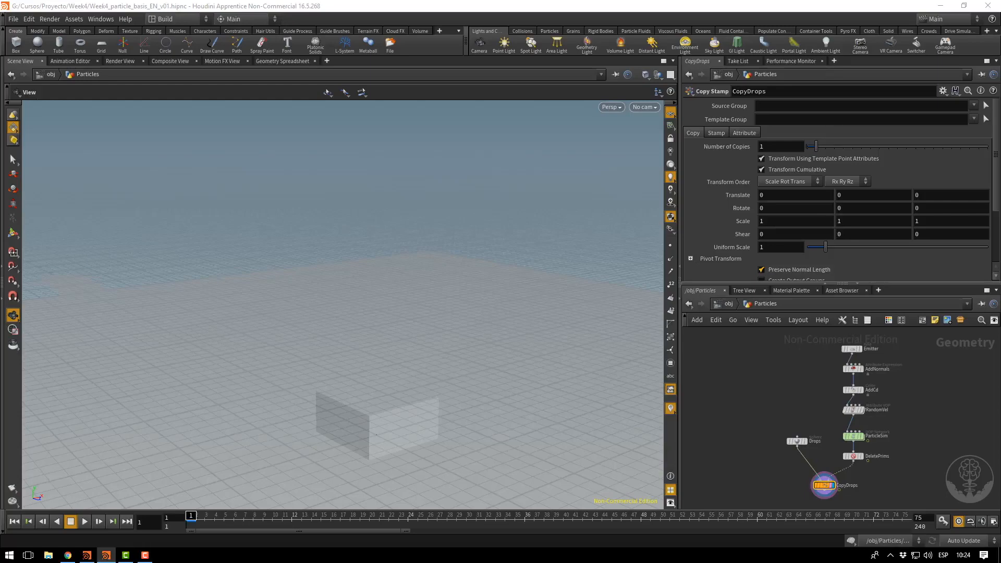
Bring the Week_4_abstractEmitter_v01 scene window into view for reference, and move it off the main screen.
drag(1000, 67, 458, 27)
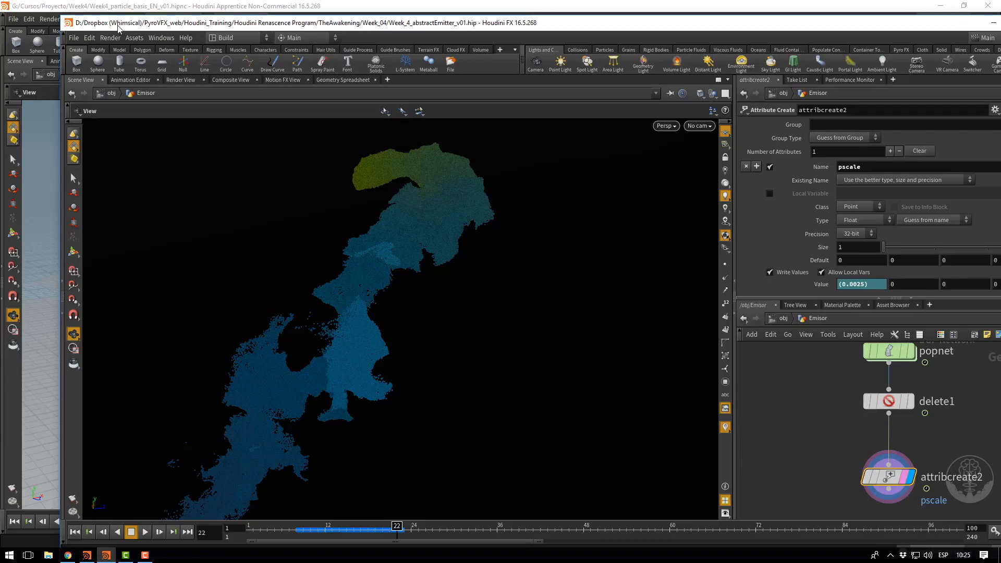
drag(118, 28, 998, 55)
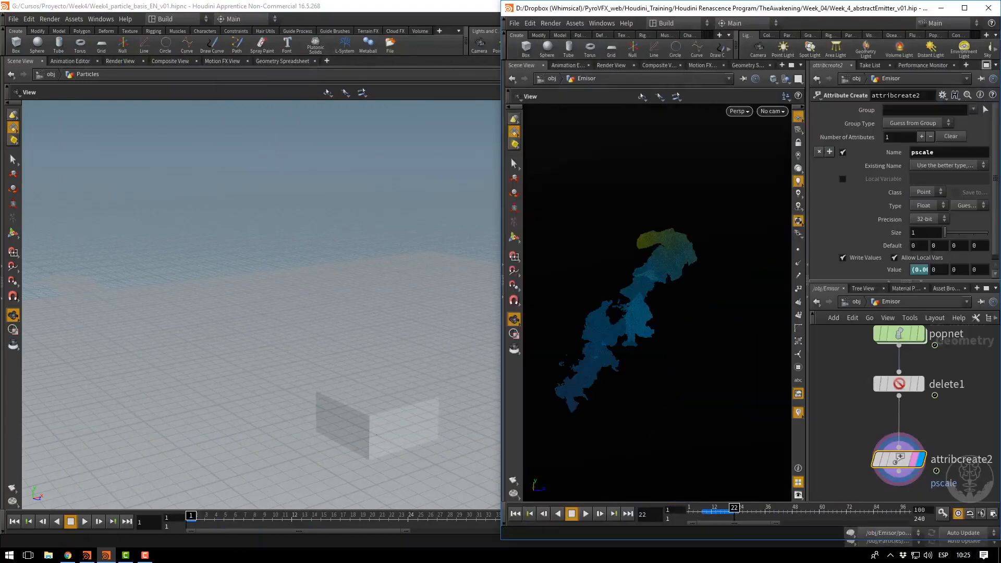
drag(724, 9, 1000, 52)
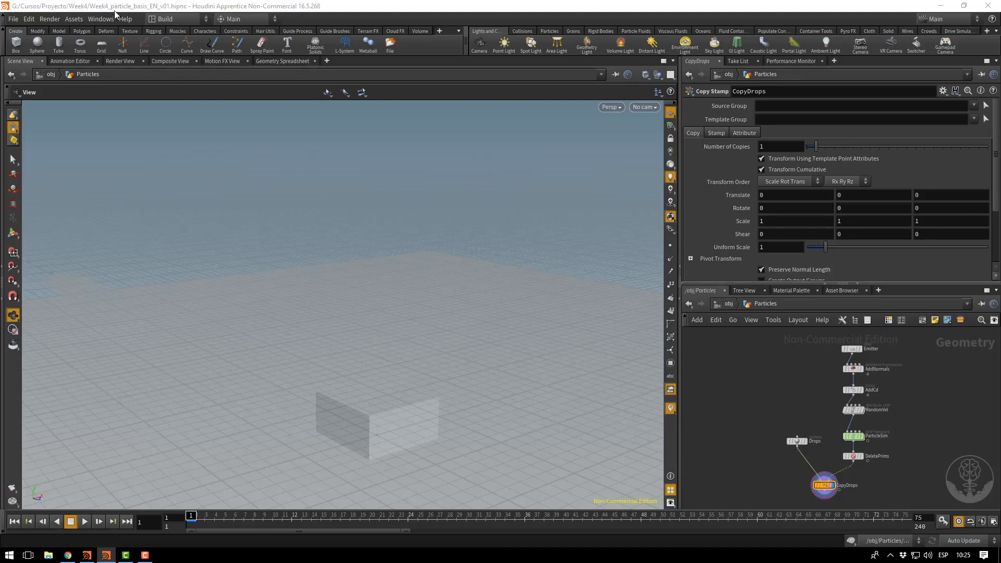
Save the scene under the new name Week5_particle_basis_EN_v01.hipnc in the Week5 project folder.
click(13, 19)
click(45, 80)
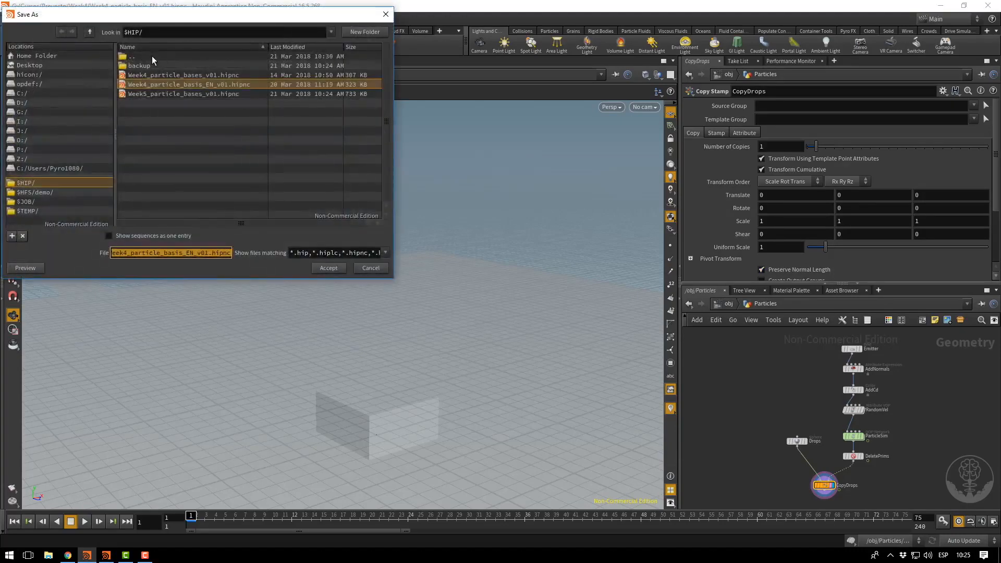
double_click(152, 55)
double_click(140, 104)
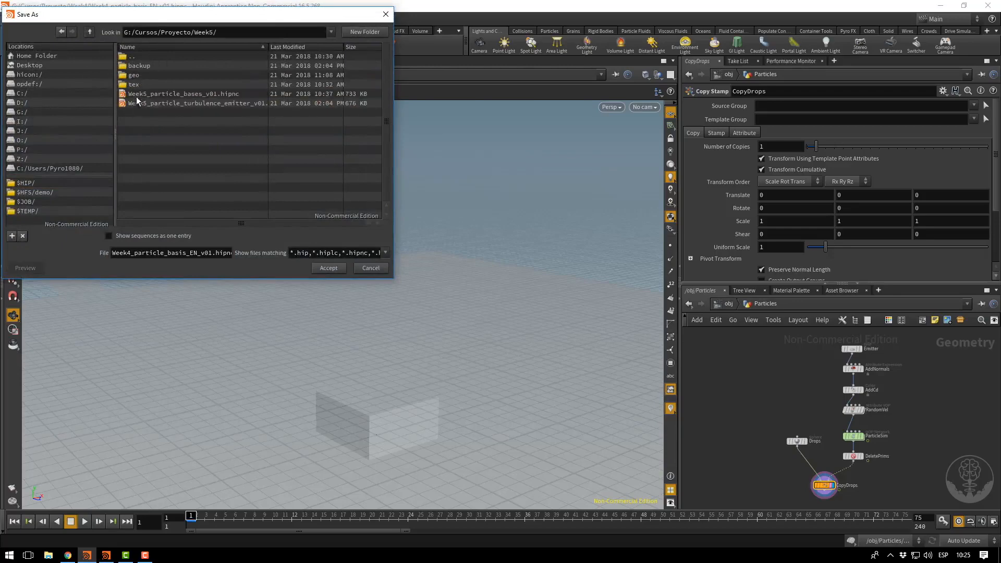
click(153, 94)
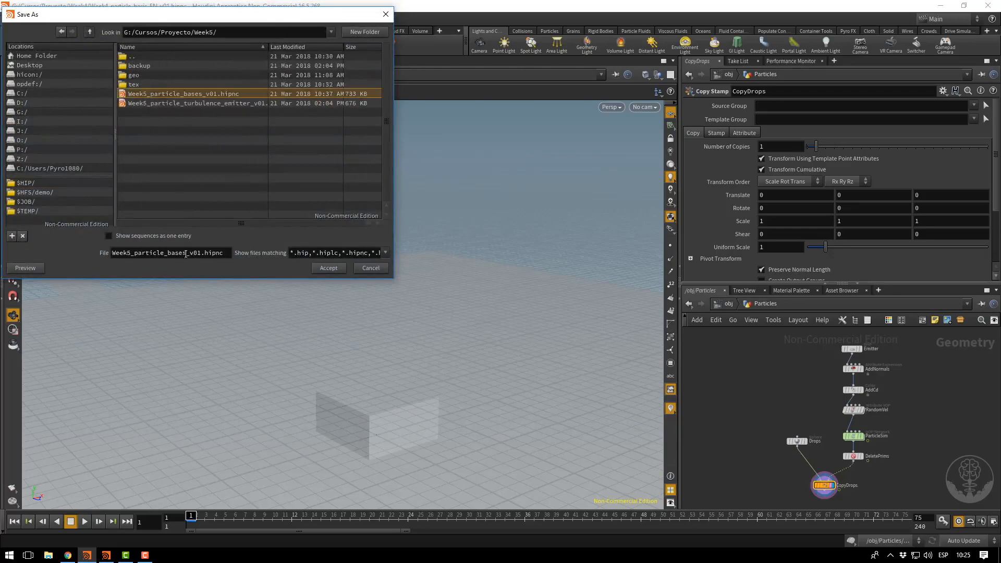
click(186, 254)
key(BackSpace)
key(BackSpace)
text(is_EN)
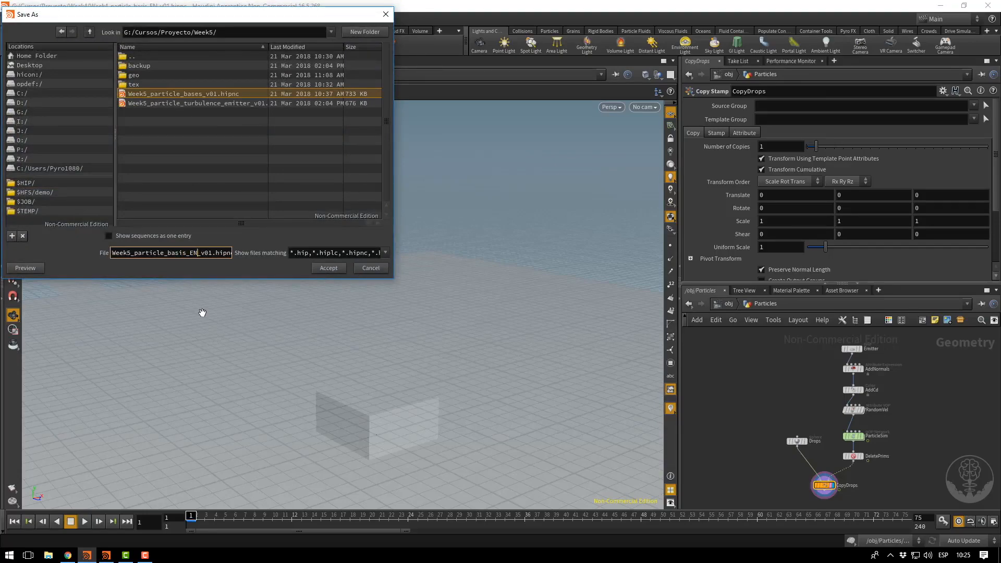
key(Return)
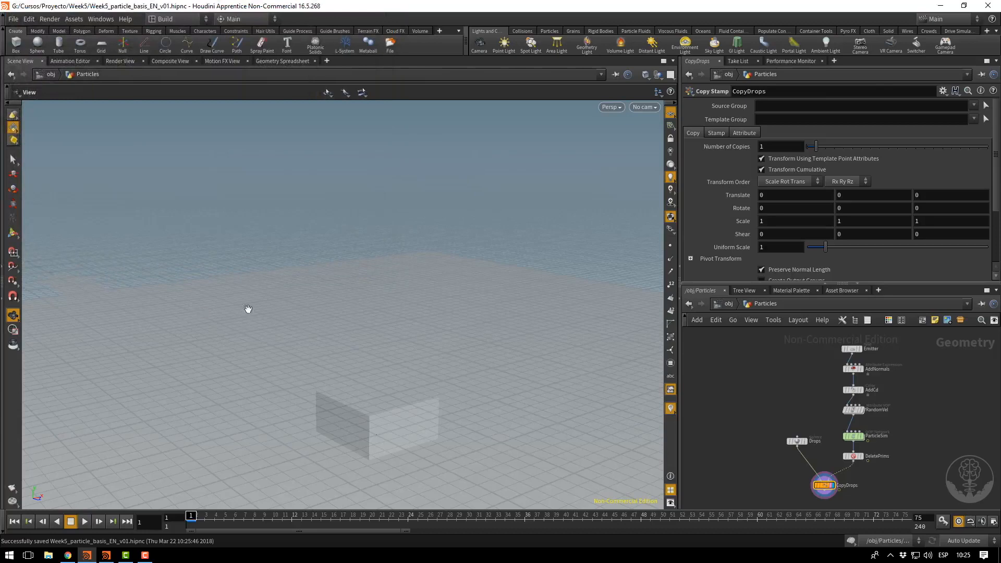
Delete the Emitter geometry object from the scene's object level.
click(731, 305)
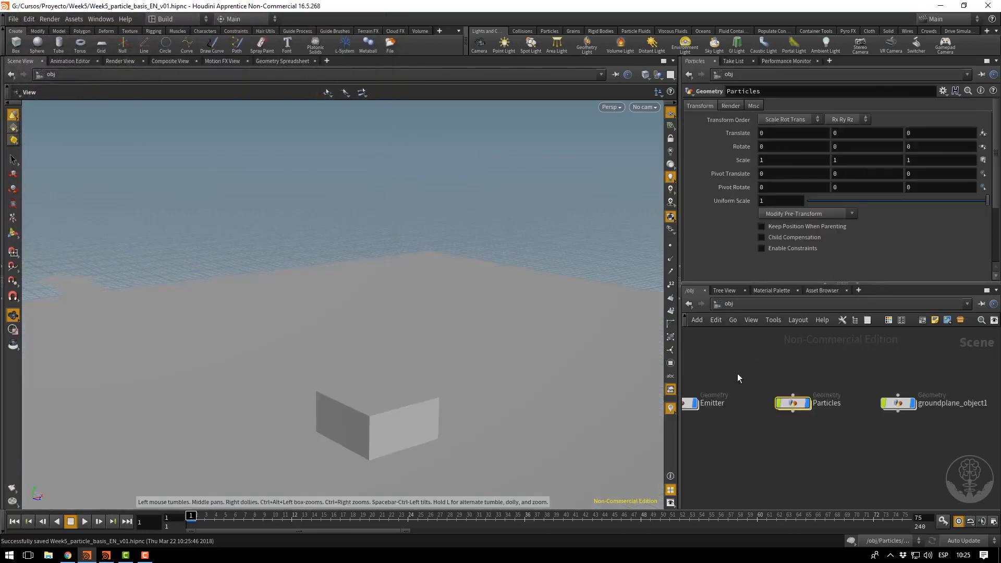
middle_drag(737, 373, 809, 369)
click(753, 399)
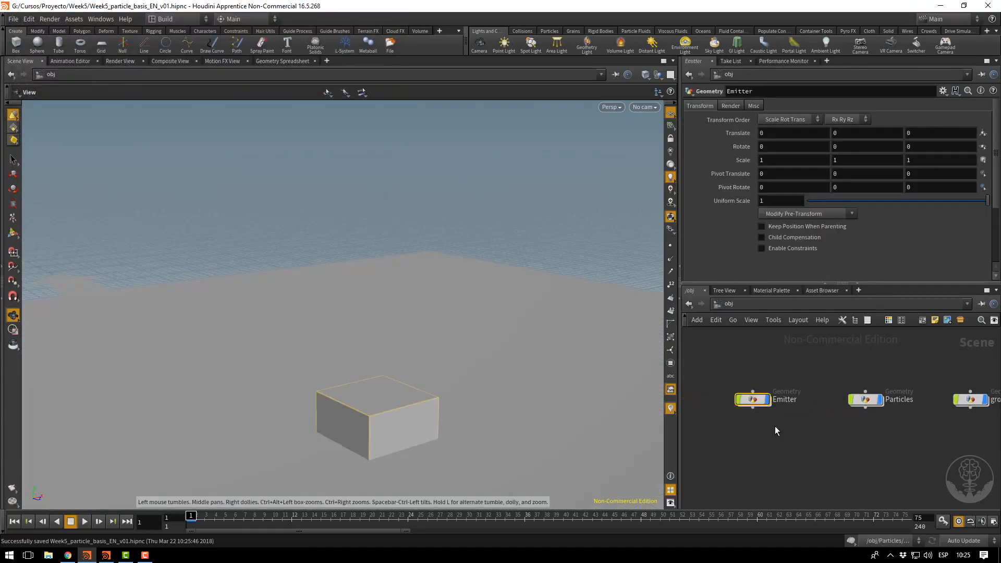
key(Delete)
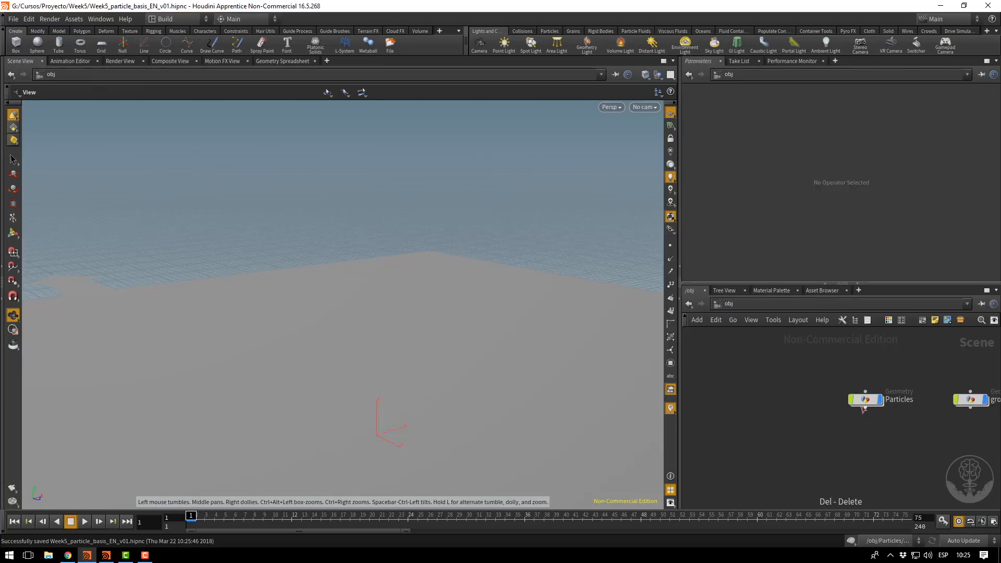
Open the ParticleSim dynamics network inside the Particles object.
double_click(866, 399)
middle_drag(802, 420, 776, 413)
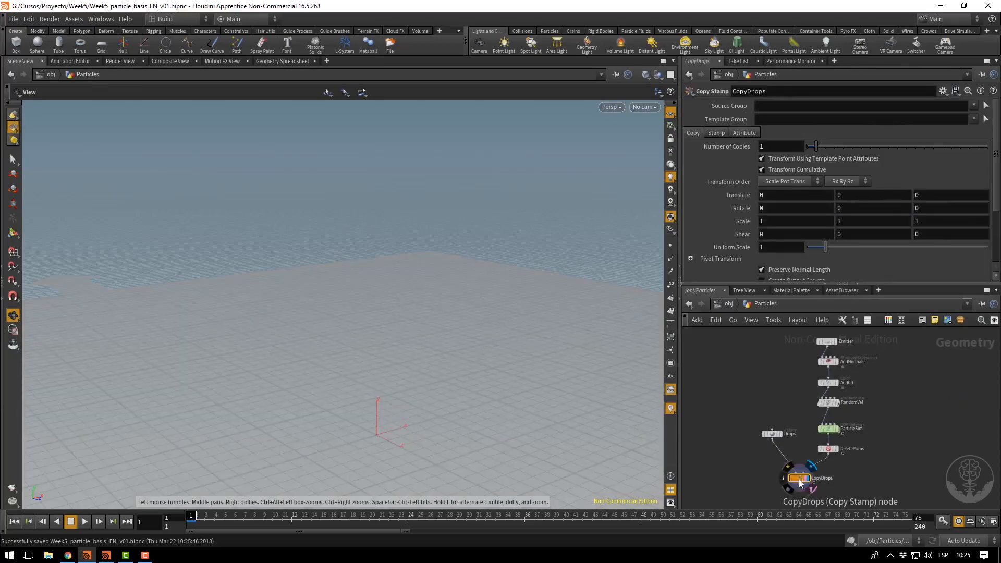
double_click(828, 429)
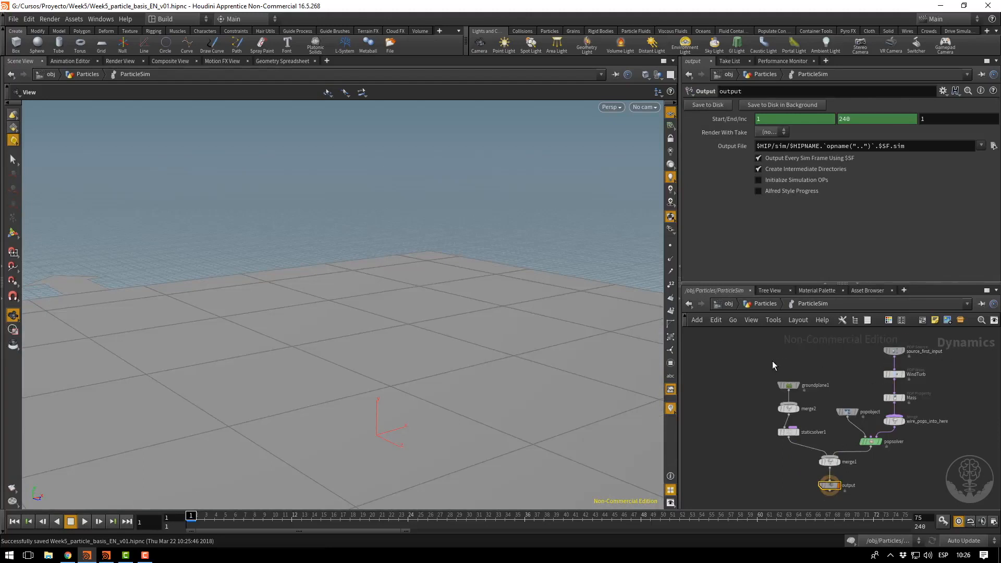
Review the ground plane branch, the particle source branch and the POP Solver's collision settings.
drag(774, 418, 798, 470)
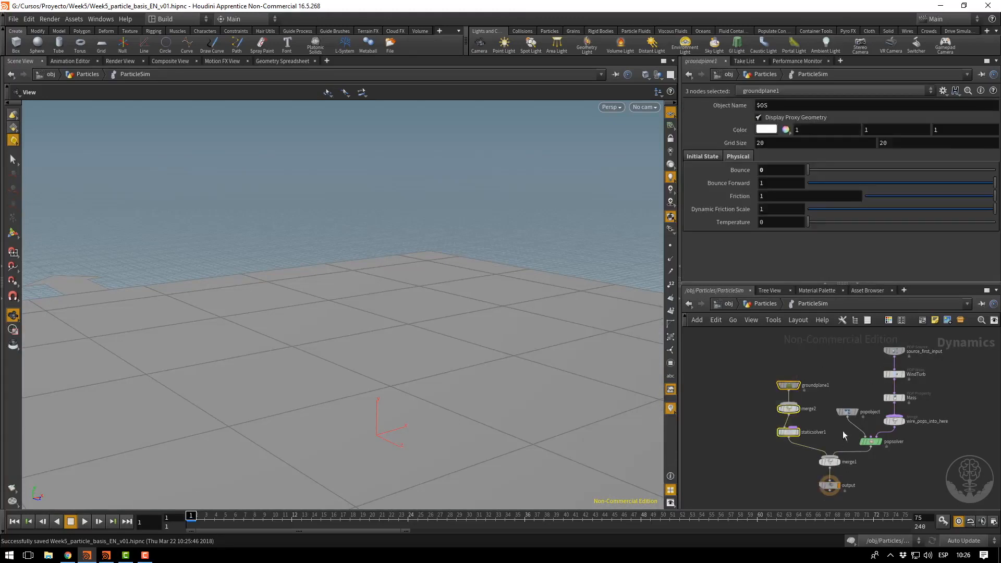
drag(929, 333, 899, 443)
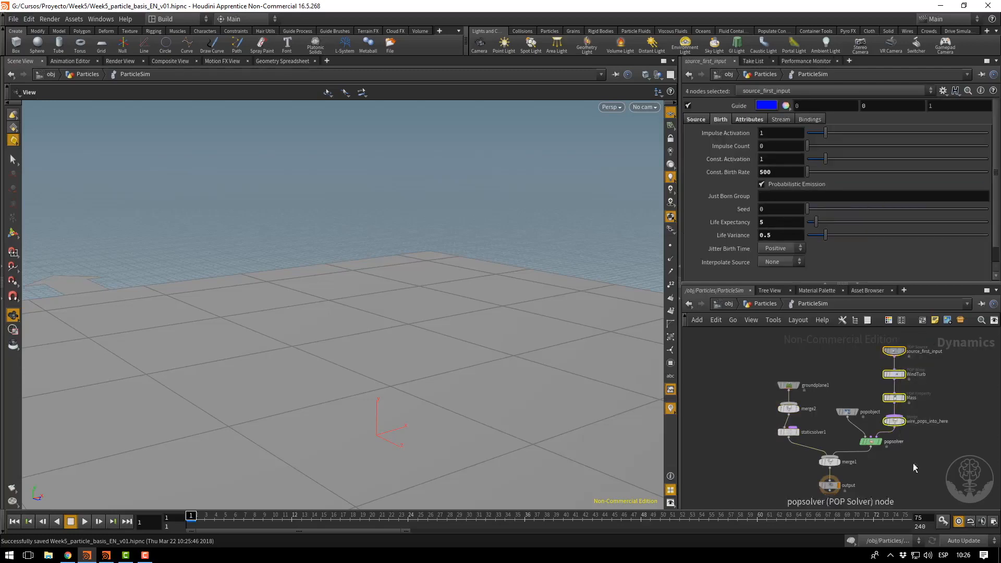
click(870, 442)
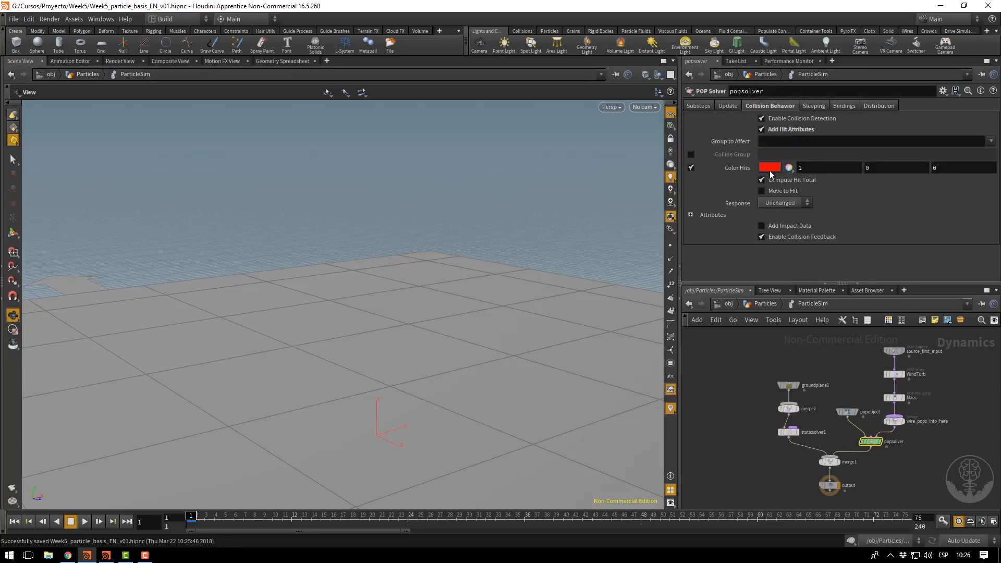
Play the simulation to about frame 43 and examine the particles hitting the ground plane.
click(83, 522)
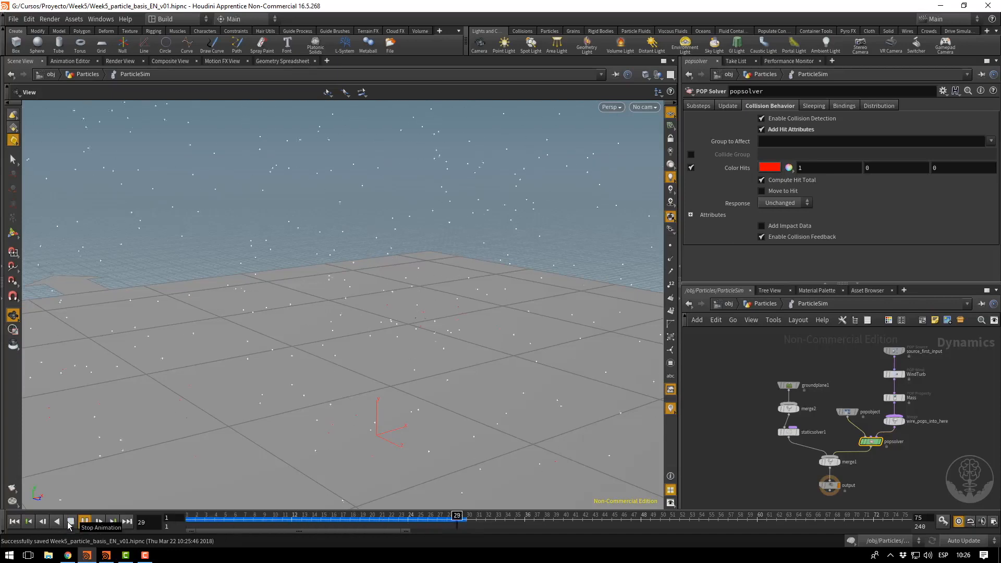
click(70, 522)
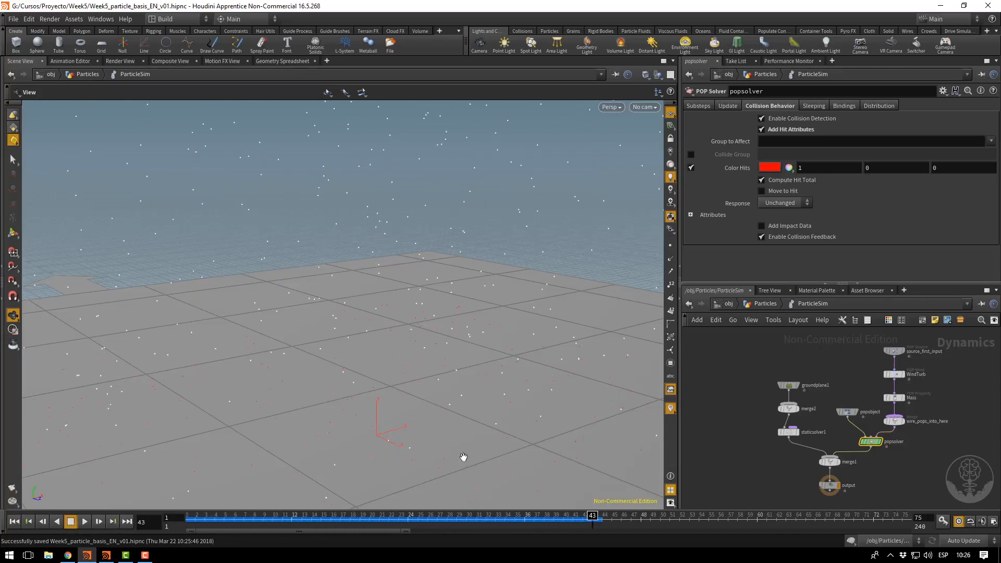
drag(463, 457, 474, 375)
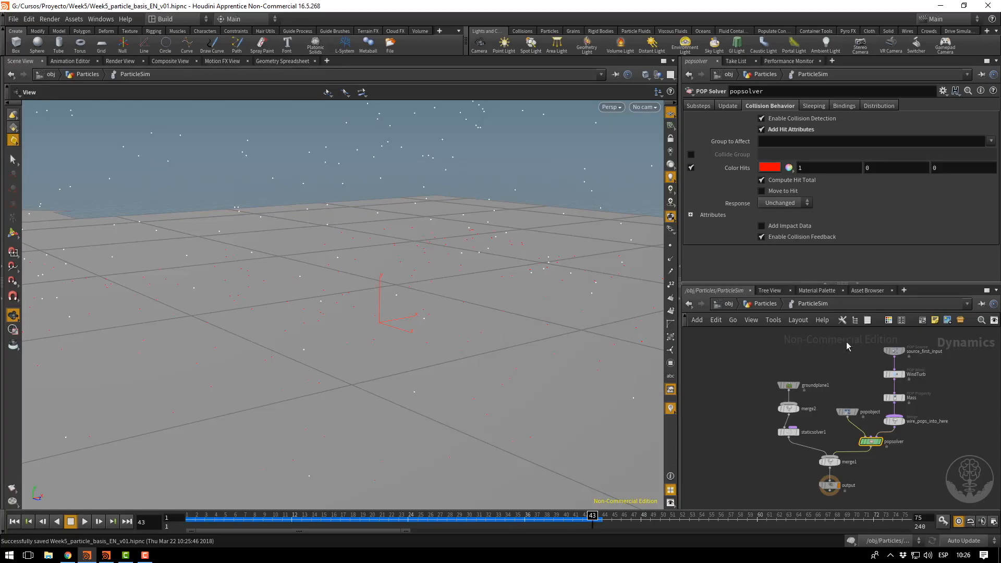
Inspect the source_first_input node's information for its point attributes and point groups.
middle_drag(843, 361, 838, 393)
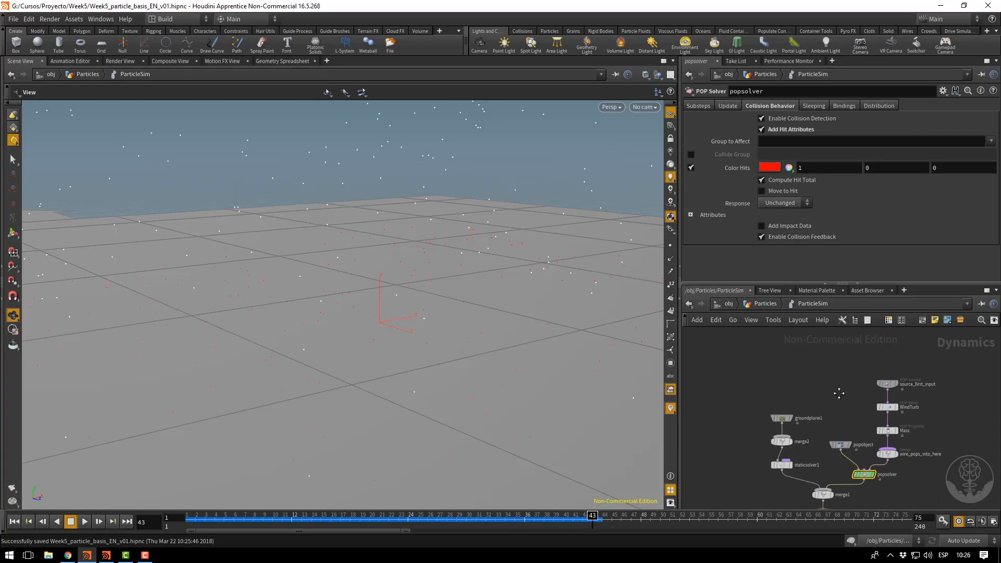
click(887, 385)
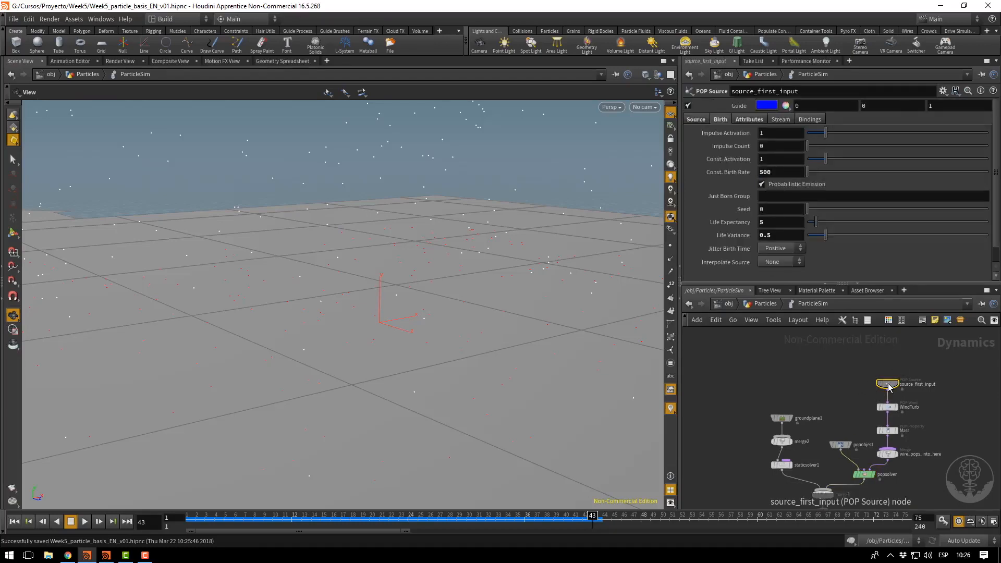
middle_click(888, 385)
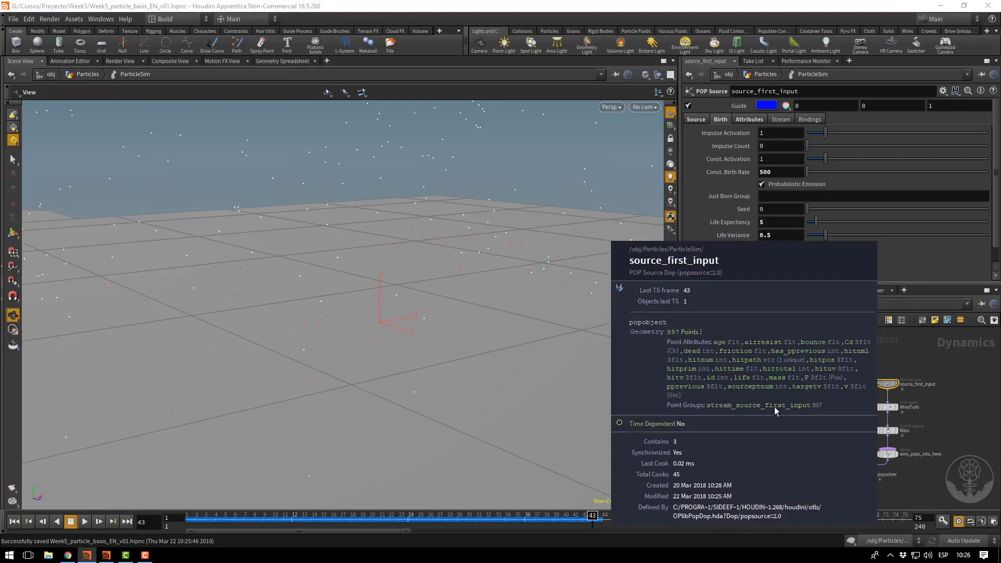
middle_drag(845, 369, 855, 335)
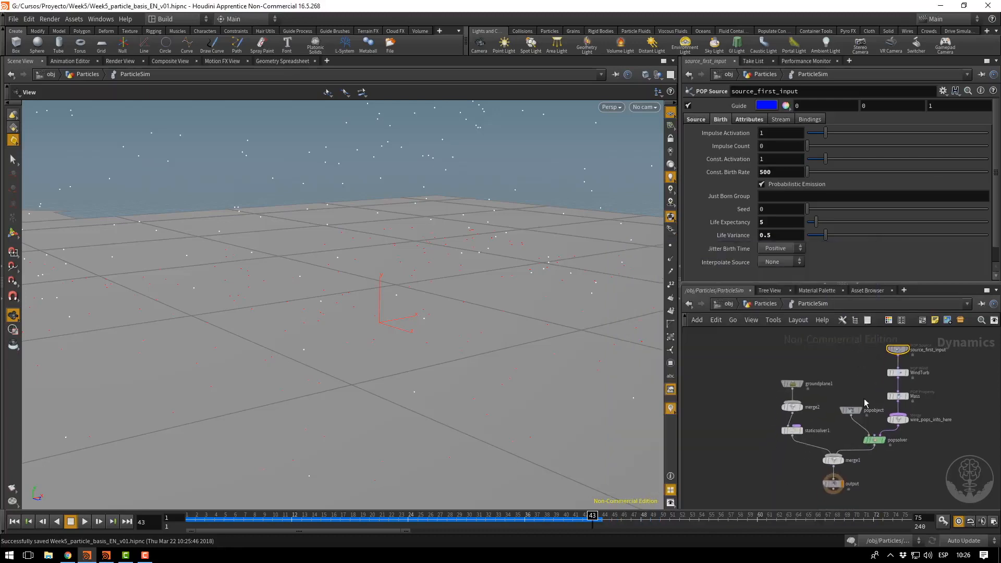
Enable Collide Group in the POP Solver's collision behavior and name the group partColli.
mouse_move(874, 442)
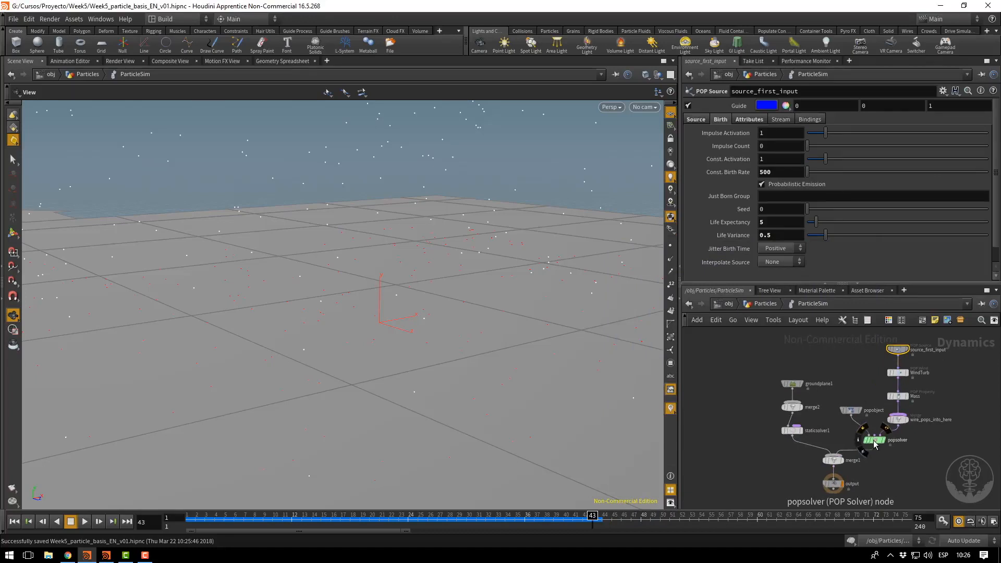
click(874, 441)
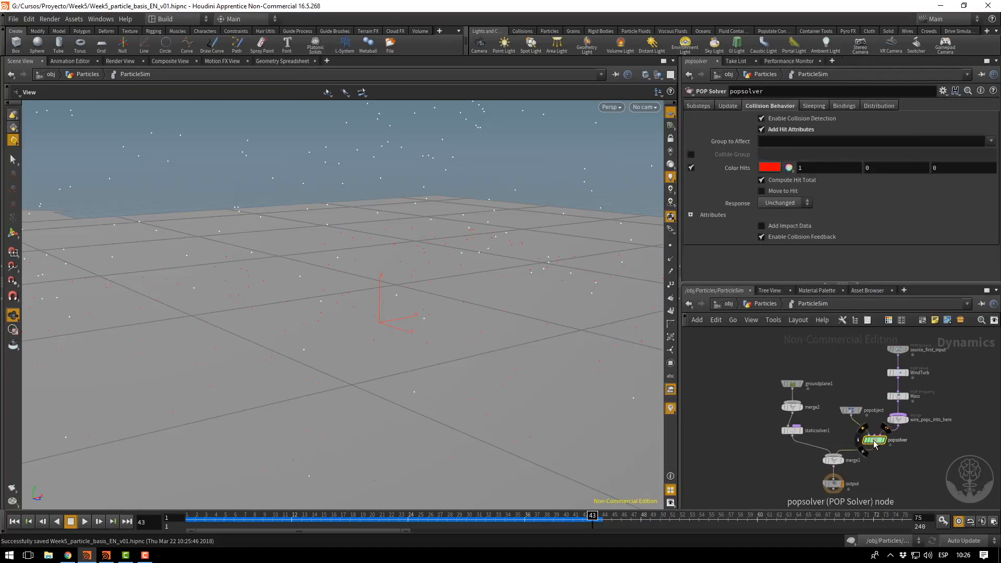
click(765, 144)
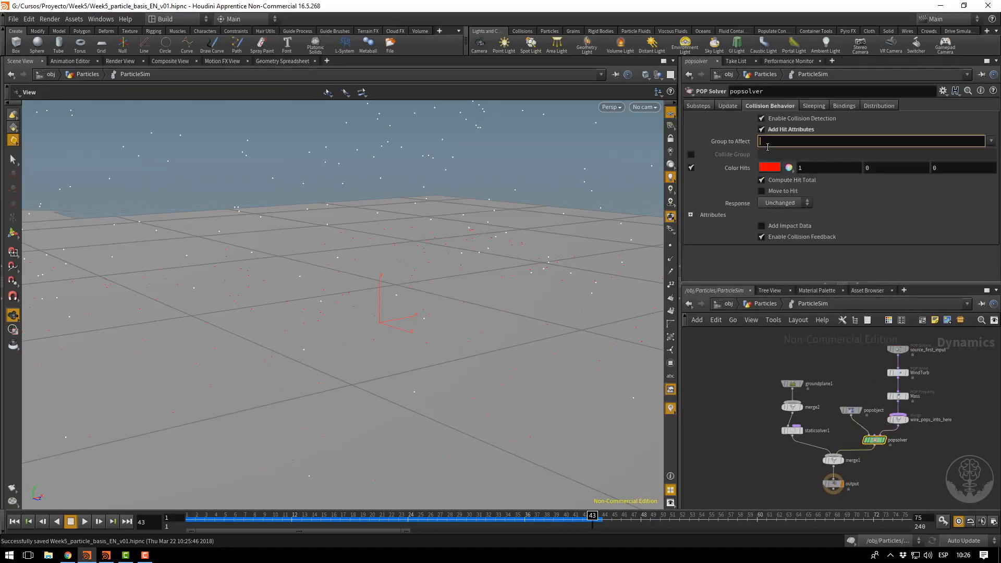
click(691, 155)
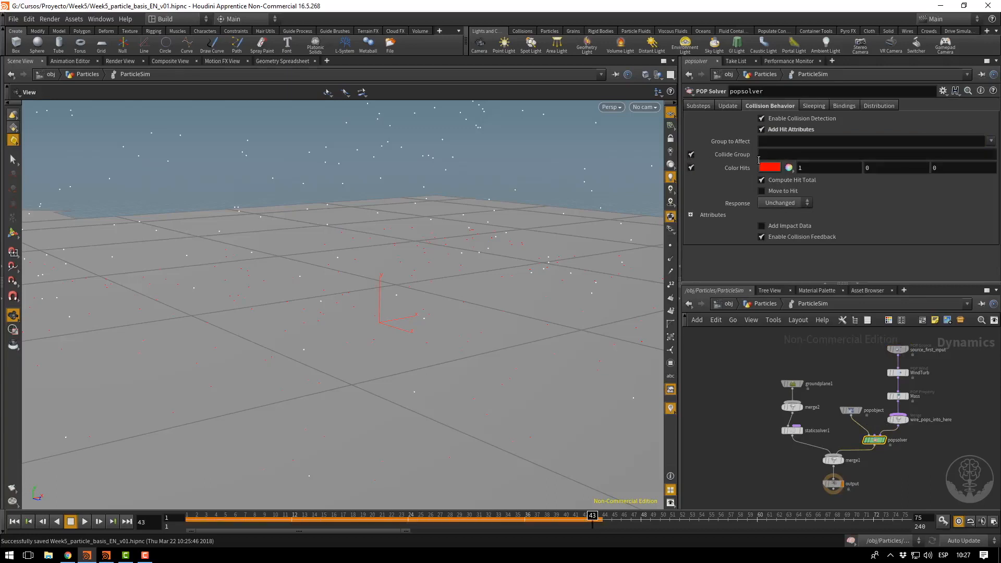
click(773, 155)
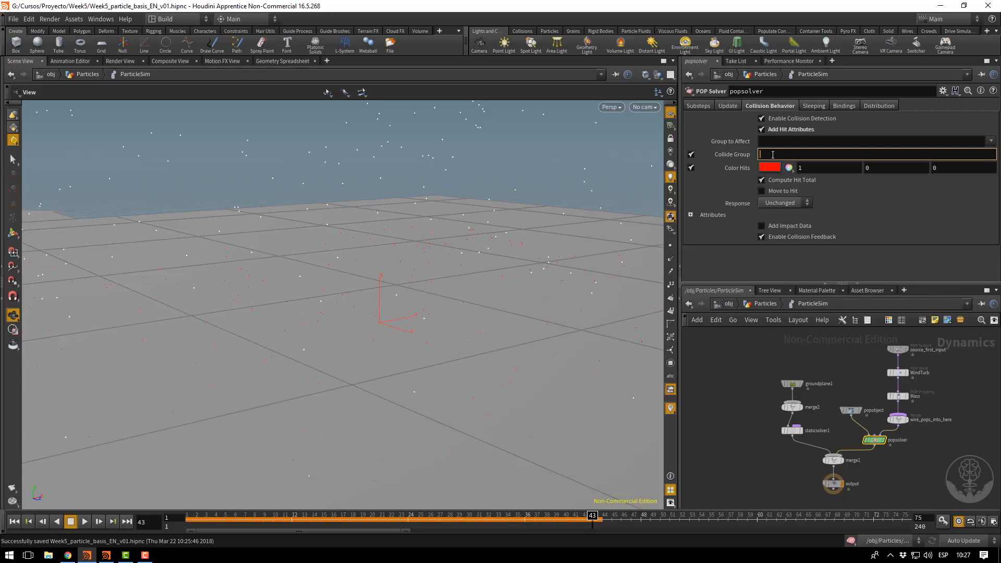
text(partColli)
key(Return)
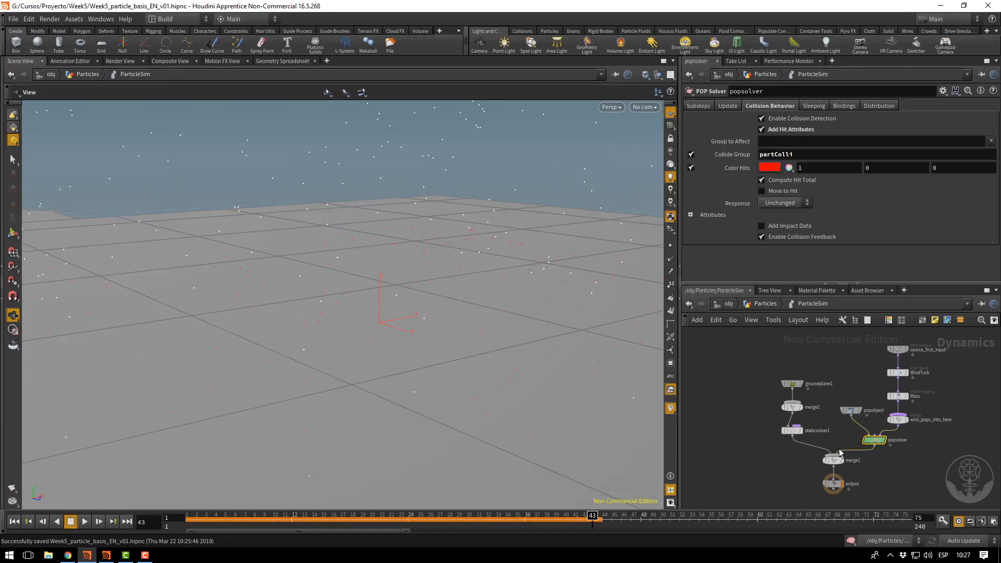
Replay the simulation from the first frame to about frame 31 with the collide group enabled.
click(14, 521)
click(84, 521)
click(85, 521)
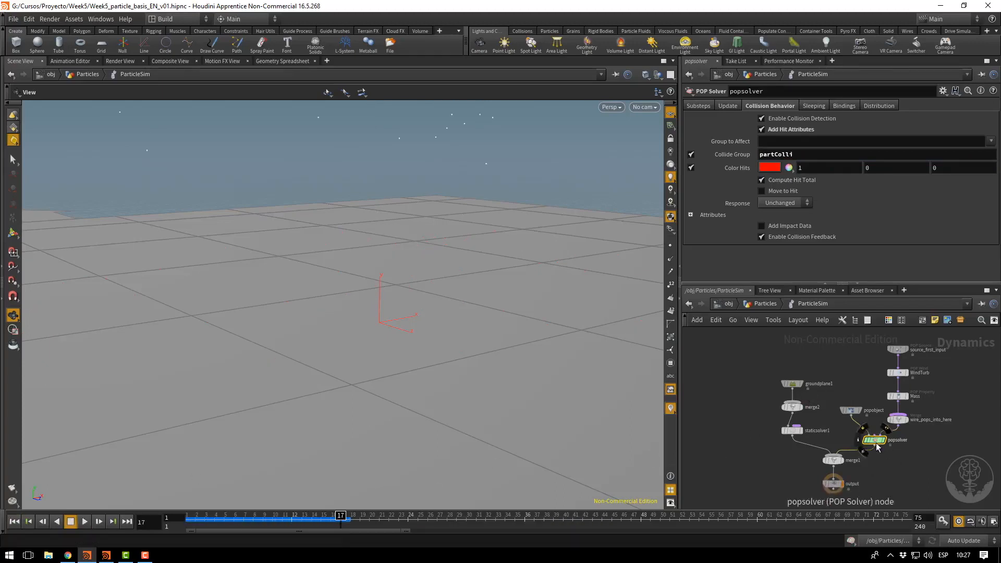
click(84, 522)
click(84, 521)
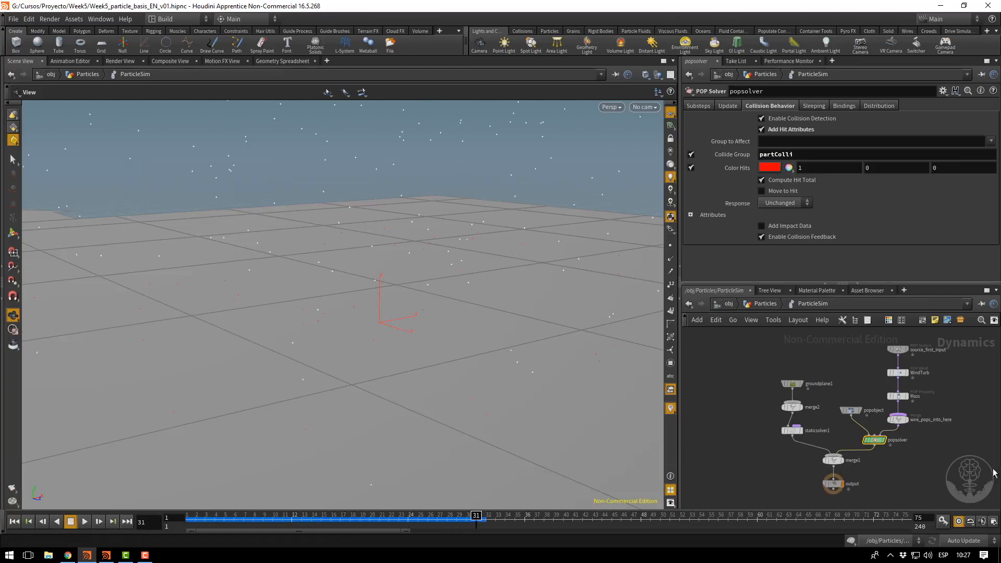
Check the POP Solver's node information for its point groups and select the Collide Group name text.
click(858, 439)
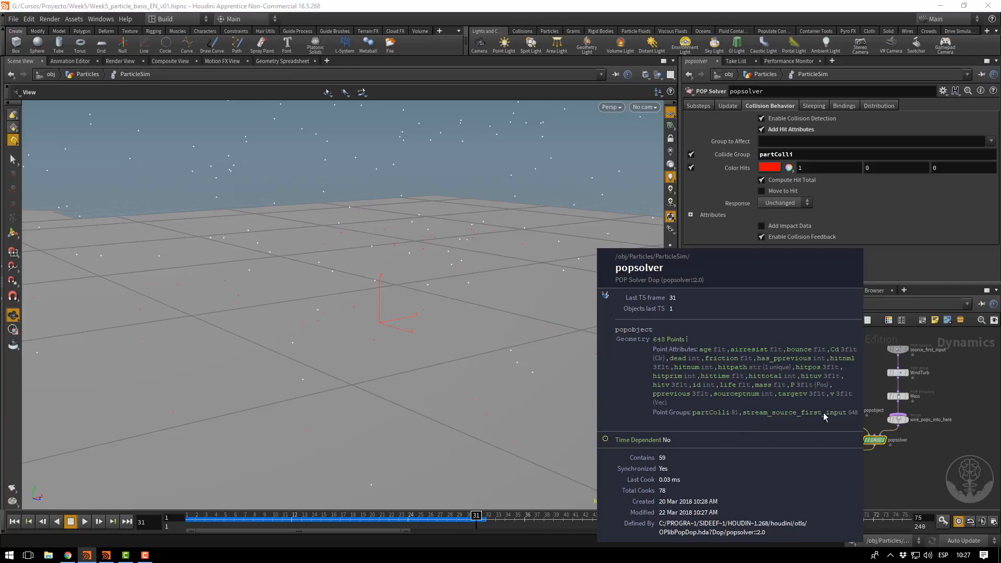
click(913, 447)
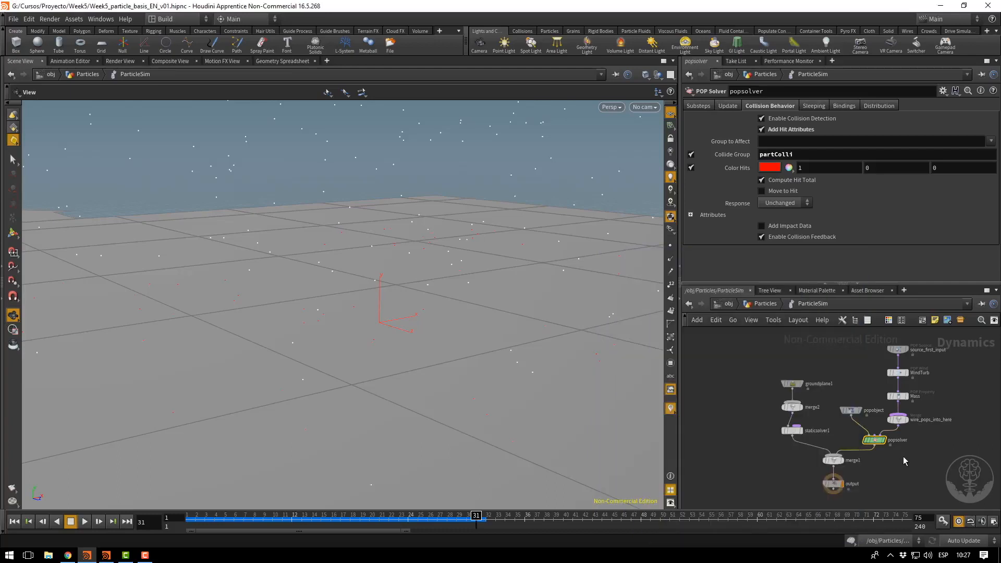
drag(805, 152, 721, 160)
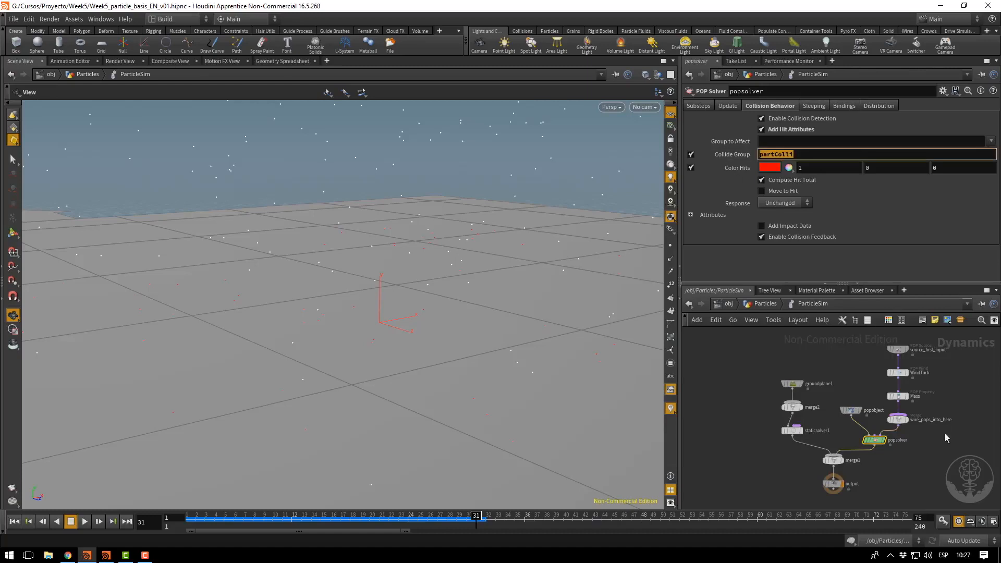
Move the source_first_input, WindTurb and Mass nodes up to leave space above wire_pops_into_here.
middle_drag(938, 438, 861, 492)
drag(875, 364, 820, 399)
click(863, 429)
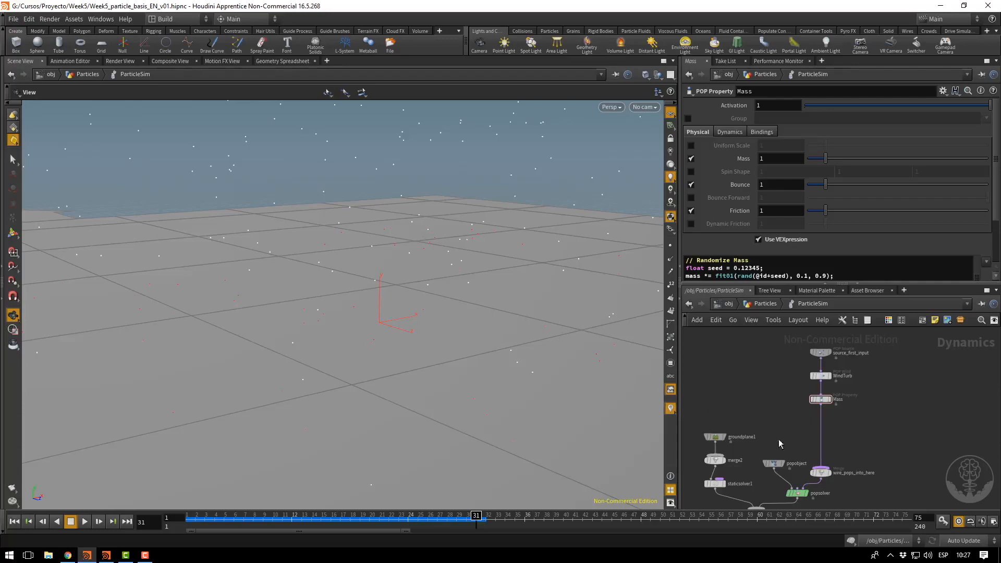
Set the POP Solver's collision response to Die.
click(797, 493)
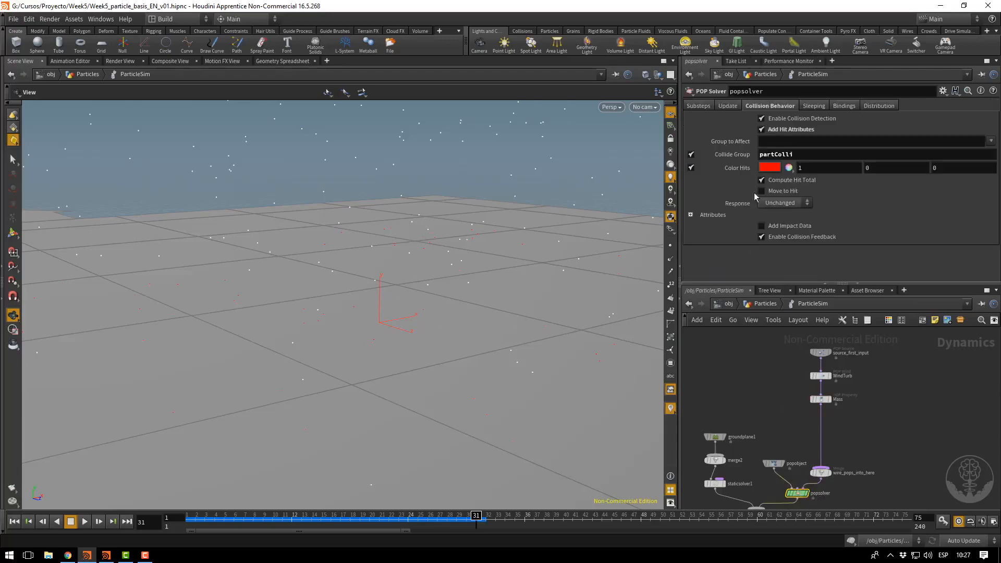
click(792, 205)
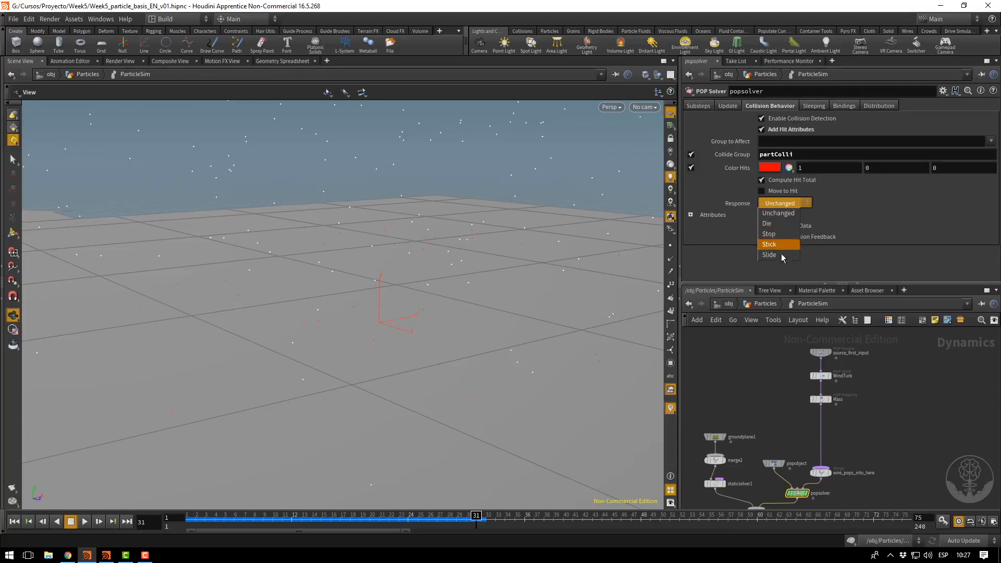
click(777, 224)
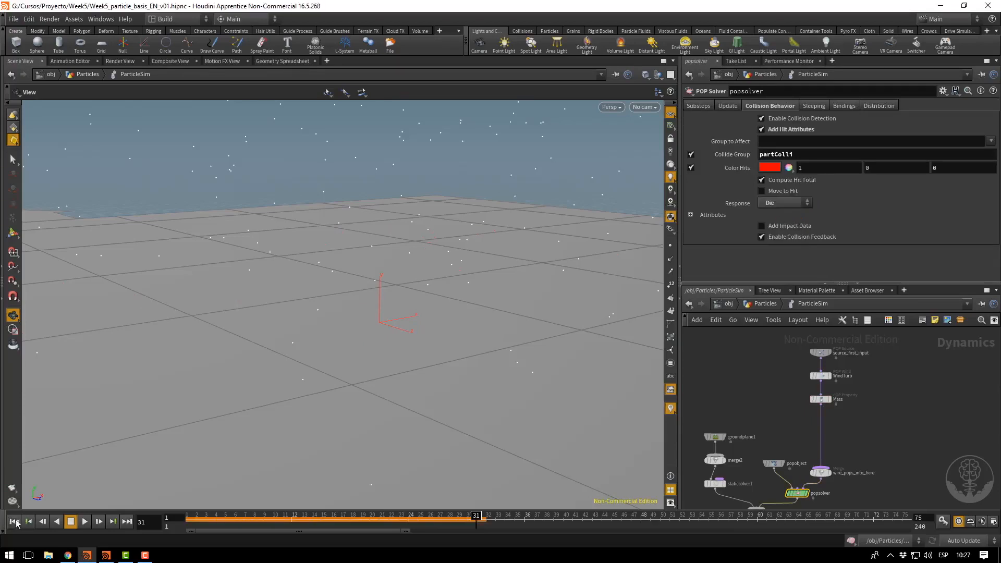
Replay the simulation from the first frame to about frame 38 and check the POP Solver's point groups in its node information.
click(15, 522)
click(80, 524)
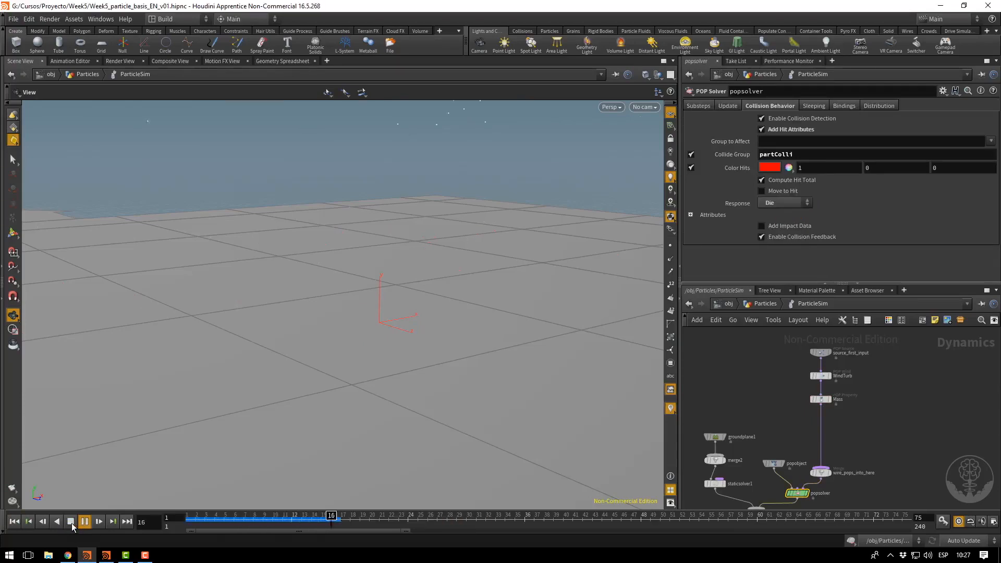
click(72, 522)
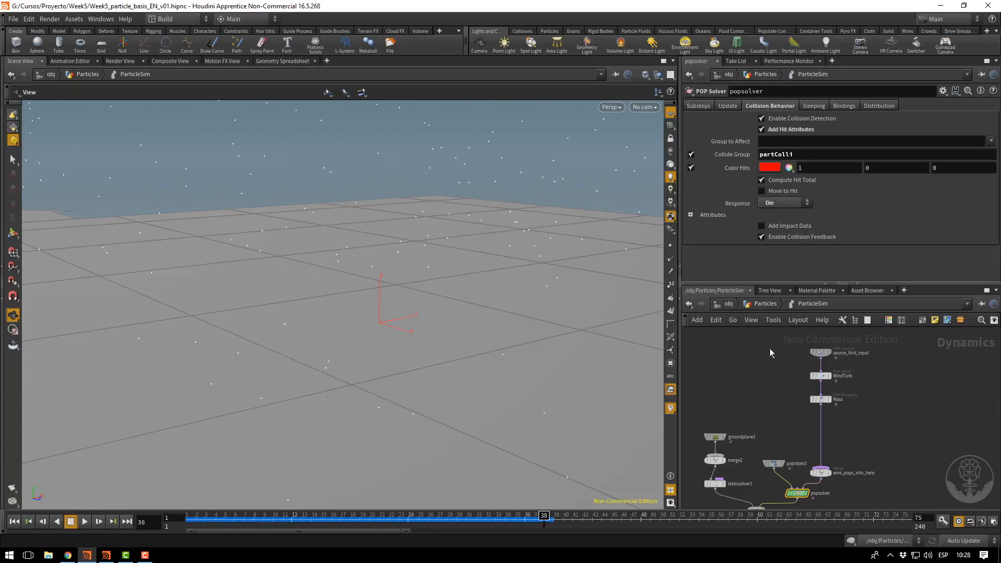
mouse_move(797, 498)
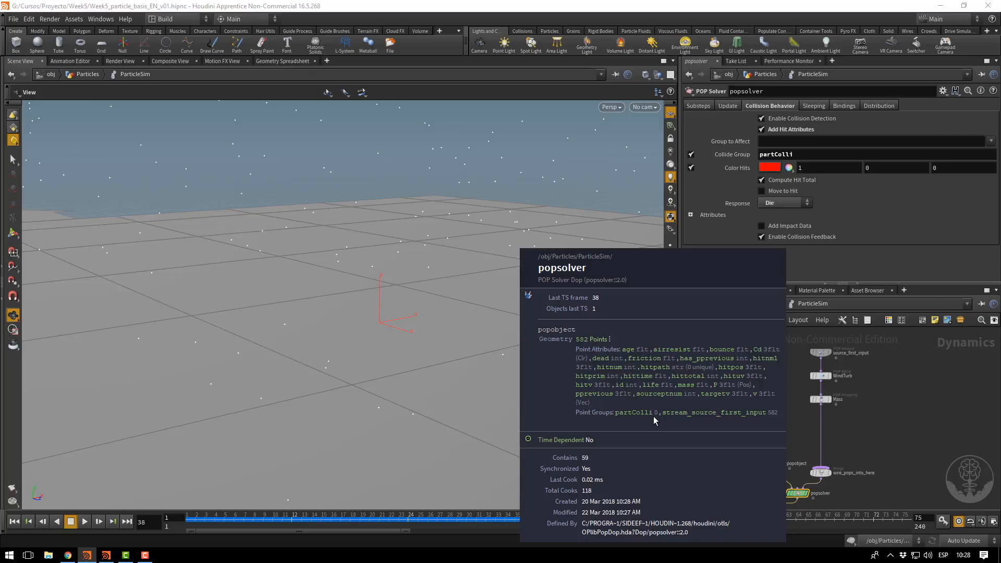
middle_drag(664, 409, 662, 418)
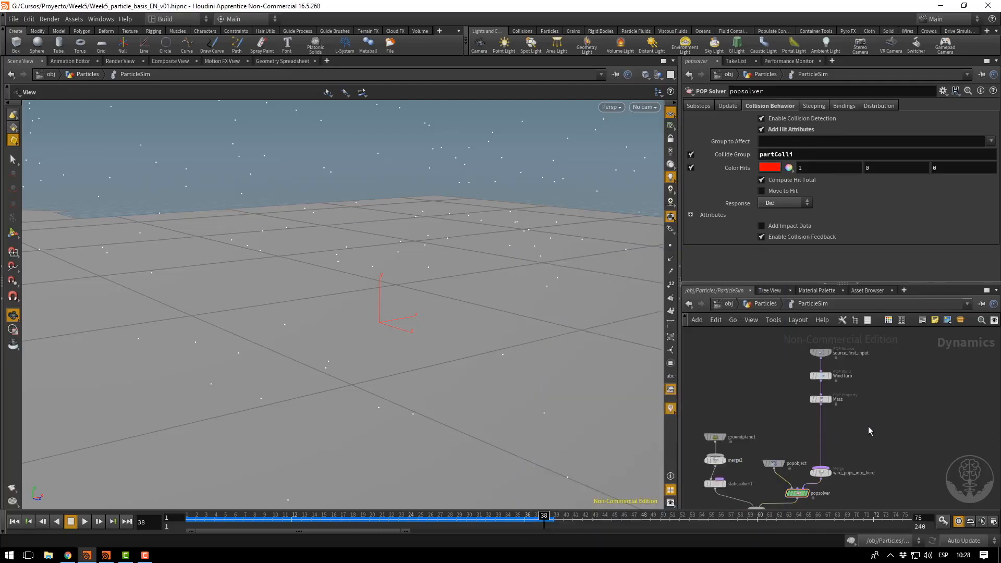
Add a POP Replicate node on the wire between Mass and wire_pops_into_here.
key(Tab)
text(pop)
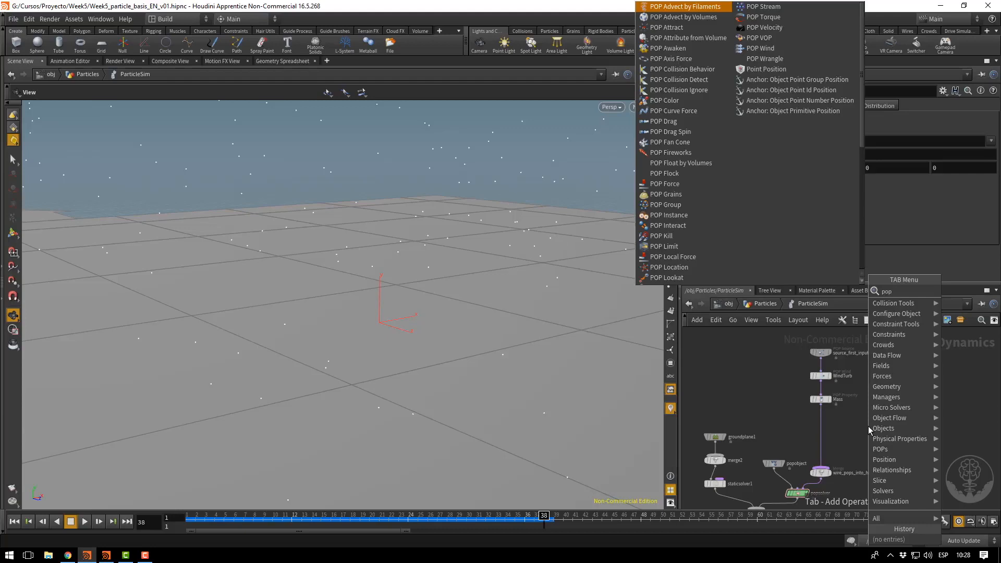
key(Escape)
key(Escape)
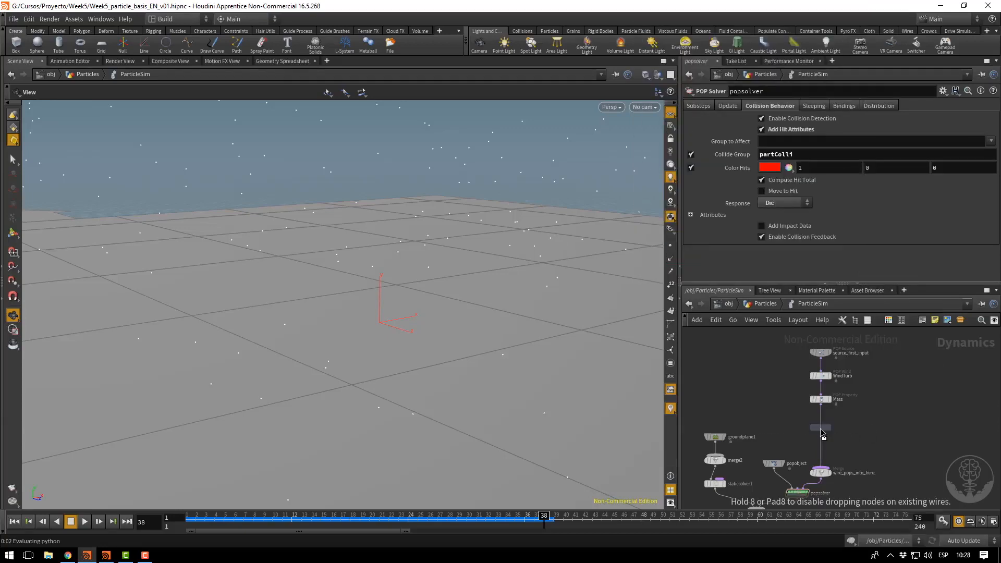
click(823, 433)
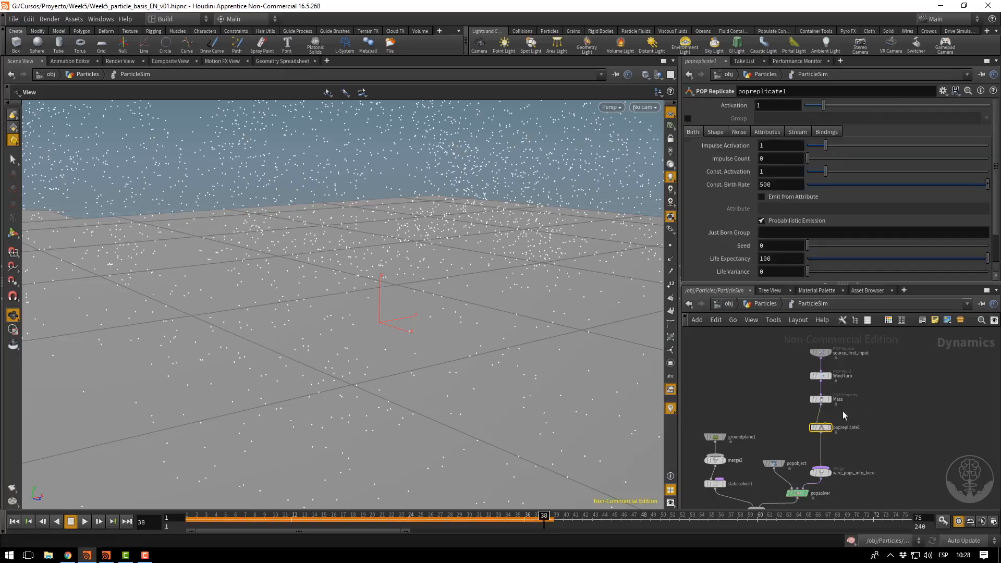
Color the source_first_input, WindTurb and Mass nodes blue.
drag(796, 341, 845, 402)
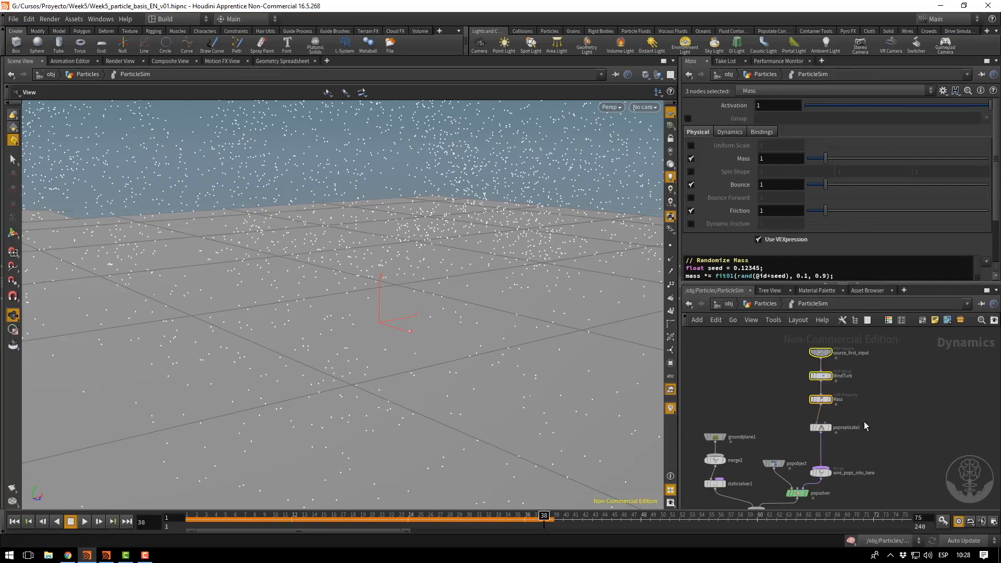
key(c)
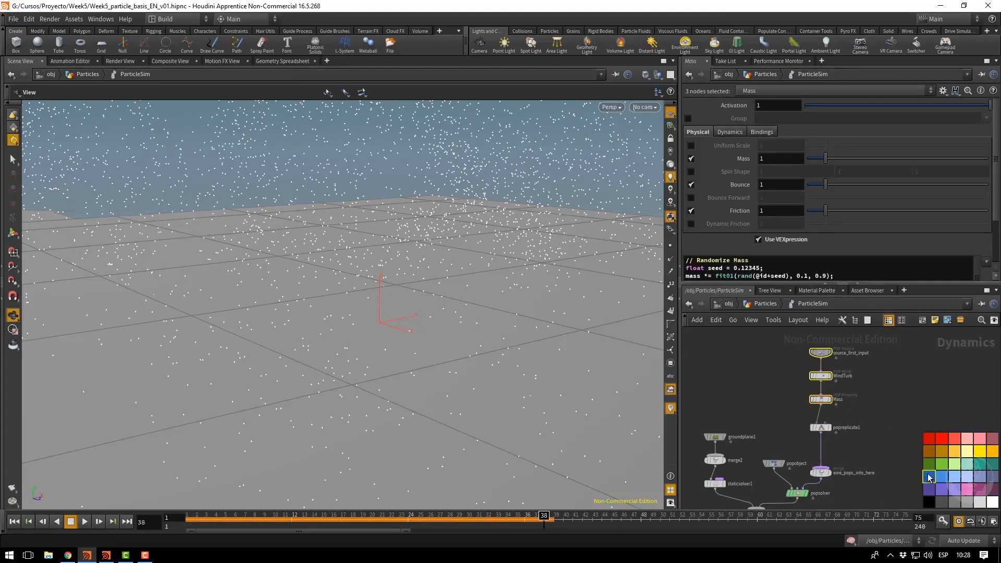
click(928, 478)
click(866, 417)
Color the POP Replicate node red.
drag(880, 414, 806, 454)
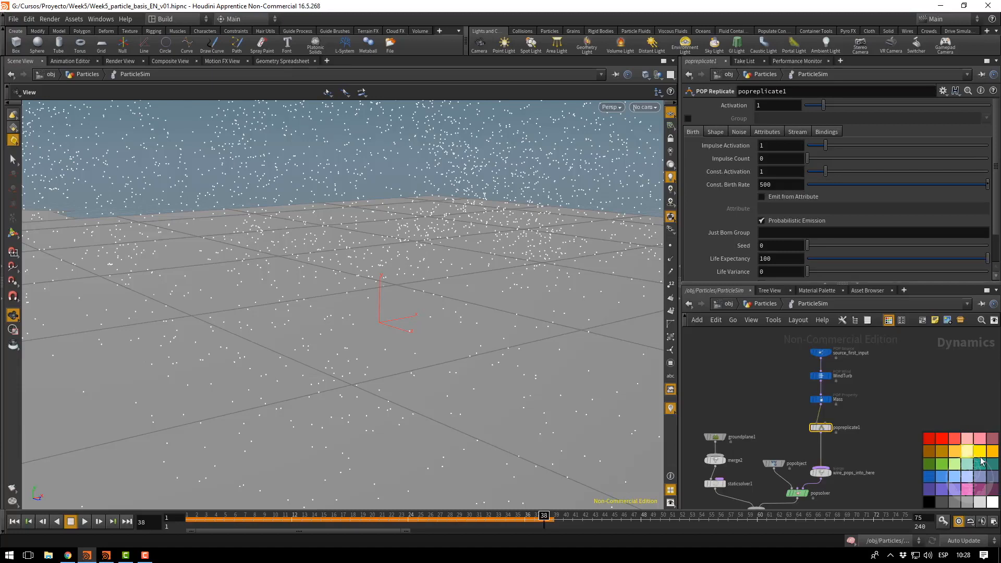
click(980, 452)
click(941, 442)
middle_drag(881, 403, 876, 415)
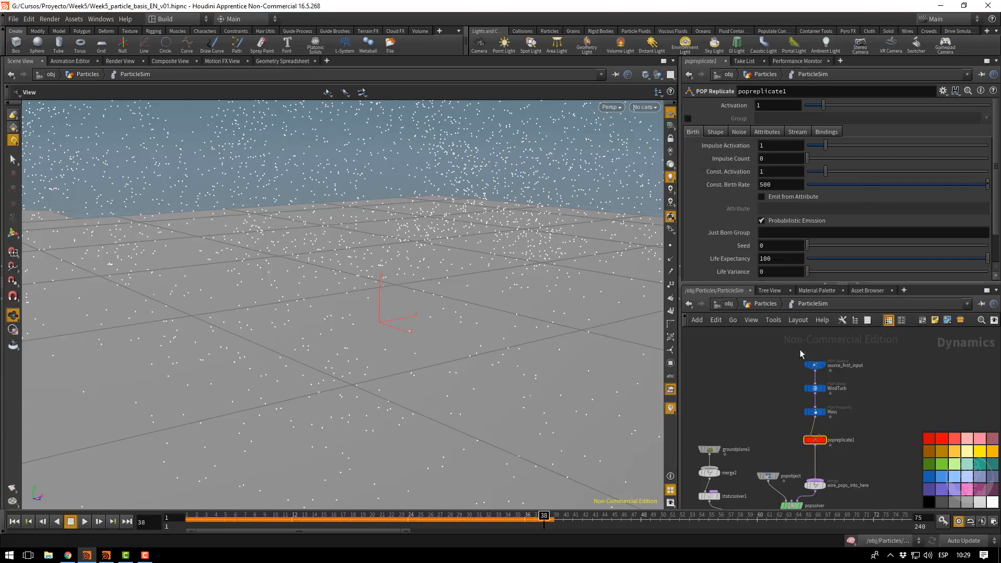
Compare the birth settings of source_first_input and the POP Replicate node, including birth rate and life expectancy, and show the replicate's Shape settings.
drag(839, 372, 840, 373)
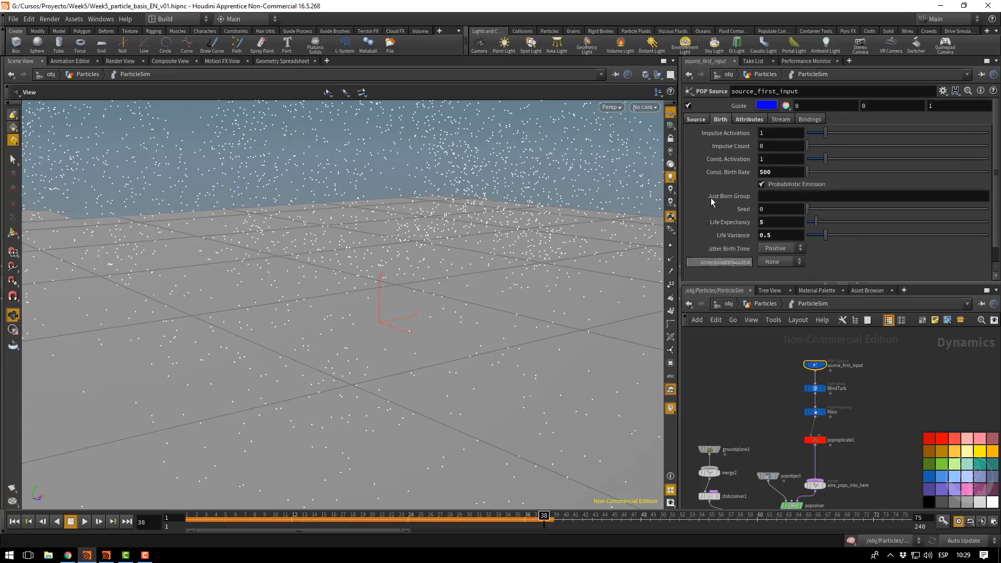
click(817, 441)
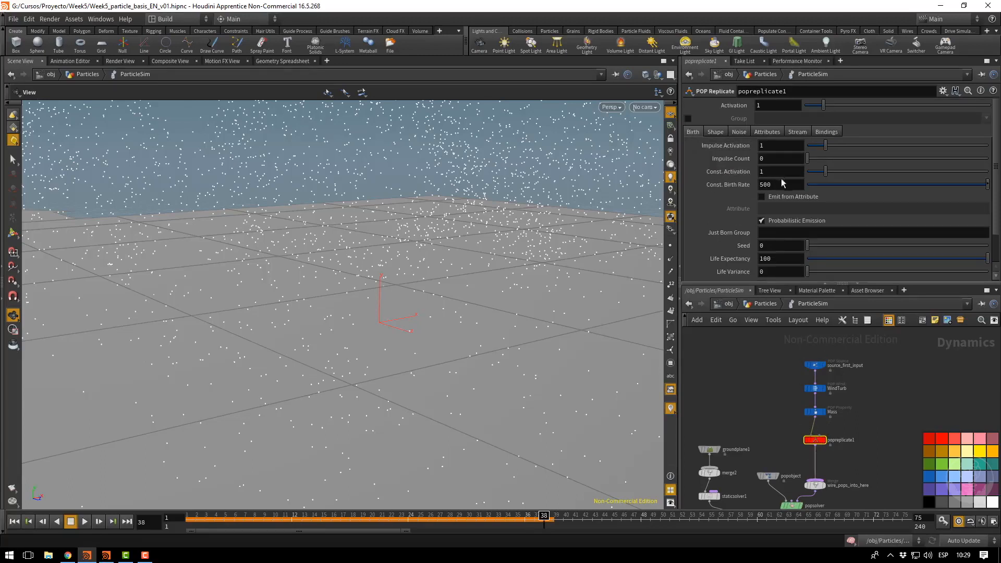
drag(781, 183, 722, 189)
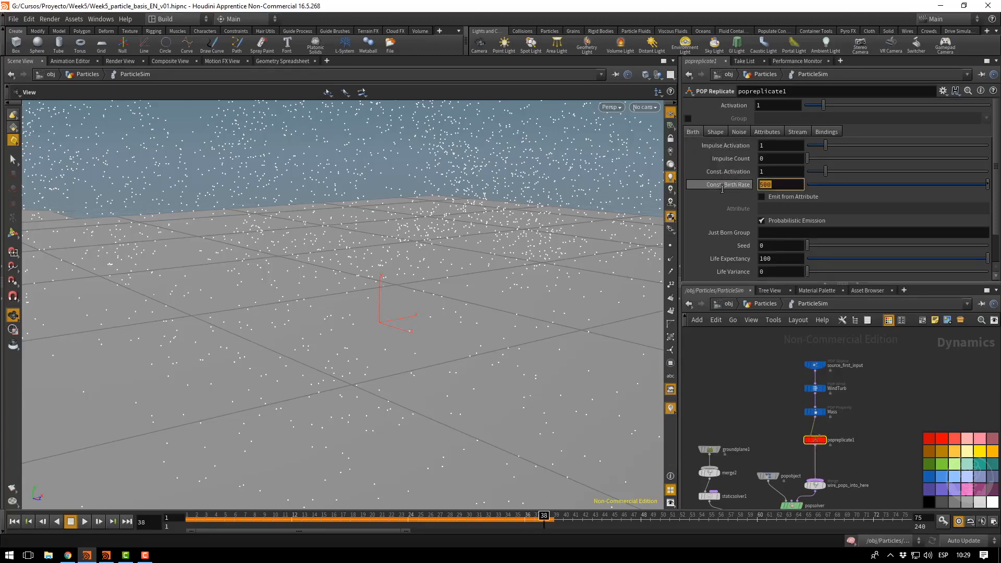
drag(783, 260, 730, 263)
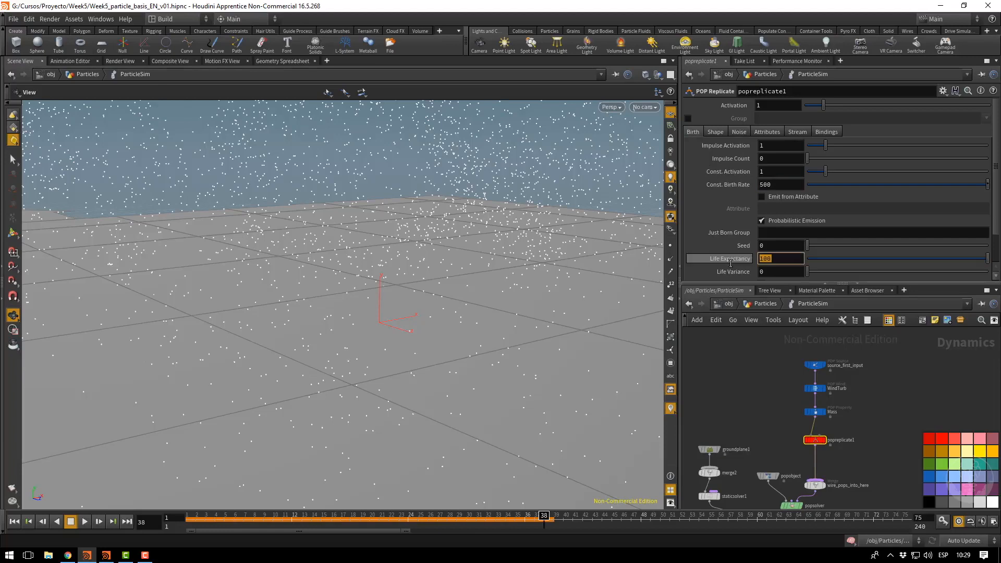
click(715, 133)
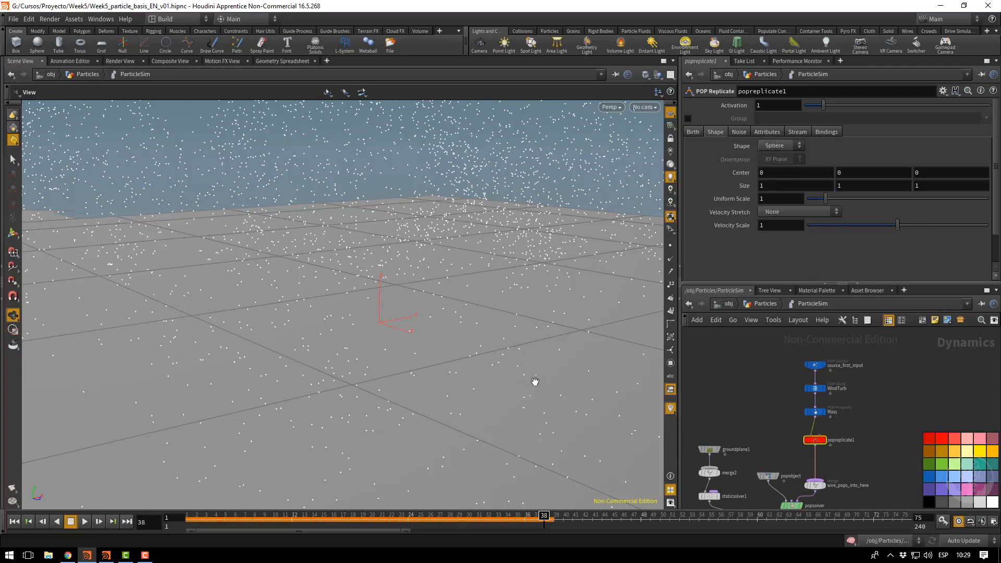
Play the simulation with the replicated particles to about frame 25 and return to the first frame.
click(14, 521)
click(85, 522)
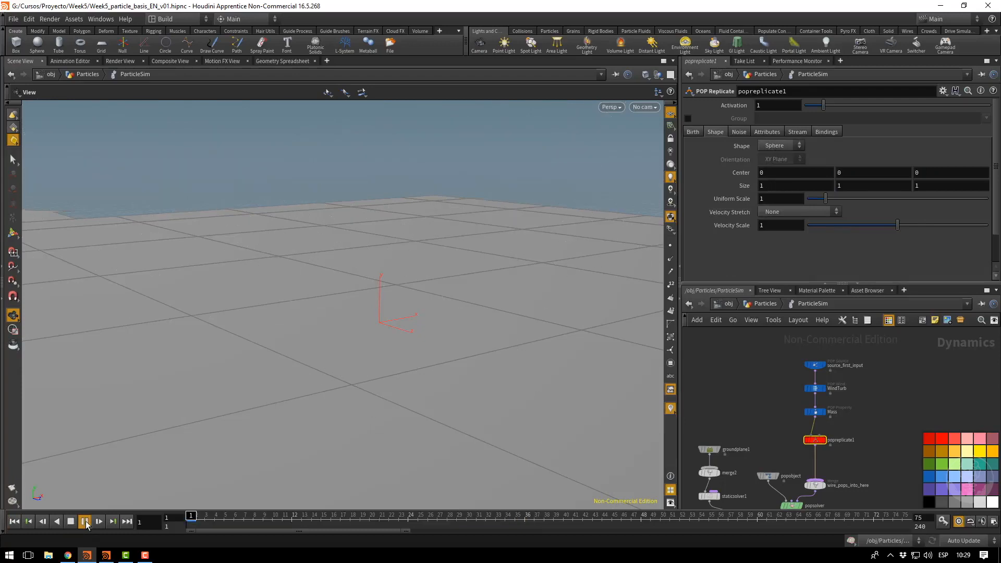
click(86, 522)
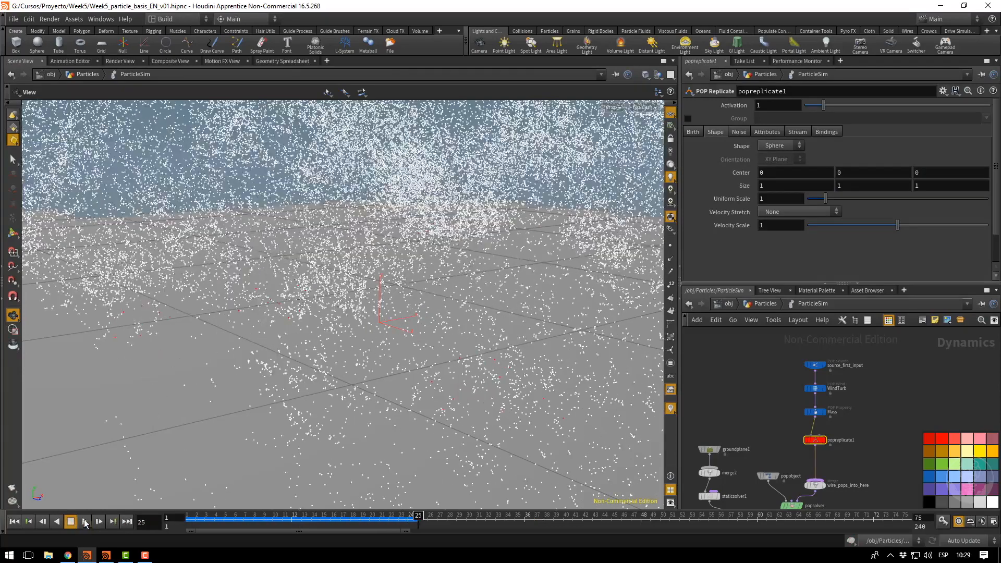
click(16, 521)
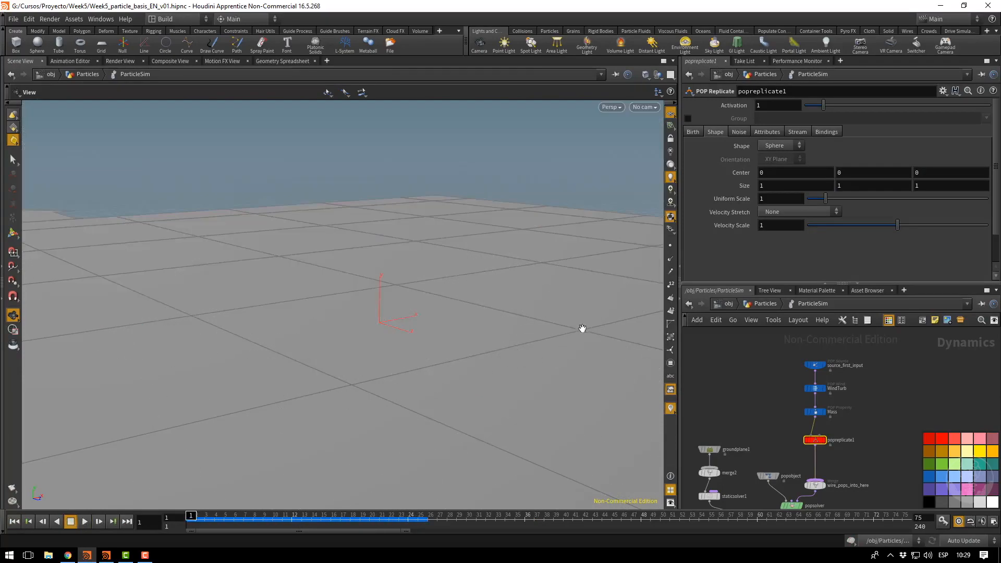
Frame the whole emitter plane above the ground and play the replicated particles to about frame 23.
right_drag(545, 310, 259, 261)
right_drag(484, 284, 429, 280)
middle_drag(429, 279, 335, 410)
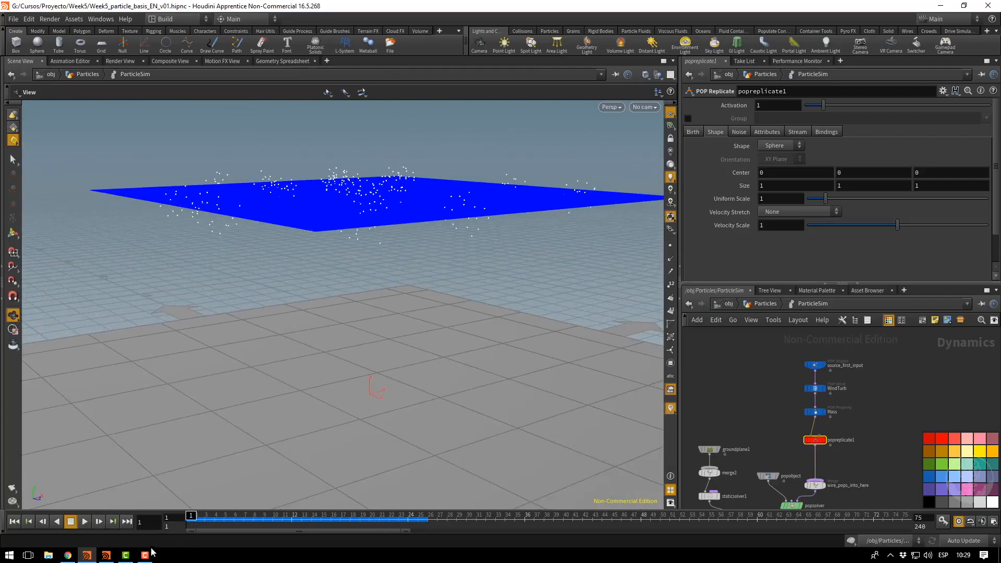
click(85, 521)
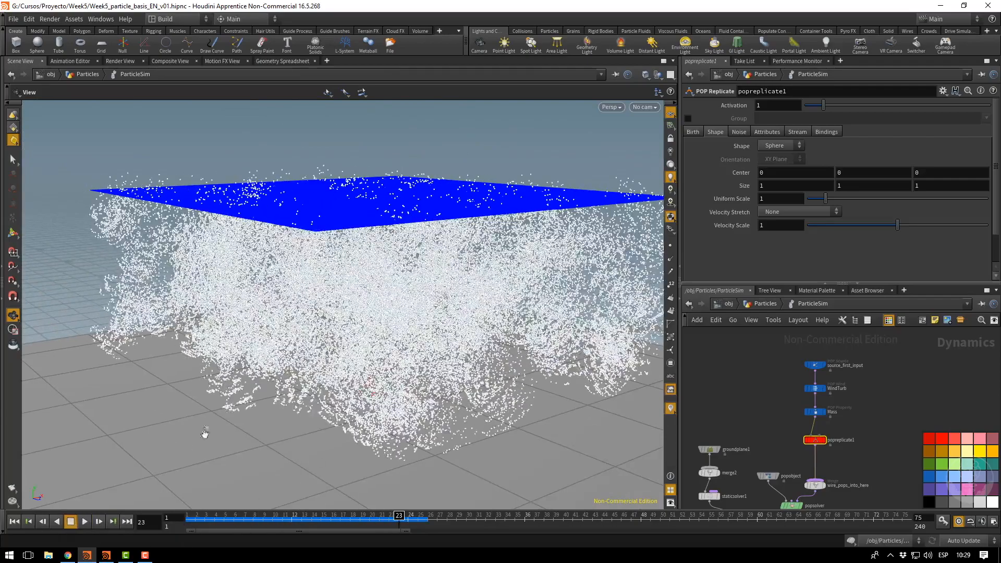
drag(425, 336, 385, 300)
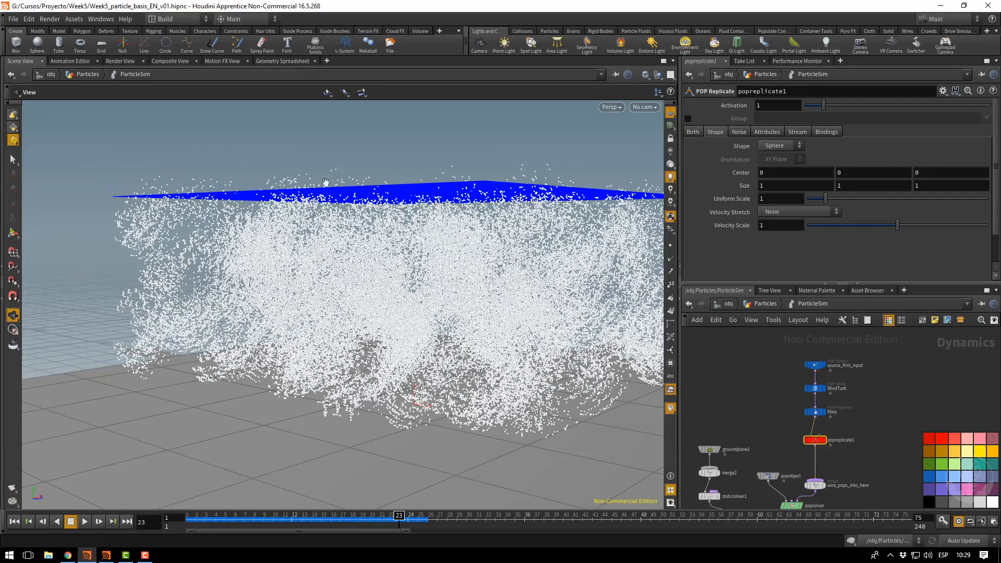
Enable the POP Replicate node's Group option and restrict it to the partColli group.
click(688, 118)
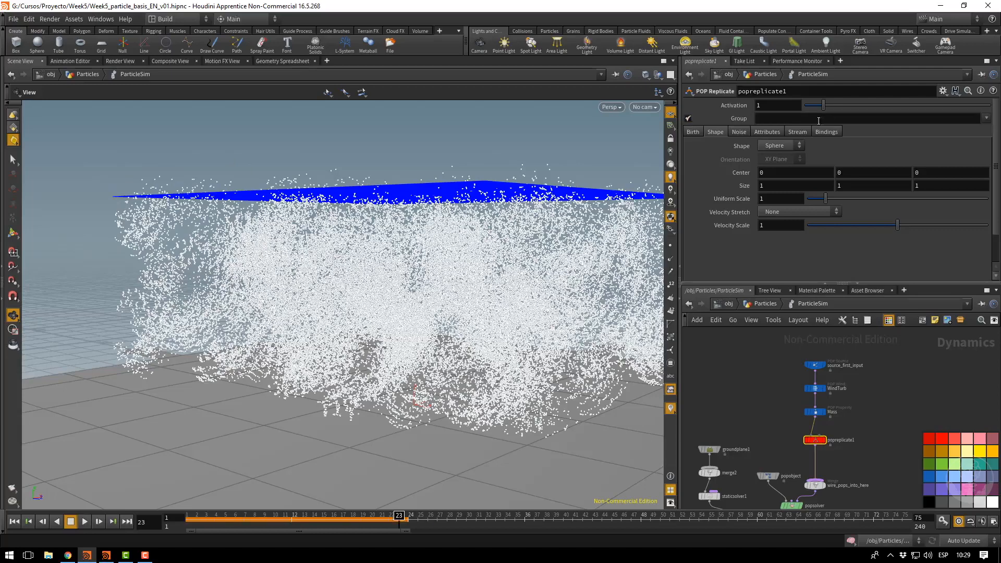
click(986, 118)
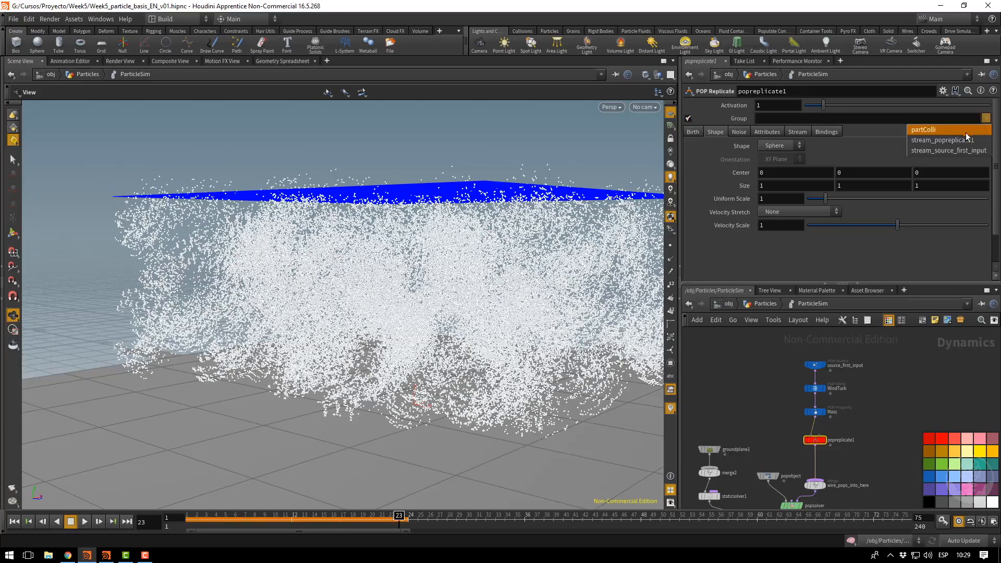
click(919, 135)
drag(805, 123, 710, 121)
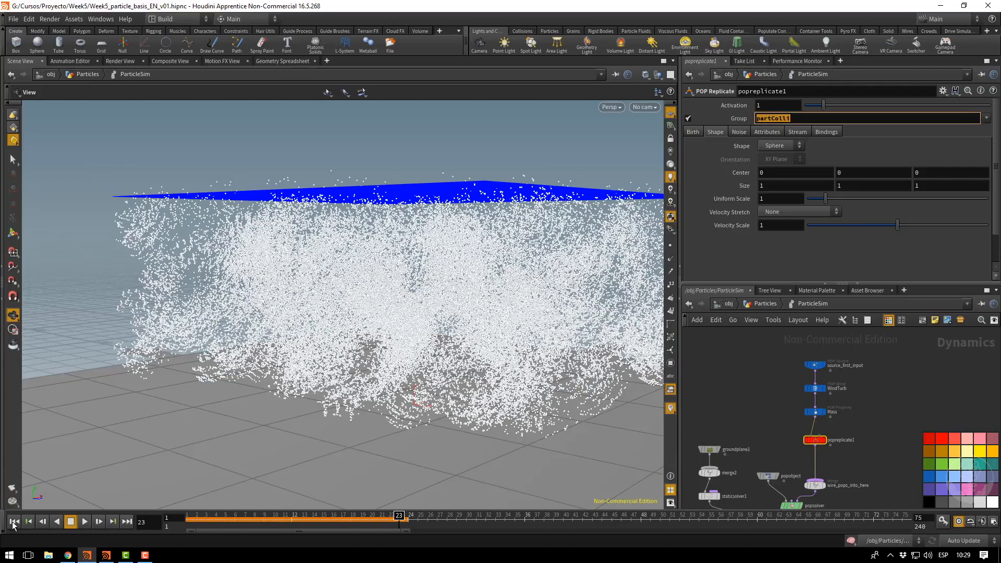
Replay the simulation to about frame 41, inspect the particles near the ground, and scrub back to frame 27.
click(14, 521)
click(85, 521)
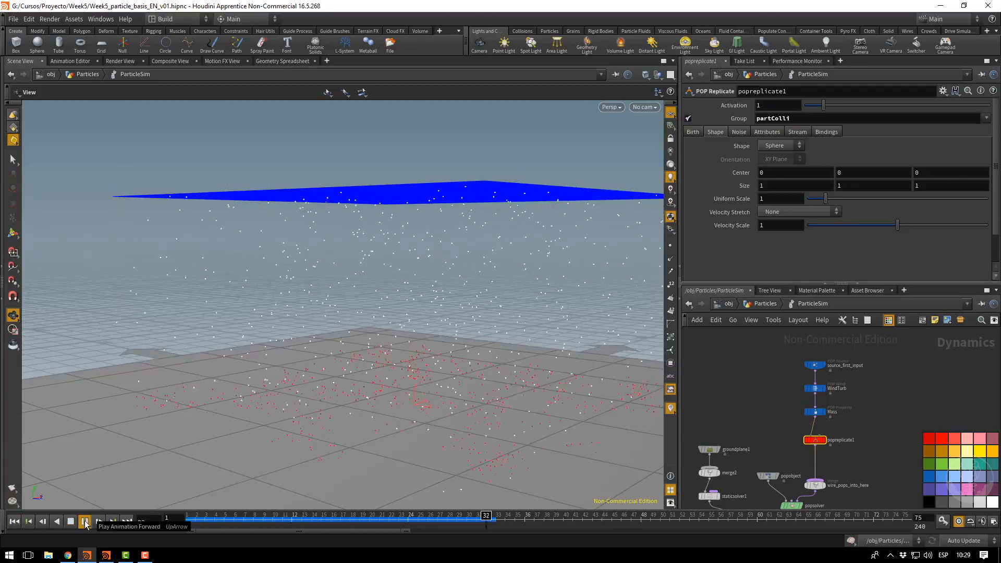
click(85, 521)
drag(571, 333, 469, 226)
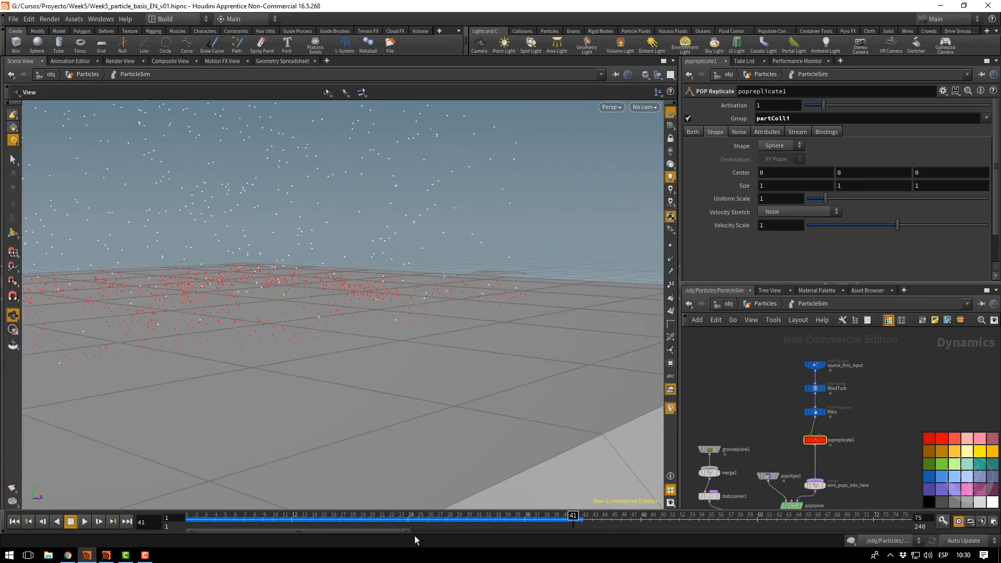
drag(529, 523, 438, 531)
Set the Uniform Scale of the POP Replicate's sphere shape to 0.1.
click(779, 200)
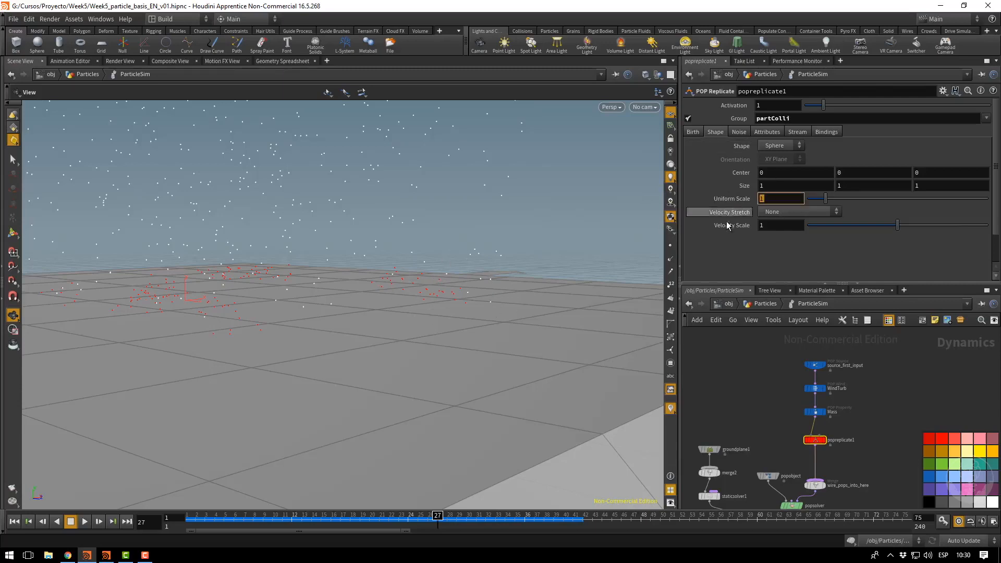
text(0.1)
key(Return)
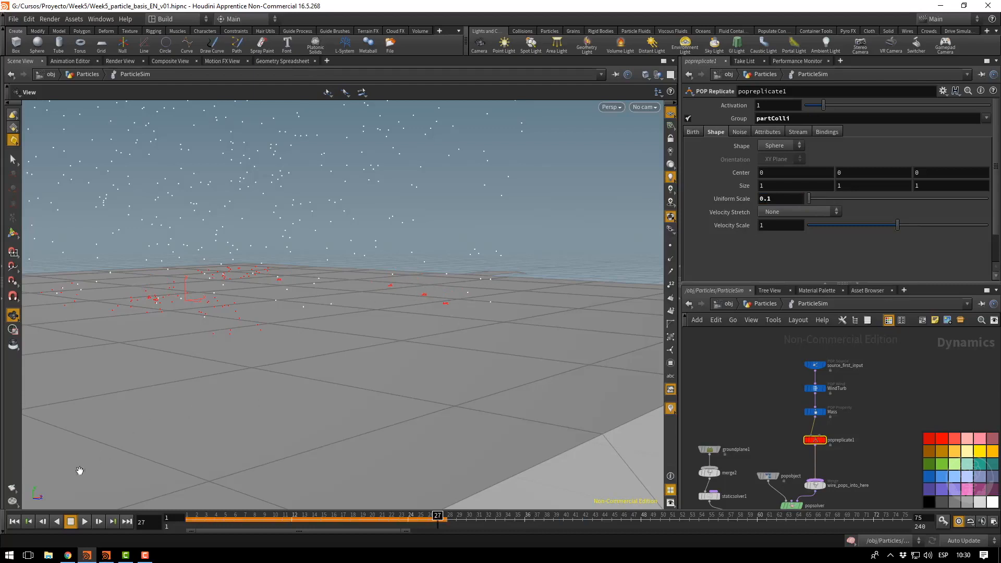
Replay the simulation with the smaller replicate shape to about frame 39 and scrub back to frame 36.
click(14, 521)
click(84, 521)
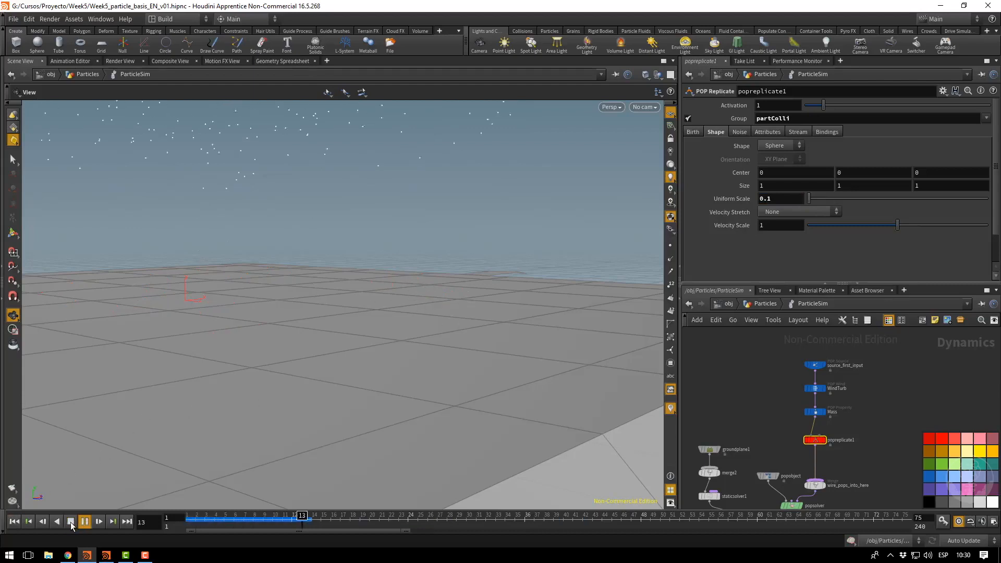
click(71, 521)
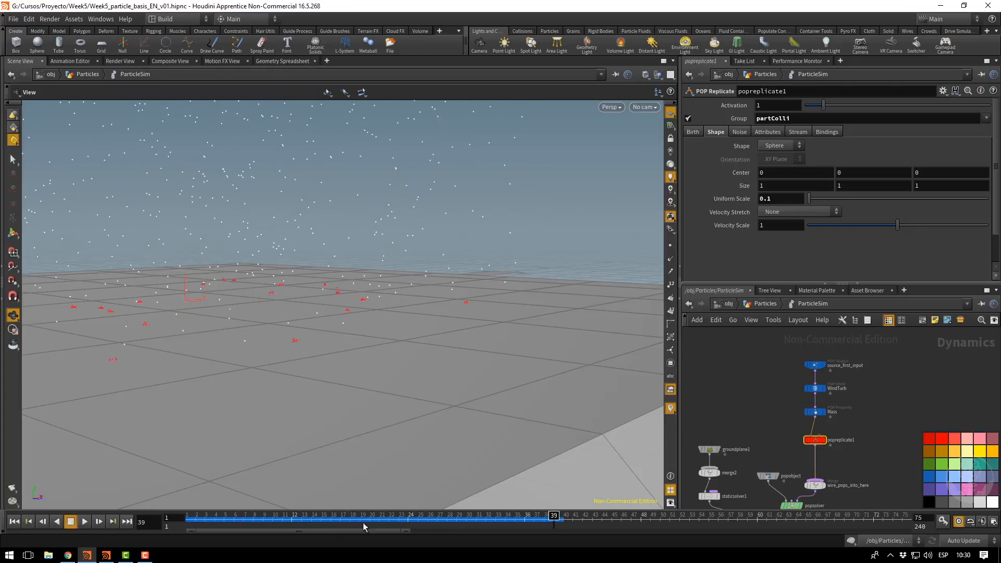
mouse_move(532, 524)
mouse_down()
mouse_move(519, 524)
mouse_move(546, 524)
mouse_move(508, 524)
mouse_move(523, 532)
mouse_up()
click(735, 132)
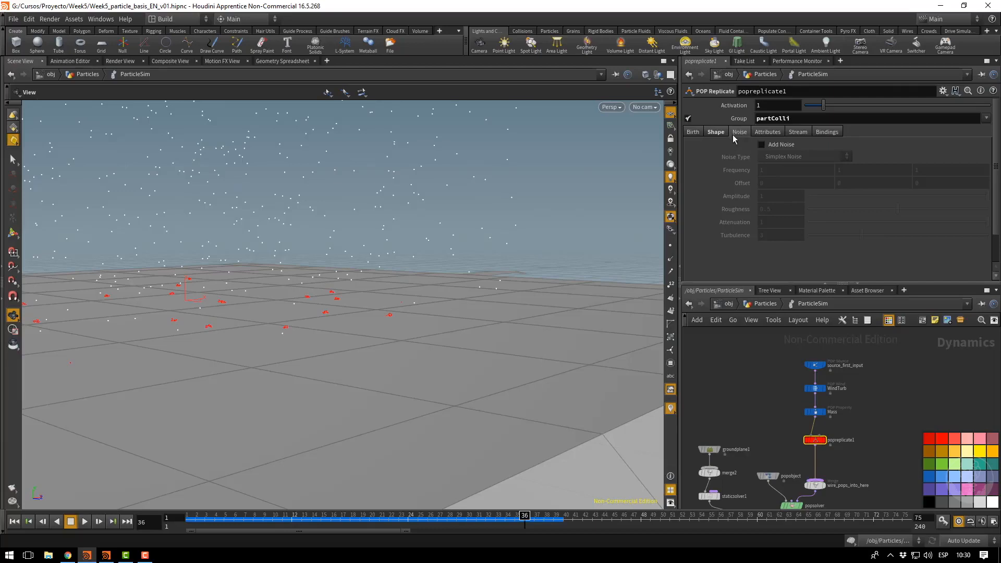
click(782, 145)
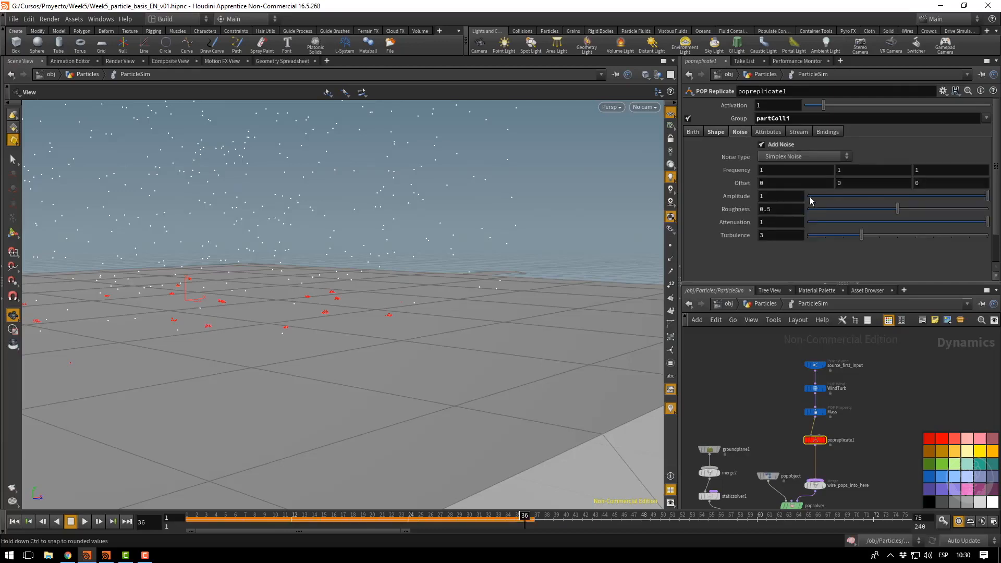
drag(868, 197, 832, 200)
mouse_move(997, 214)
mouse_down()
mouse_move(889, 210)
mouse_move(1000, 213)
mouse_up()
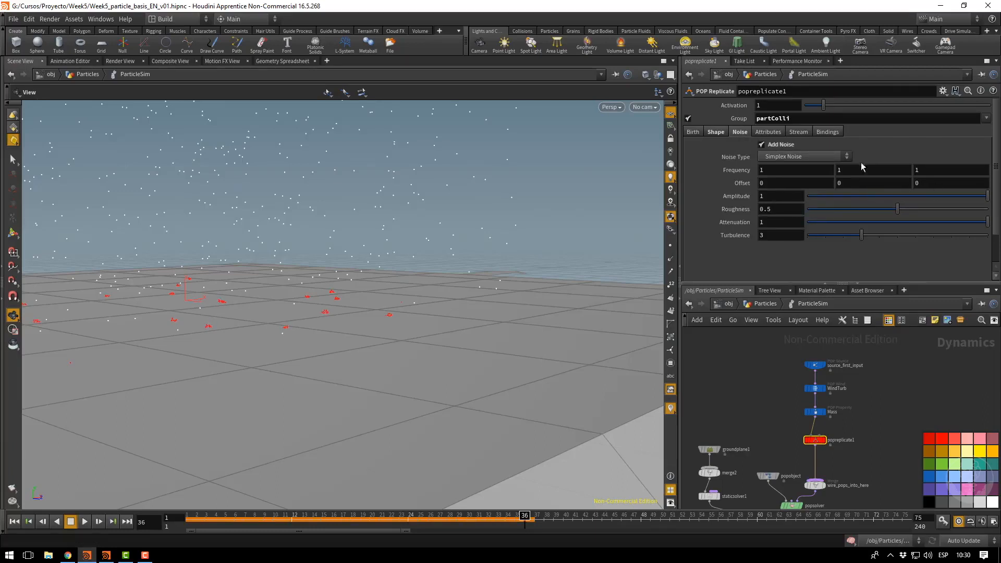
click(761, 145)
Clear the POP Replicate's Inherit Attributes and switch its Initial Velocity mode to Set initial velocity.
click(766, 131)
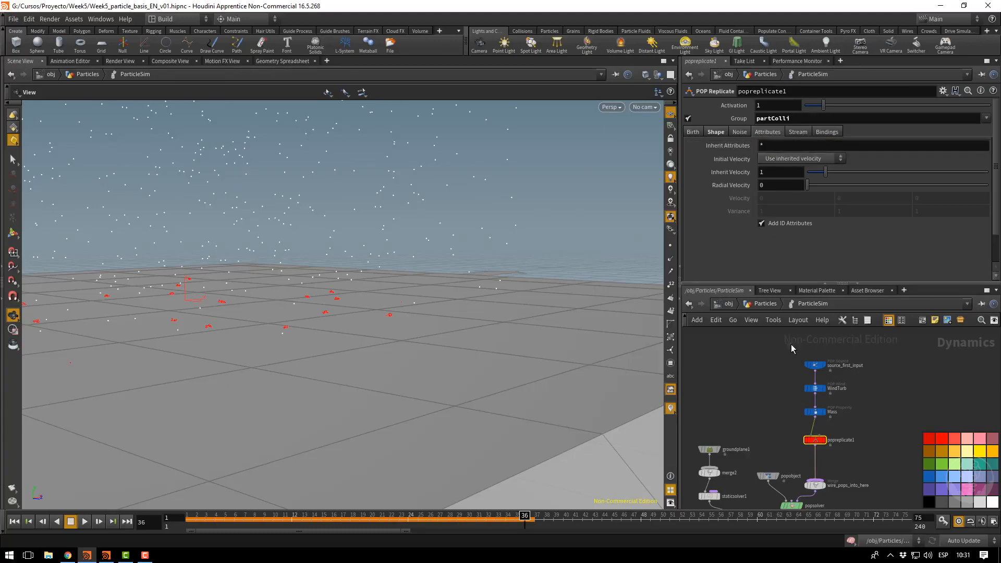
middle_drag(790, 344, 801, 356)
click(839, 379)
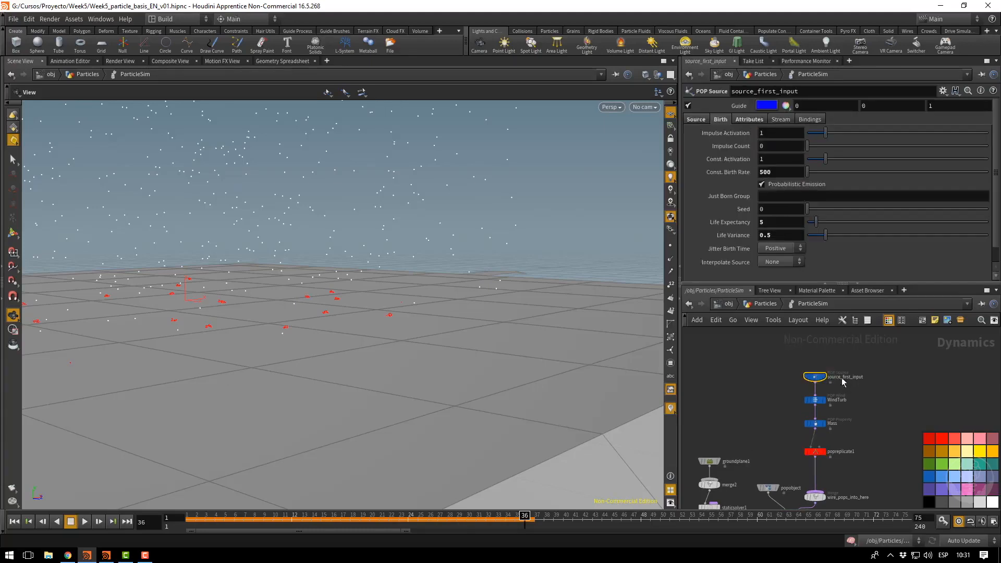
click(821, 452)
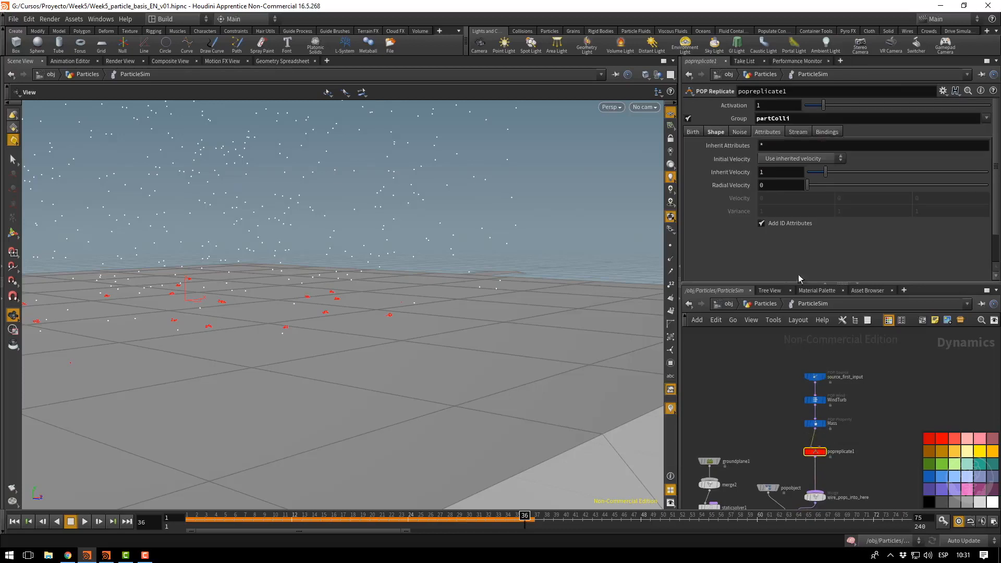
click(779, 162)
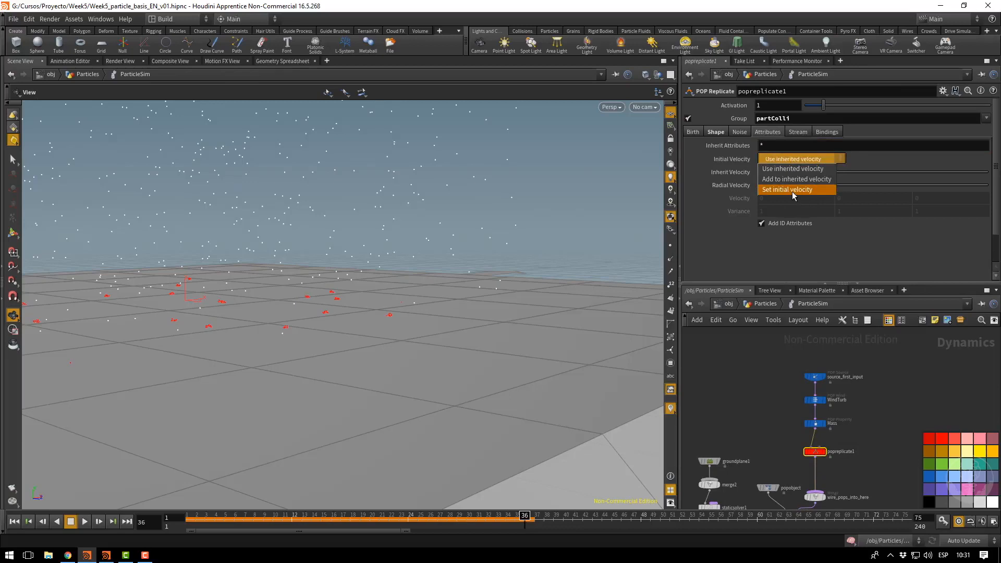
click(793, 190)
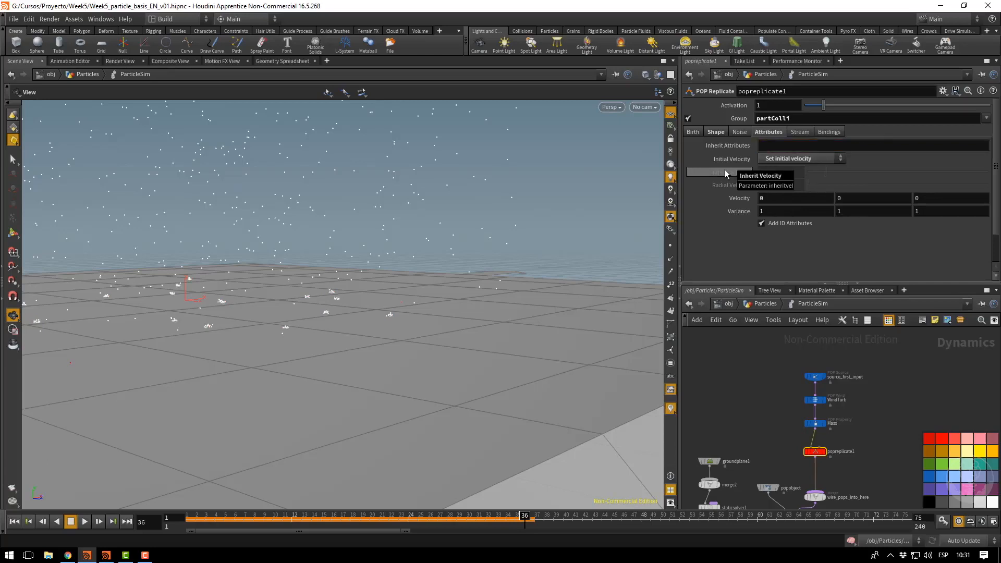
Return to frame 1 and set the POP Replicate's Velocity to 0.25, 0.75, 0.25.
click(13, 521)
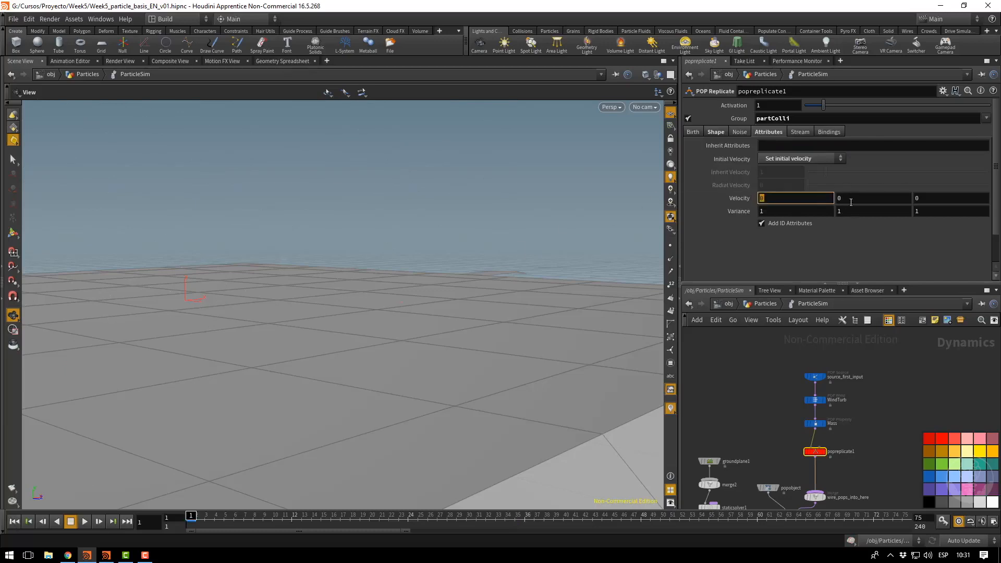
key(Tab)
key(Tab)
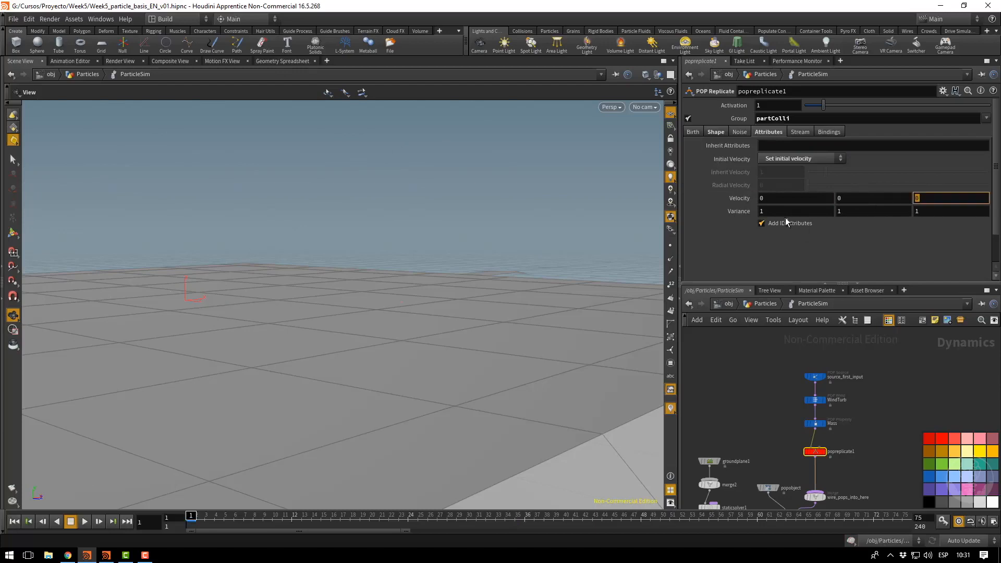
click(778, 211)
double_click(775, 211)
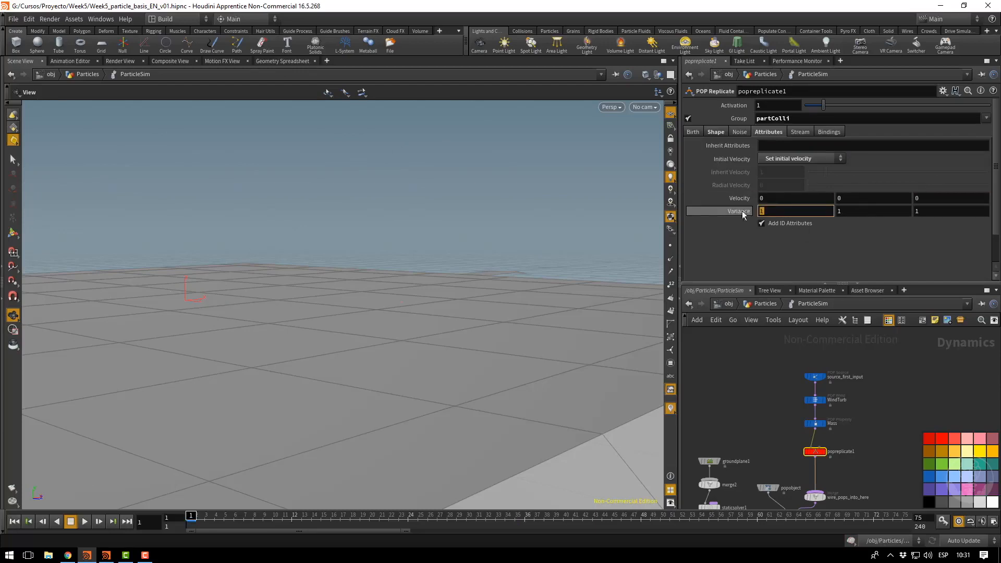
double_click(770, 198)
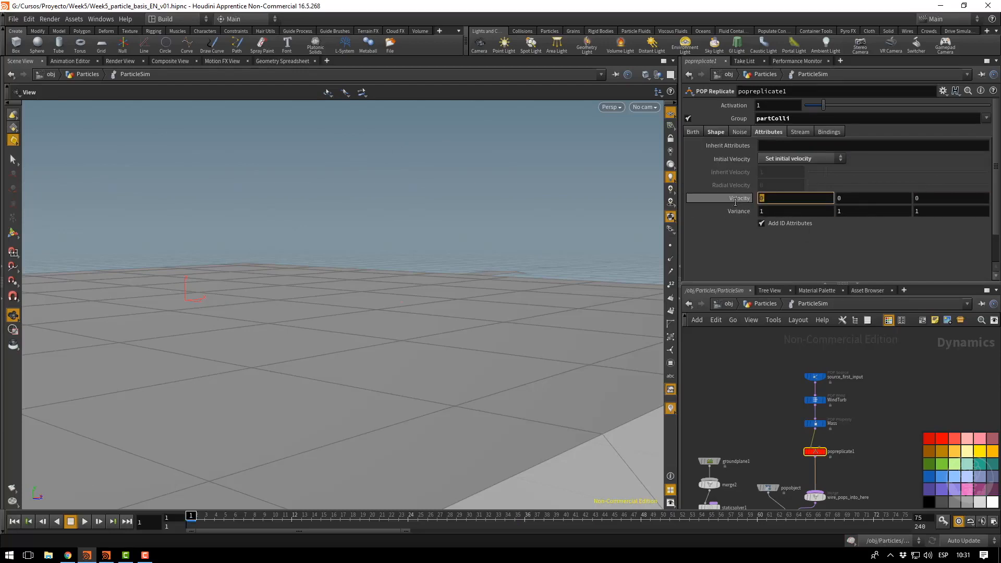
text(0.25)
key(Tab)
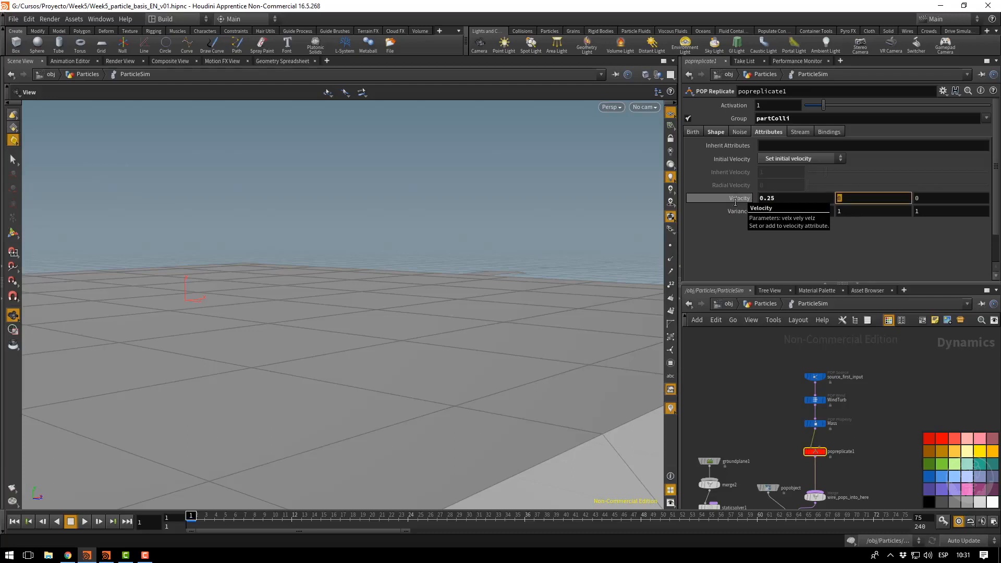
key(Tab)
text(0.)
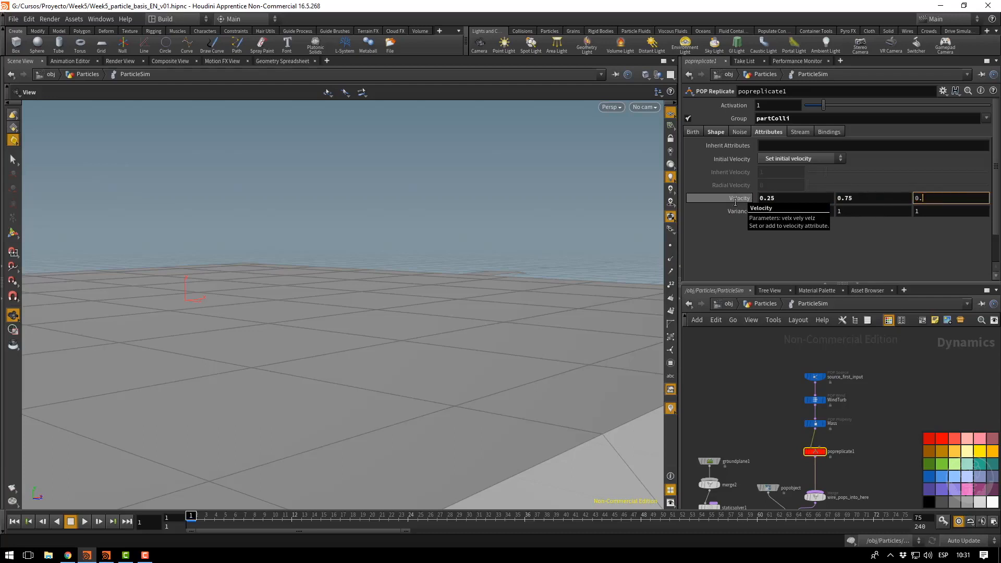
text(25)
key(Return)
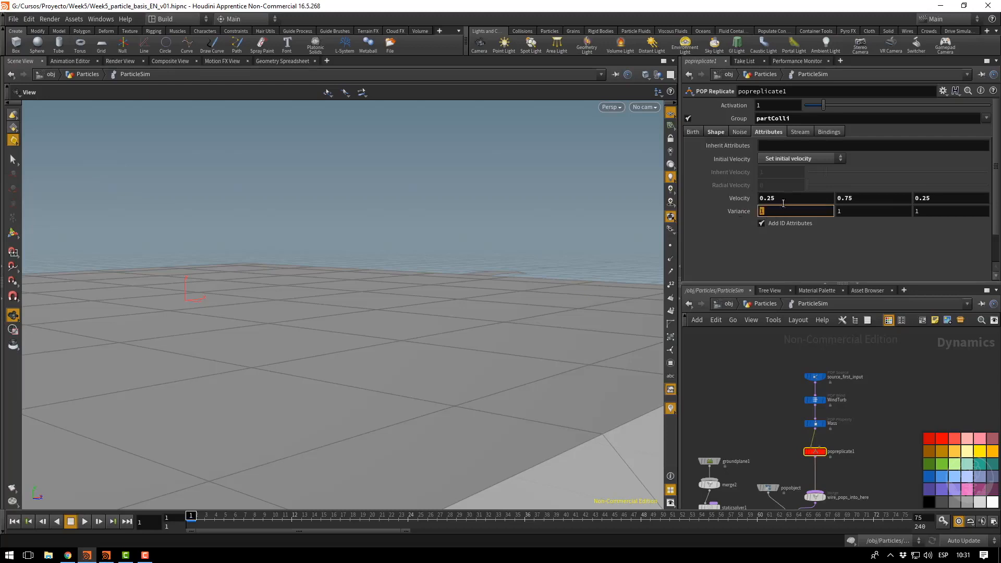
click(759, 198)
drag(862, 202, 803, 200)
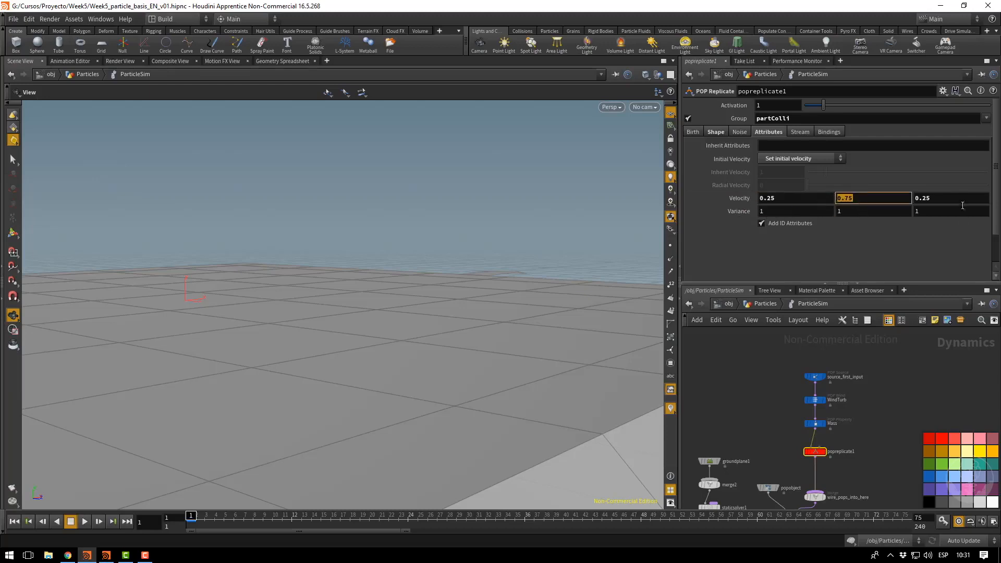
drag(958, 202, 910, 202)
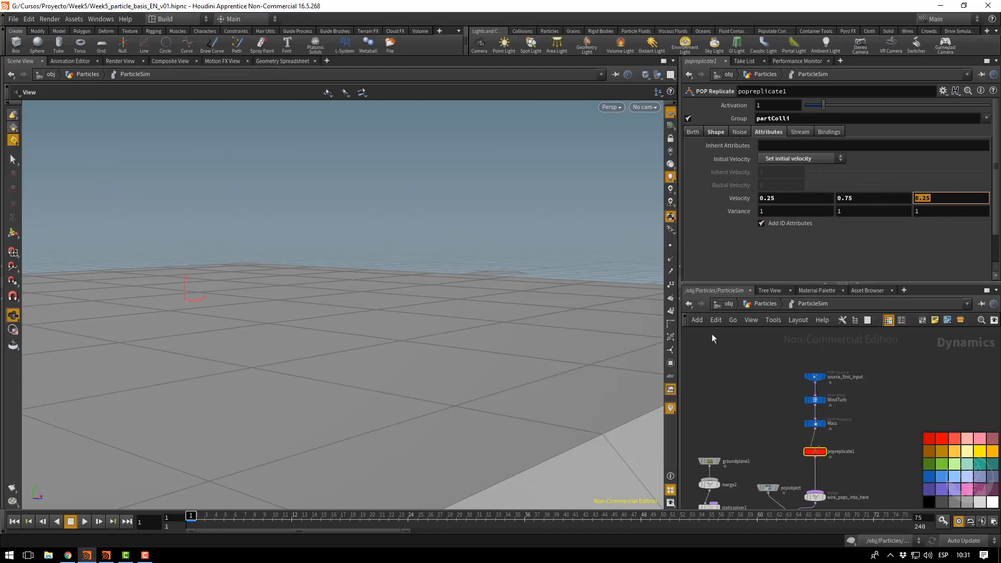
Play the simulation with the new splash velocity, stop it, and scrub the timeline to frame 42.
click(85, 522)
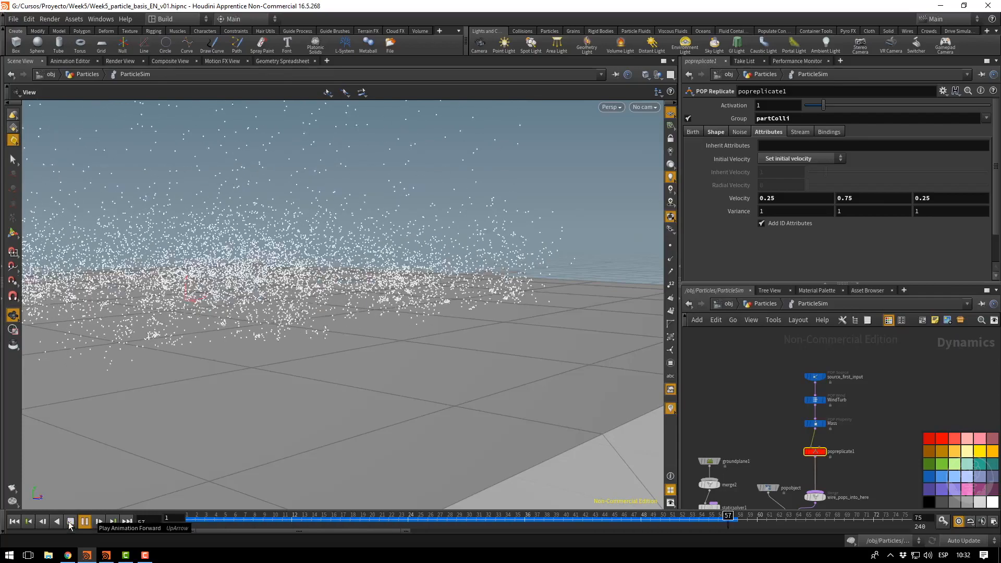
click(85, 522)
click(194, 516)
mouse_move(192, 518)
mouse_down()
mouse_move(447, 534)
mouse_move(606, 530)
mouse_move(567, 517)
mouse_move(427, 520)
mouse_move(585, 533)
mouse_up()
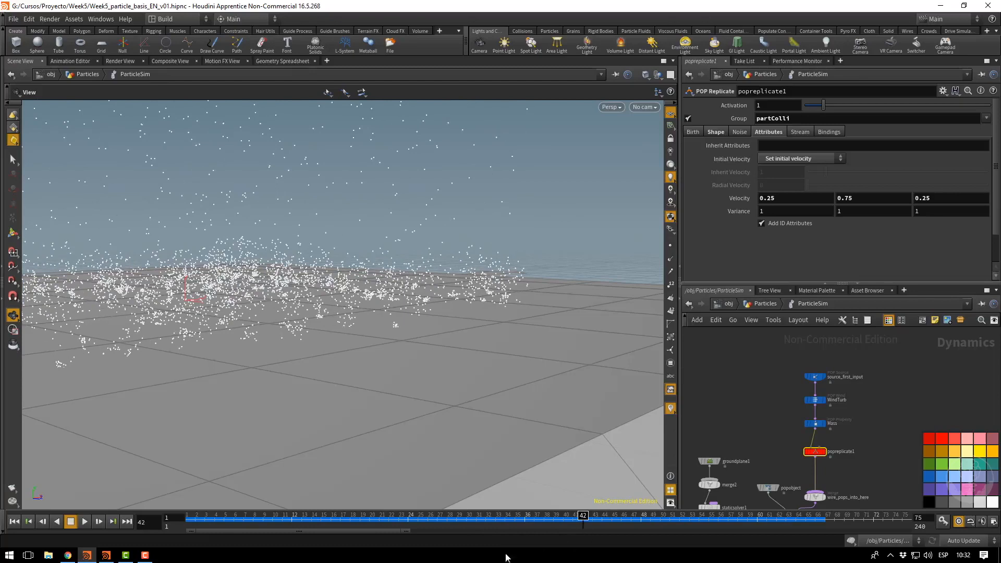
Make room below merge1 and insert a Gravity Force node on the wire between merge1 and output.
middle_drag(758, 441, 775, 359)
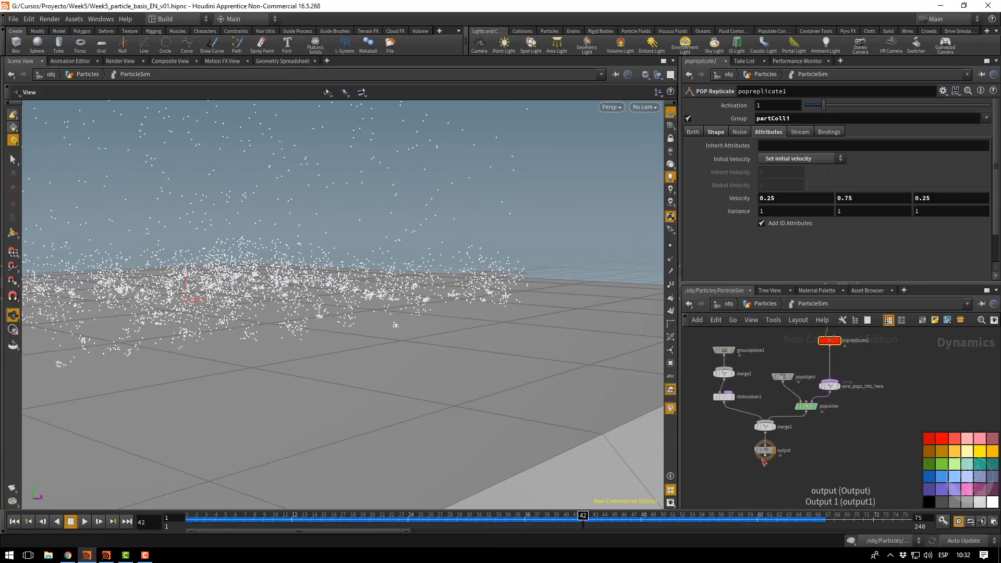
drag(765, 456, 765, 483)
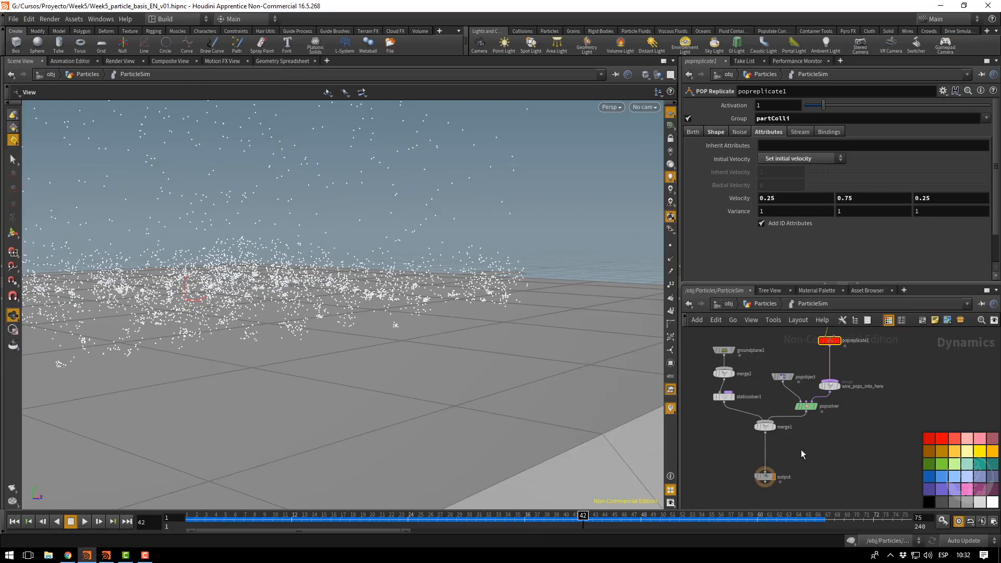
key(Tab)
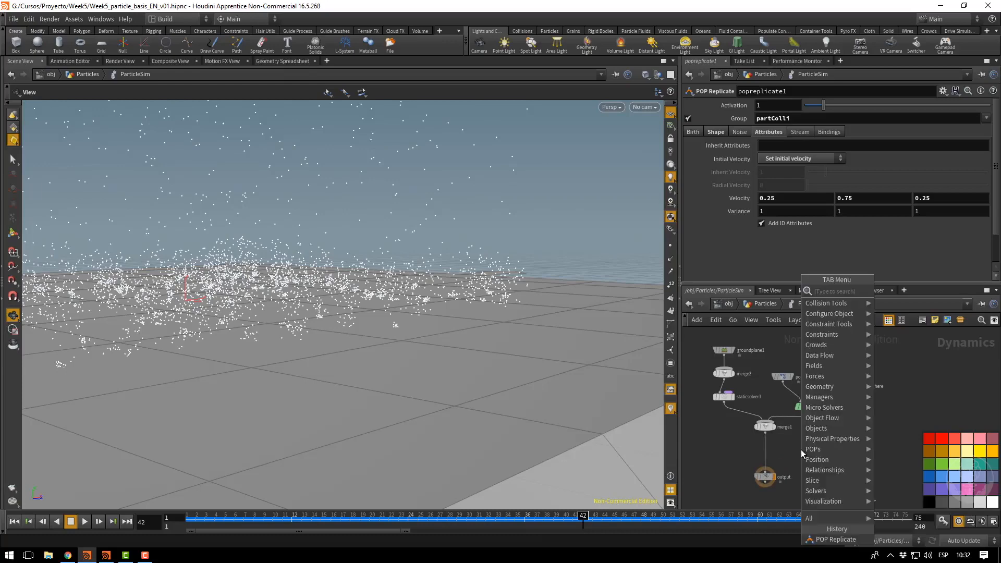
text(gravi)
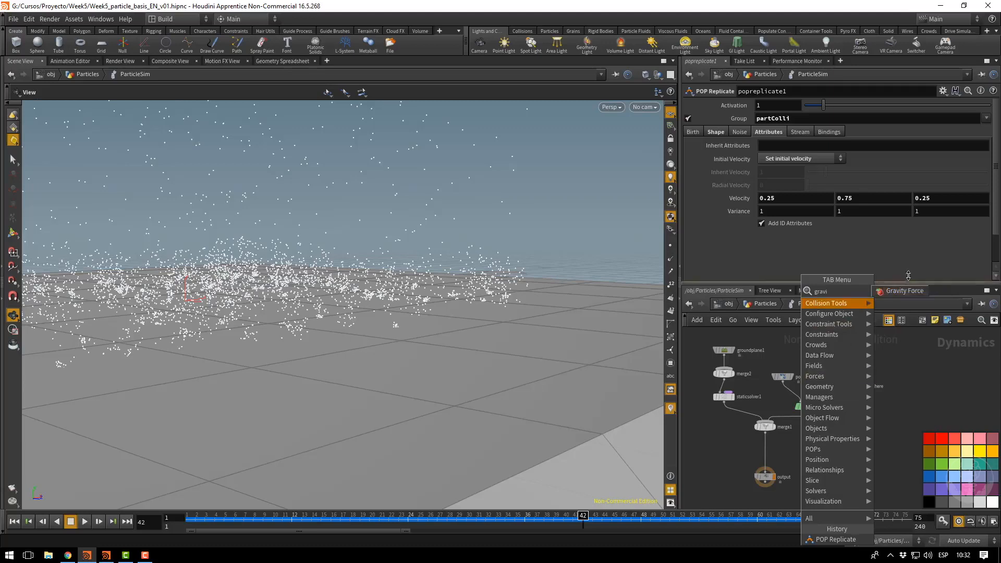
click(903, 290)
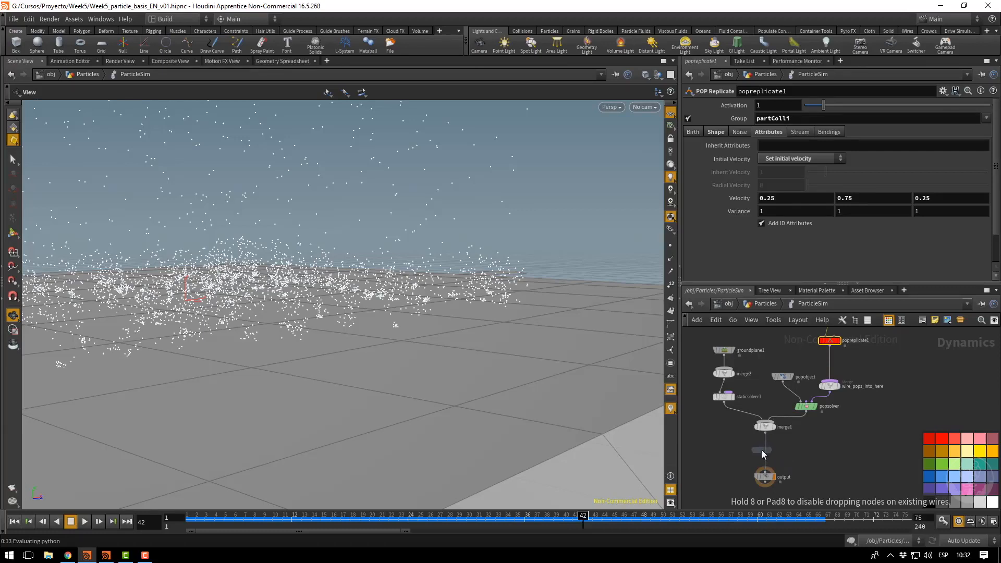
click(766, 457)
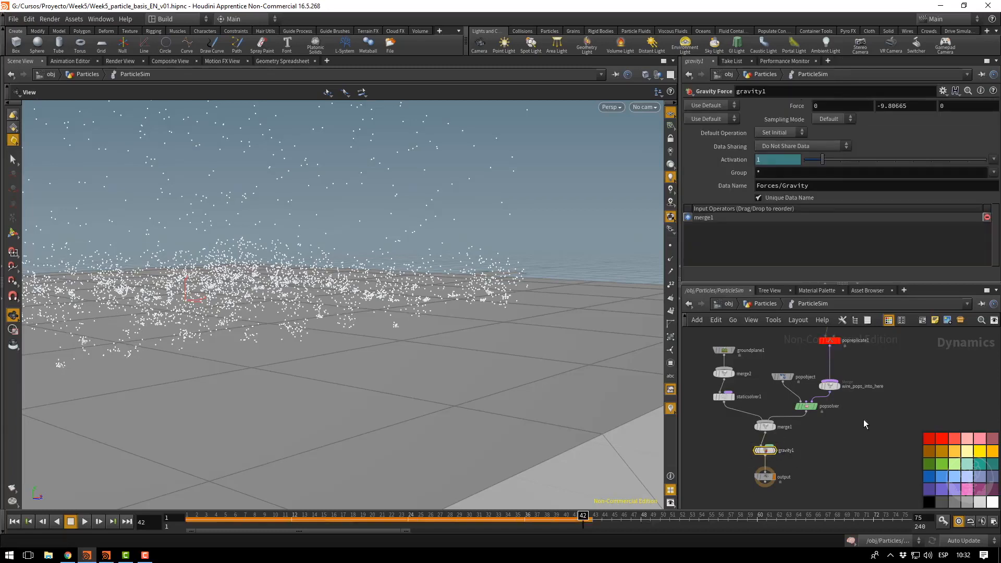
Compare the WindTurb node's wind velocity with the force set on the Gravity Force node.
middle_drag(854, 424, 855, 465)
middle_drag(854, 345, 850, 377)
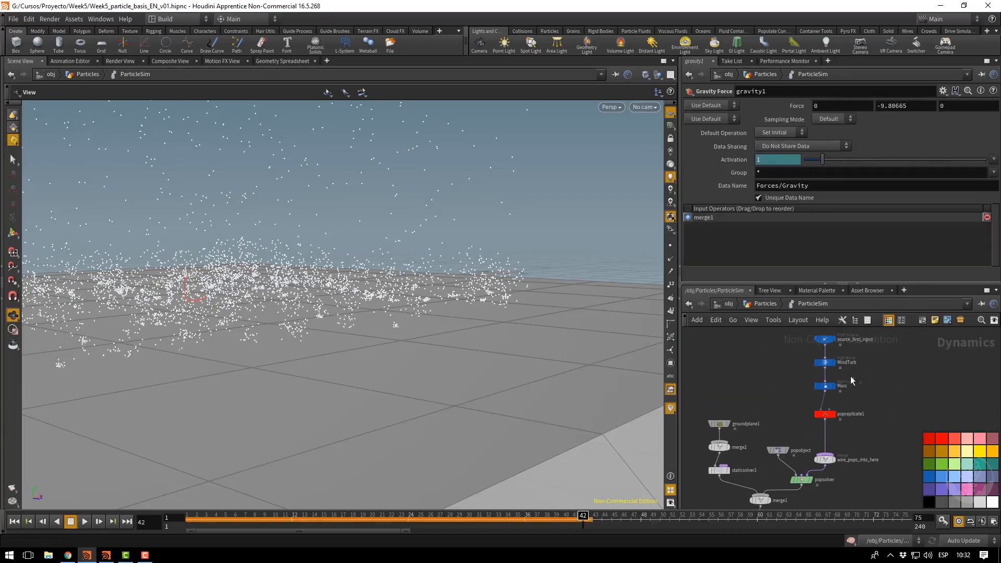
click(821, 361)
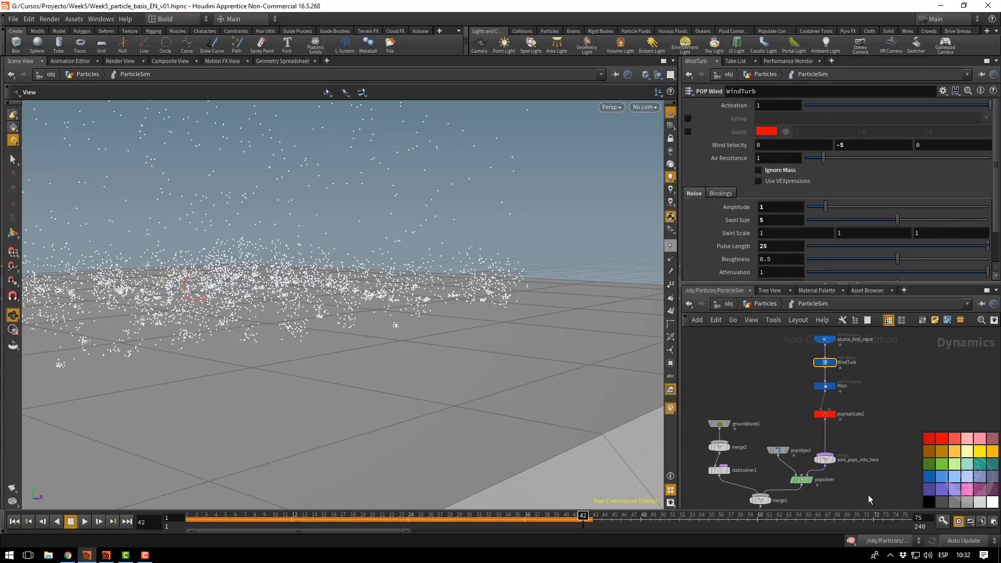
middle_drag(870, 485, 885, 409)
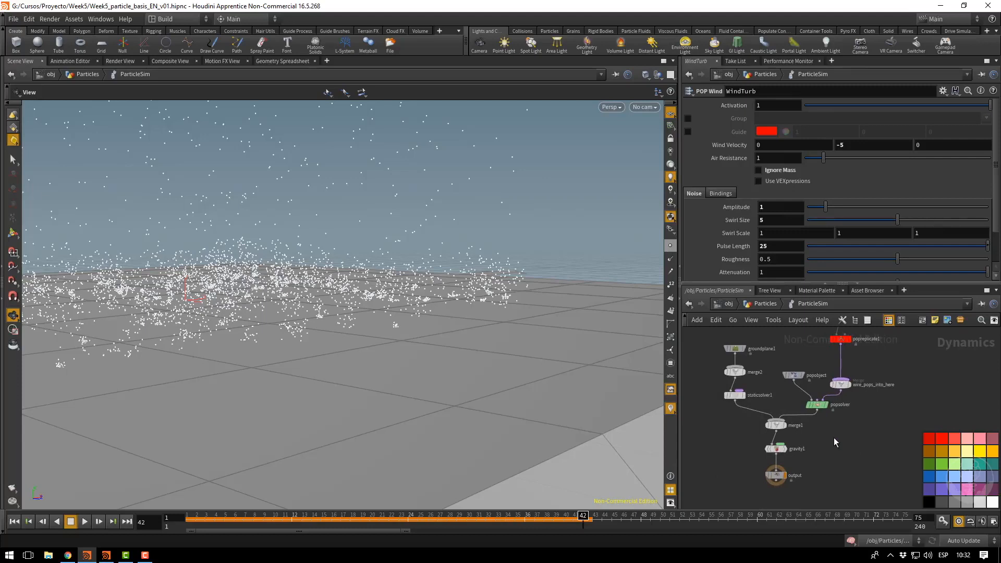
click(776, 451)
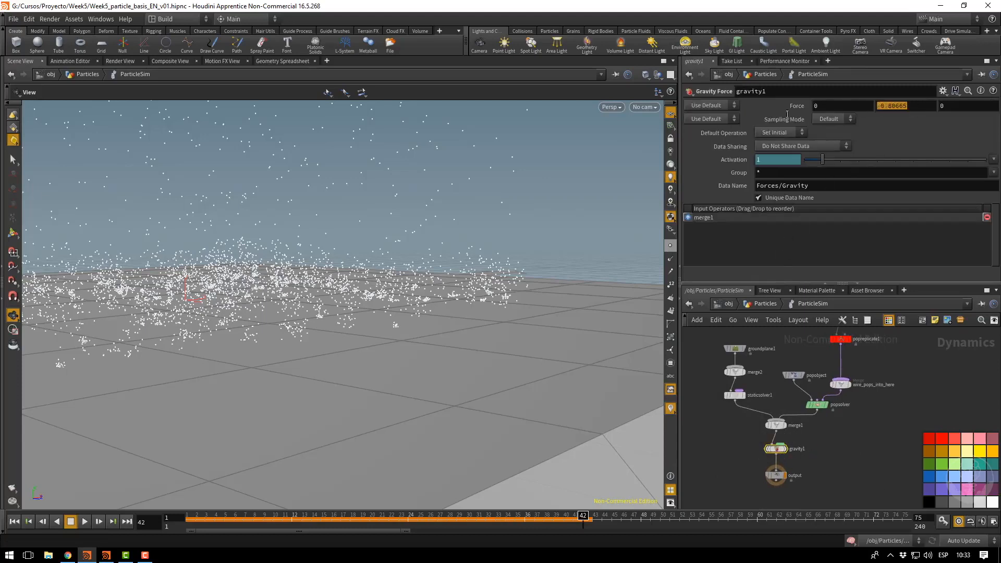
Replay the simulation from frame 1 with gravity and examine the splashes on the ground from above.
click(12, 522)
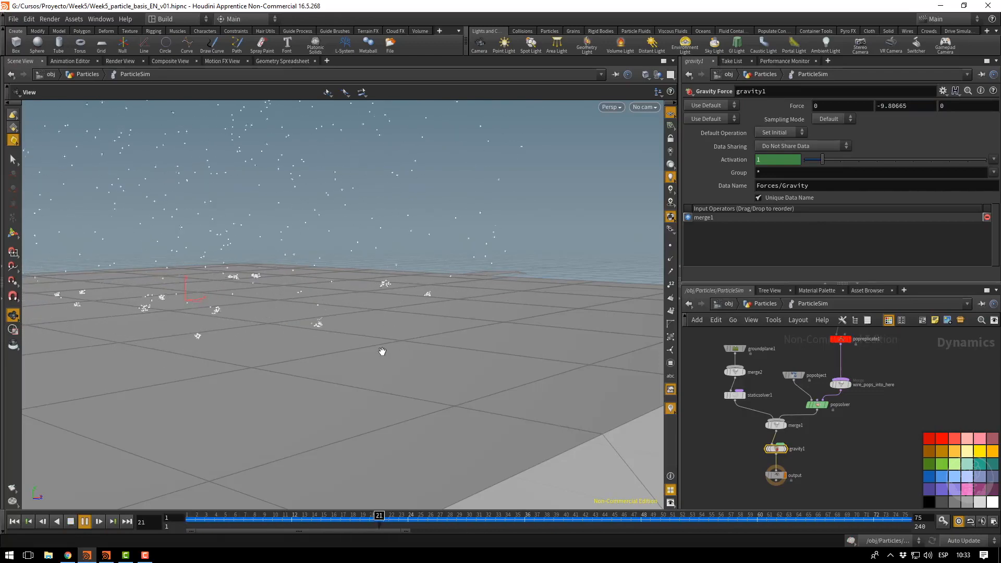
drag(283, 349, 413, 369)
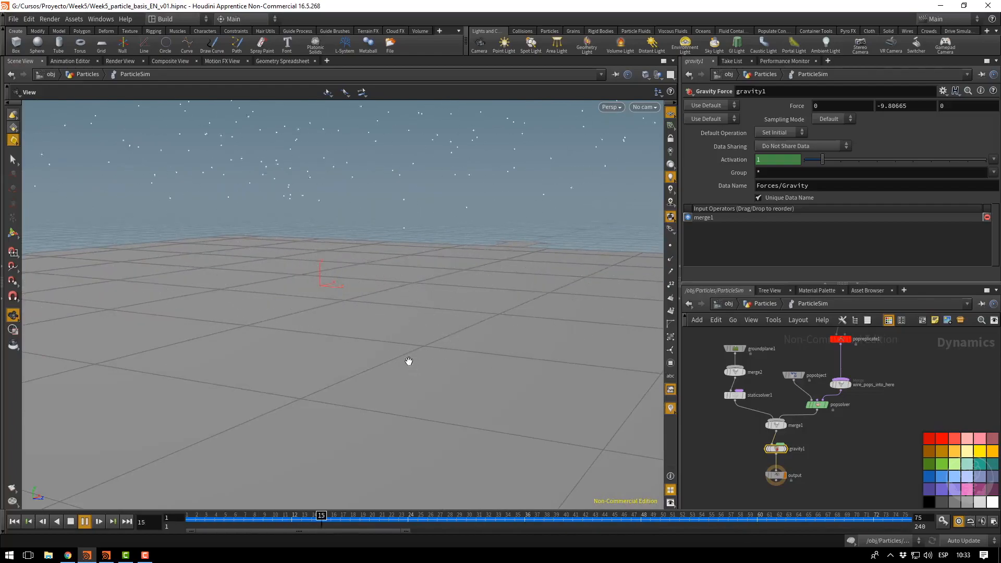
drag(409, 360, 306, 335)
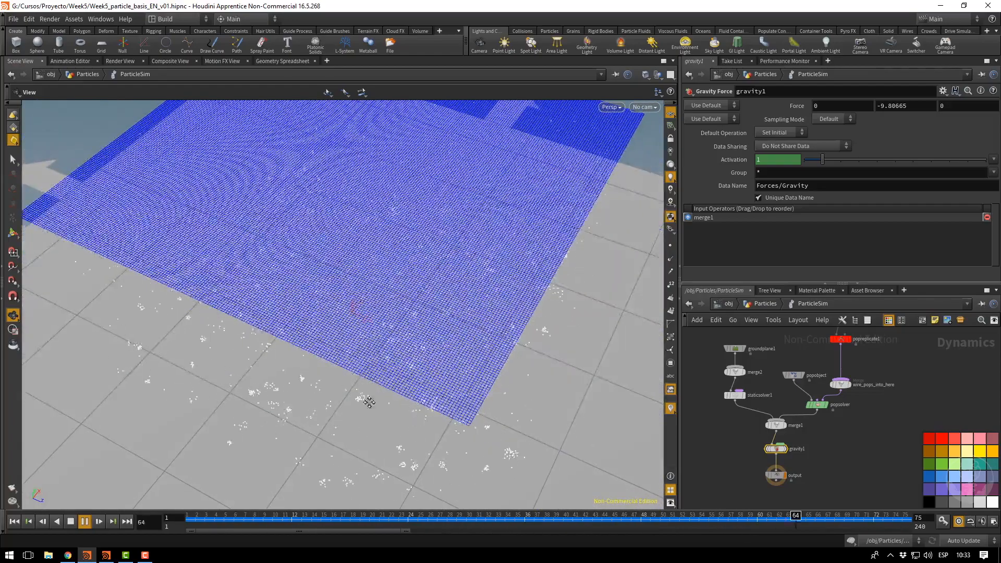
drag(369, 402, 365, 330)
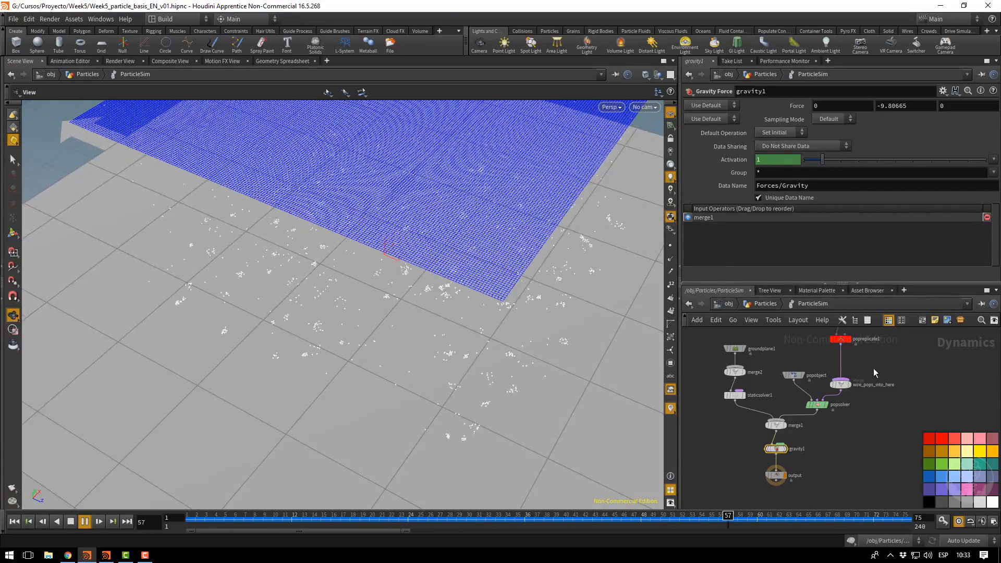
Check the popreplicate1 node's velocity variance and emission shape settings, and stop the playback at frame 37.
middle_drag(874, 368, 861, 402)
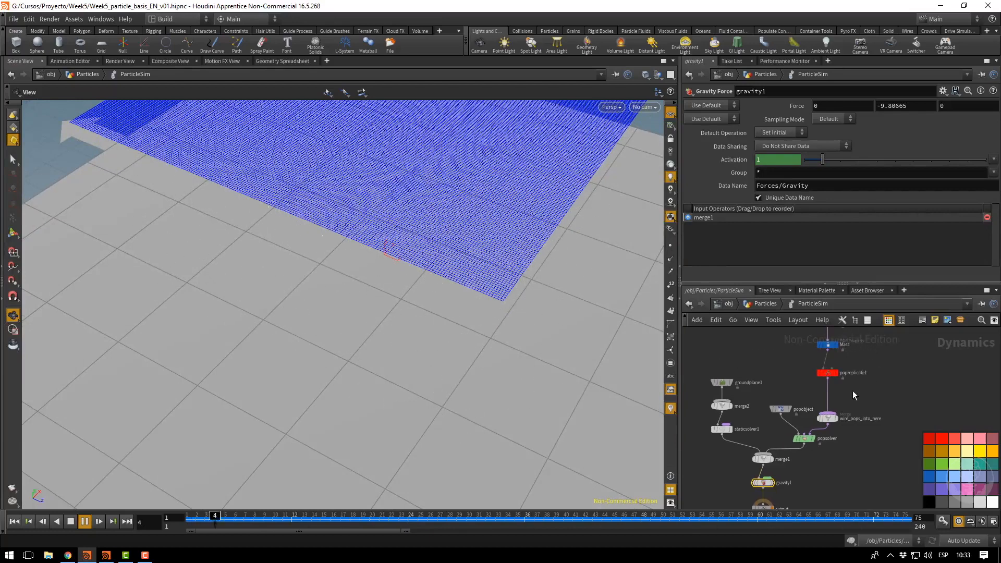
click(827, 373)
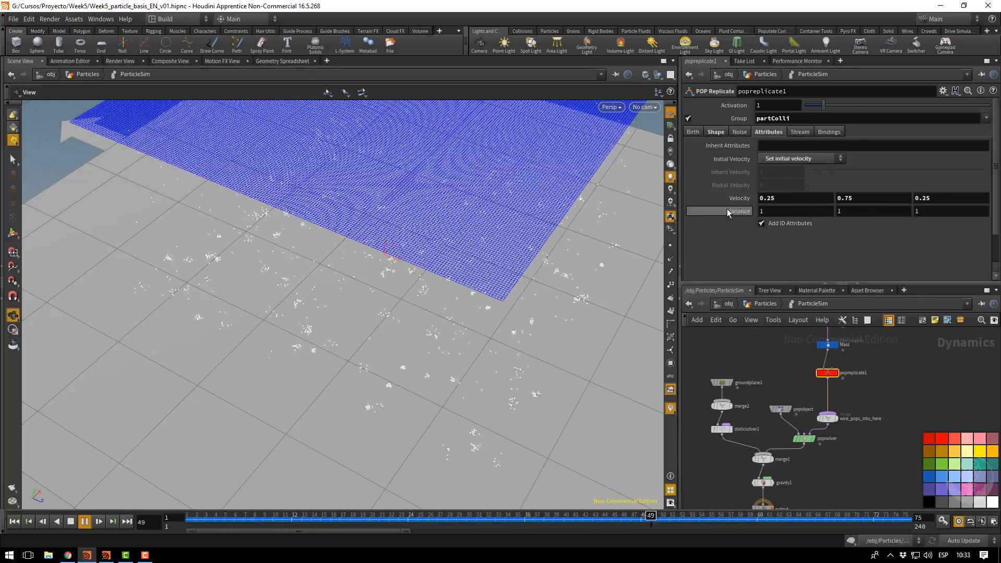
mouse_move(718, 208)
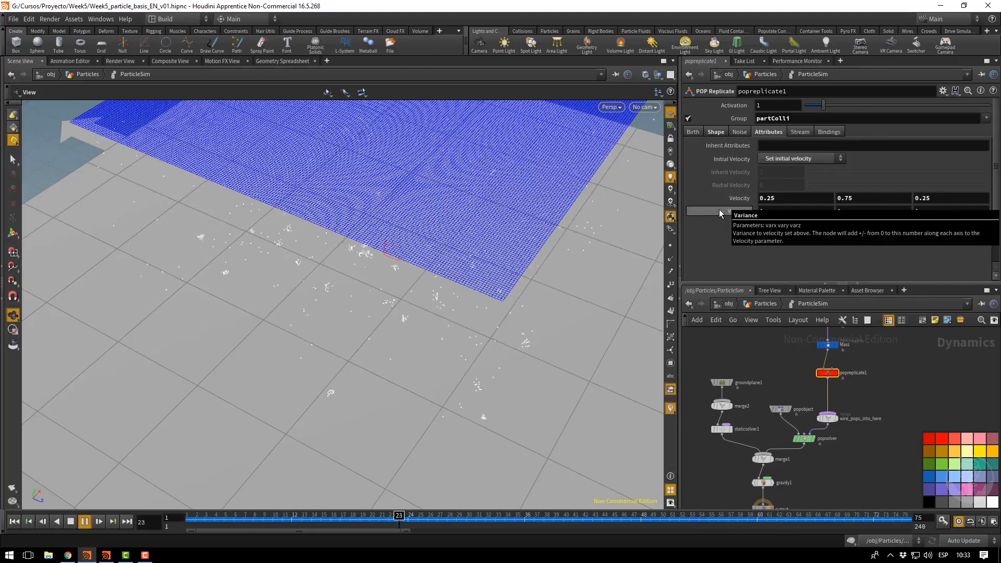
click(720, 134)
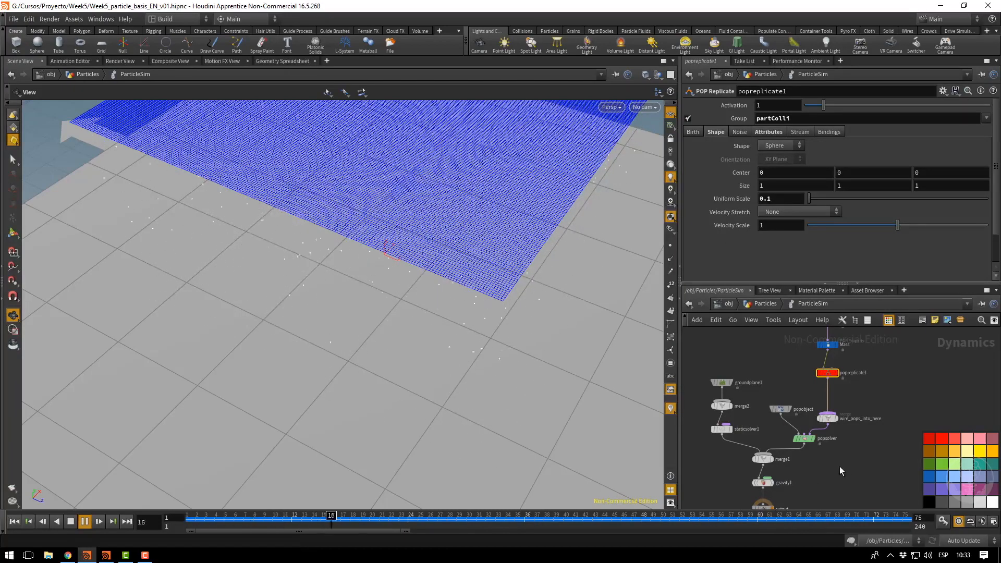
click(71, 522)
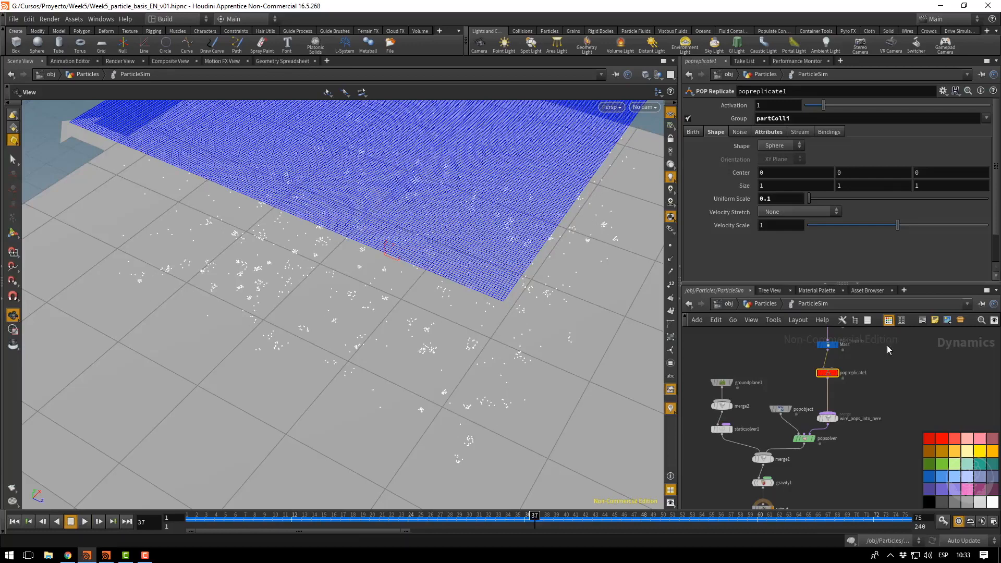
Return to the Particles network and examine the copied drops and splashes over the ground plane from several angles.
middle_click(806, 441)
click(763, 304)
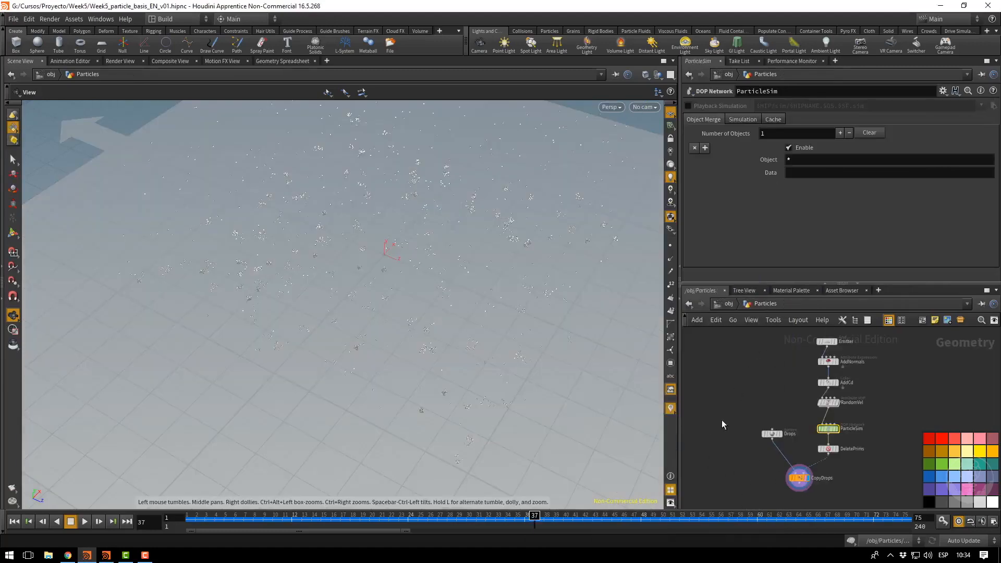
drag(414, 308, 498, 354)
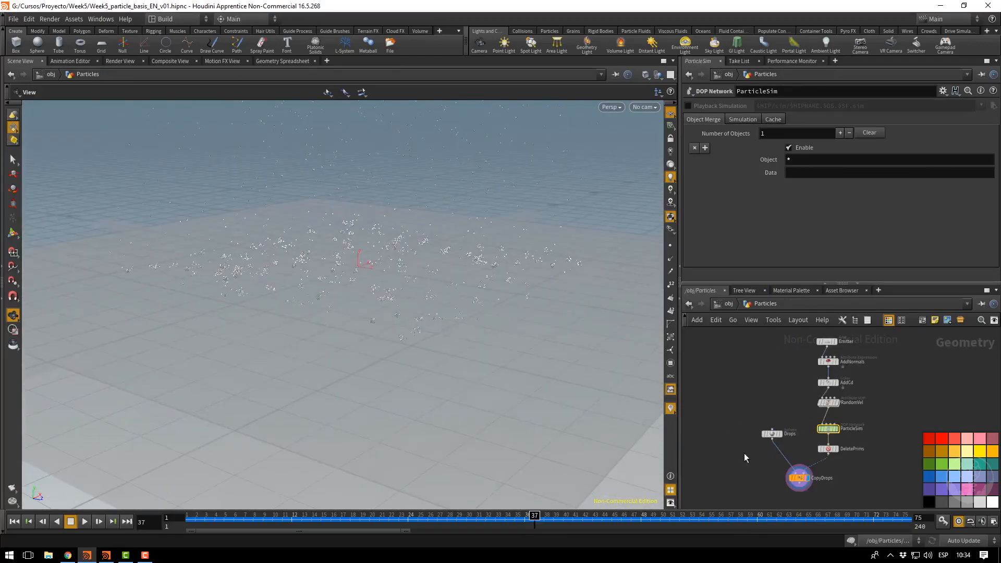
click(798, 477)
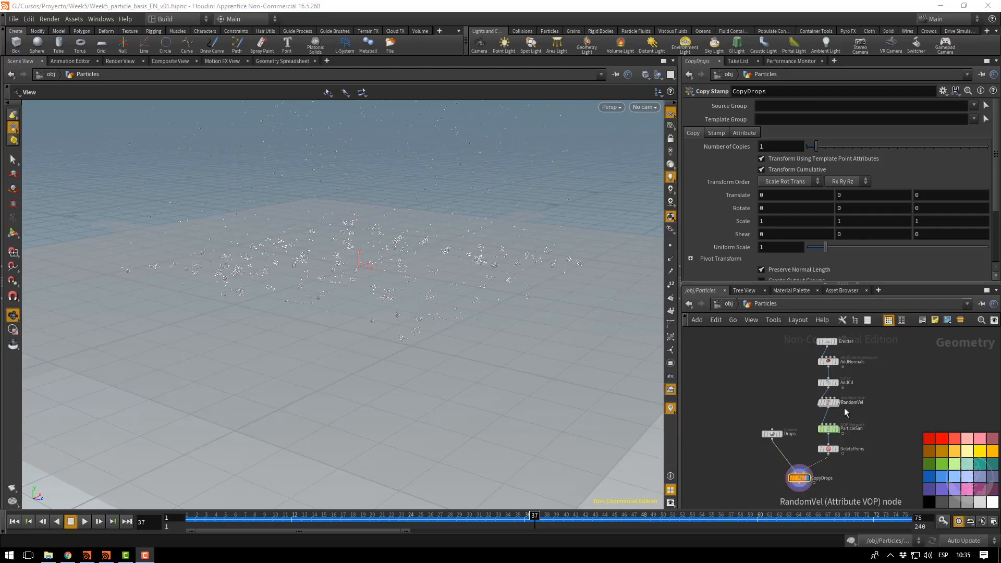
click(726, 305)
middle_drag(807, 373, 718, 358)
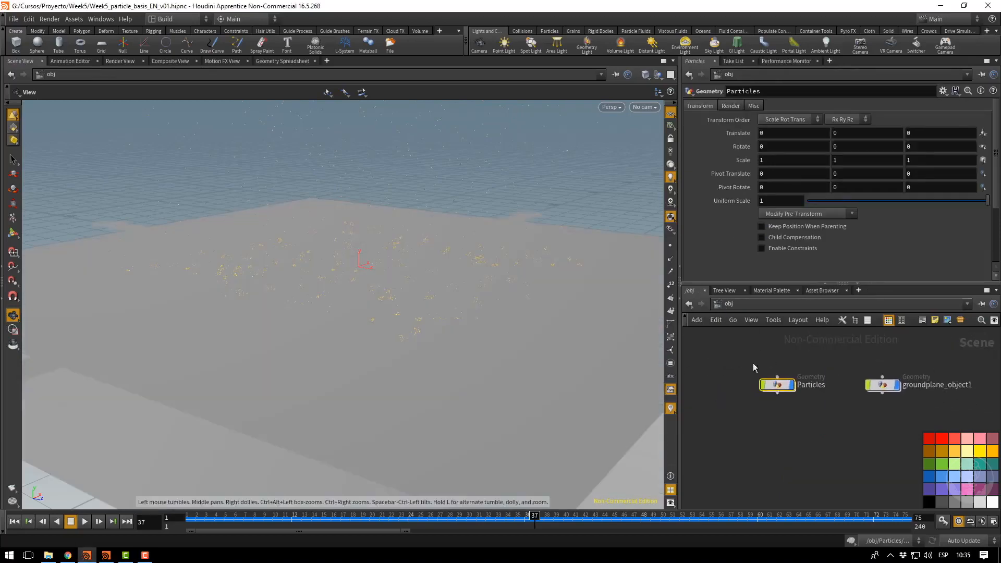
double_click(776, 385)
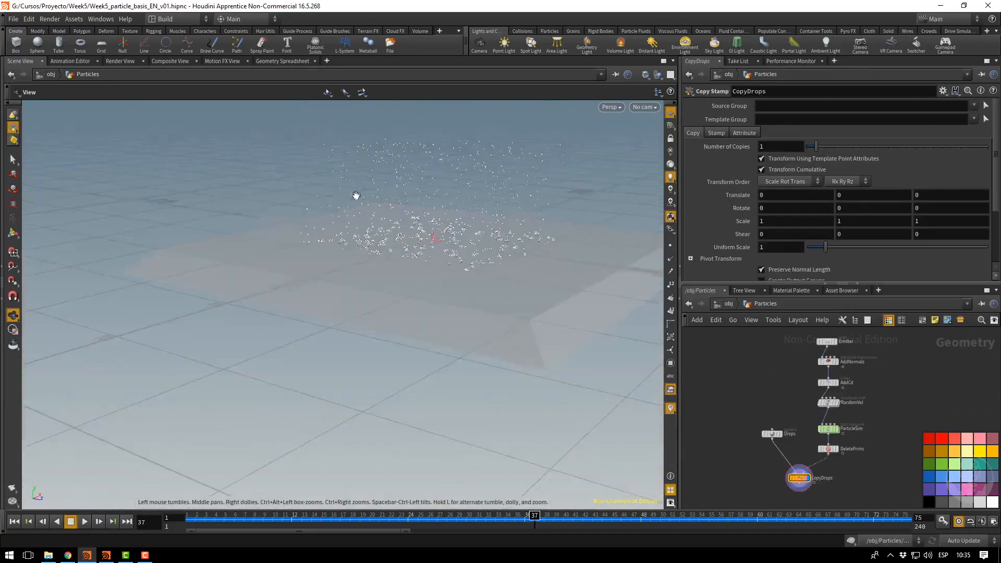
middle_drag(353, 196, 343, 344)
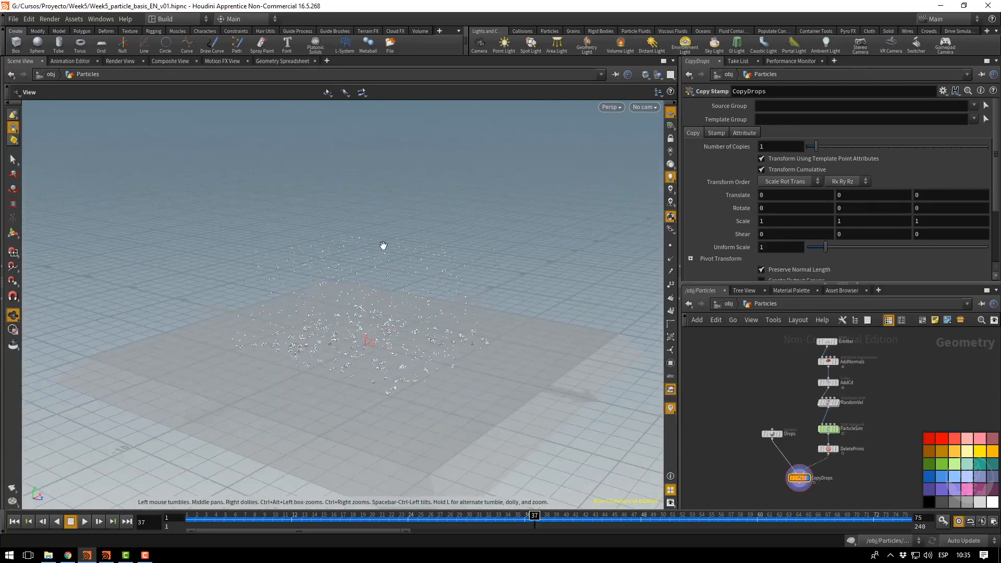
middle_drag(469, 224, 502, 181)
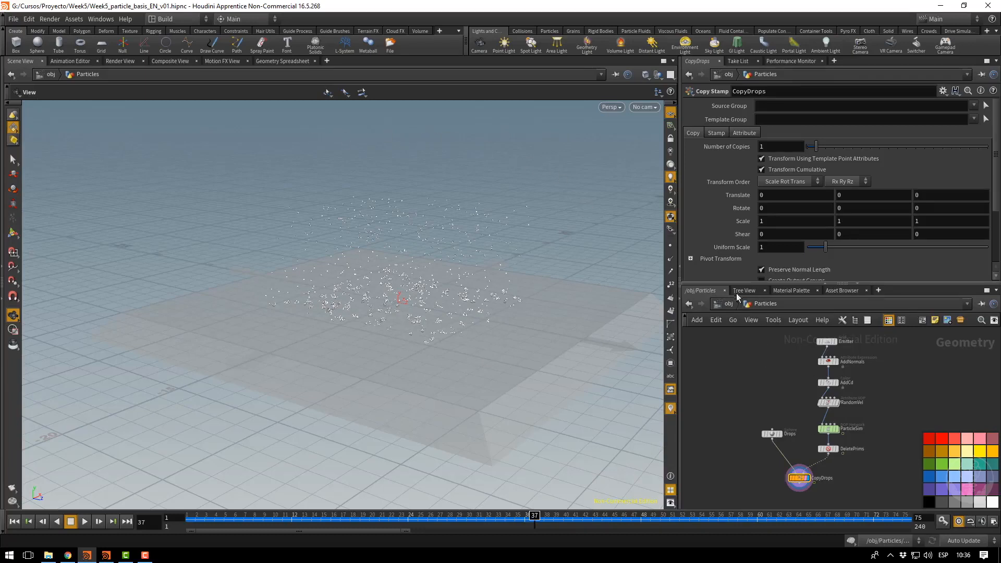
Move the Emitter-to-ParticleSim chain aside and insert a Merge node between ParticleSim and DeletePrims.
scroll(778, 369, down, 3)
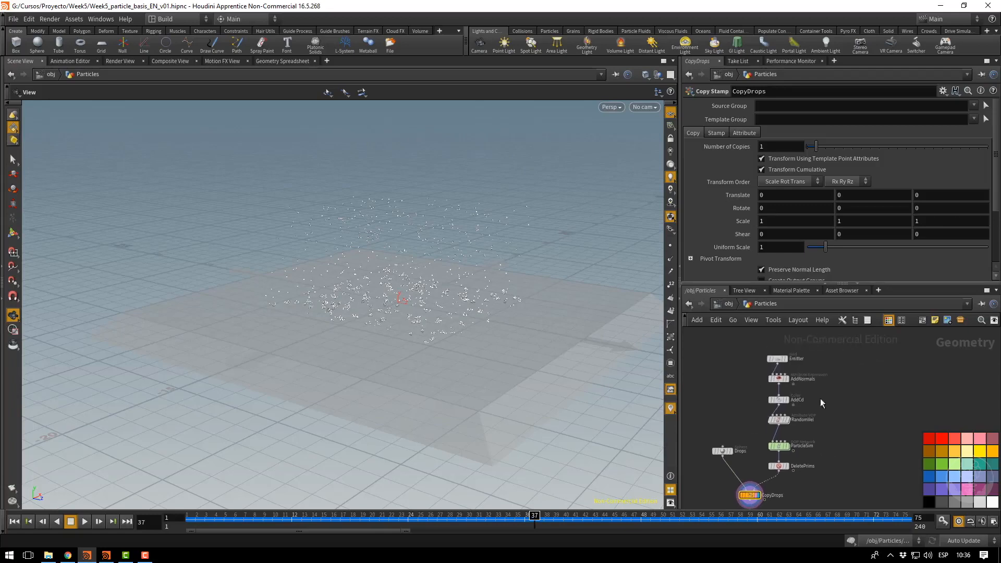
drag(834, 362, 769, 413)
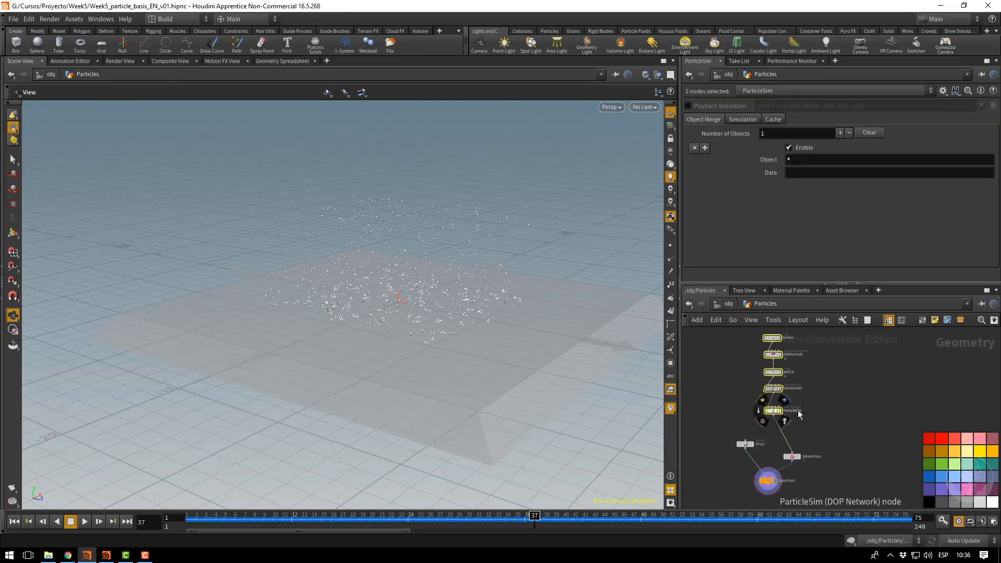
click(840, 405)
key(Tab)
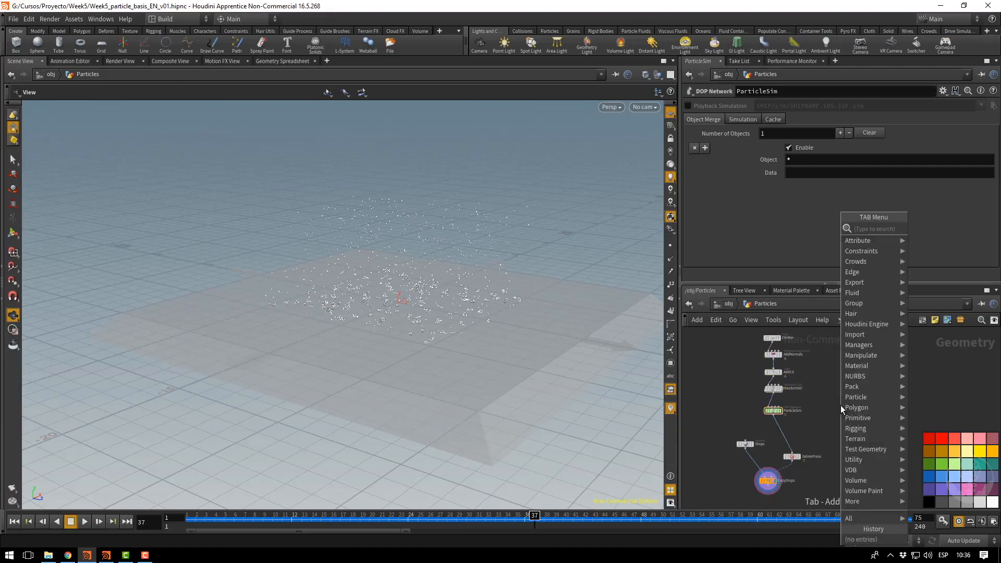
text(merge)
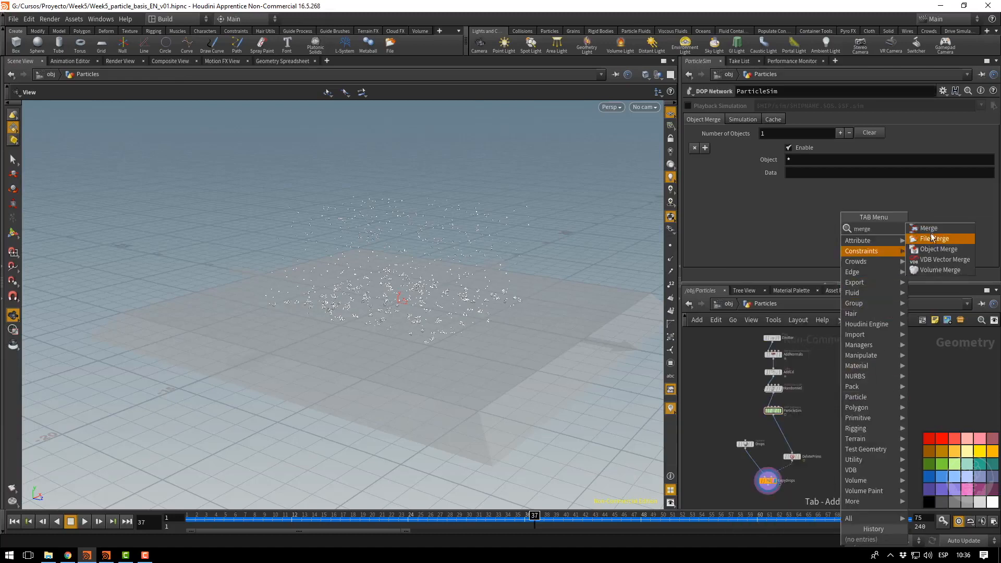
click(931, 238)
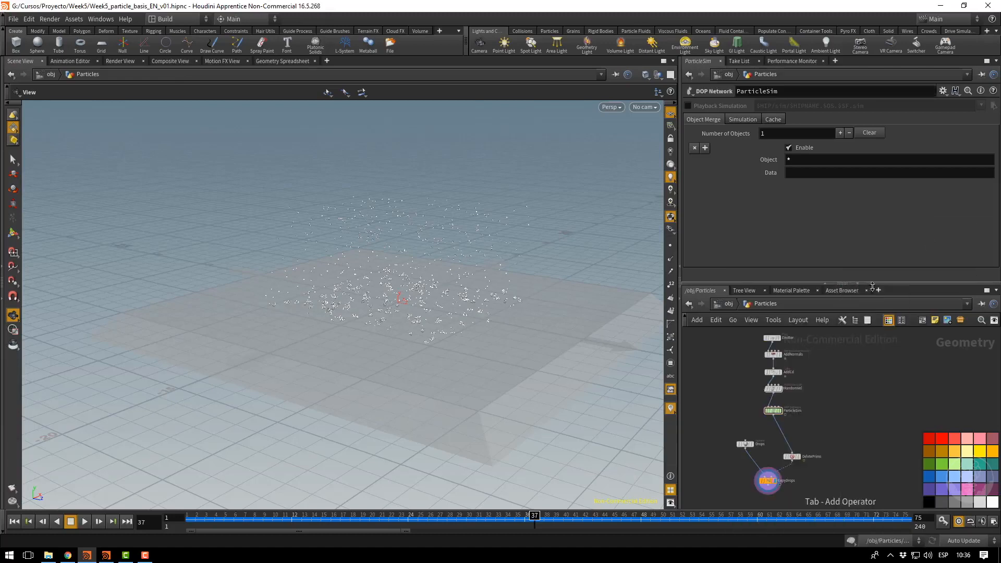
click(788, 439)
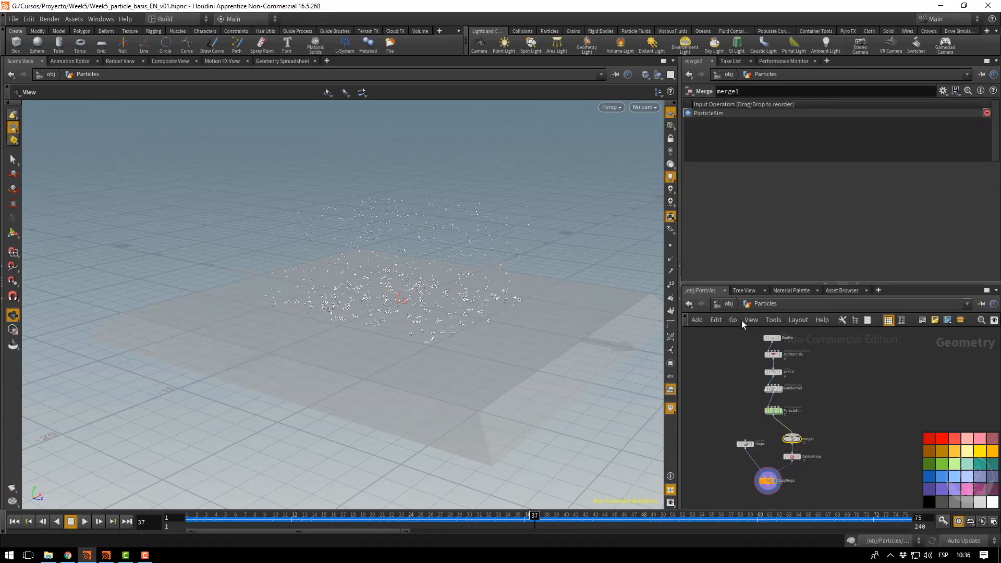
Duplicate the five nodes from Emitter to ParticleSim and place the copied chain beside the original.
drag(751, 338, 792, 422)
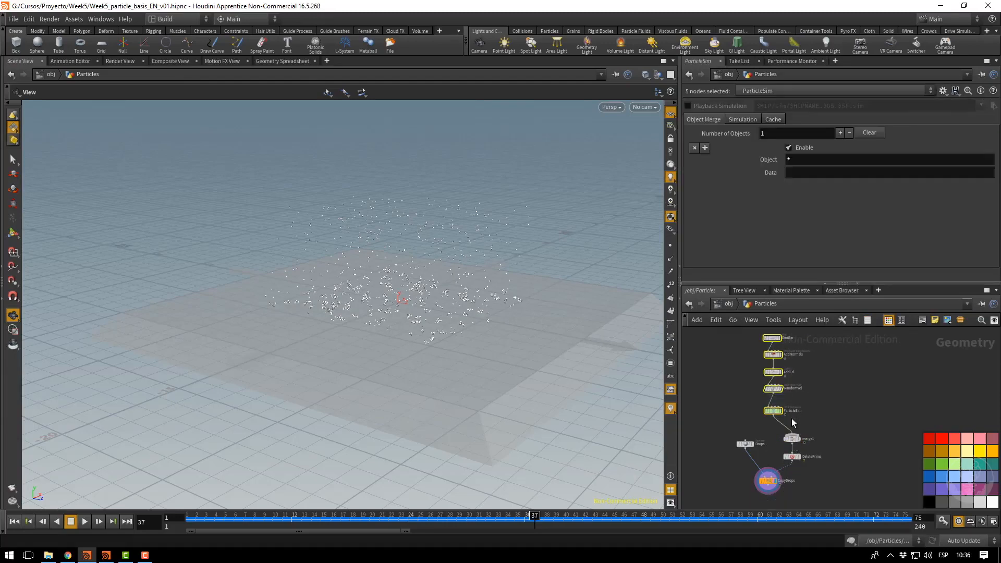
key(ctrl+c)
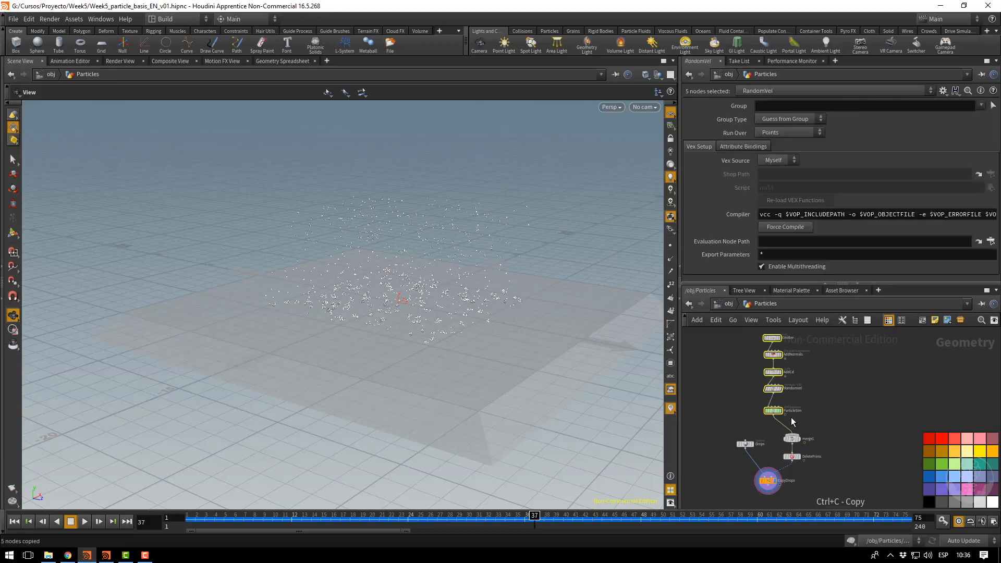
key(ctrl+v)
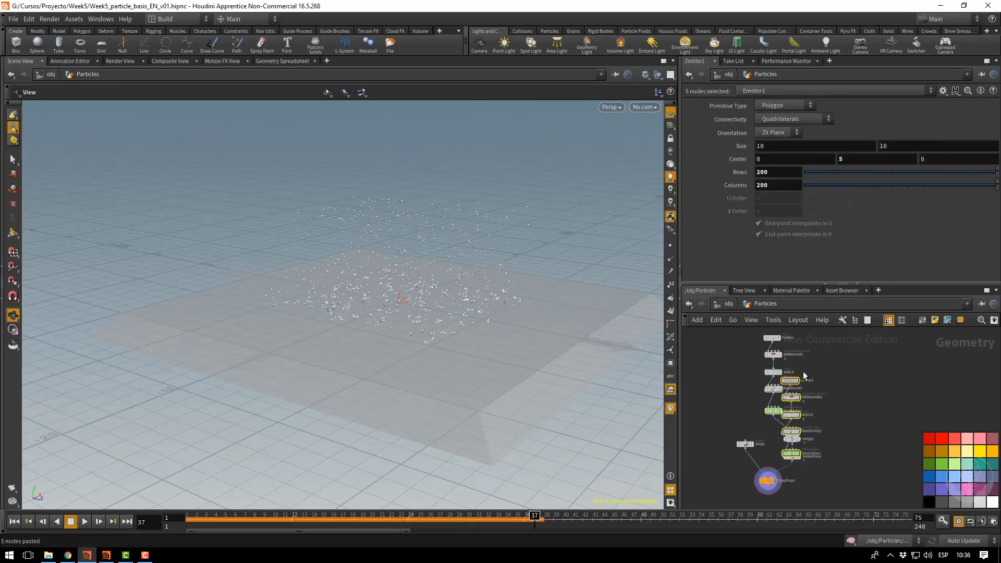
drag(781, 417, 822, 402)
middle_drag(854, 488, 865, 427)
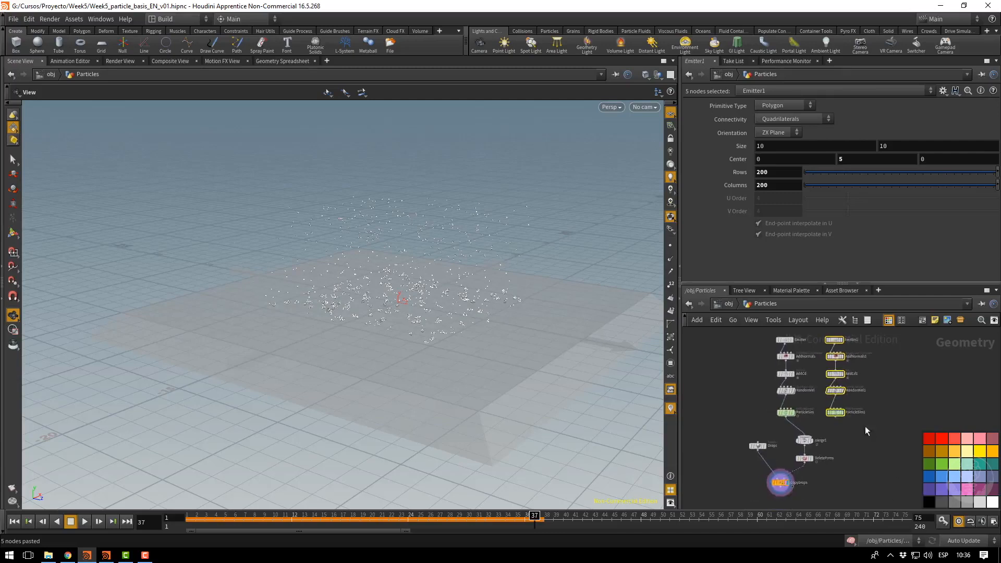
scroll(830, 423, up, 3)
Connect the output of the duplicated ParticleSim1 node to merge1.
drag(837, 414, 852, 444)
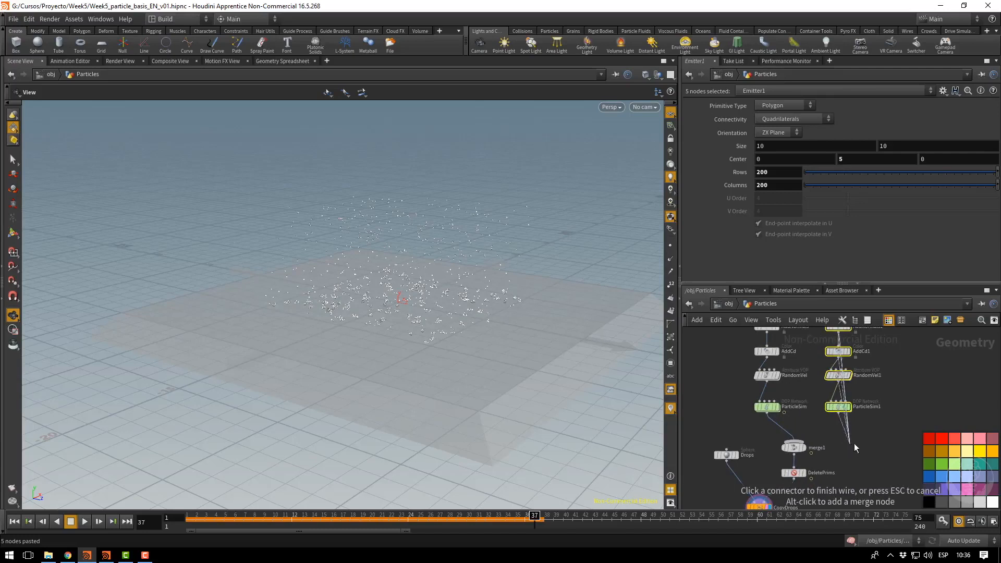
key(Escape)
click(839, 428)
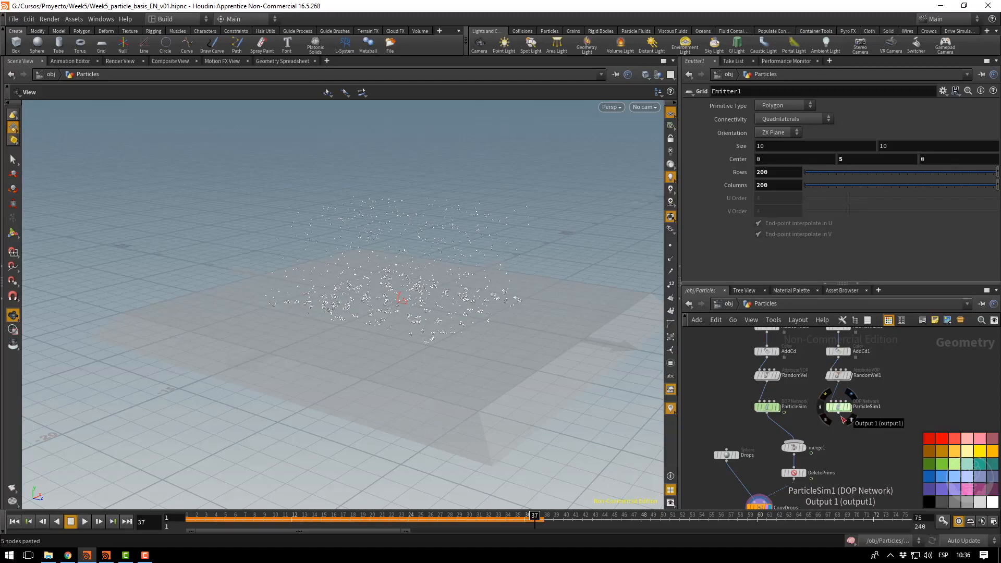
drag(842, 420, 820, 437)
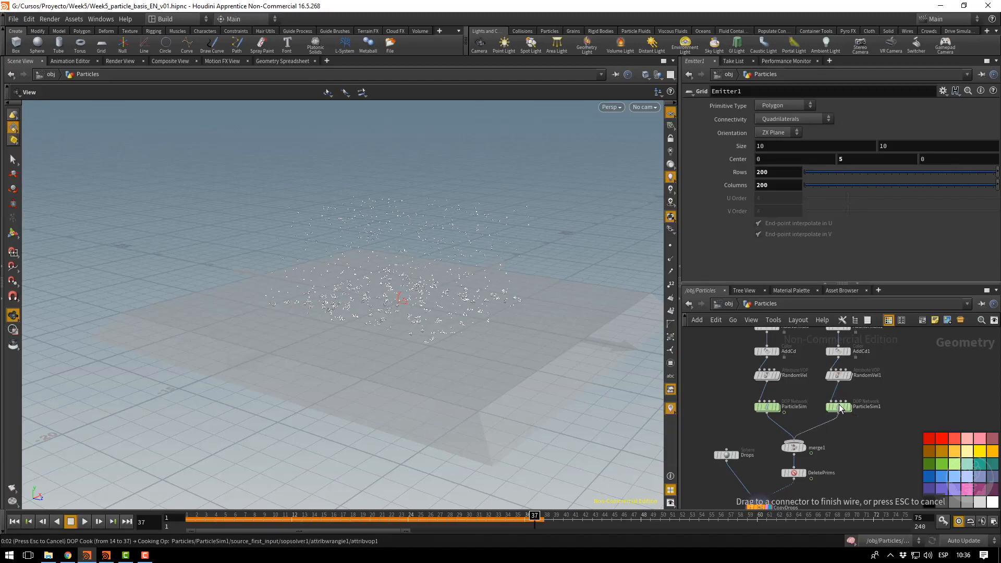
mouse_move(840, 409)
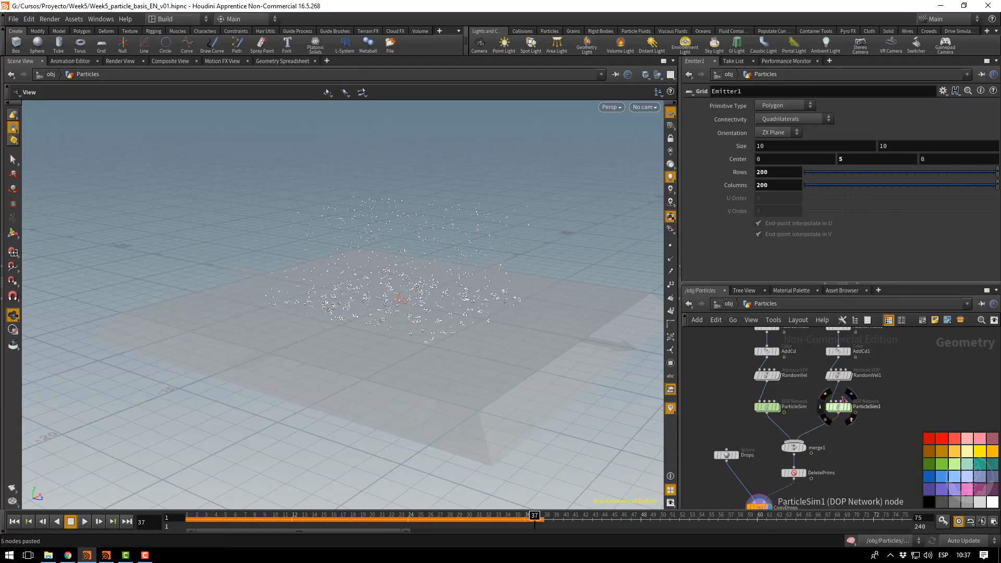
Turn on template display for the Emitter and Emitter1 grids and frame them together with the ground plane.
middle_drag(863, 335, 876, 411)
drag(758, 358, 864, 394)
click(862, 392)
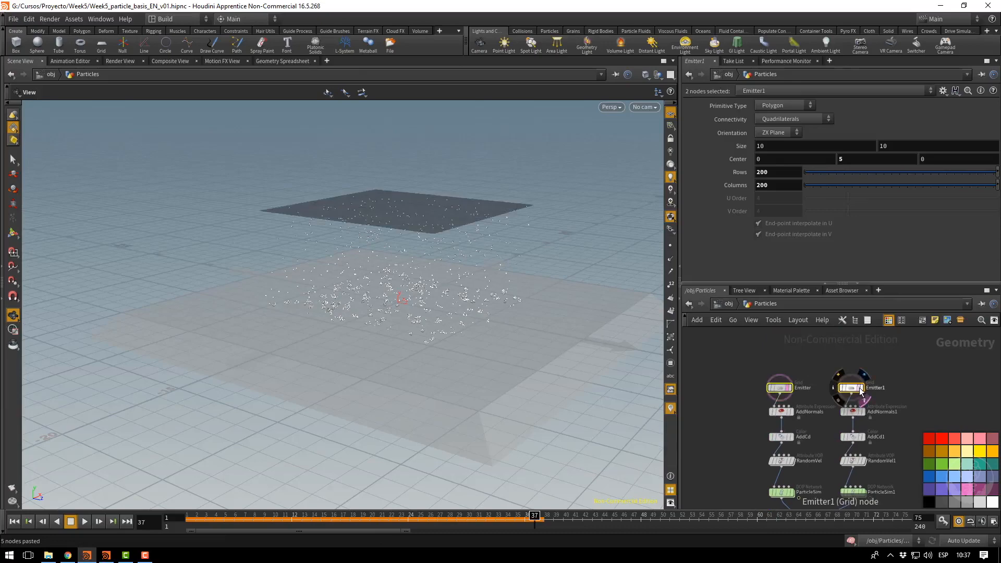
click(853, 389)
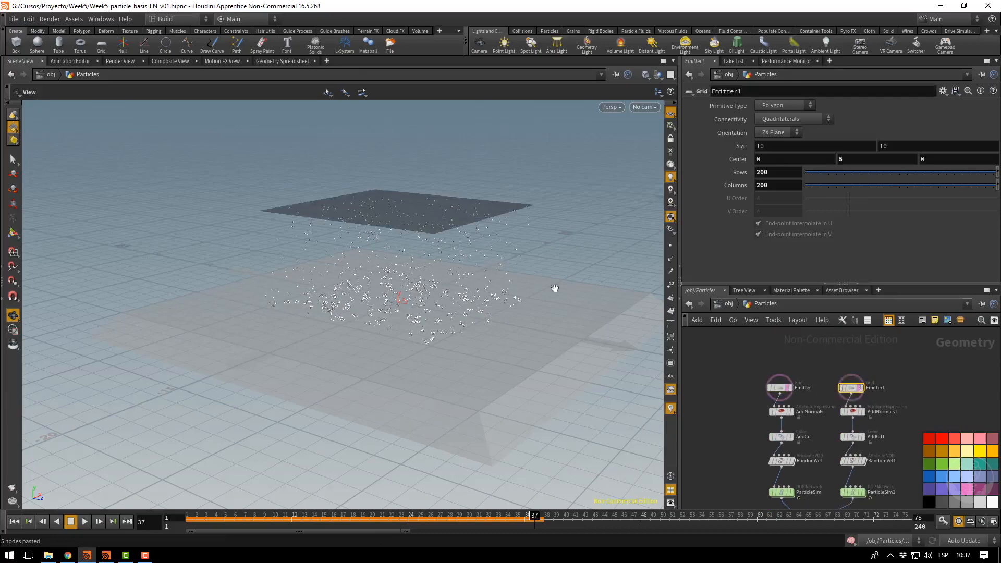
right_drag(569, 290, 259, 231)
drag(259, 231, 377, 275)
Raise the original Emitter grid by setting its Center Y to 8.9.
click(786, 389)
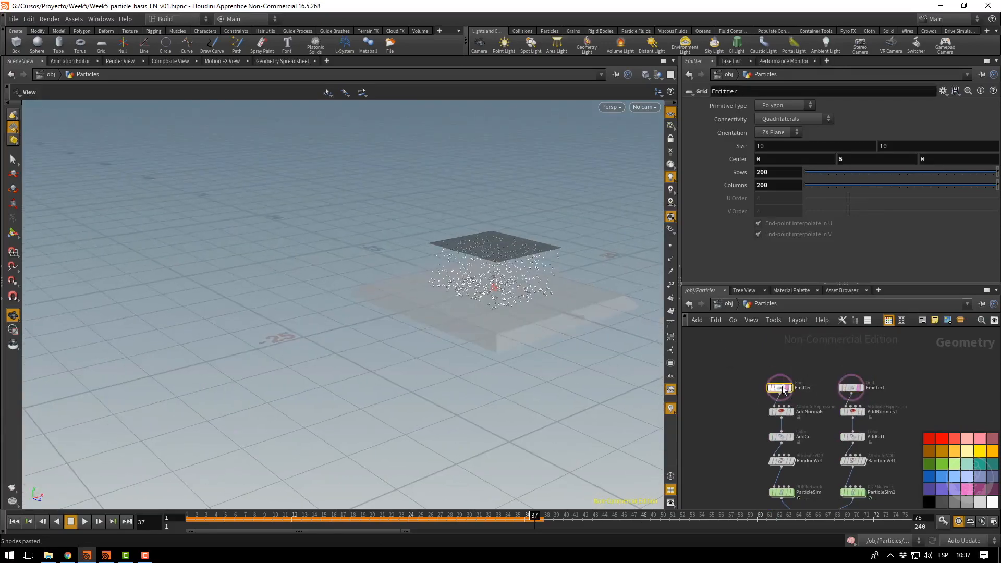
middle_drag(835, 162, 815, 185)
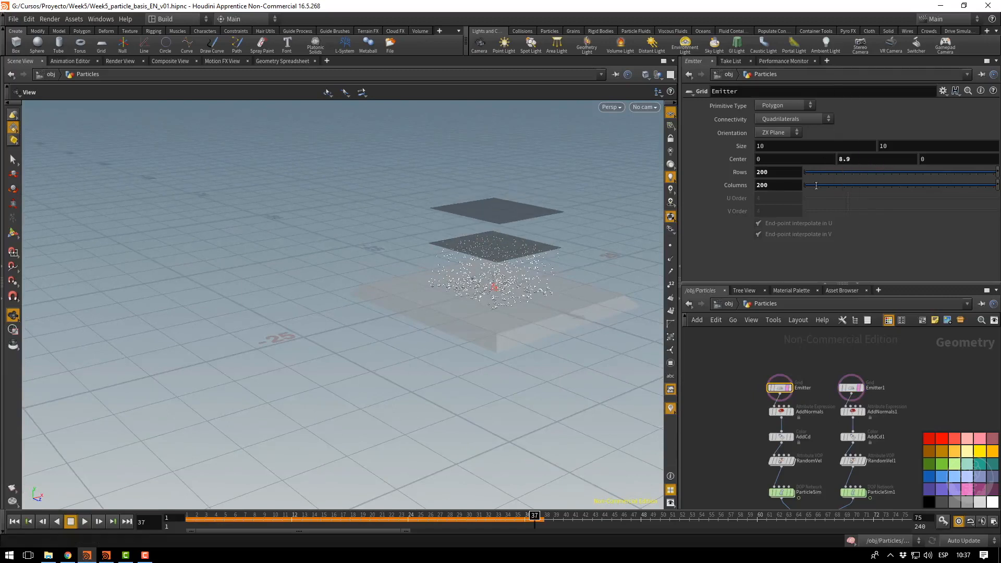
click(852, 387)
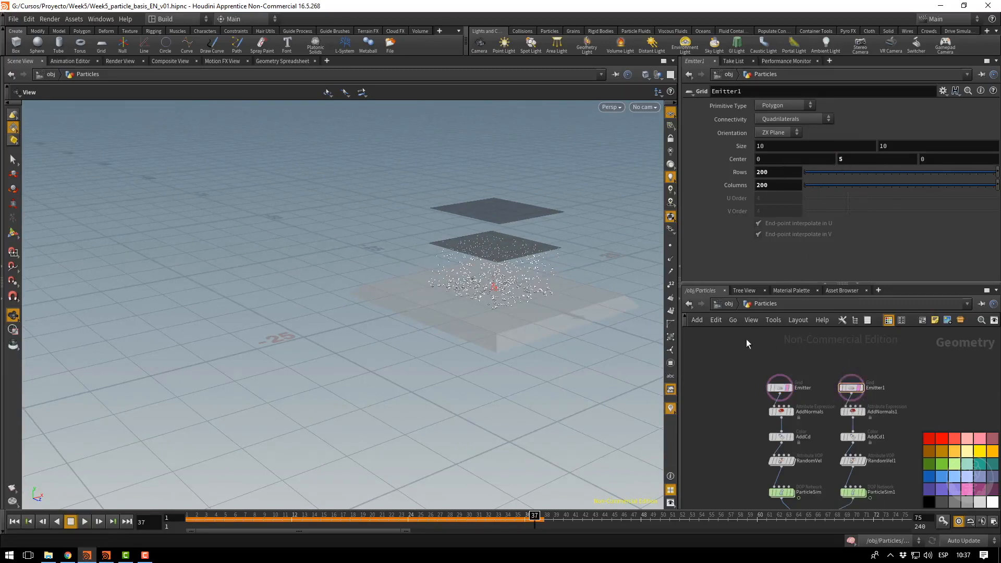
Set the Center Y of both Emitter and Emitter1 to 8 in one edit.
drag(781, 360, 879, 398)
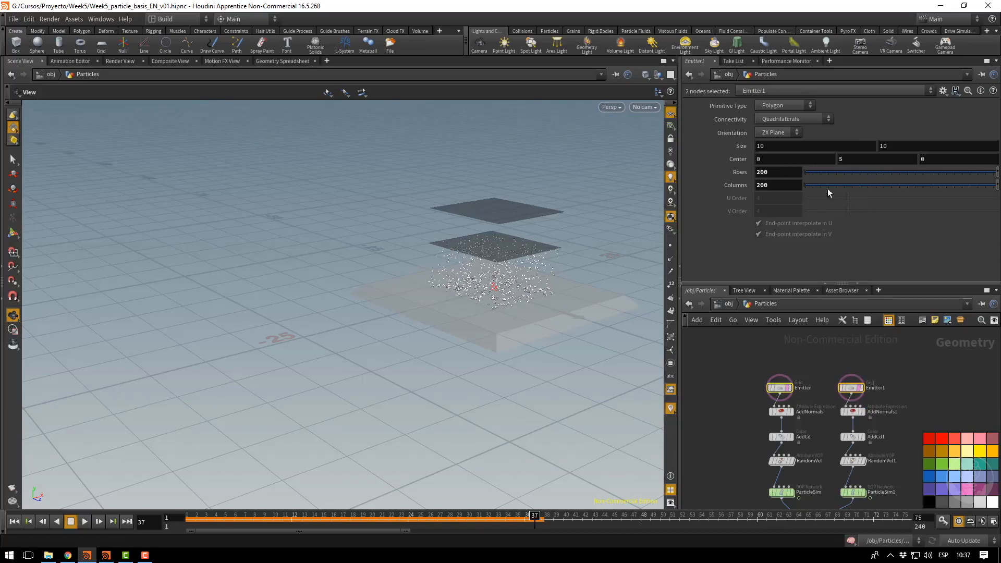
click(842, 158)
key(Return)
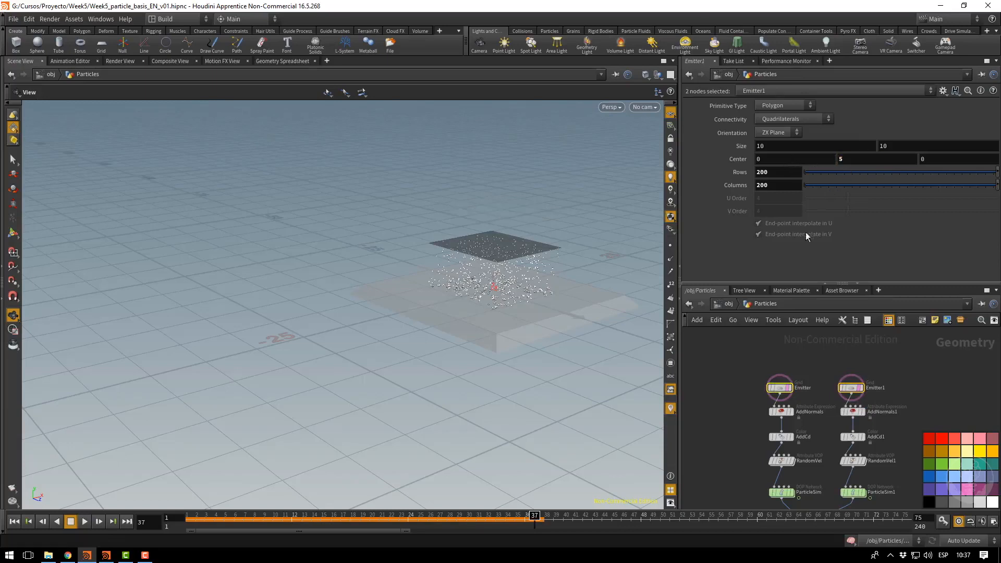
click(851, 160)
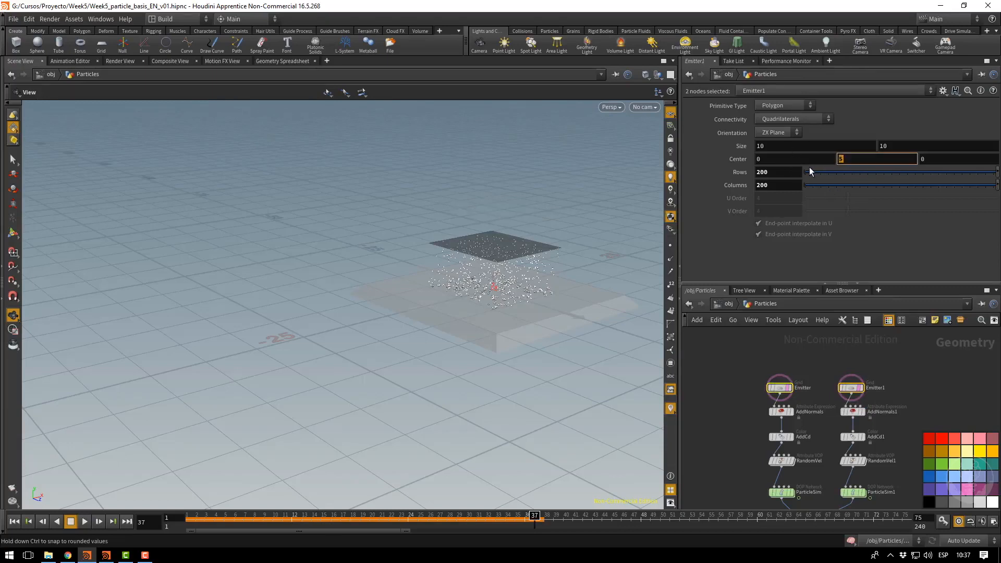
text(8)
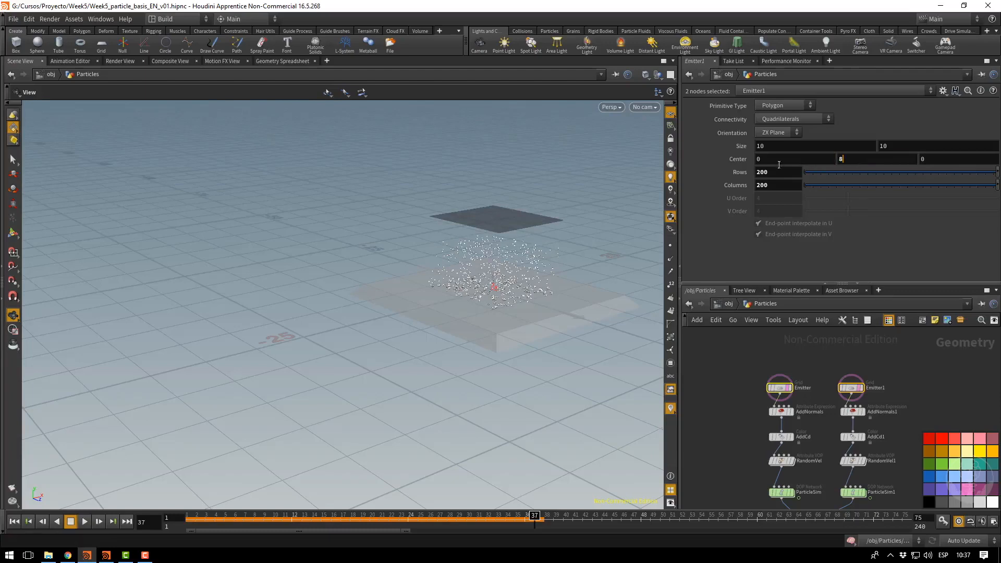
Set the Center Y of both emitter grids to 10 in one edit.
key(BackSpace)
text(10)
key(Return)
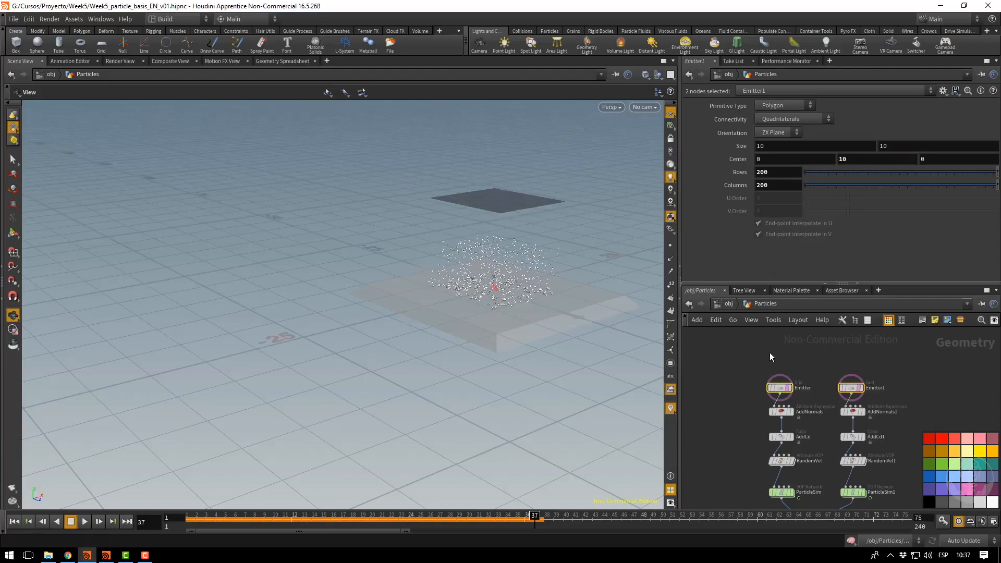
Enlarge the original Emitter grid to a size of 15 by 15 and return the timeline to the first frame.
click(780, 387)
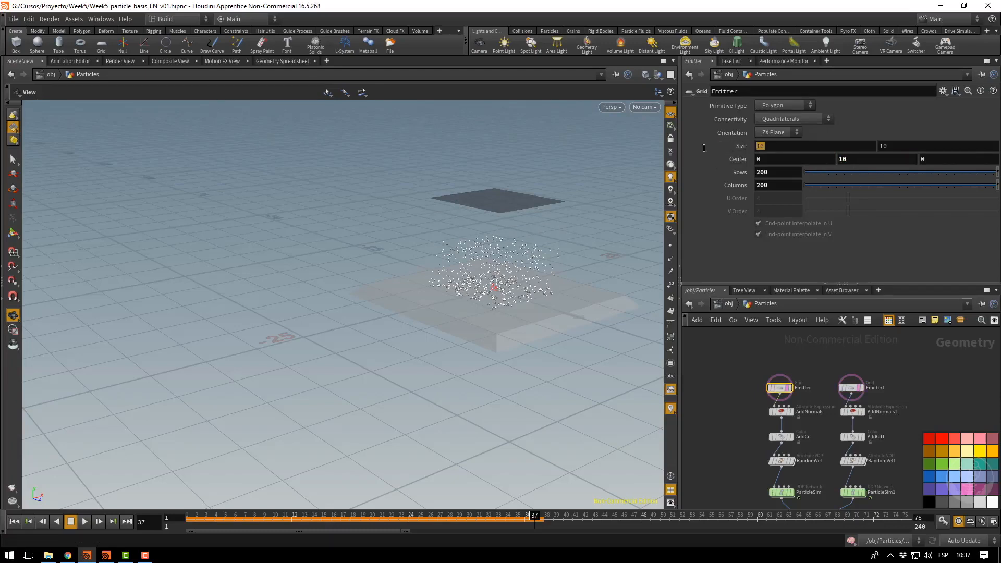
drag(704, 148, 690, 149)
text(15)
key(Tab)
text(15)
key(Return)
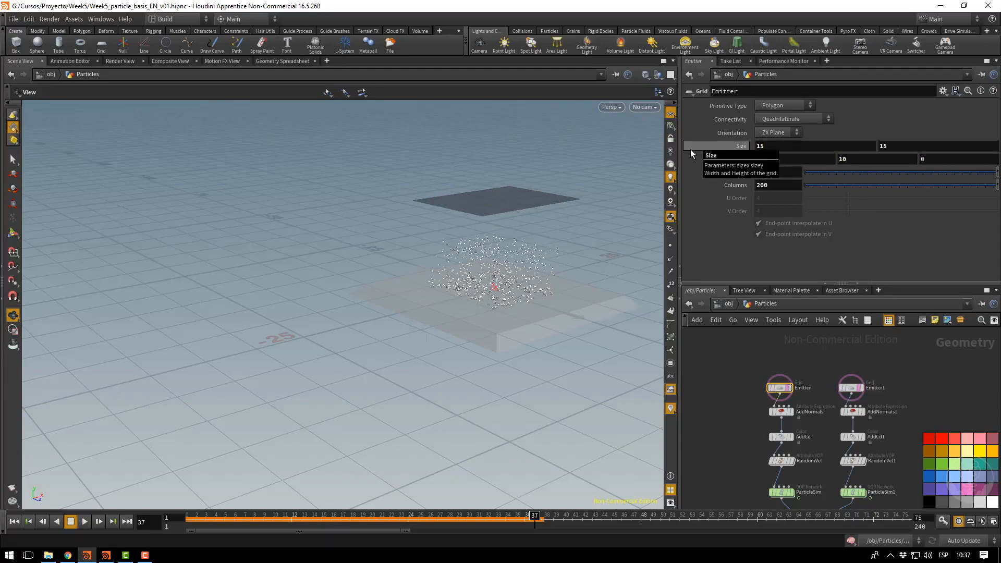
click(14, 521)
Move the Emitter1 grid to Center X -20 and enlarge it to a size of 14.8 by 14.8.
click(851, 387)
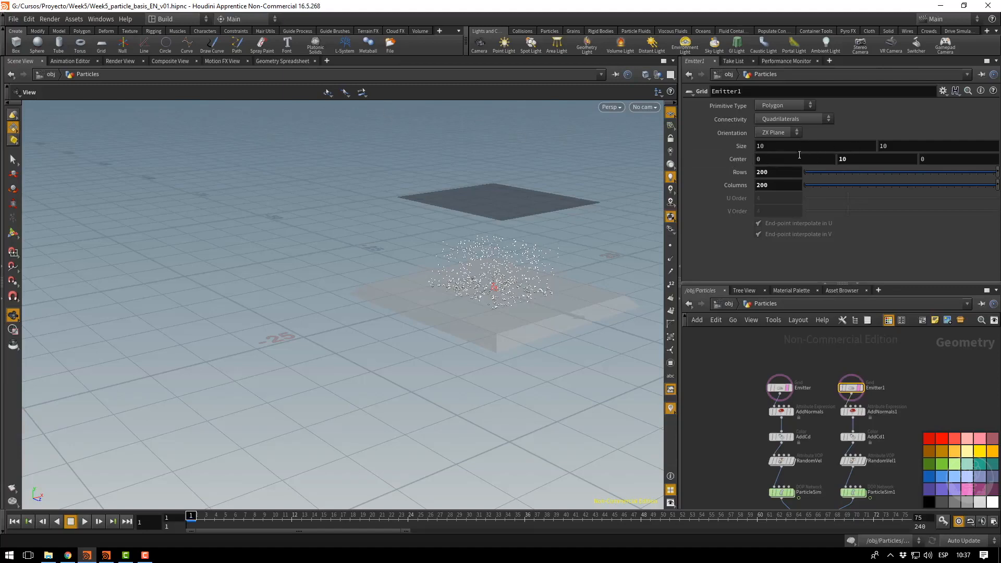
middle_drag(797, 156, 712, 158)
middle_drag(635, 160, 154, 193)
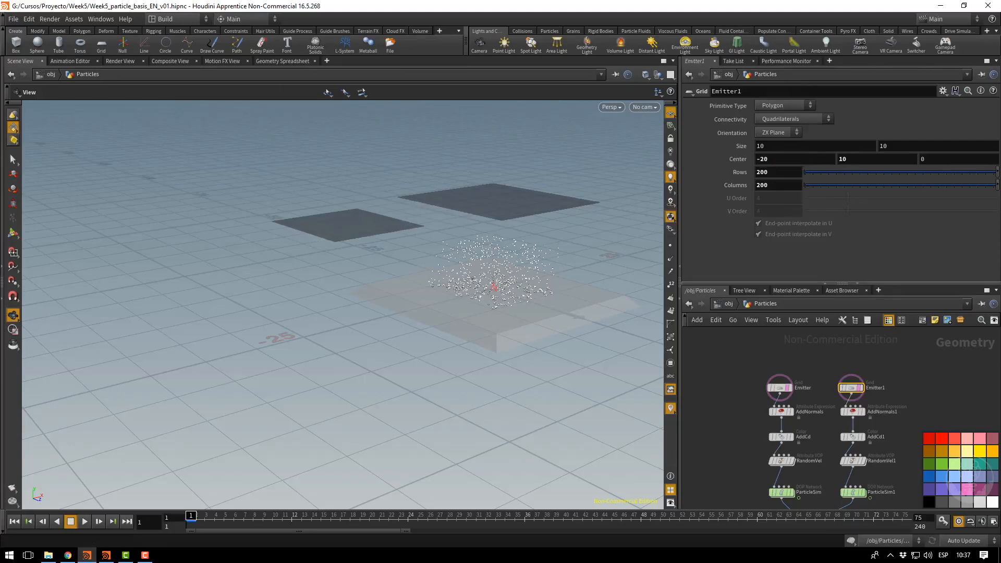
middle_drag(734, 149, 955, 178)
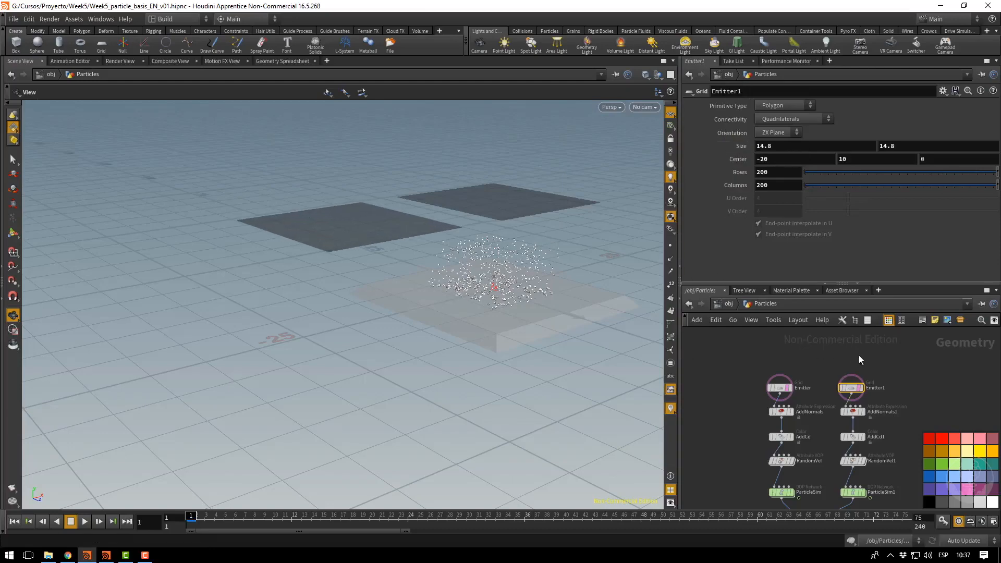
Bypass the popreplicate1 node inside the ParticleSim1 network.
drag(304, 199, 576, 249)
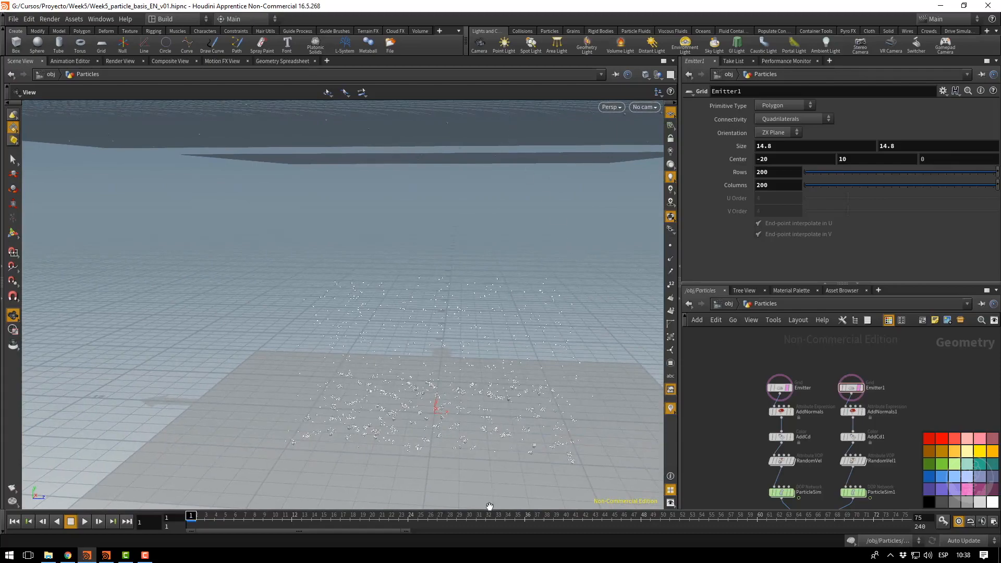
drag(484, 338, 427, 319)
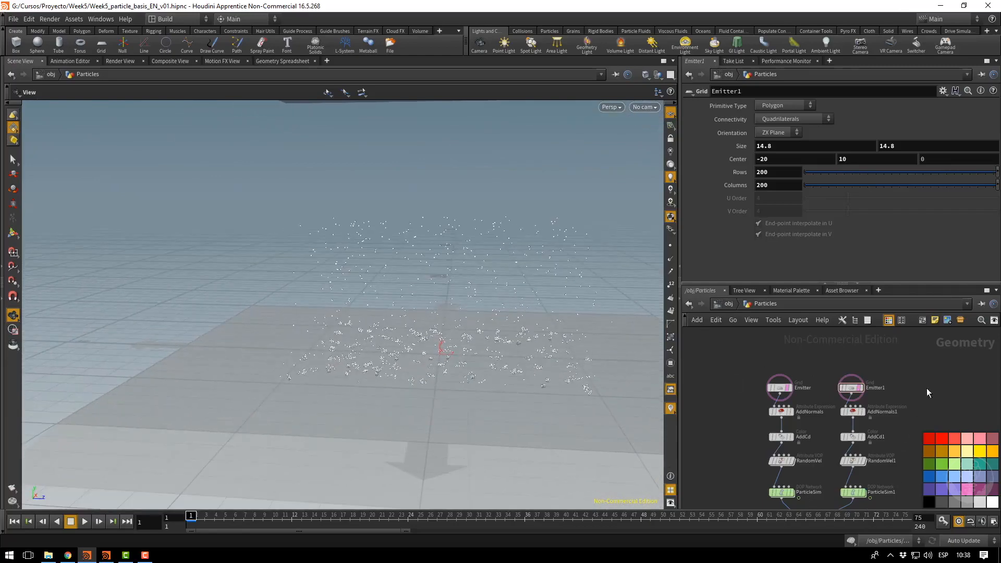
click(853, 492)
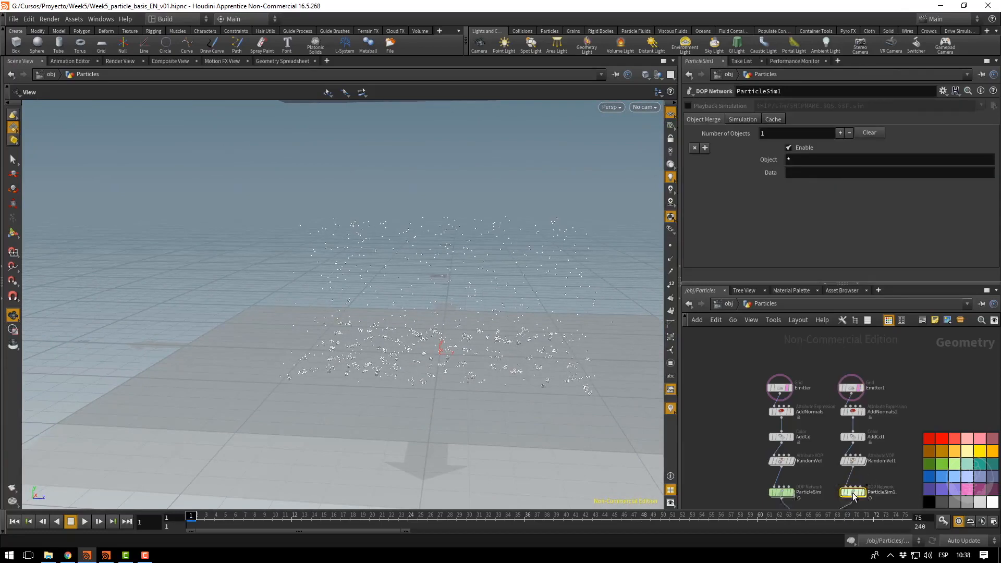
double_click(853, 492)
scroll(888, 409, up, 3)
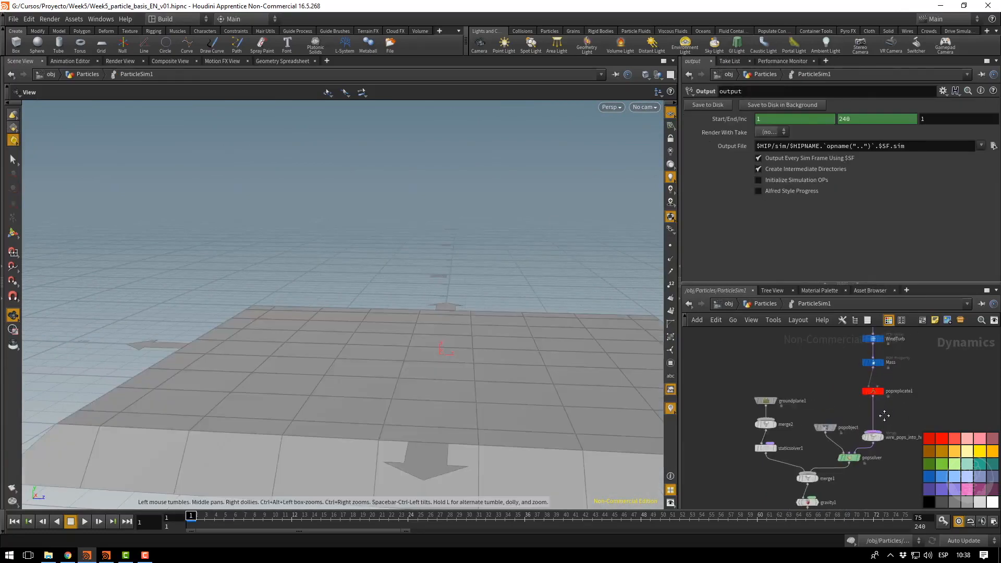
middle_drag(888, 409, 835, 445)
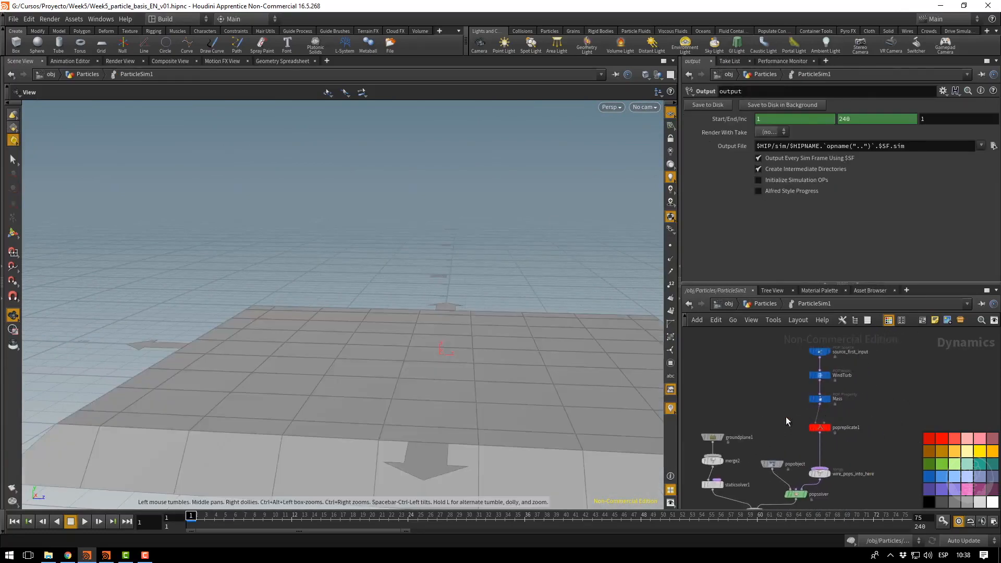
click(819, 427)
scroll(795, 434, up, 1)
scroll(796, 433, up, 2)
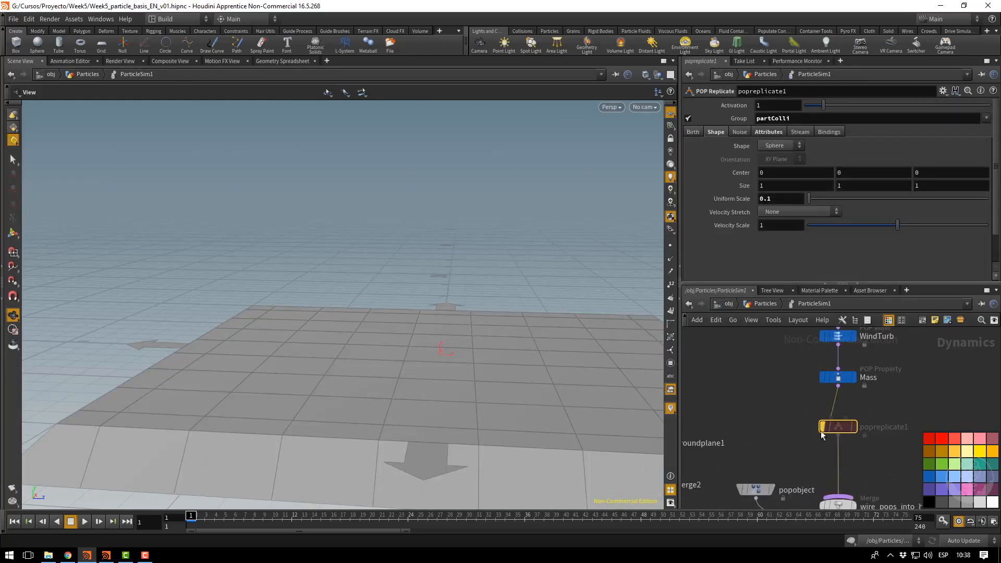
mouse_move(822, 433)
Return to the Particles network and play the simulation to check the drops from both emitters.
key(u)
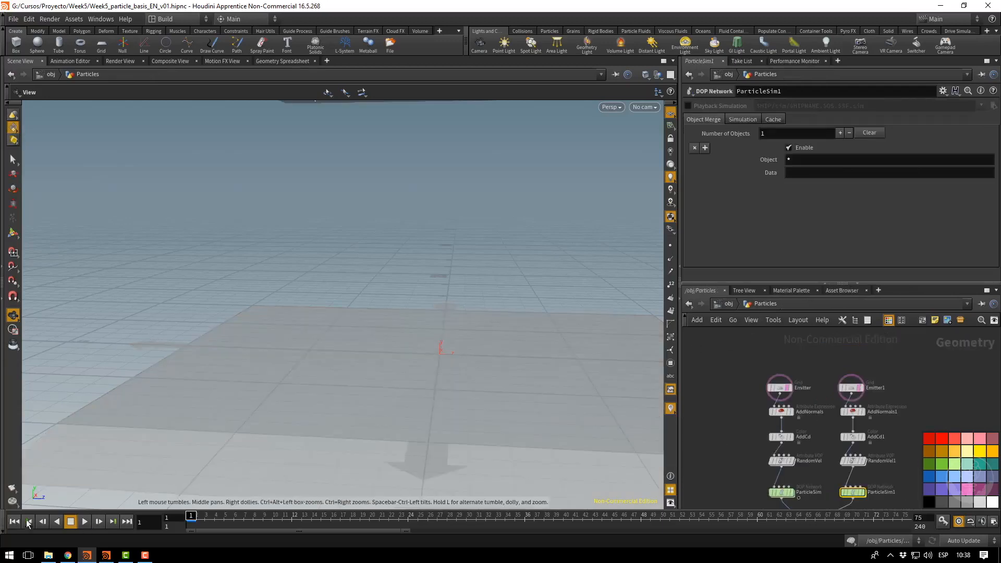
click(84, 521)
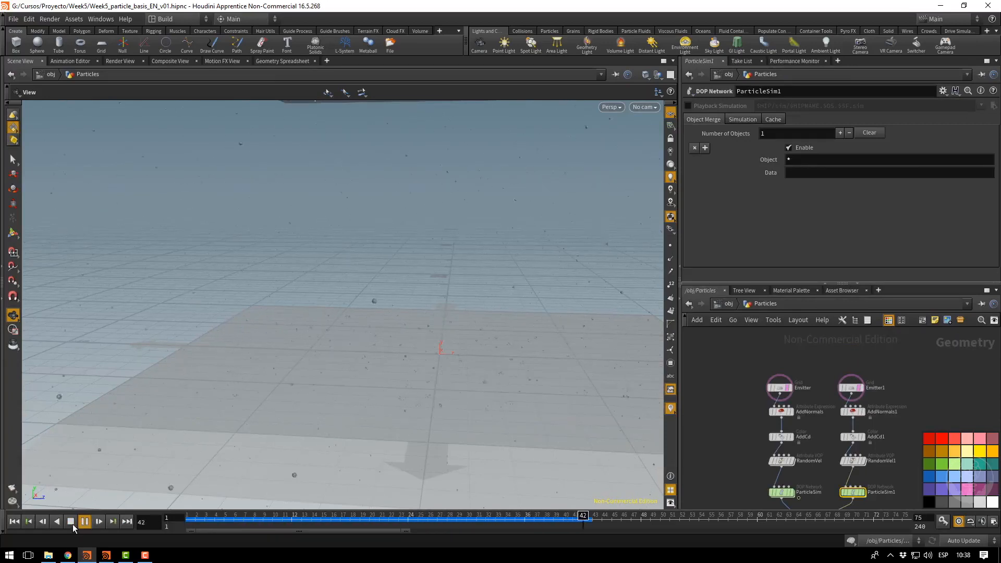
click(71, 522)
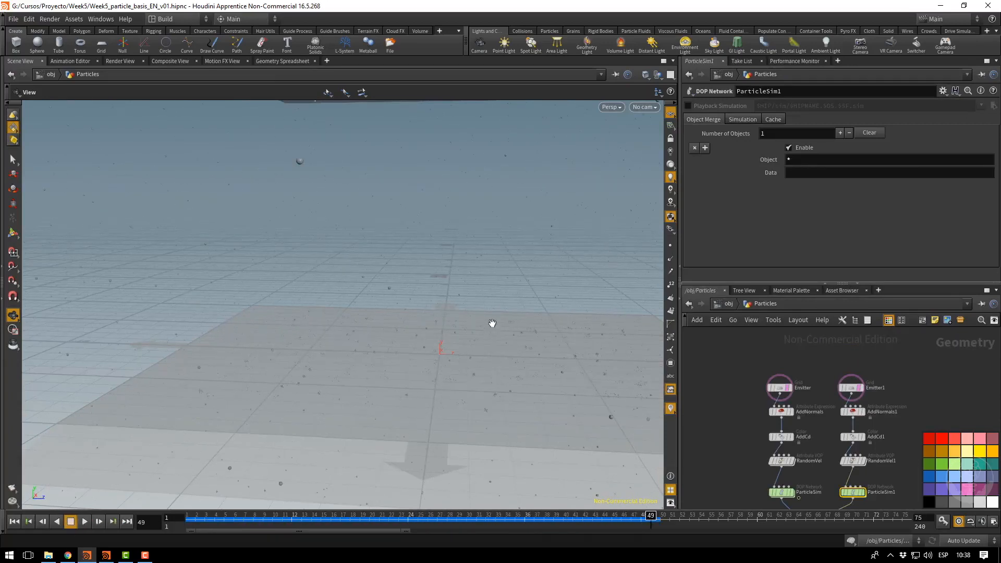
Set the constant birth rate of source_first_input inside ParticleSim1 to 2500.
middle_drag(822, 369, 814, 340)
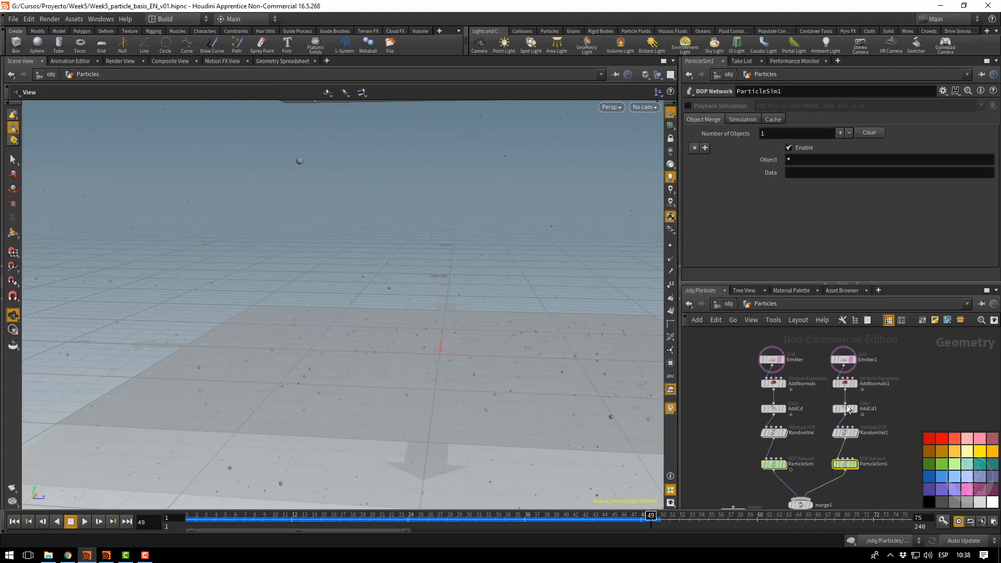
double_click(844, 464)
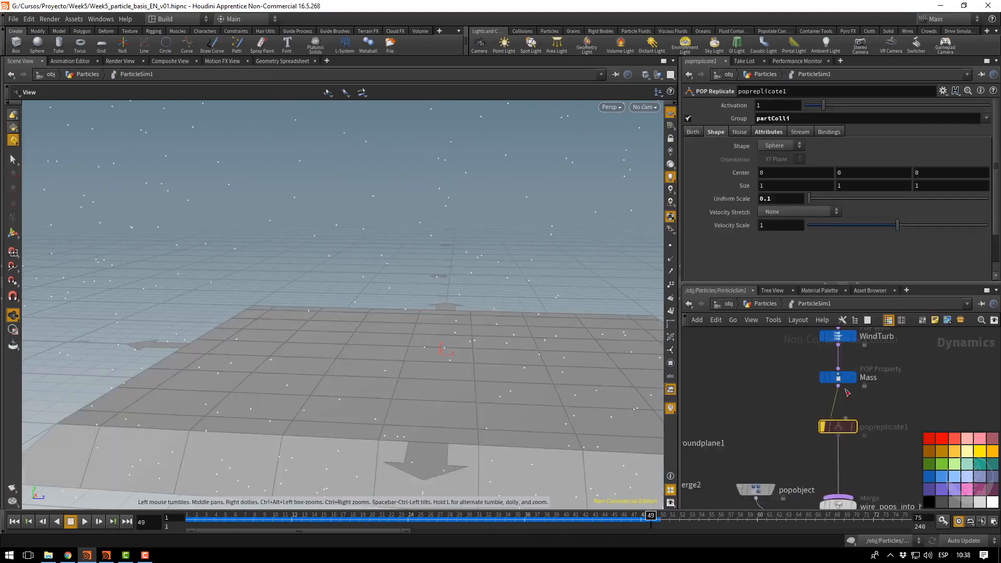
middle_drag(846, 392, 837, 500)
click(828, 407)
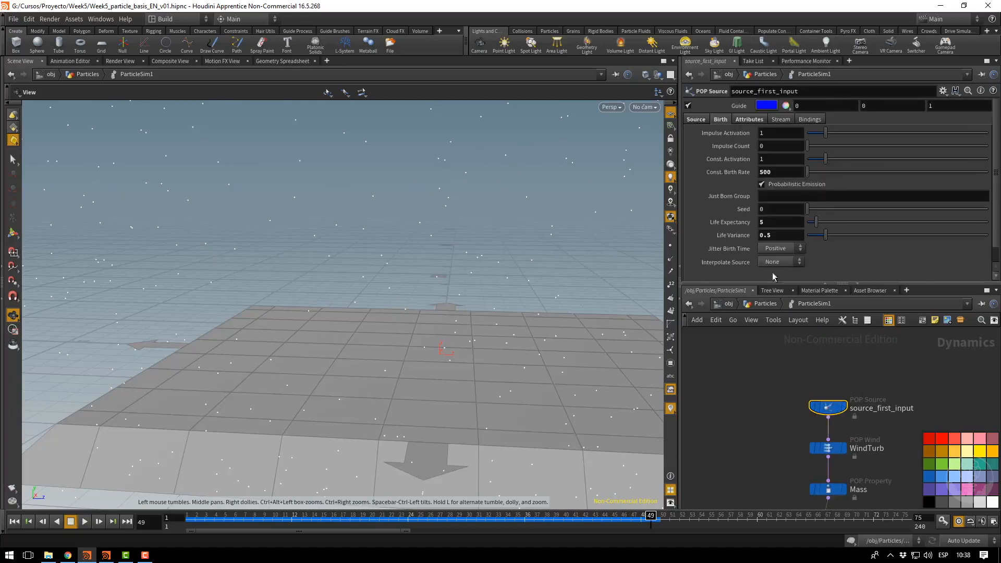
text(2500)
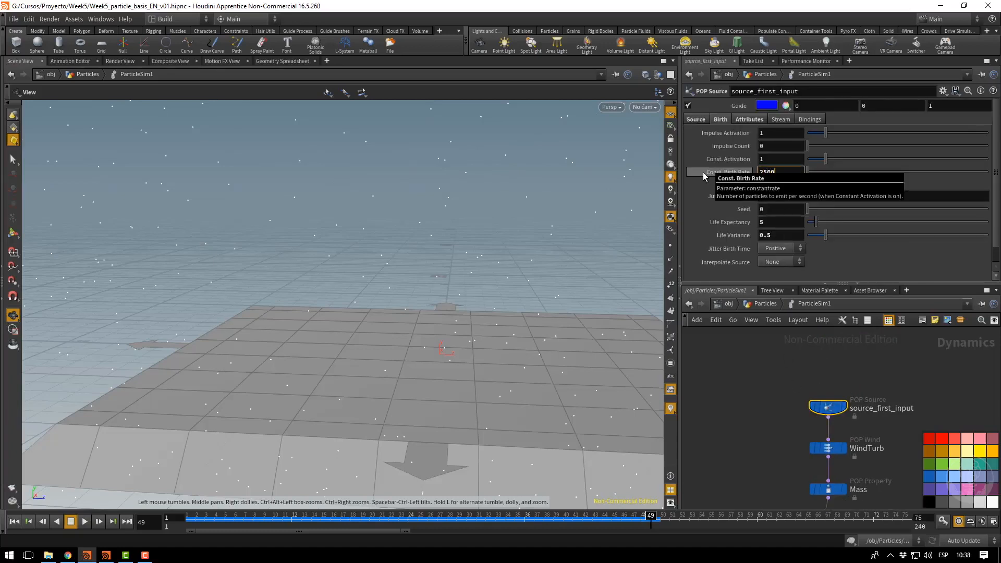
key(Return)
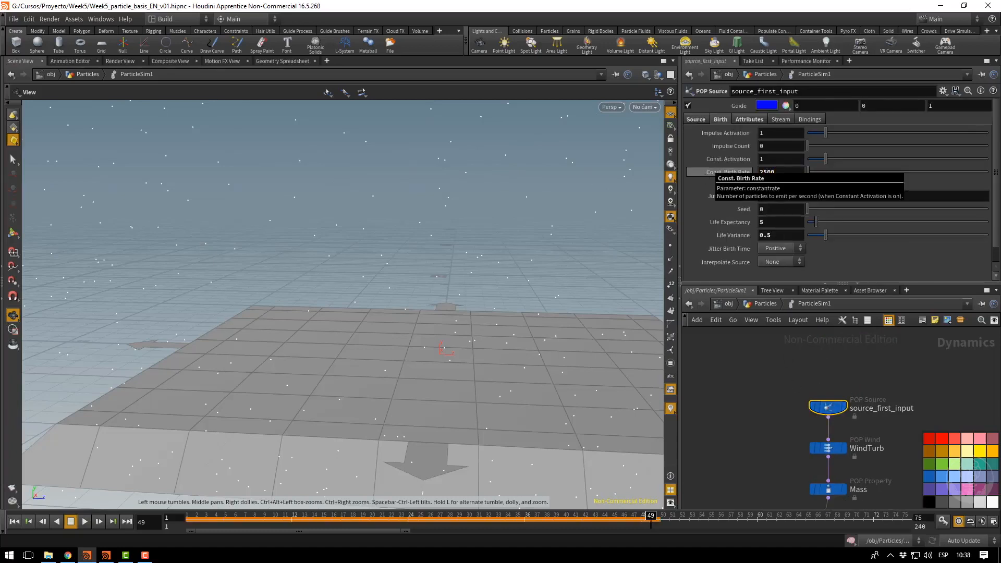
Play the ParticleSim1 simulation from the first frame to check the particle density.
click(16, 522)
click(86, 521)
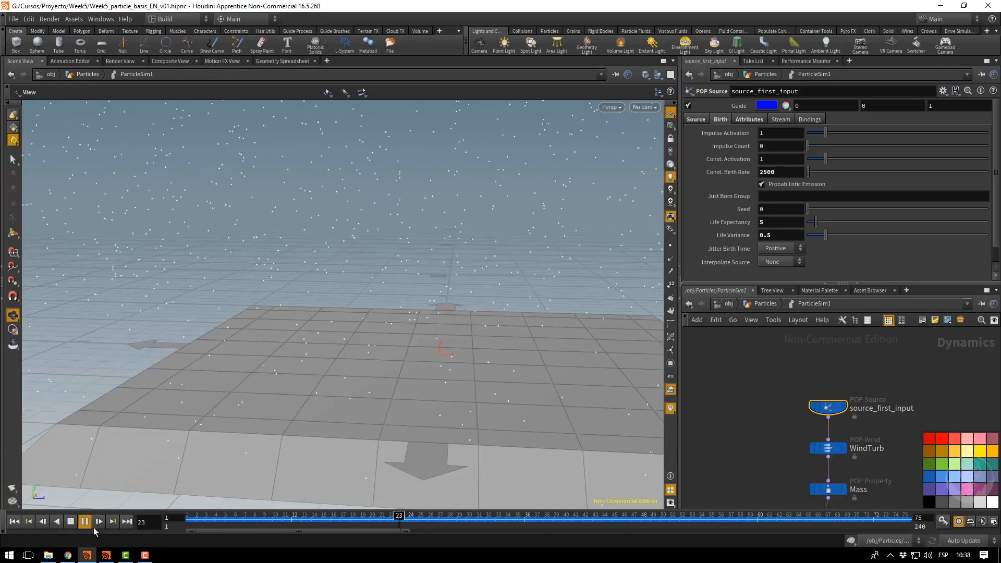
click(69, 519)
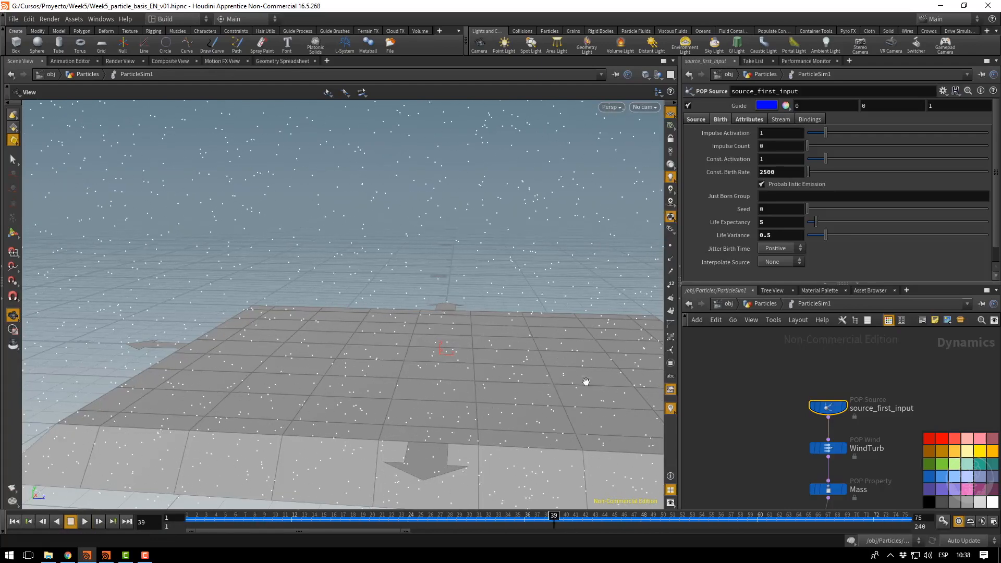
Display the merge1 node in the Particles network and play back the combined simulation.
click(768, 305)
scroll(803, 443, up, 3)
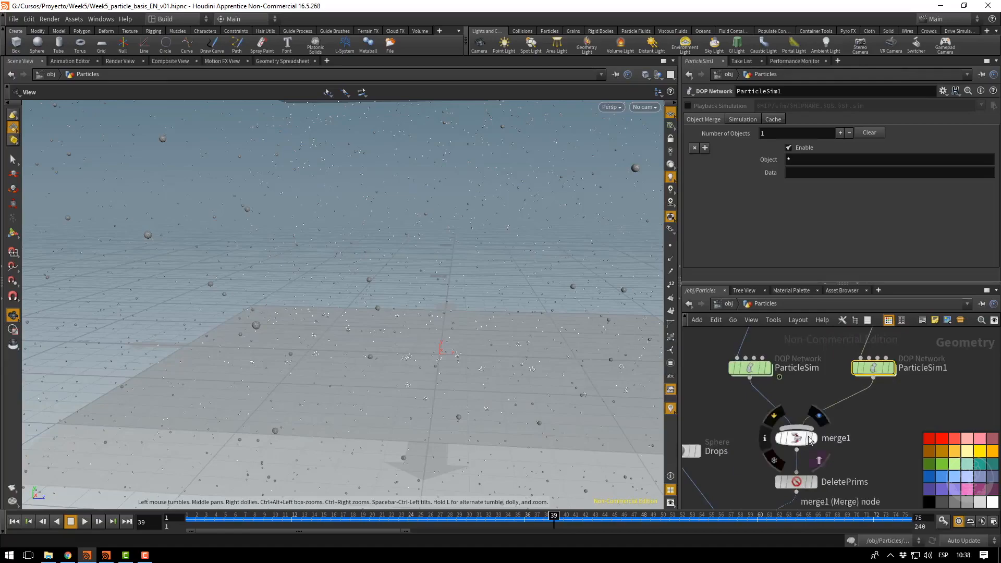
click(810, 438)
click(795, 437)
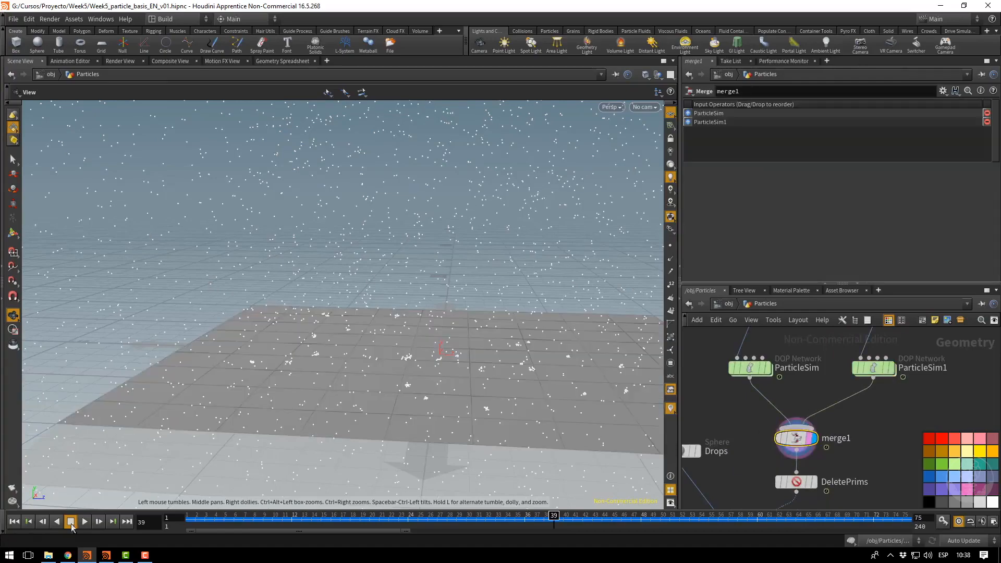
click(86, 522)
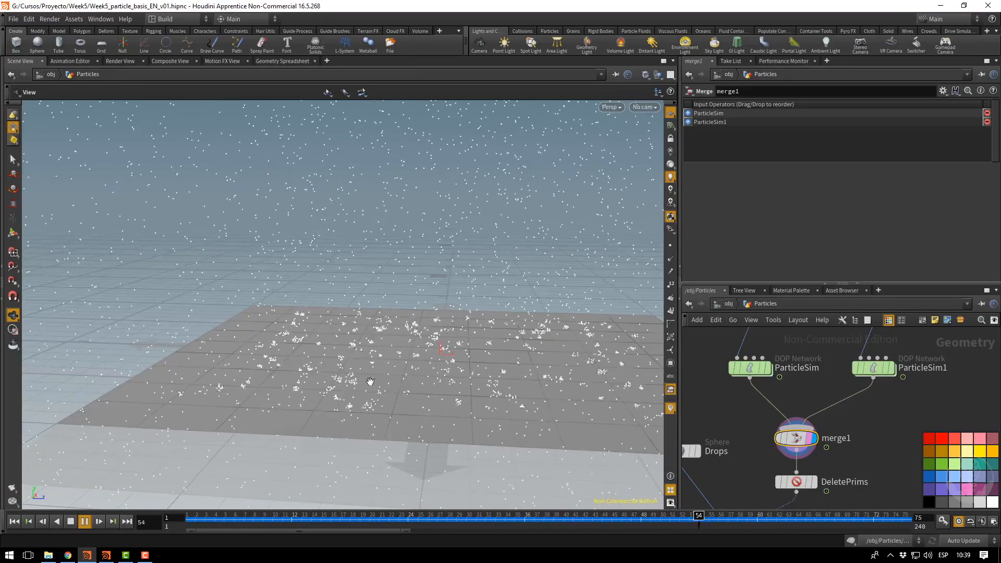
middle_drag(478, 306, 385, 297)
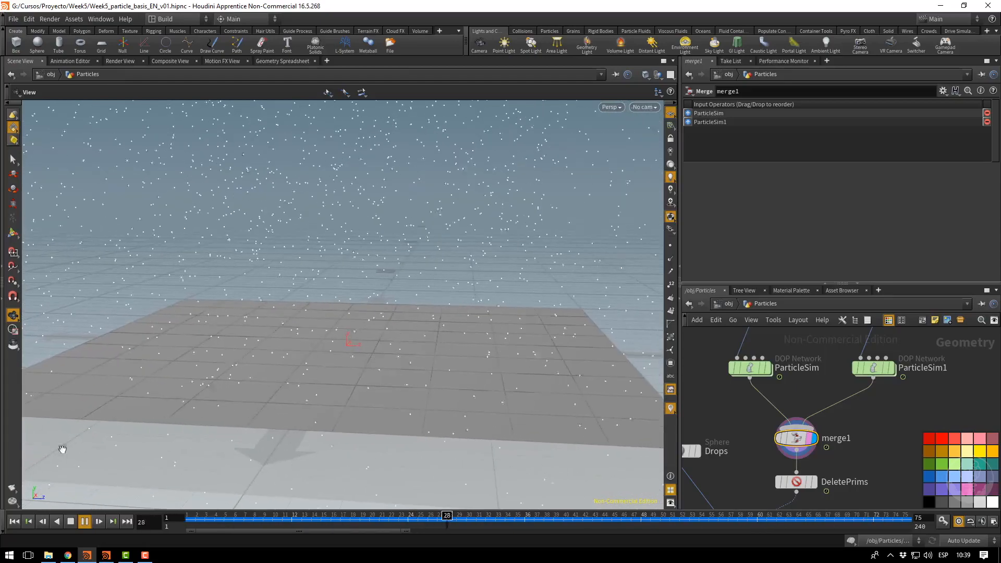
click(71, 521)
Set the size of the original Emitter grid to 30 by 30.
middle_drag(714, 371, 779, 495)
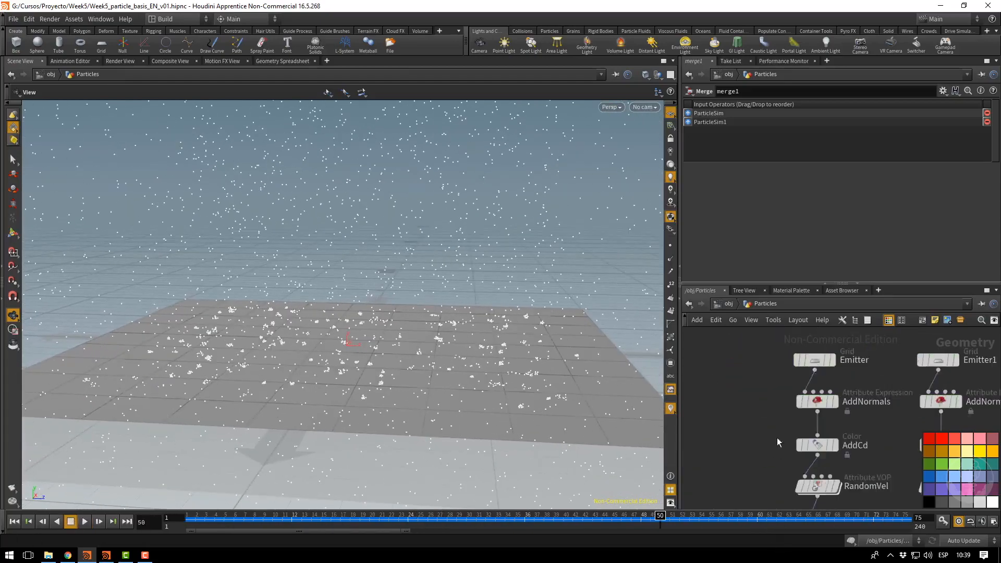
middle_drag(750, 349, 683, 391)
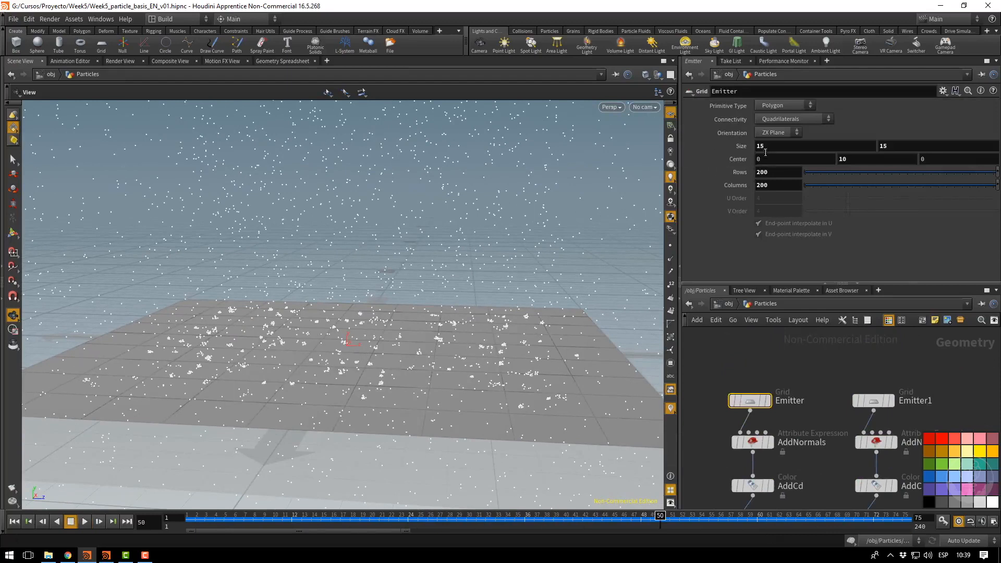
click(765, 148)
text(30)
key(Tab)
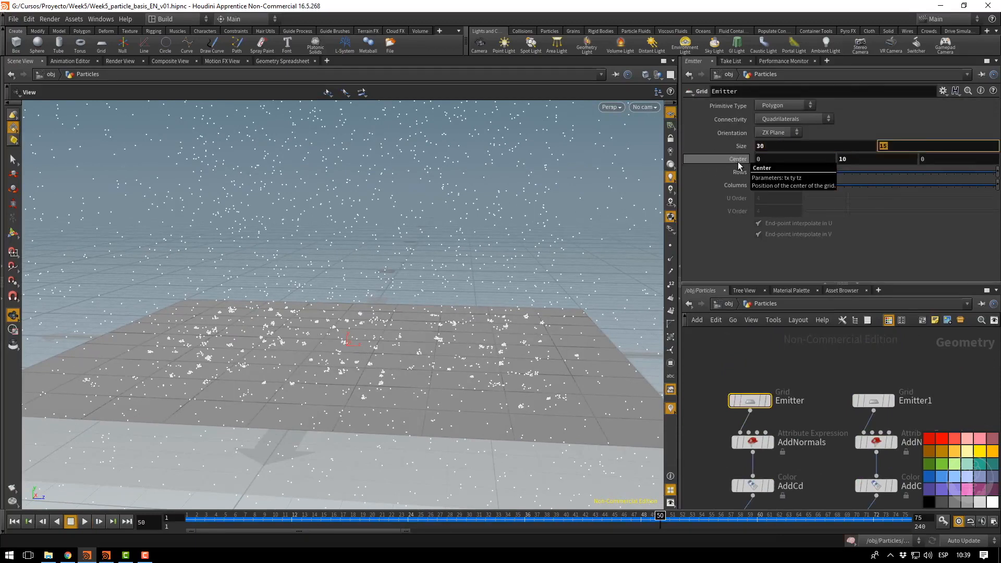
text(30)
key(Return)
Play the simulation with the larger emitter and save the scene file.
click(69, 522)
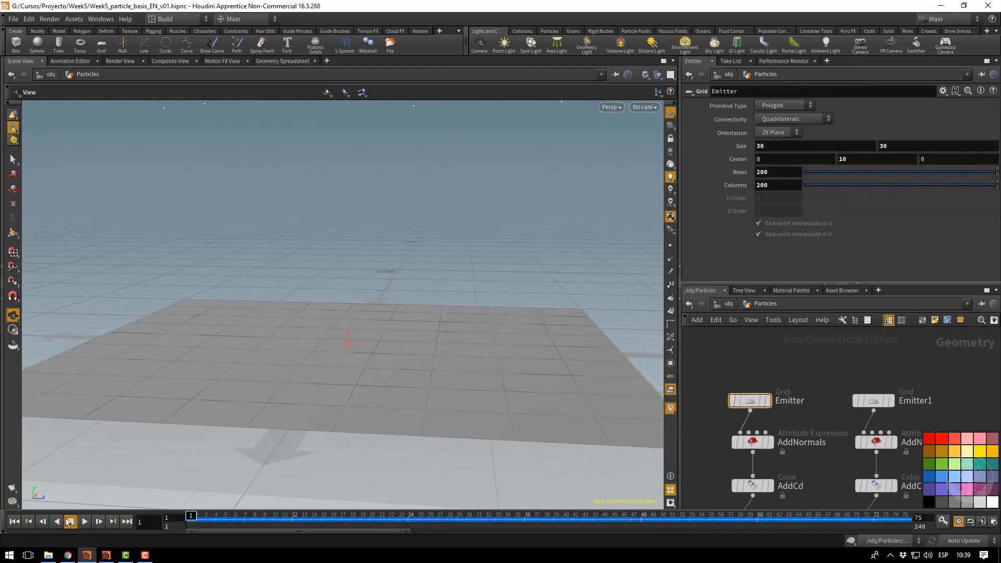
click(84, 521)
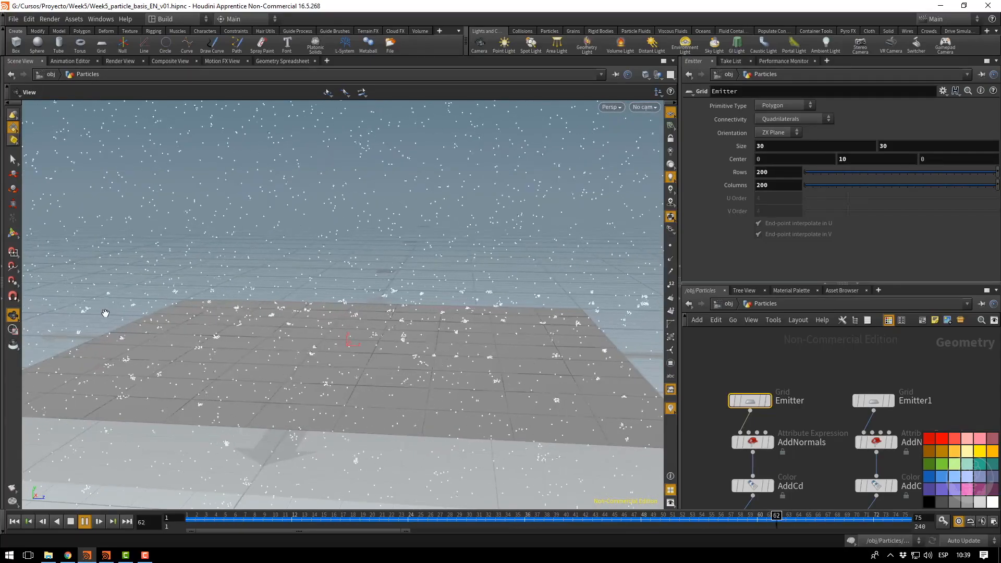
click(71, 522)
key(ctrl+s)
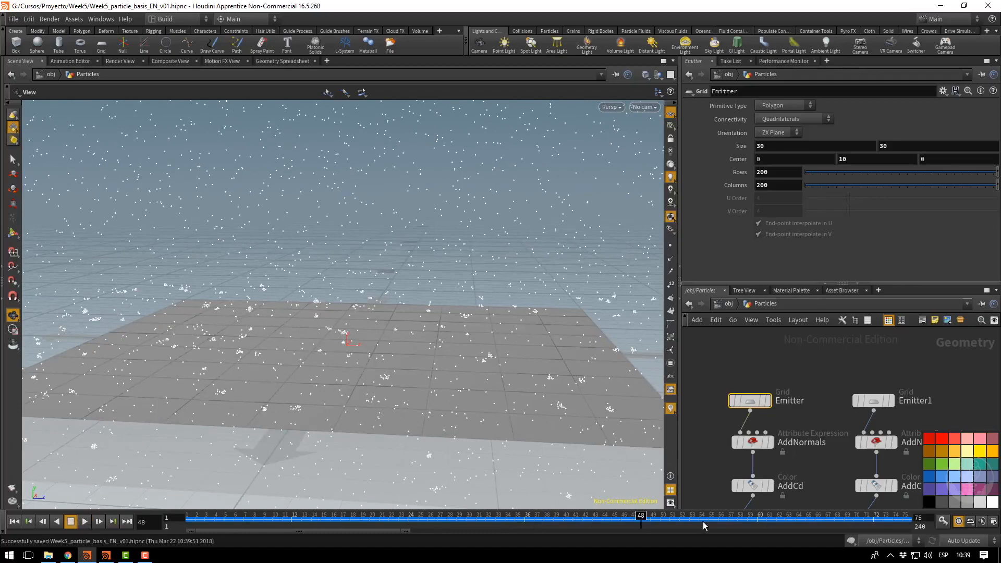
Set the display to the DeletePrims node below merge1.
scroll(797, 401, down, 10)
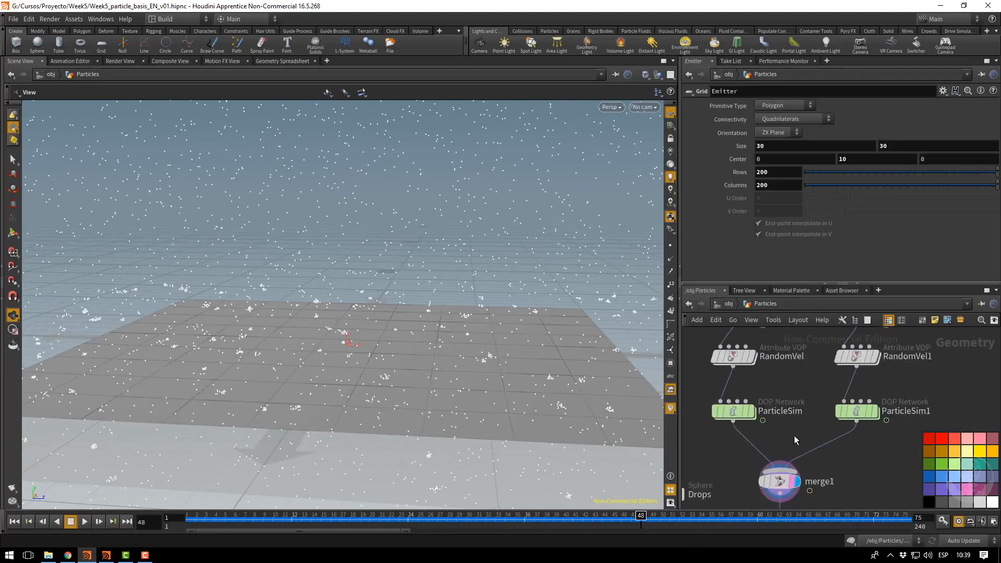
middle_drag(815, 489, 855, 417)
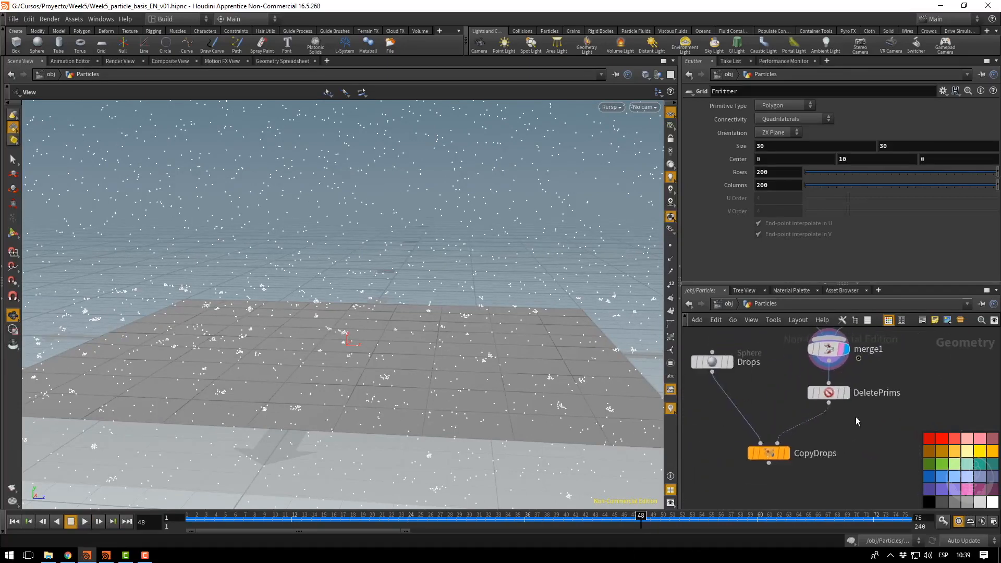
click(842, 392)
click(820, 393)
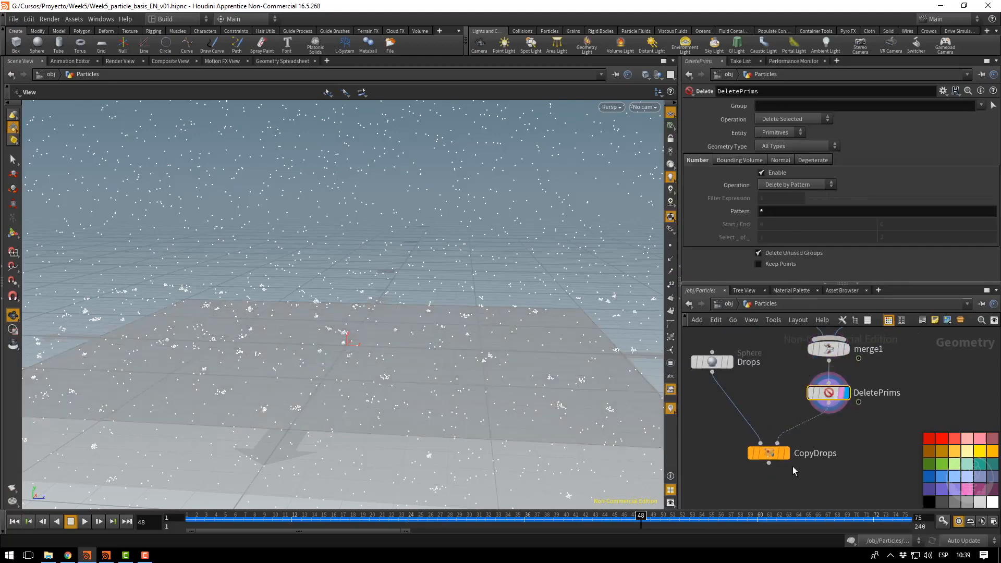
Display the CopyDrops node and review the settings of the Drops sphere and the copy node.
click(786, 455)
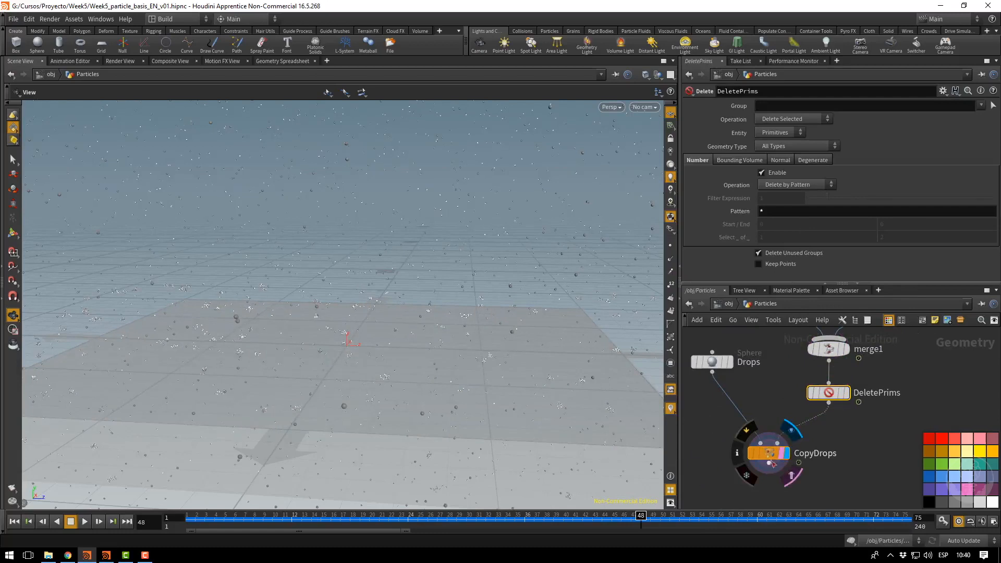
click(767, 457)
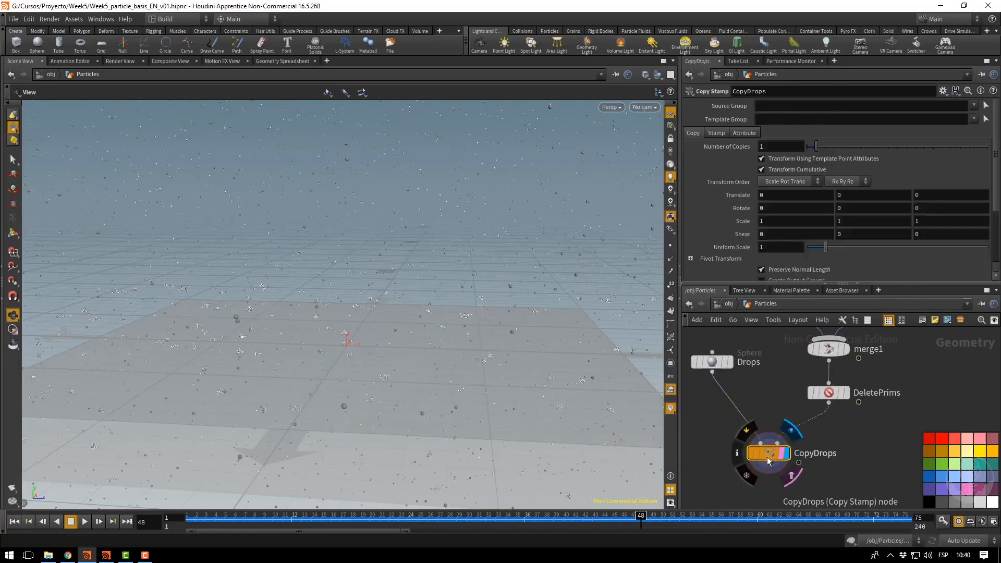
click(719, 361)
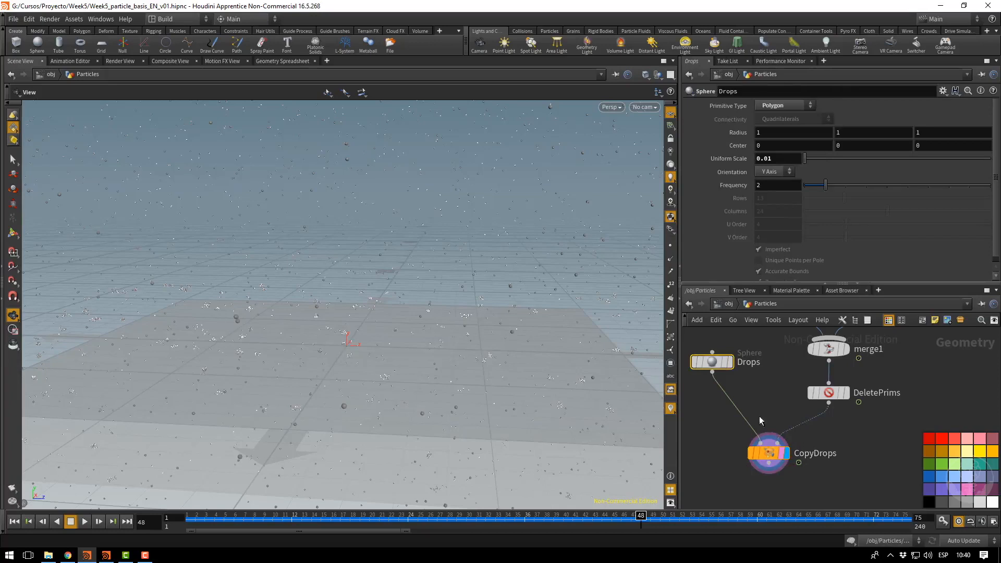
click(766, 452)
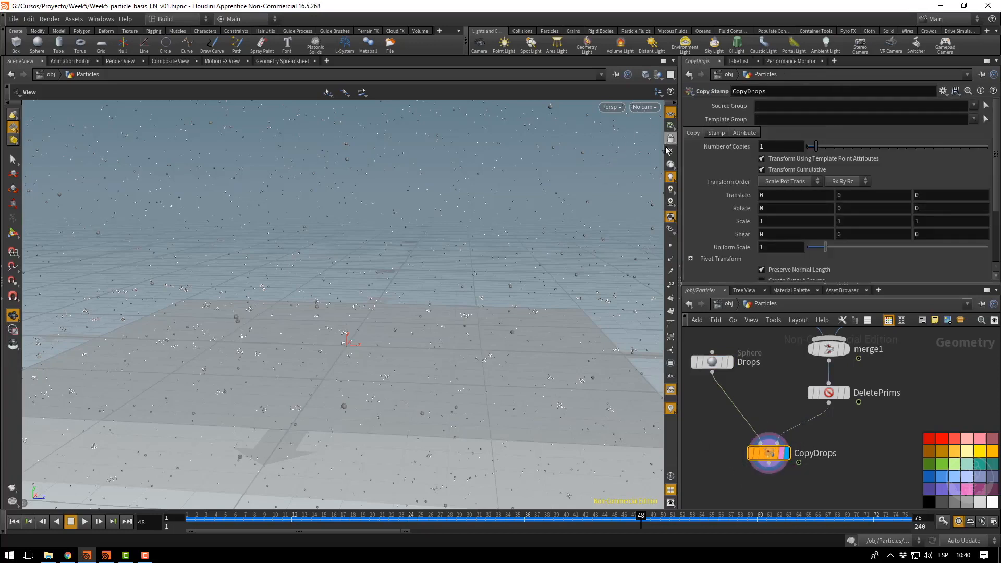
Create a new camera from the current view and frame the ground plane and falling drops through it.
click(633, 108)
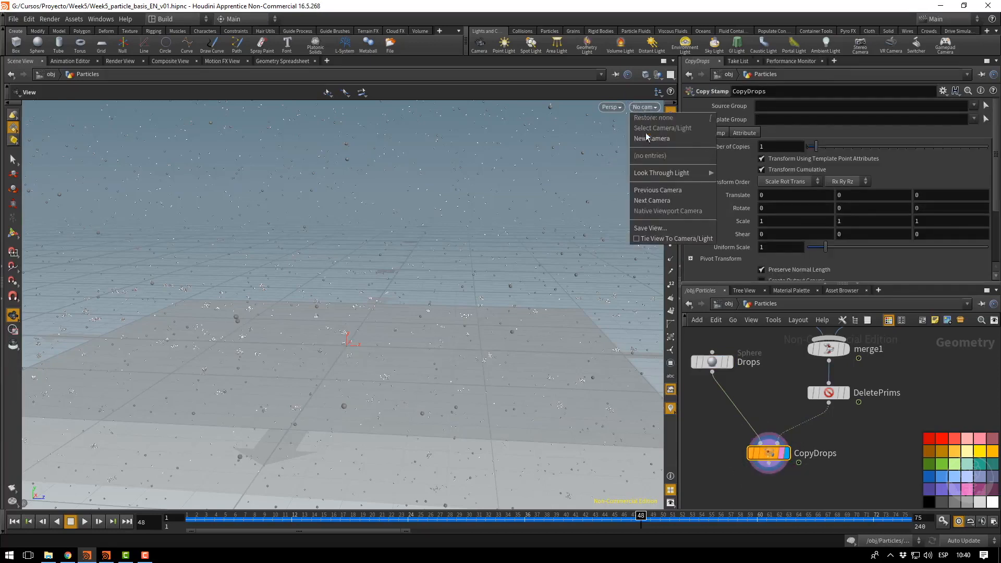
click(645, 138)
right_drag(353, 304, 430, 348)
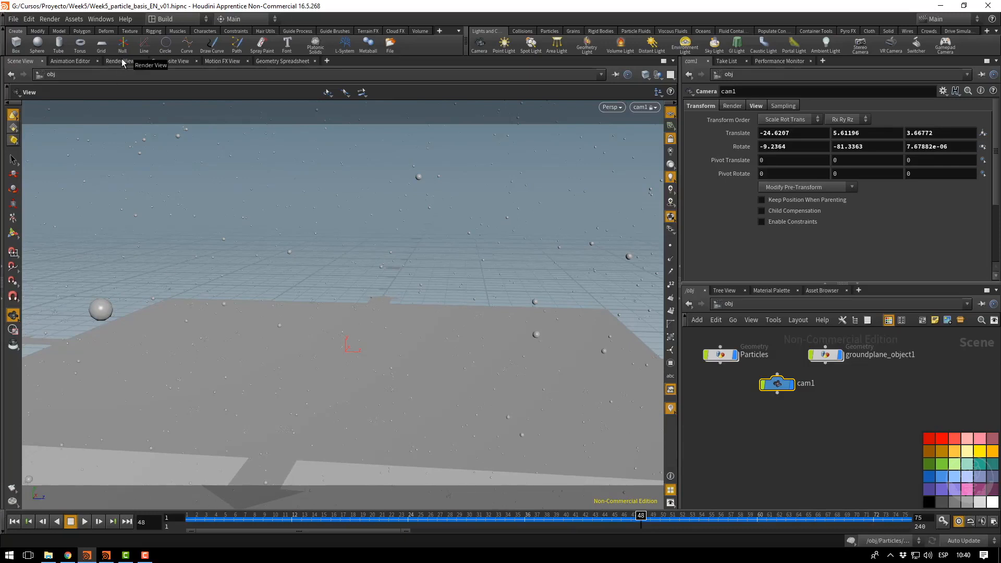
Add the Glass material from the material gallery to the mat network and hide the color palette there.
click(727, 304)
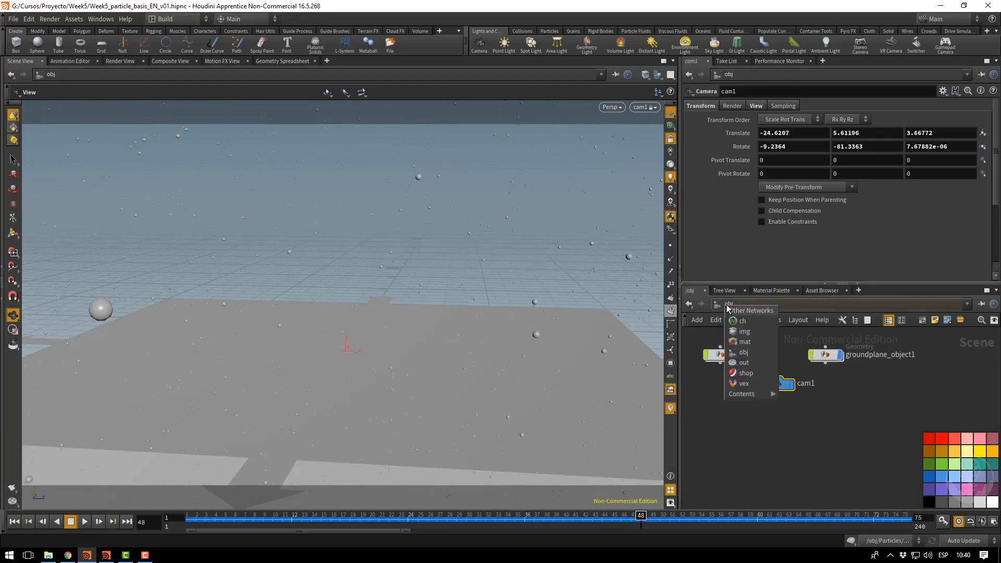
click(744, 342)
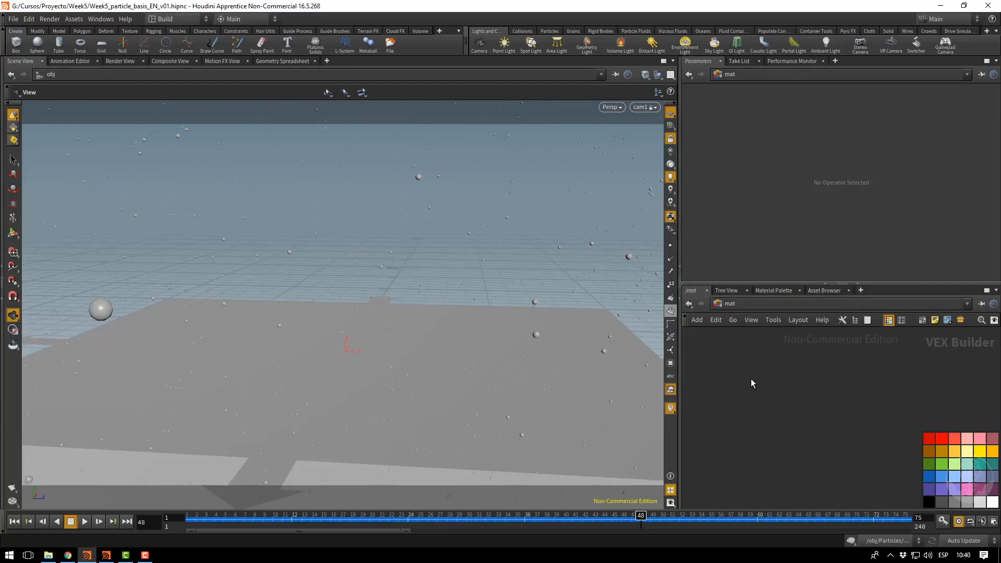
click(776, 291)
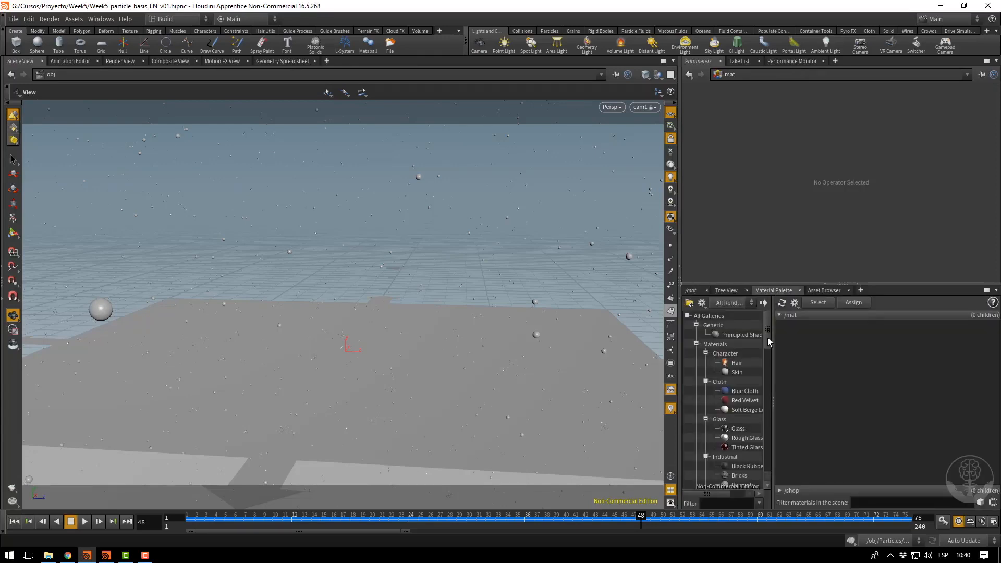
click(735, 429)
drag(736, 429, 830, 359)
click(691, 291)
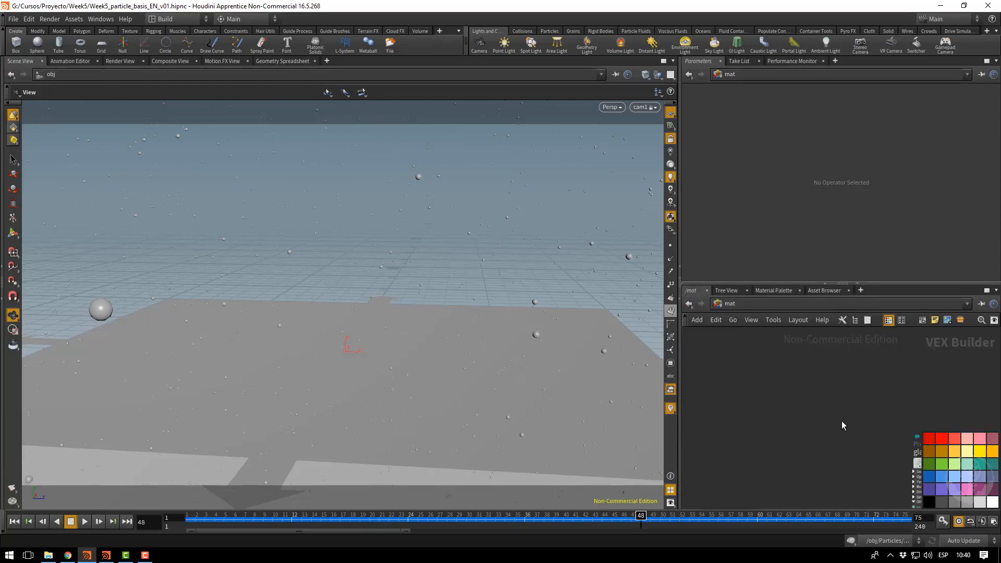
key(c)
Assign the /mat/glass material to the Particles object at the obj level.
click(727, 304)
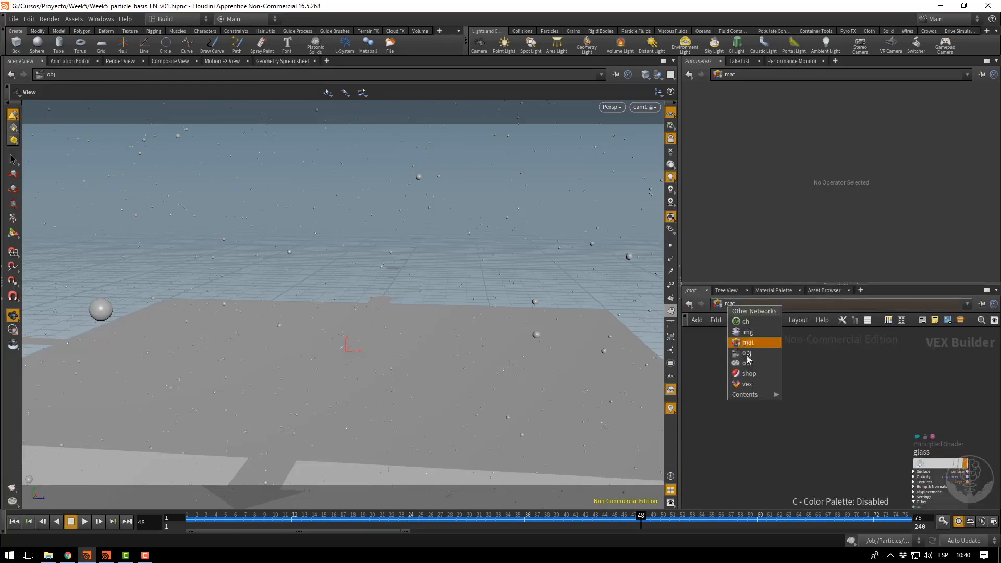
click(746, 354)
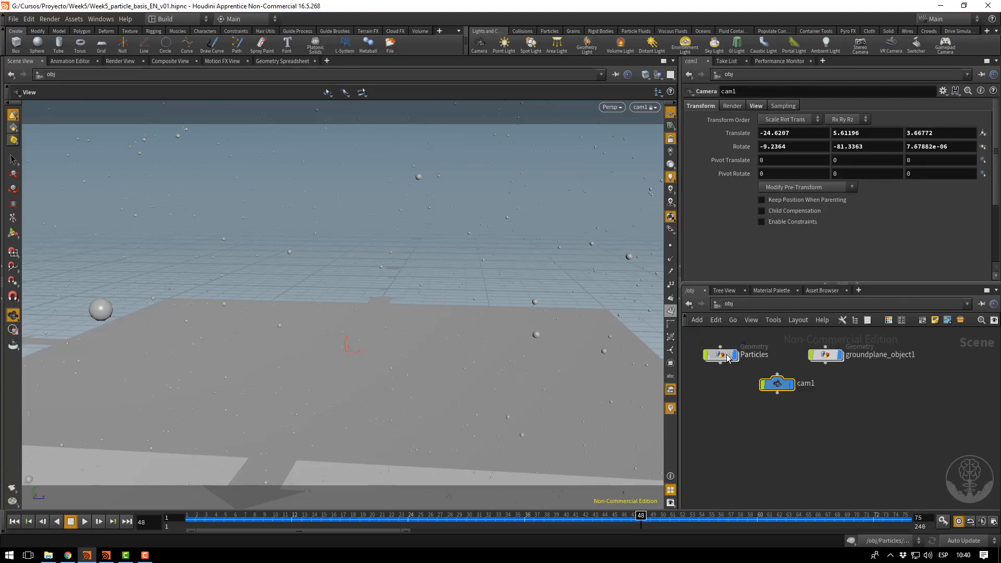
click(727, 358)
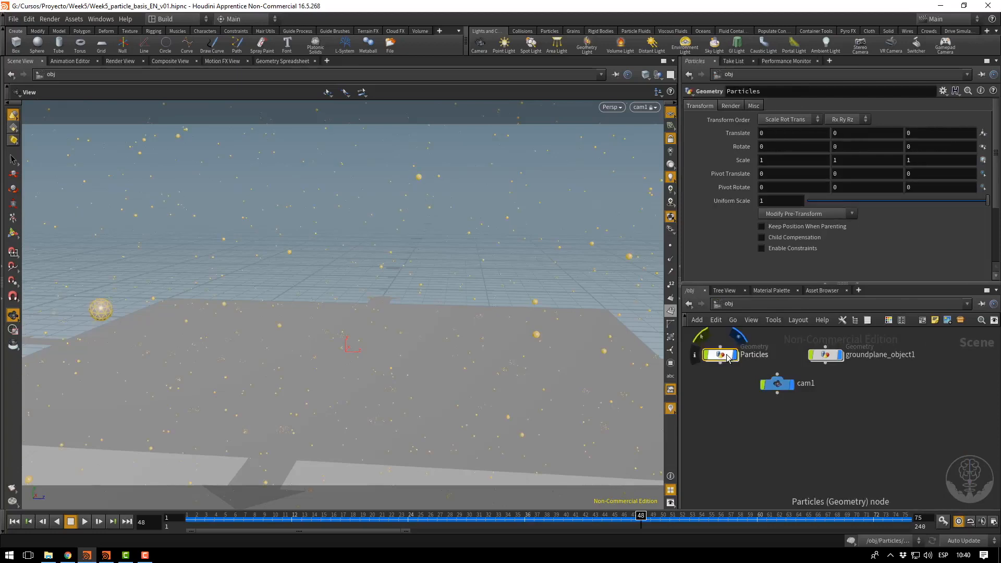
click(732, 107)
click(983, 120)
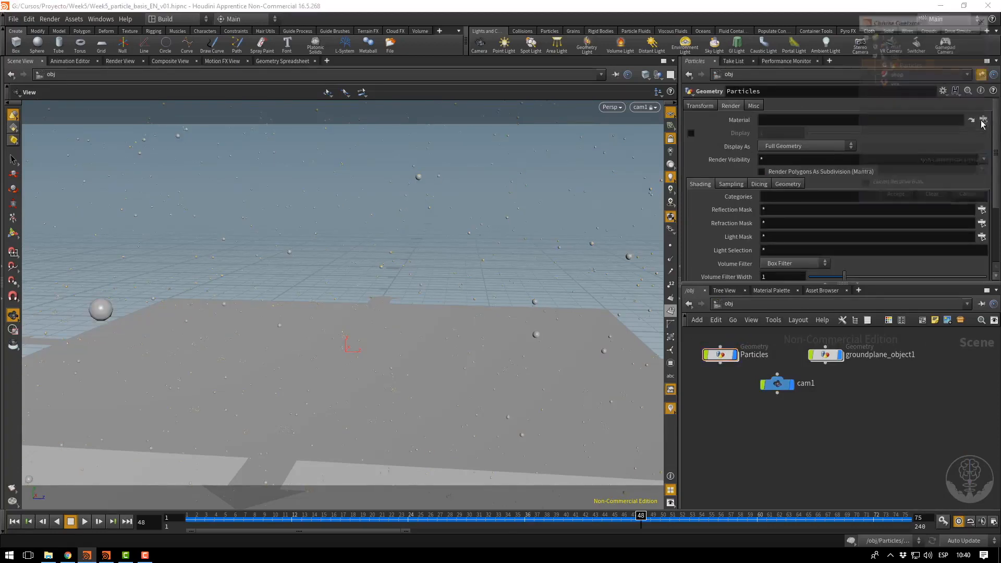
click(875, 46)
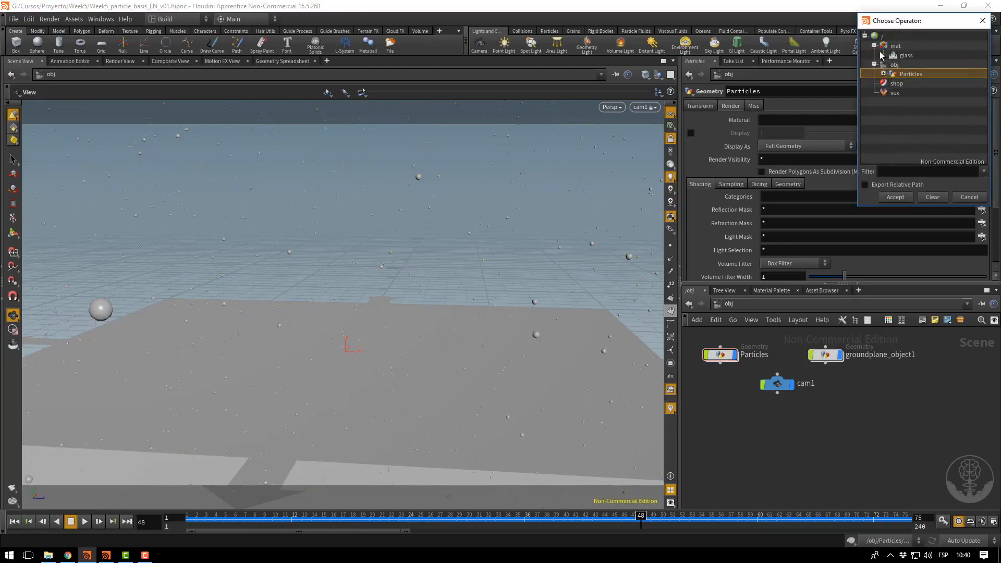
click(905, 55)
click(895, 197)
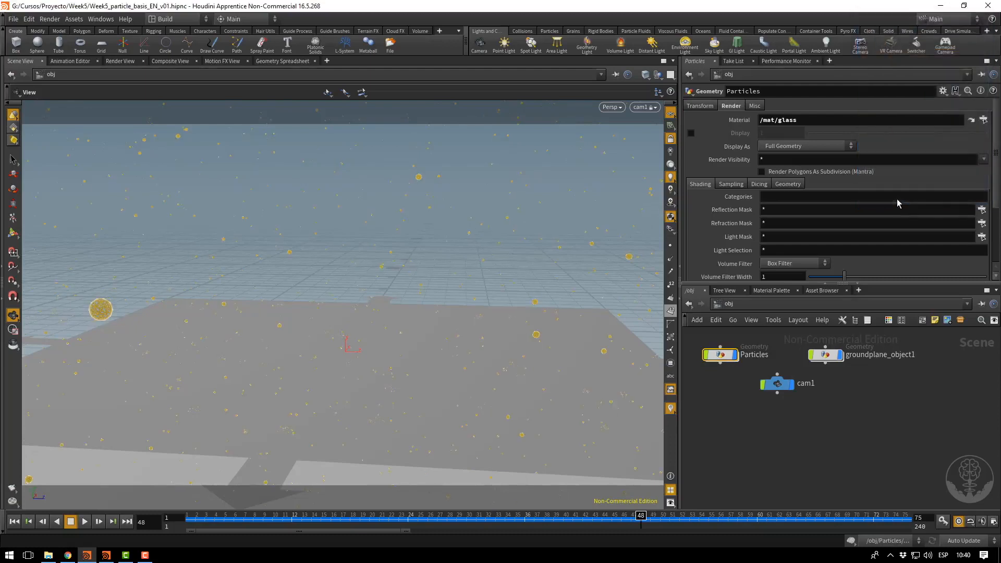
click(809, 428)
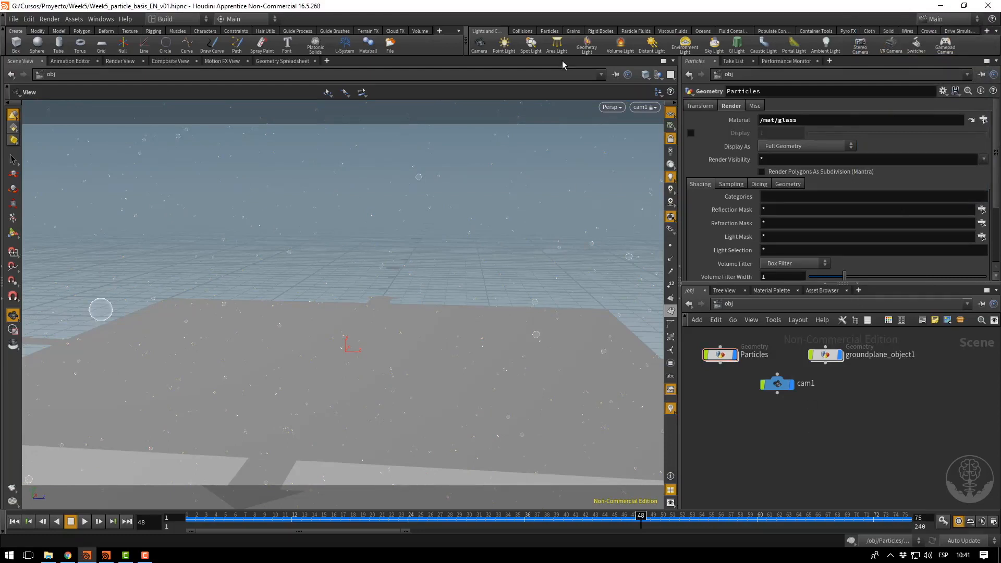
Unlock the view from the camera, pull back to see the whole ground plane and go to frame 52.
click(15, 521)
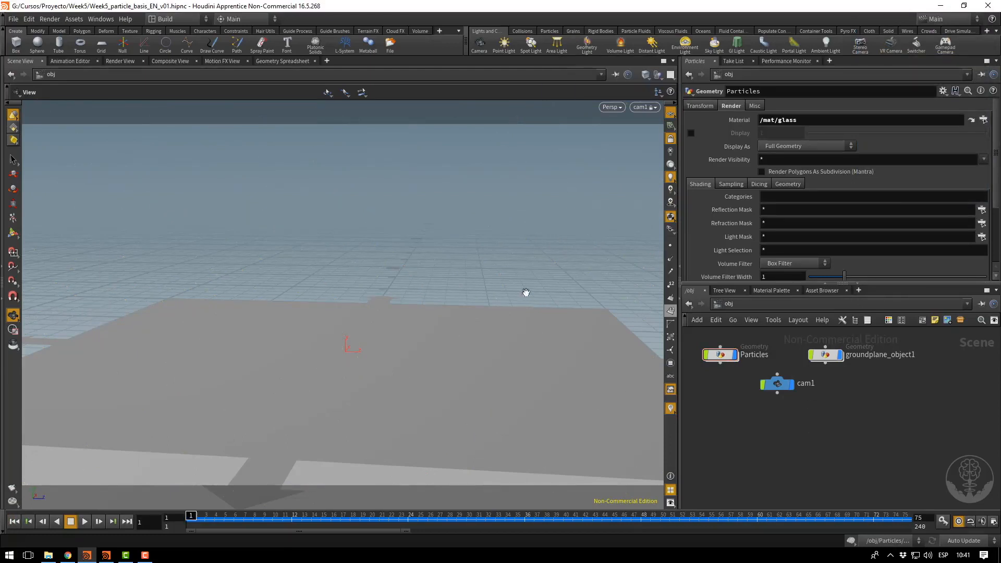
click(669, 140)
drag(550, 303, 403, 271)
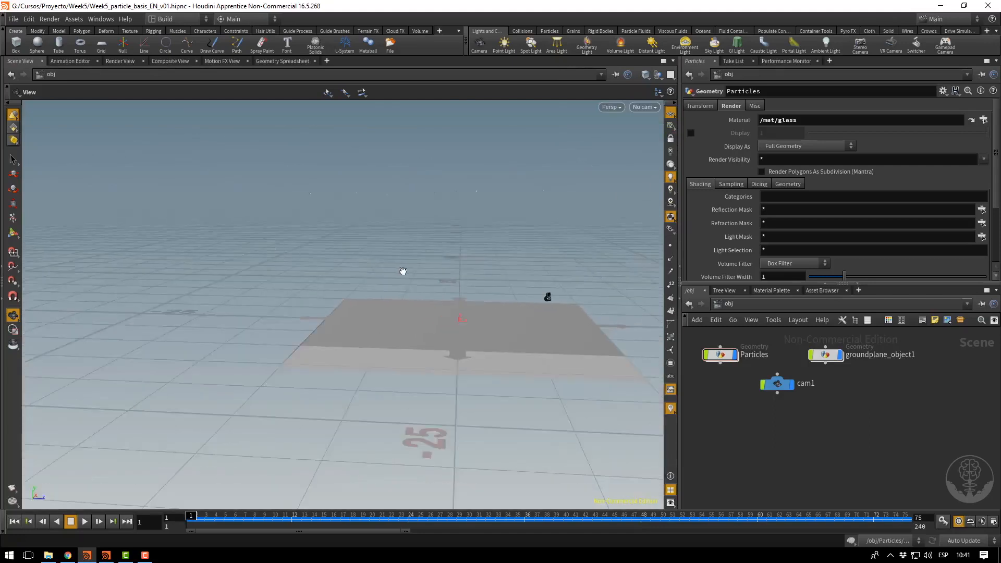
middle_drag(408, 288, 387, 311)
drag(522, 523, 680, 537)
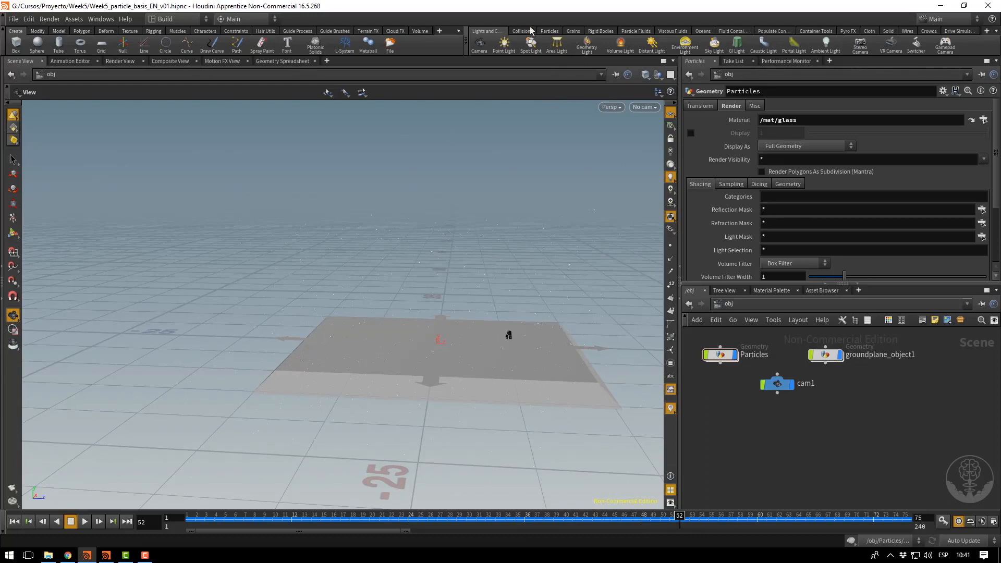
Add an area light beside the ground plane, raise it above the plane and rotate it to face the plane.
click(556, 46)
click(312, 364)
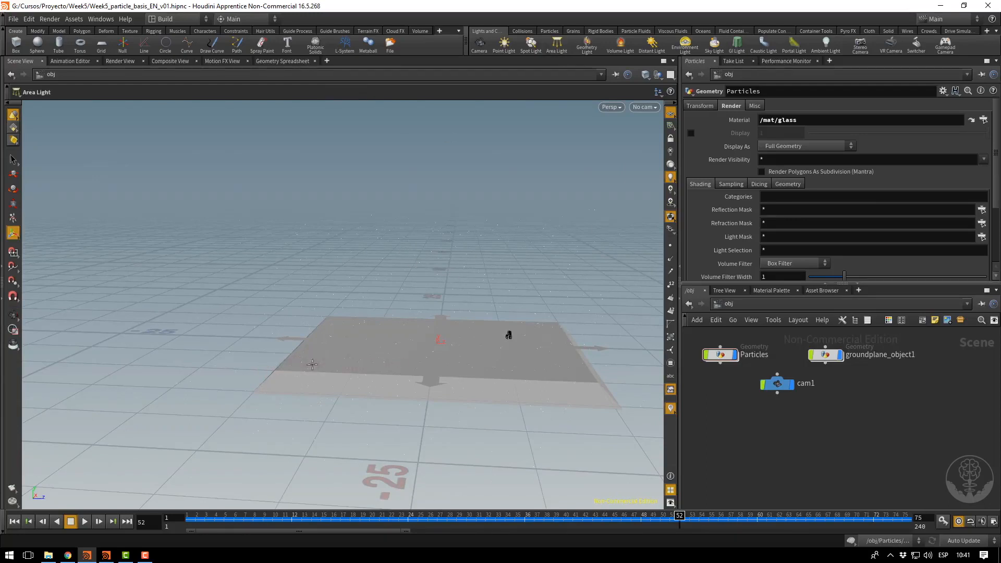
drag(313, 412, 307, 323)
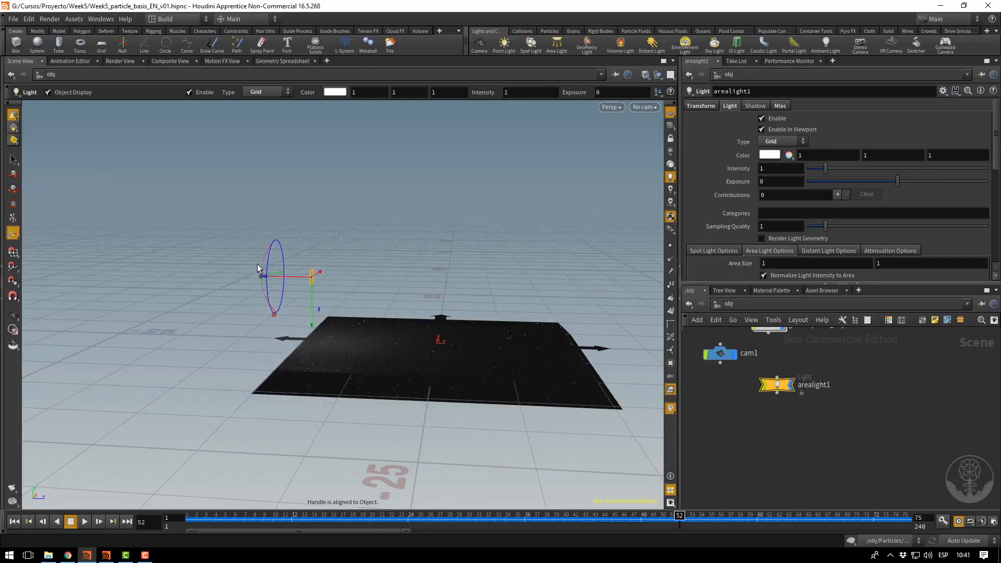
drag(259, 264, 387, 323)
Set the area light's size to 4.4 by 4.4 and its intensity to 100.
alt+right_drag(380, 248, 550, 276)
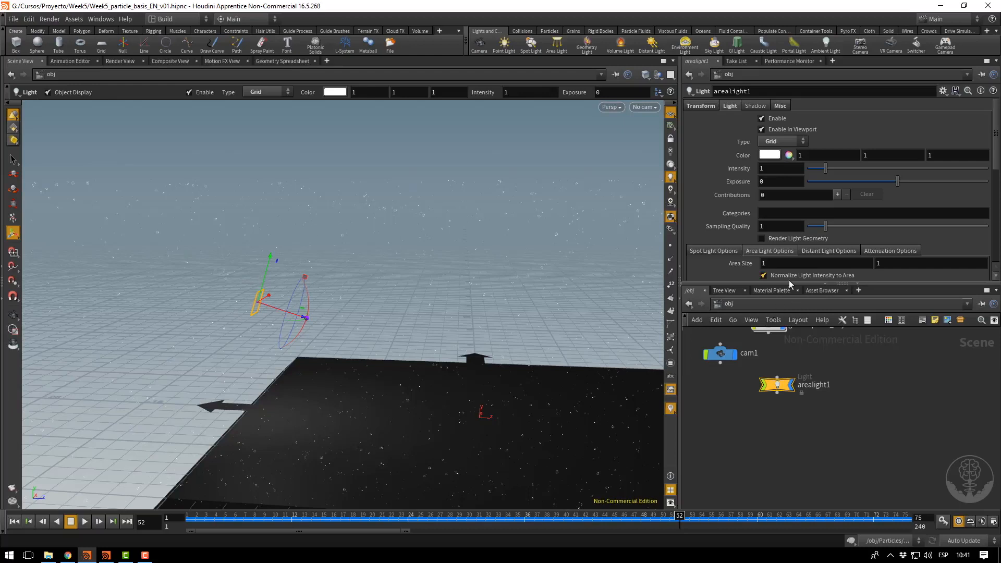
middle_drag(766, 263, 898, 276)
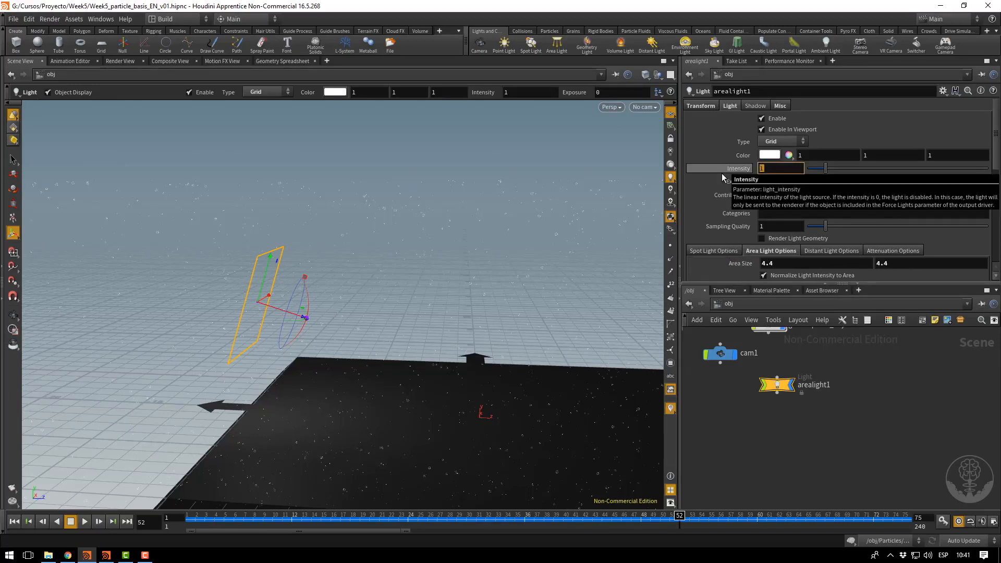
key(Return)
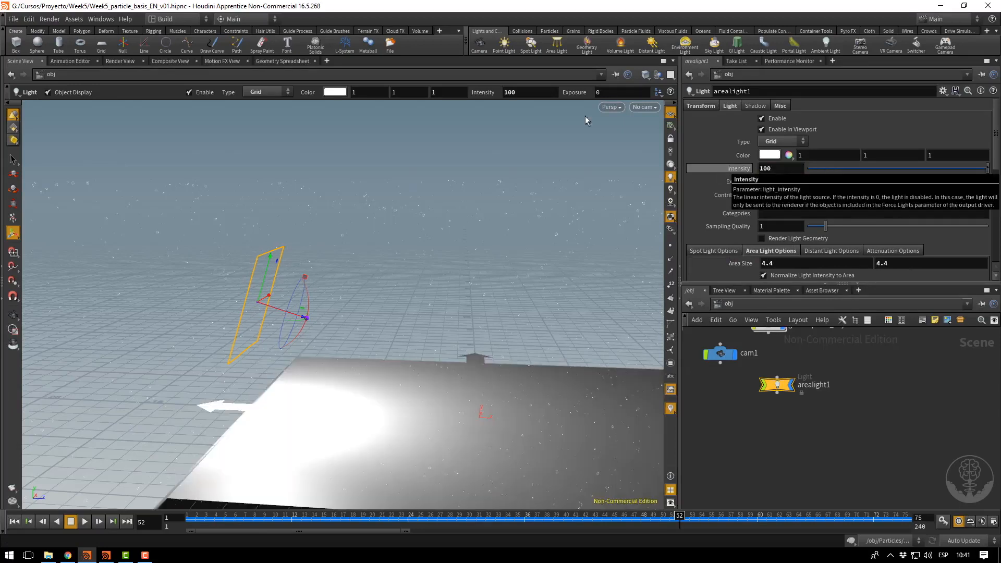
Look through cam1 and rename the camera node RenderCamera.
click(644, 107)
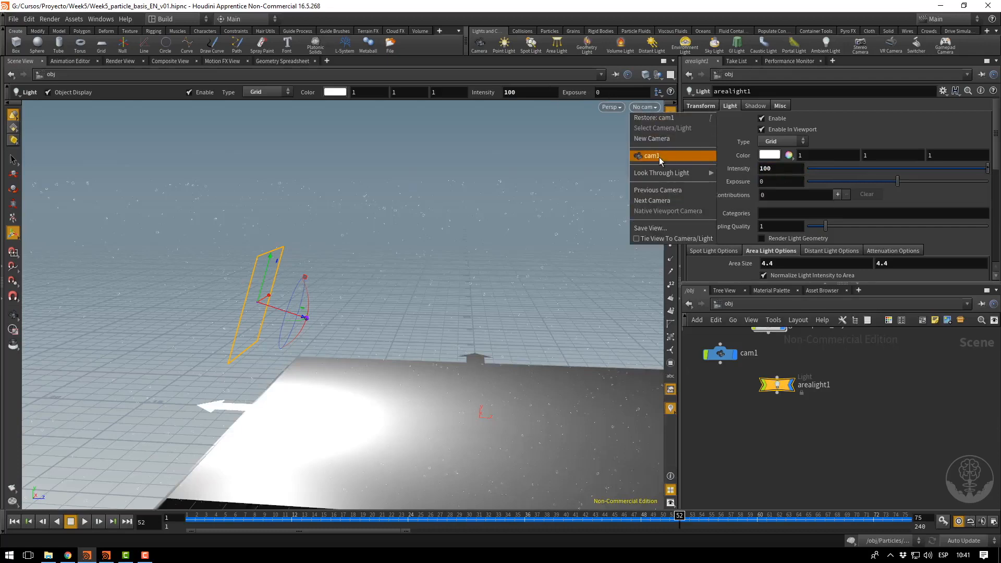
click(651, 156)
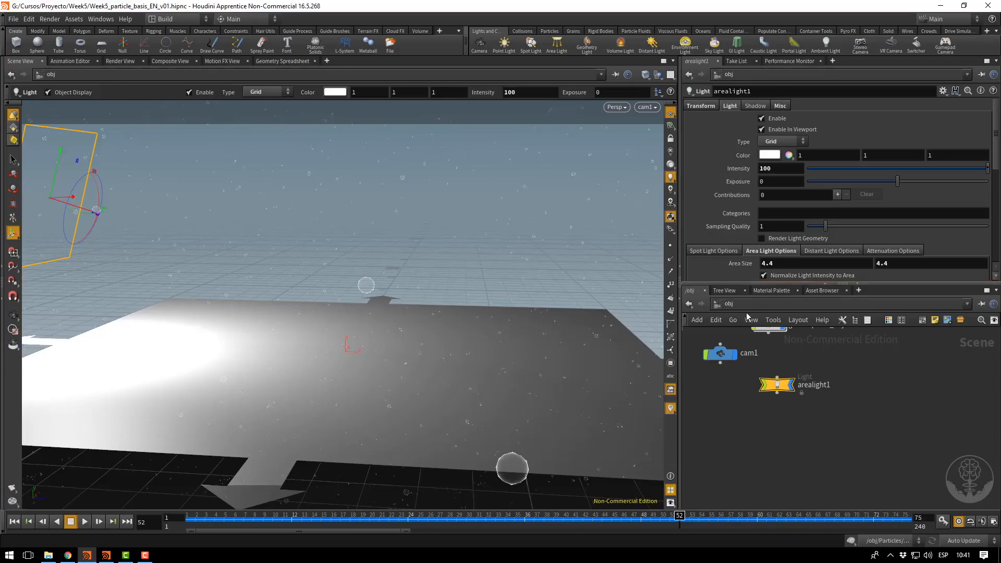
middle_drag(834, 368, 904, 415)
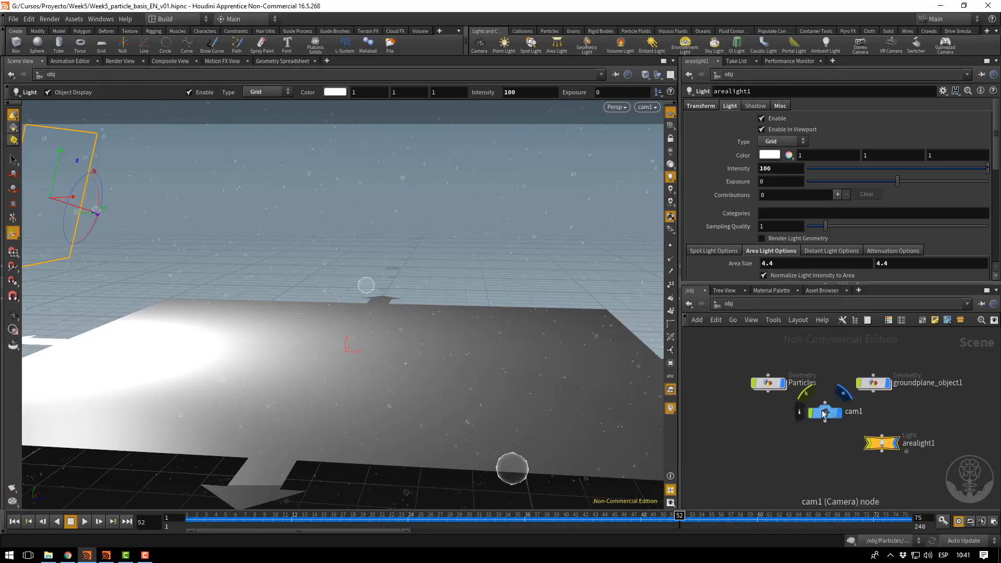
double_click(851, 412)
text(Ren)
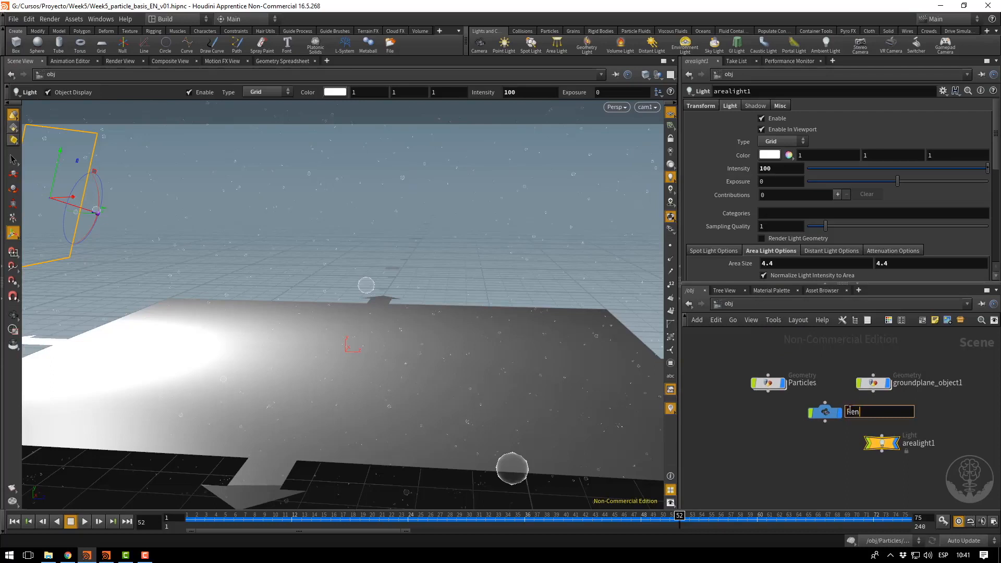
text(derCamera)
key(Return)
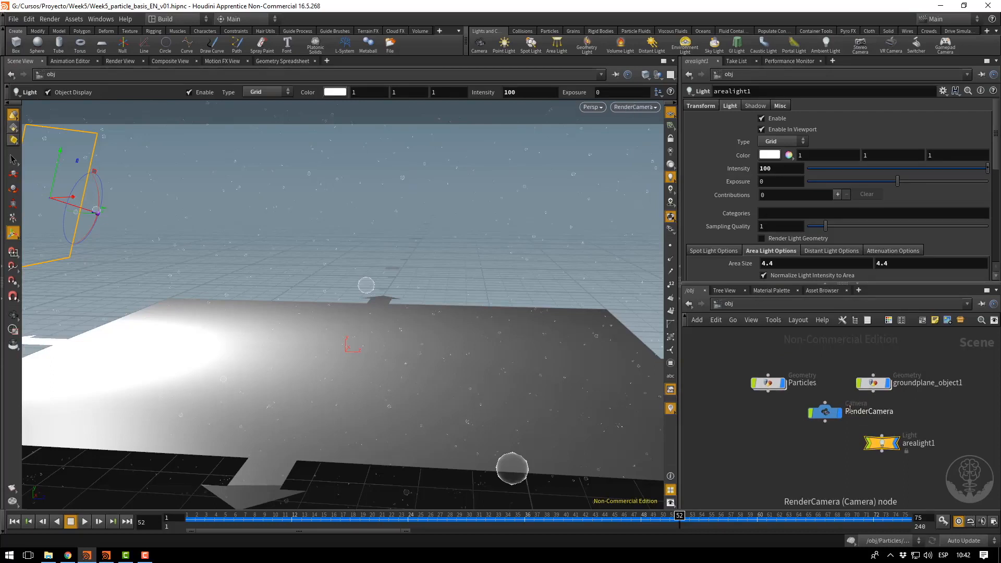
Rename the light node AreaLight and line up the camera and light nodes beneath the two geometry nodes.
double_click(914, 444)
text(AreaLight)
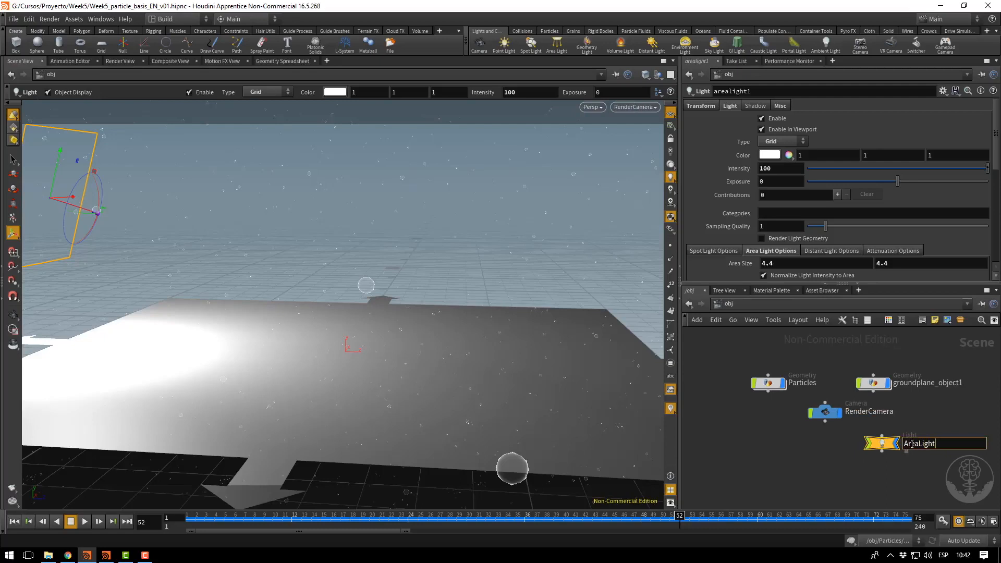
key(Return)
drag(824, 416, 771, 434)
drag(881, 444, 879, 434)
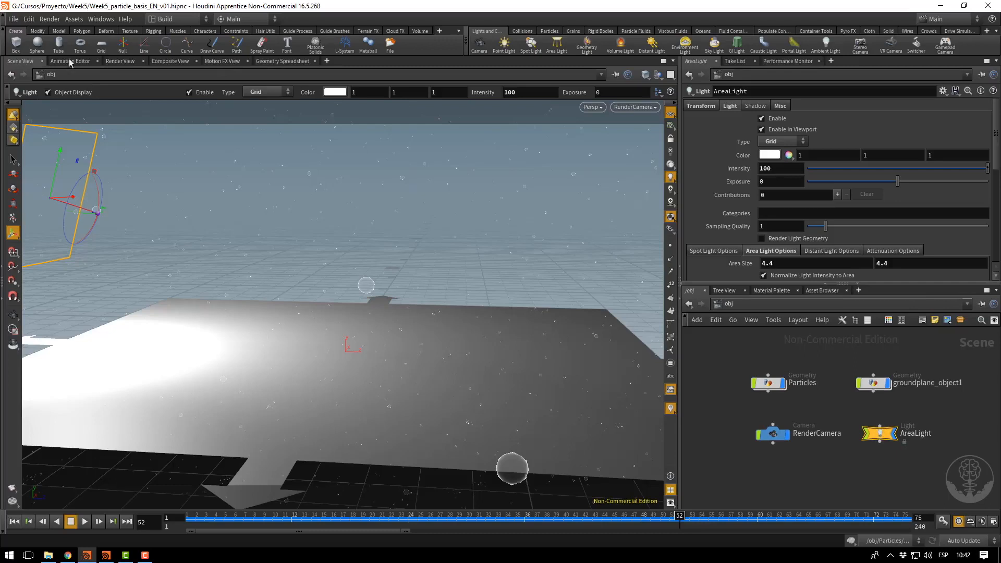
Render frame 52 in the Render View through /obj/RenderCamera.
click(115, 61)
click(208, 77)
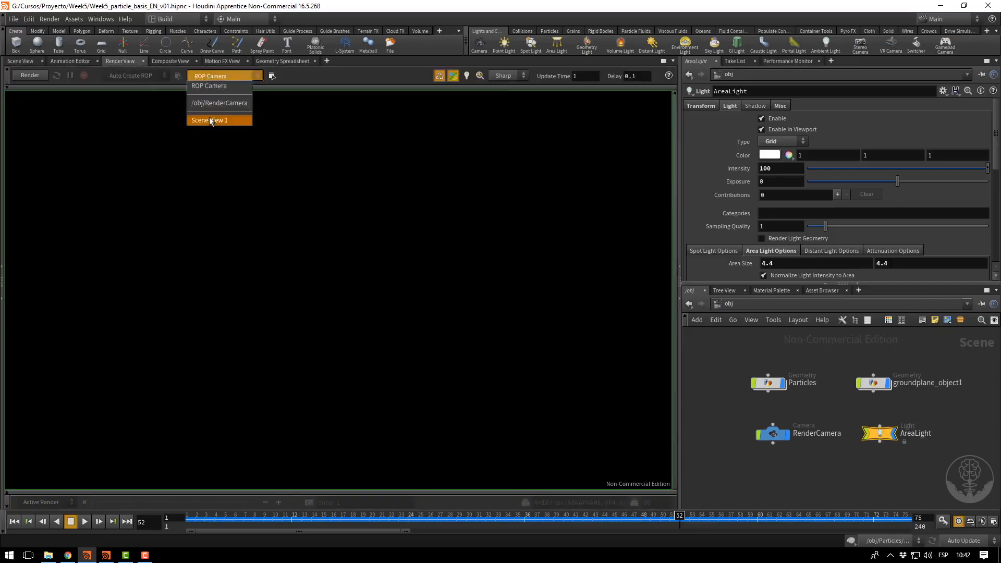
click(218, 104)
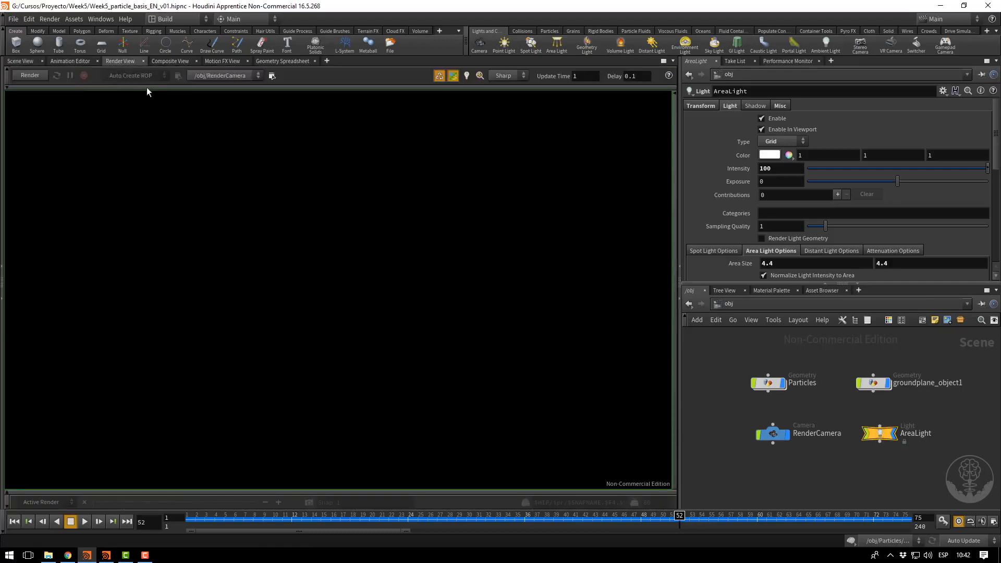
click(27, 74)
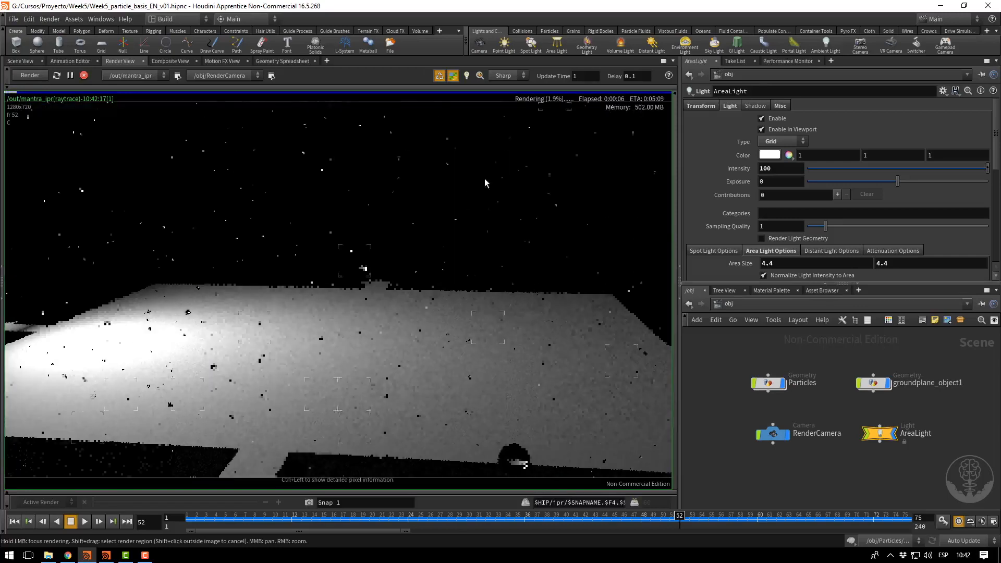
Turn off preview rendering in the Render View and allow motion blur on the mantra_ipr output node.
click(453, 75)
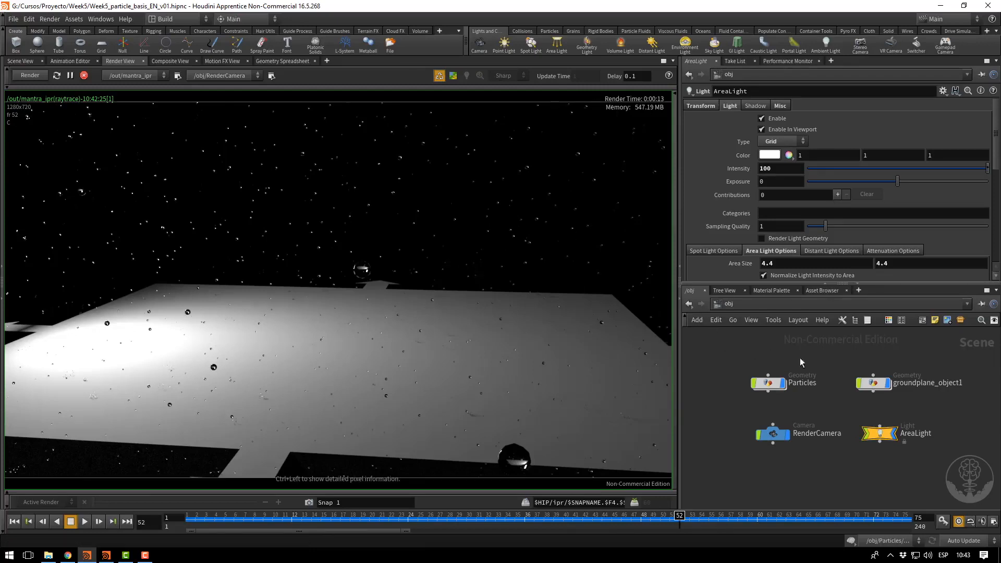
click(728, 304)
click(736, 369)
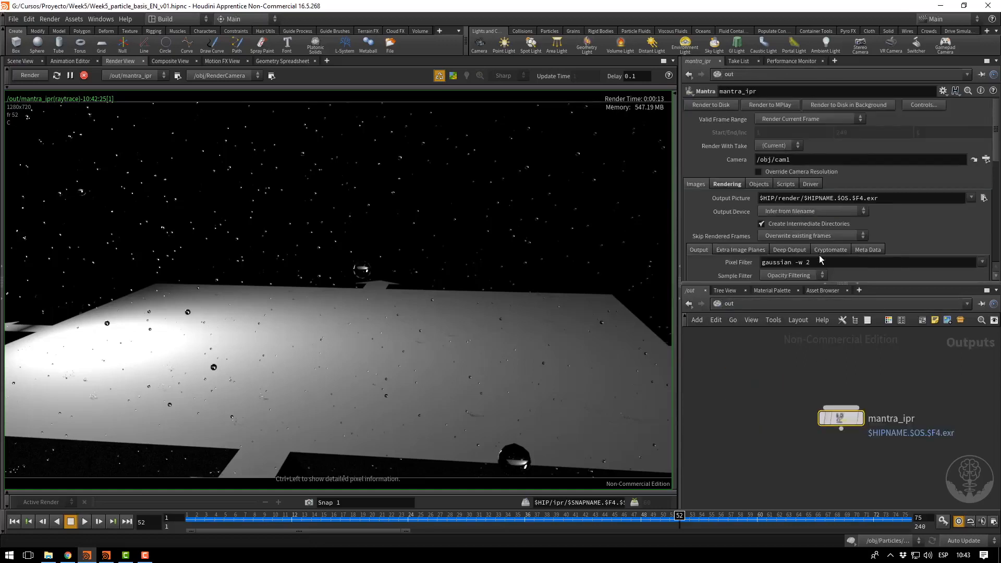
click(726, 185)
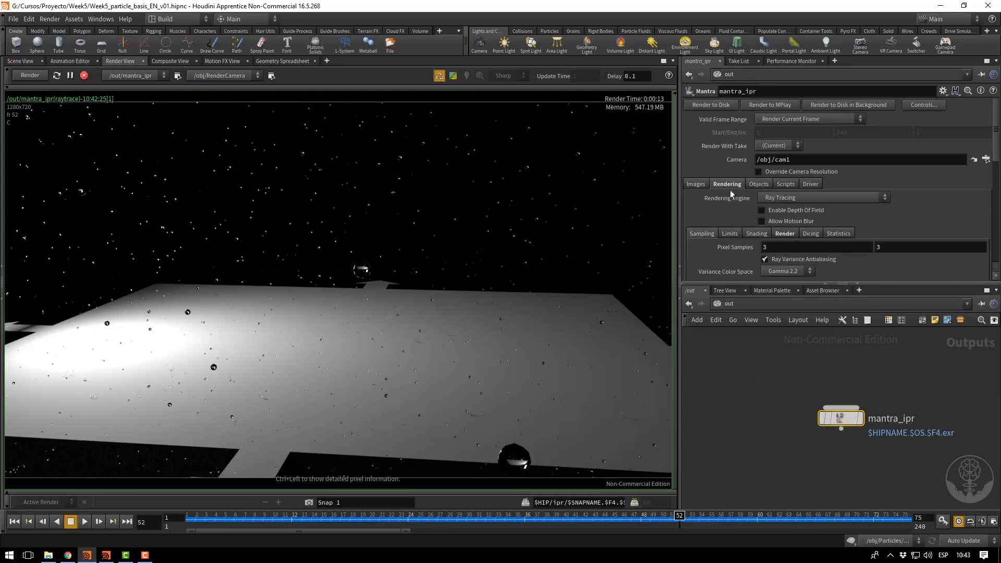
drag(765, 368, 922, 474)
click(762, 220)
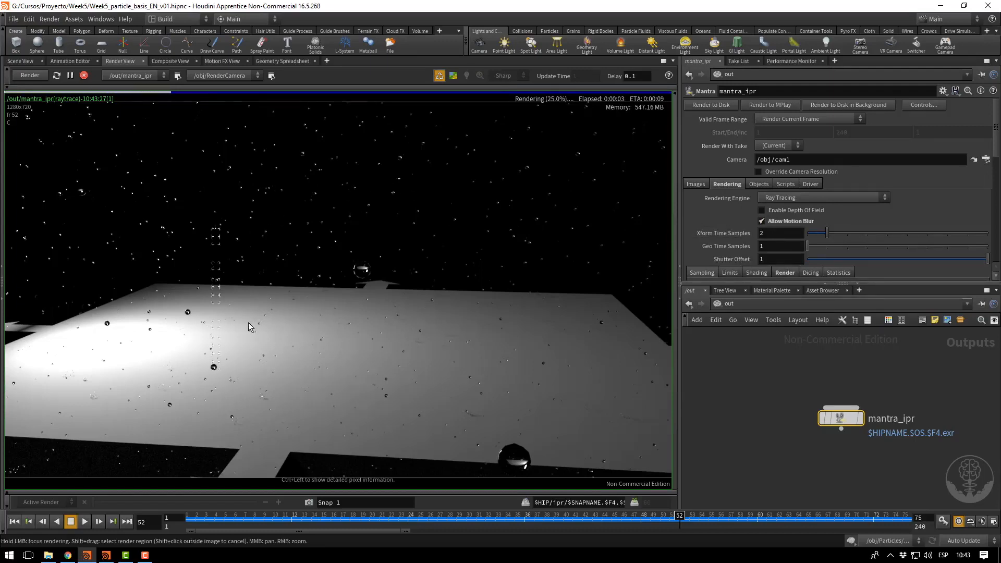
Enable Geometry Velocity Blur in the render sampling settings of the Particles object.
click(727, 304)
click(744, 349)
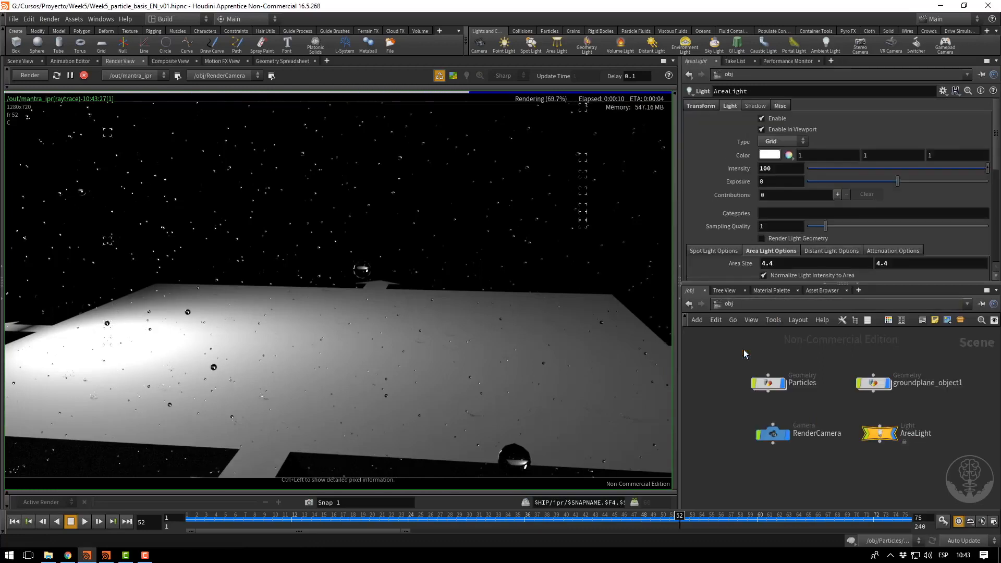
click(769, 385)
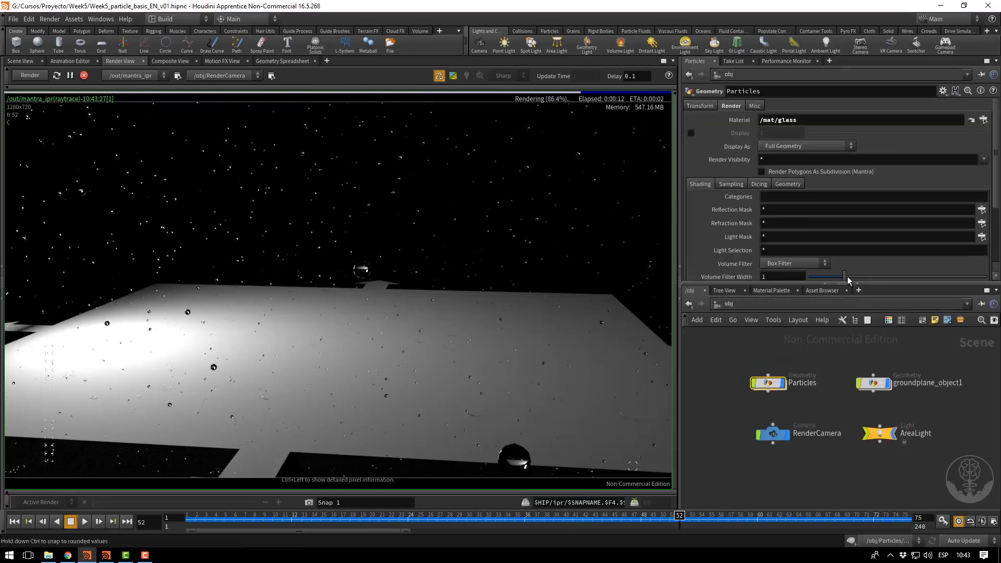
click(730, 184)
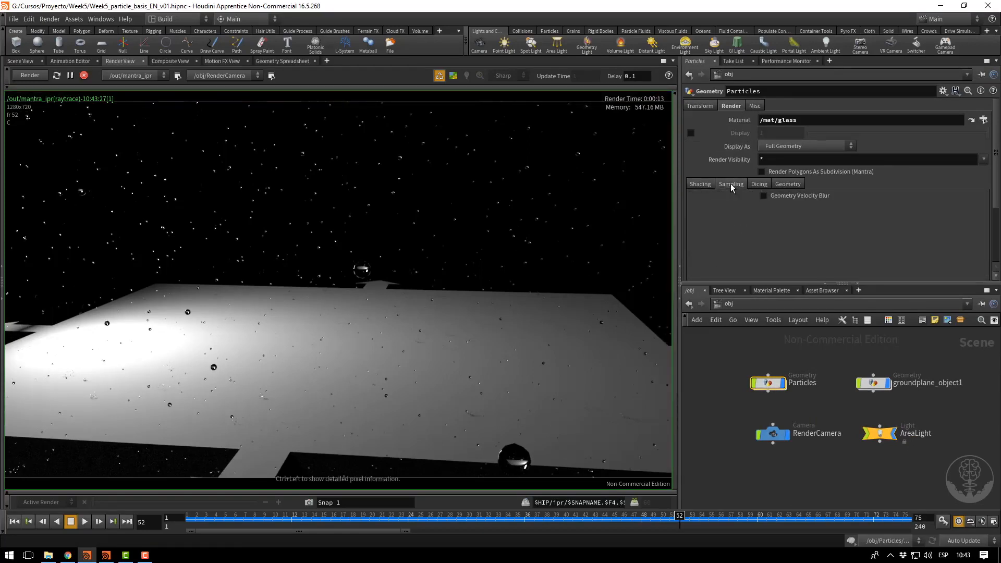
click(763, 196)
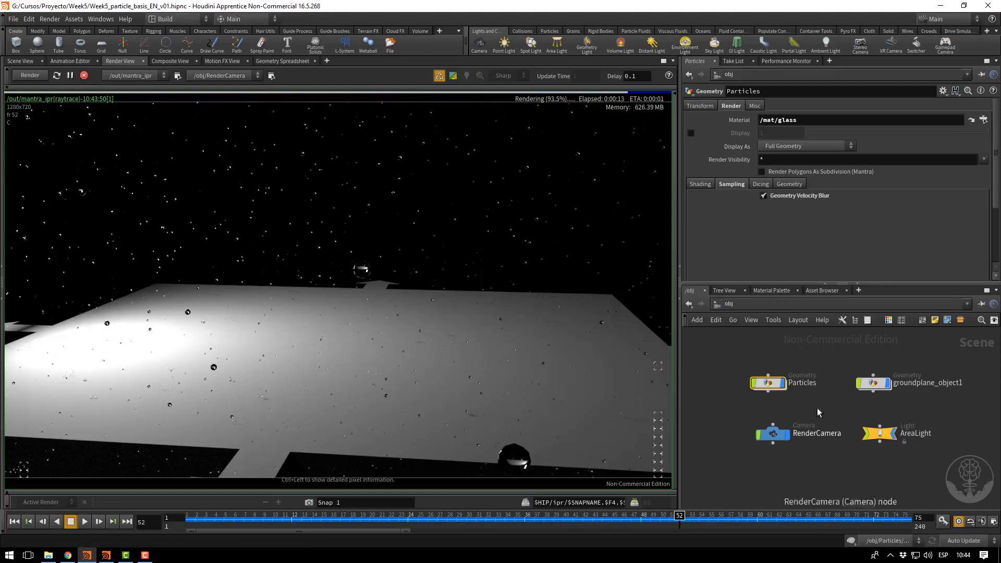
Inside the Particles network, check the point attributes on CopyDrops and DeletePrims, and make CopyDrops use the template point attributes.
double_click(767, 383)
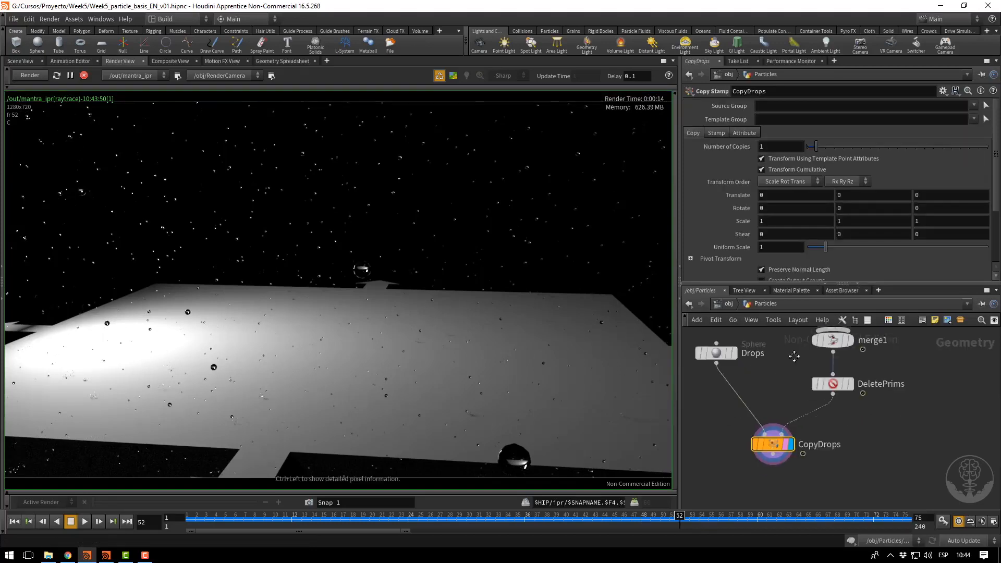
mouse_move(793, 422)
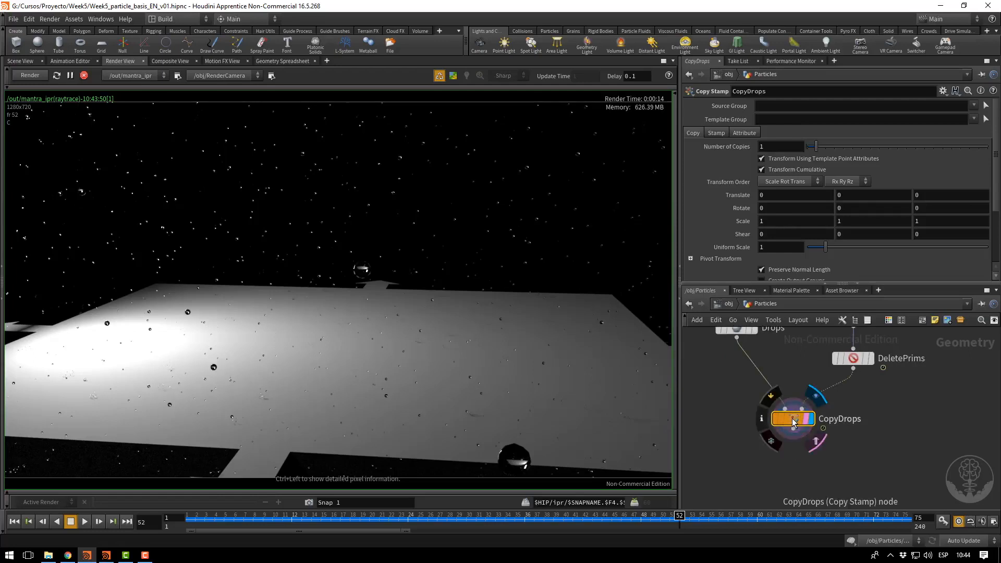
middle_click(793, 422)
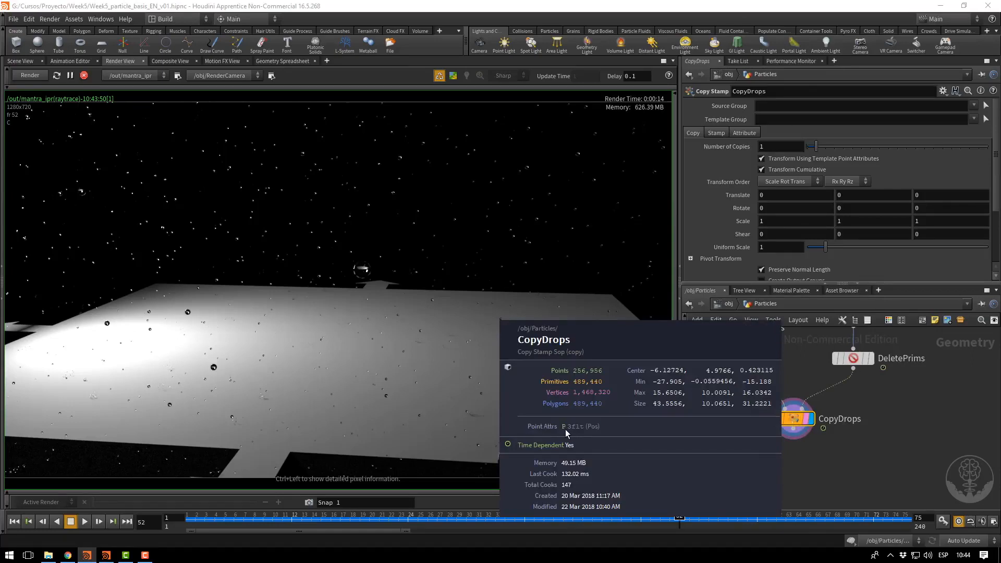
middle_click(852, 359)
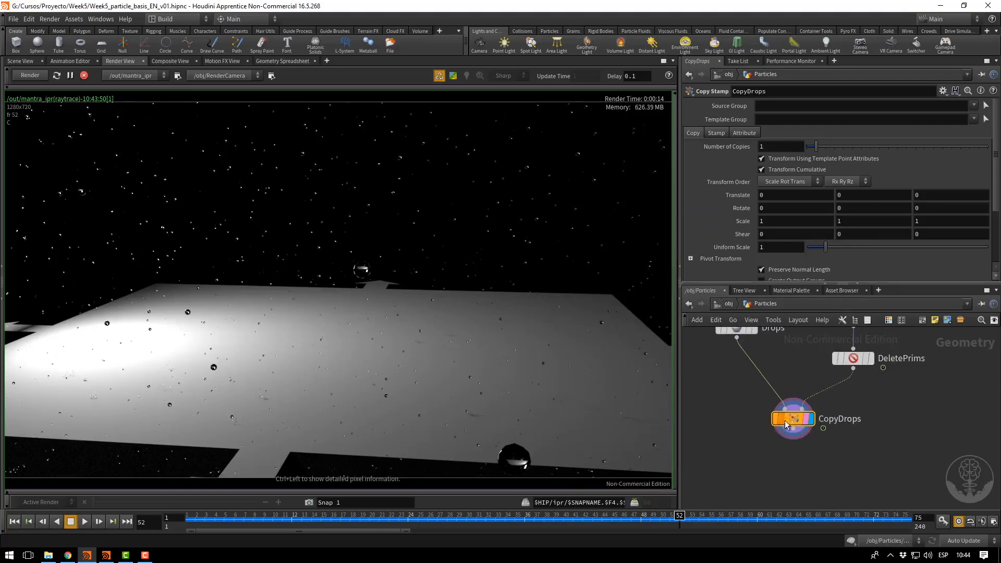
mouse_move(788, 424)
click(742, 135)
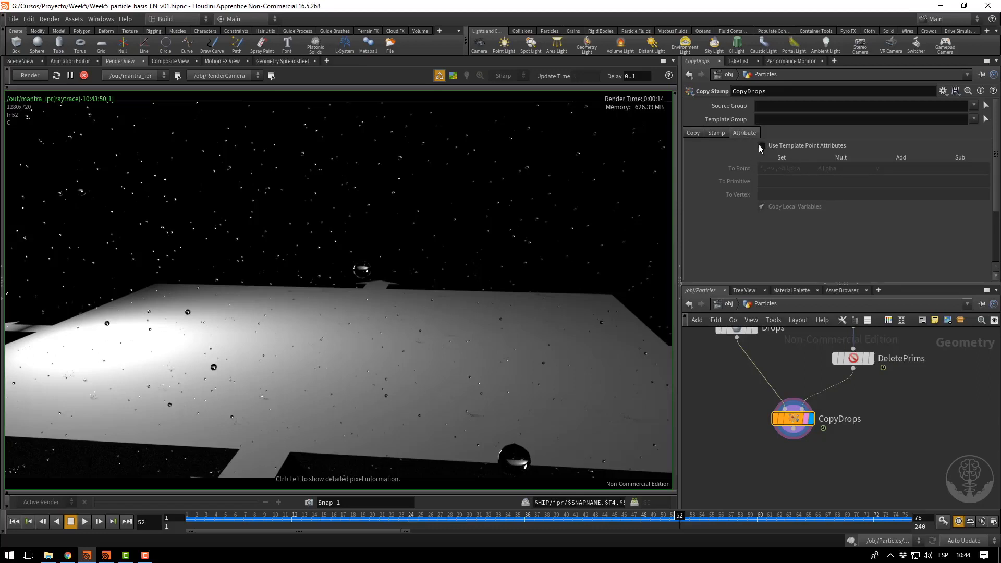
click(761, 146)
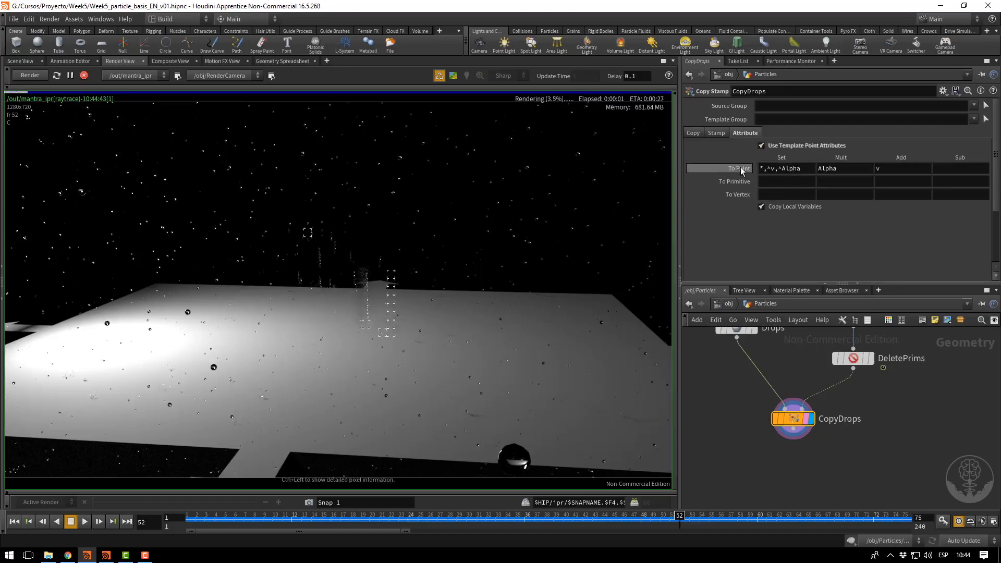
Examine the To Point attribute pattern of CopyDrops and check its node information for the velocity attribute v.
double_click(772, 170)
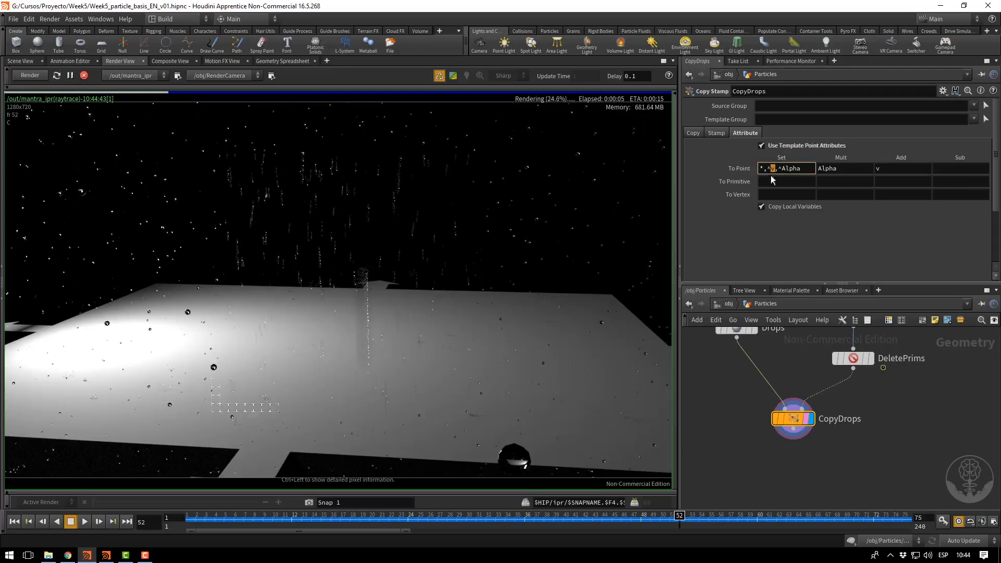
middle_click(793, 421)
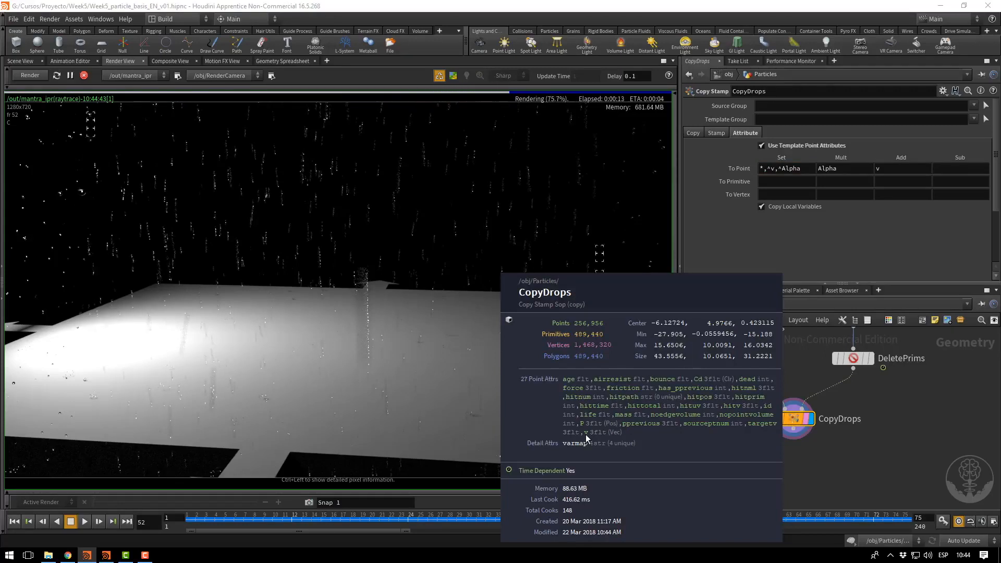
middle_drag(585, 435, 586, 434)
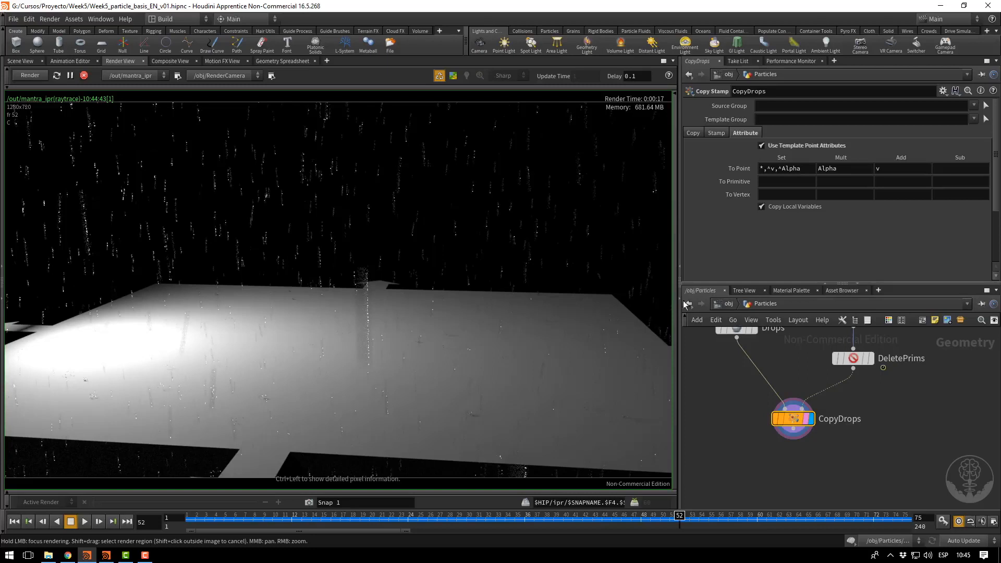
Set the pixel samples of the mantra_ipr output node to 8 by 8.
mouse_move(731, 333)
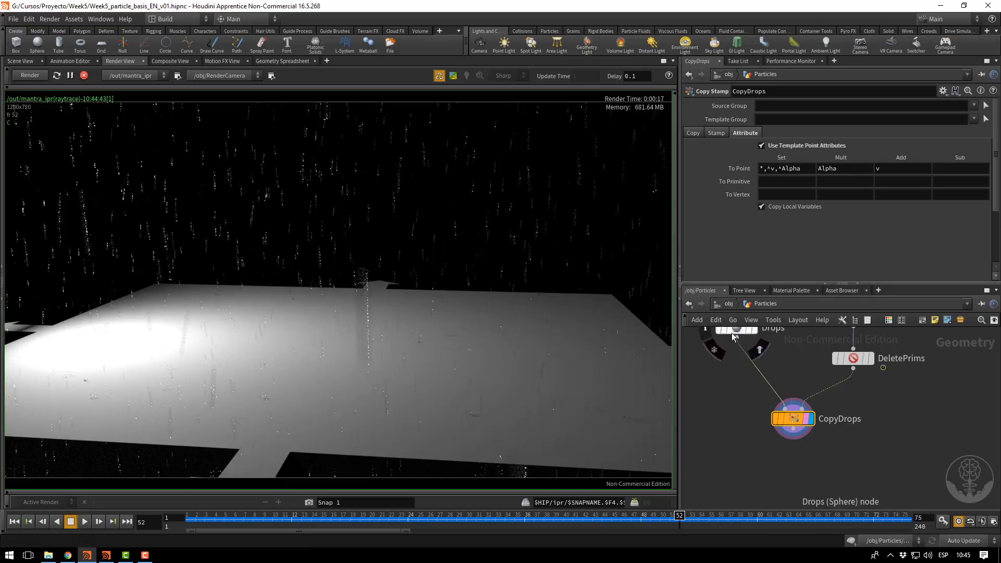
click(728, 304)
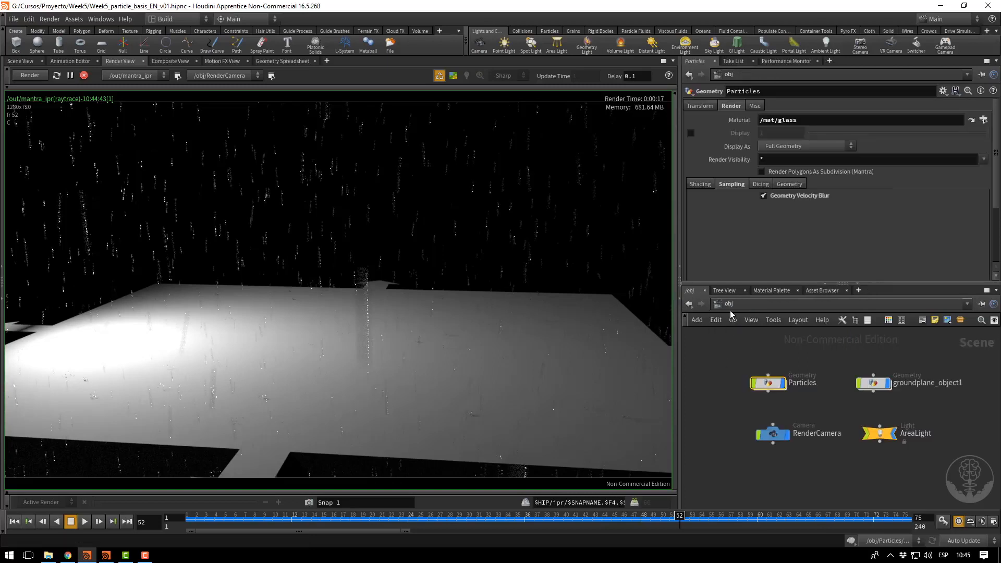
click(728, 304)
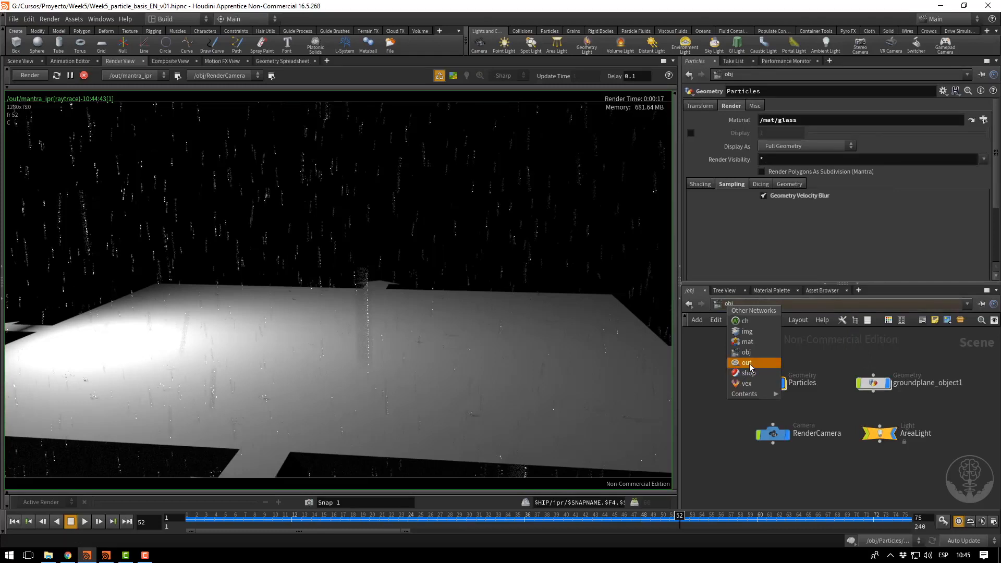
click(747, 363)
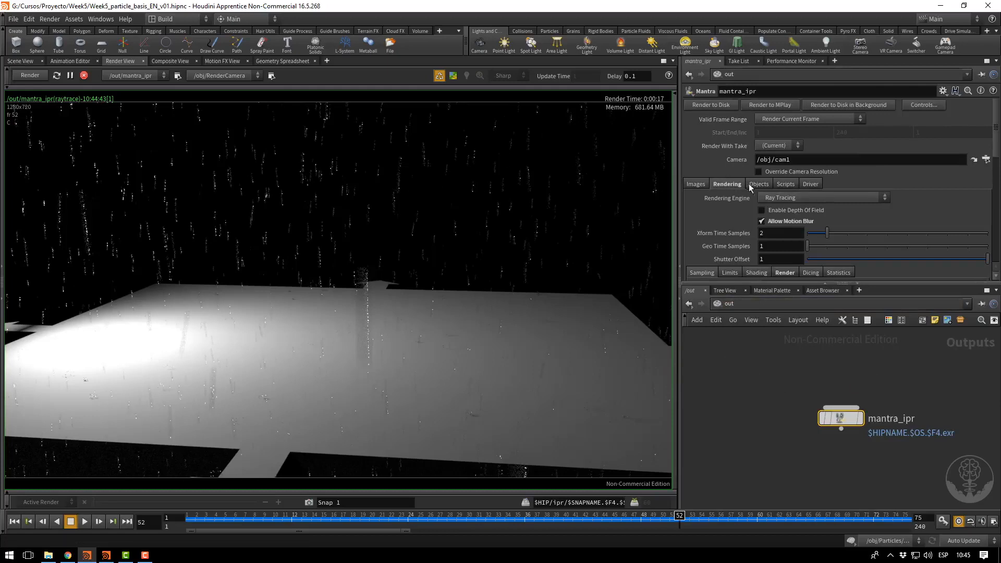
click(695, 185)
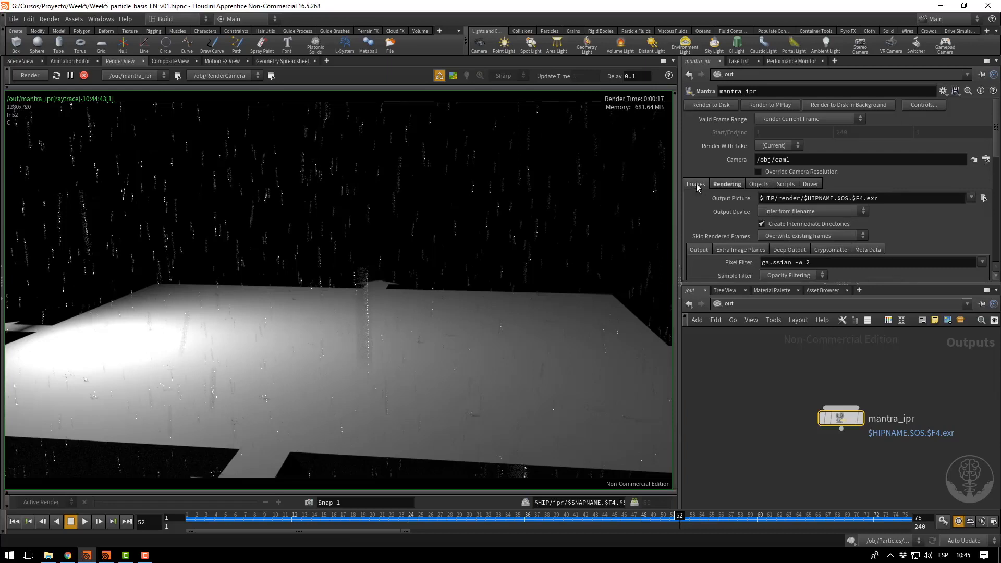
click(720, 183)
scroll(719, 195, down, 3)
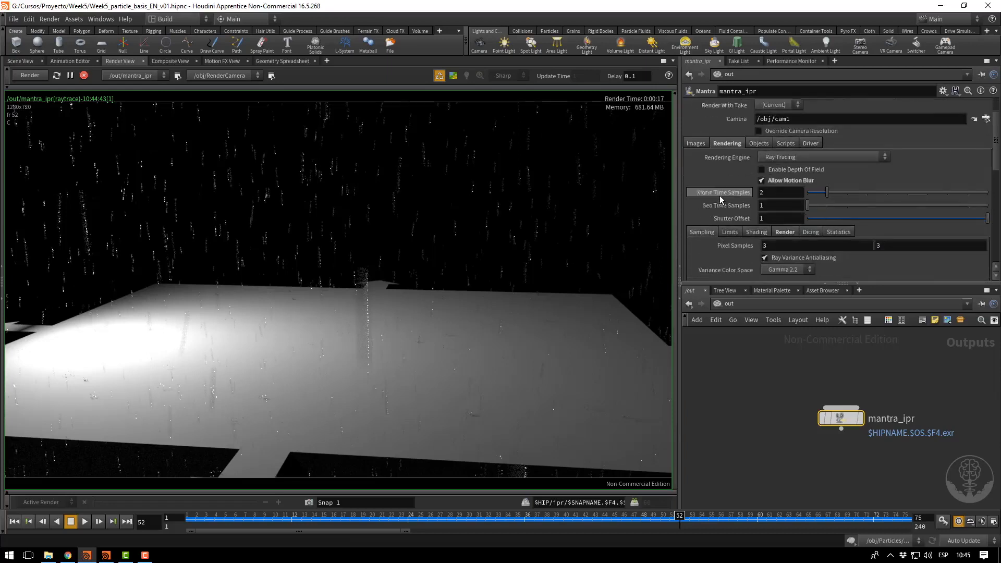
scroll(719, 197, down, 2)
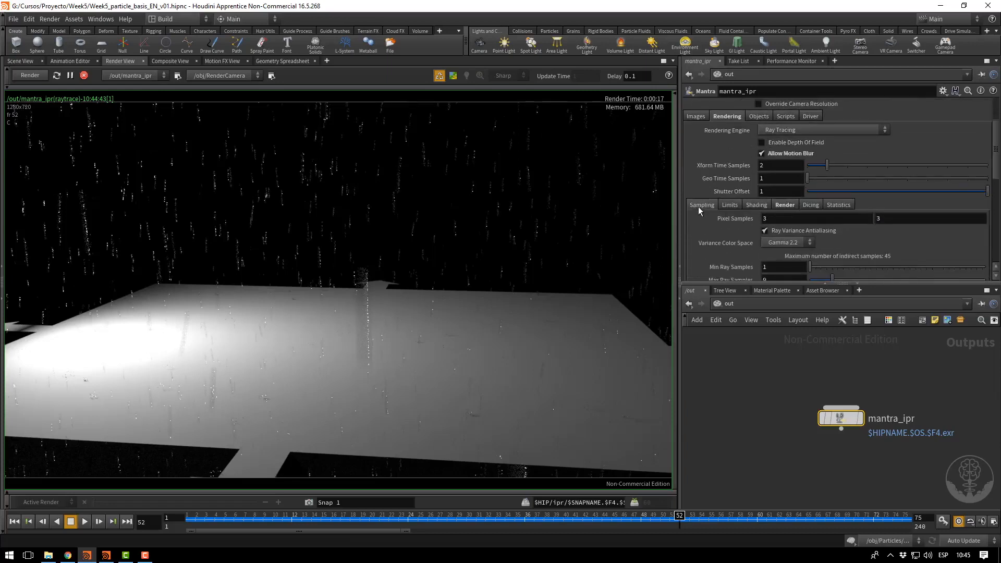
click(765, 218)
key(Tab)
text(8)
key(Return)
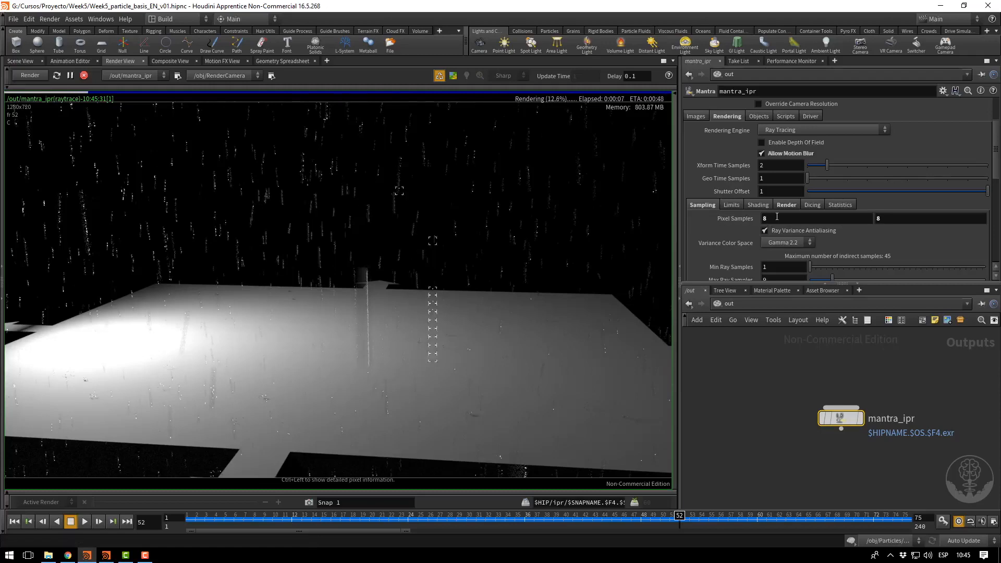
Set the pixel samples in mantra_ipr's rendering settings to 10 by 10.
mouse_move(728, 221)
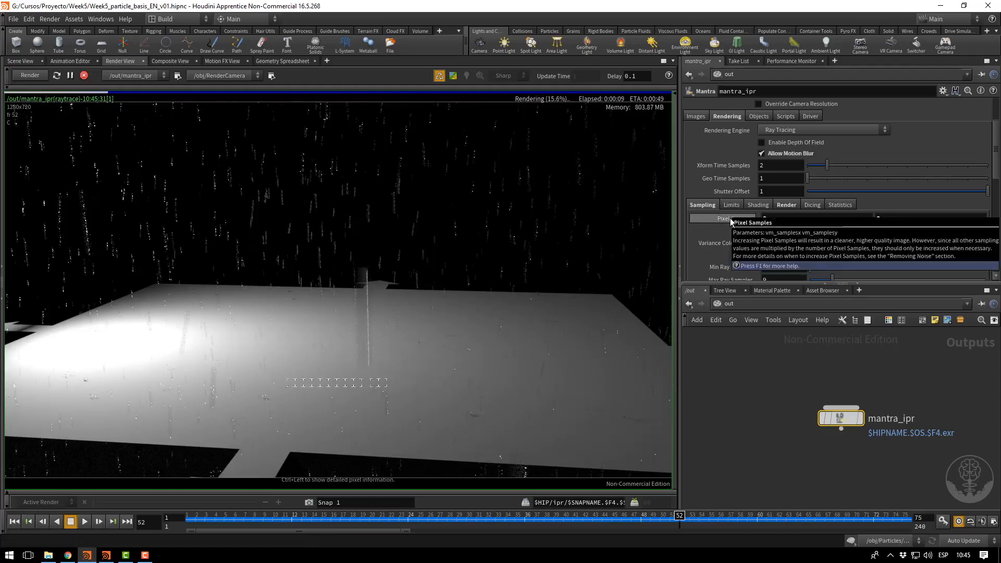
mouse_move(832, 226)
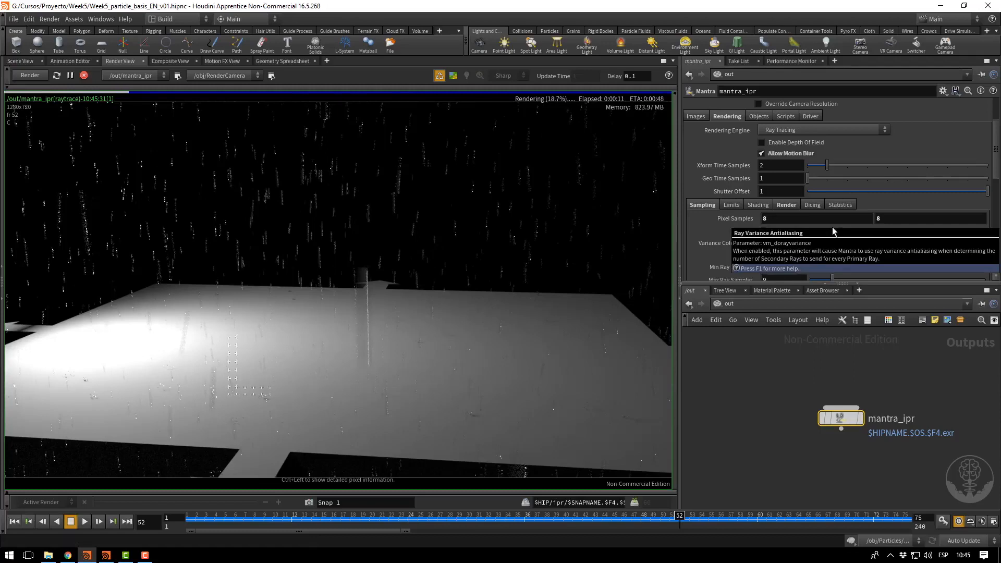
drag(797, 218, 698, 218)
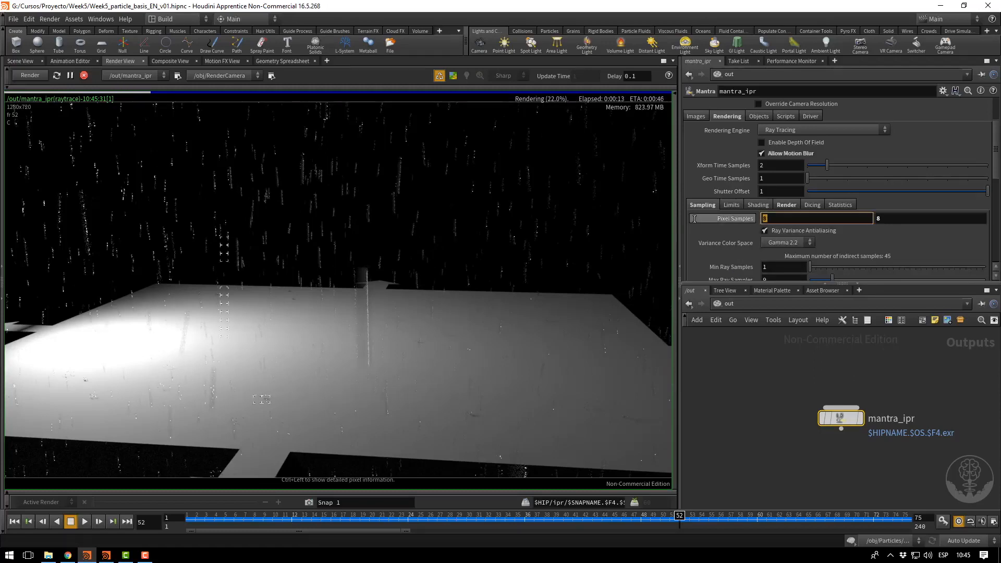
text(10)
key(Return)
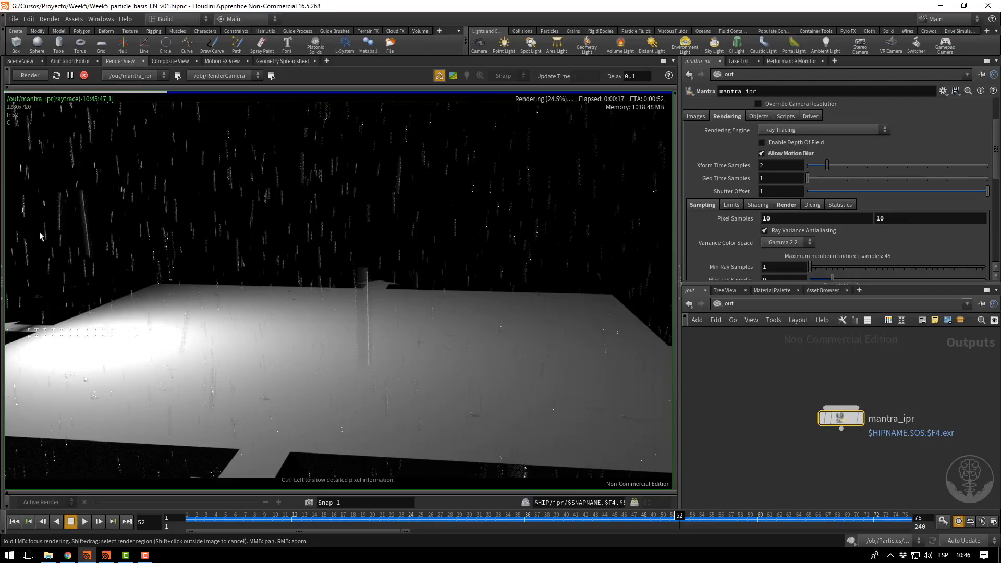
Set the glass material's roughness to 0.5 in the mat network, and return to the object network.
click(726, 305)
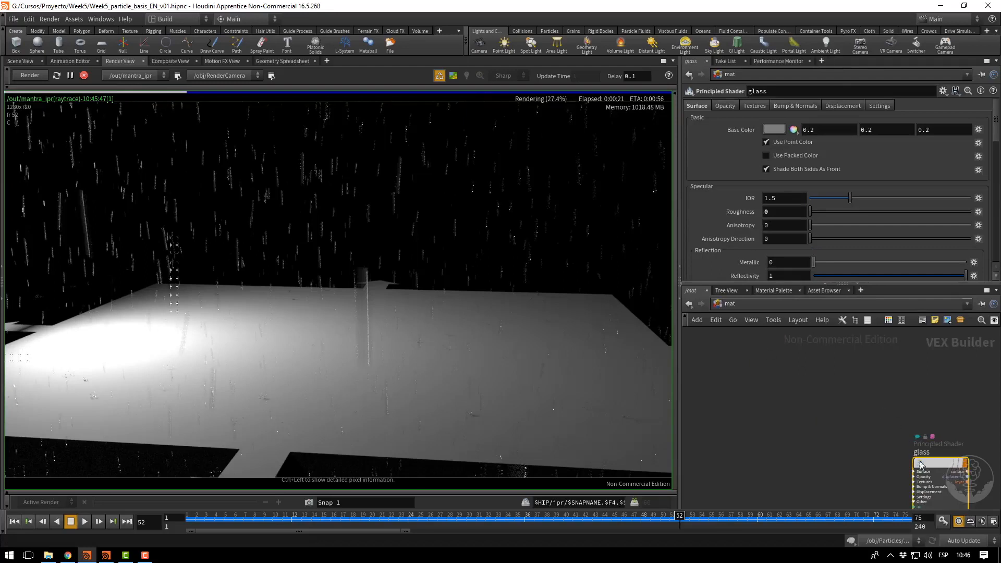
key(h)
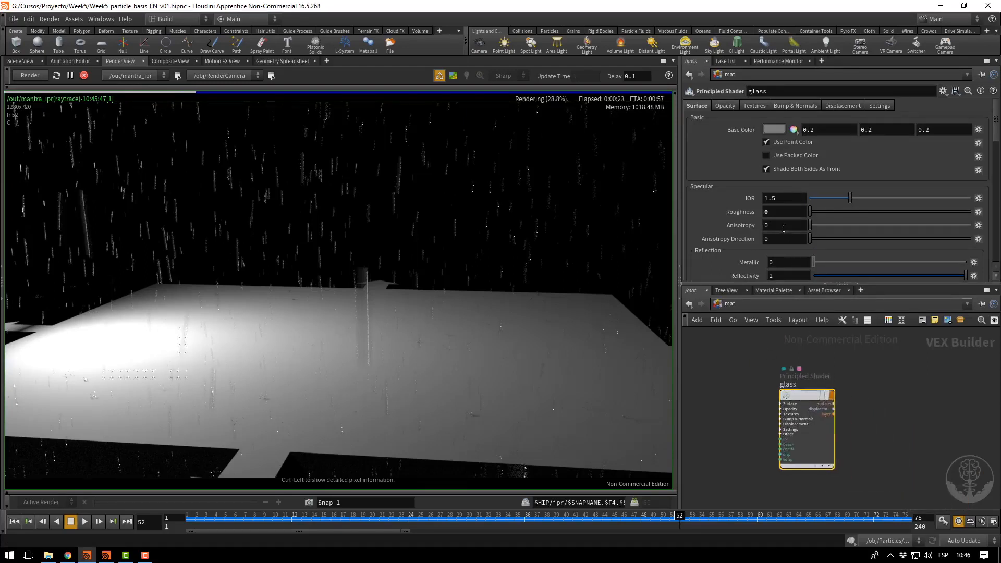
mouse_move(712, 212)
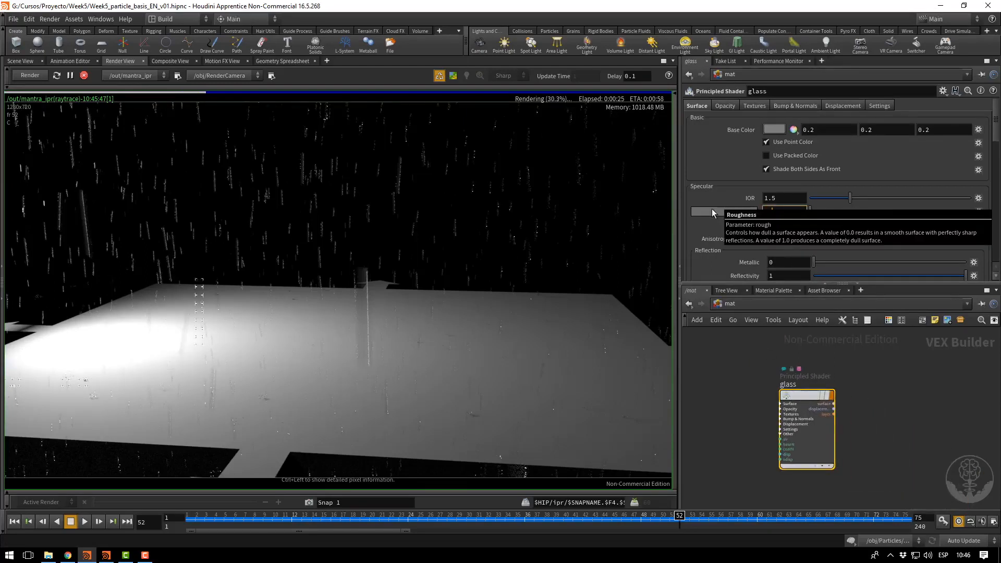
text(5)
key(Return)
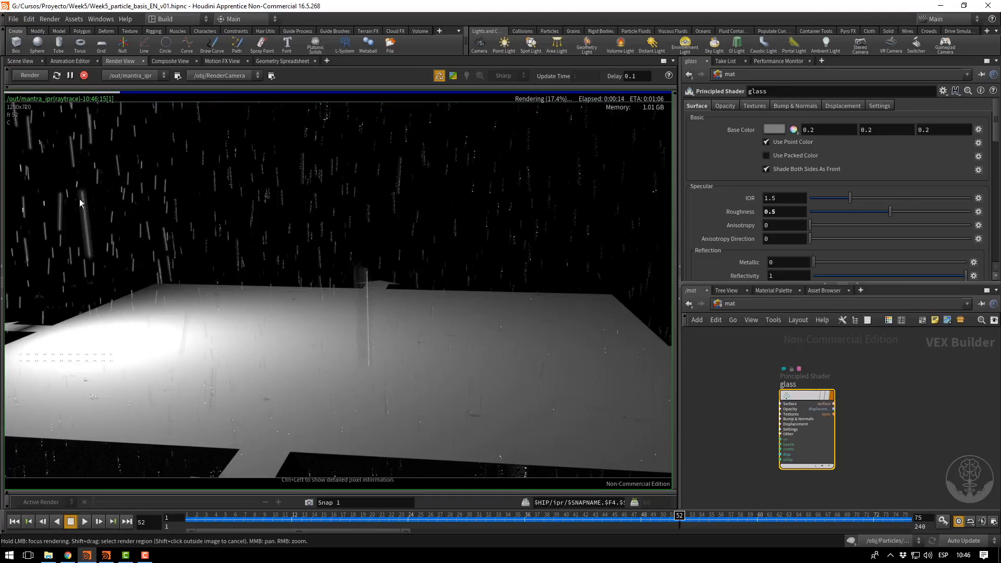
click(728, 304)
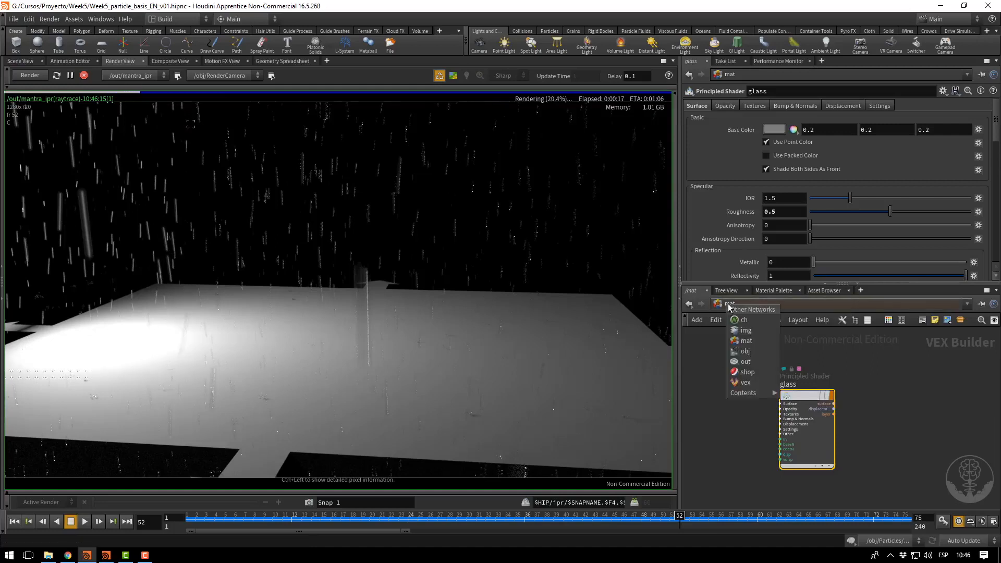
click(745, 352)
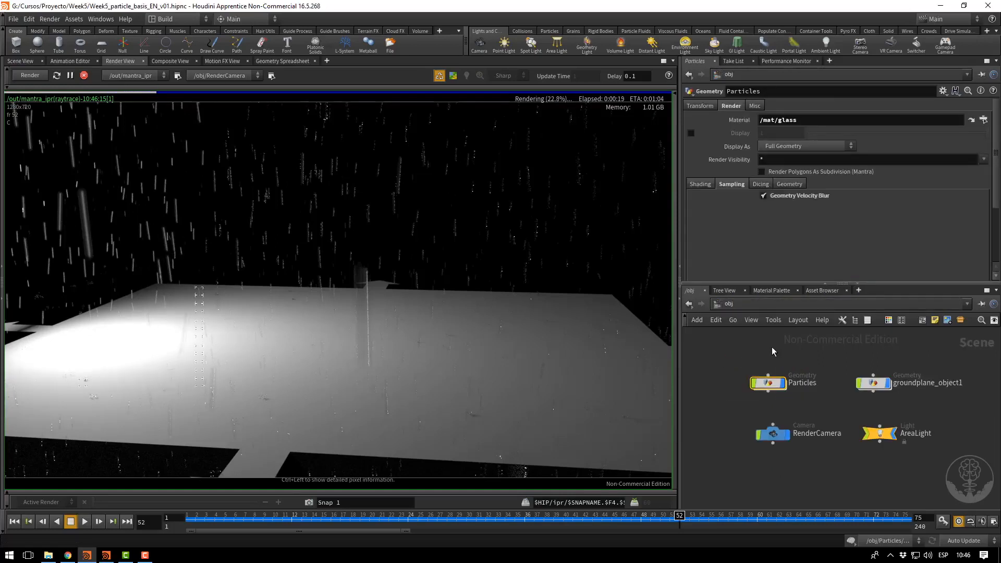
Set RenderCamera's shutter time to 0.1 in its sampling settings.
click(772, 433)
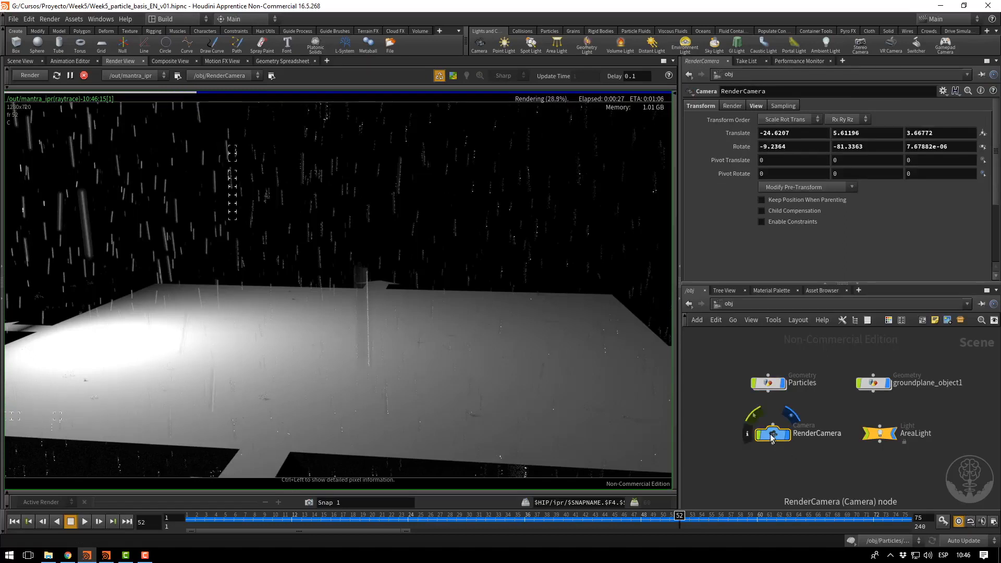
click(780, 105)
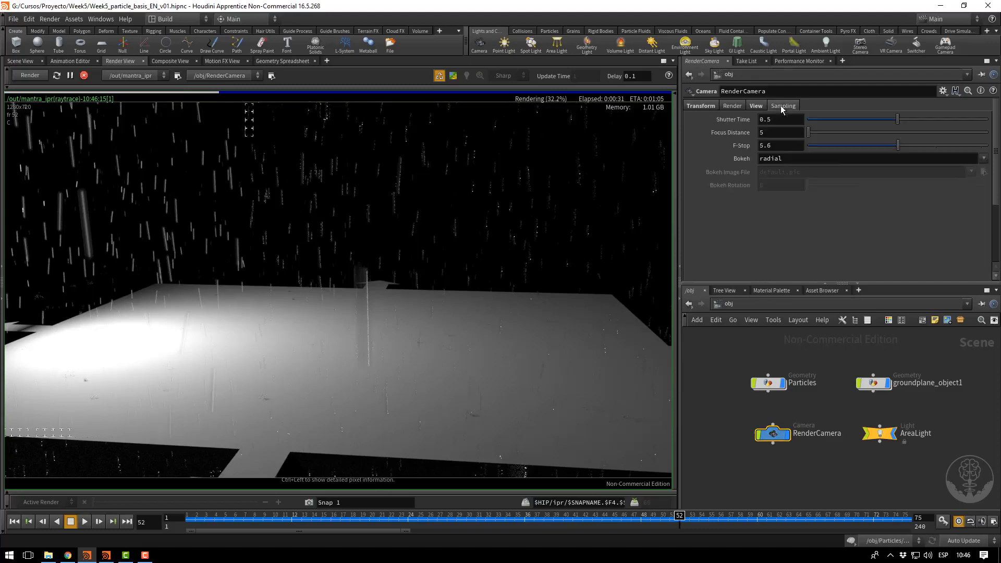
drag(778, 120, 705, 123)
text(0.1)
key(Return)
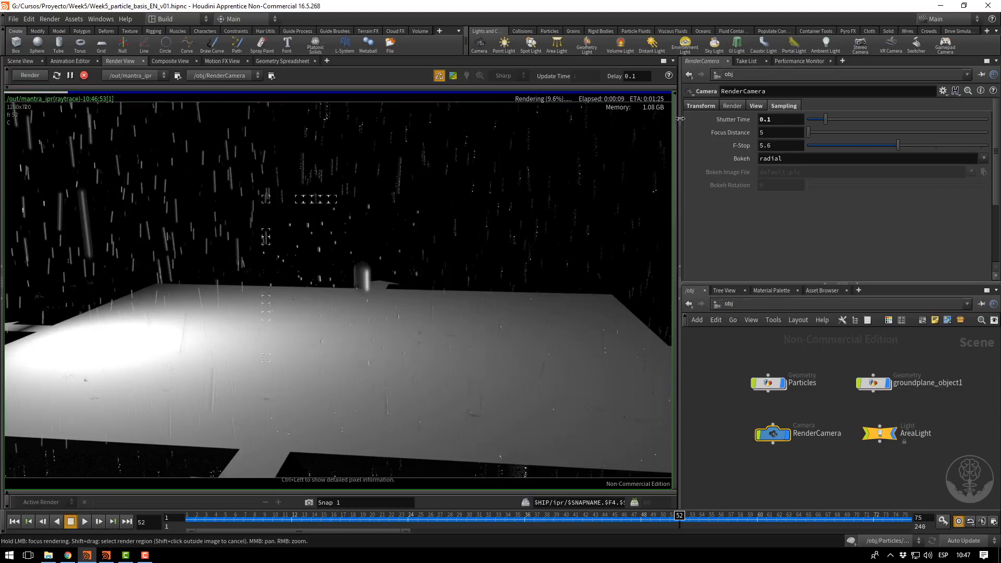
Set RenderCamera's shutter time to 0.25.
drag(772, 120, 687, 115)
text(0.25)
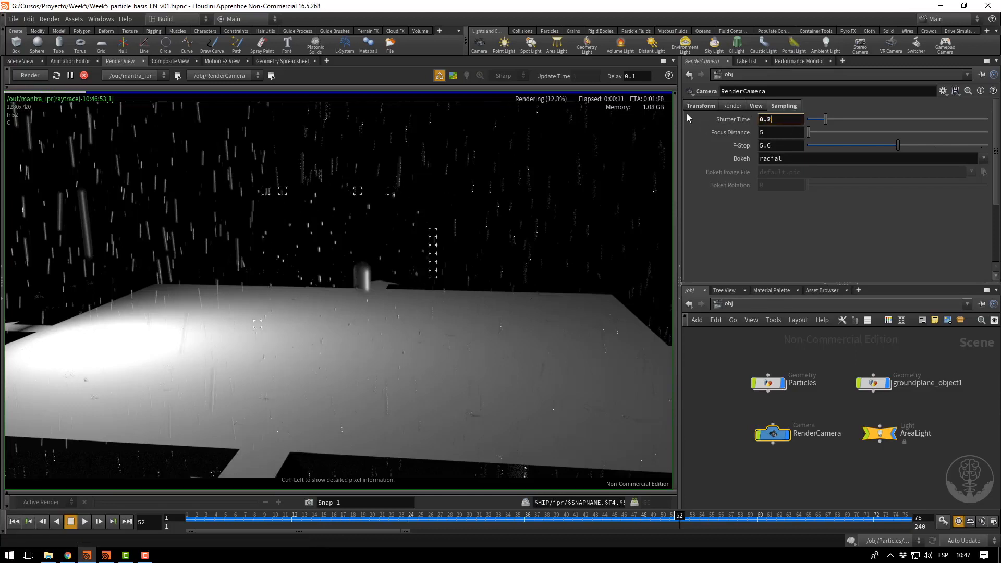
key(Return)
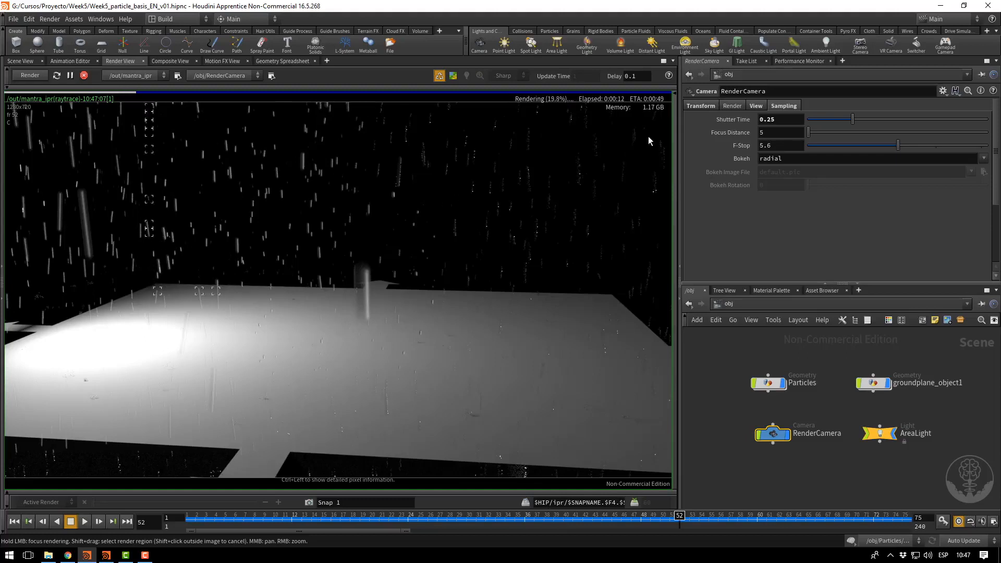
Set RenderCamera's shutter time to 0.5.
drag(787, 119, 729, 129)
text(0.5)
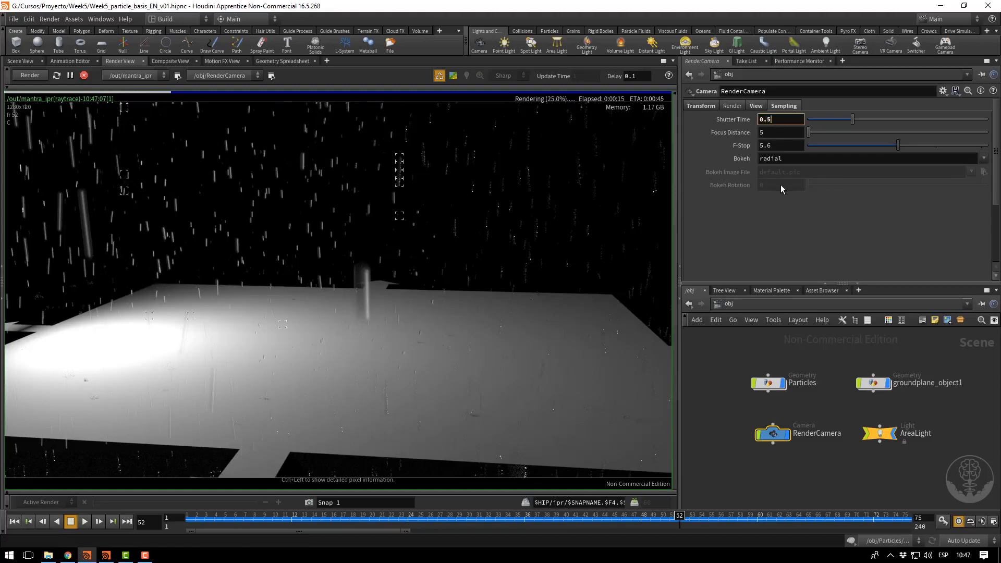
key(Return)
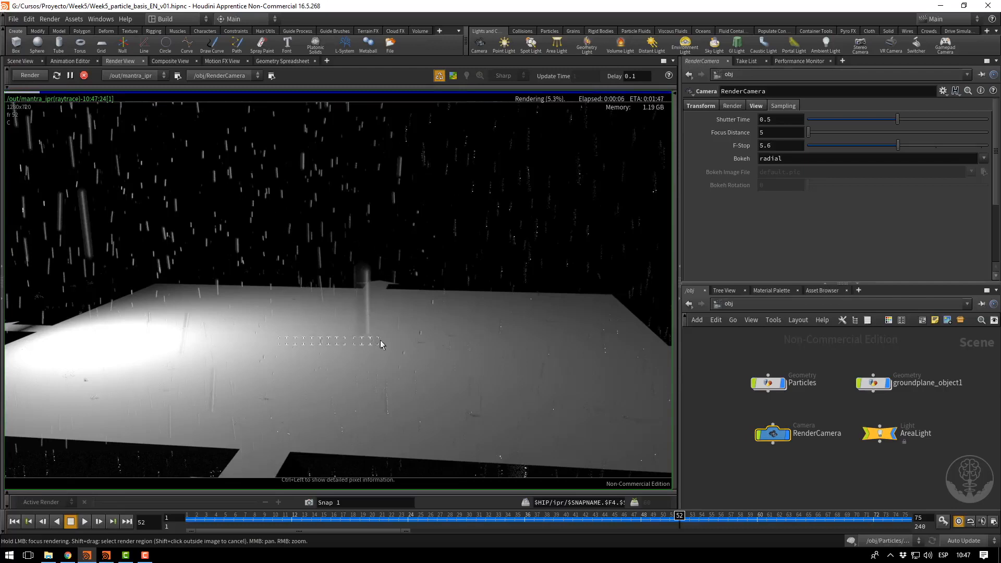
mouse_move(762, 387)
click(467, 405)
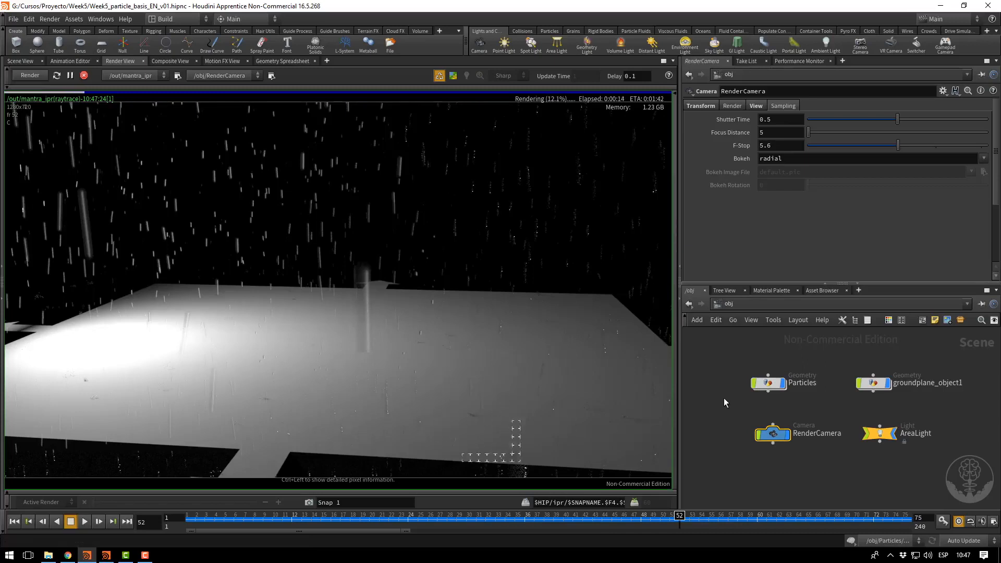
Set the pixel samples of the mantra_ipr output node to 5 by 5.
click(729, 303)
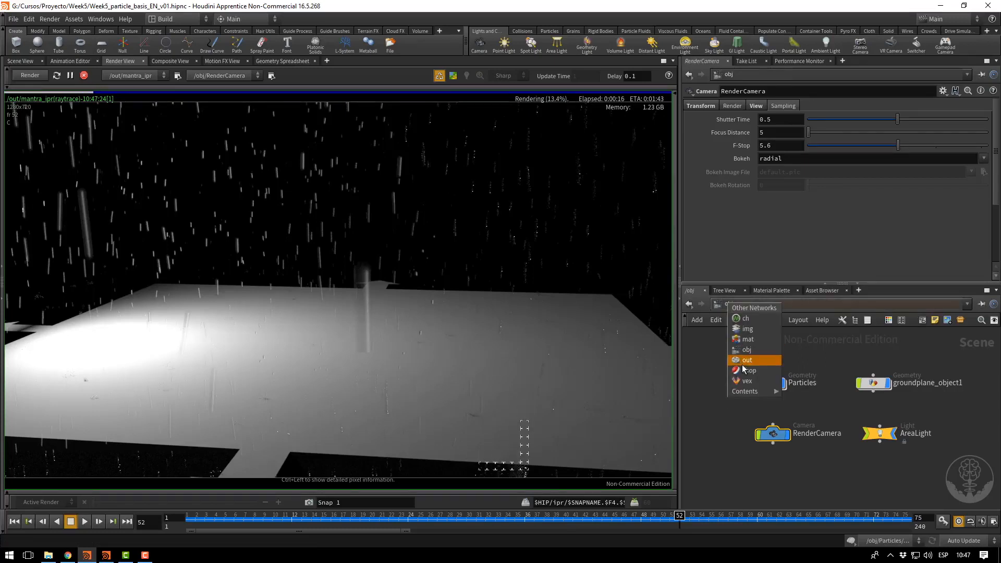
click(740, 357)
click(767, 221)
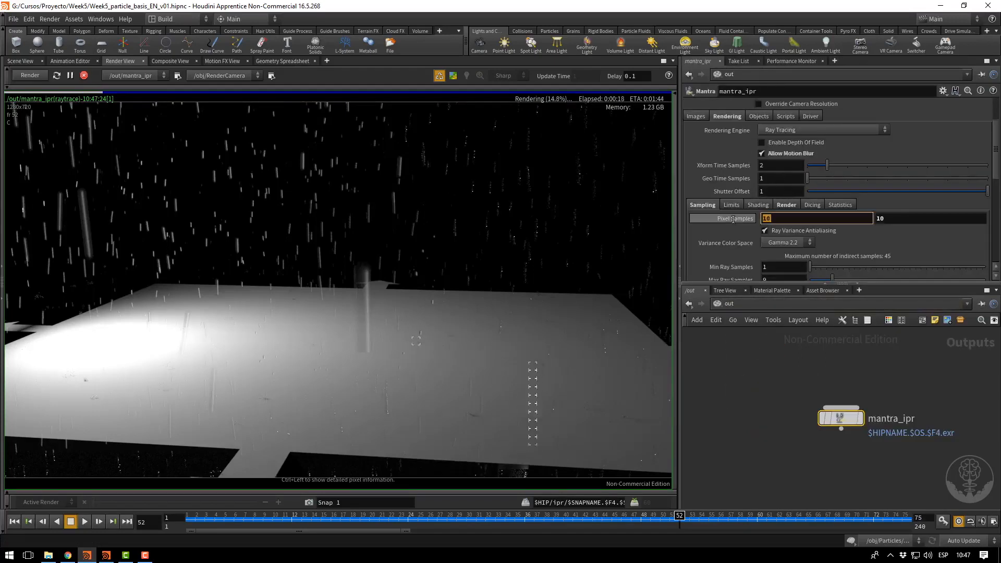
text(5)
key(Tab)
text(5)
key(Return)
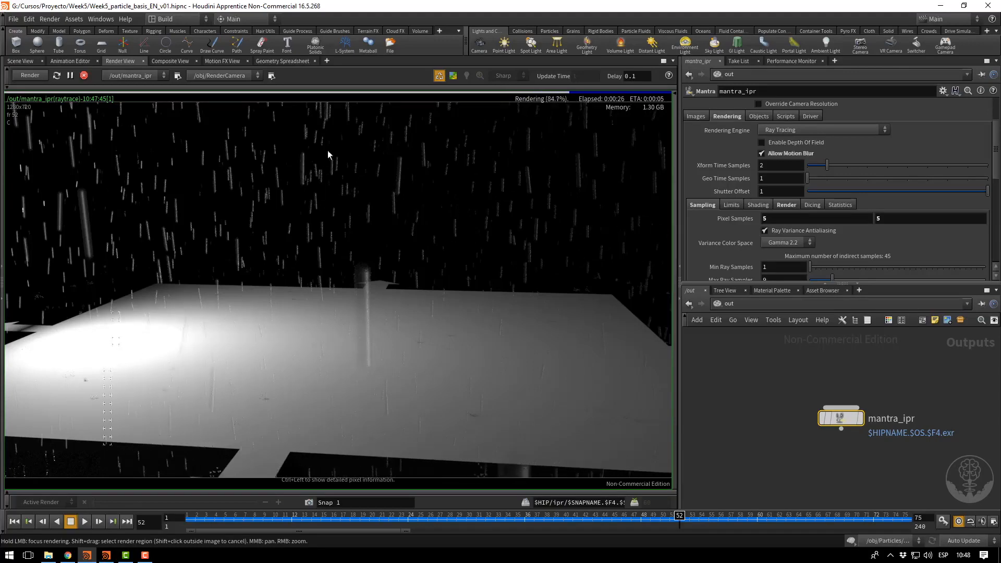
Turn off the display of groundplane_object1 in the object network and stop the running render.
click(733, 305)
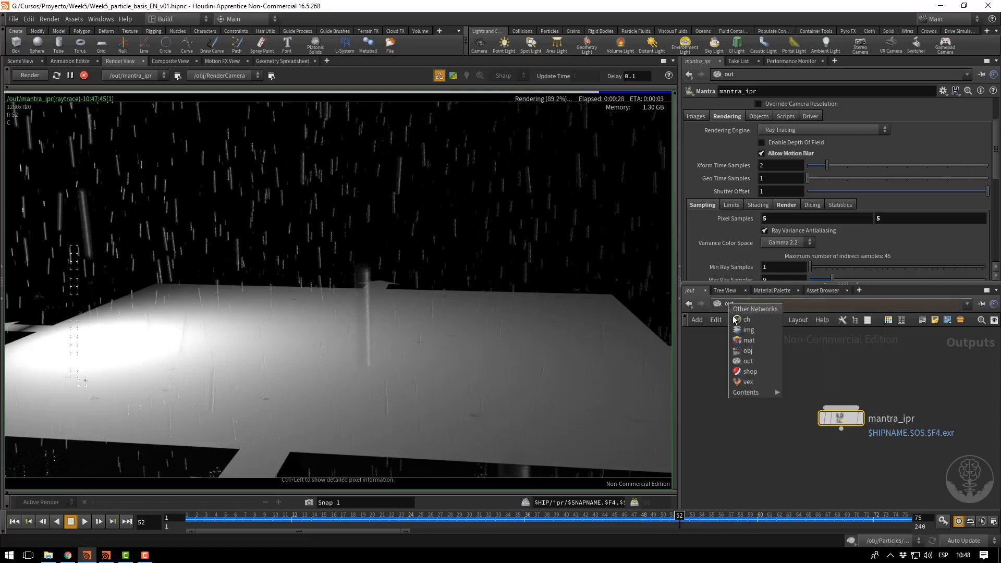
click(743, 359)
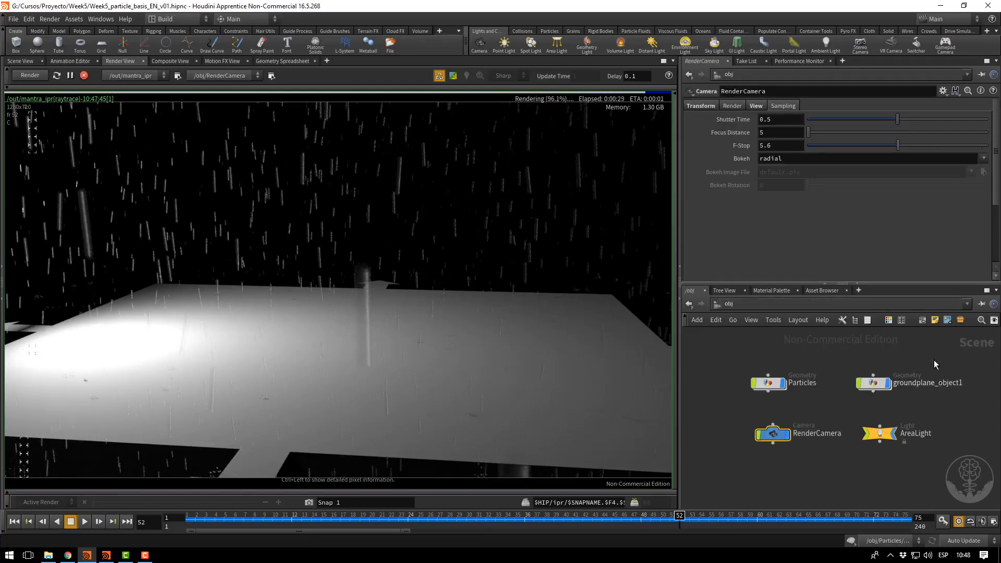
drag(938, 356, 828, 409)
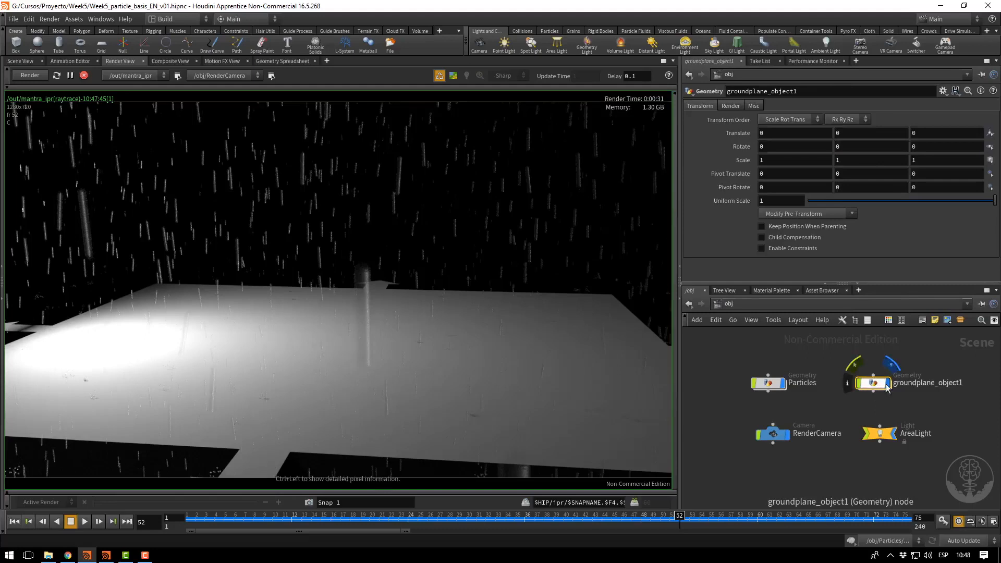
click(888, 386)
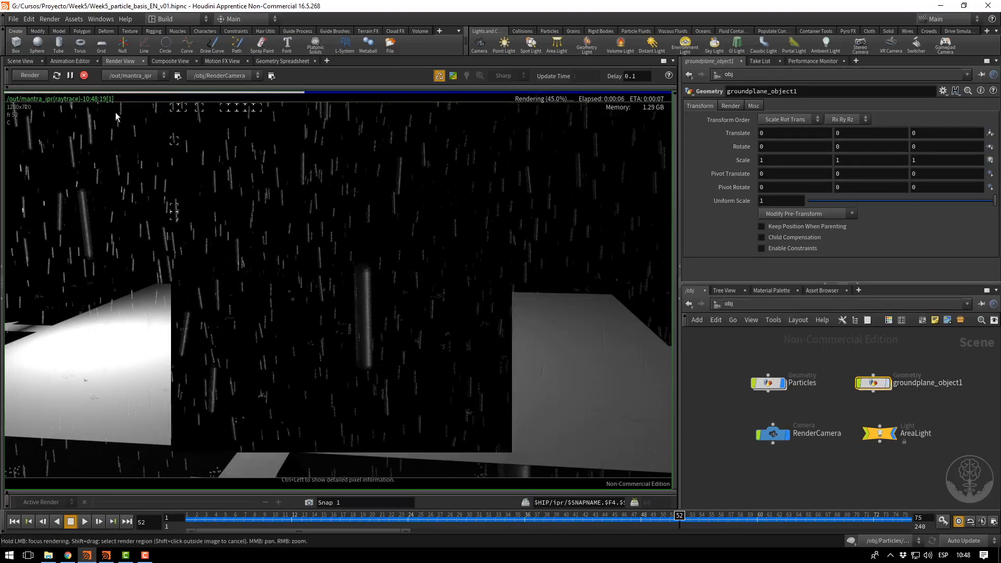
click(84, 76)
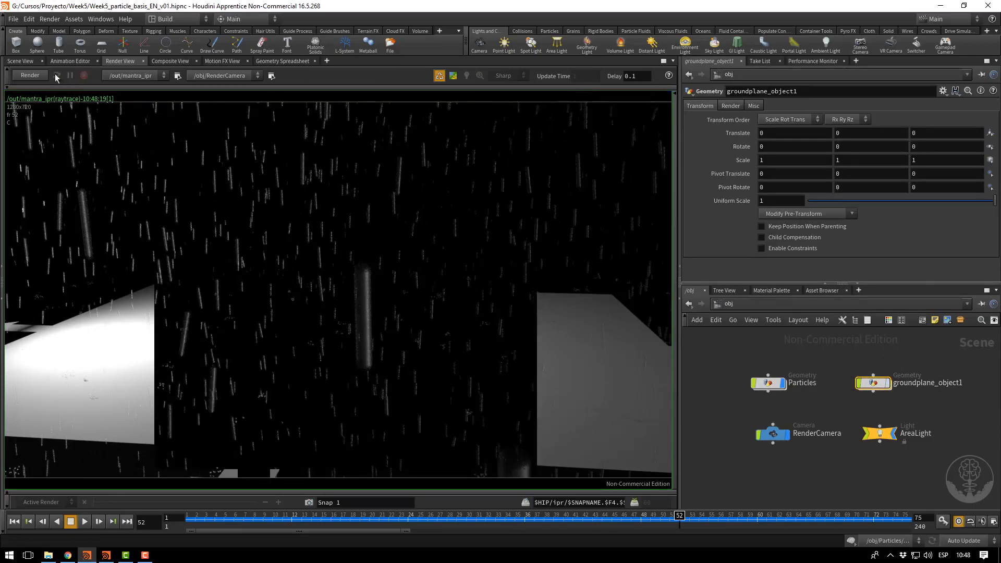
Lock RenderCamera to the scene view so that view navigation moves the camera.
click(19, 61)
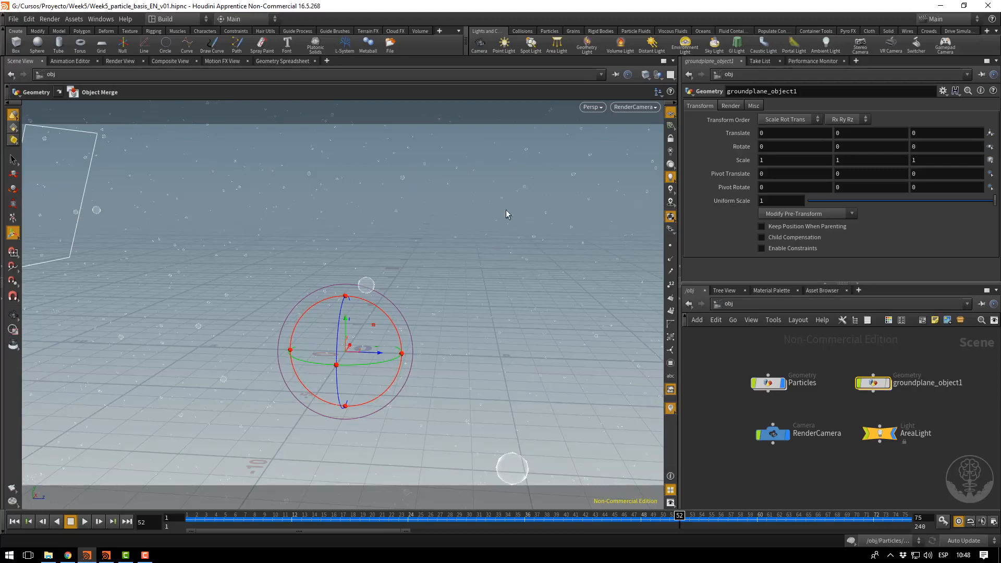
click(670, 138)
click(120, 61)
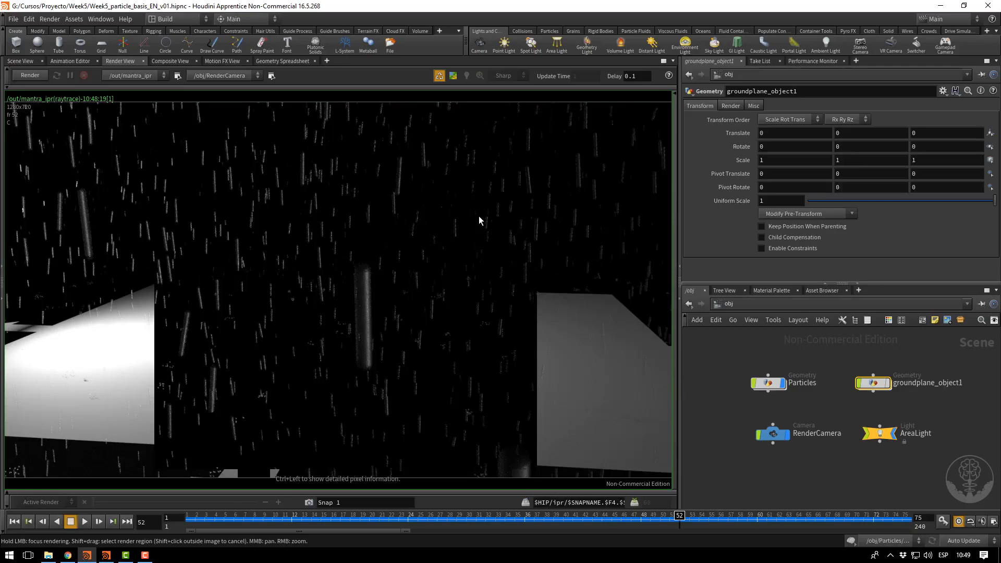
click(30, 61)
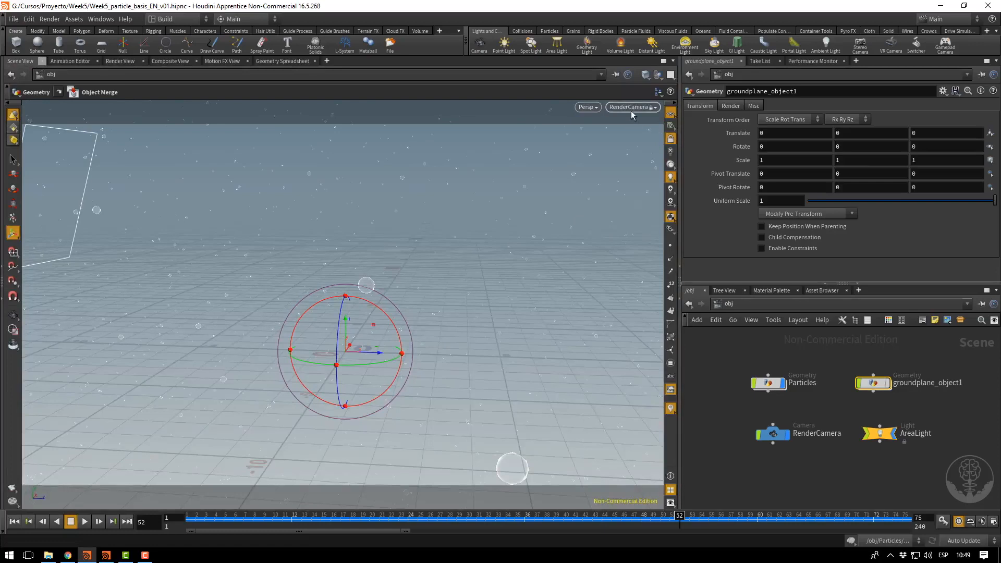
Select RenderCamera and load $HIP/tex/KC_Clips.0.jpg as its background image in the view settings.
click(731, 106)
click(699, 105)
click(629, 107)
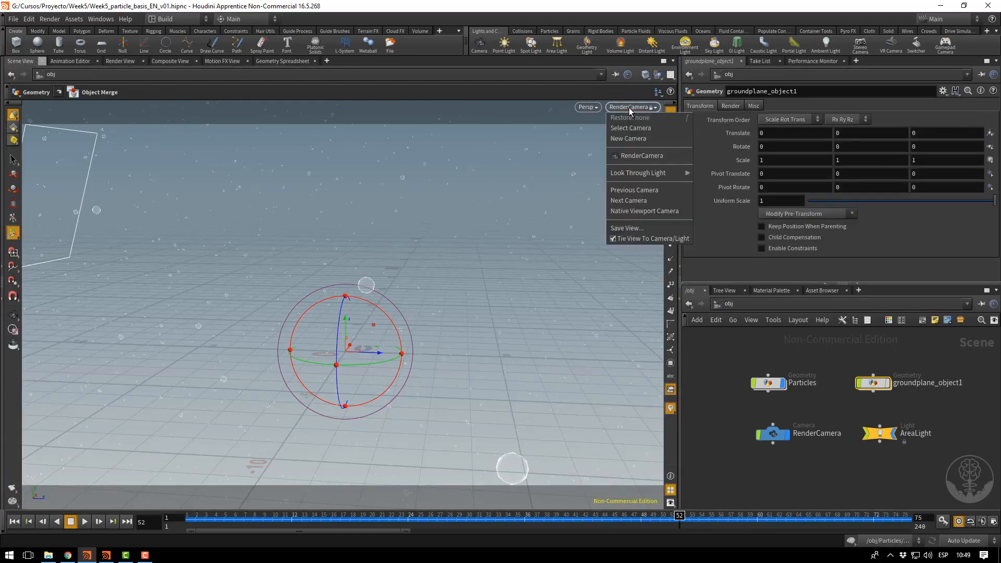
click(632, 128)
drag(721, 390, 806, 456)
click(724, 107)
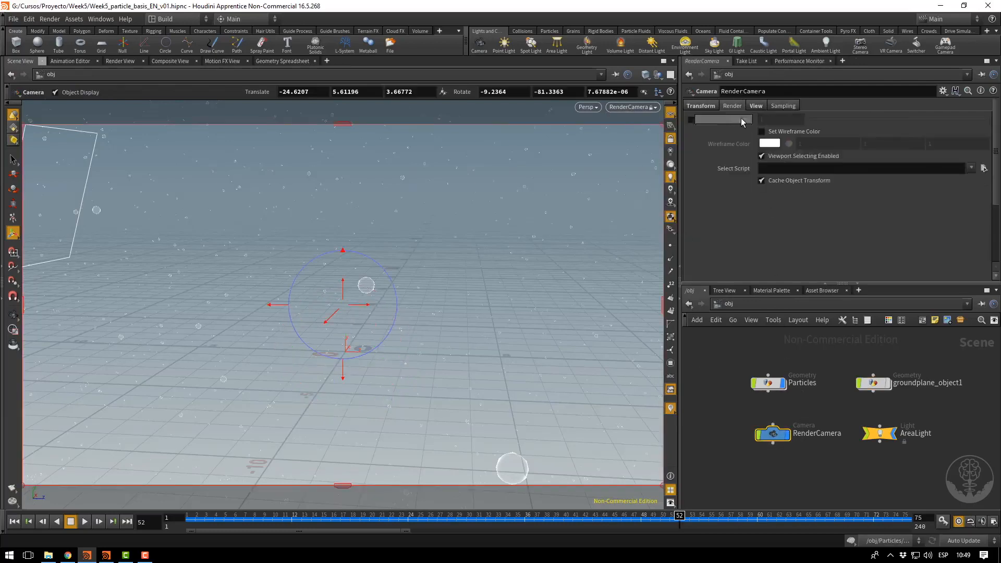
click(702, 108)
click(746, 107)
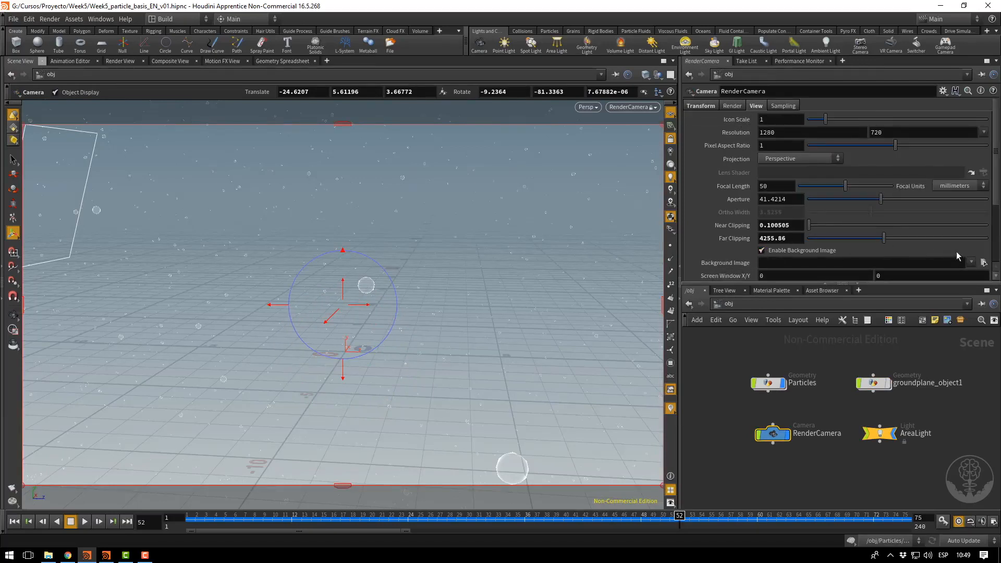
click(983, 262)
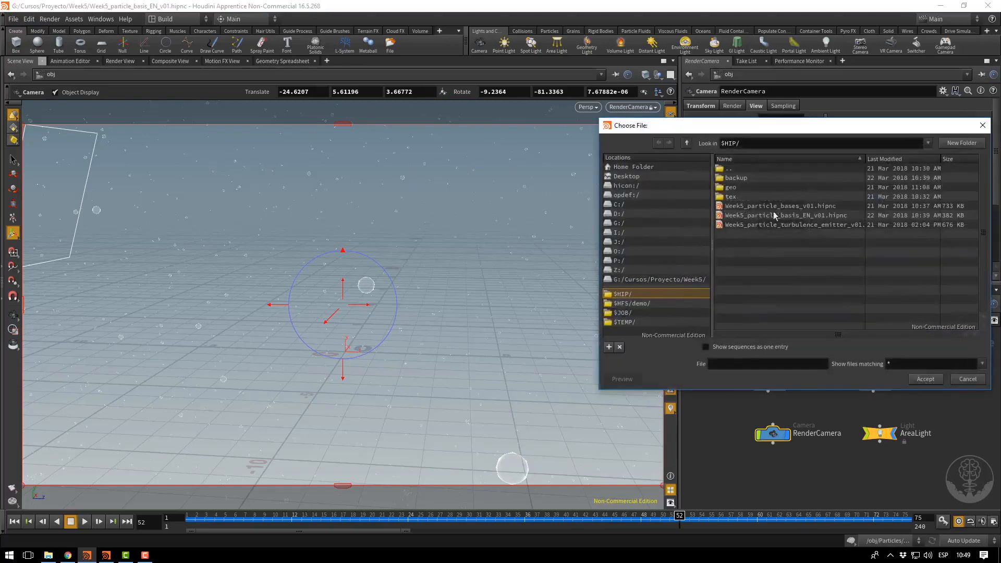
double_click(730, 197)
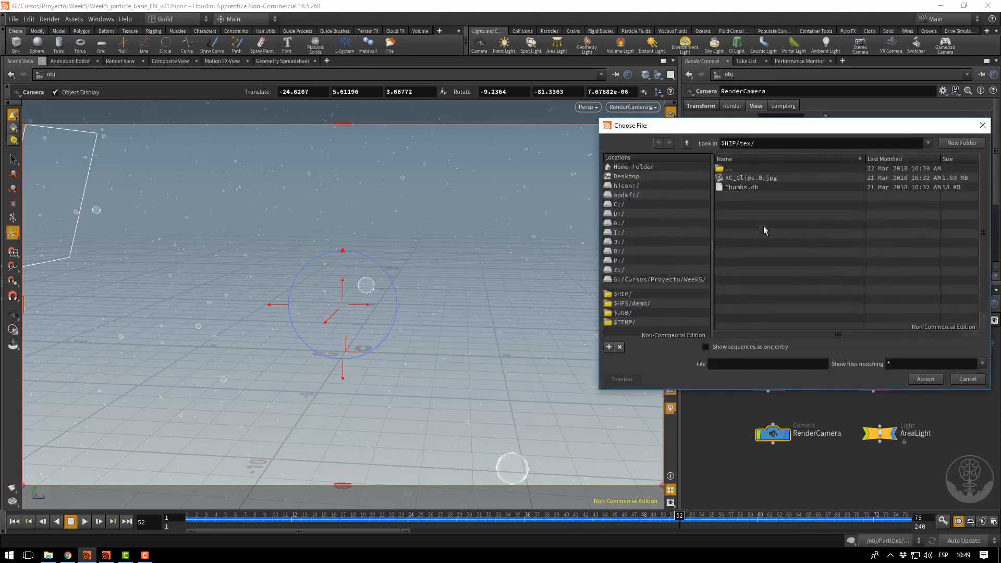
click(750, 178)
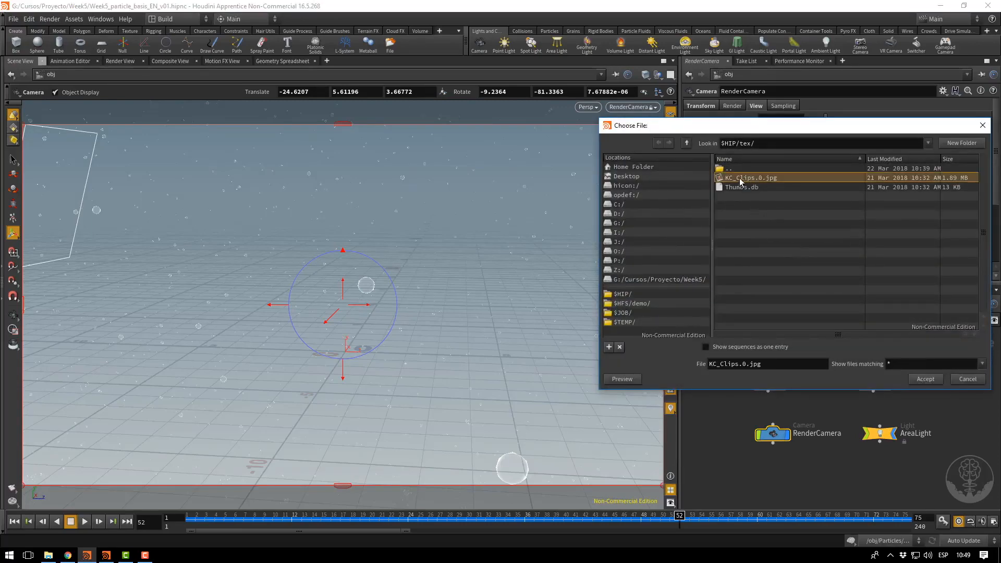
click(925, 380)
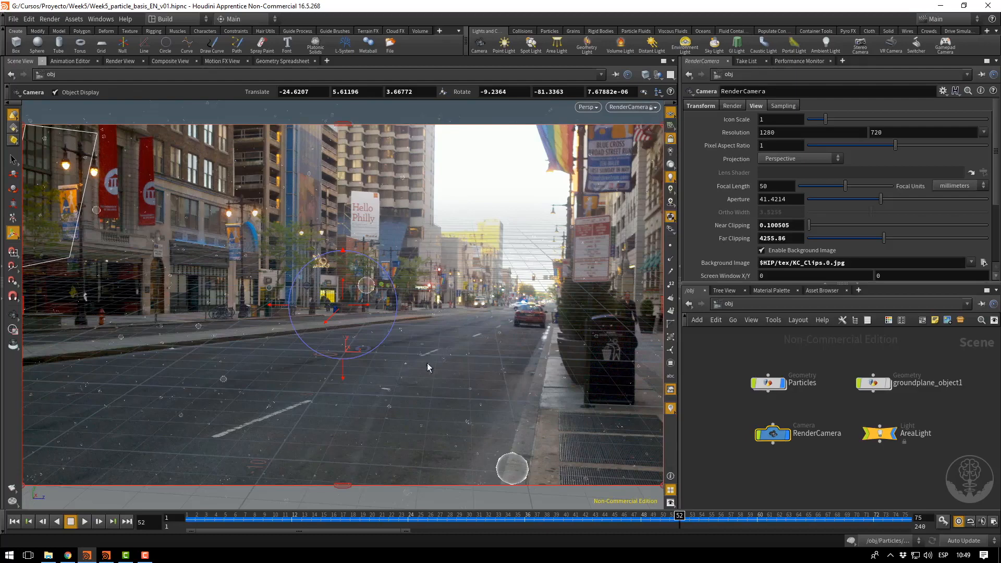
Reposition the locked RenderCamera so the ground grid follows the street's perspective in the background photo, and render the new view.
key(Escape)
mouse_move(343, 349)
mouse_down()
mouse_move(349, 373)
mouse_move(333, 378)
mouse_move(344, 365)
mouse_up()
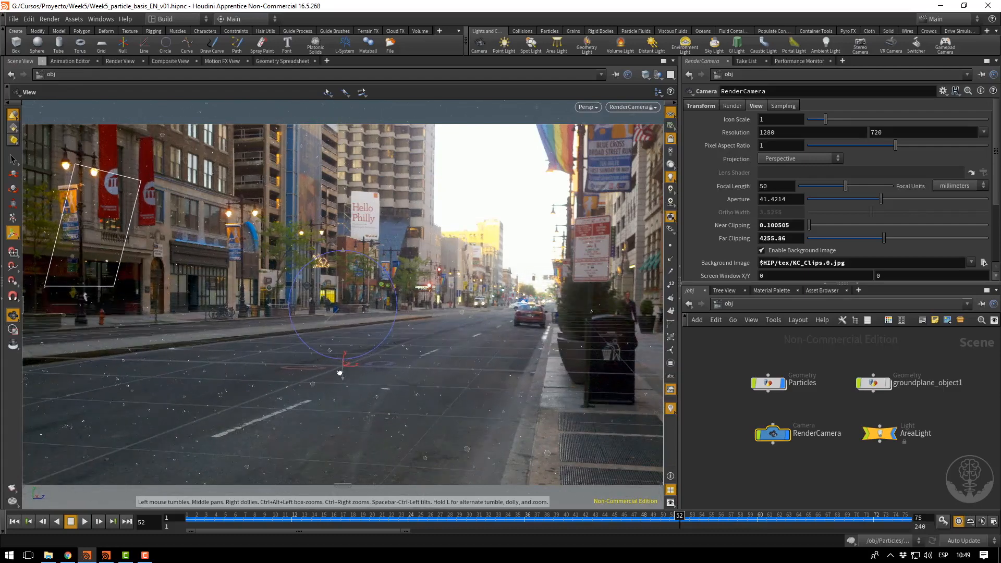
middle_drag(379, 348, 386, 350)
right_drag(386, 350, 379, 350)
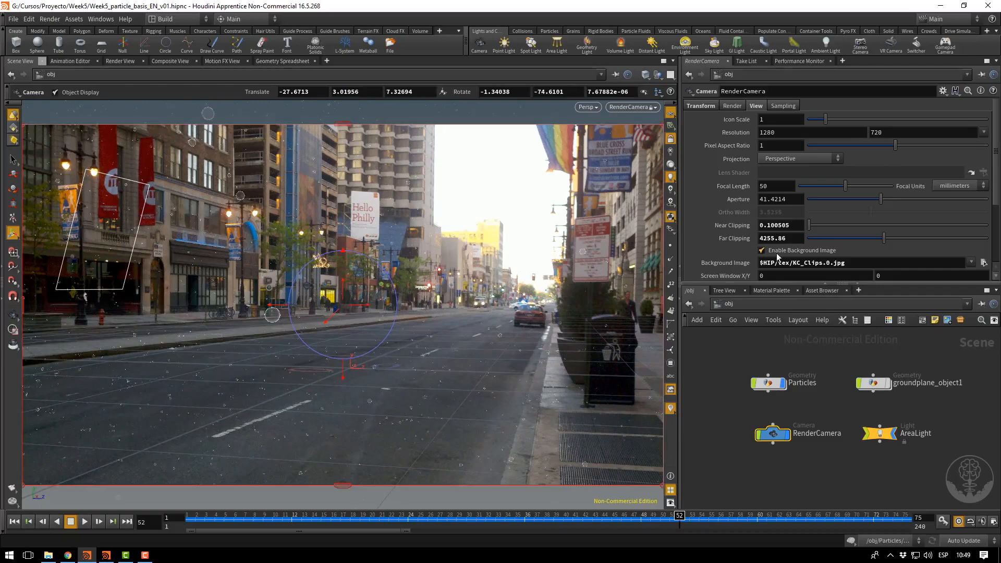
click(121, 61)
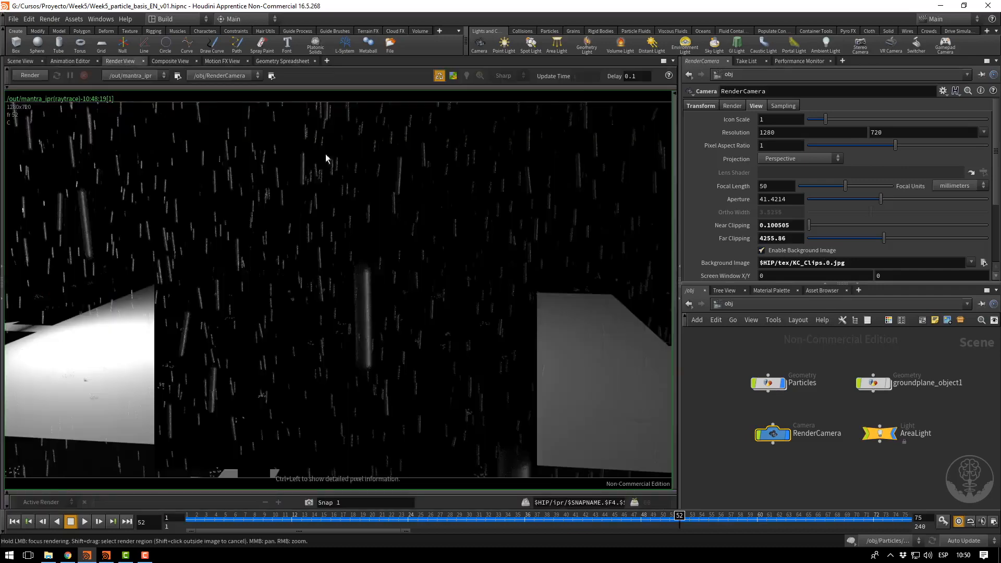
click(31, 76)
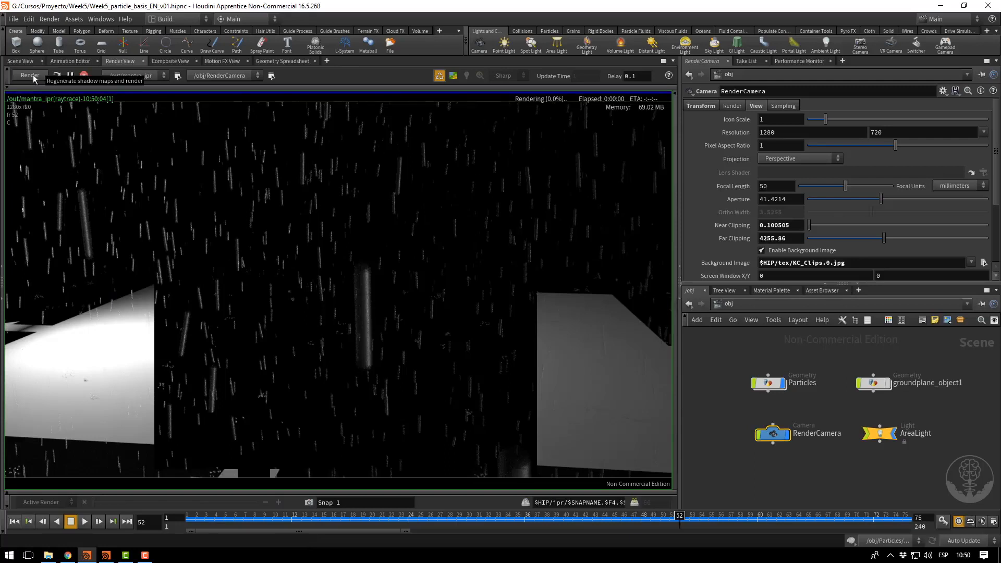
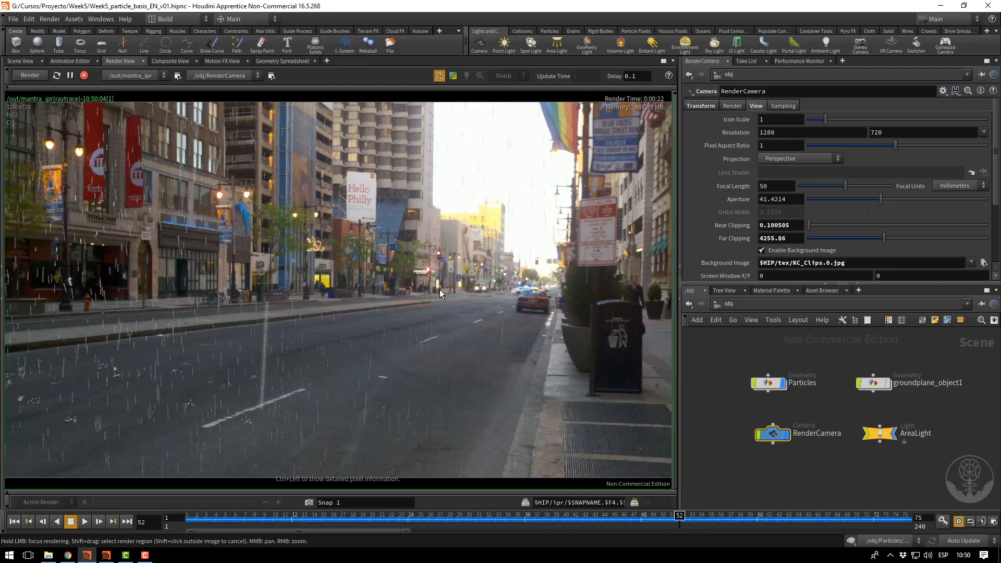
Compare the render's alpha channel with its color image over the street background to examine the rain and splashes.
key(a)
key(c)
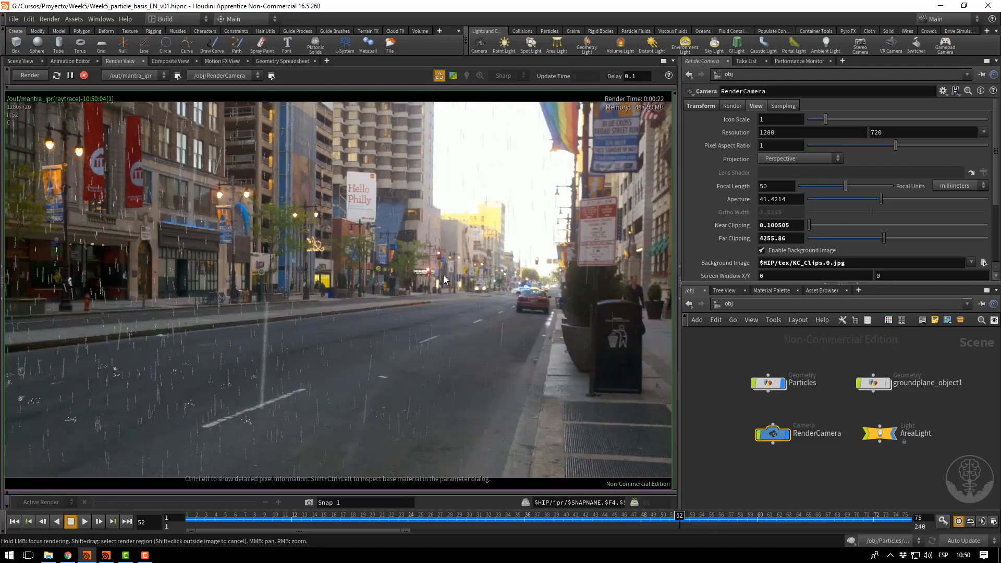
key(a)
key(c)
key(a)
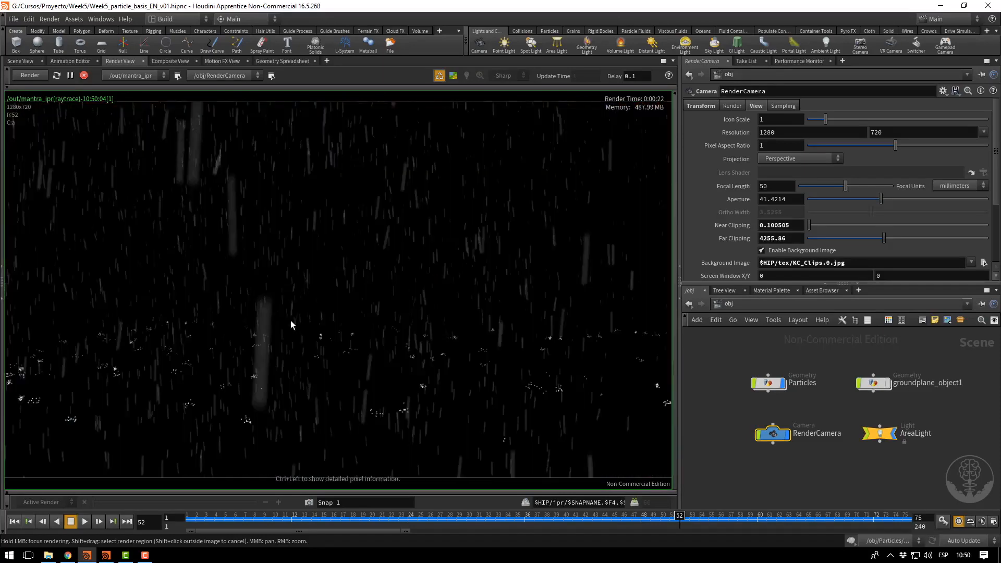
key(c)
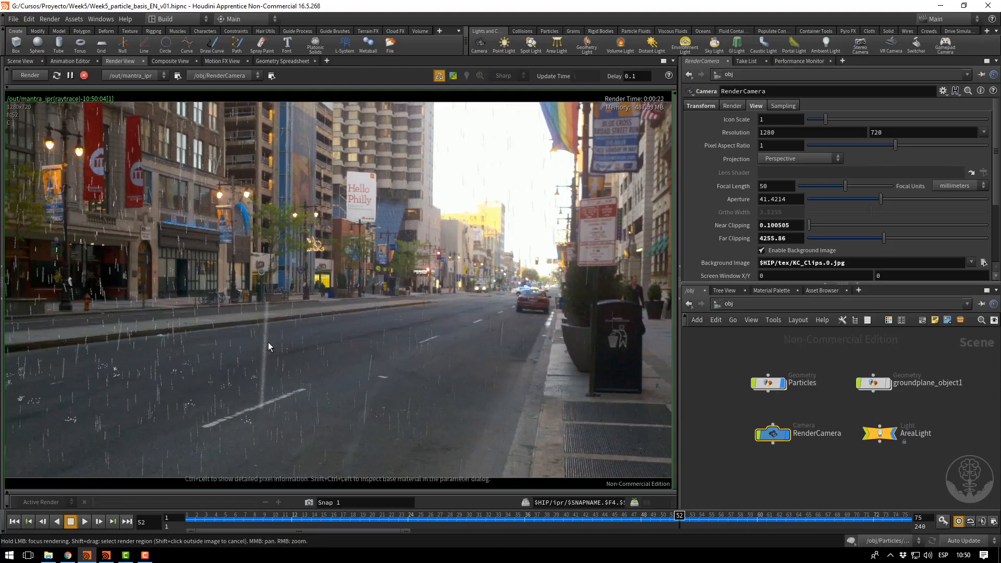
key(a)
key(a)
key(a)
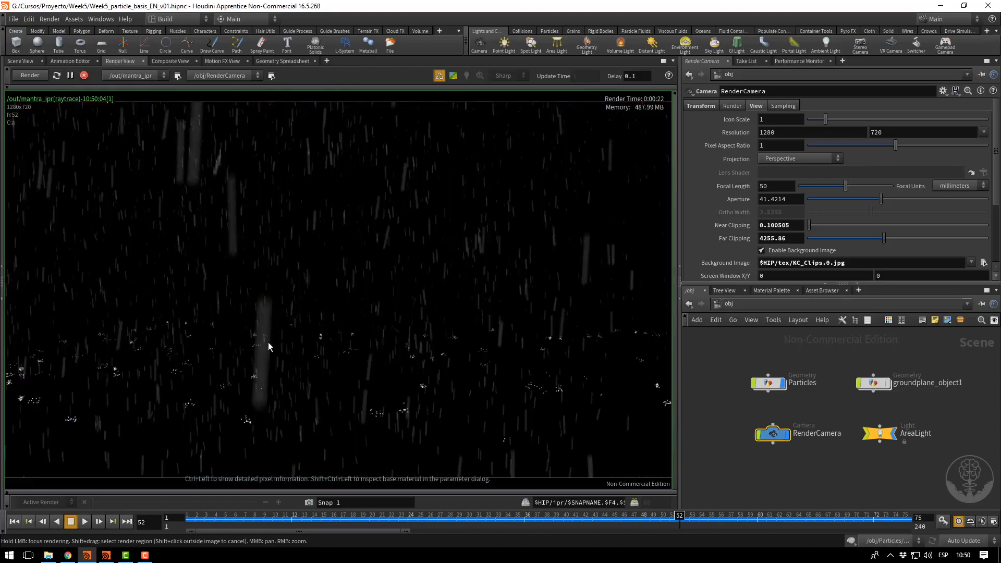
key(a)
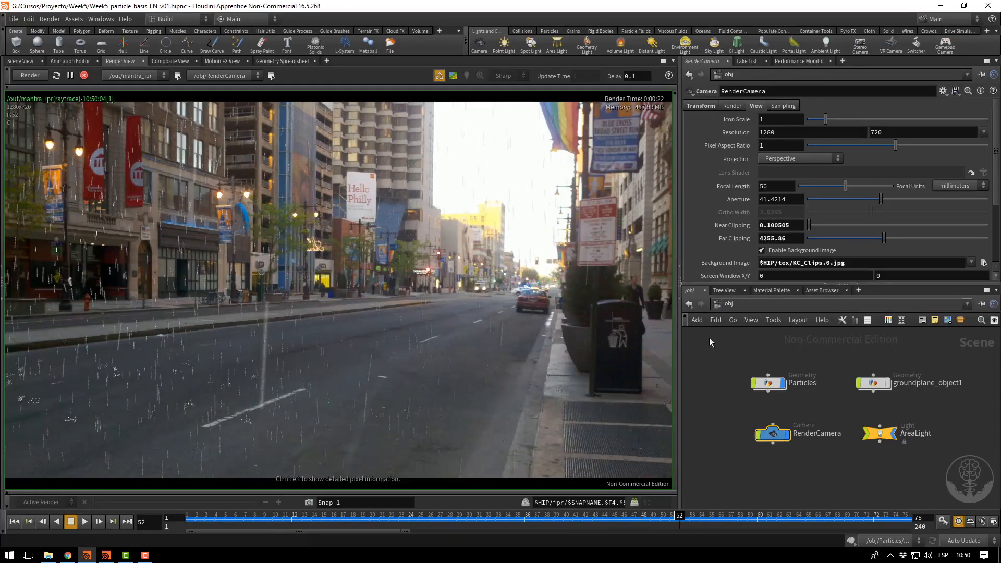
click(727, 306)
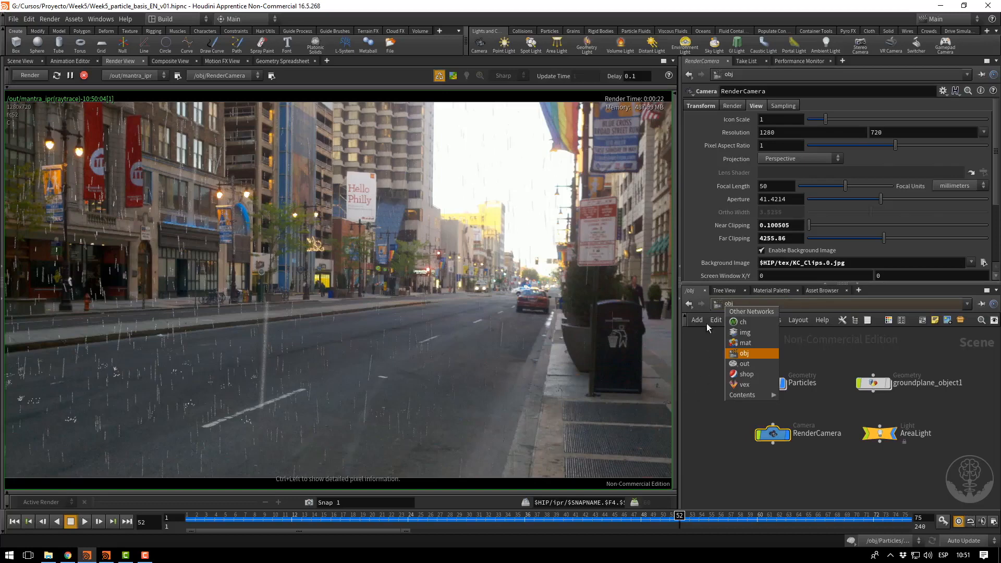
click(712, 358)
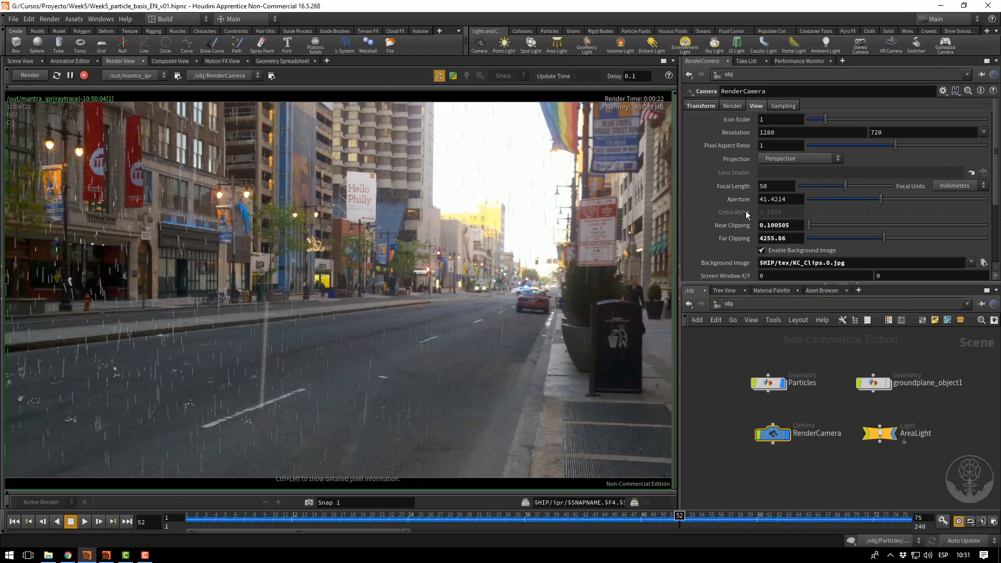
Disable the background image on RenderCamera, and stop the preview render to return to the scene view.
click(762, 251)
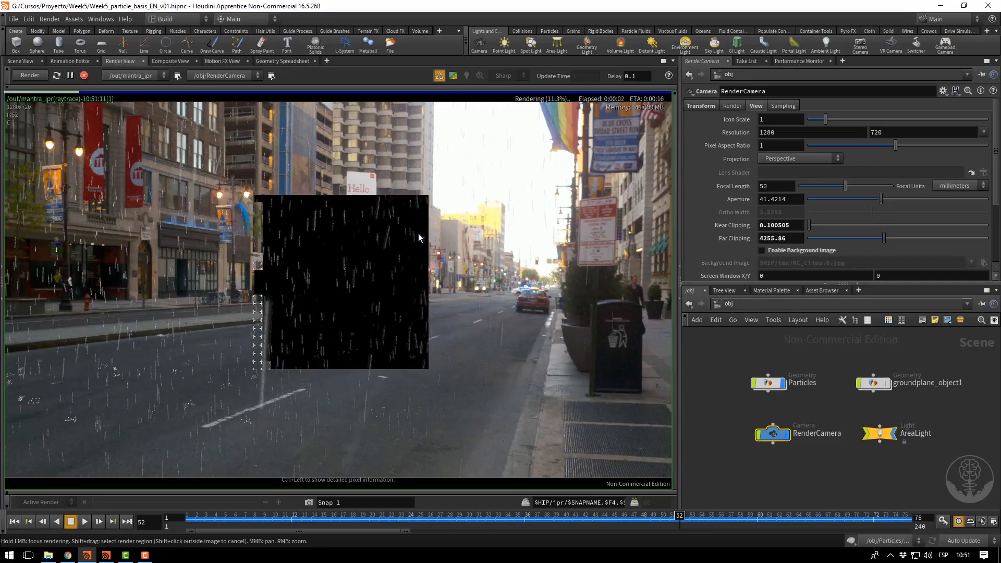
click(84, 75)
click(19, 61)
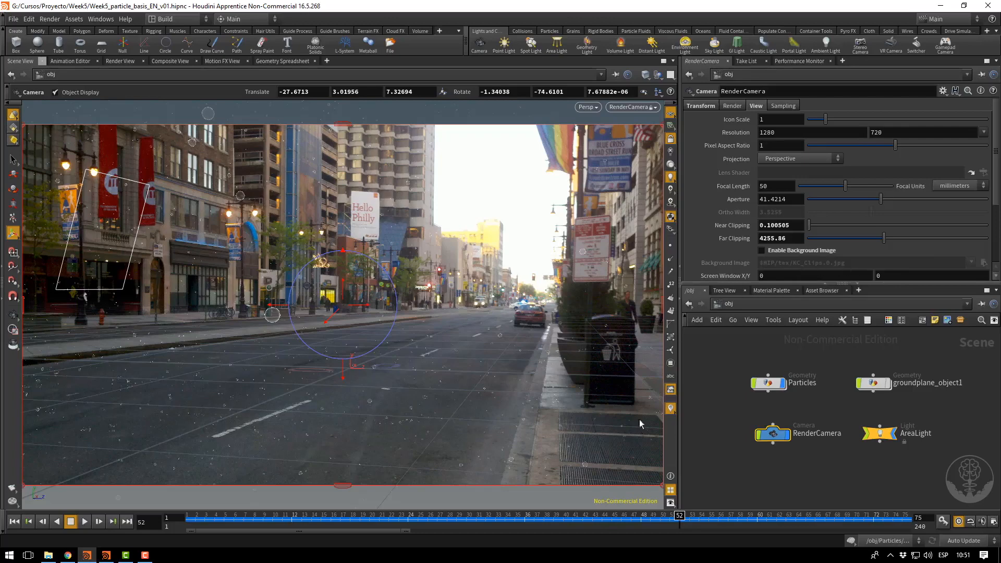
Compare the viewport with its background display off and on, leave it on, and save the scene file.
click(671, 393)
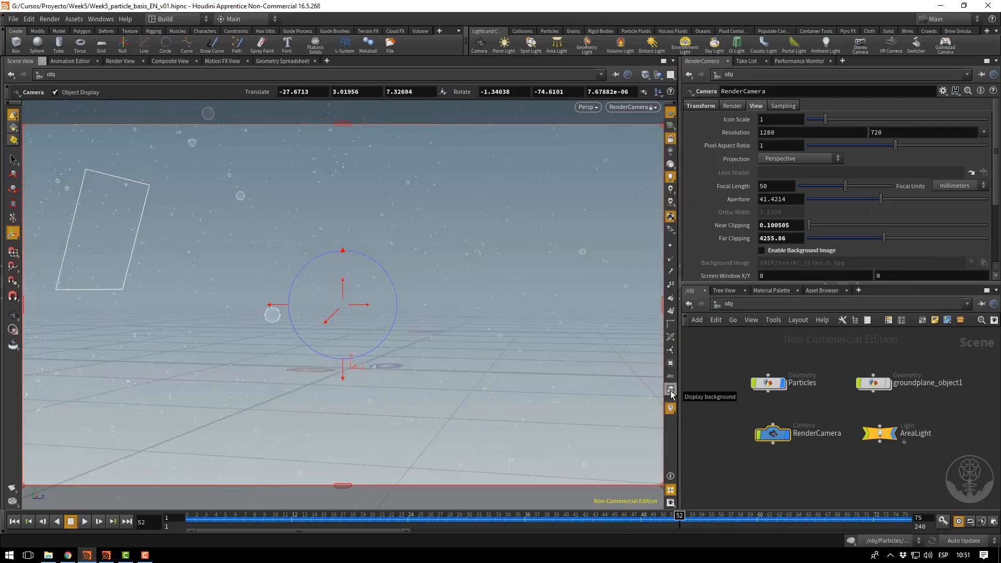
click(671, 393)
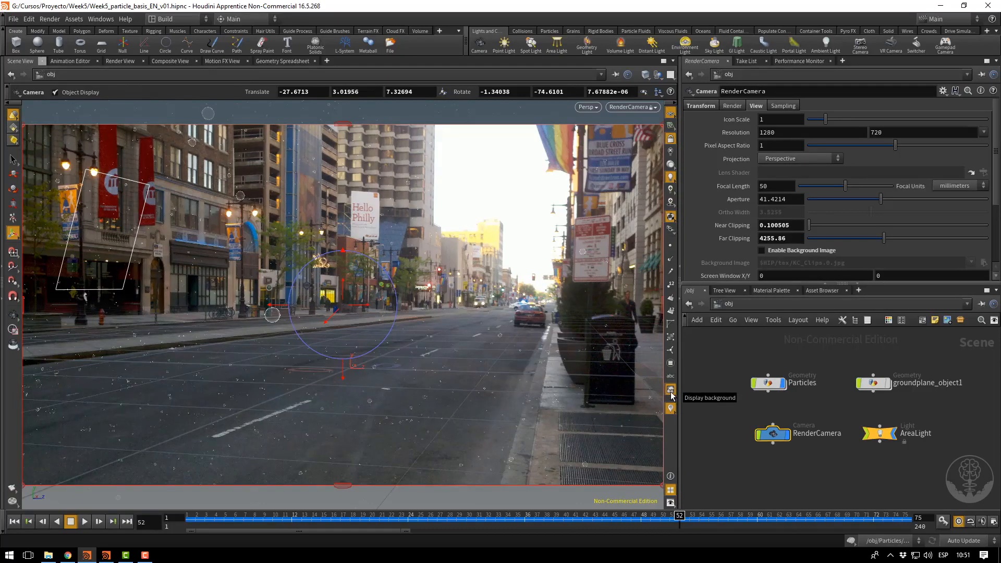
click(670, 394)
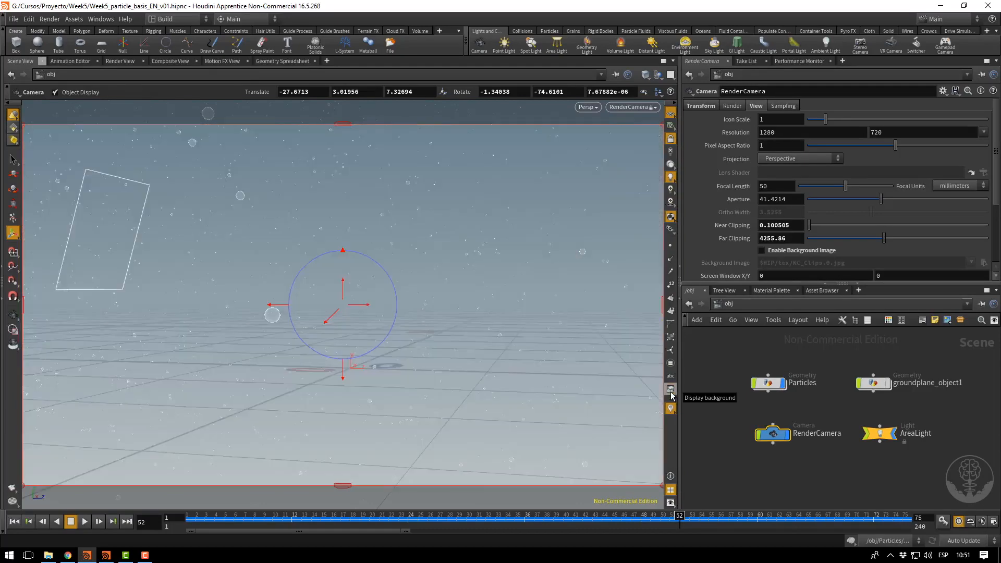
click(671, 394)
key(ctrl+s)
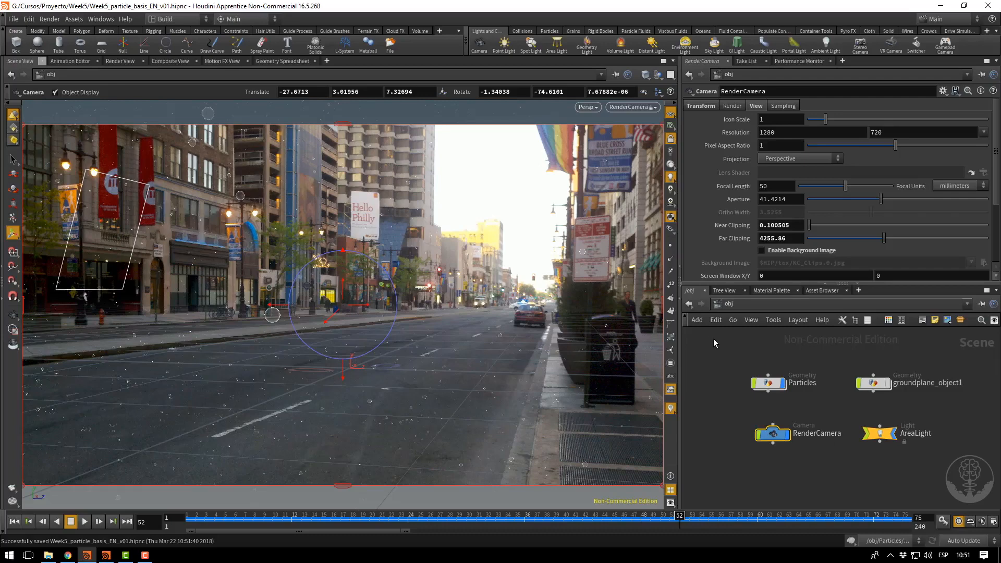
Open the out network and bring its mantra_ipr render node into a convenient position.
click(731, 305)
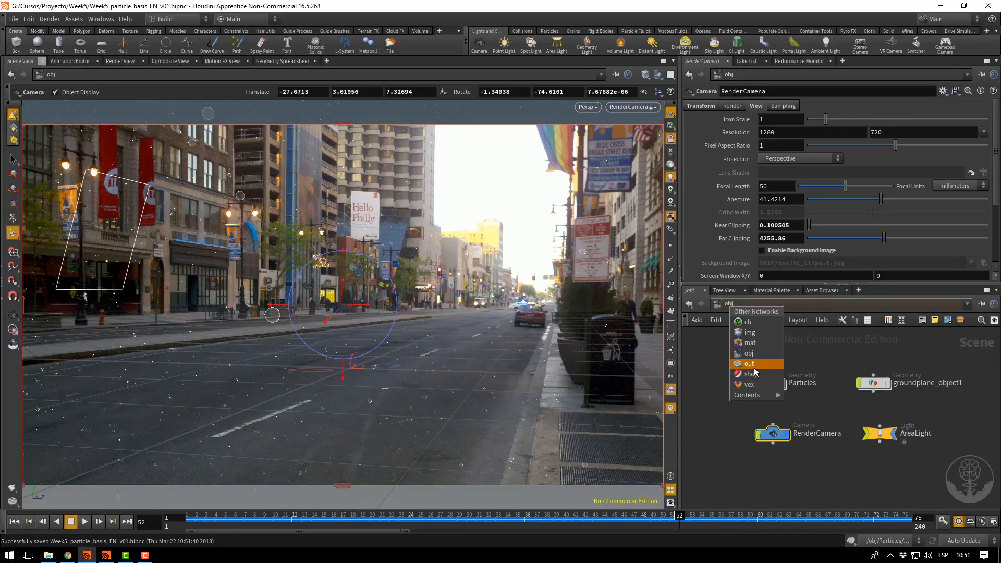
click(829, 348)
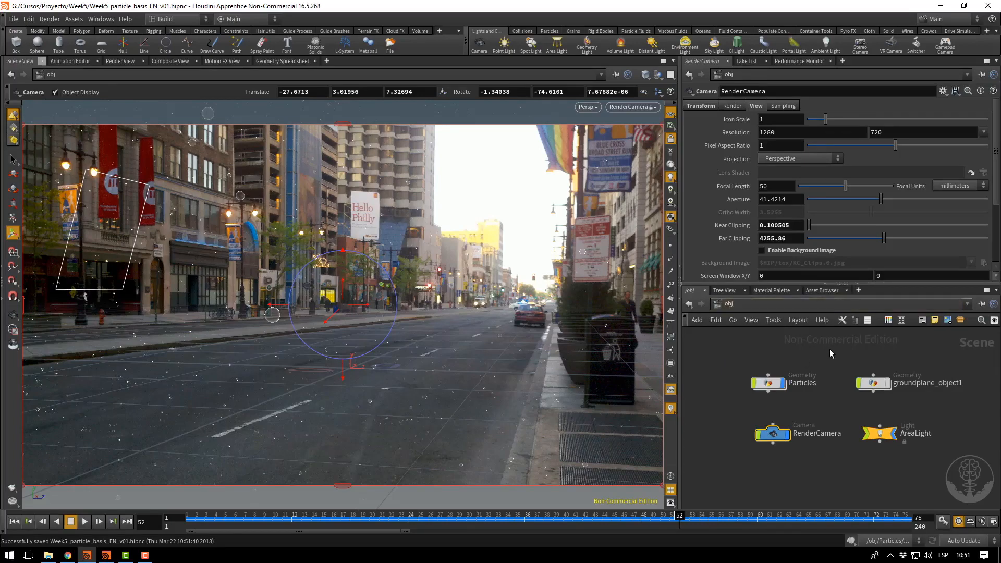
click(768, 385)
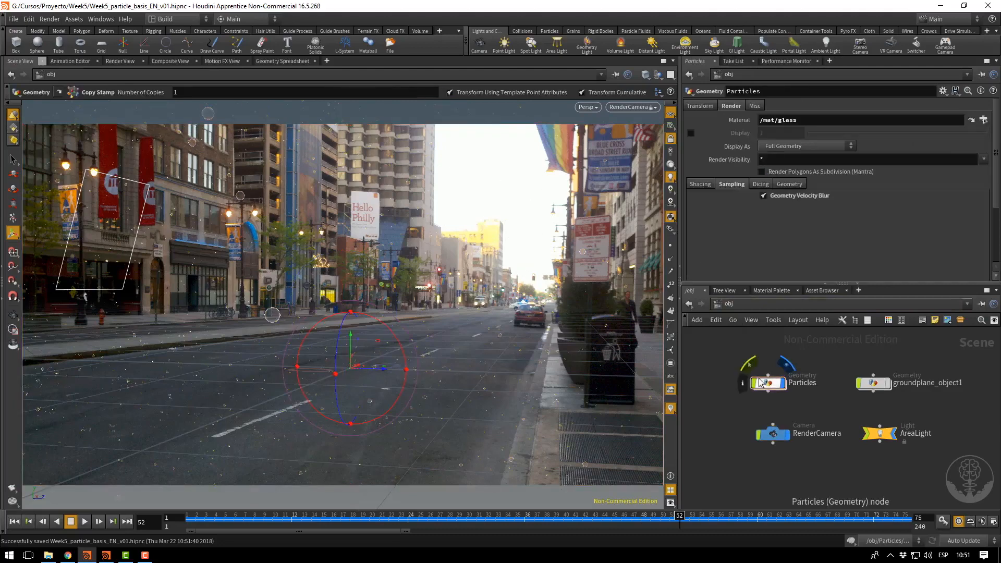
click(737, 303)
click(757, 365)
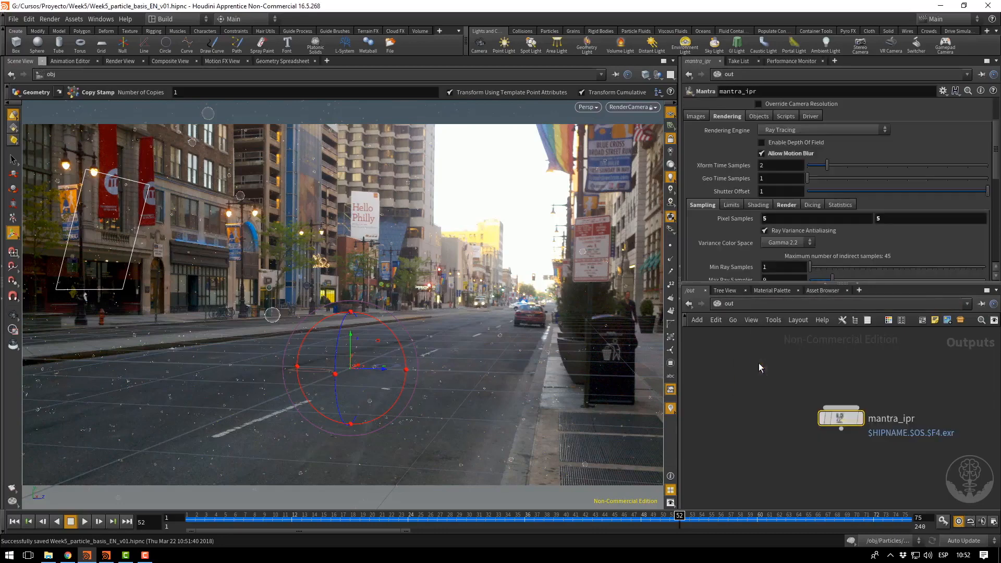
drag(825, 420, 759, 435)
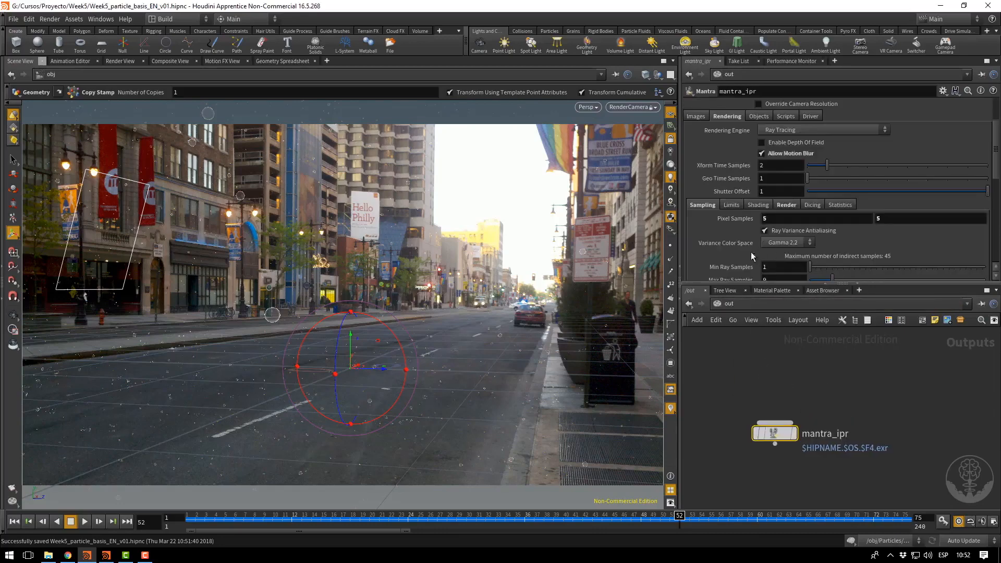
Set mantra_ipr's camera to /obj/RenderCamera and its valid frame range to Render Frame Range.
scroll(943, 183, up, 5)
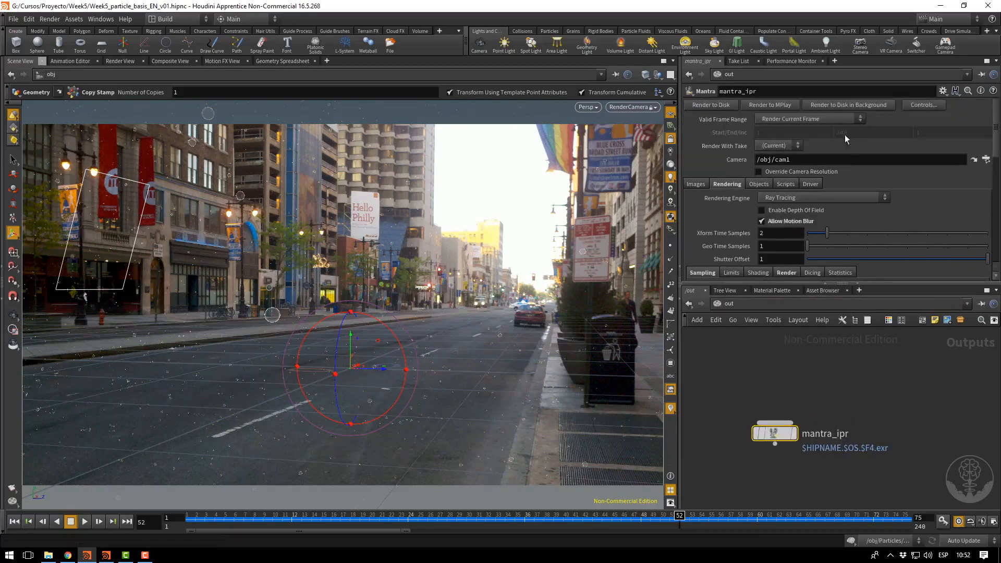
click(986, 159)
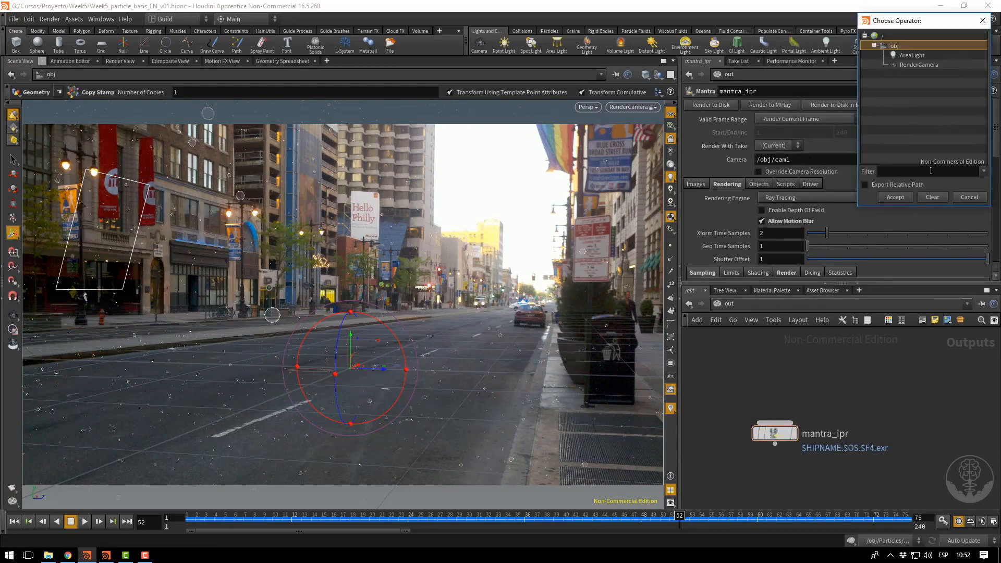
click(919, 64)
click(894, 197)
click(771, 119)
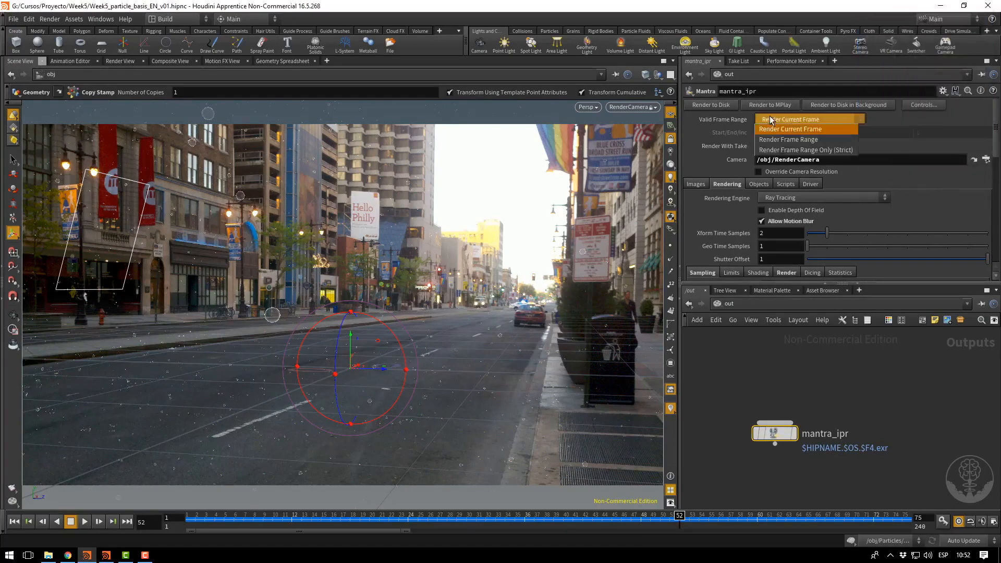
click(781, 139)
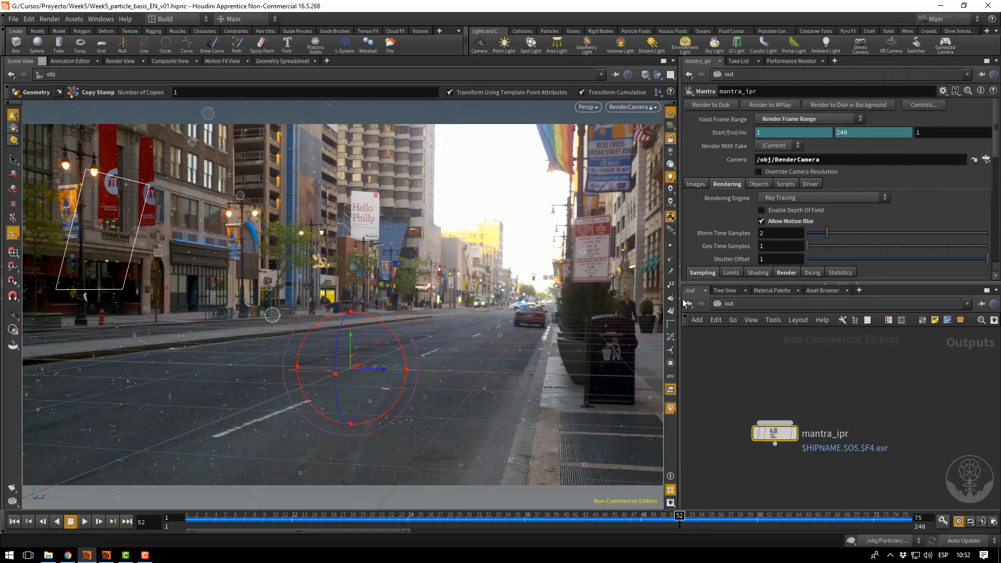
Examine the parts of mantra_ipr's Output Picture path: folder, file name, frame variable and extension.
click(698, 185)
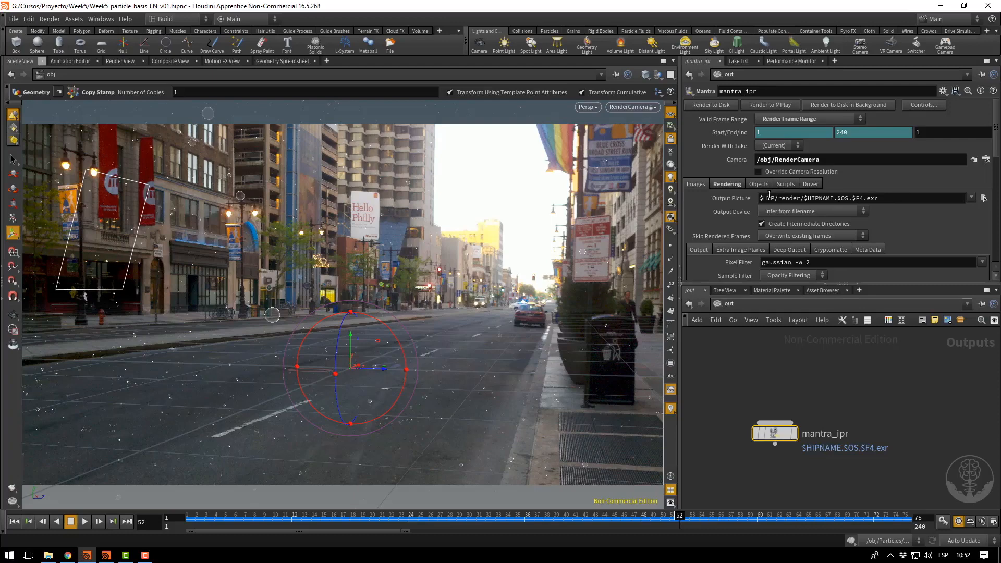
double_click(769, 198)
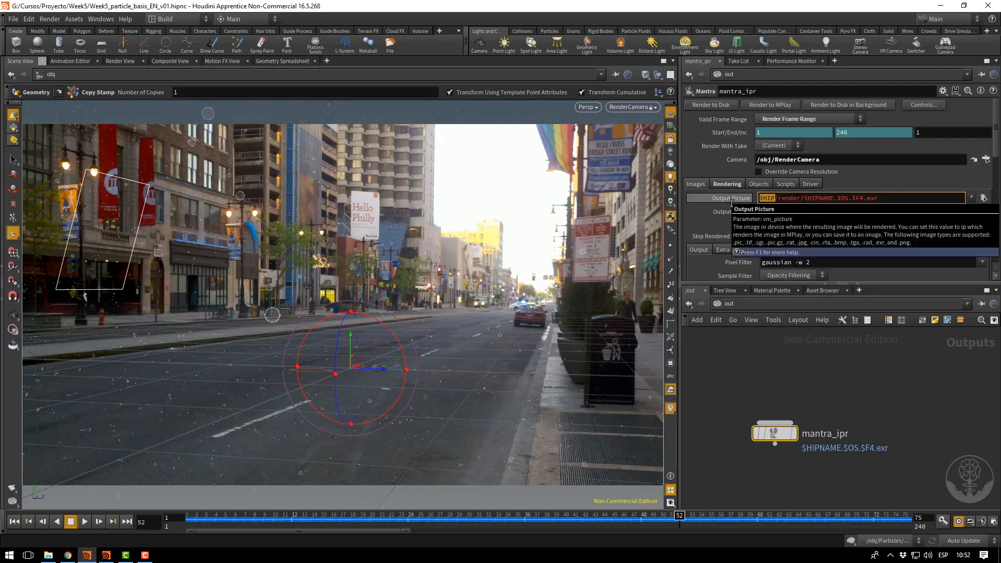
drag(778, 198, 832, 197)
click(802, 199)
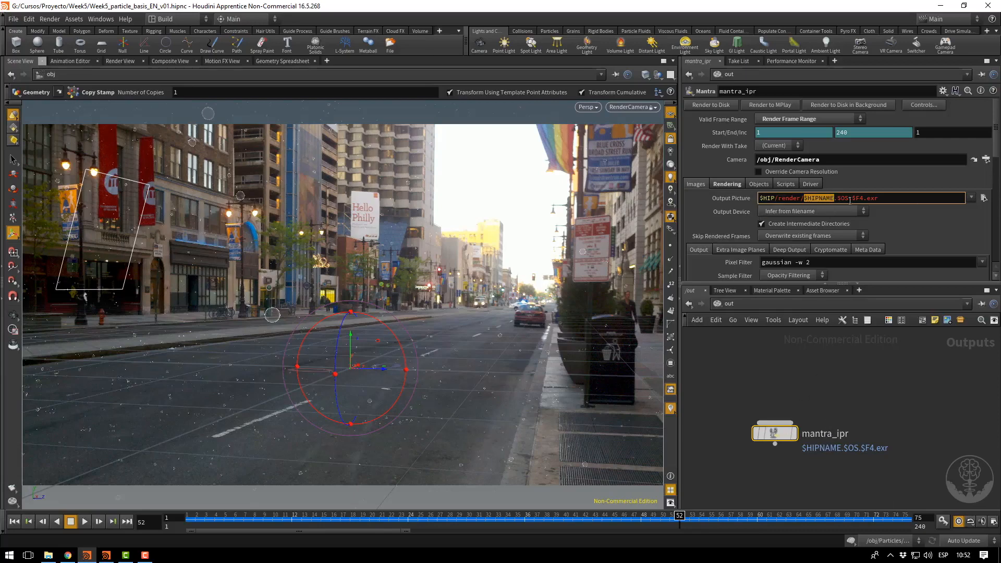
drag(852, 198, 865, 201)
drag(883, 200, 866, 205)
middle_drag(816, 383, 829, 364)
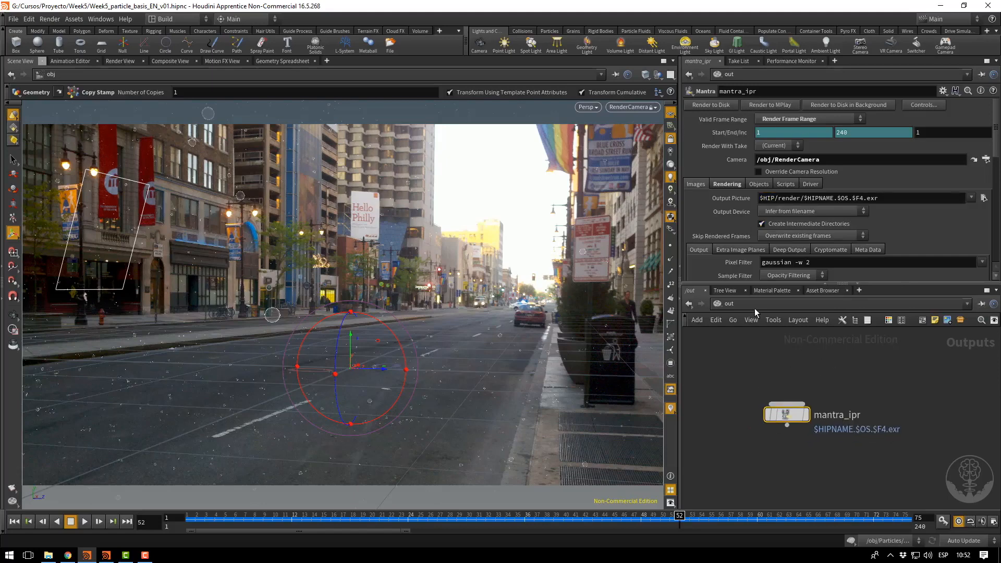
Return to the obj network and scrub the timeline between frame 1 and the forties to review how the rain builds up.
click(735, 304)
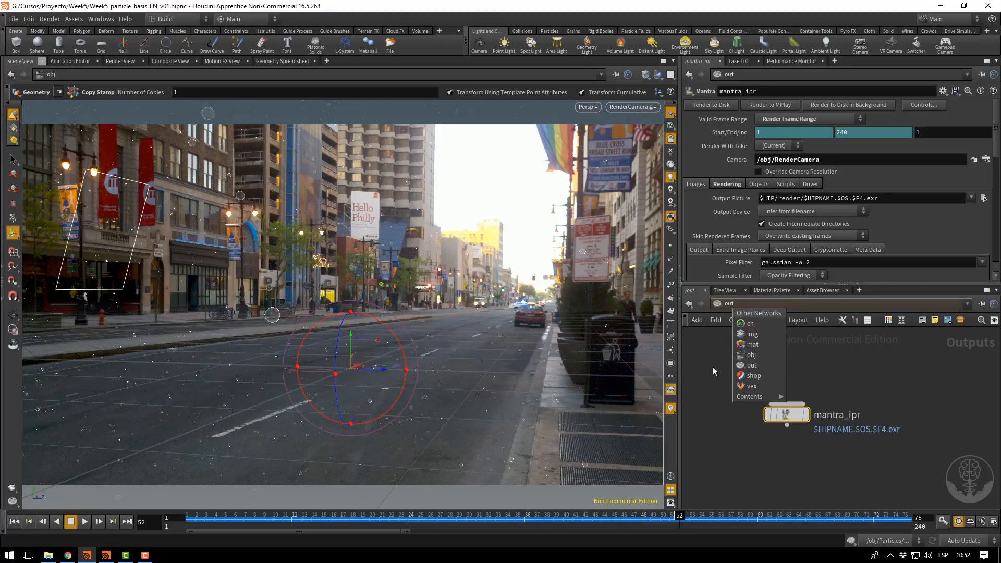
click(742, 356)
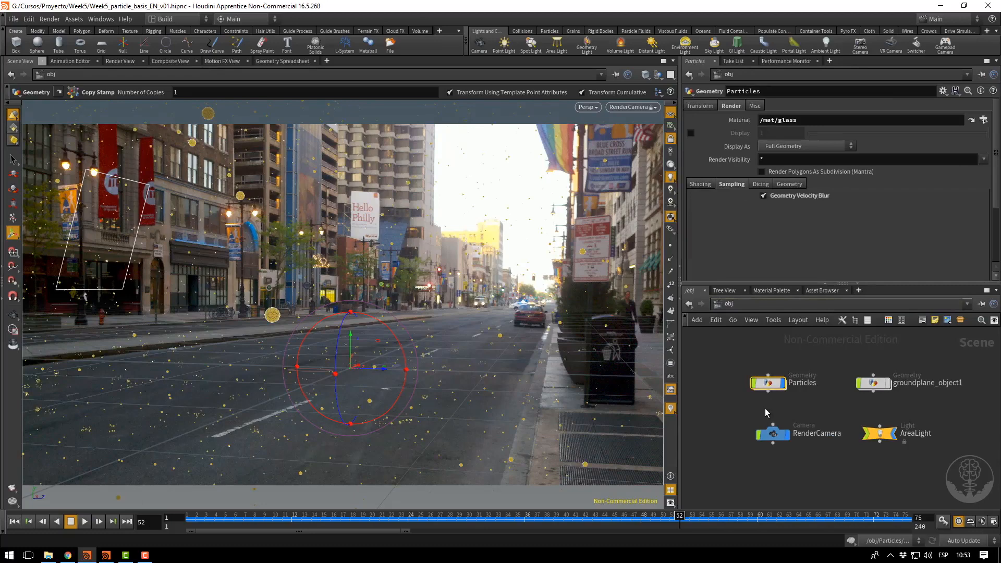
click(188, 516)
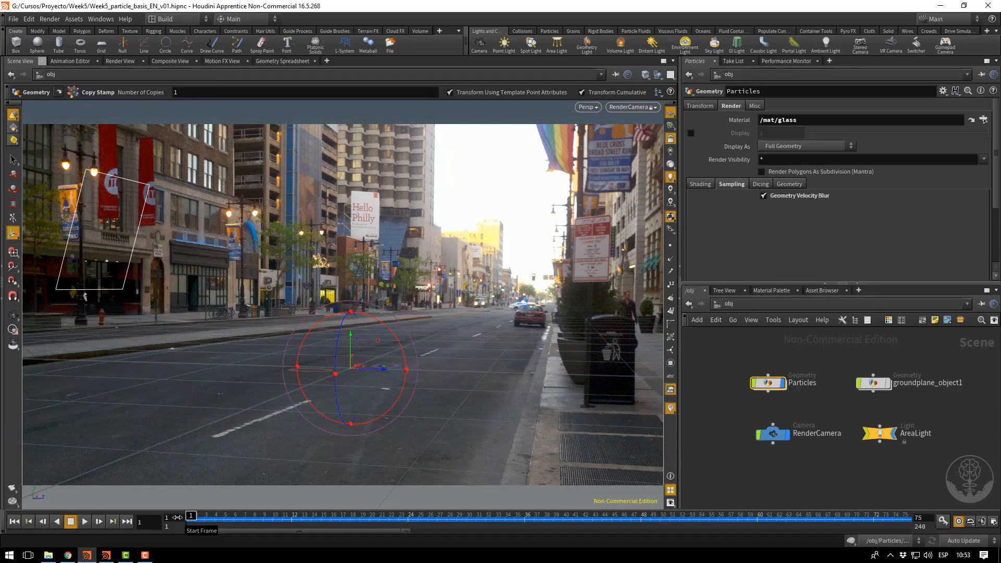
mouse_move(190, 518)
mouse_down()
mouse_move(658, 524)
mouse_move(646, 524)
mouse_up()
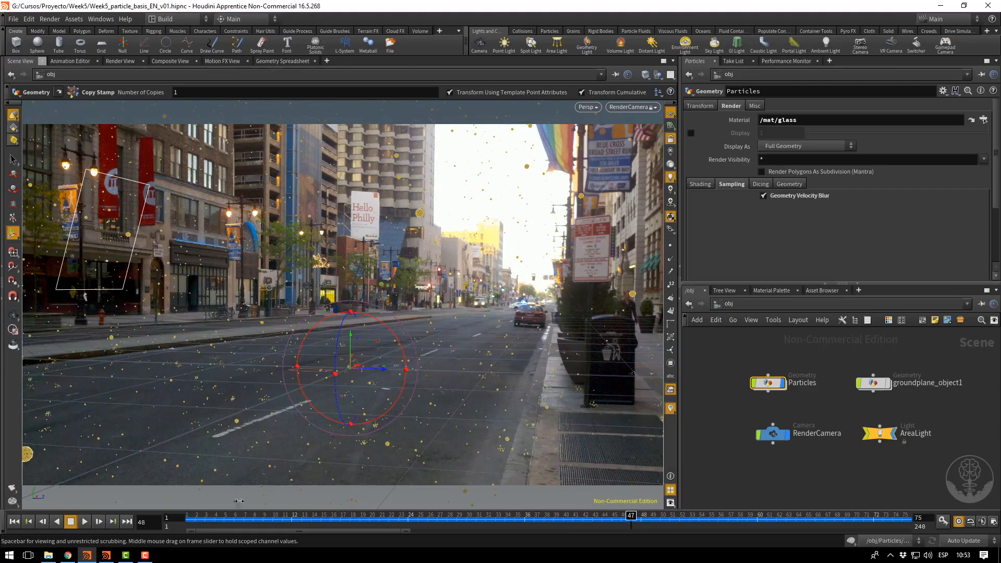
drag(641, 524, 611, 522)
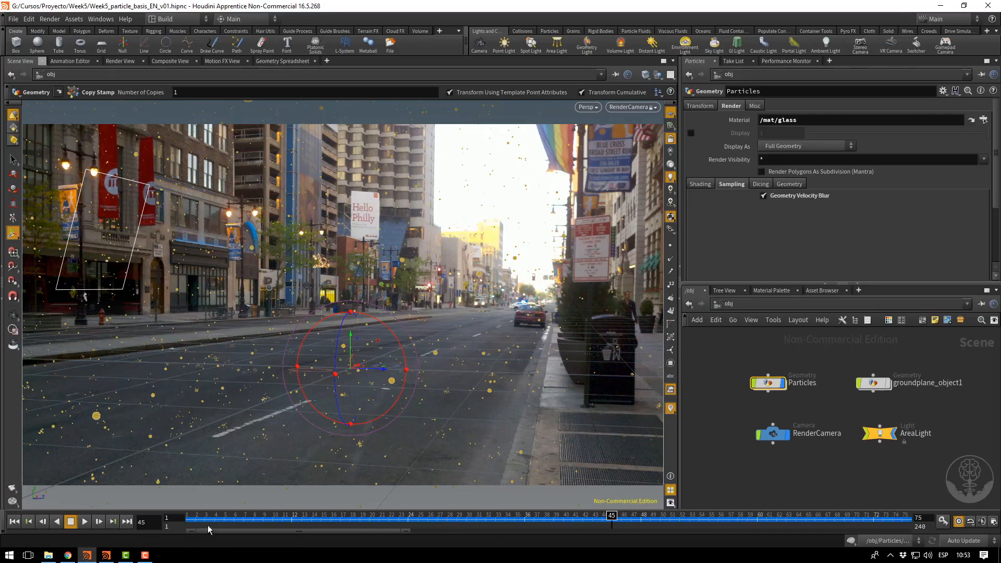
drag(208, 517, 562, 477)
Inside the Particles object, set the simulation Start Frame of both ParticleSim and ParticleSim1 to -50.
double_click(764, 384)
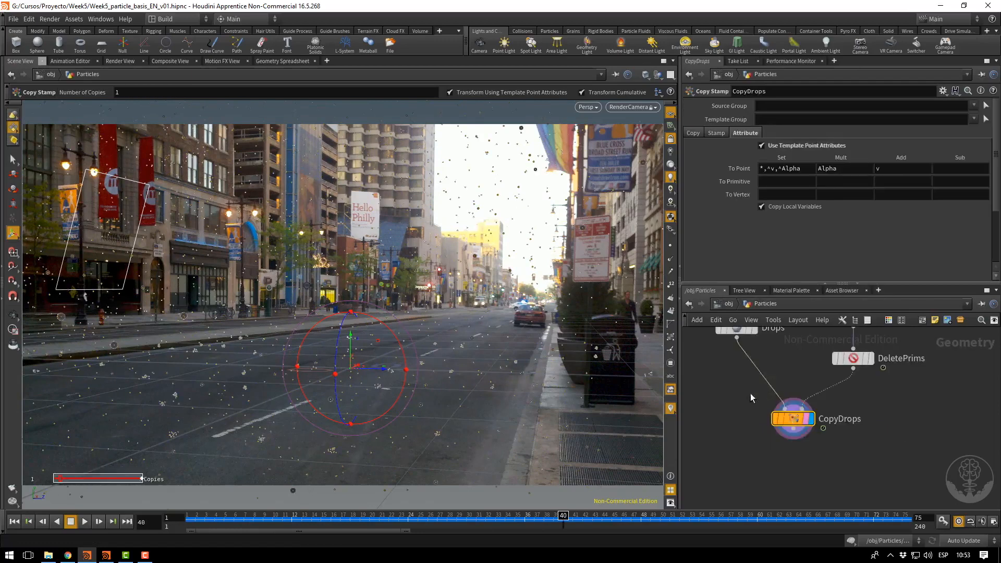
middle_drag(751, 398, 734, 536)
middle_drag(769, 415, 731, 441)
drag(719, 376, 946, 415)
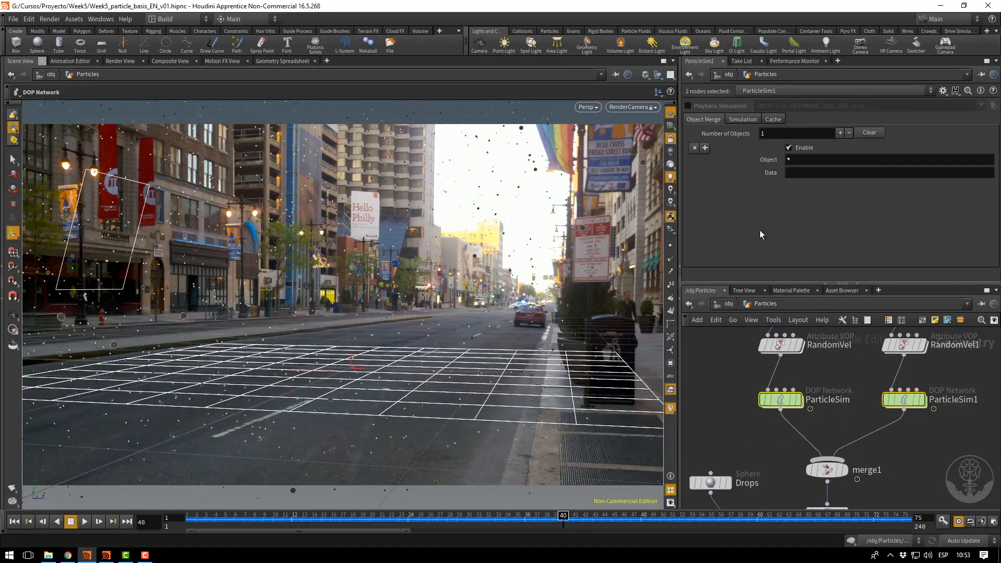
click(743, 119)
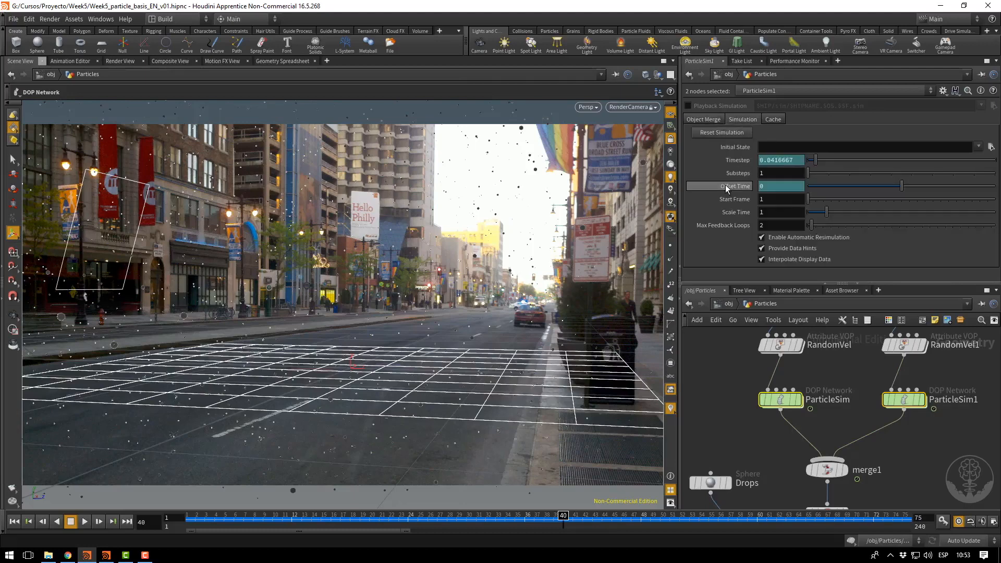
click(763, 199)
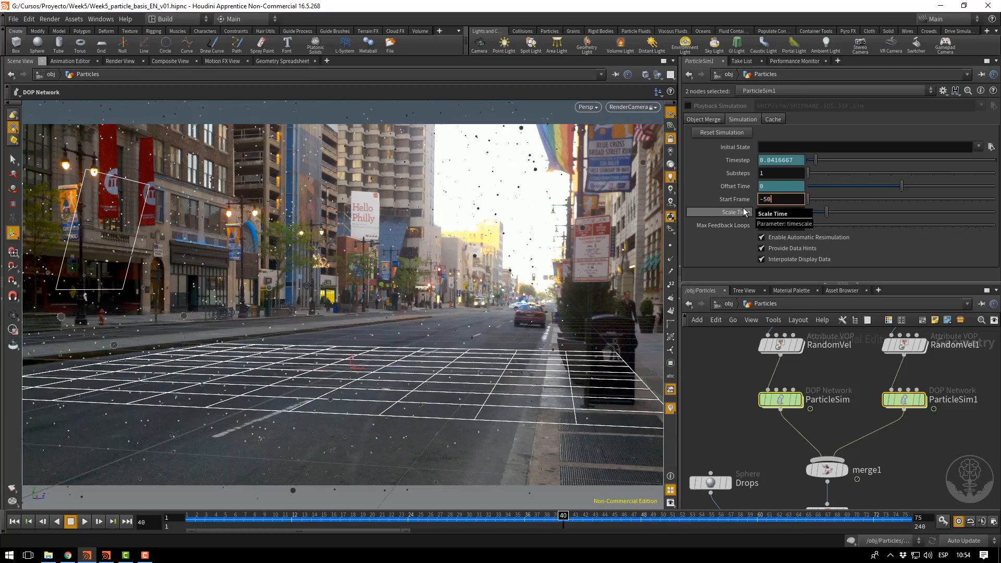
text(-50)
key(Return)
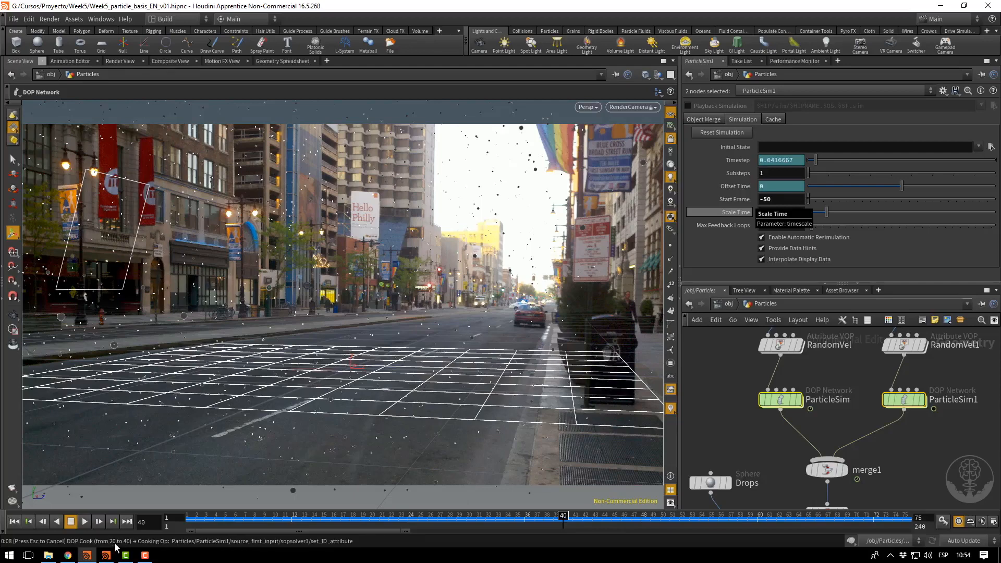
Set the global animation start to -50, extend the playback range back to -50, and go to frame 1.
click(983, 522)
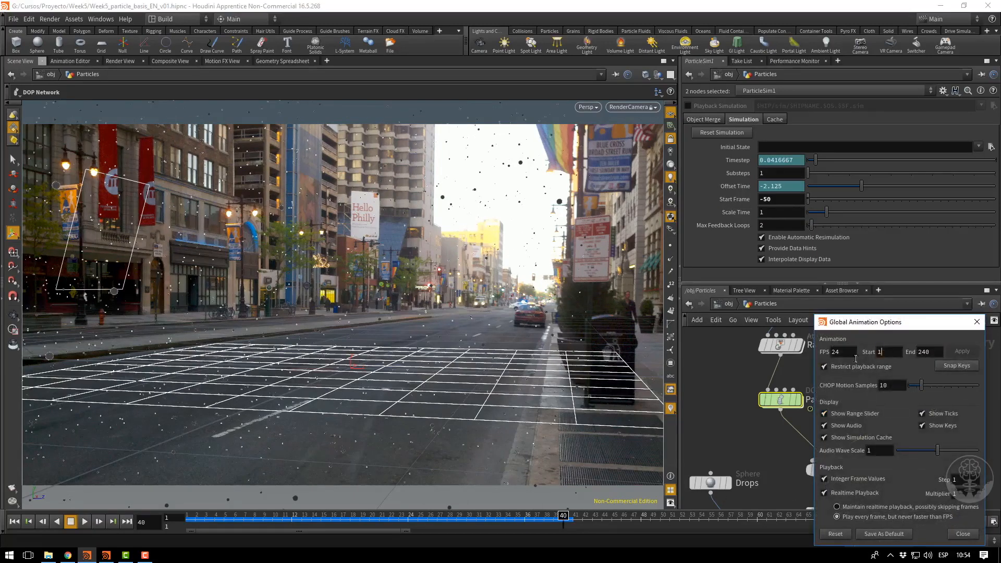
key(BackSpace)
text(-50)
key(Return)
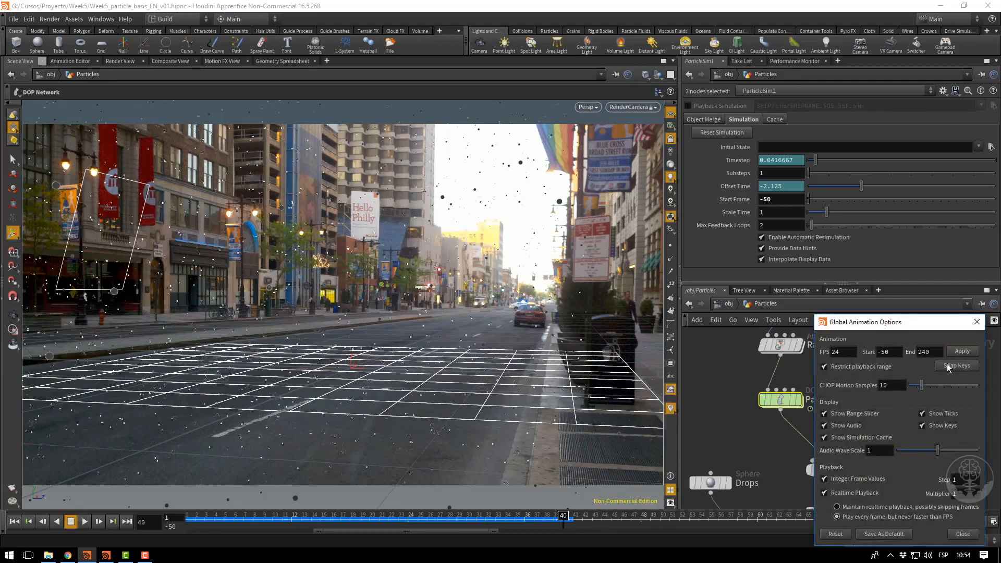
click(962, 534)
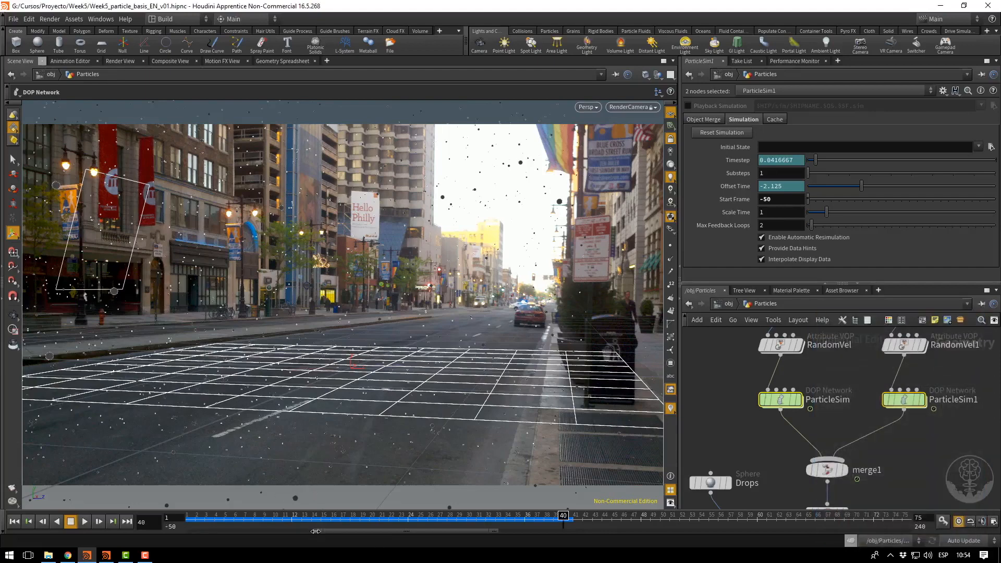
drag(315, 531, 480, 521)
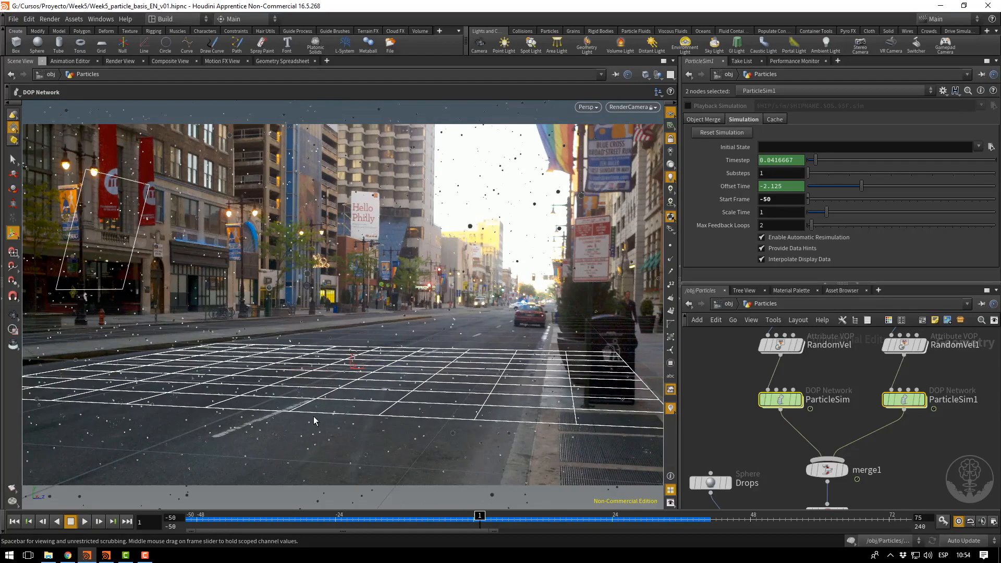
Unlock the camera from the view and scrub the timeline back to about frame -6.
click(670, 138)
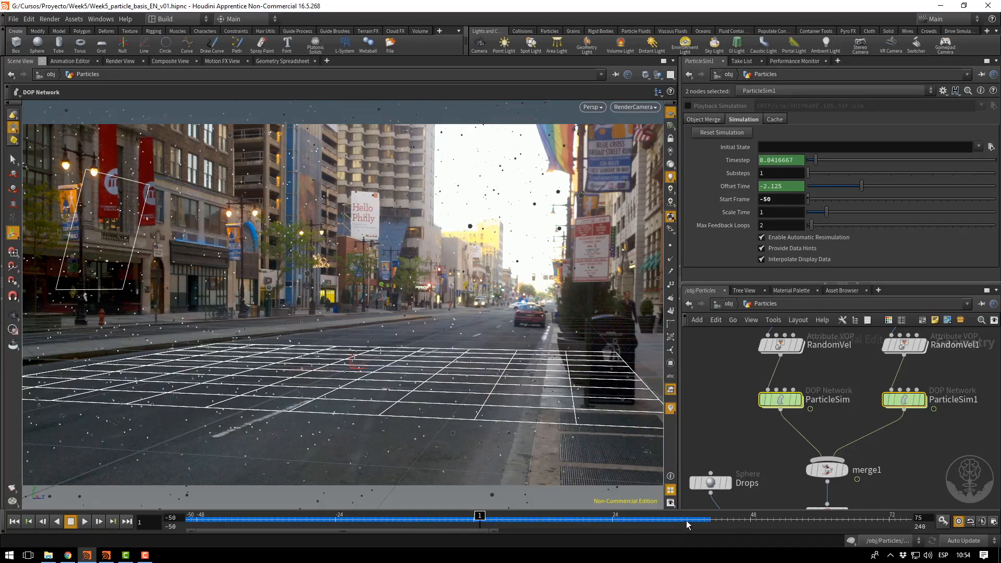
mouse_move(479, 520)
mouse_down()
mouse_move(317, 514)
mouse_move(441, 514)
mouse_up()
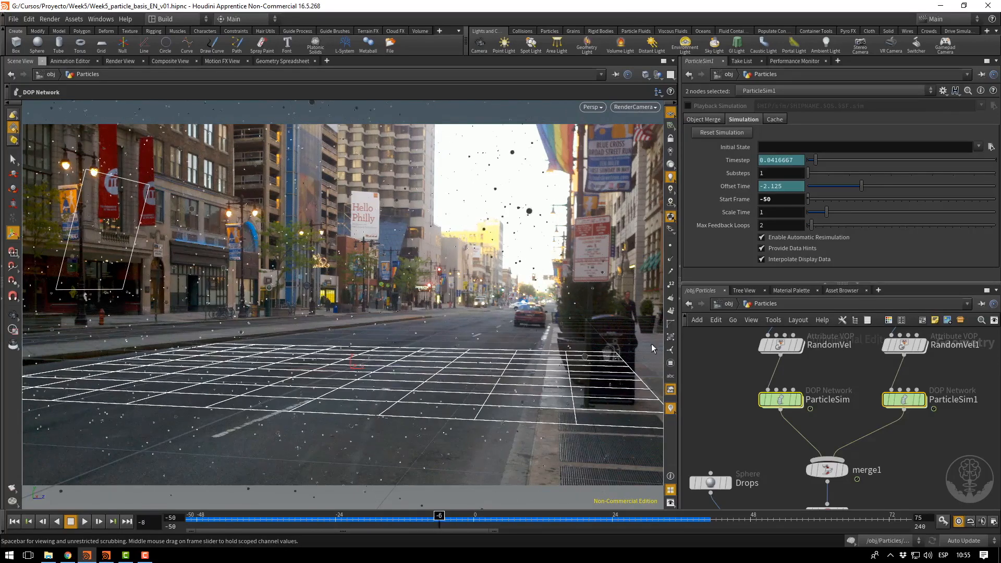
Return from the Particles object to the obj network.
click(723, 303)
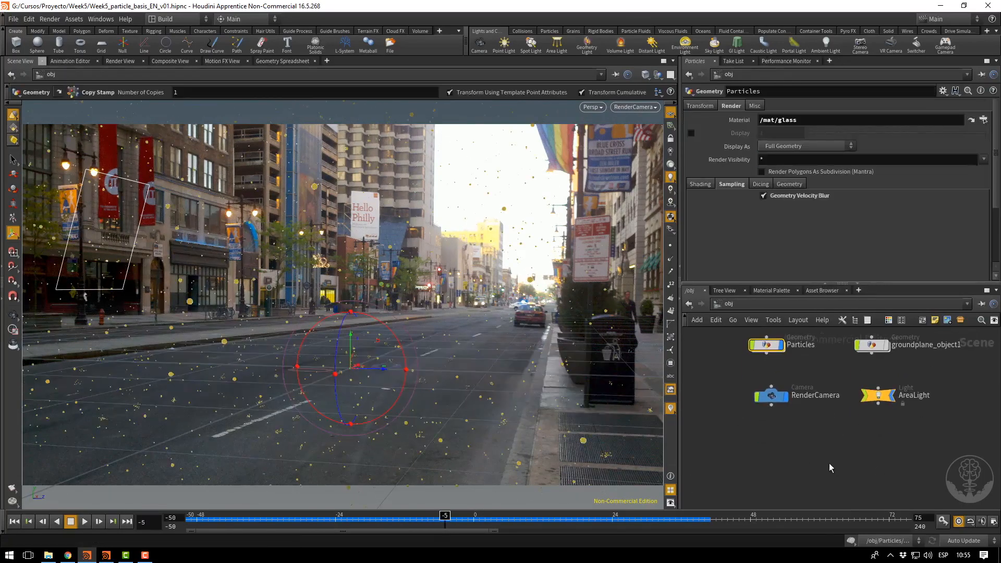
middle_drag(809, 458, 805, 474)
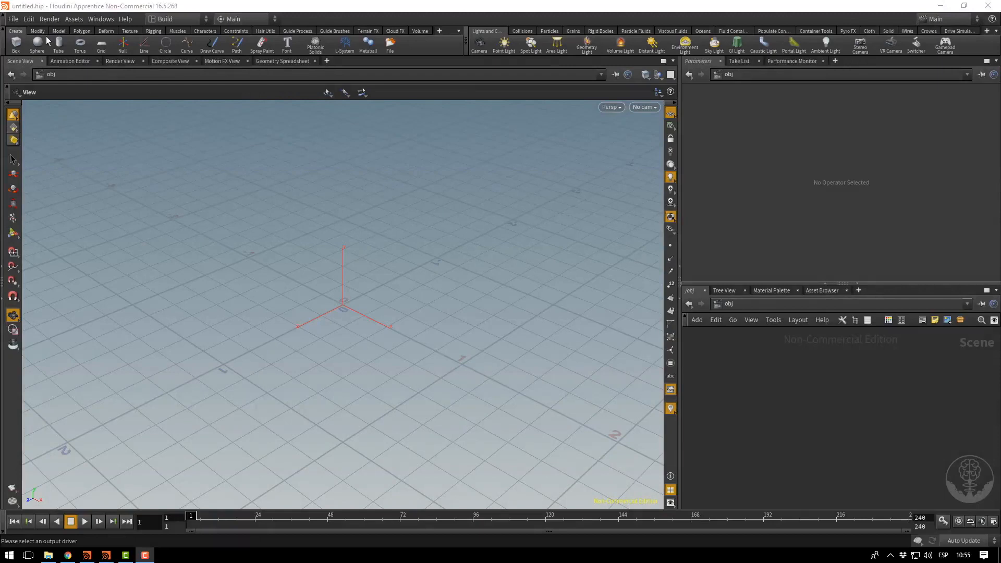
Save the new empty scene as Week5_particle_turbulence_emitter_EN_v01.hipnc in G:/Cursos/Proyecto/Week5/.
click(14, 19)
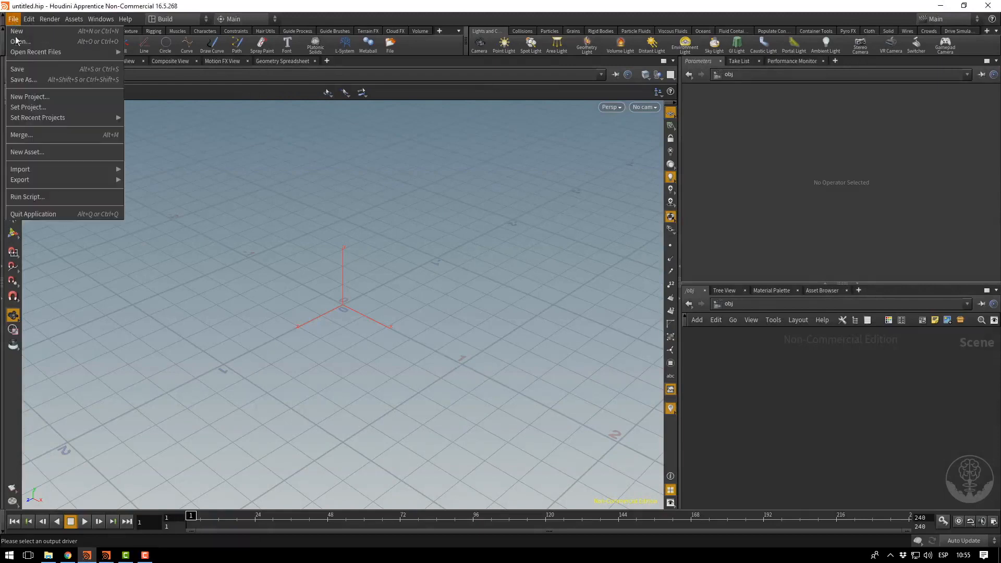
click(22, 79)
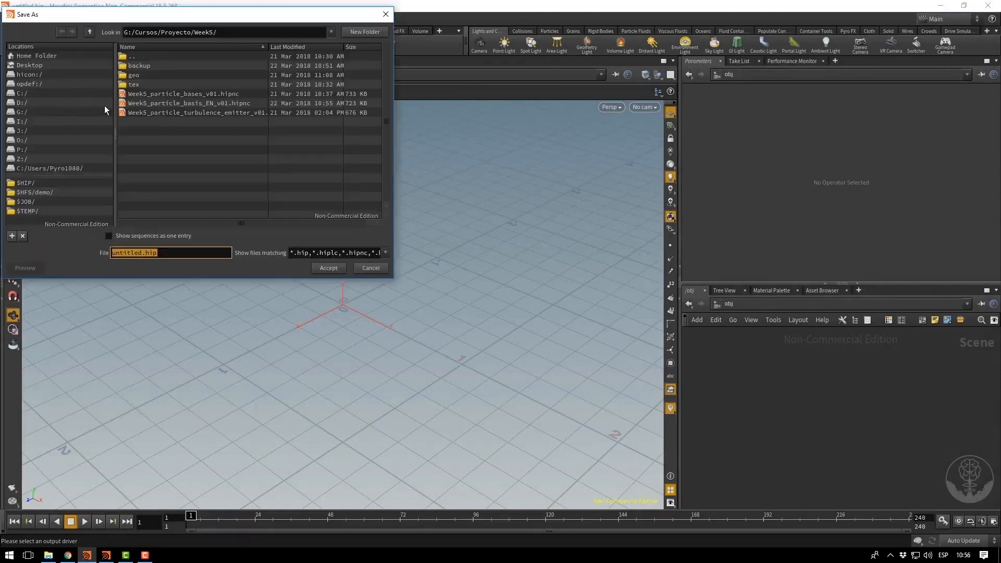
click(187, 113)
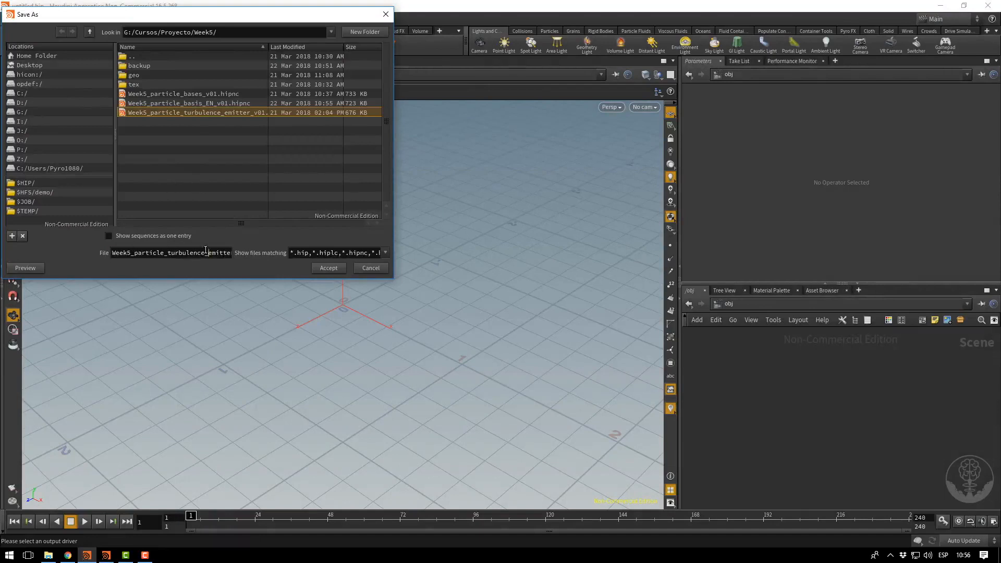
key(Right)
key(Right)
key(Right)
key(Right)
key(Right)
key(Right)
key(Right)
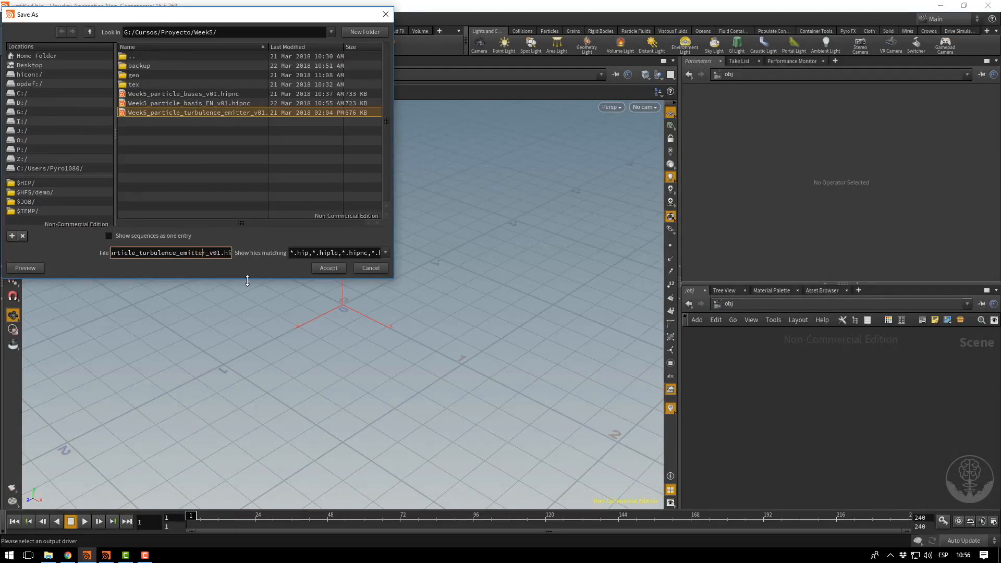
text(_EN_)
key(Return)
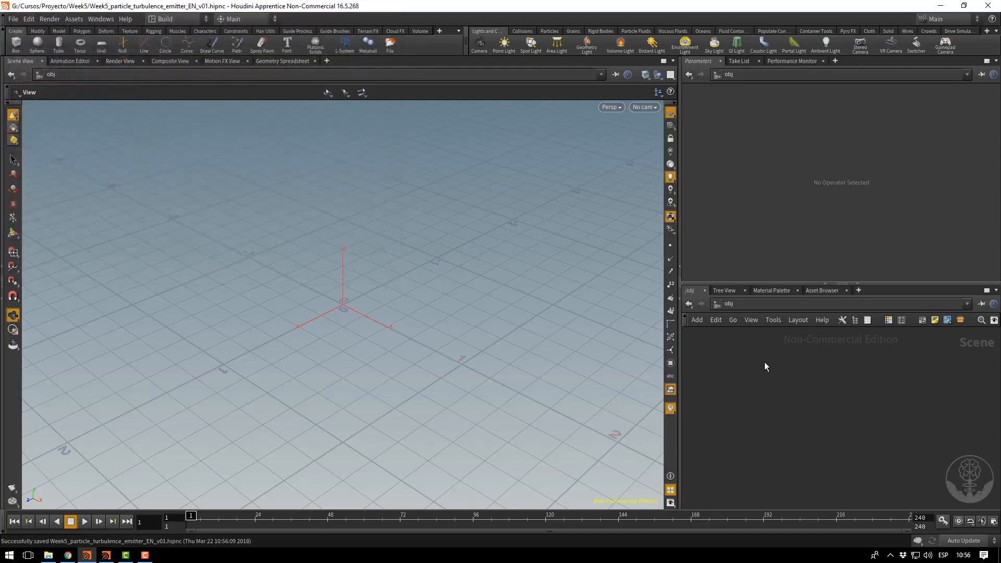
Create a Geometry object in the obj network and rename it Emitter.
key(Tab)
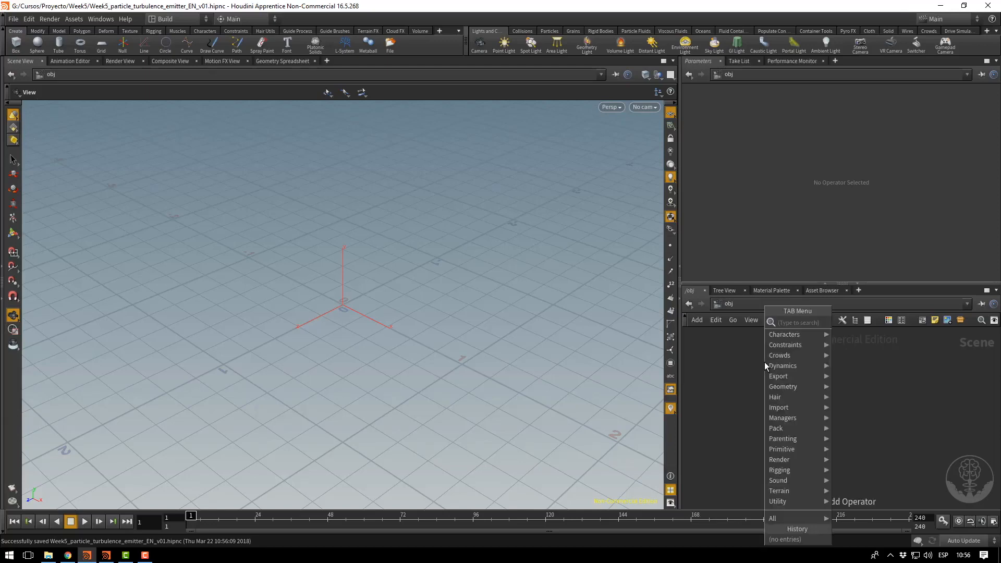
text(geo)
key(Return)
click(764, 362)
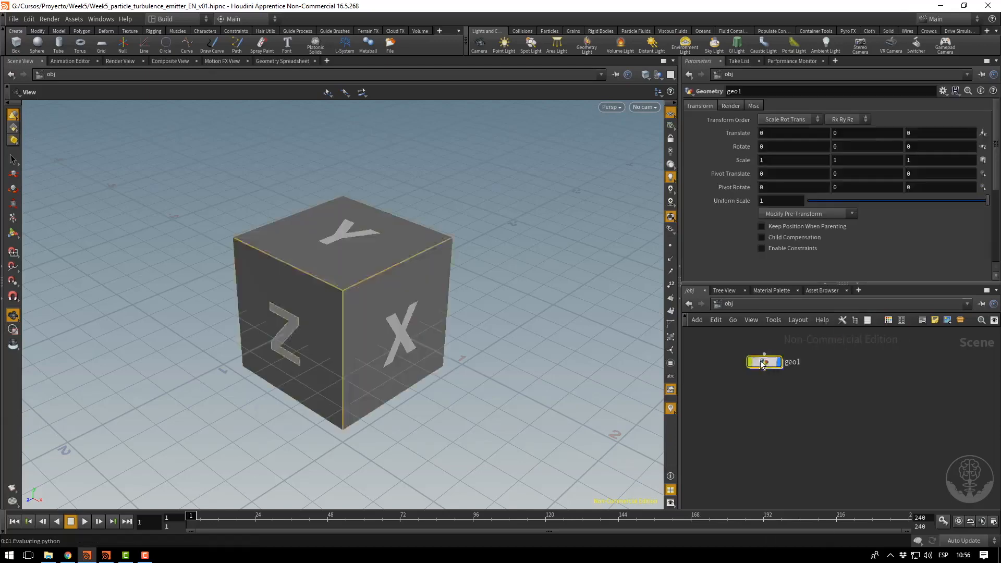
double_click(798, 362)
text(Emitter)
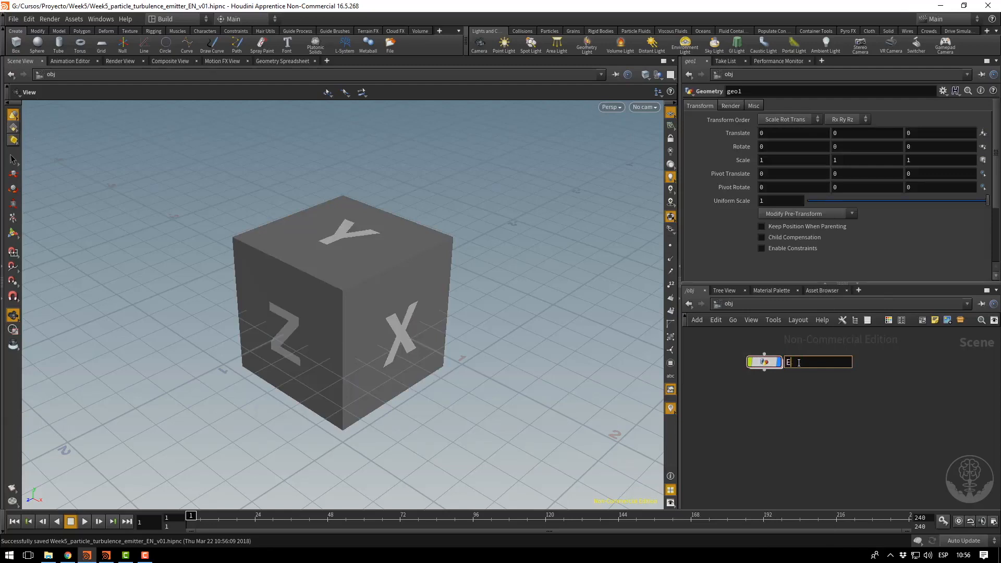
key(Return)
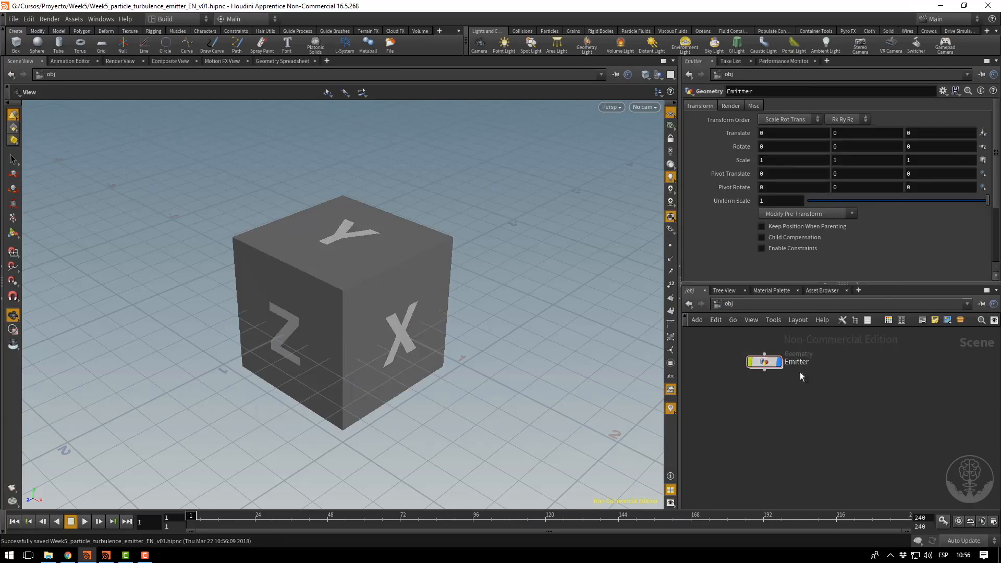
Inside the Emitter object, delete the default File node and place a Sphere node.
double_click(763, 360)
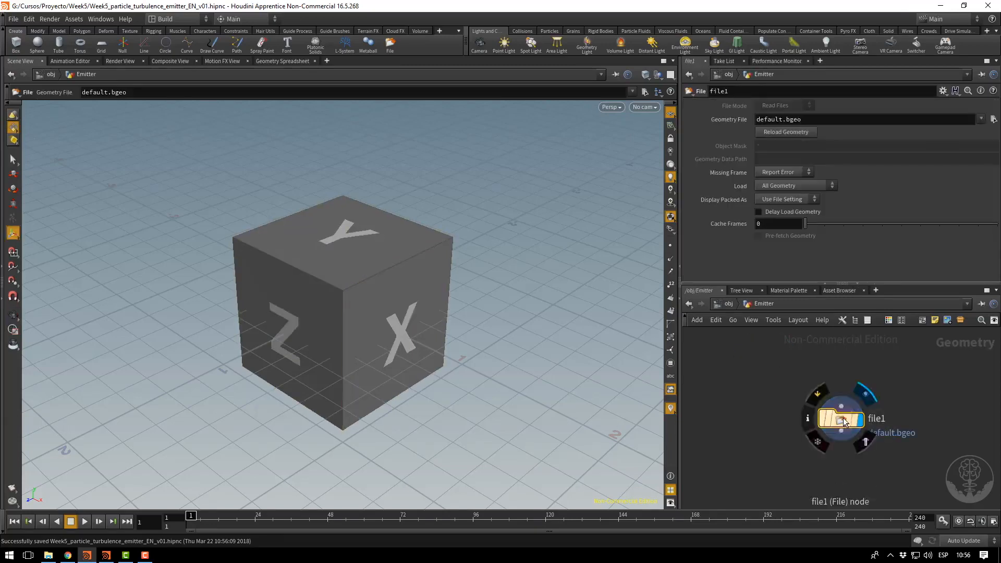
drag(841, 420, 787, 382)
key(Delete)
key(Tab)
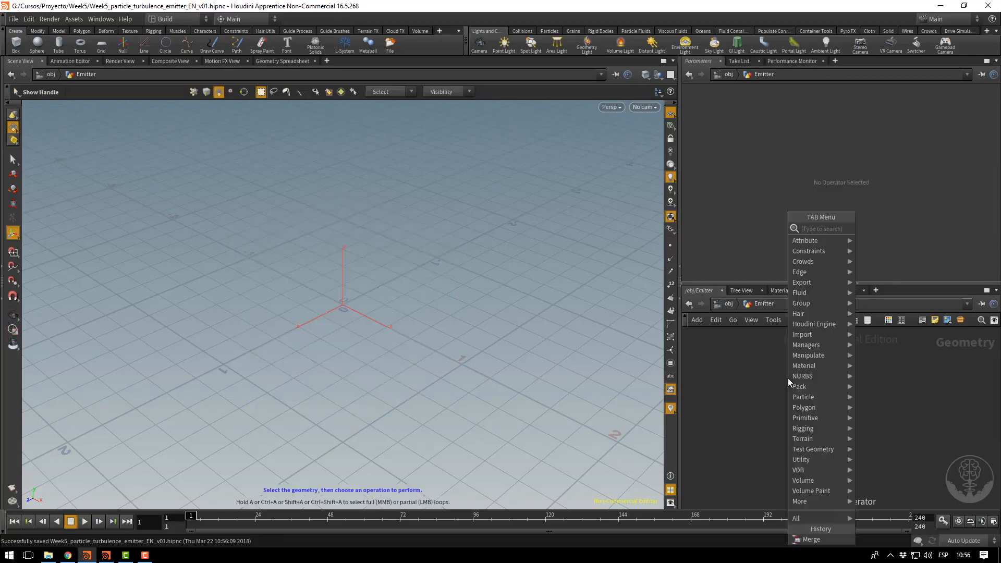
text(sph)
key(Return)
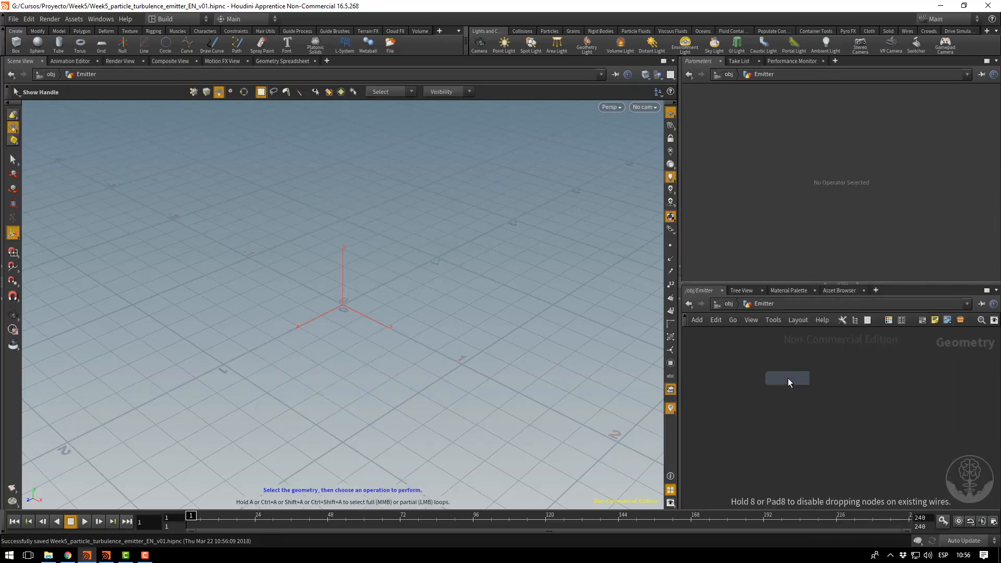
click(787, 377)
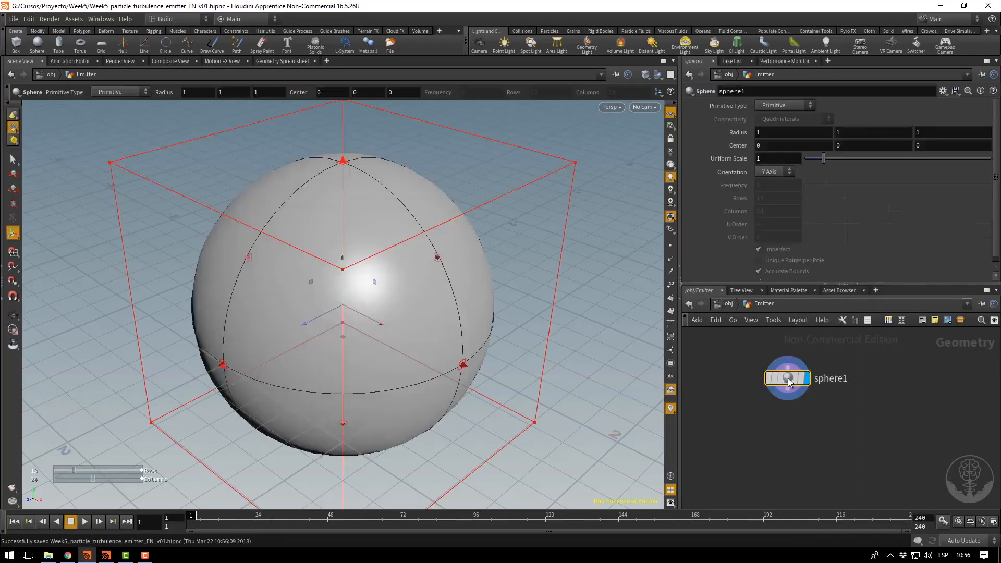
Set the sphere's Primitive Type to Polygon with a Frequency of 10, and rename the node BaseEmitter.
click(776, 106)
click(781, 130)
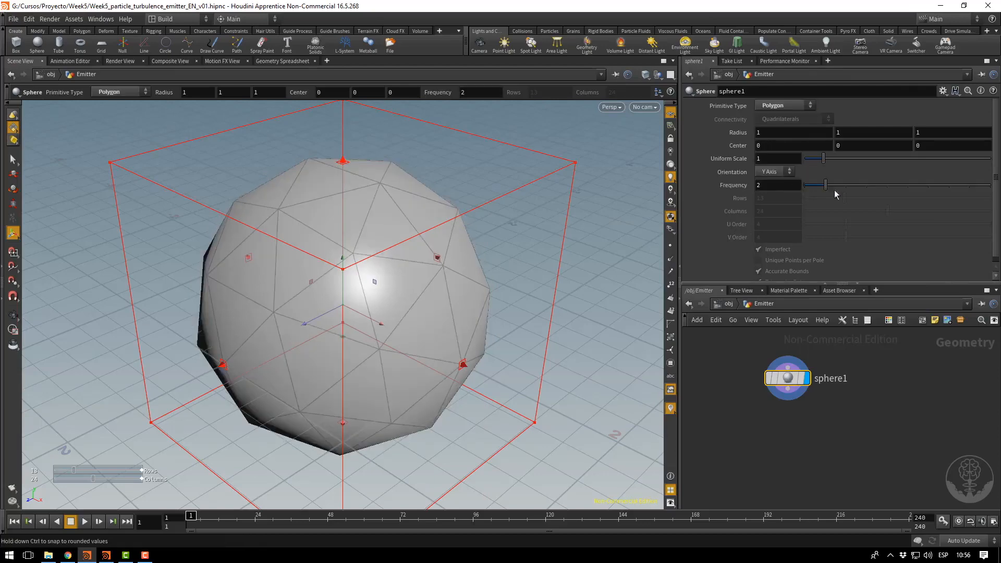
drag(834, 186, 990, 184)
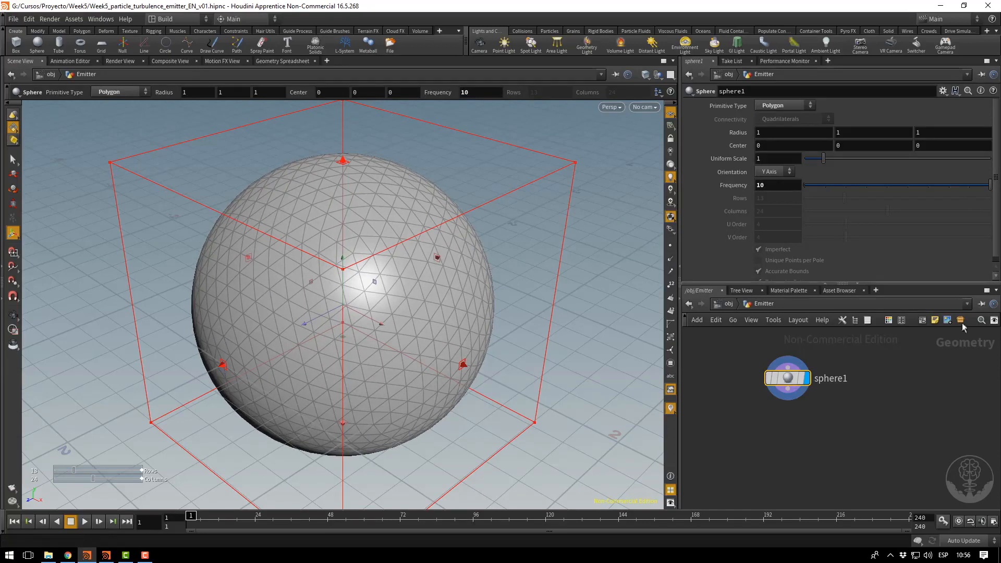
double_click(831, 379)
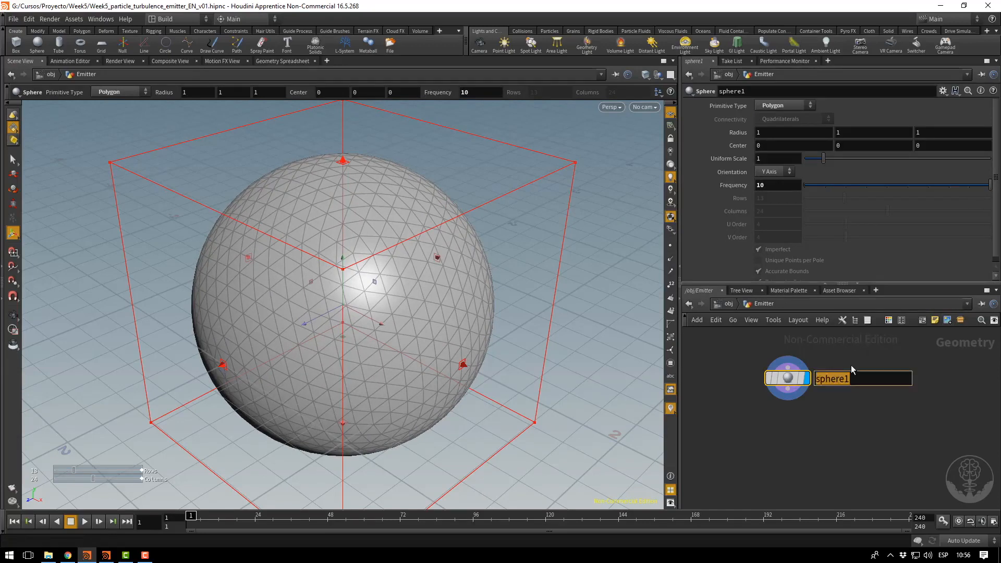
text(BaseEmitter)
key(Return)
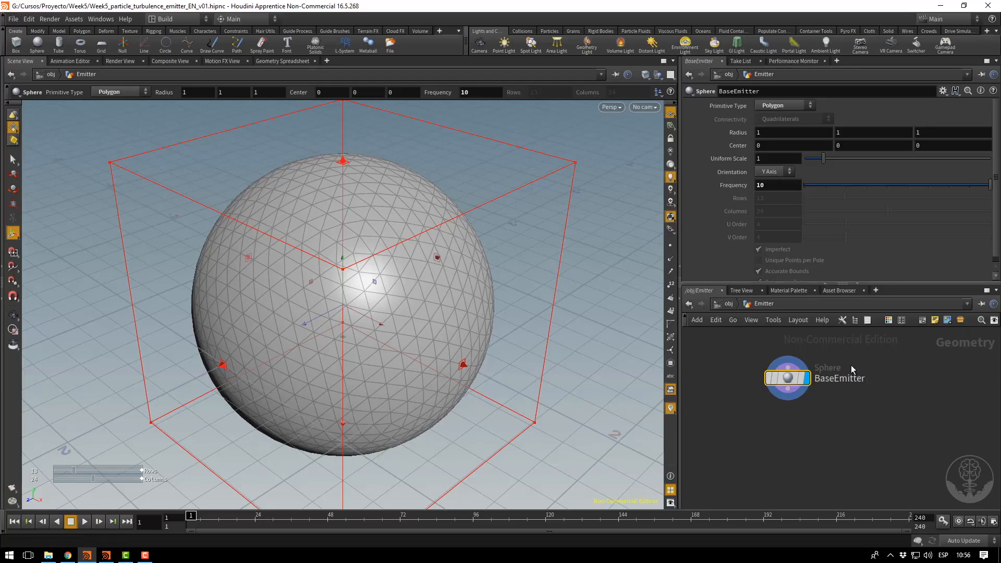
Hide the sphere's handles in the viewport and set BaseEmitter's Uniform Scale to 0.1.
key(s)
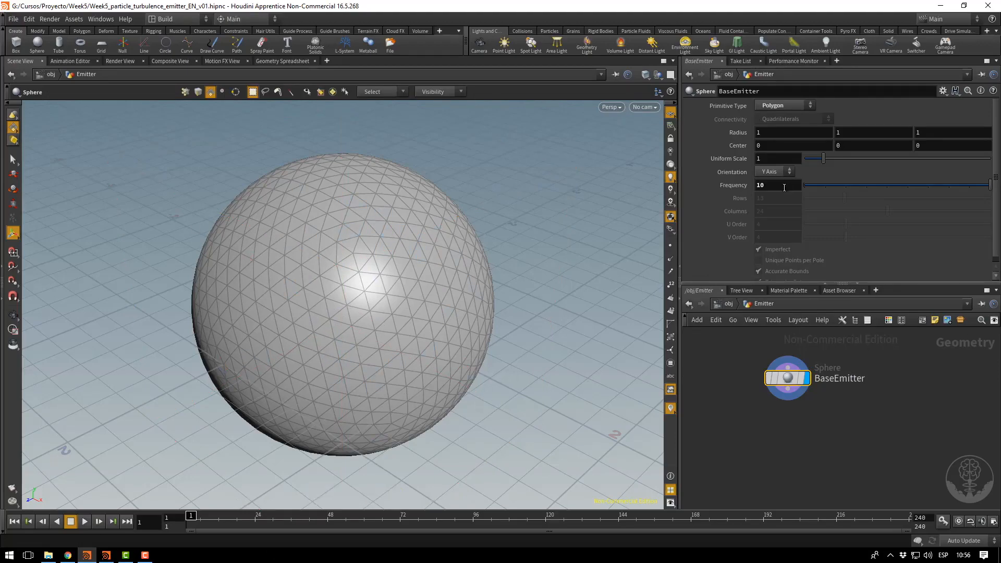
click(767, 158)
text(0.1)
key(Return)
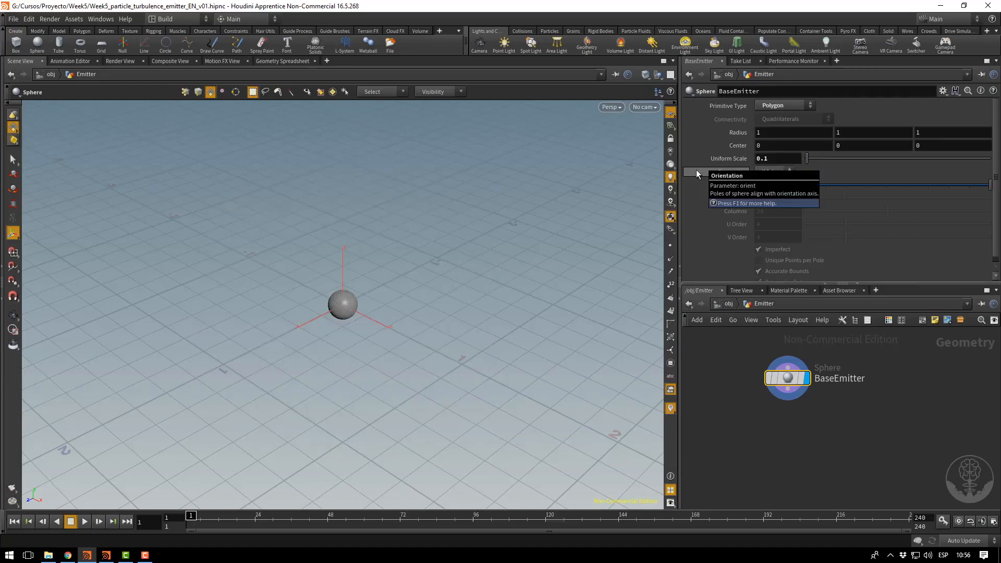
Connect a Mountain node named Deform after BaseEmitter and turn on its display and template flags.
mouse_move(786, 380)
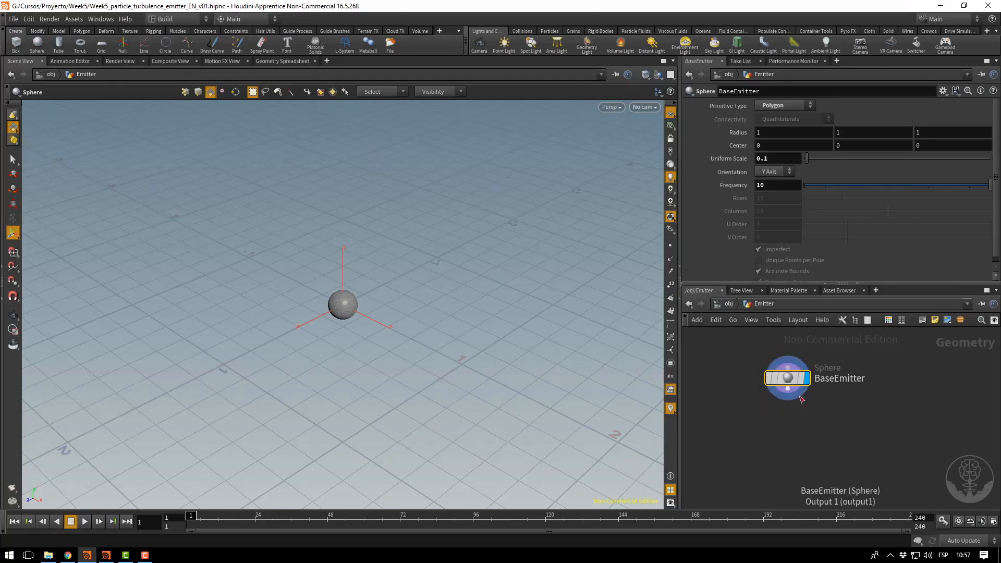
drag(788, 392, 791, 418)
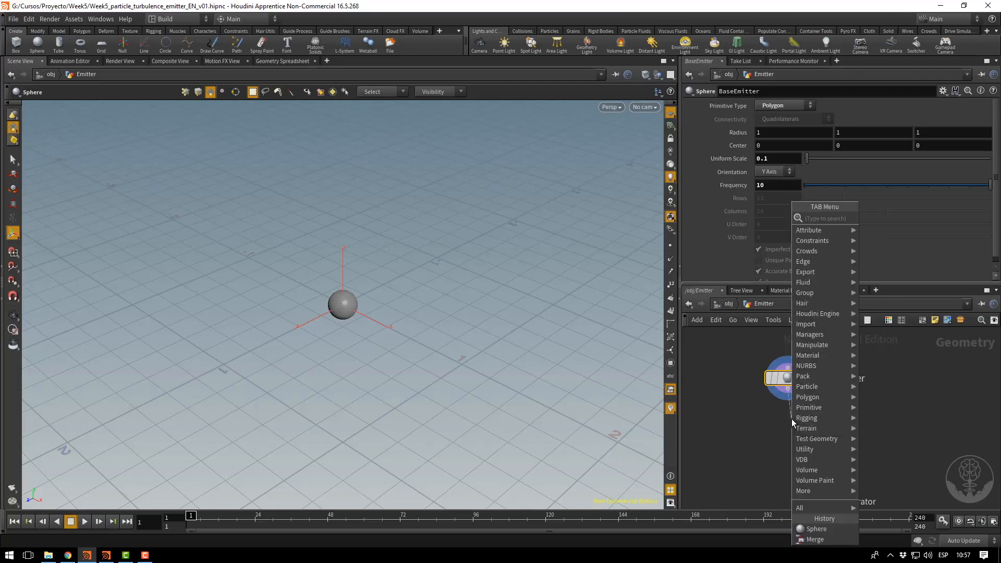
text(moun)
key(Return)
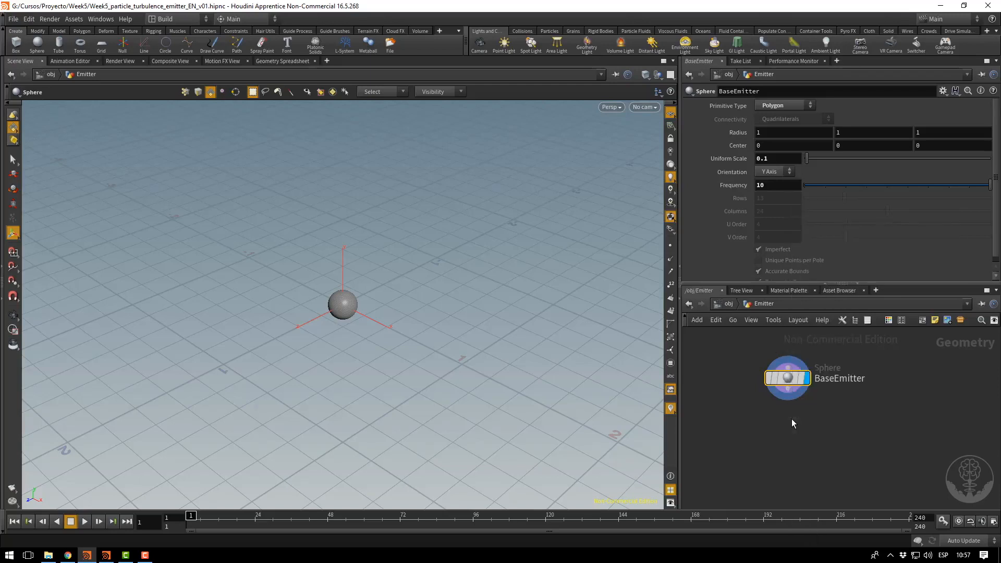
double_click(821, 427)
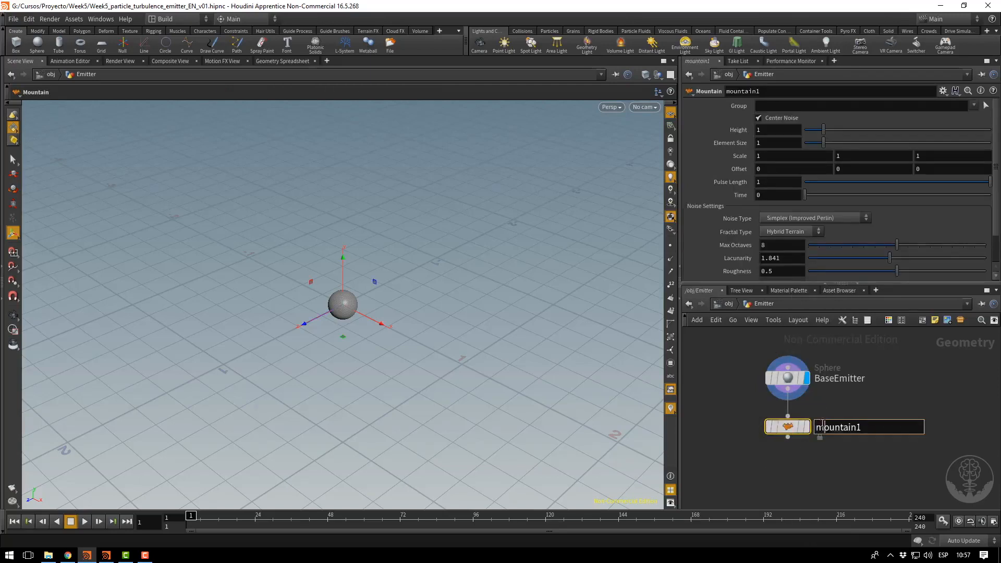
text(Deform)
key(Return)
click(807, 428)
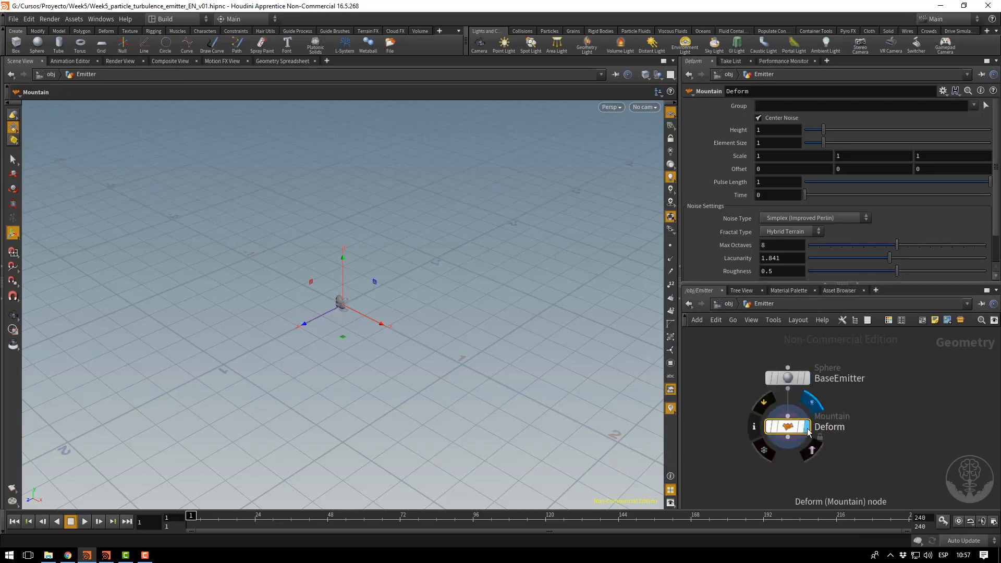
click(812, 450)
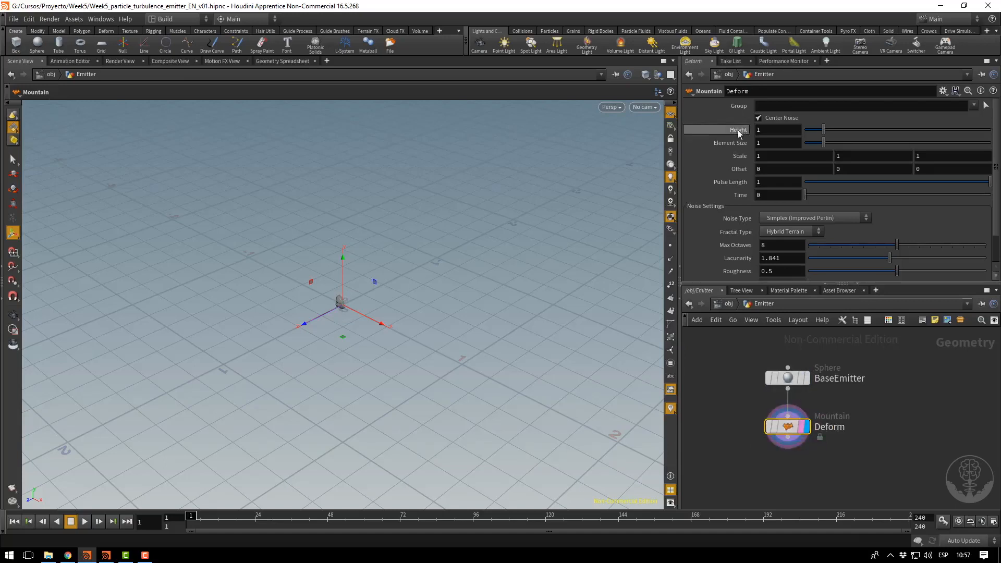
Set the Deform node's Height to 0.2 and its Offset to 4.9 on all three axes.
click(771, 130)
text(0.2)
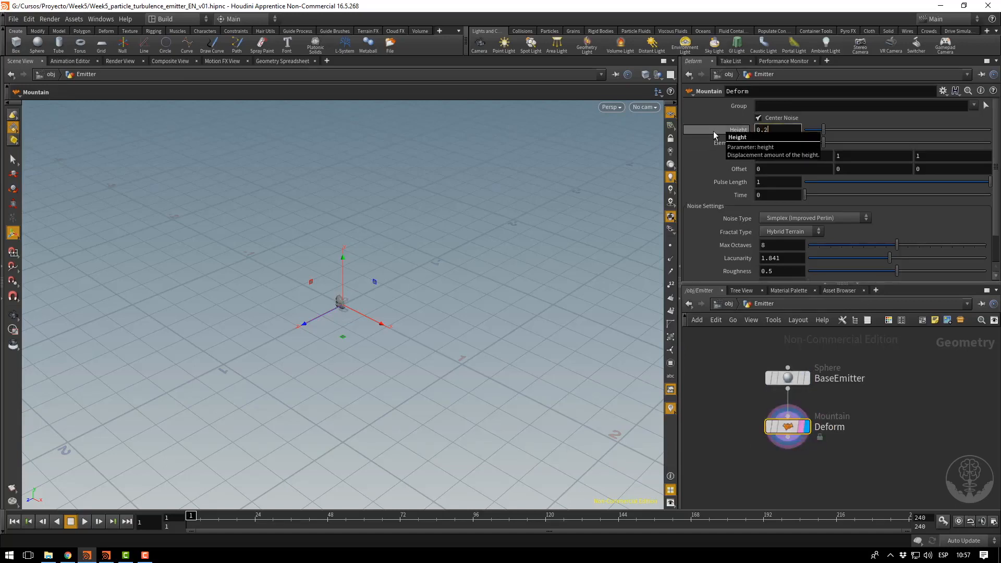
key(Return)
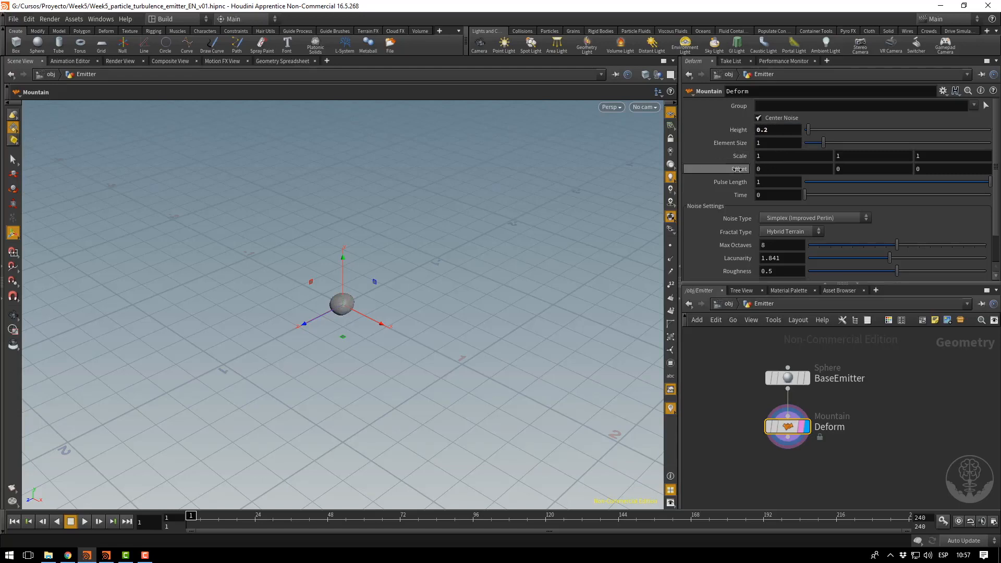
middle_drag(736, 169, 962, 170)
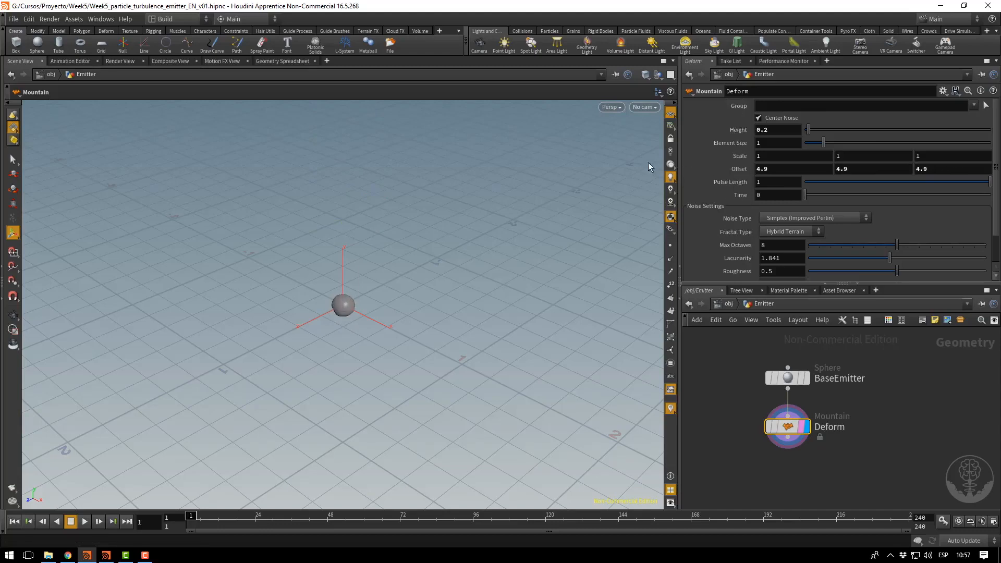
Set the Deform node's Element Size to 0.73 and its Height to 0.1.
drag(823, 143, 703, 143)
text(0.1)
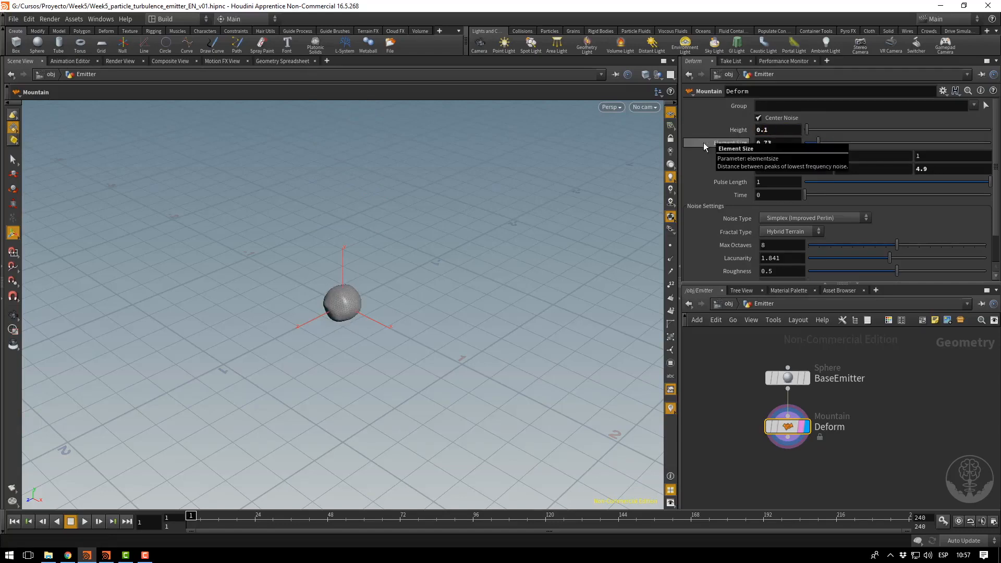
key(Return)
Try a noise Scale of 3.4 on all axes of the Deform node and undo it.
middle_drag(717, 156, 832, 151)
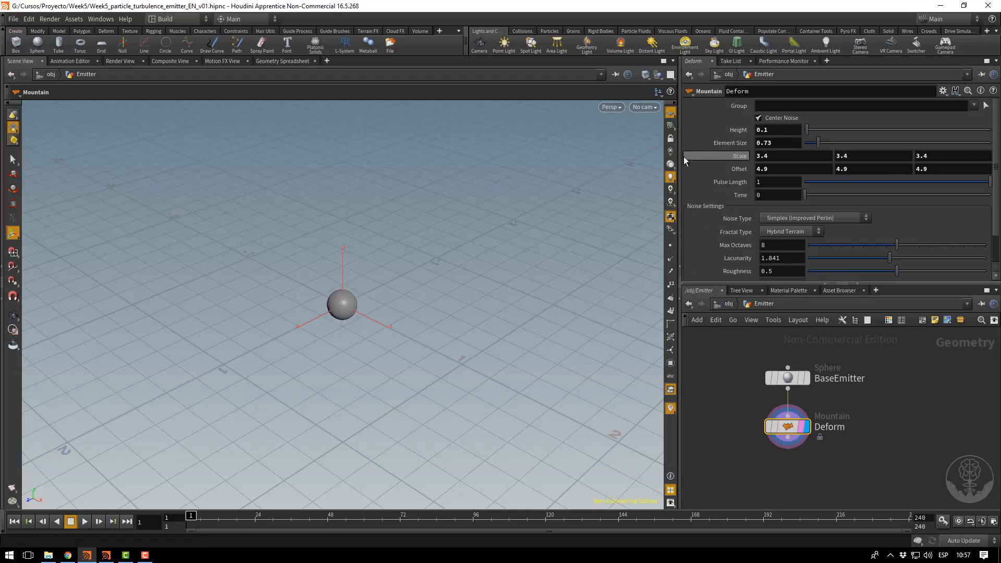
key(ctrl+z)
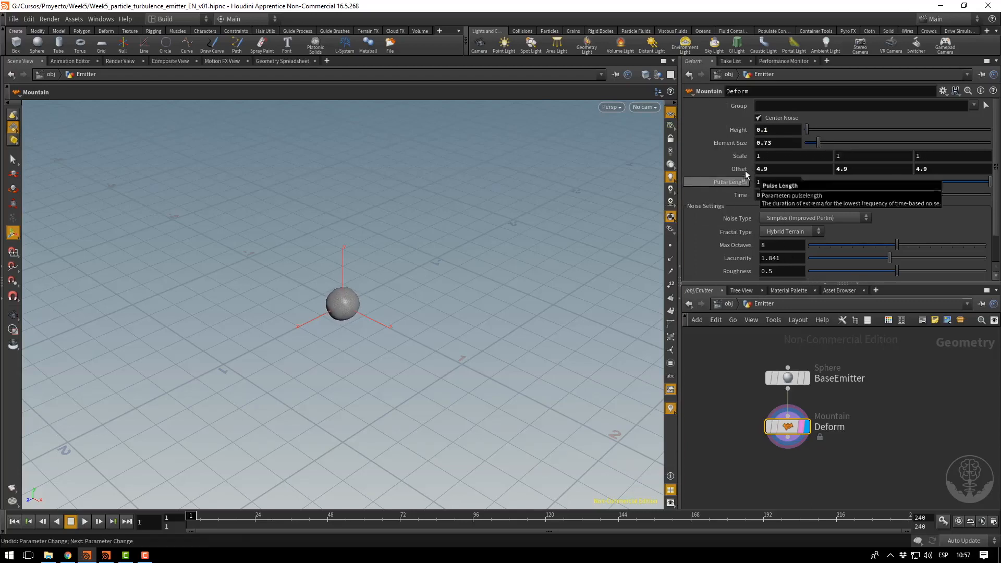
Set Deform's Offset to 7.3 on all axes, try an Element Size of 2, and settle on 0.1.
middle_drag(741, 172, 839, 170)
double_click(768, 144)
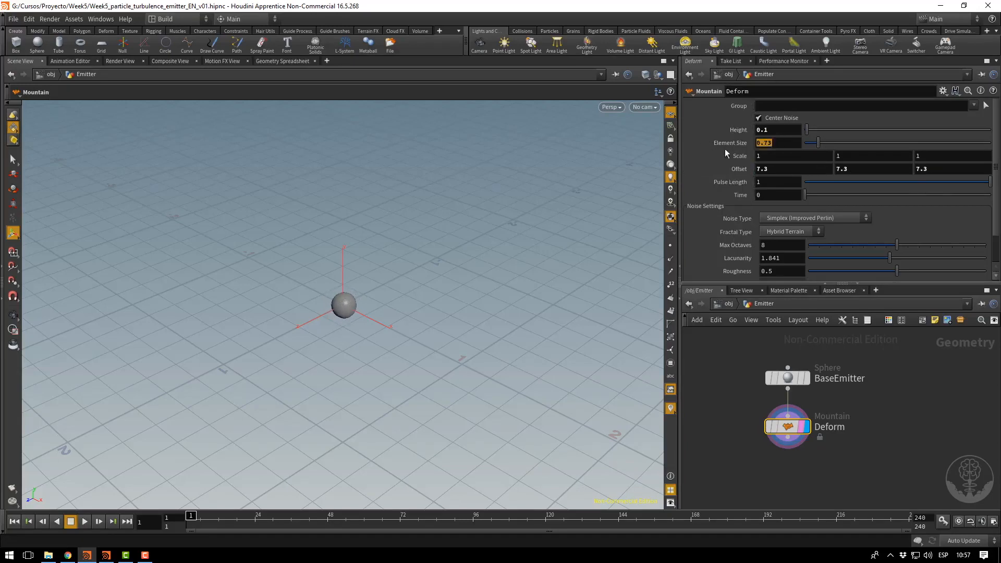
text(2)
key(Return)
double_click(768, 142)
text(0.1)
key(Return)
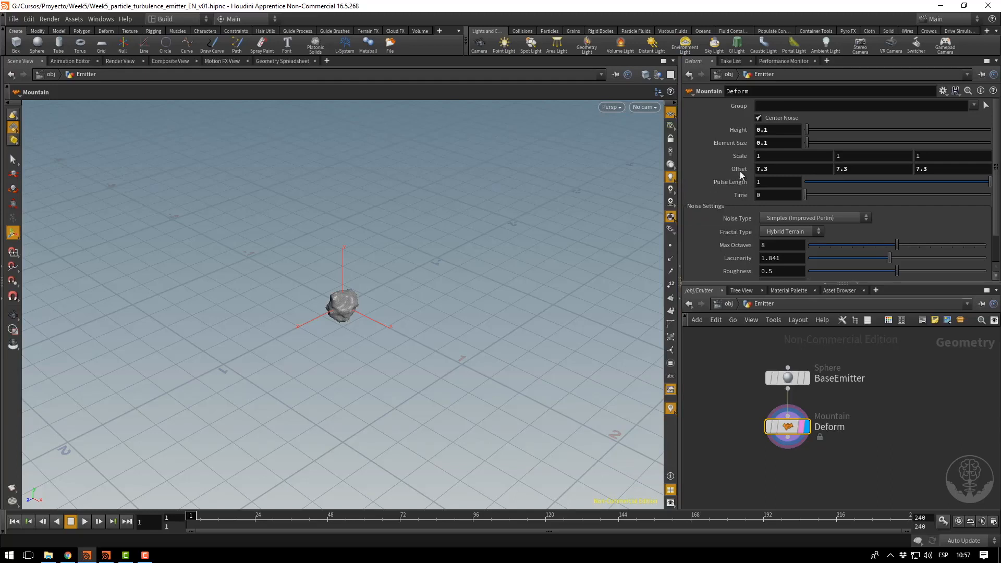
Drive the Deform node's Offset with the expression $T on all three axes and scrub the timeline to frame 34.
middle_drag(738, 169, 876, 179)
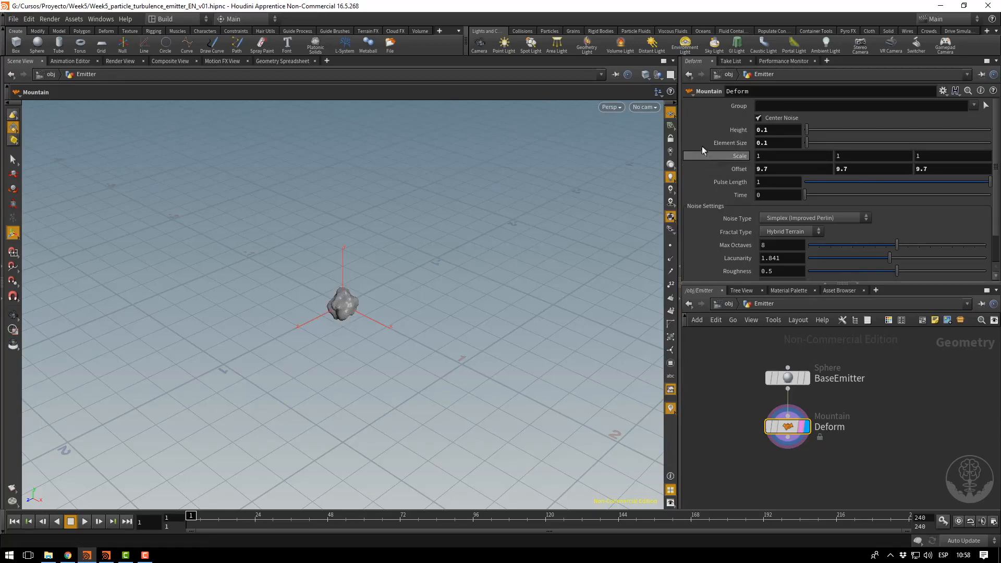
click(793, 169)
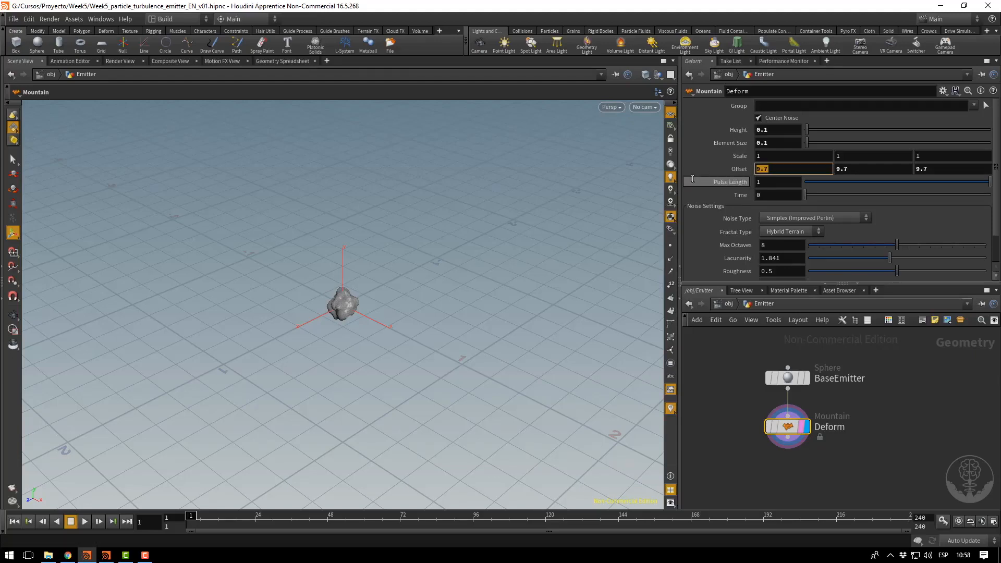
text($T)
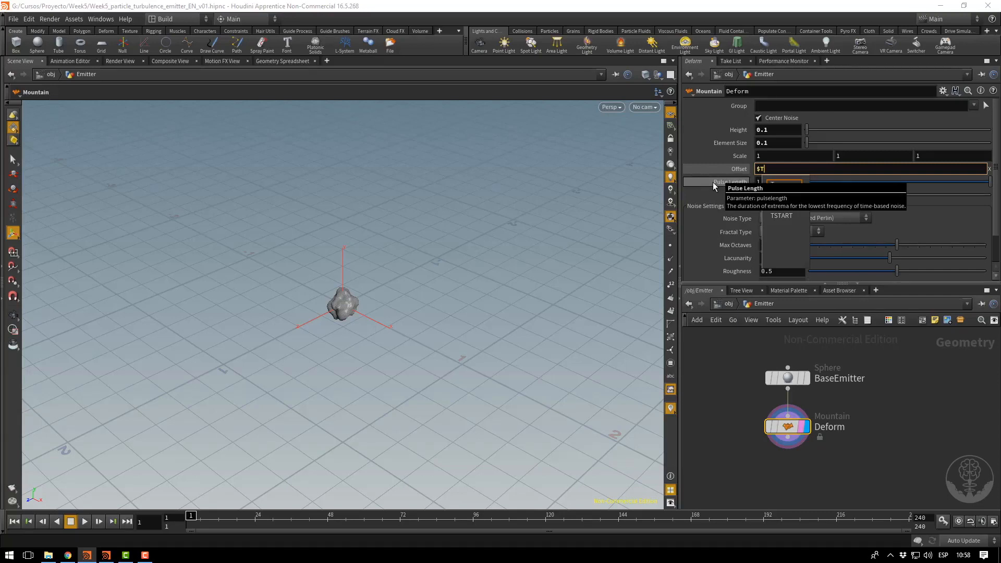
key(Return)
double_click(863, 169)
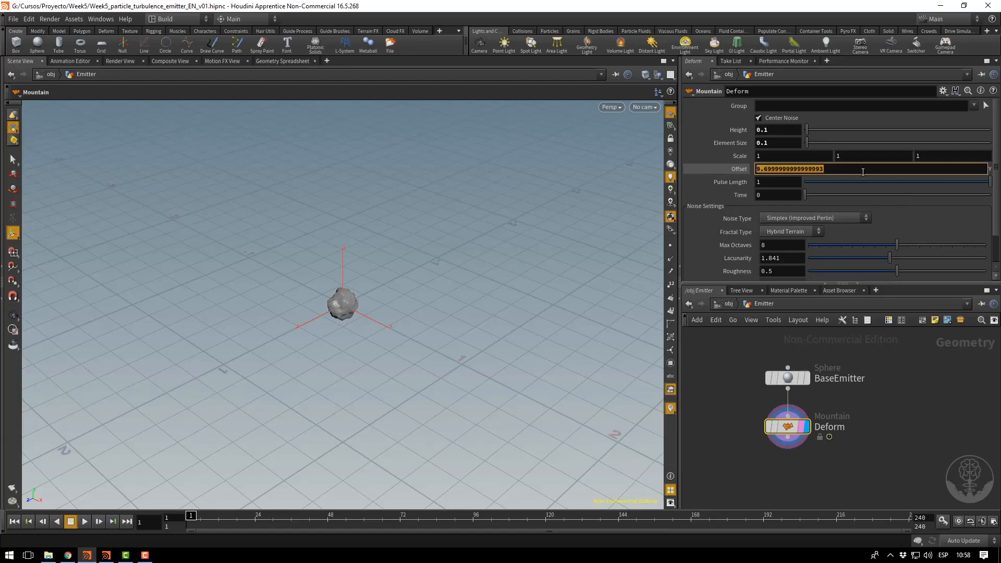
text(0)
key(Tab)
text($T)
key(Return)
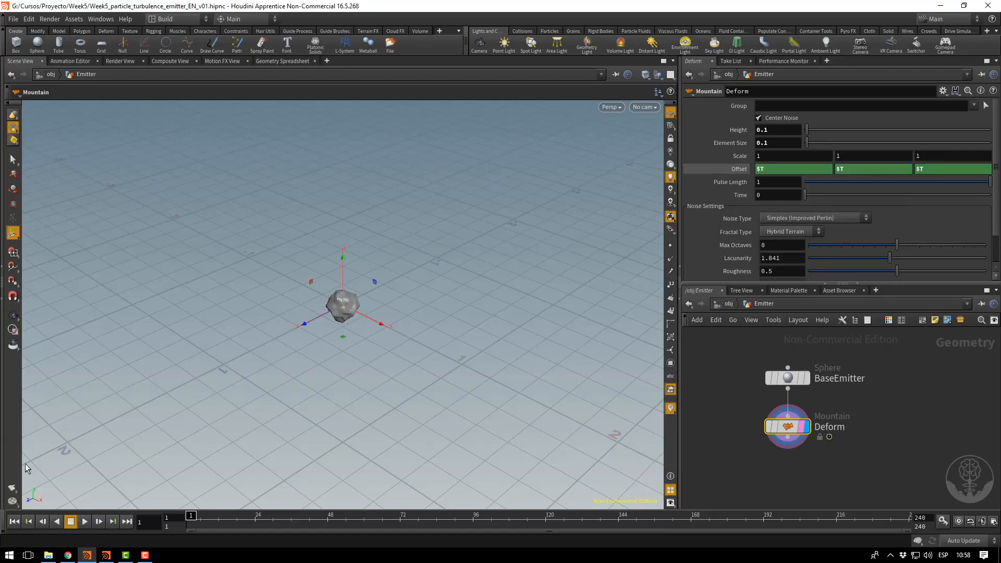
drag(209, 517, 285, 515)
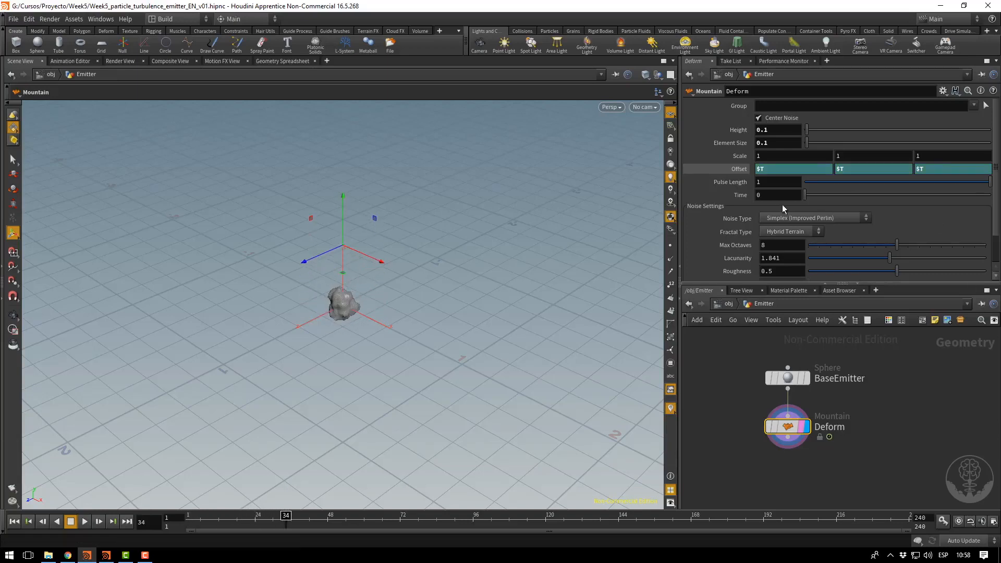
Change Deform's Offset expression to $T*0.25 on all three axes and scrub to frame 63.
click(764, 171)
text(*0.)
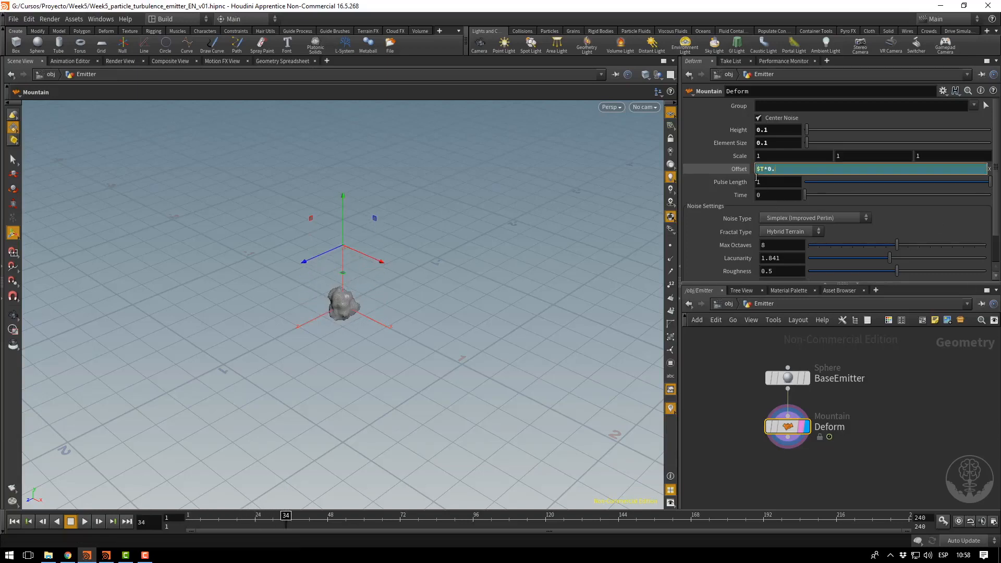
text(25)
key(Return)
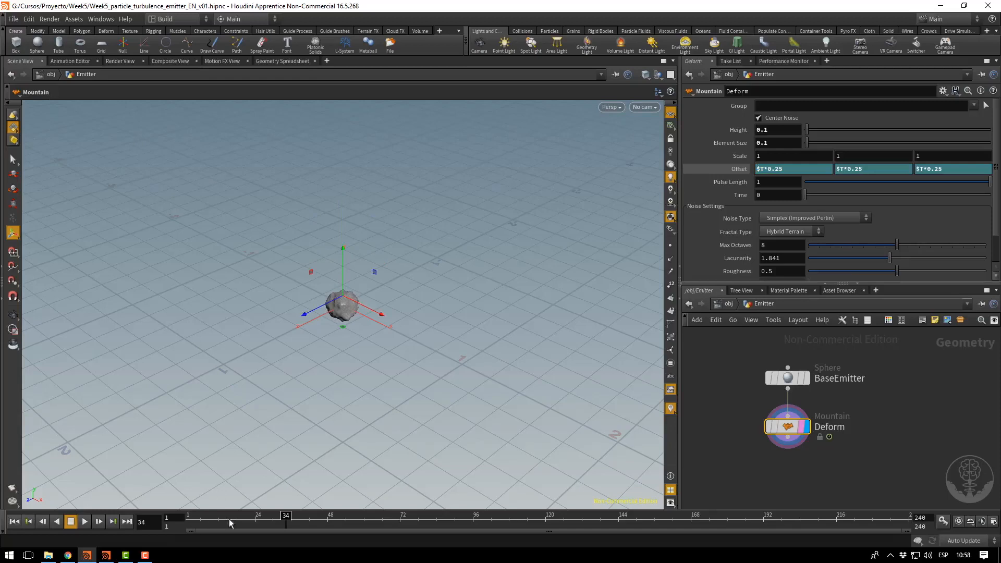
drag(231, 521, 373, 516)
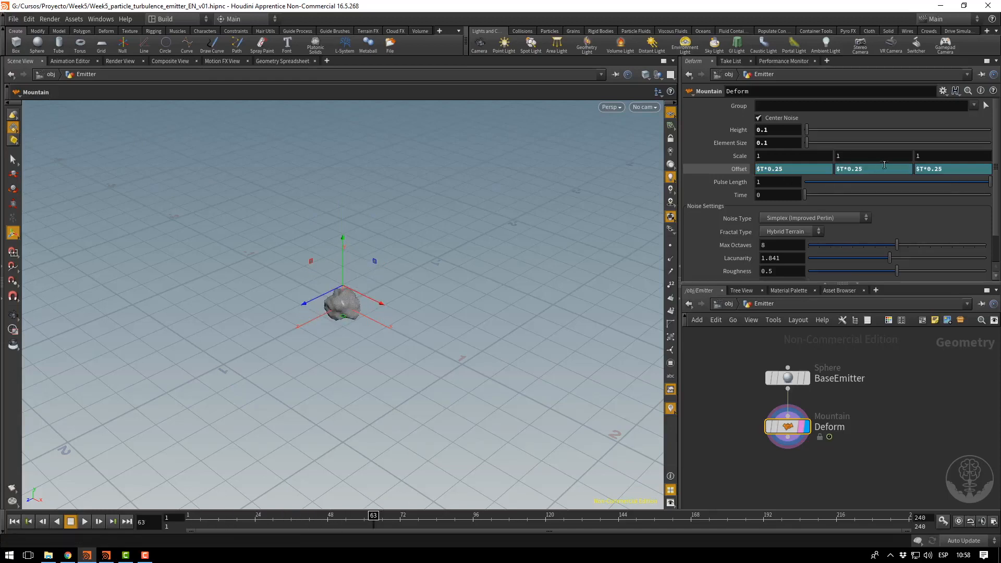
Delete the expression channels from Deform's Y and Z Offset, keeping the one on X.
right_click(850, 169)
click(876, 279)
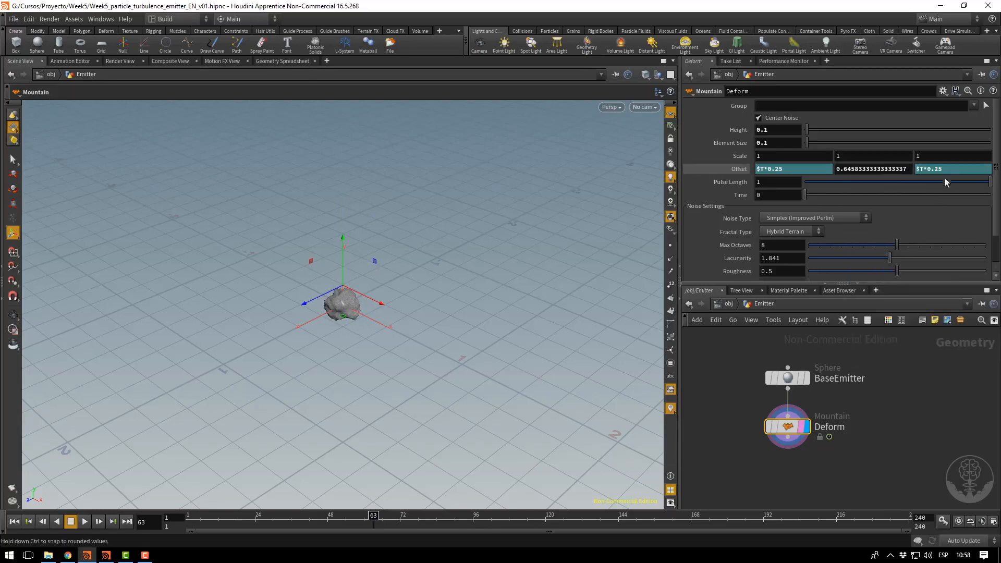
right_click(944, 174)
click(886, 282)
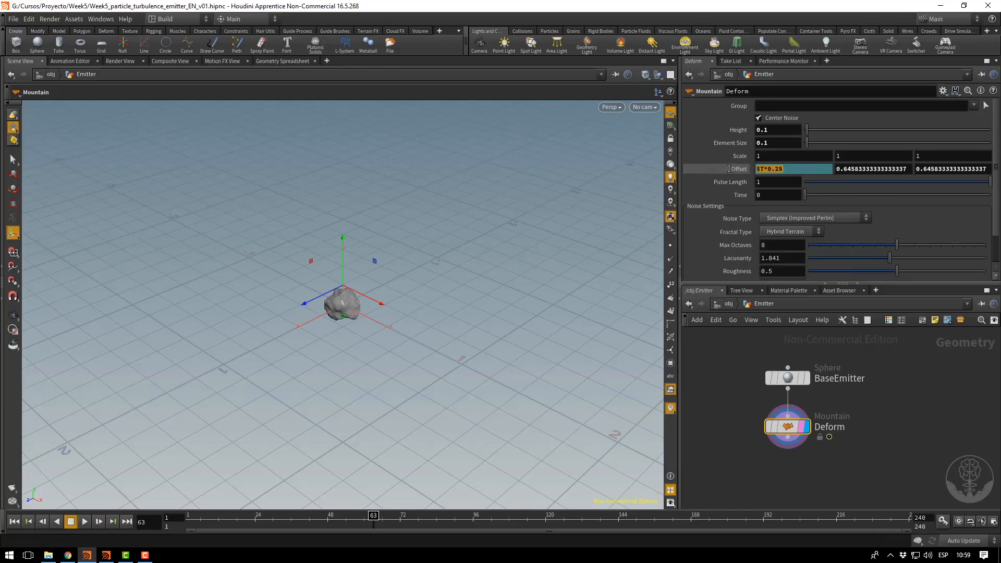
Copy Deform's X Offset parameter and paste it as a relative reference into the Y and Z Offset.
click(790, 169)
key(Return)
right_click(784, 169)
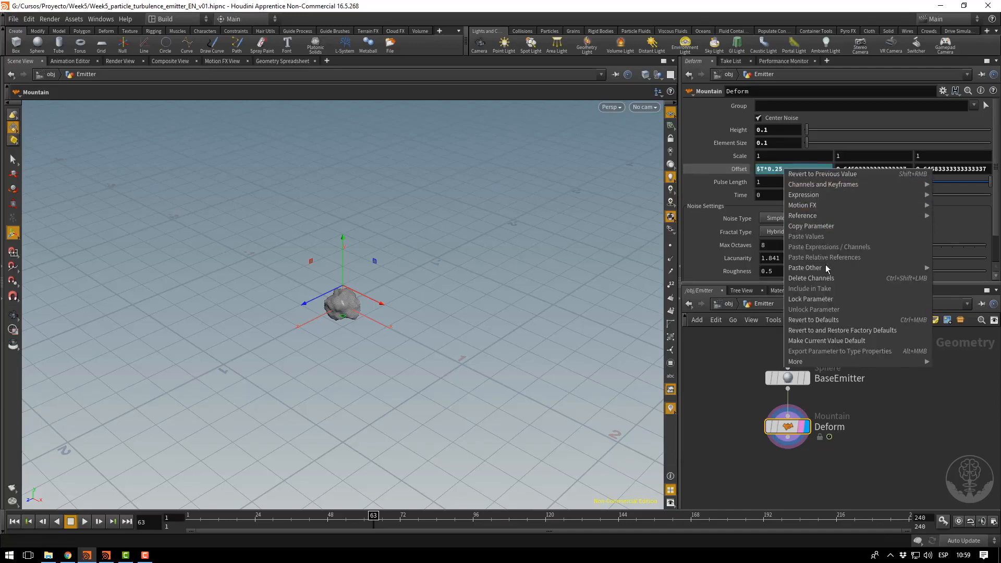
click(825, 226)
right_click(861, 169)
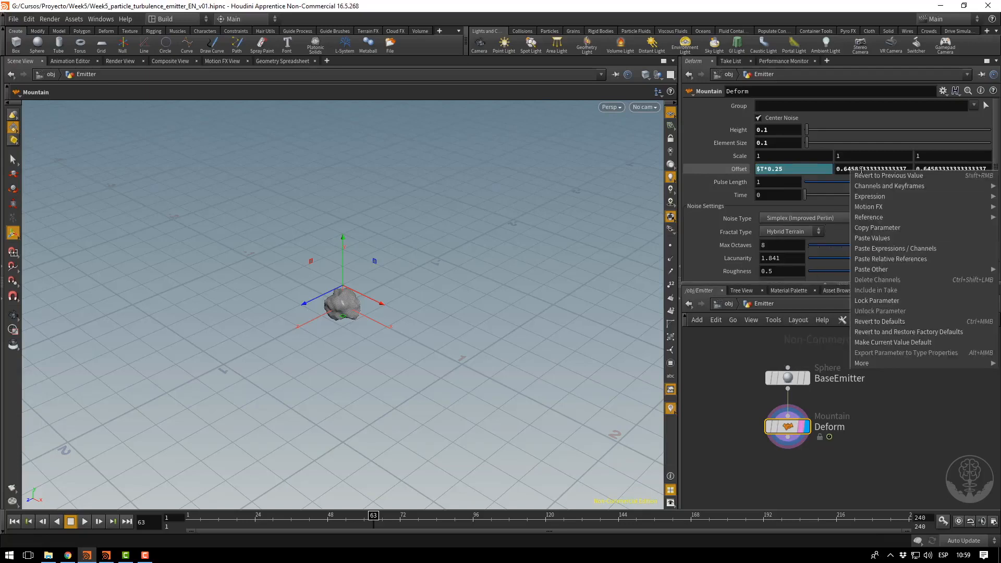
click(883, 257)
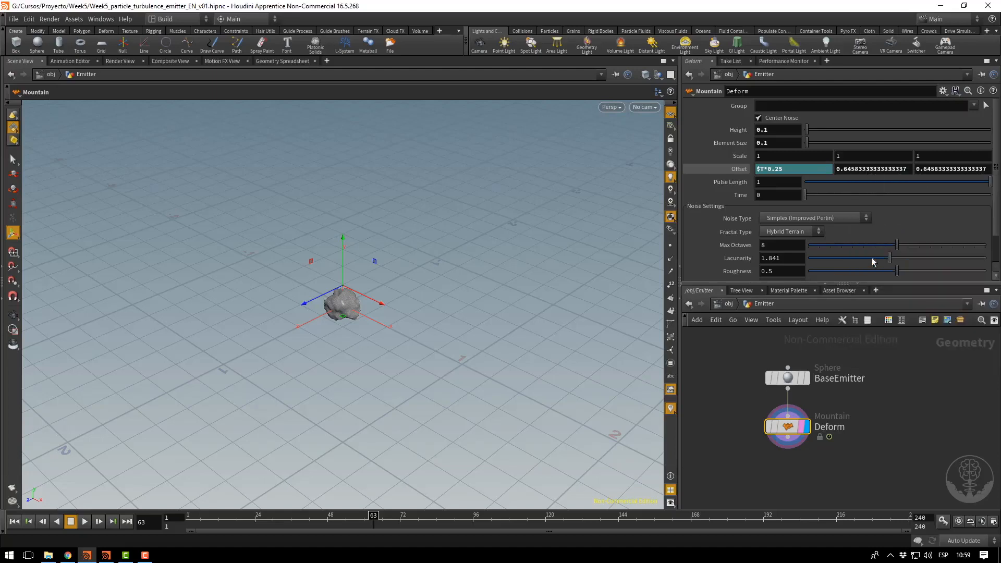
right_click(924, 172)
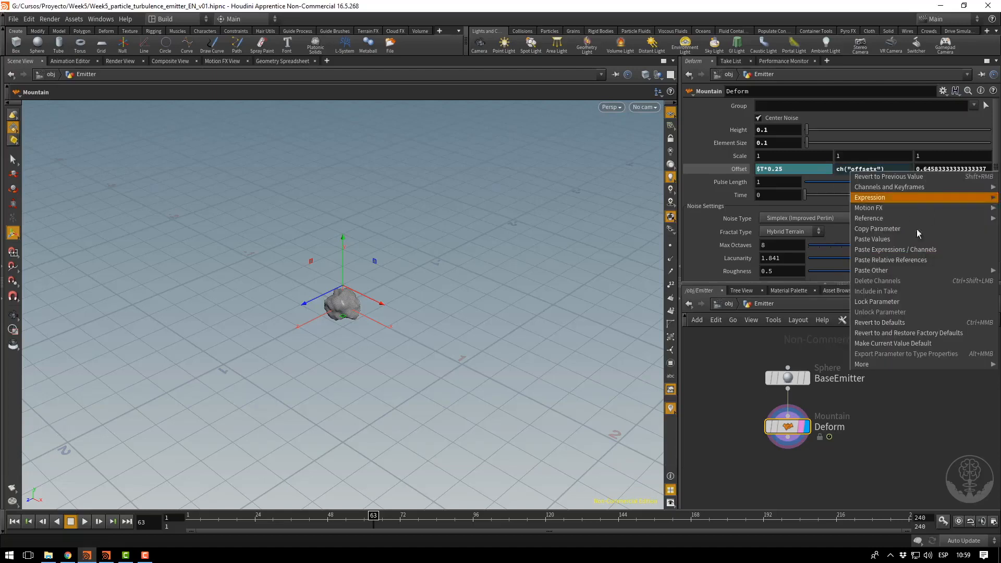
click(902, 262)
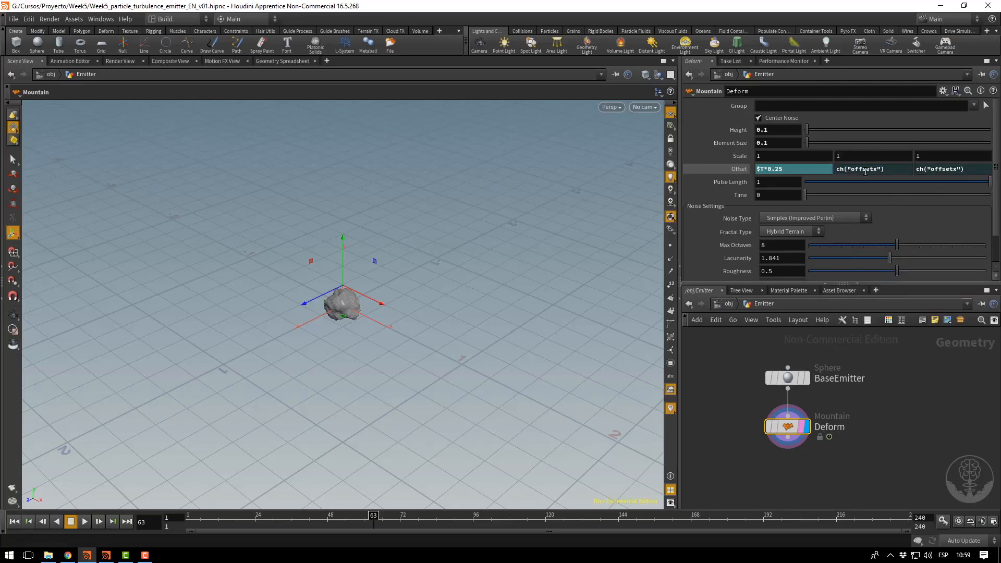
Examine the channel reference expression in Deform's Y Offset without changing it.
mouse_move(772, 395)
drag(843, 170, 832, 171)
key(Escape)
drag(854, 170, 880, 172)
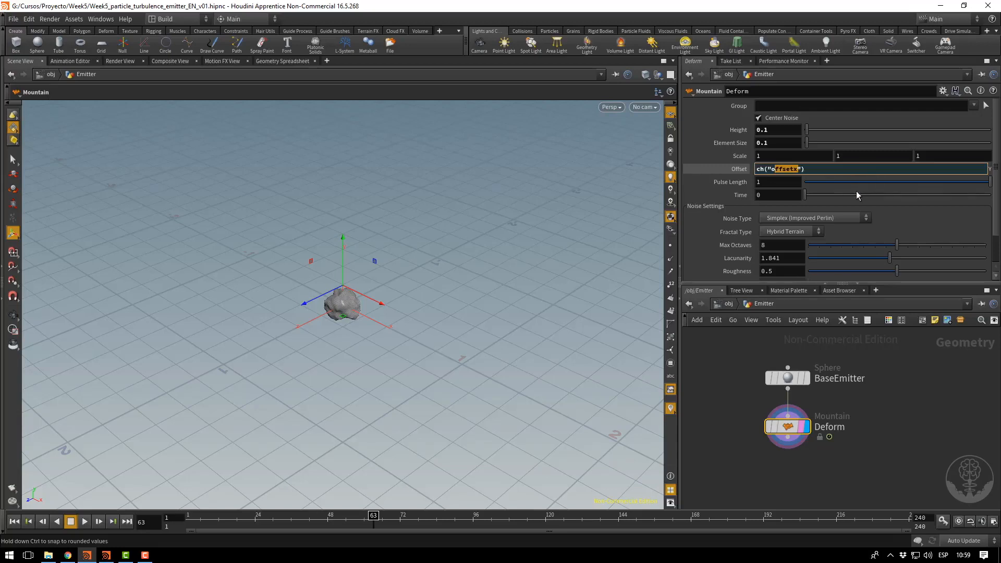
key(Escape)
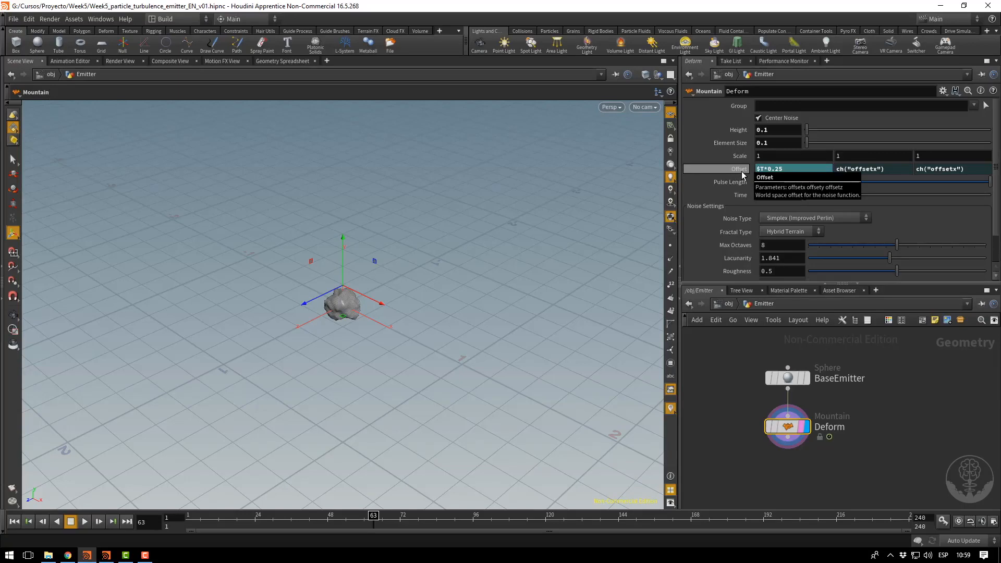
click(882, 174)
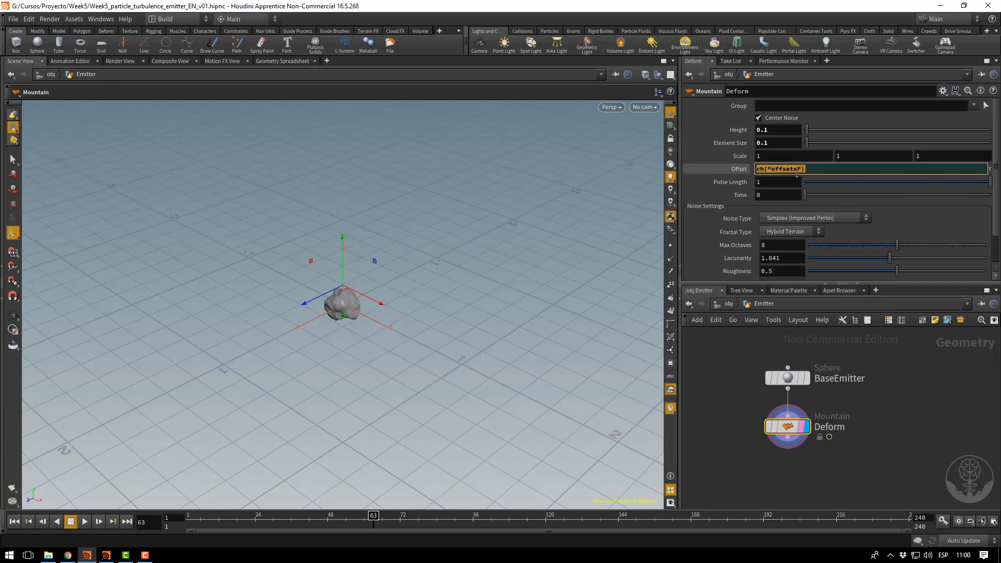
click(724, 184)
Set Deform's X Offset expression to $T*0.20.
click(779, 170)
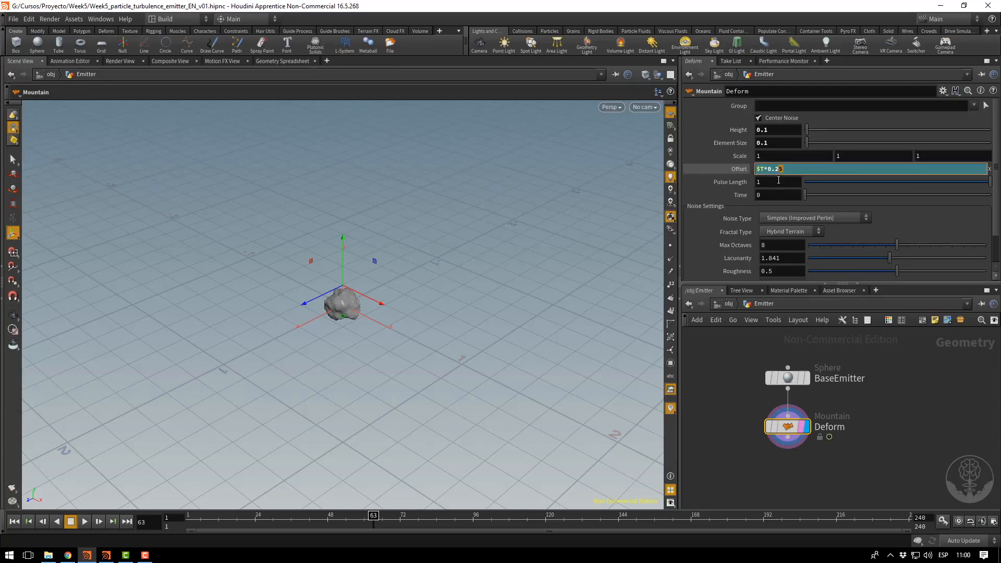
key(BackSpace)
text(0)
key(Return)
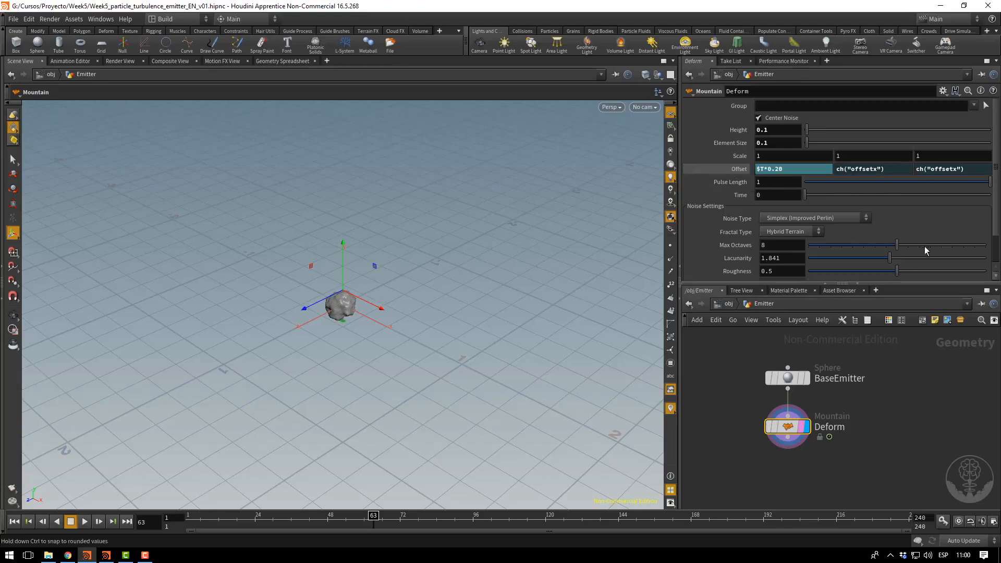
Preview the slower noise animation by scrubbing to frame 162, and save the scene.
scroll(994, 211, down, 2)
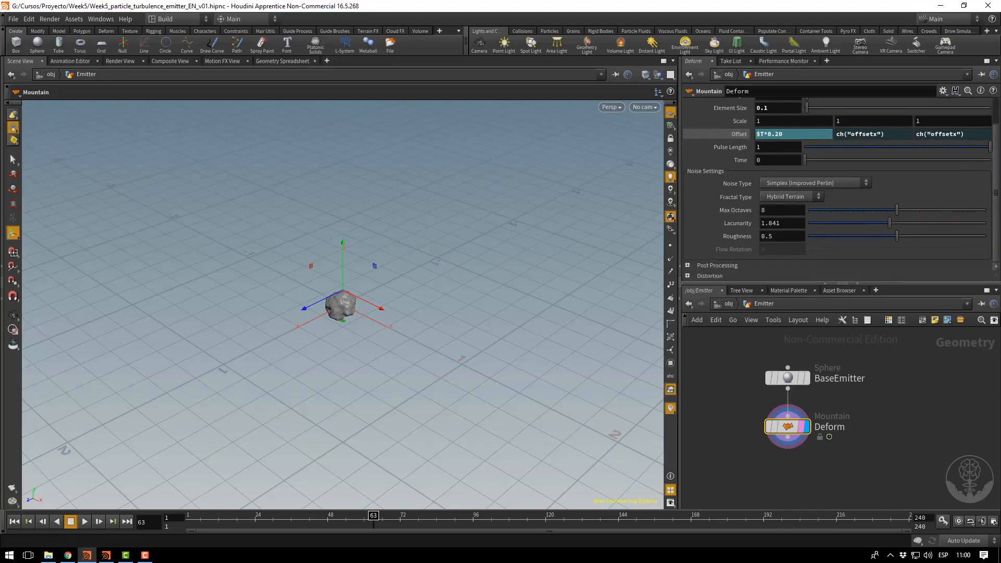
scroll(994, 211, up, 2)
middle_drag(902, 414, 911, 391)
mouse_move(240, 517)
mouse_down()
mouse_move(620, 514)
mouse_move(670, 504)
mouse_up()
key(ctrl+s)
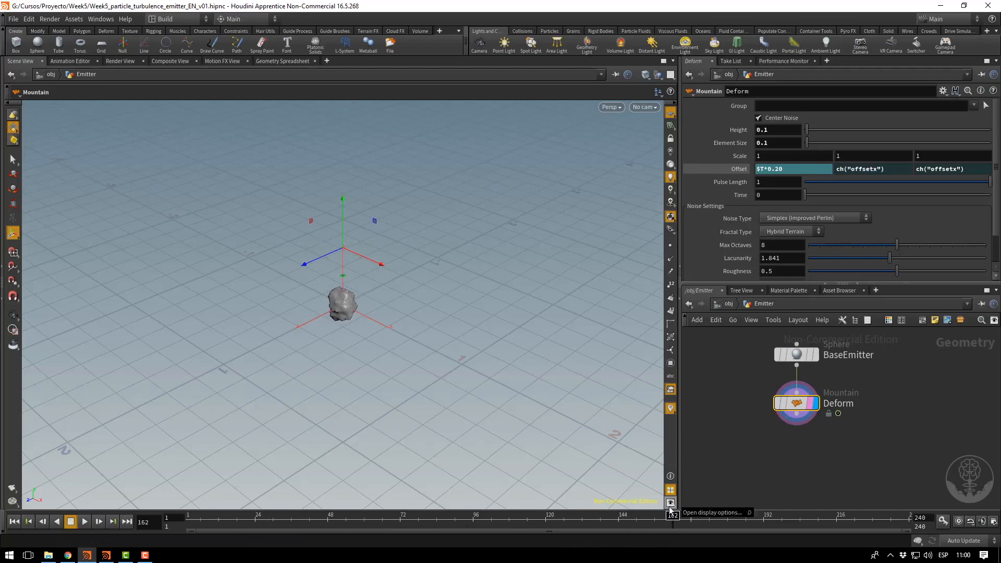
Add a Transform node wired to Deform's output and make it the displayed node.
click(795, 419)
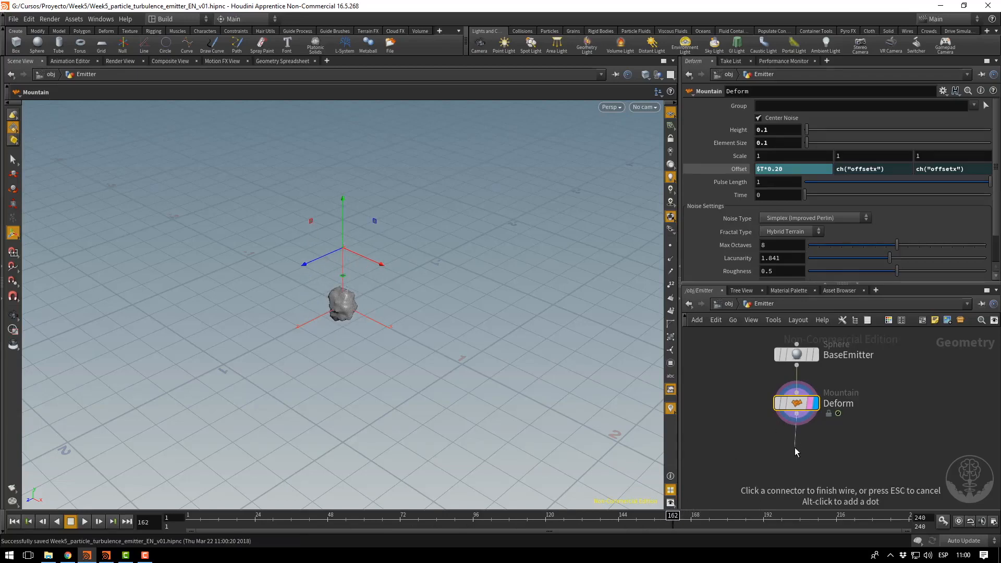
key(Tab)
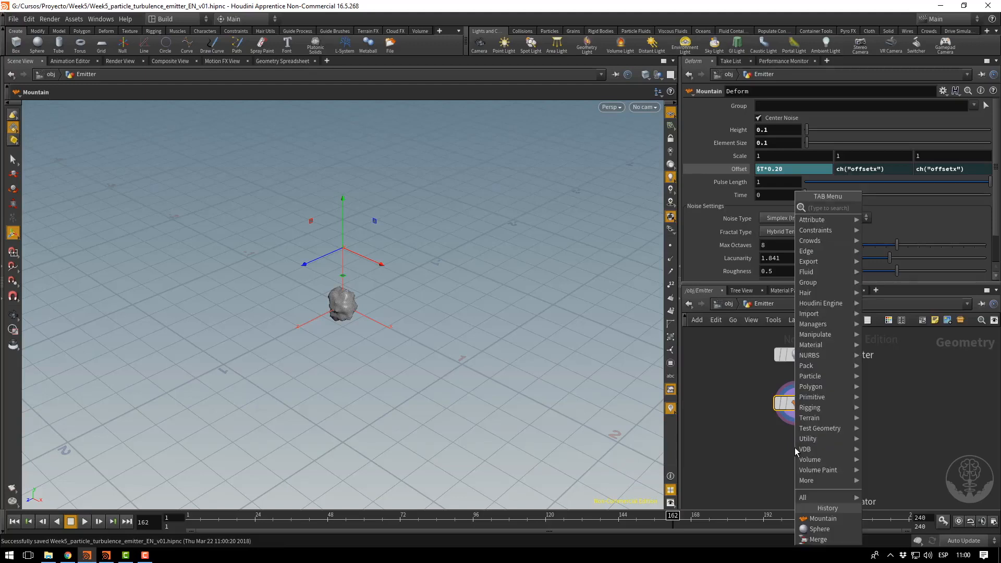
text(tra)
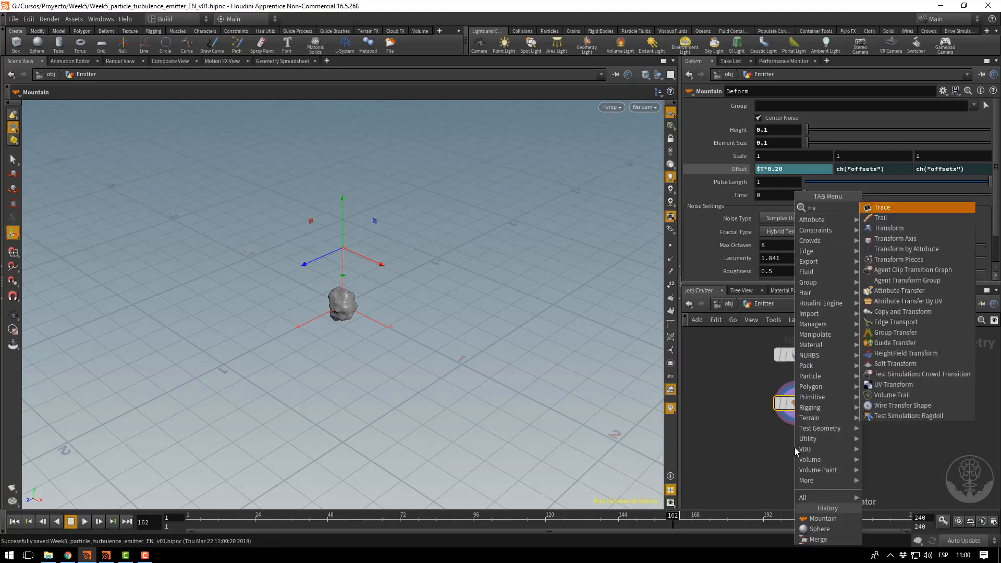
key(Down)
key(Down)
key(Return)
click(794, 447)
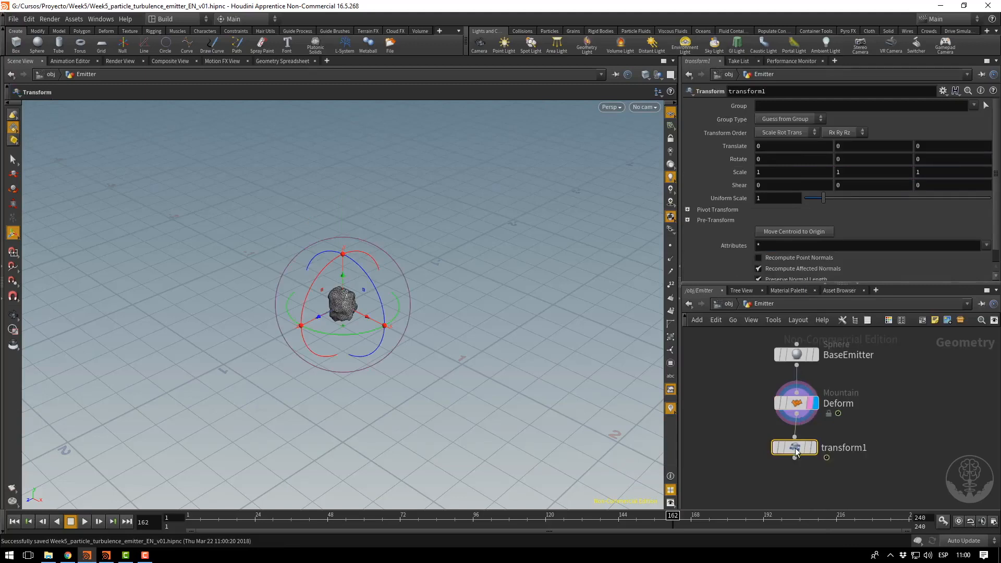
click(813, 448)
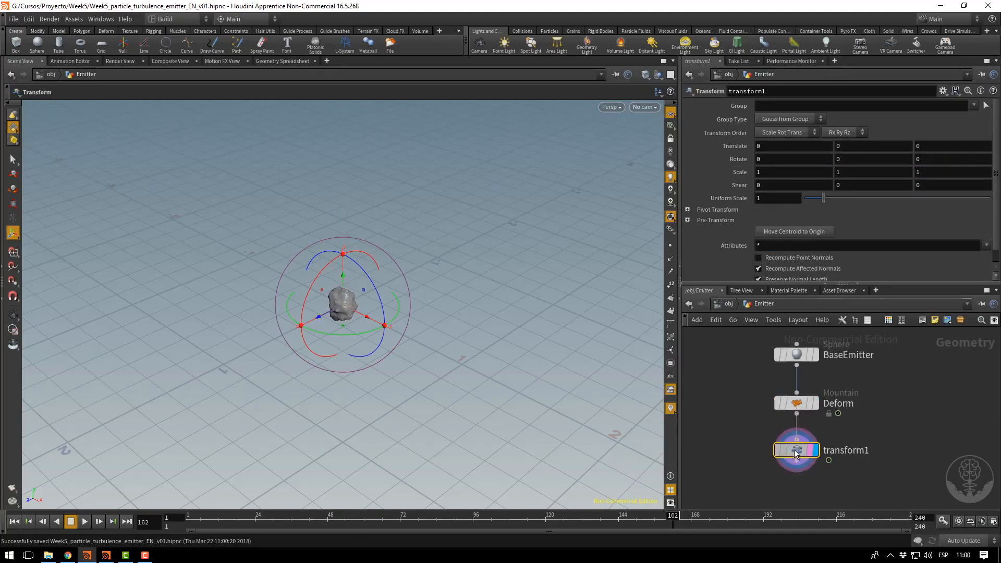
Rename the new Transform node as Animation.
double_click(842, 450)
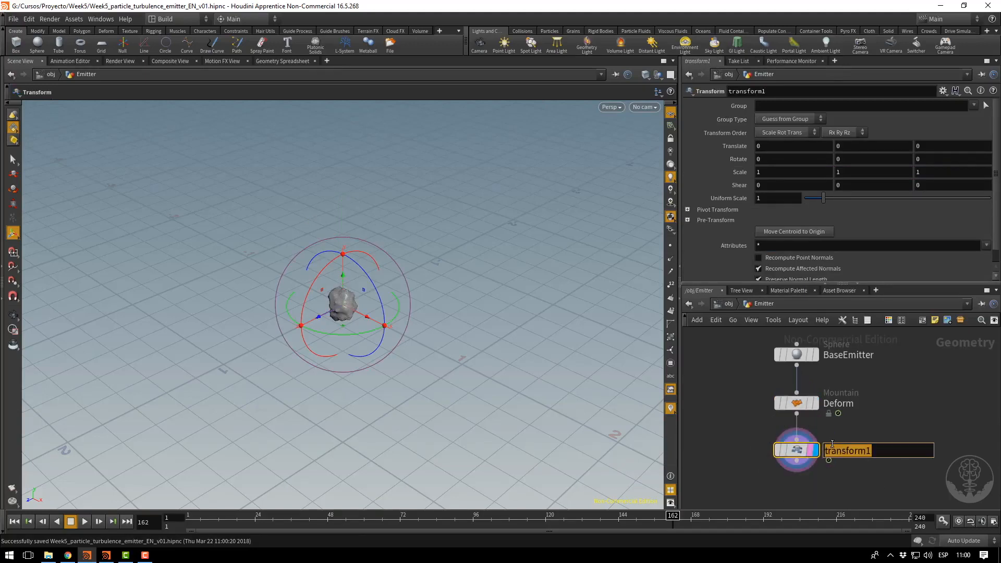
text(Animation)
key(Return)
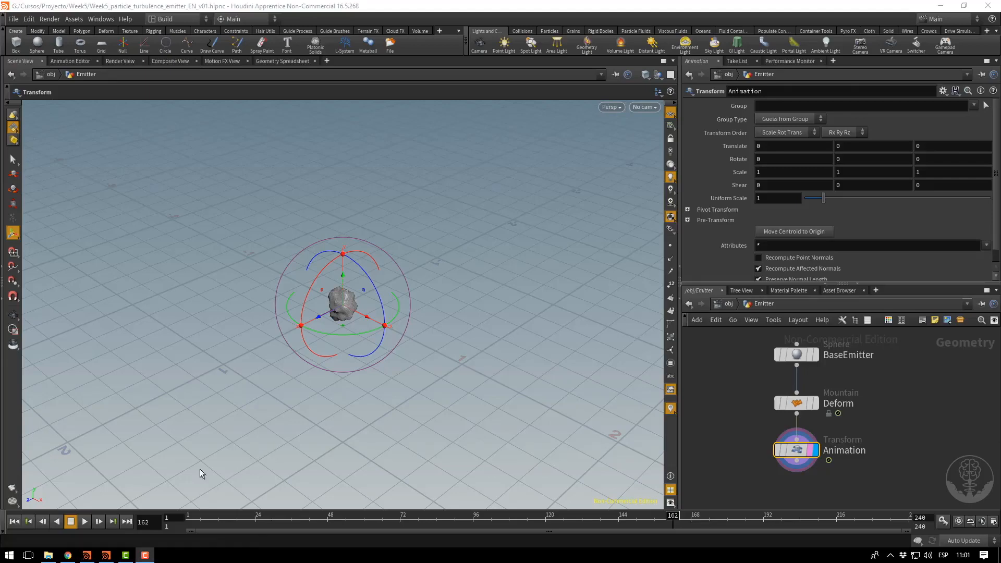
Consult the sine curve in the browser, and set the Animation node's X Translate expression to sin($F*1)*1 in Houdini.
click(68, 555)
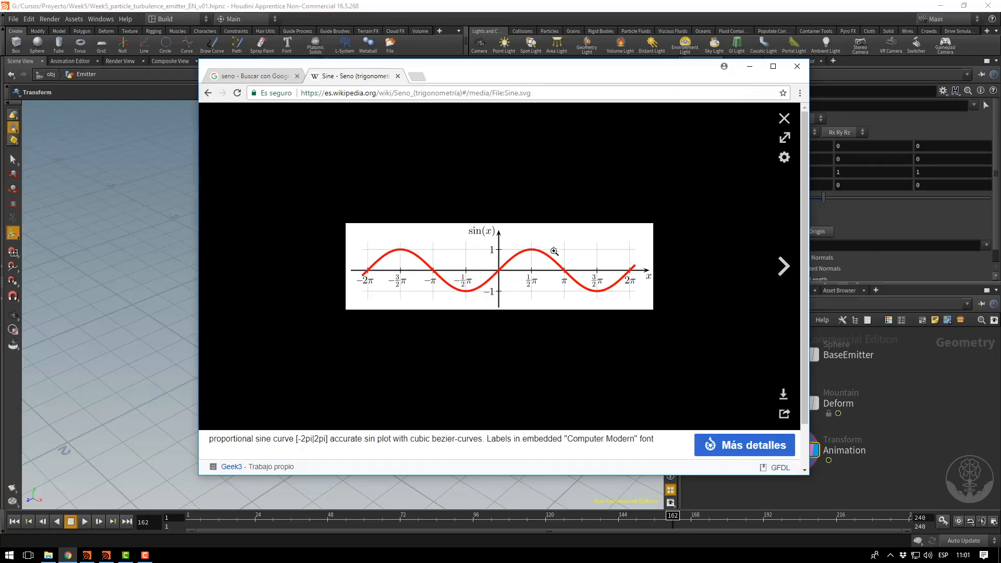
click(750, 66)
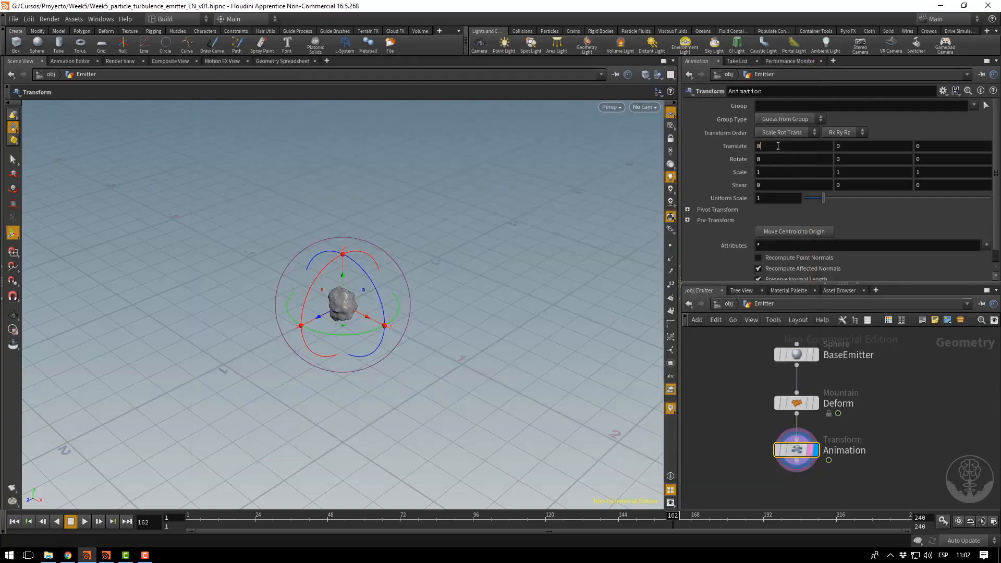
click(778, 146)
text(sin($)
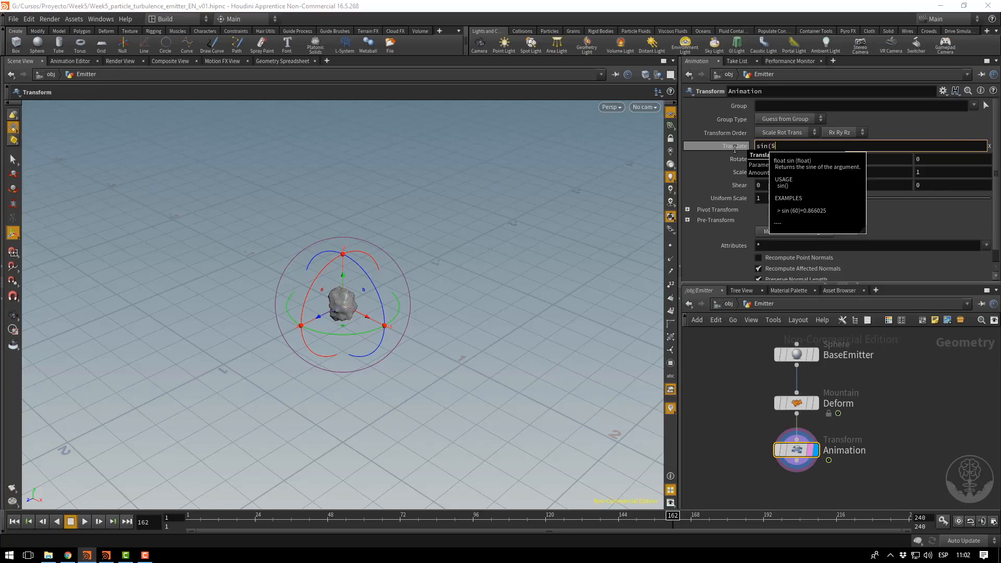
text(F)
text(T)
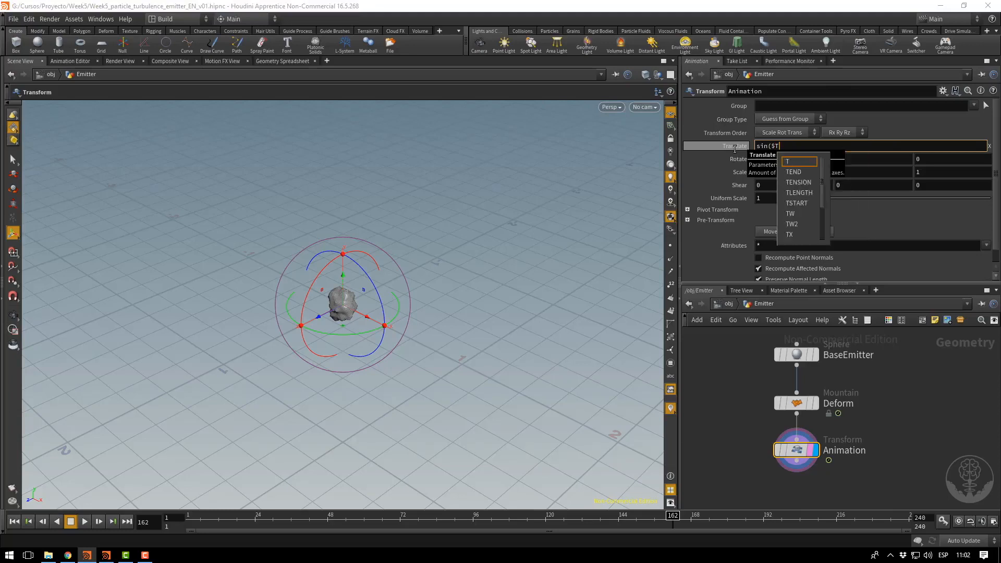
key(BackSpace)
text(F*1)
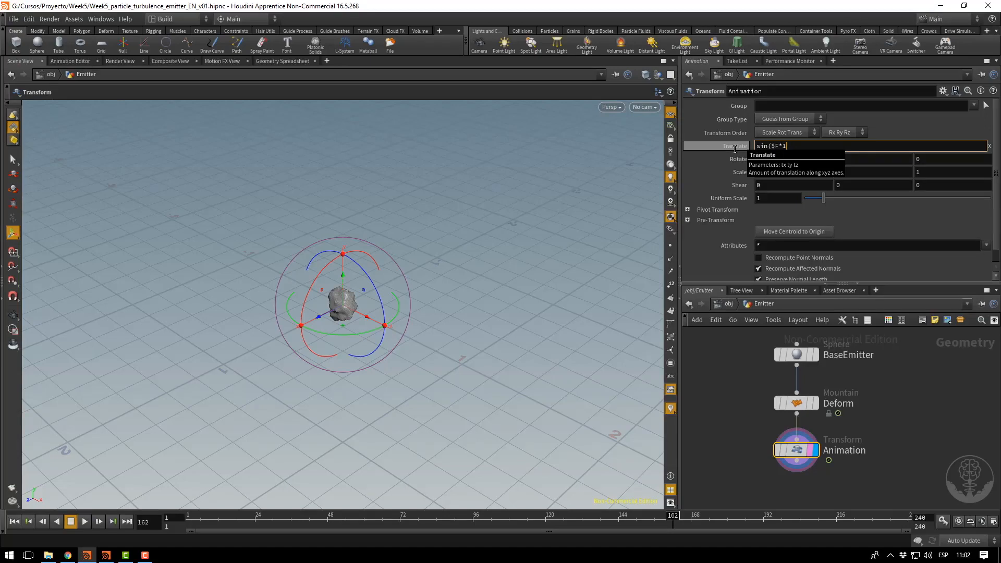
text()*1)
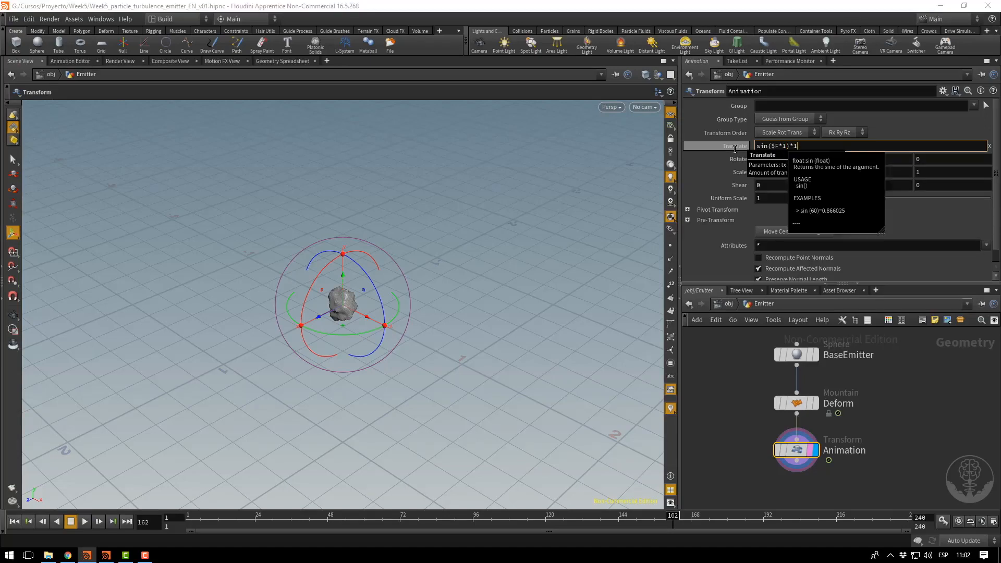
key(Left)
key(Left)
key(Left)
key(Left)
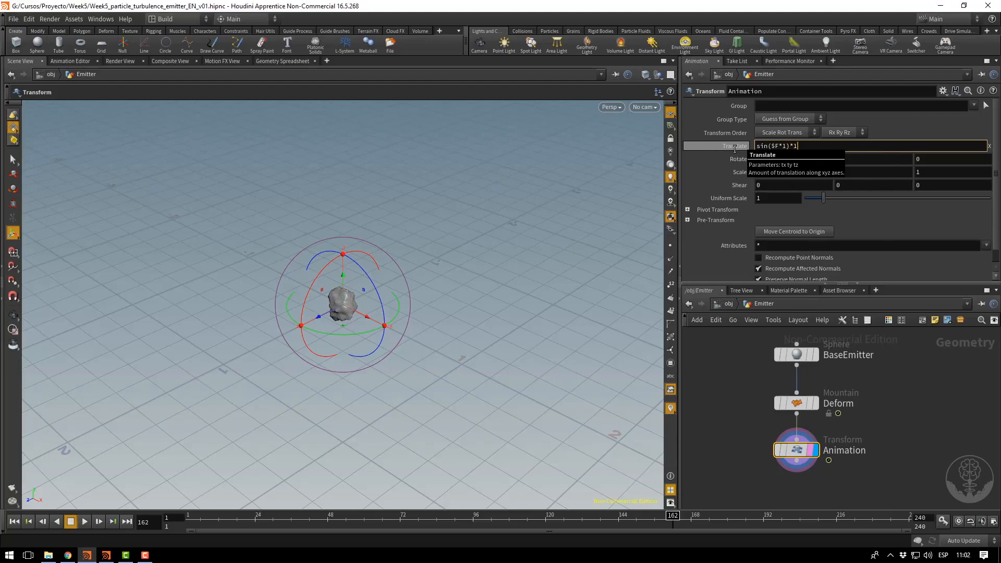
key(Return)
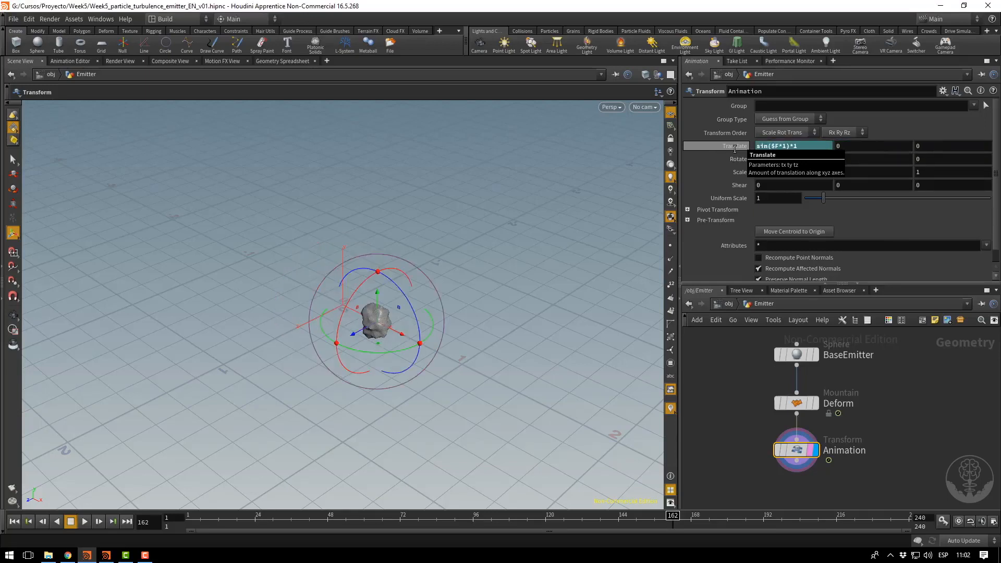
Play the animation and compare the emitter's motion with the sine curve in the browser.
click(89, 522)
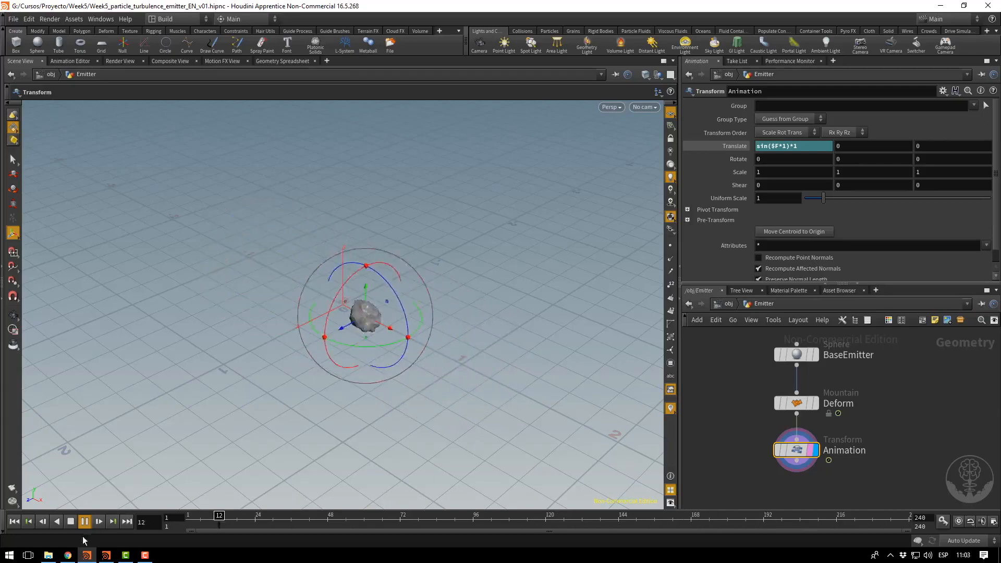
click(68, 555)
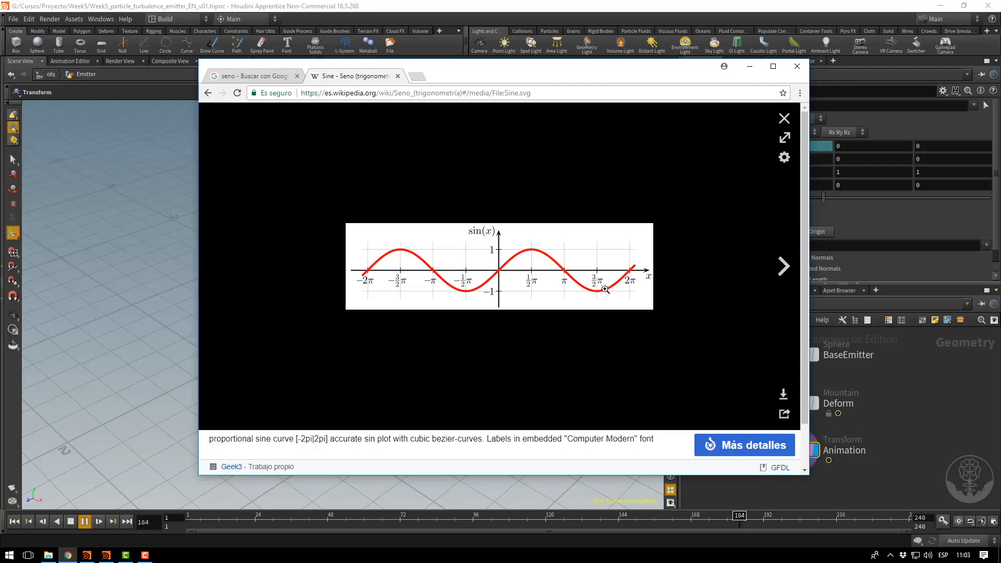
click(749, 66)
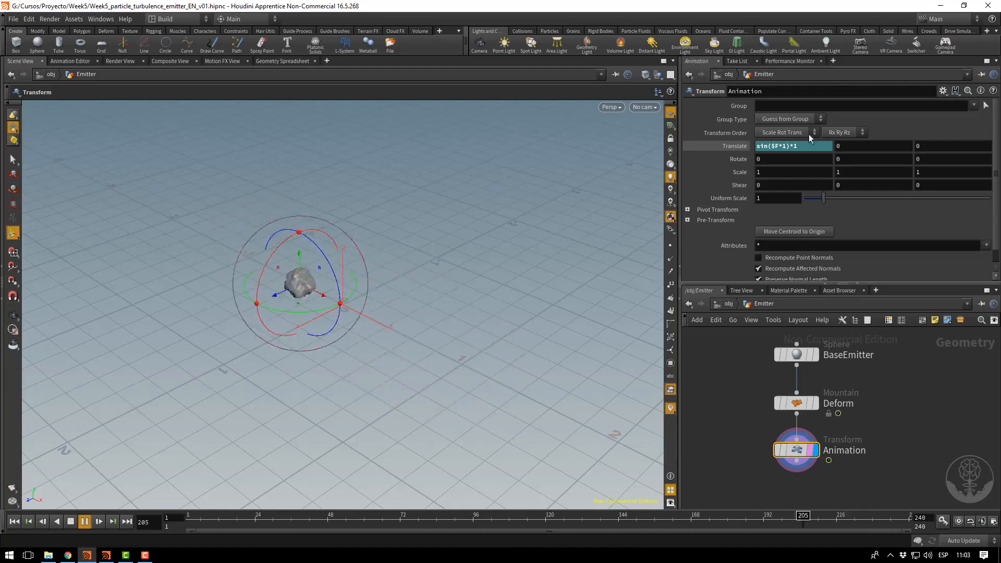
Try an amplitude of 0.2 in Animation's X Translate expression, making it sin($F*1)*0.2.
click(793, 146)
text(*0.2)
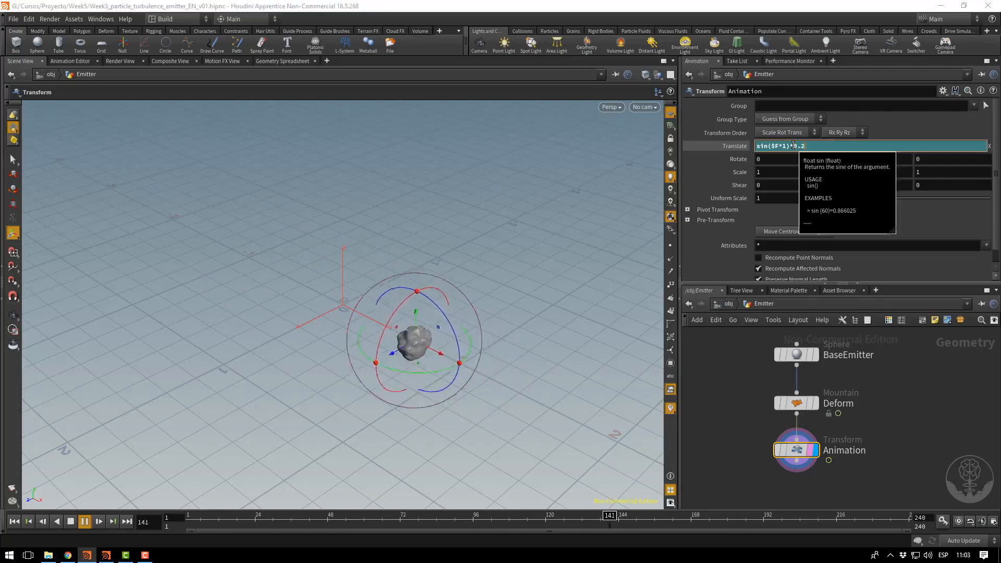
key(Return)
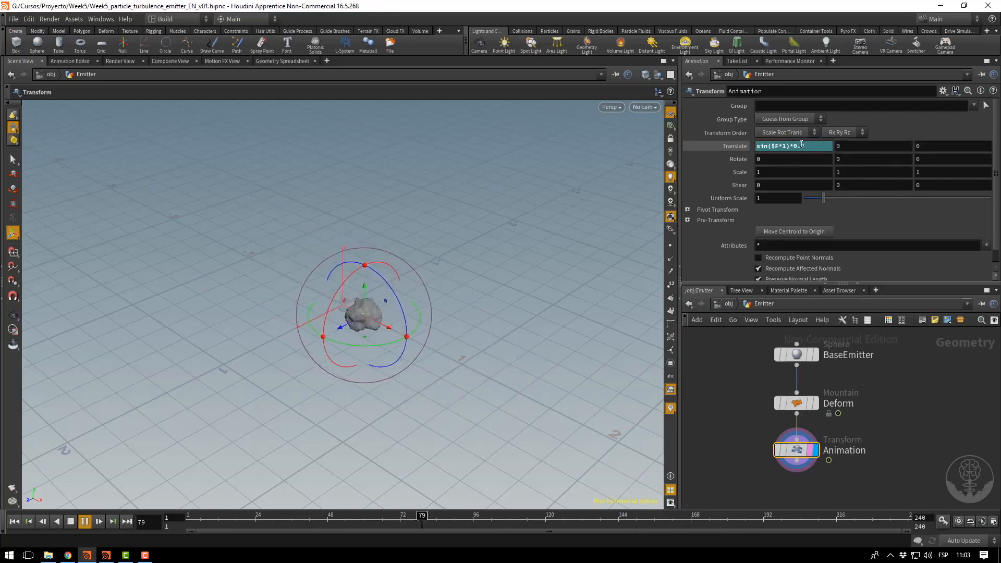
Set the amplitude to 1.5 and the frame multiplier to 5 in Animation's X Translate expression, giving sin($F*5)*1.5.
drag(806, 146, 793, 146)
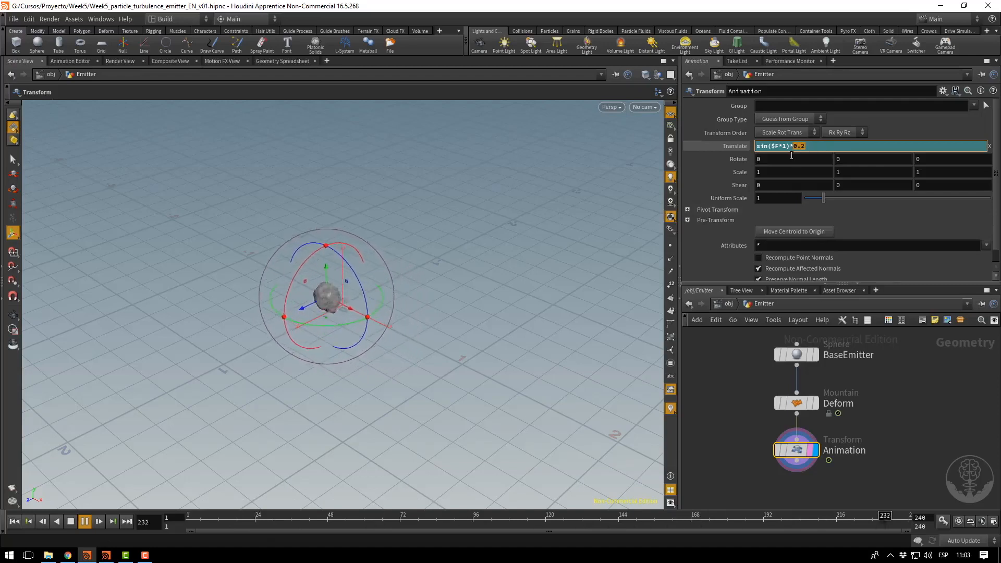
text(1.5)
key(Return)
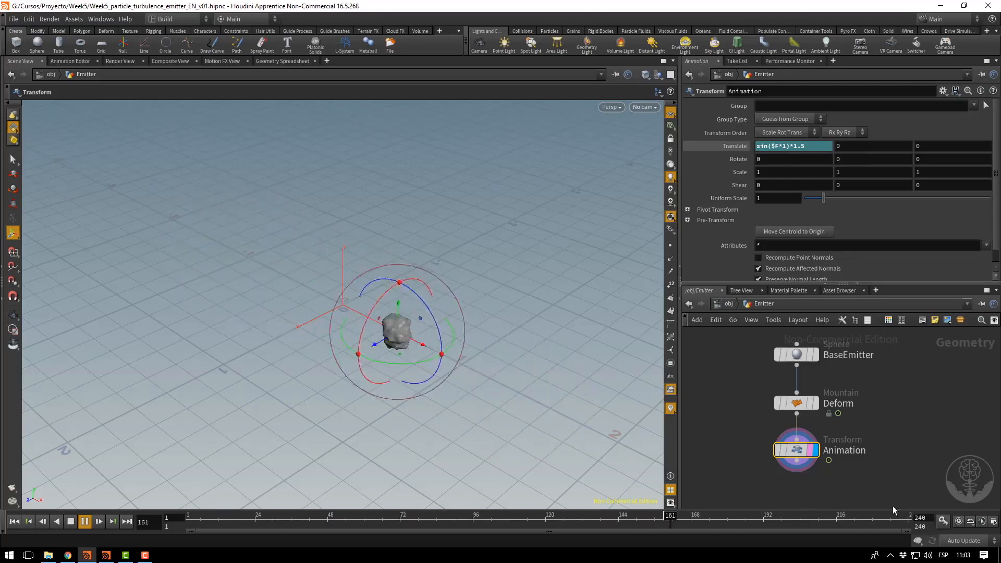
click(779, 146)
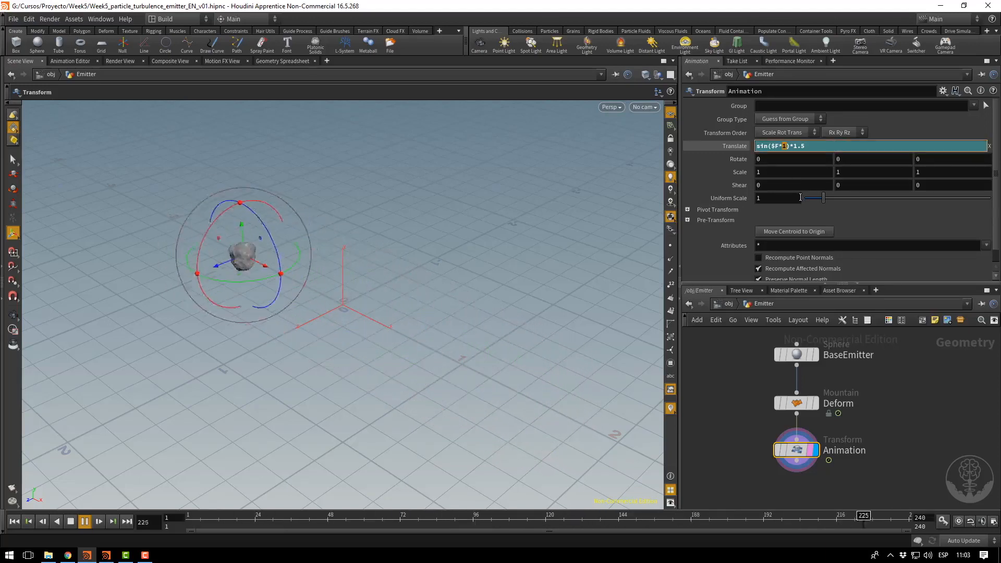
text(5)
key(Return)
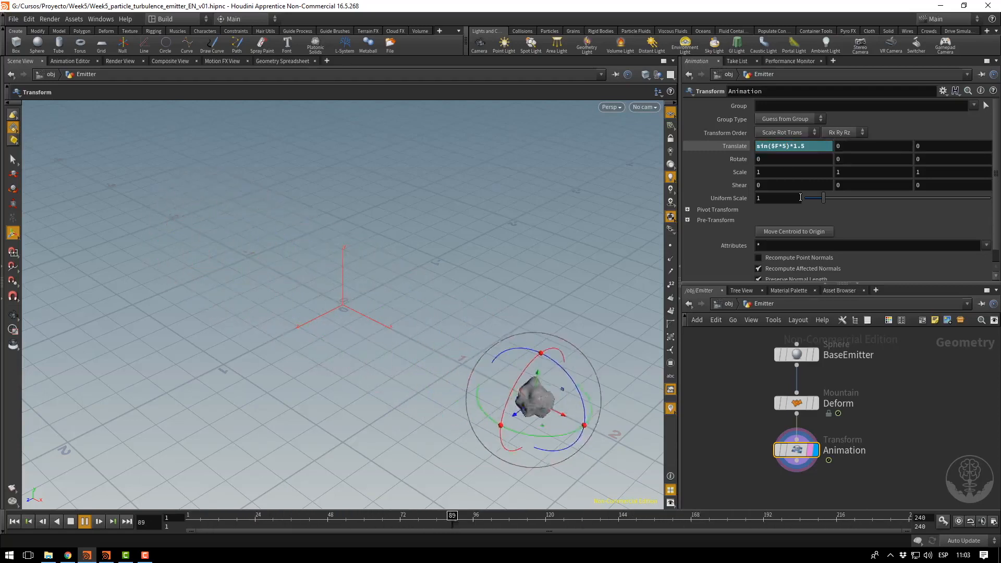
Turn on real-time playback and view the moving emitter from different angles.
click(958, 521)
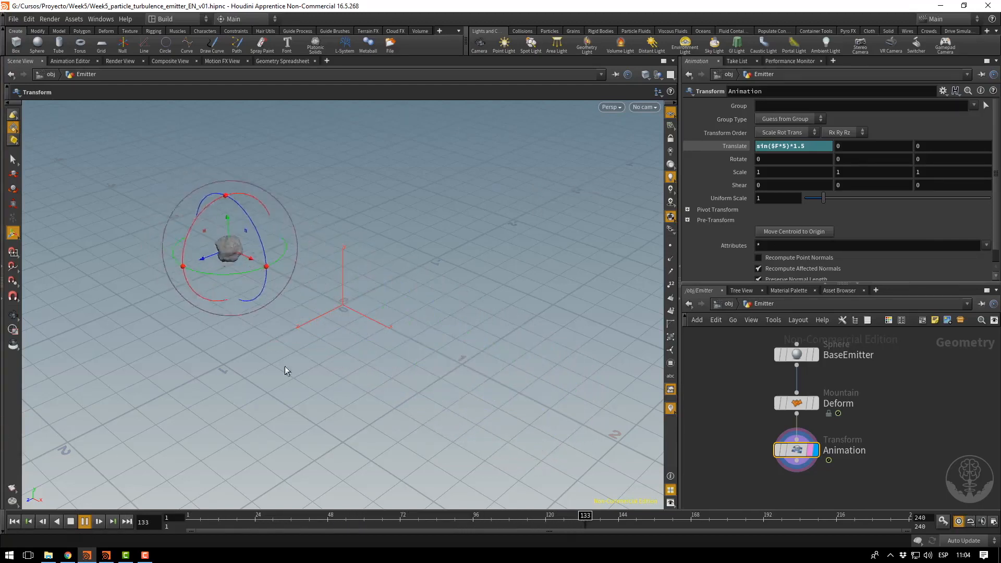
key(Escape)
drag(279, 279, 427, 266)
middle_drag(427, 267, 464, 259)
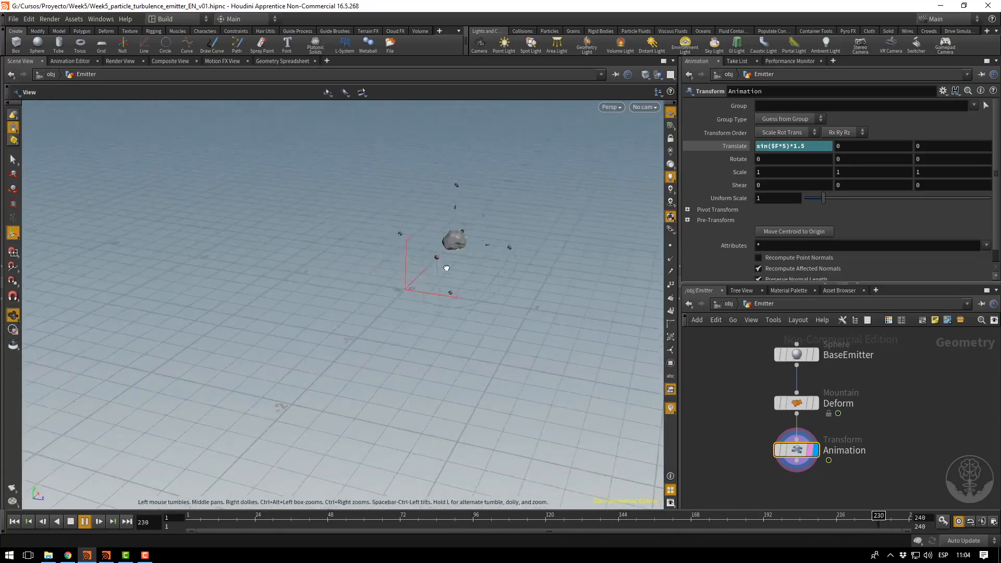
drag(445, 267, 314, 293)
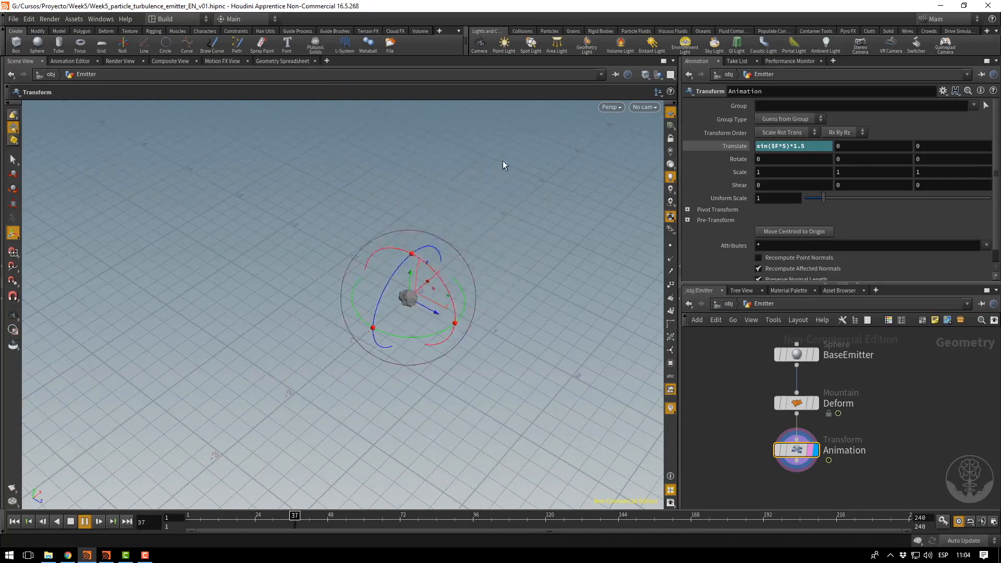
Stop playback, return to frame 1, and set Animation's Y Translate expression to sin($F*4.5)*1.75.
click(819, 145)
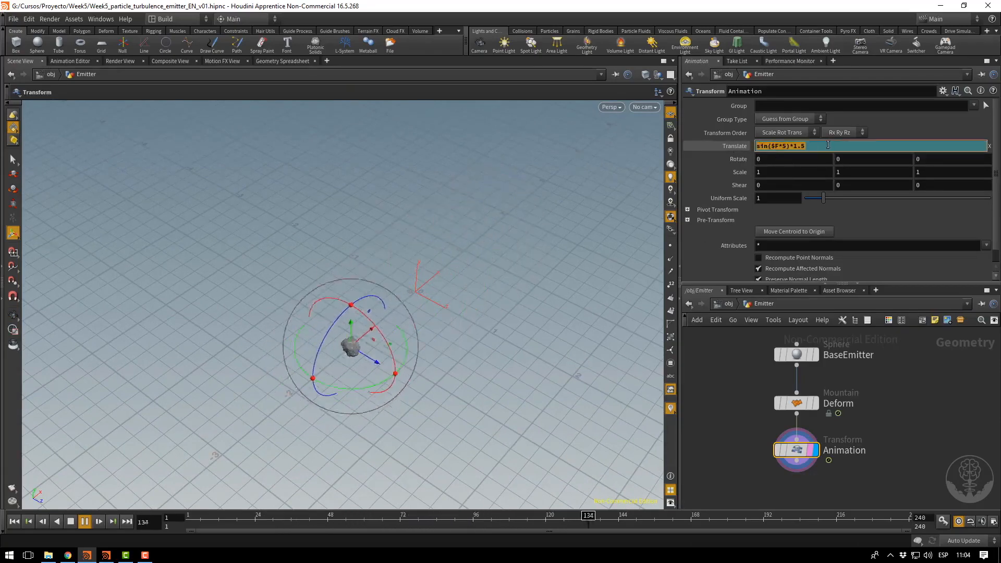
text(0)
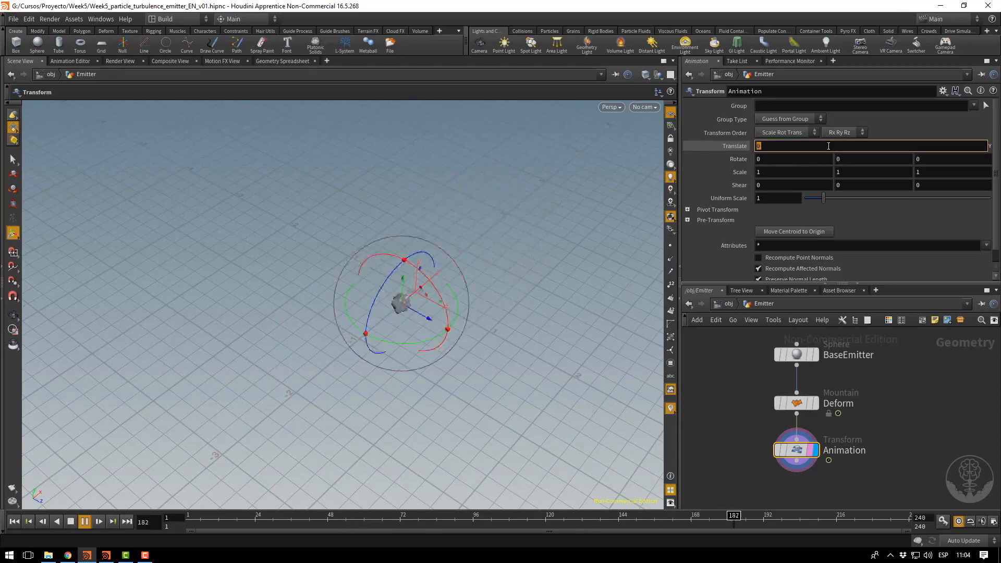
key(Escape)
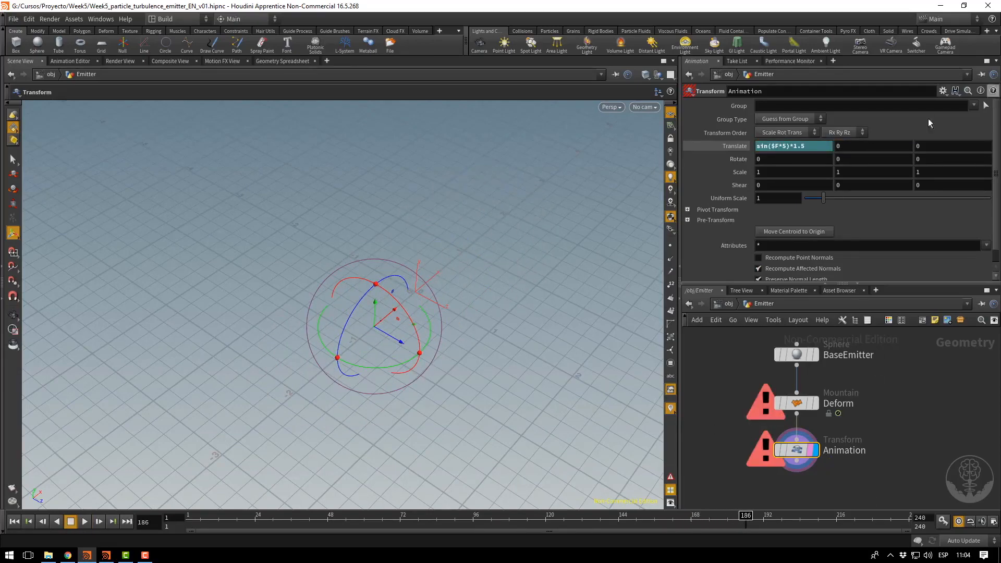
click(15, 522)
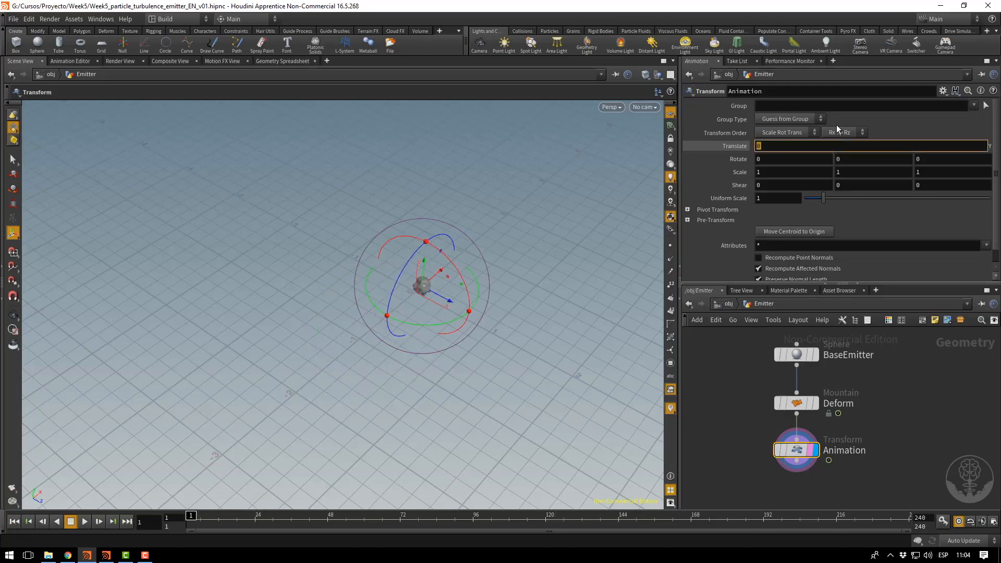
text(sin()
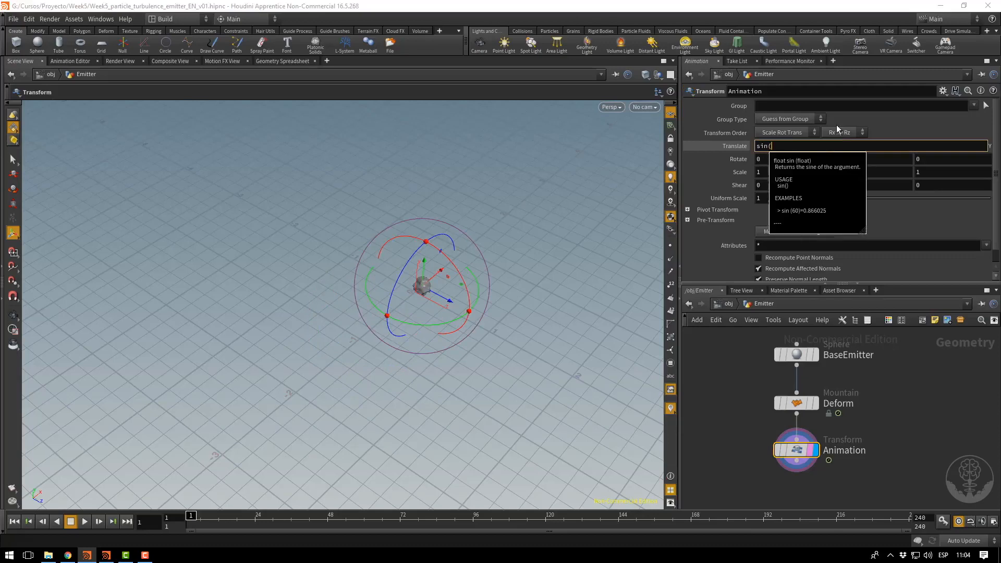
text($F)
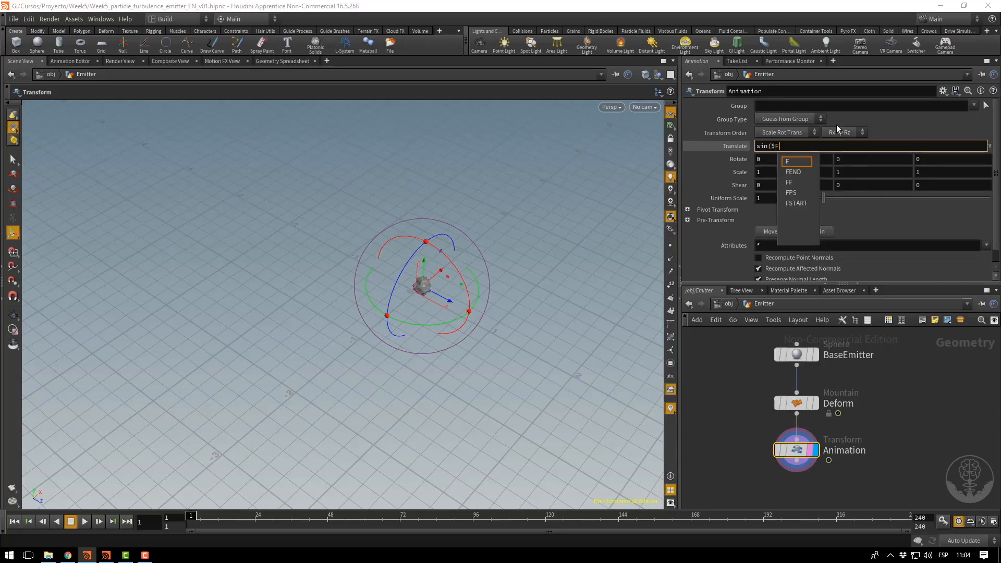
text(*)
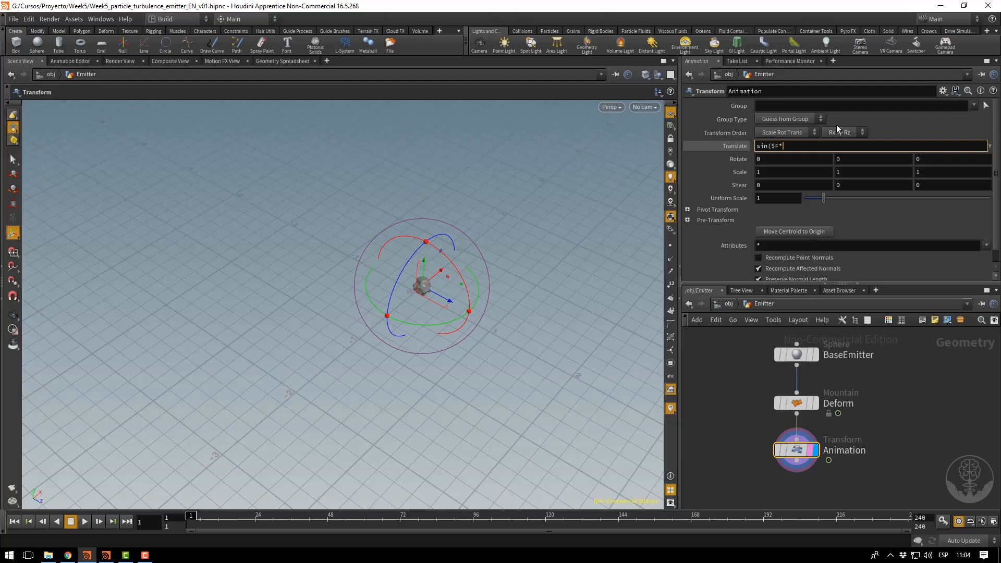
text(4.5)*)
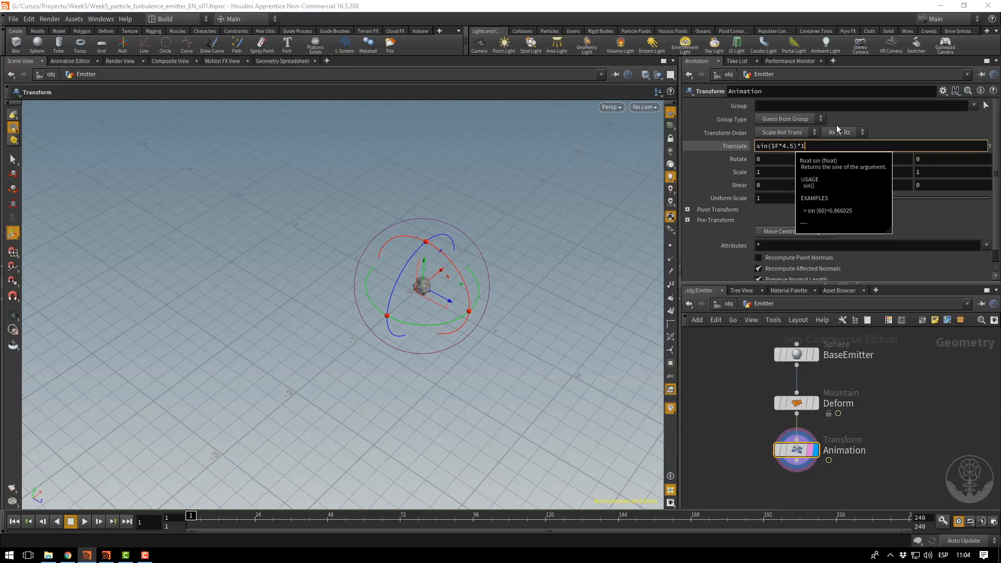
text(1.75)
key(Return)
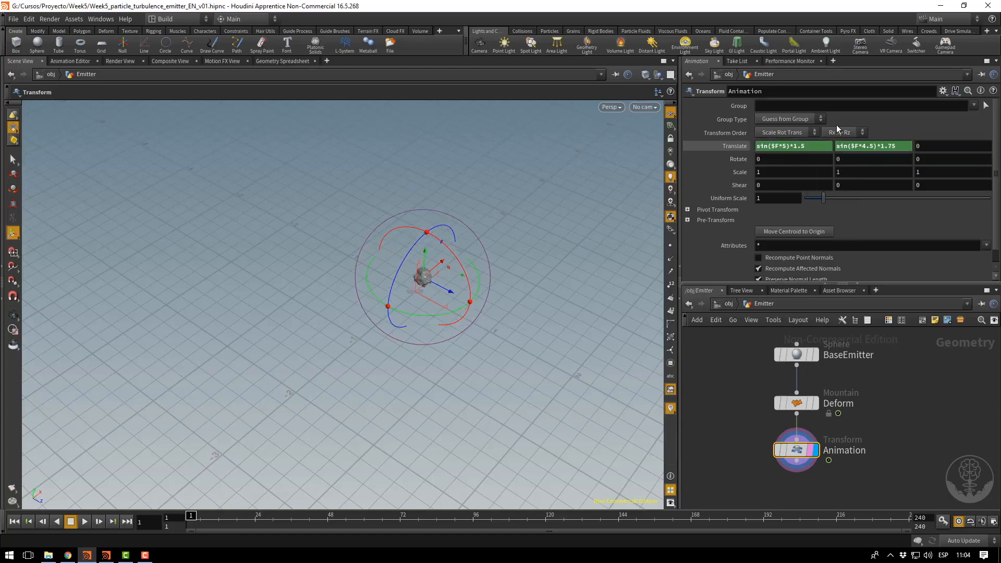
Play the animation to check the vertical motion, and change Animation's Y Translate expression to sin($F*4.5)*2.
click(85, 521)
key(Escape)
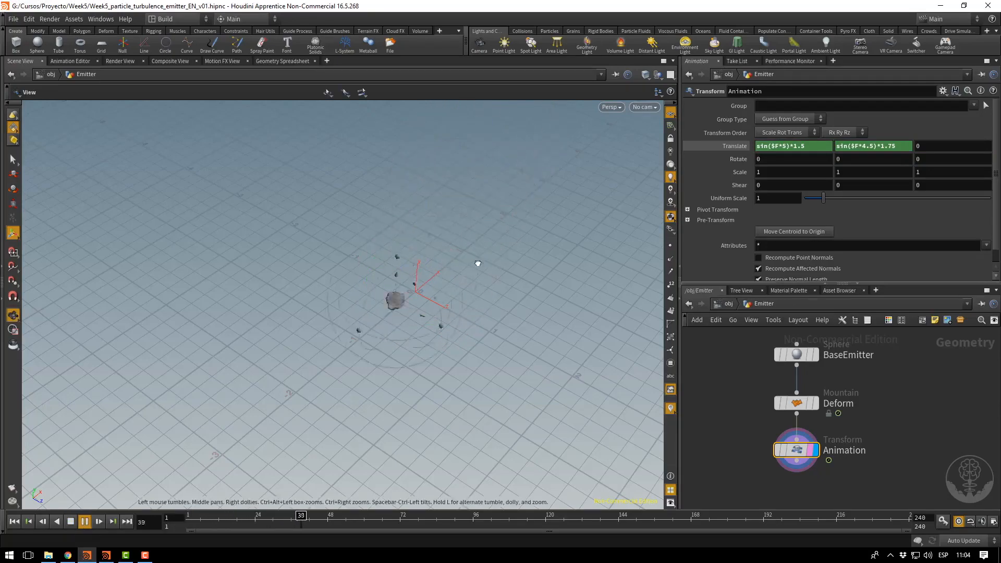
alt+drag(478, 263, 386, 194)
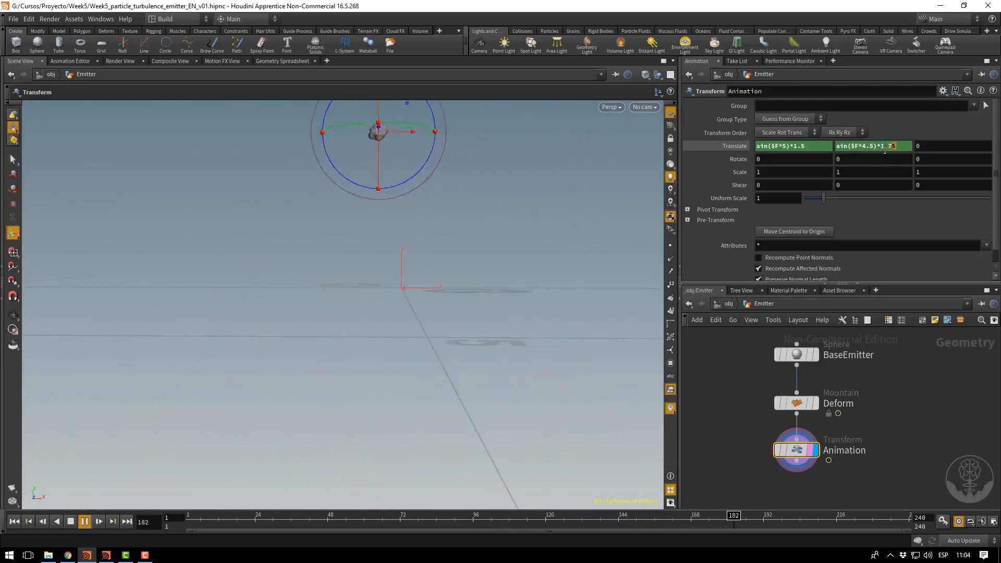
drag(885, 150, 880, 148)
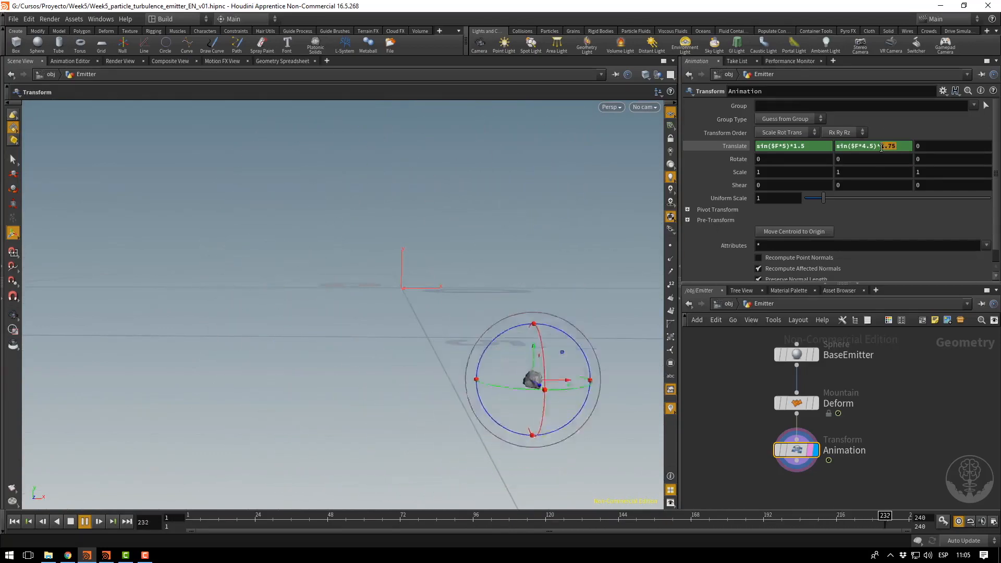
text(2)
key(Return)
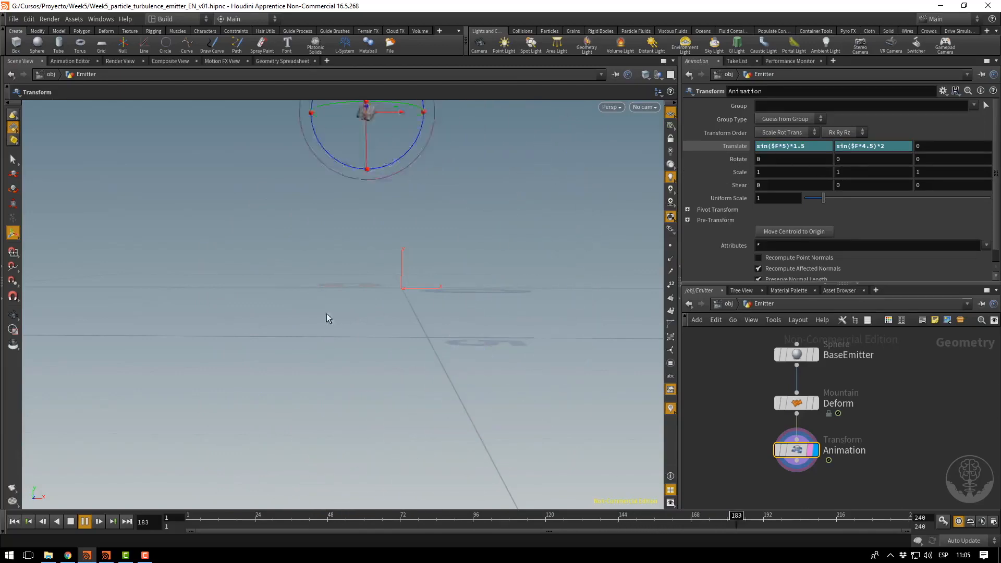
Set Animation's Z Translate expression to sin($F*8)*3.
alt+drag(326, 313, 474, 367)
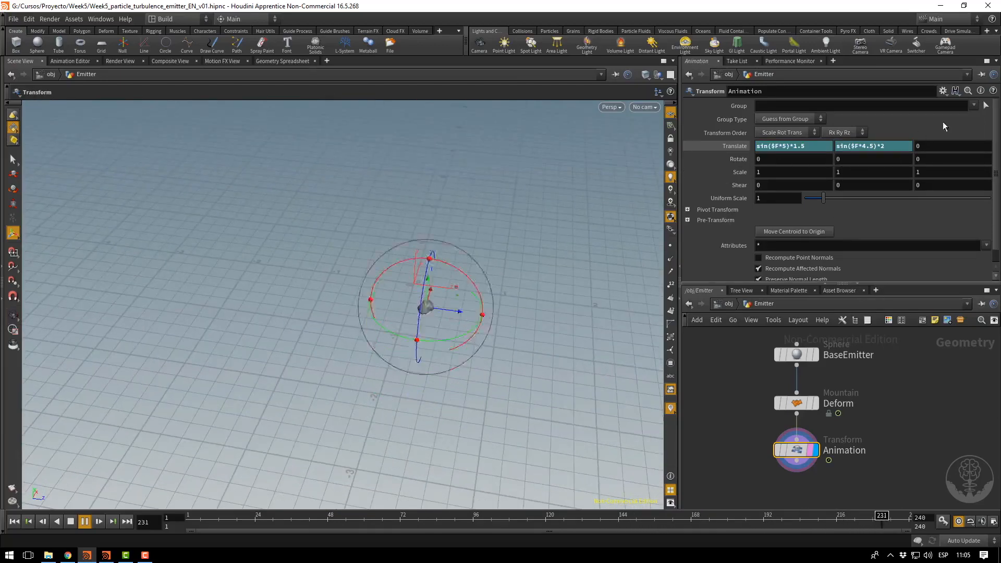
click(919, 147)
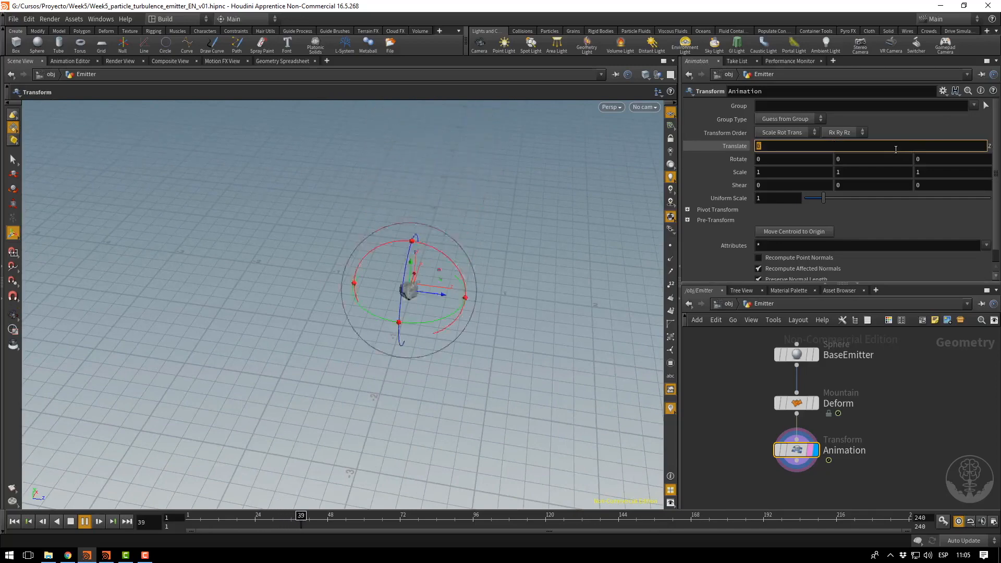
text(sin($F)
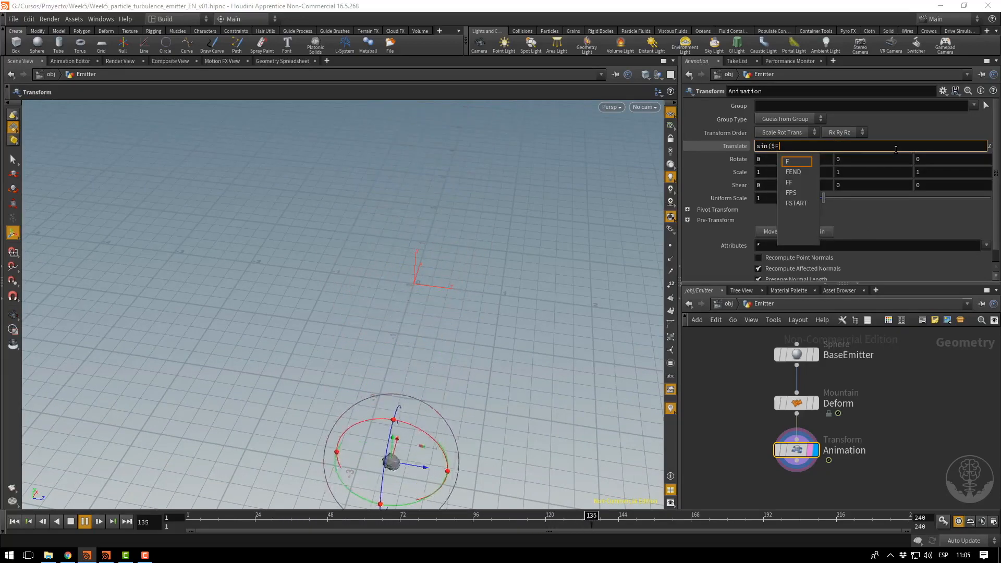
text(*)
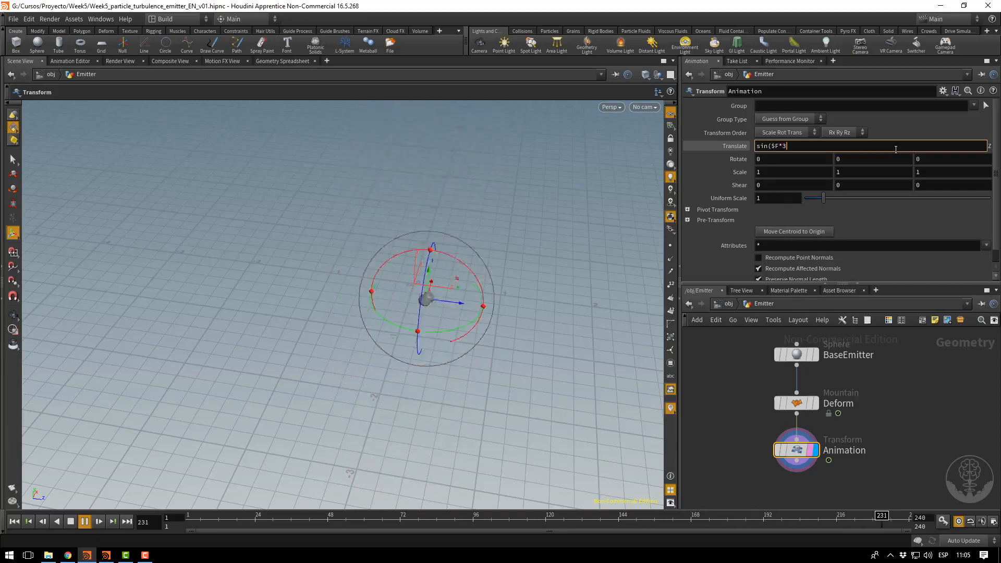
text(3)
key(BackSpace)
key(BackSpace)
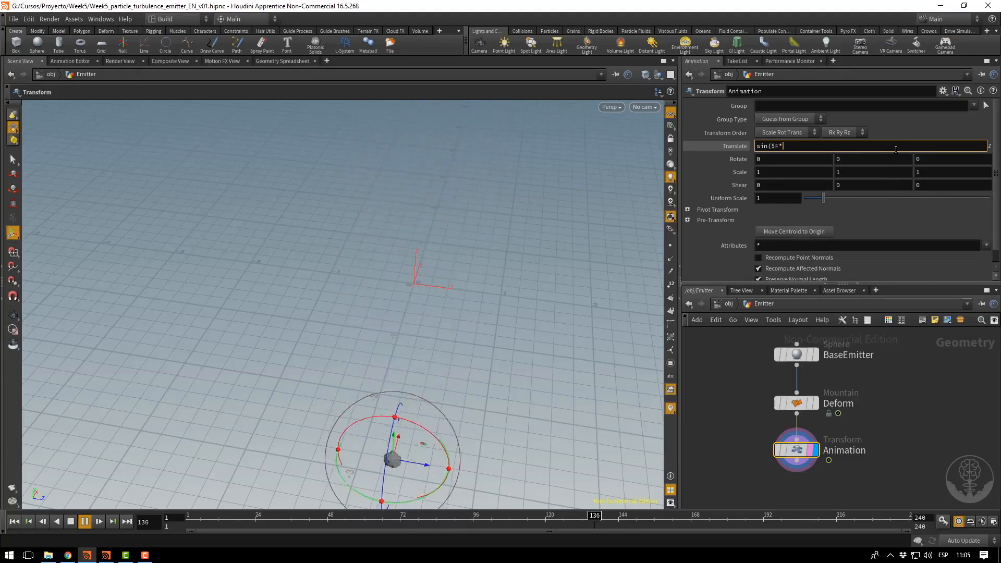
text(8)
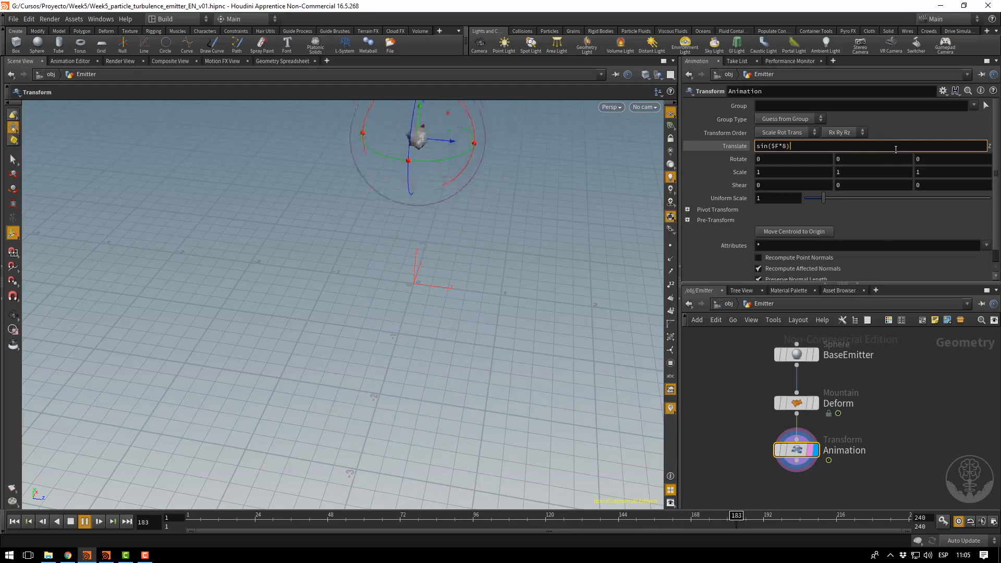
text()*)
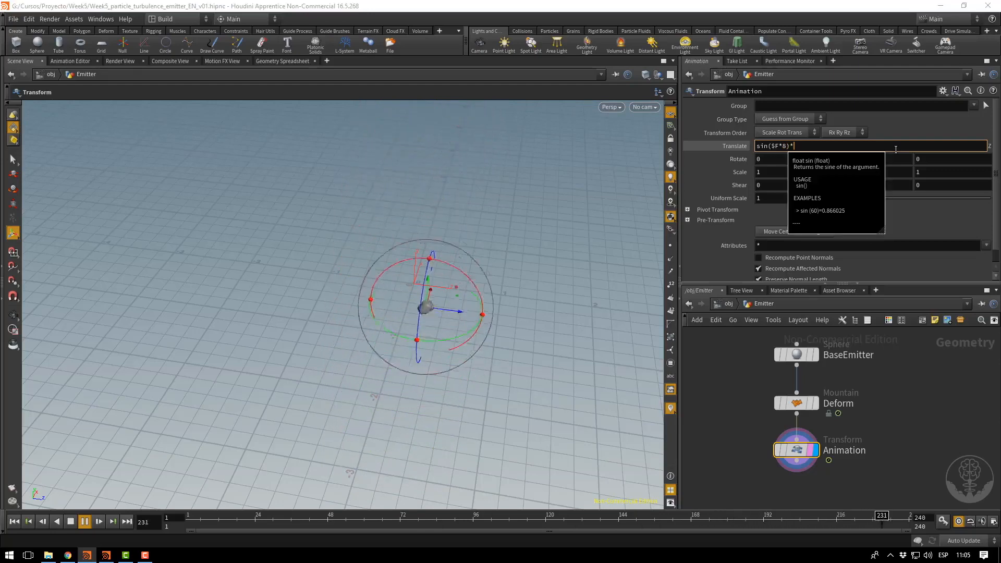
text(3)
key(Return)
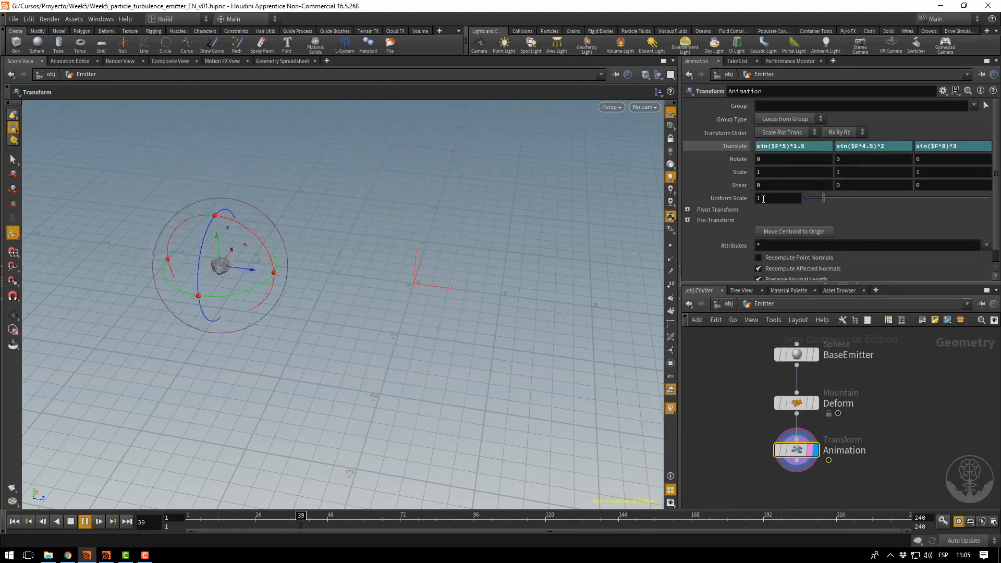
Check the emitter's motion and reduce the amplitude in Animation's Z Translate expression to 1, giving sin($F*8)*1.
alt+right_drag(514, 247, 369, 194)
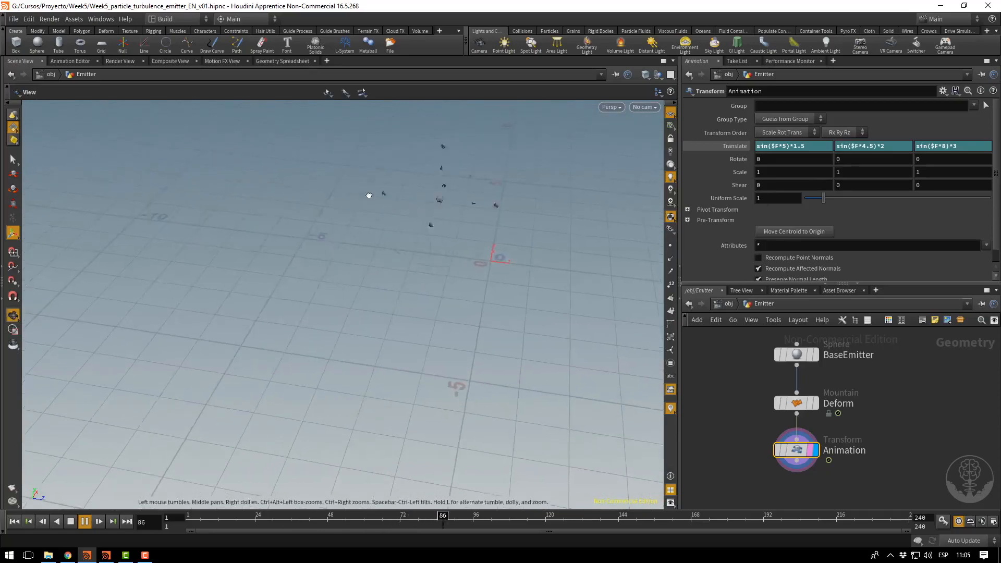
alt+drag(369, 194, 312, 193)
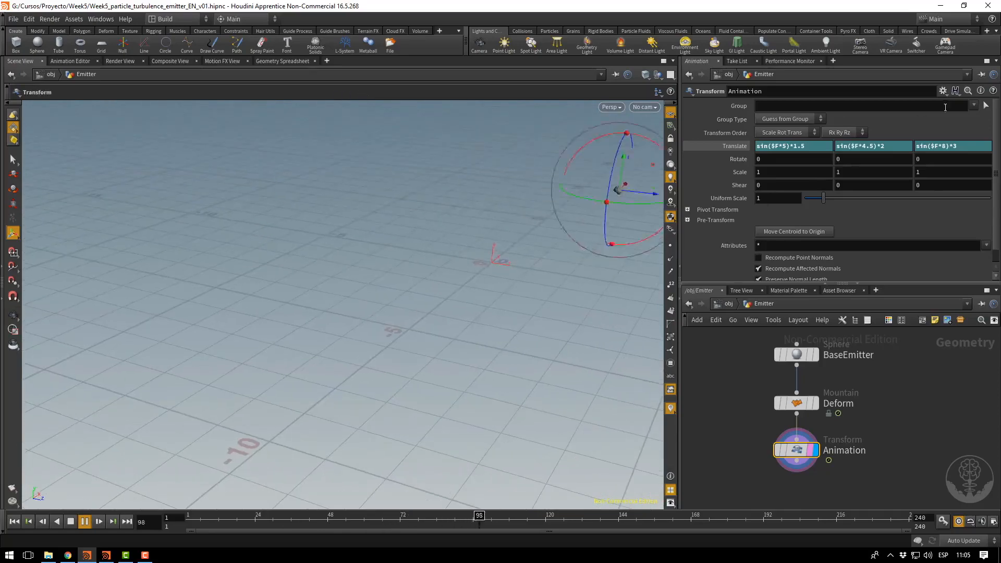
click(956, 146)
key(BackSpace)
text(1)
key(Return)
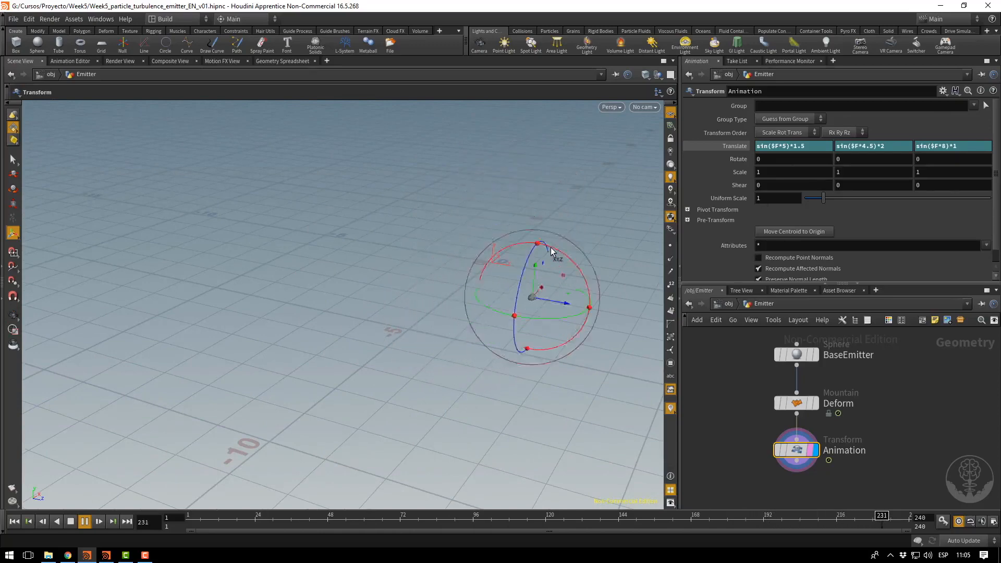
key(Escape)
drag(480, 221, 335, 270)
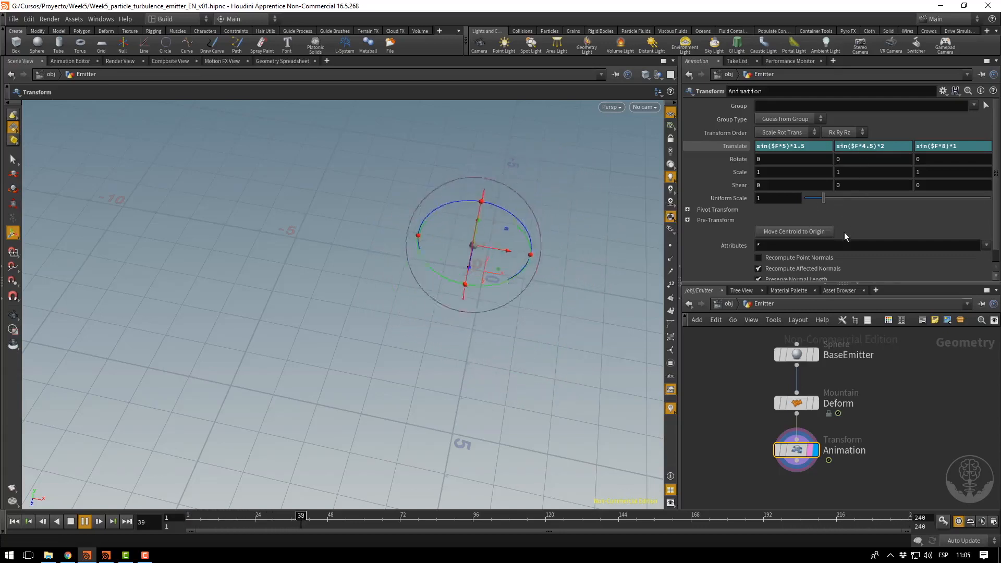
Save the scene from the object level and re-enter the Emitter network.
click(728, 304)
key(ctrl+s)
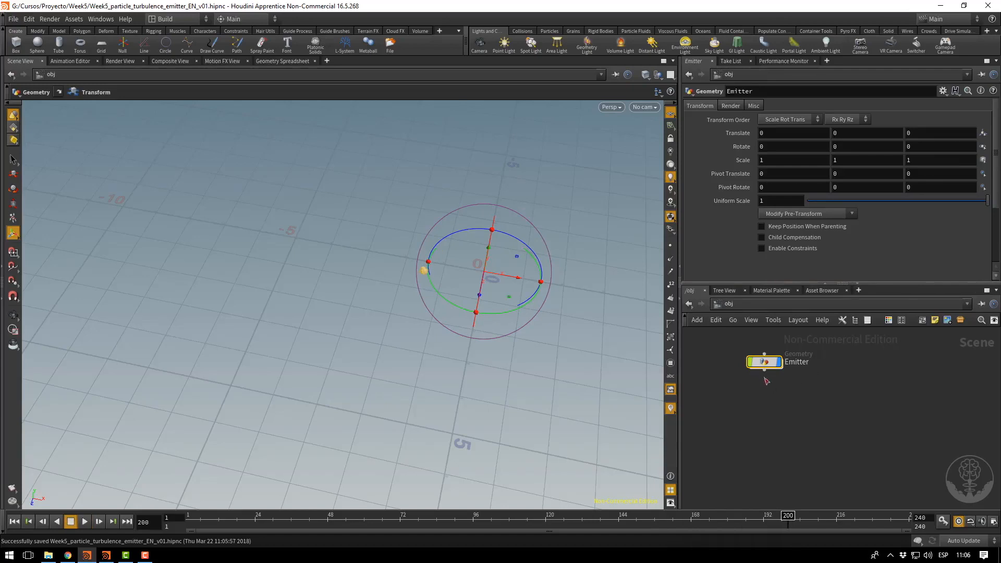
double_click(765, 360)
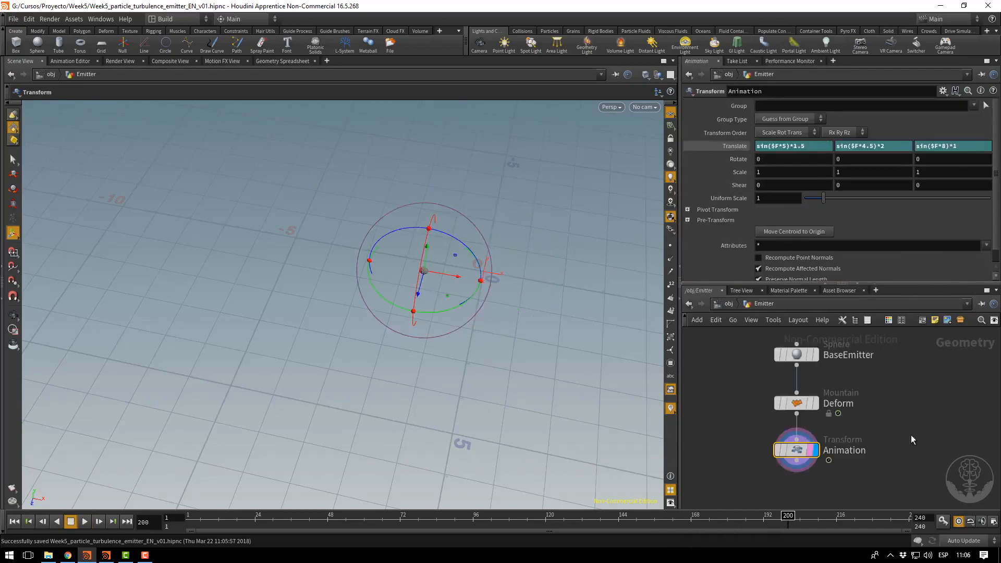
middle_drag(911, 439, 906, 395)
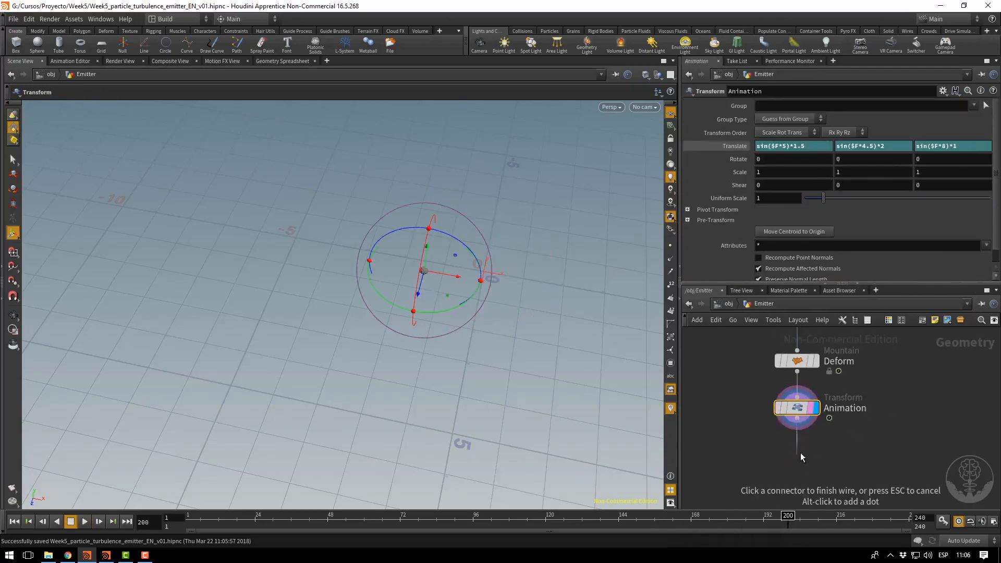
click(806, 448)
text(norm)
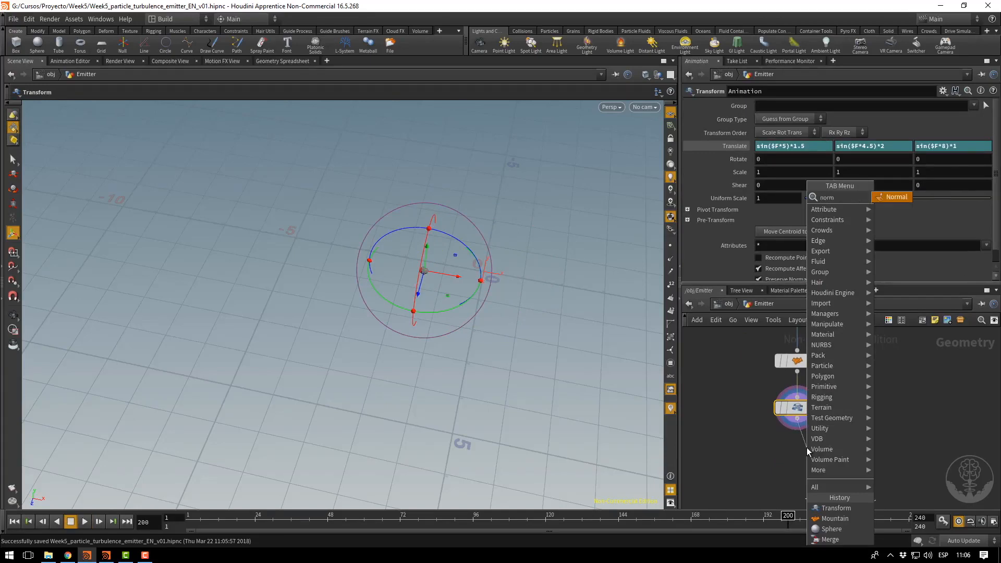
key(Return)
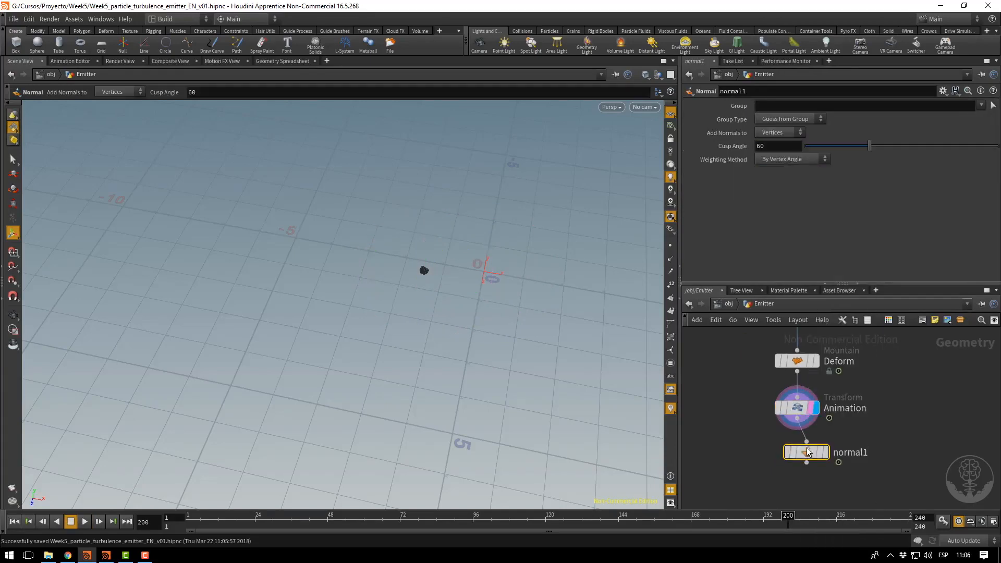
drag(807, 449, 807, 459)
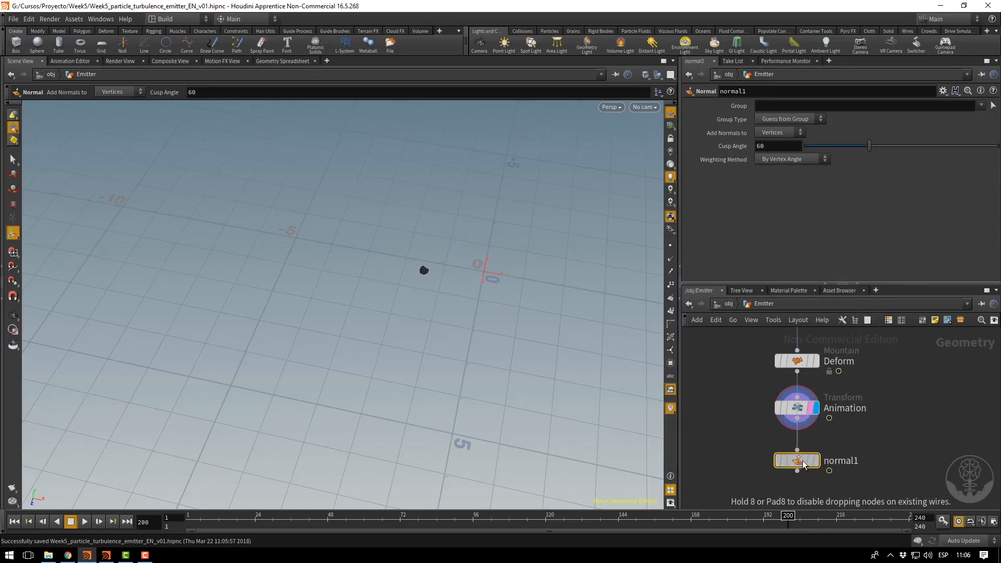
key(Delete)
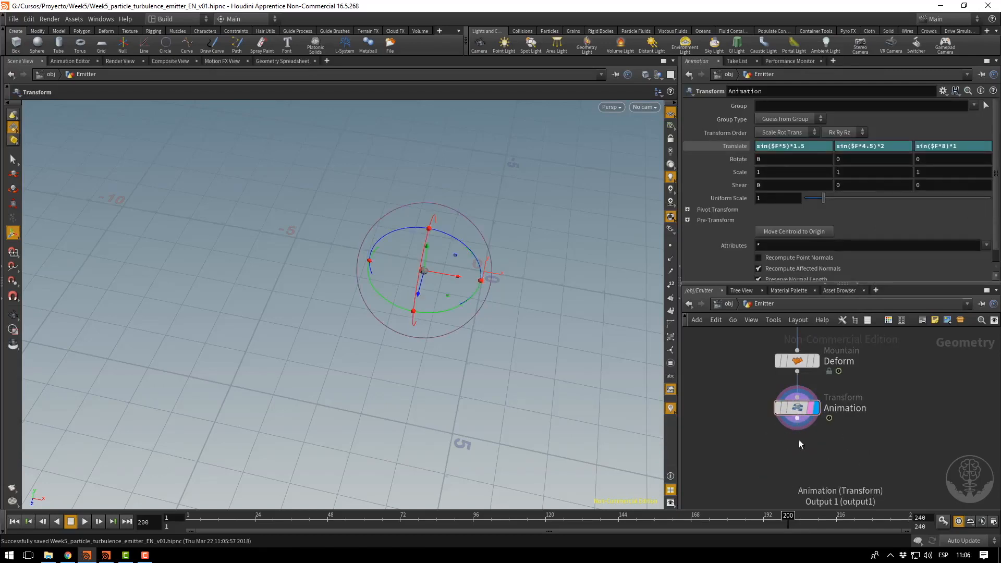
Add a Normal node below Animation, wire it to Animation's output and rename it AddN.
key(Tab)
key(Return)
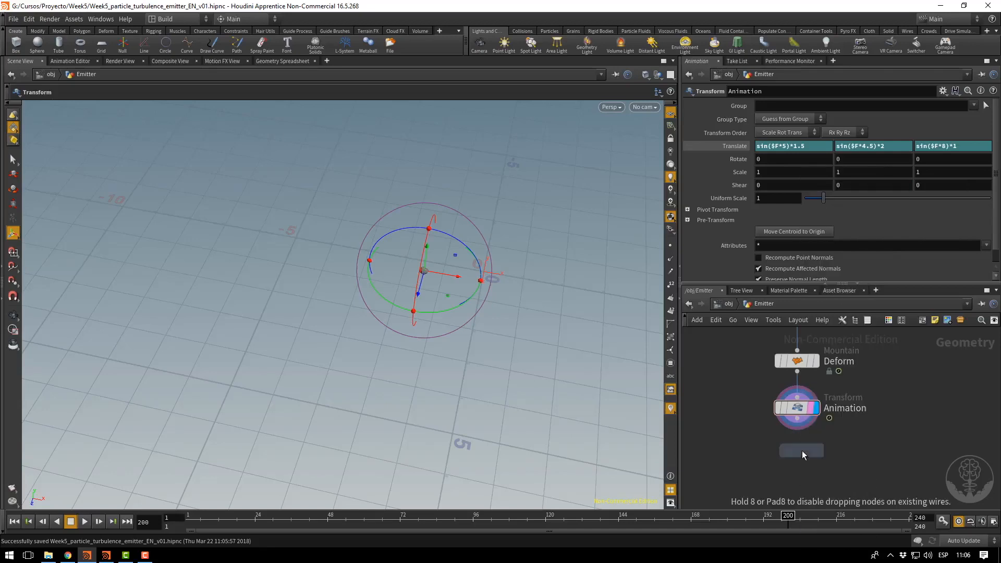
click(803, 454)
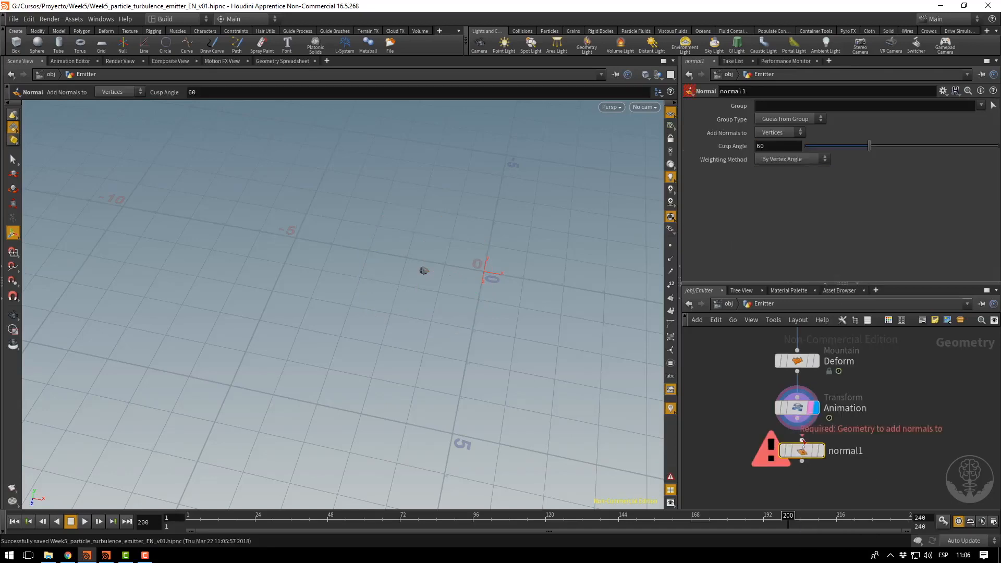
mouse_move(801, 439)
mouse_down()
mouse_move(797, 417)
mouse_move(799, 455)
mouse_up()
double_click(837, 450)
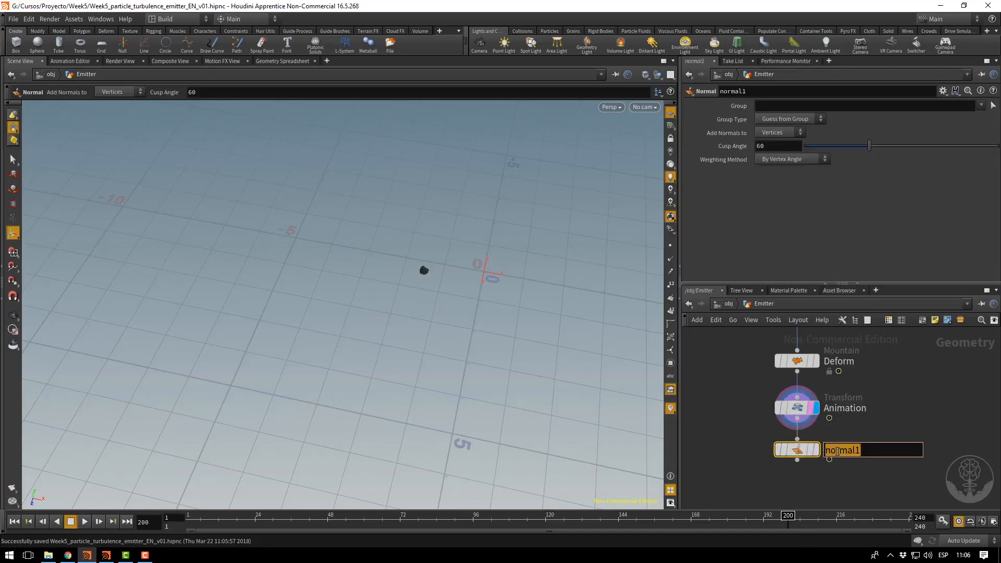
key(Return)
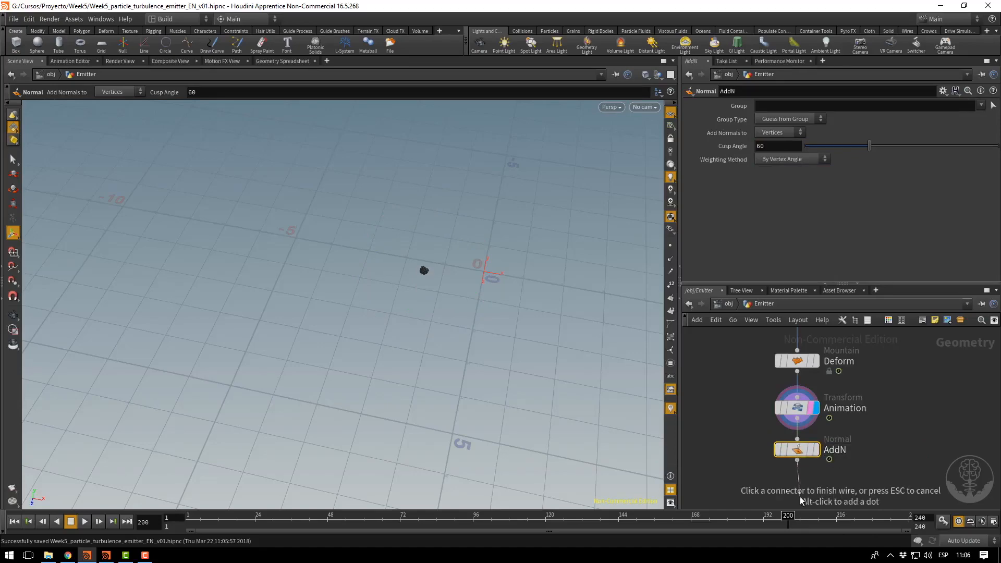
Append a Point VOP node to AddN and make it the displayed and rendered node.
key(Tab)
text(pointvop)
key(Return)
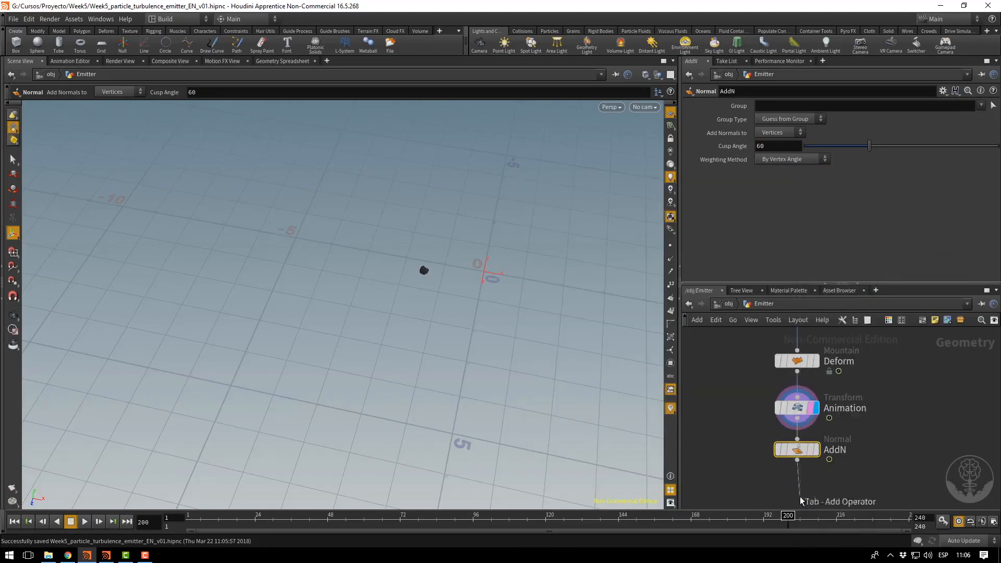
click(801, 501)
click(828, 478)
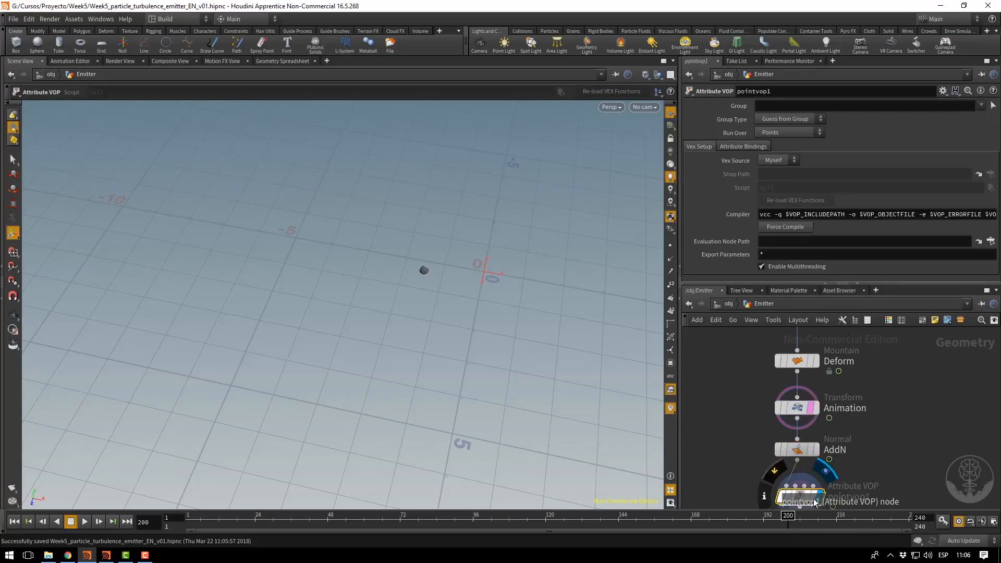
click(821, 467)
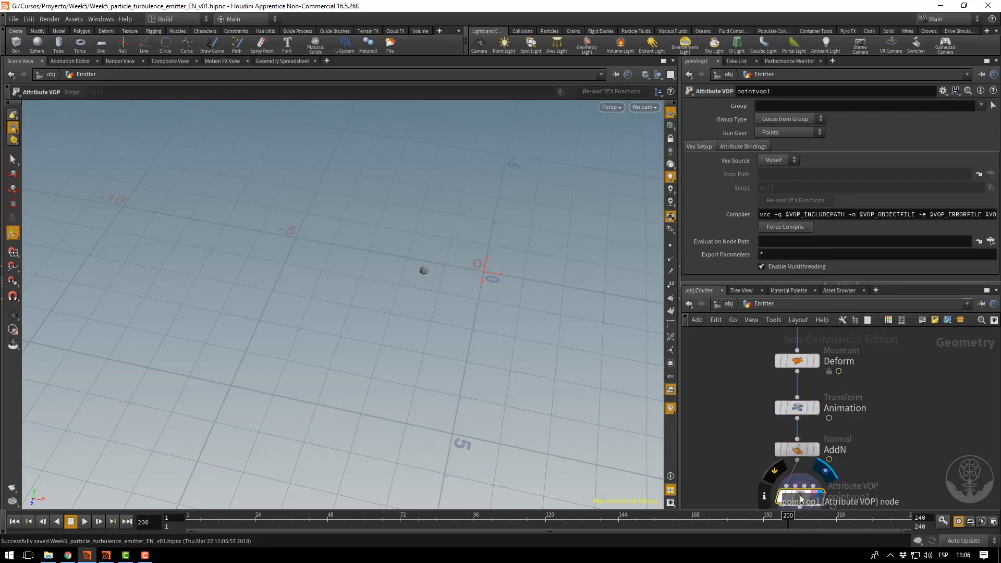
Rename the Point VOP node as N_noise.
double_click(849, 496)
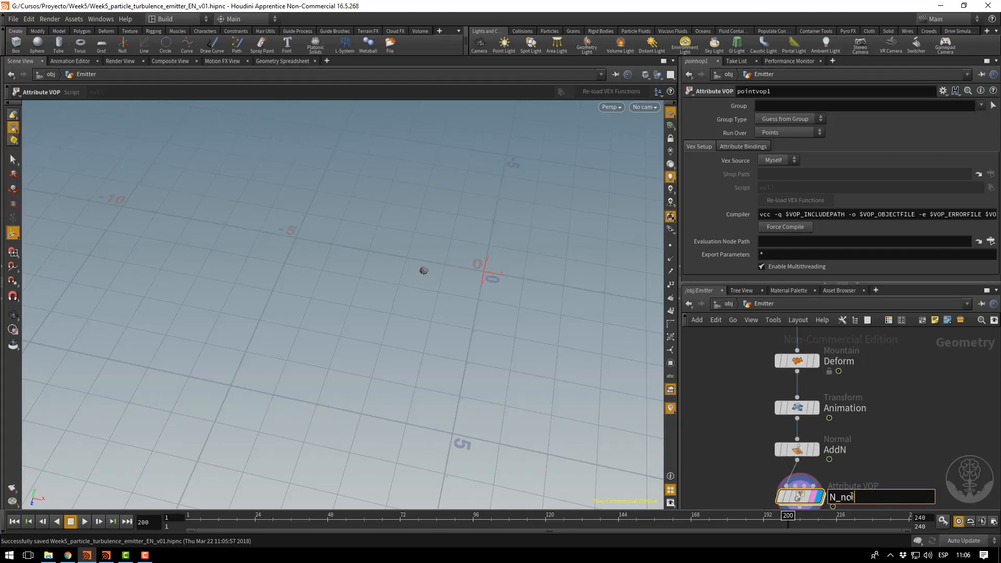
text(N_noise)
key(Return)
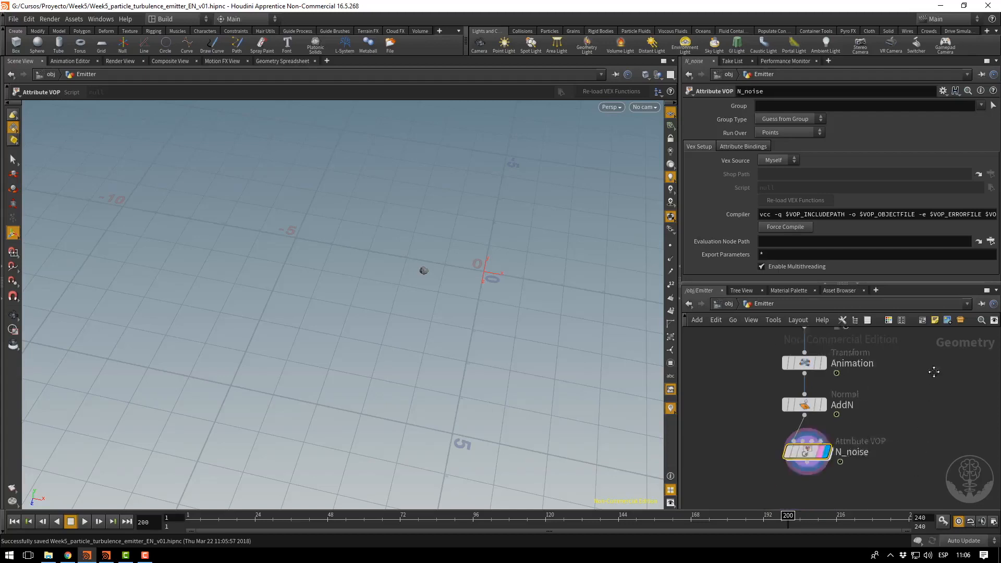
Inside N_noise, add a Turbulent Noise node and connect the global P output to its position input.
double_click(816, 409)
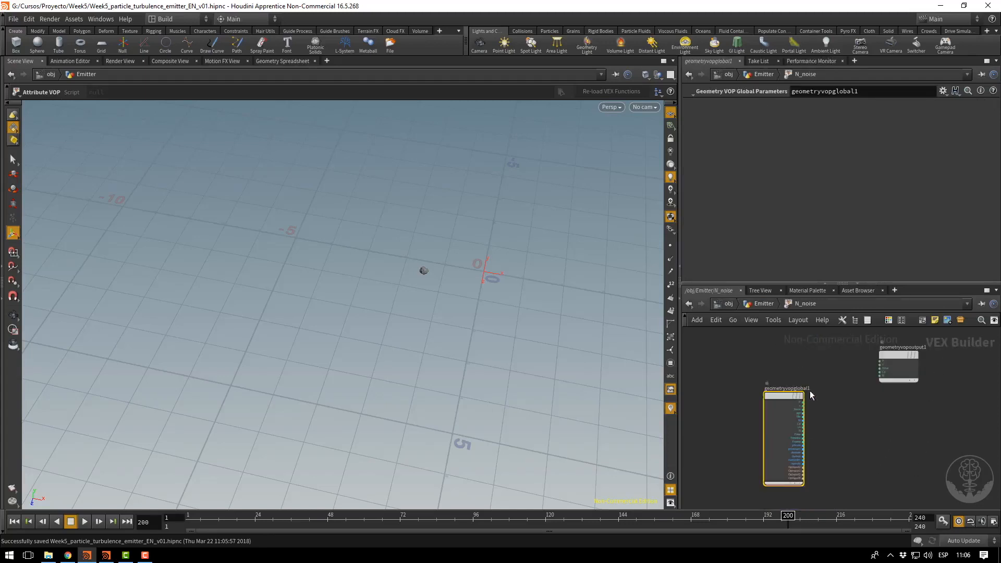
drag(787, 396, 737, 355)
scroll(804, 378, up, 3)
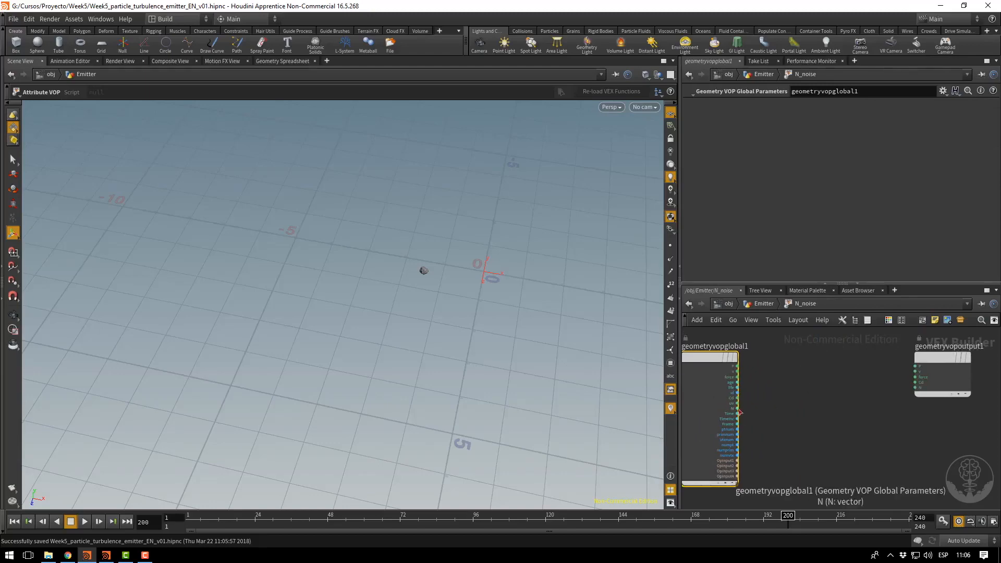
key(Tab)
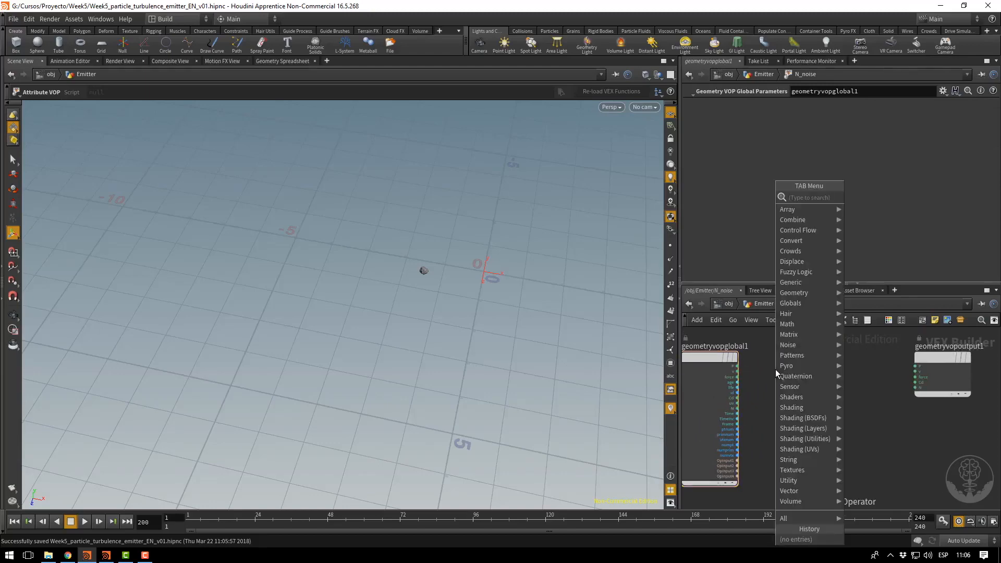
text(tur)
key(Return)
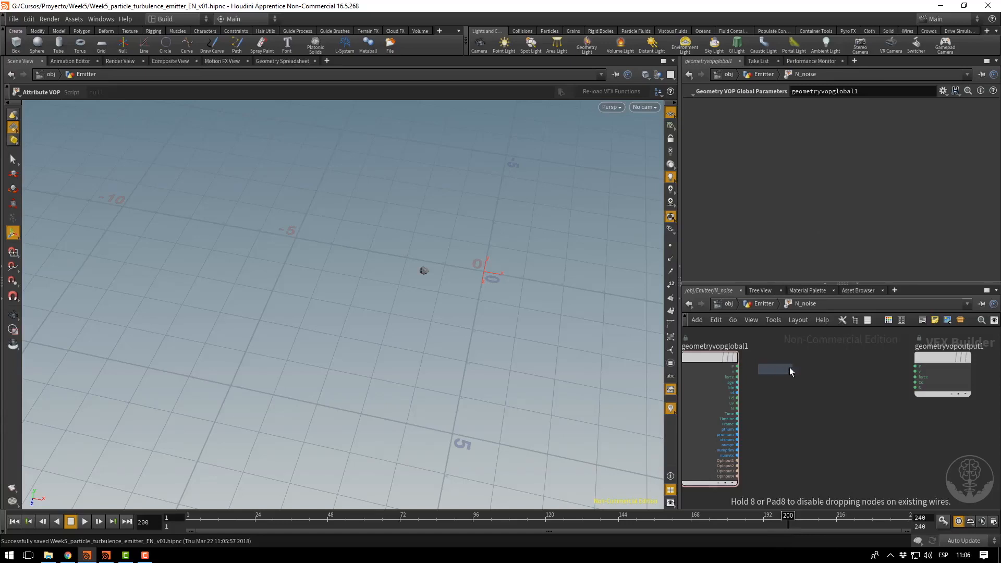
click(805, 363)
drag(800, 360, 817, 353)
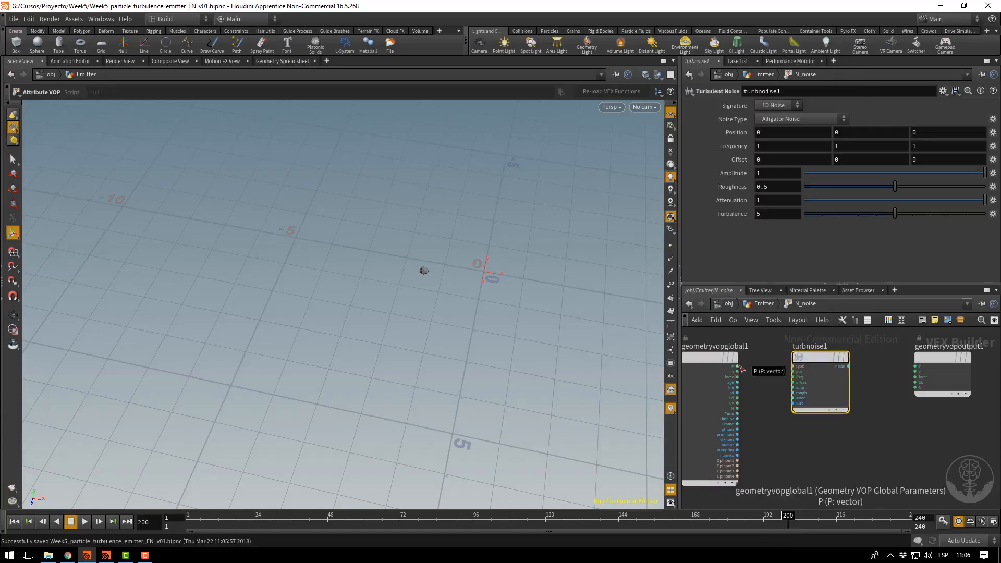
drag(740, 367, 799, 372)
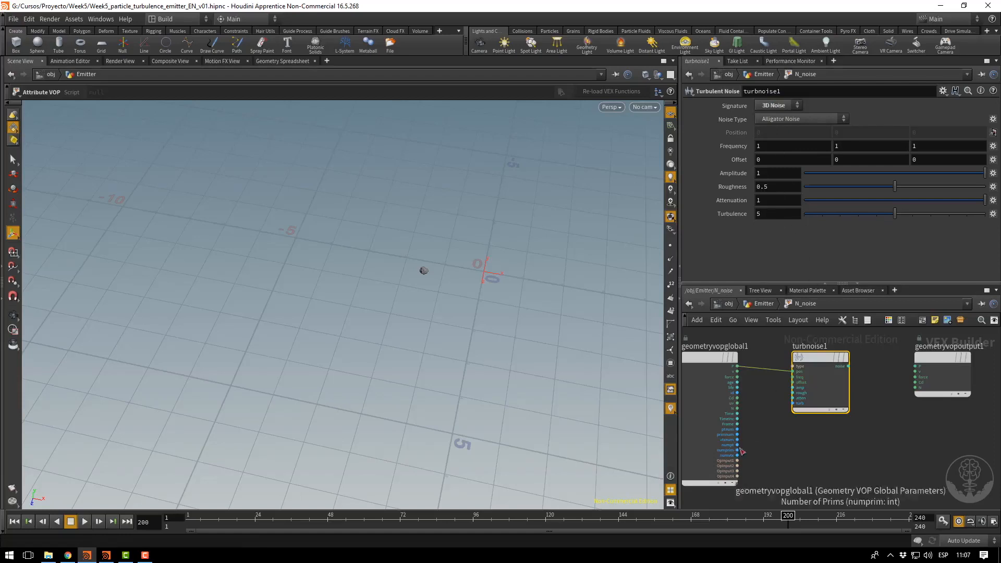
Add a Multiply node between the turbulent noise and the output, making room by moving the output node aside.
key(Tab)
text(m)
key(BackSpace)
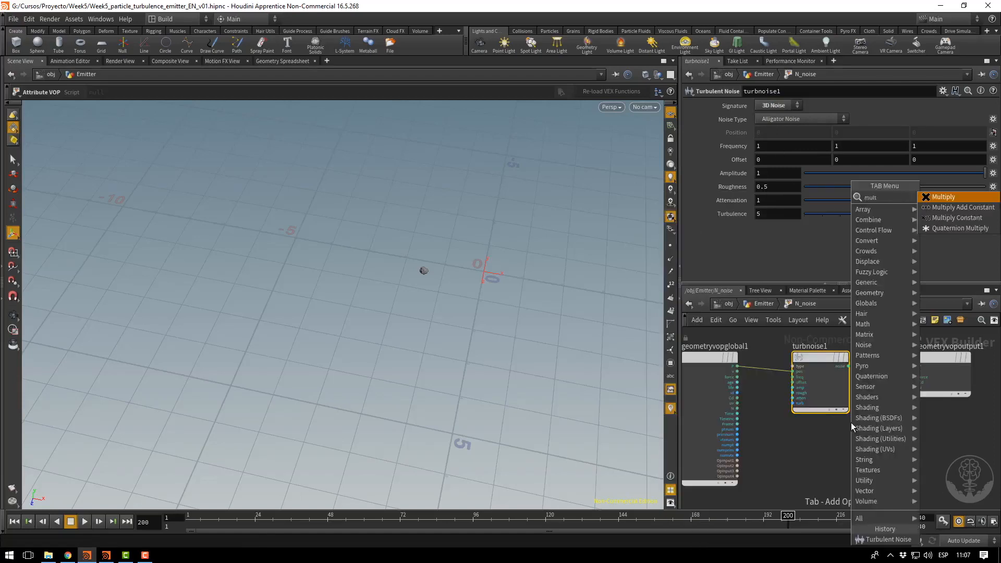
key(Escape)
click(896, 407)
middle_drag(932, 445, 876, 459)
drag(903, 371, 937, 371)
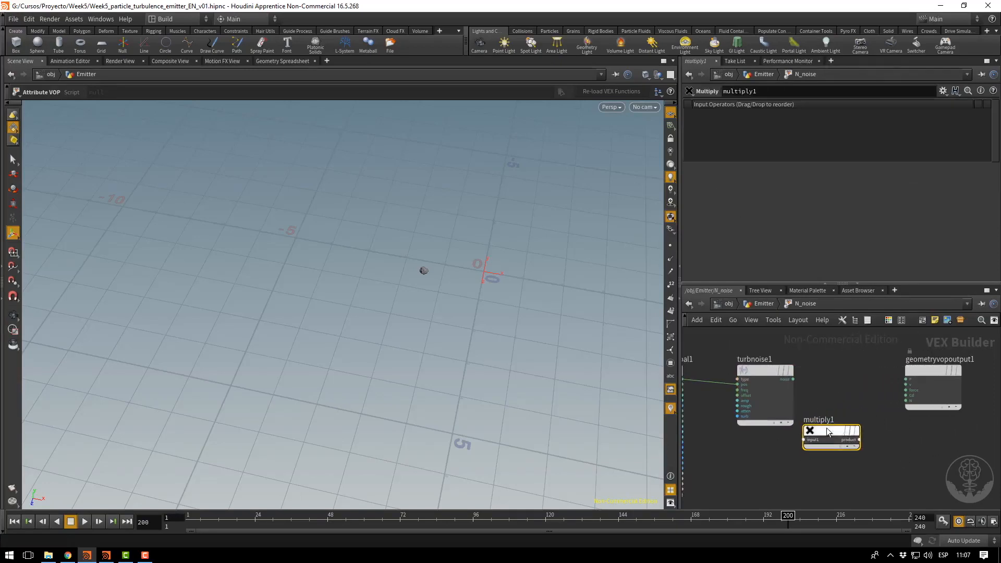
Connect the turbulent noise output and the global N to the Multiply node's first and second inputs.
drag(828, 431, 777, 466)
middle_drag(786, 464, 870, 450)
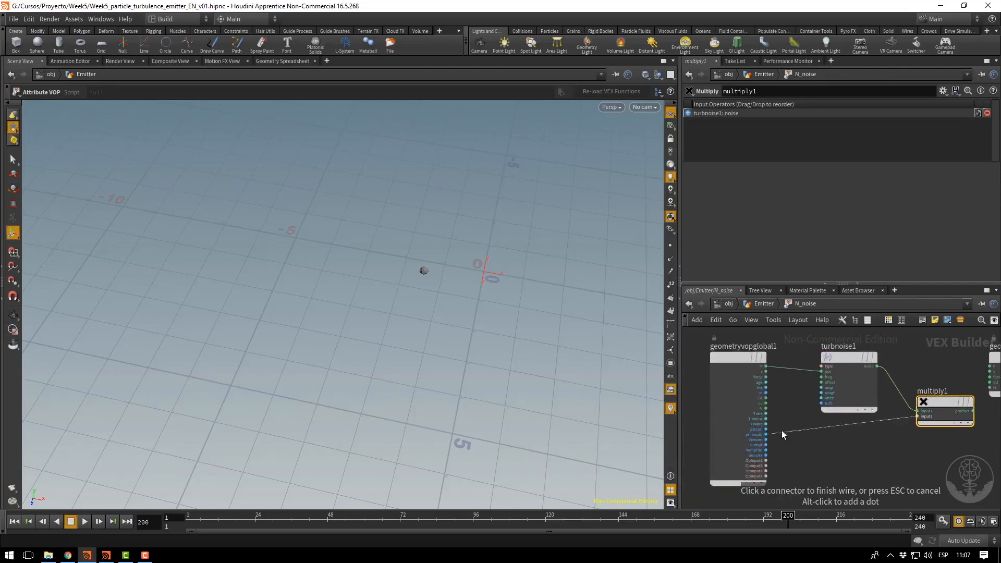
click(764, 408)
Connect the Multiply node's product to both the N and v inputs of the geometry output node.
middle_drag(950, 460, 830, 467)
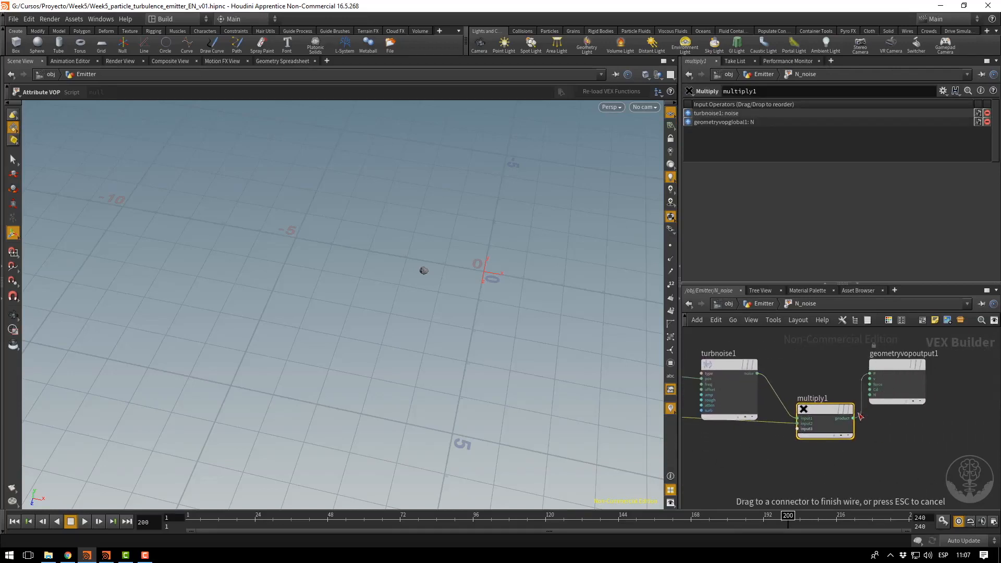
drag(886, 373, 912, 381)
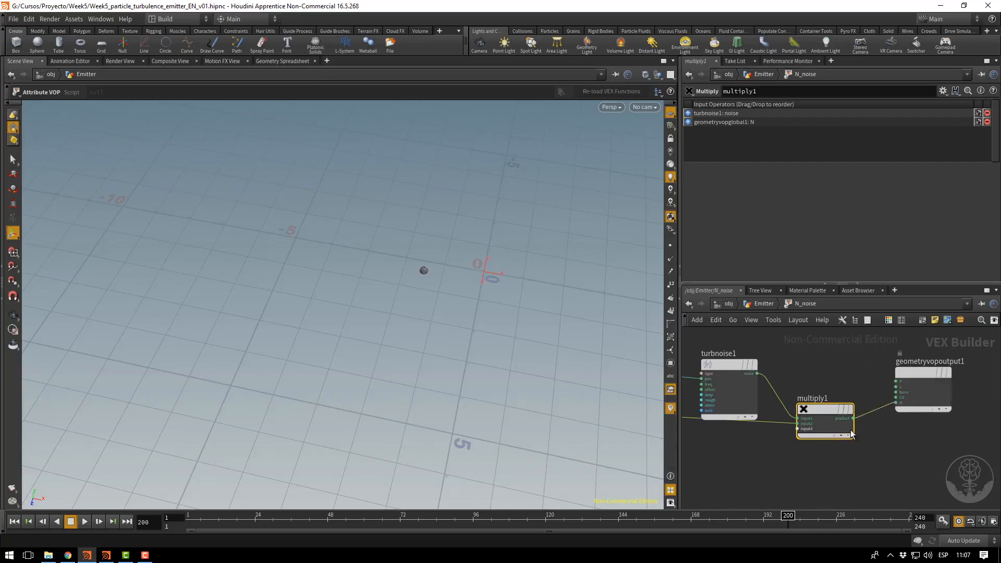
drag(903, 388, 899, 387)
Back in the Emitter network, set the AddN node to add normals to Points.
click(764, 304)
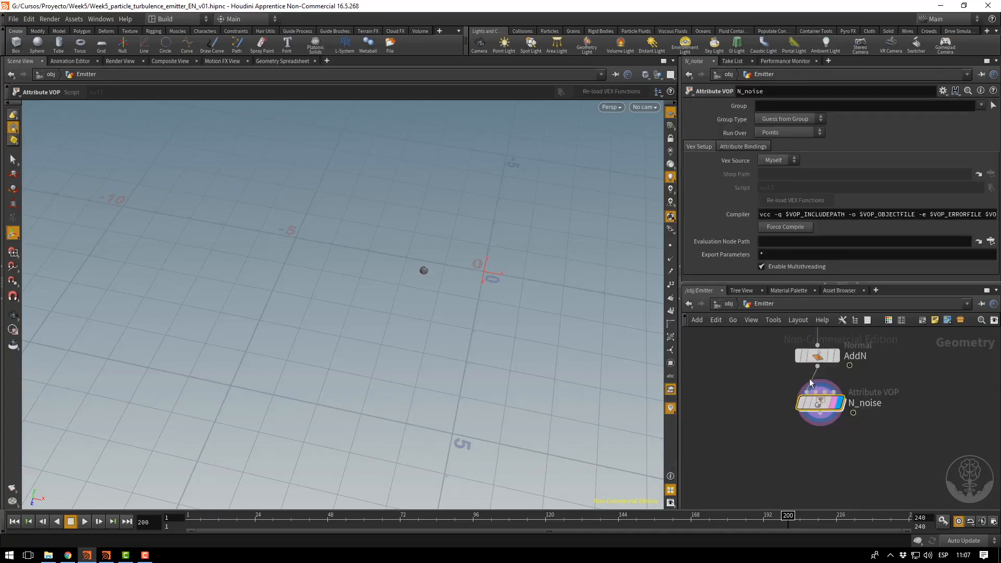
click(816, 356)
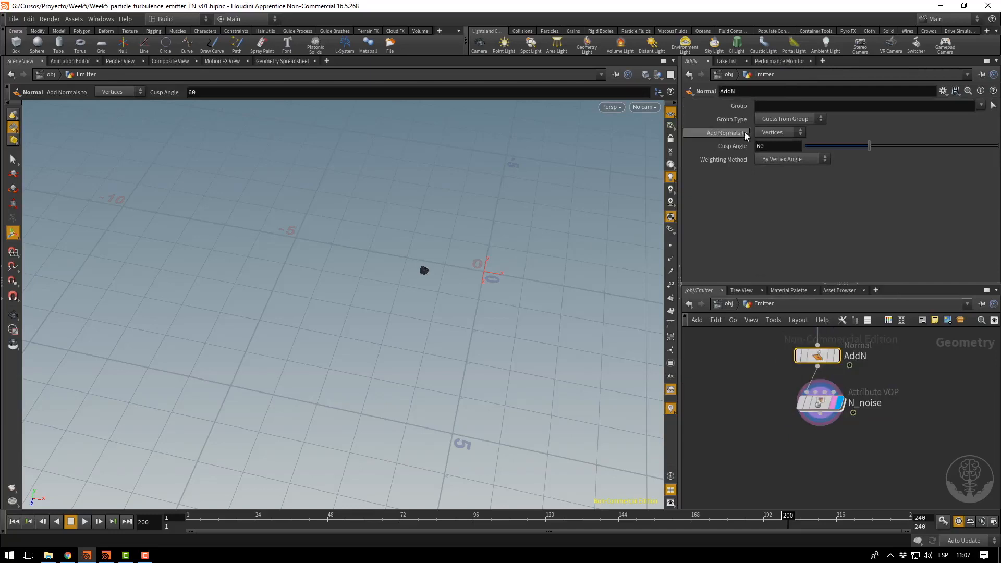
click(774, 132)
click(764, 151)
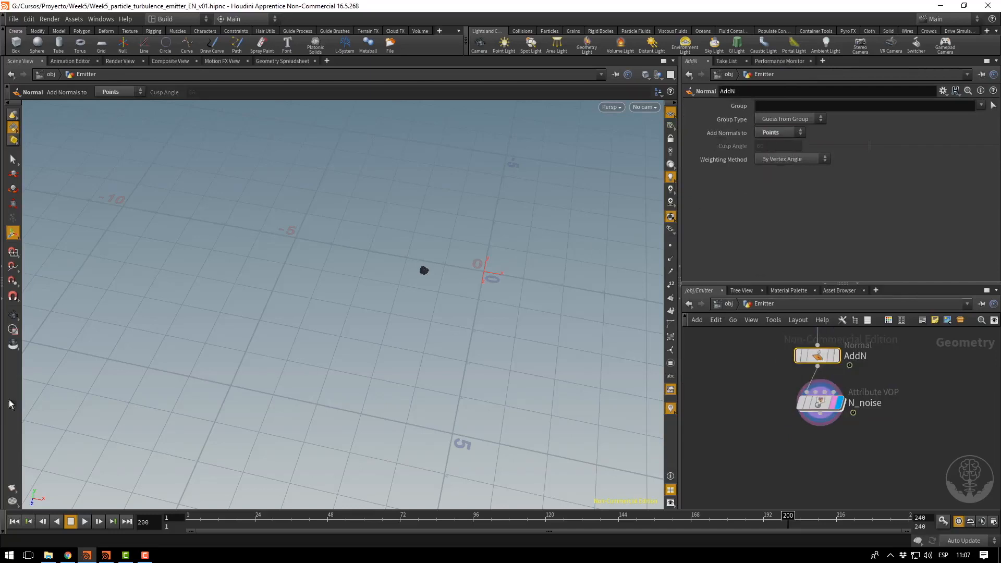
Turn on the viewport display of point normals and bring the emitter into close view.
click(670, 259)
drag(391, 264, 703, 306)
right_drag(702, 306, 538, 230)
middle_drag(511, 235, 531, 230)
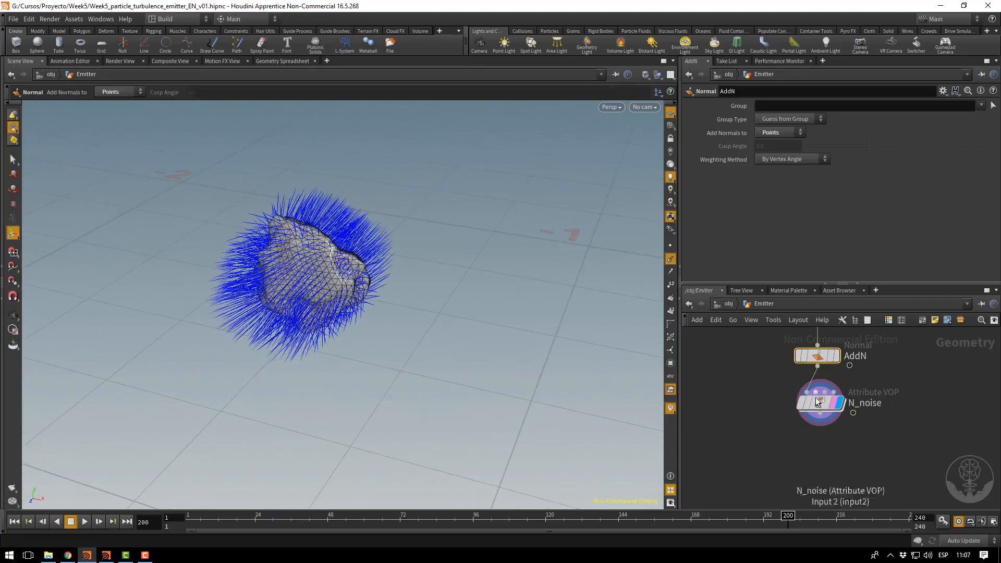
Inside N_noise, set the Turbulent Noise frequency to 5.4 on all three axes and the roughness to 0.738.
drag(820, 404, 817, 423)
double_click(817, 423)
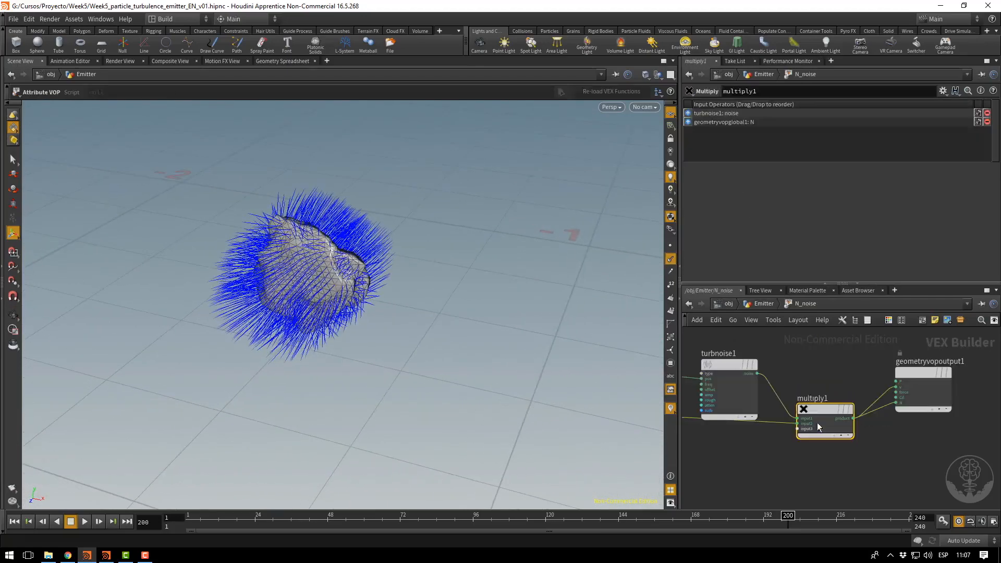
click(724, 364)
middle_drag(731, 145, 933, 157)
drag(895, 186, 934, 192)
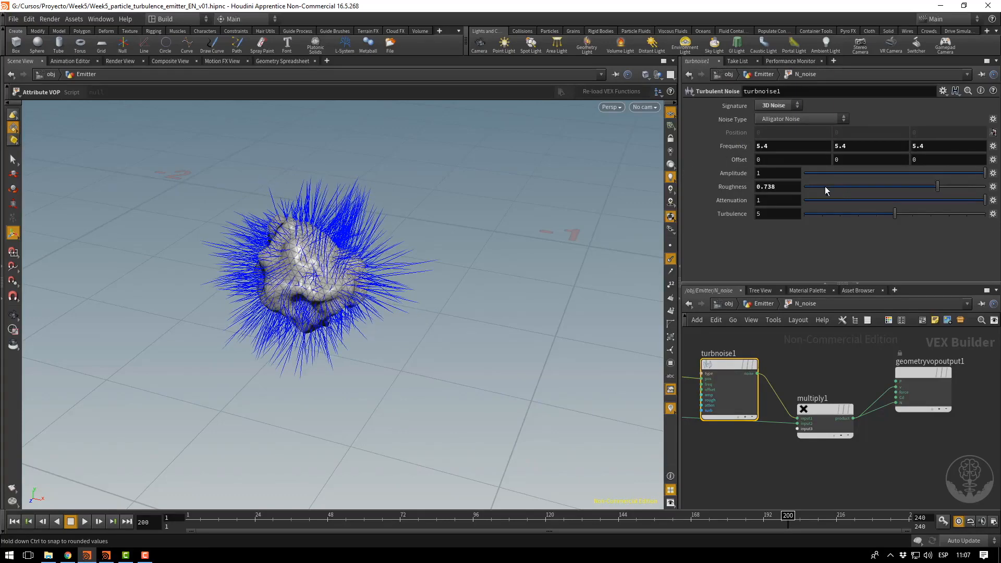
mouse_move(436, 307)
alt+mouse_down()
mouse_move(507, 303)
mouse_move(435, 302)
alt+mouse_up()
key(space+g)
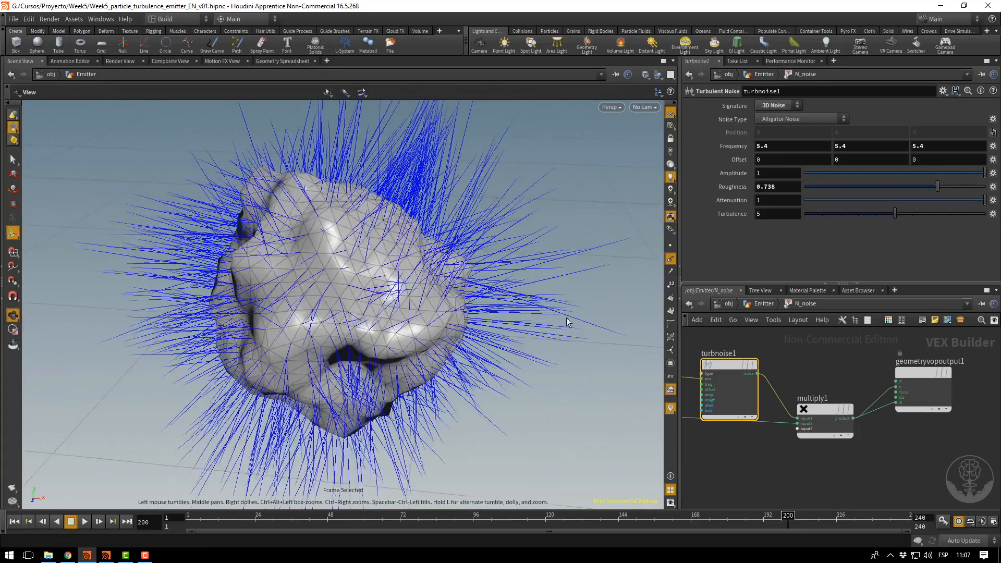
drag(567, 324, 357, 324)
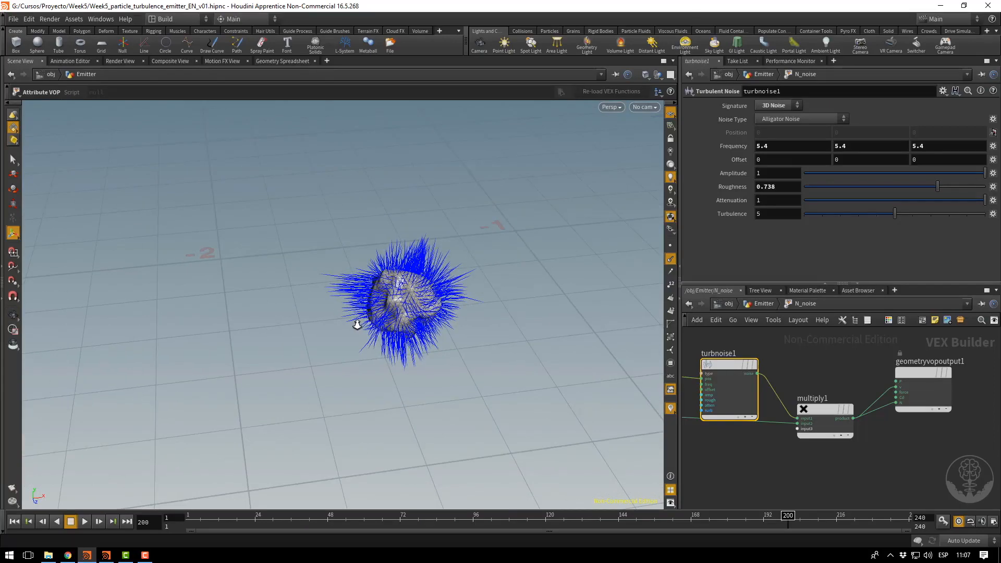
In the Emitter network, append a POP Network to N_noise and make it the displayed and rendered node.
click(763, 303)
click(819, 439)
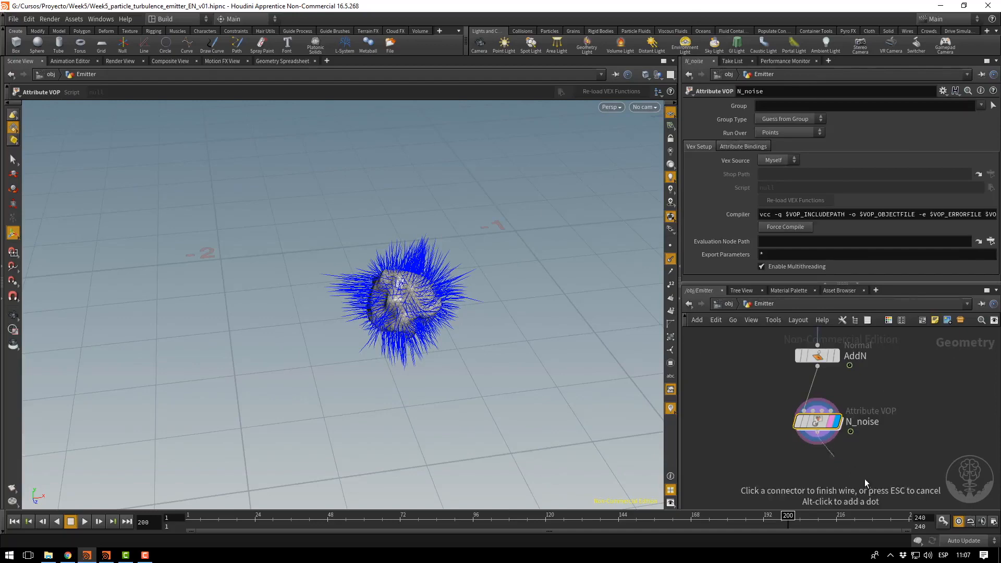
middle_drag(865, 479, 867, 419)
key(Tab)
text(pop)
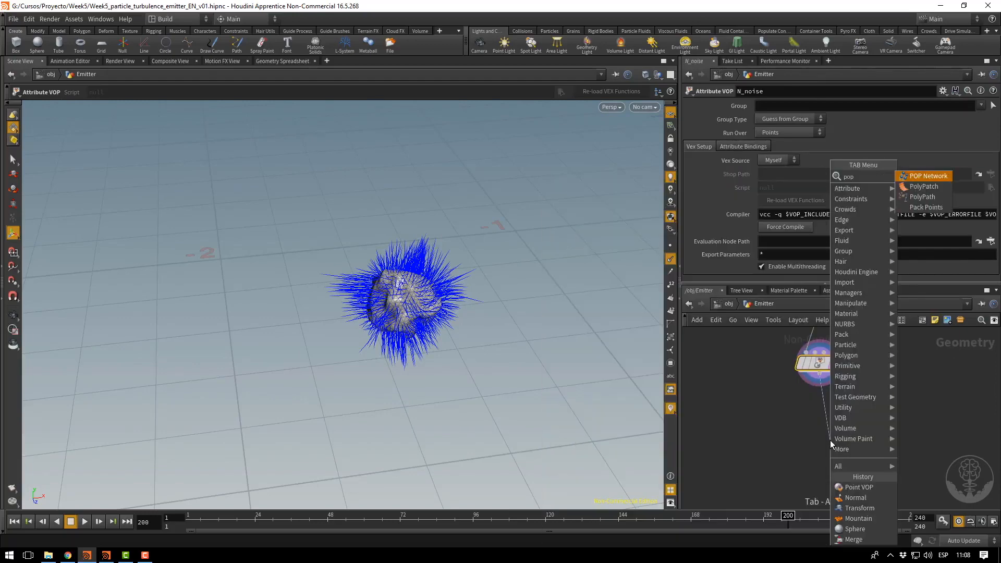
key(Return)
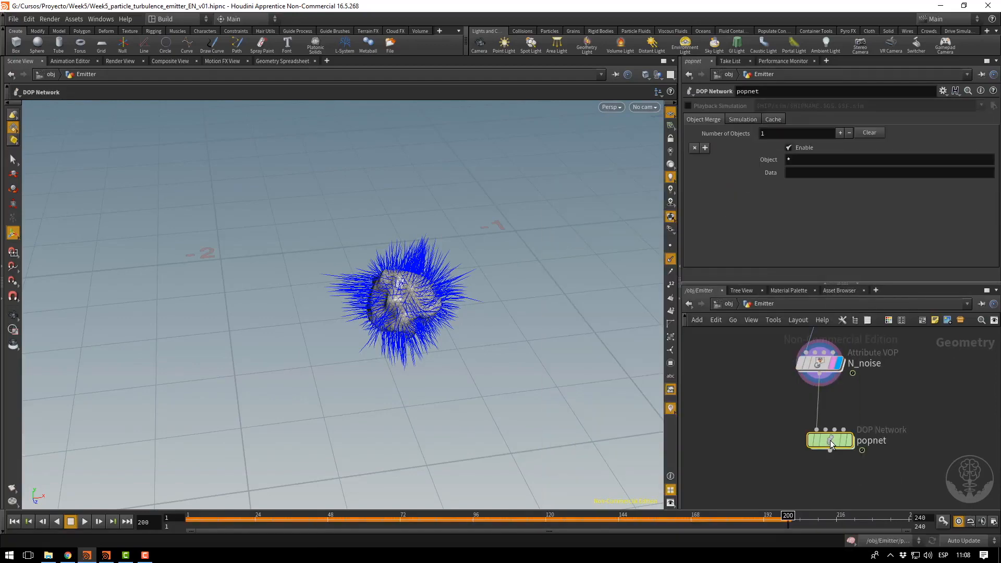
click(821, 430)
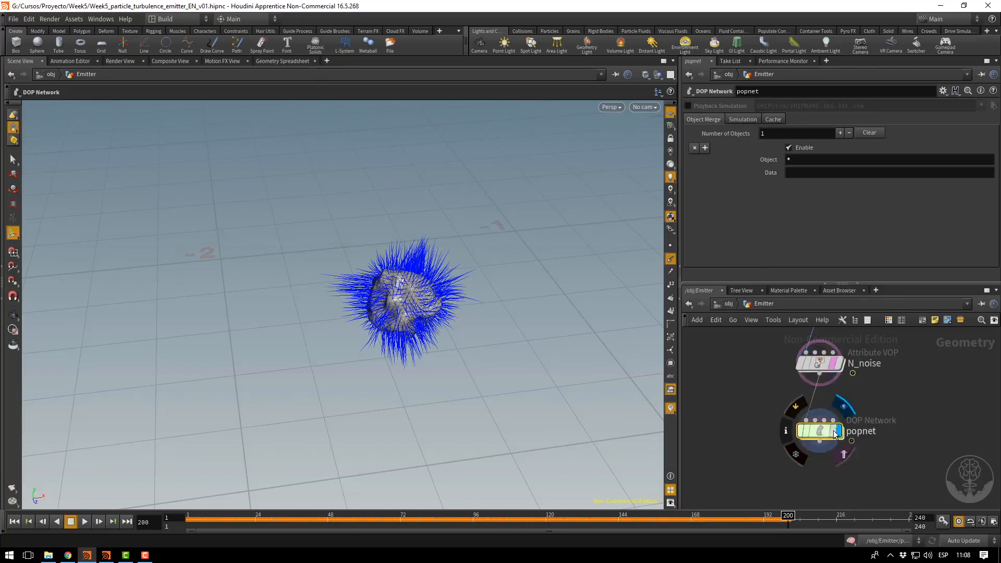
Return the timeline to frame 1 and turn off the display of point normals.
click(10, 522)
alt+right_drag(559, 348, 230, 312)
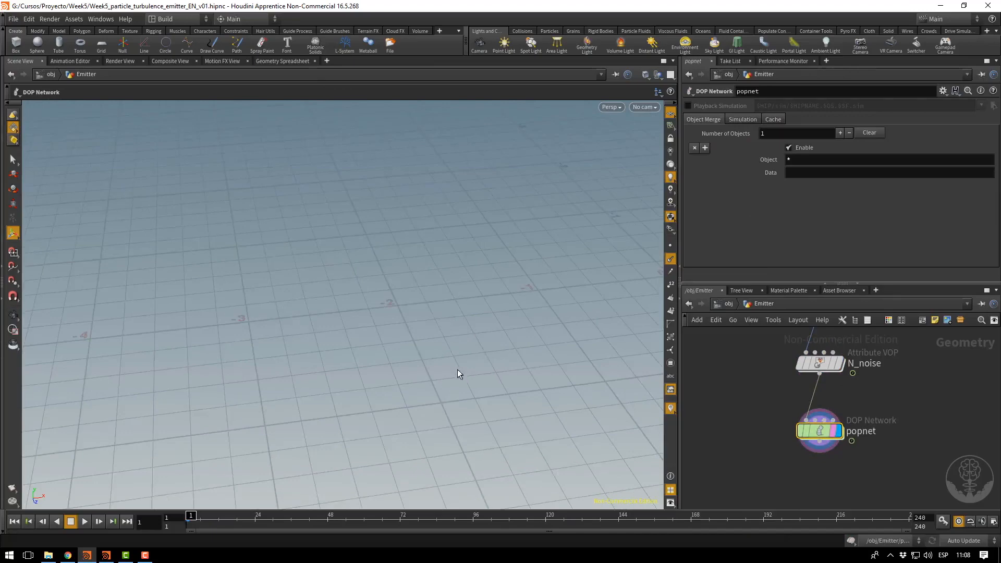
mouse_move(367, 371)
alt+middle_down()
mouse_move(171, 361)
mouse_move(361, 374)
alt+middle_up()
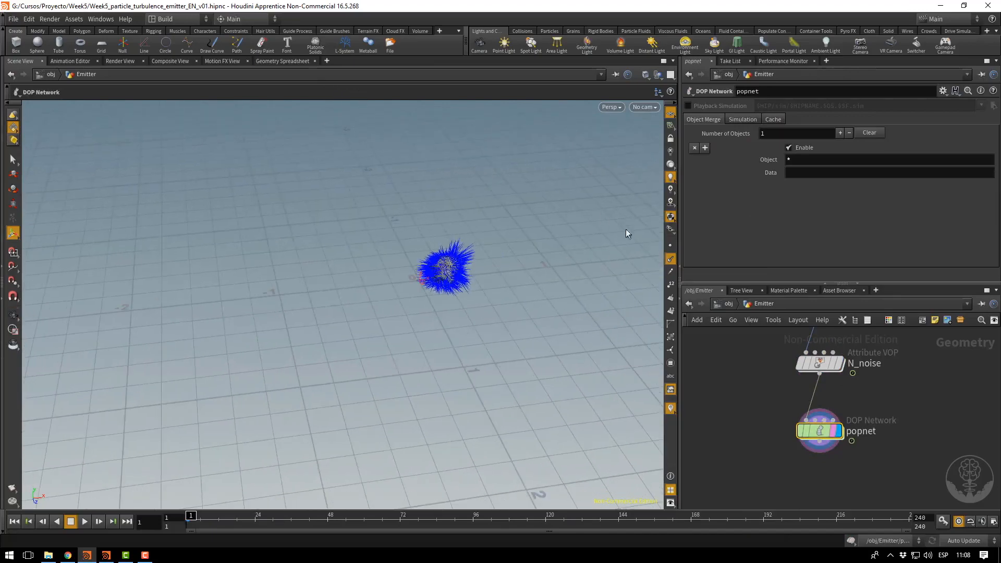
click(667, 260)
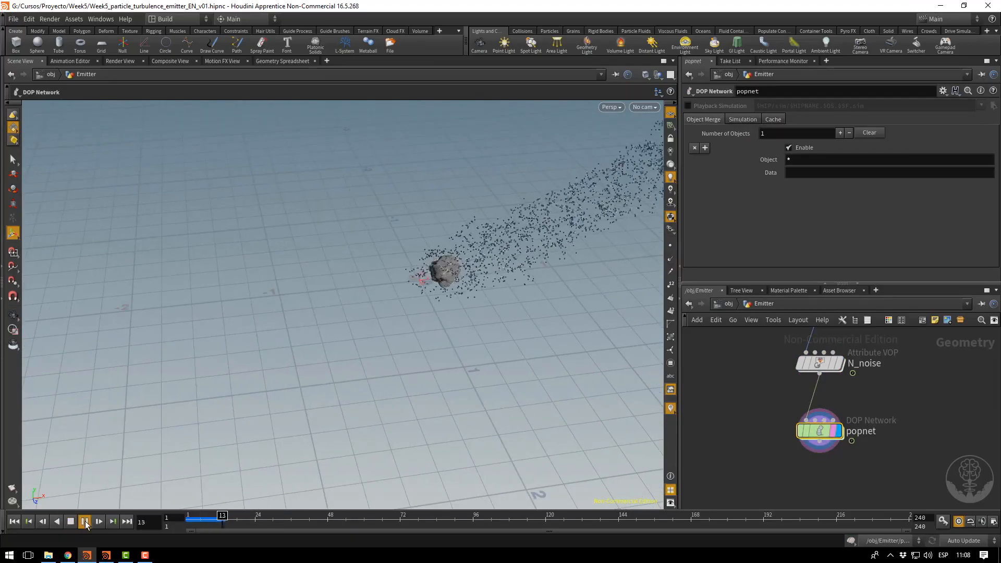
Play the particle simulation from frame 1 to examine the emission, then stop and rewind to the start.
click(85, 522)
alt+right_drag(527, 322, 301, 273)
alt+middle_drag(460, 327, 392, 380)
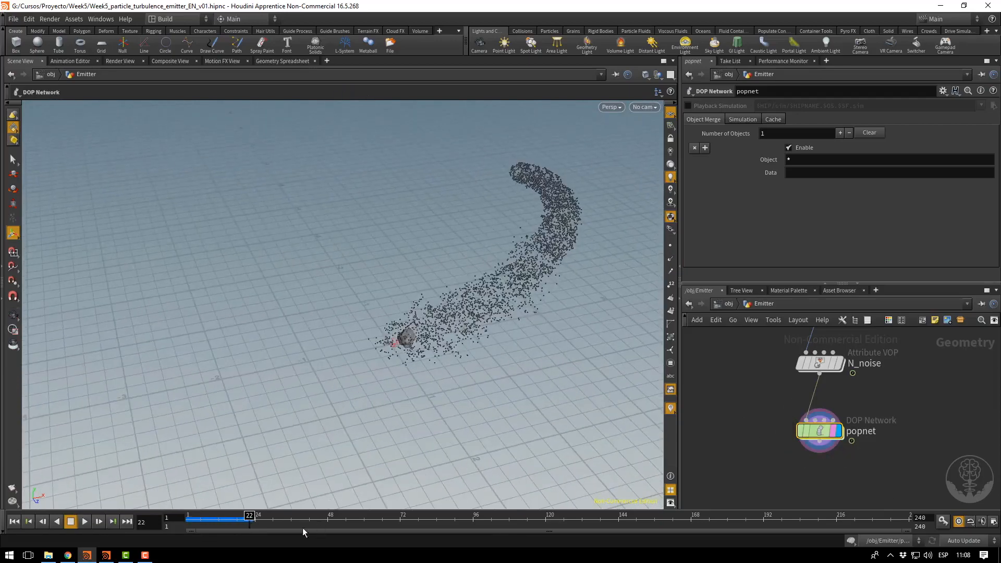
drag(237, 519, 191, 517)
click(84, 522)
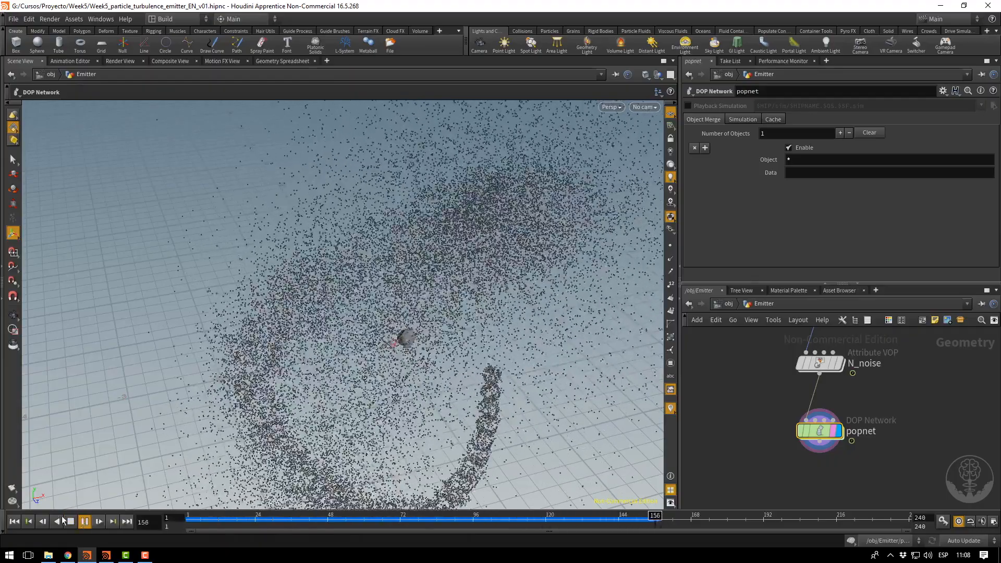
click(82, 520)
click(15, 522)
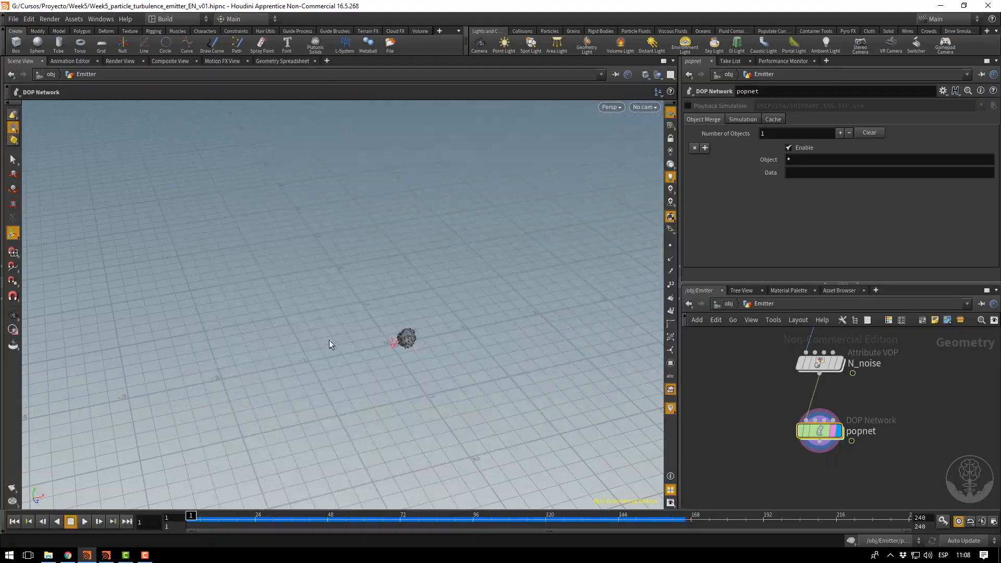
Inside popnet, move source_first_input farther above the merge node and open its attribute settings.
alt+middle_drag(373, 318, 375, 277)
alt+right_drag(375, 276, 534, 295)
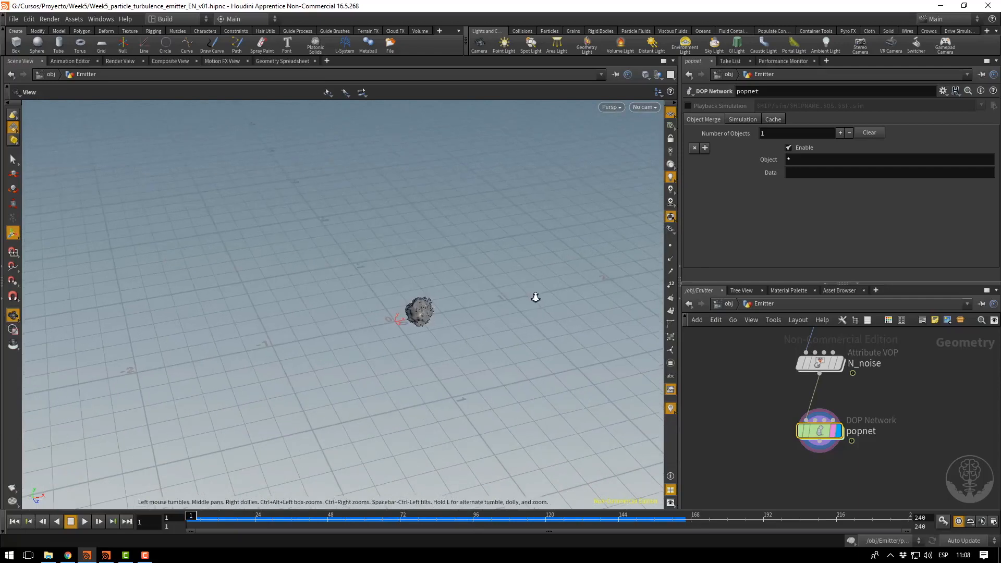
double_click(819, 432)
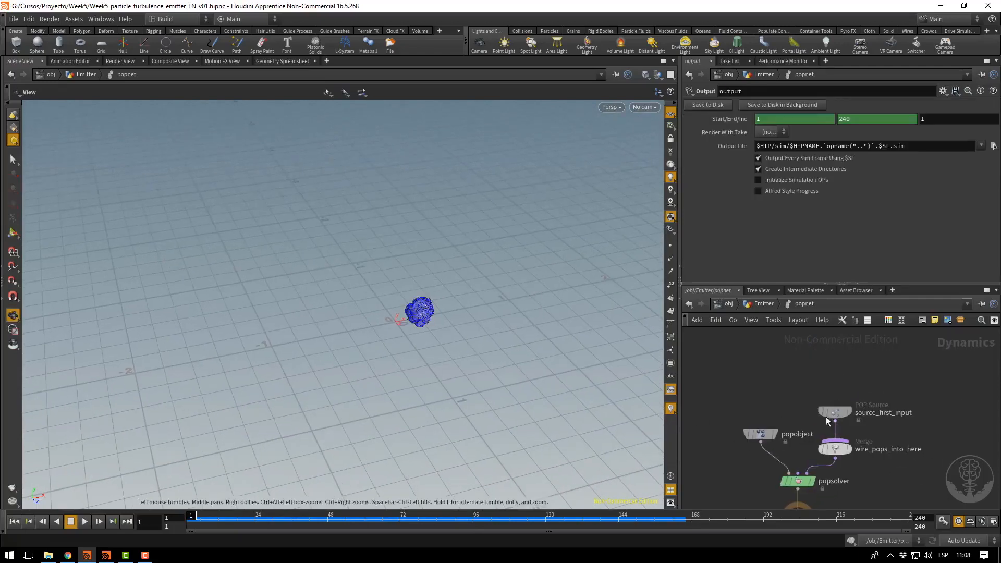
drag(826, 421, 826, 377)
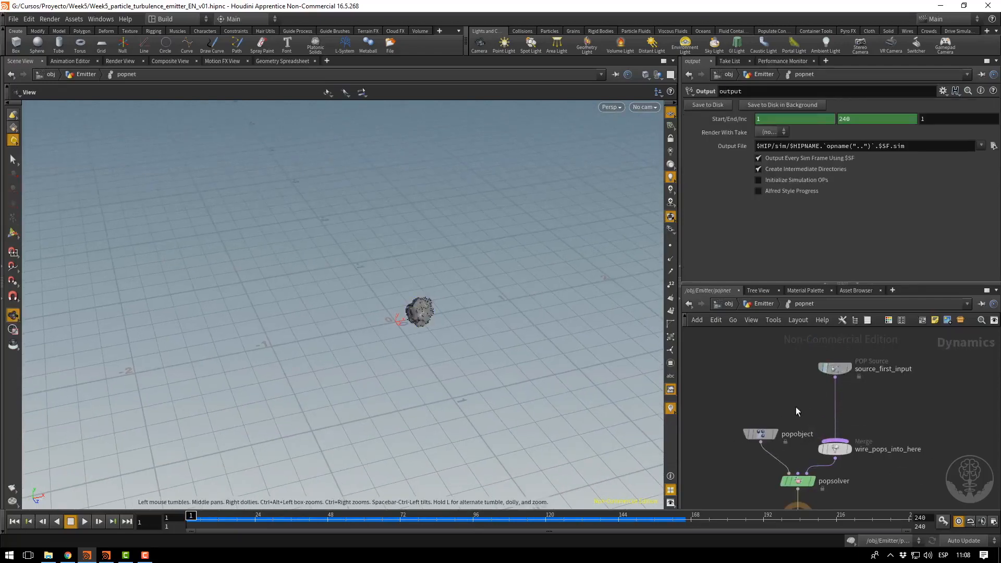
click(834, 368)
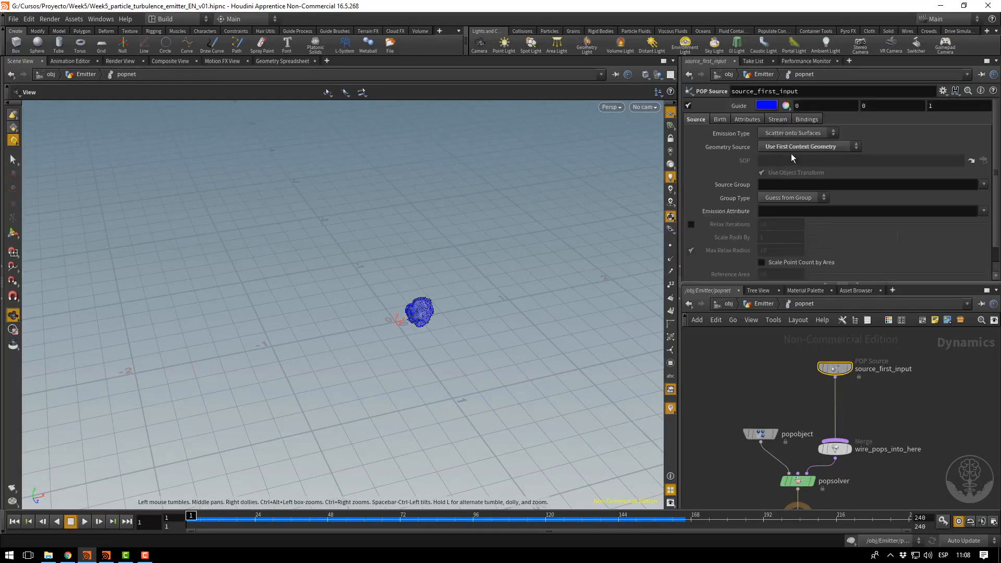
click(745, 119)
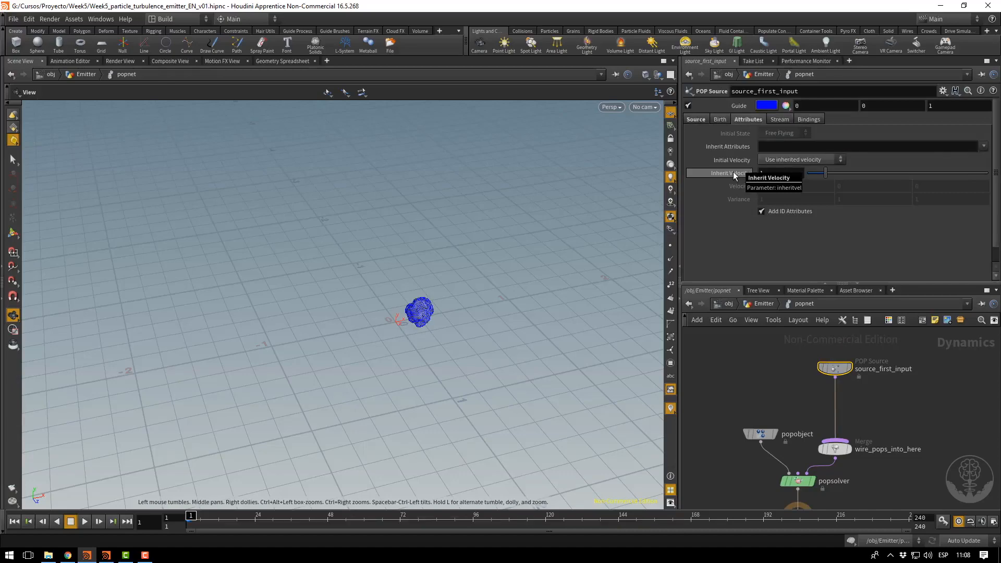
Play and scrub the first 29 frames to examine the particle spacing along the emitter's path, then return to frame 1.
click(86, 521)
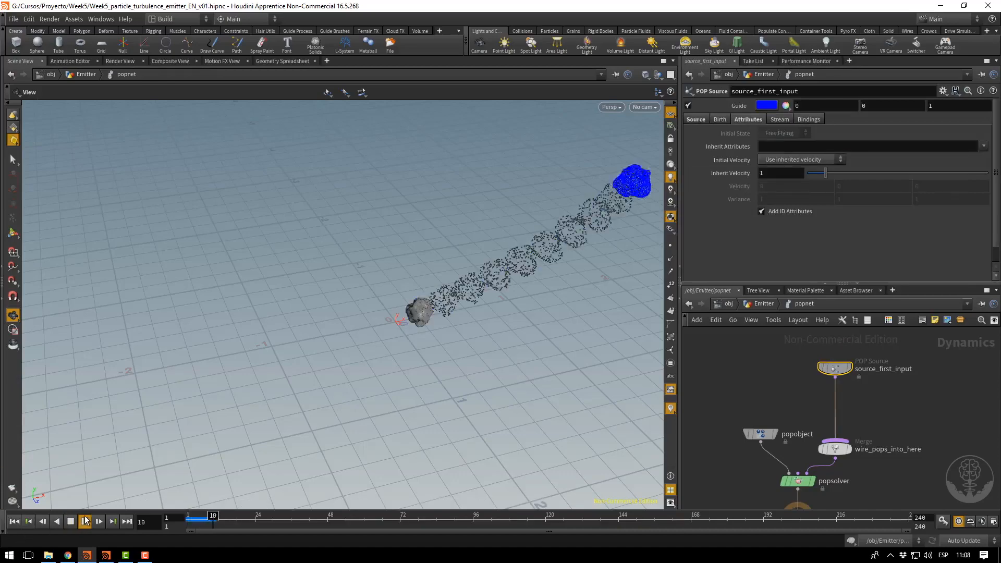
drag(457, 369, 423, 353)
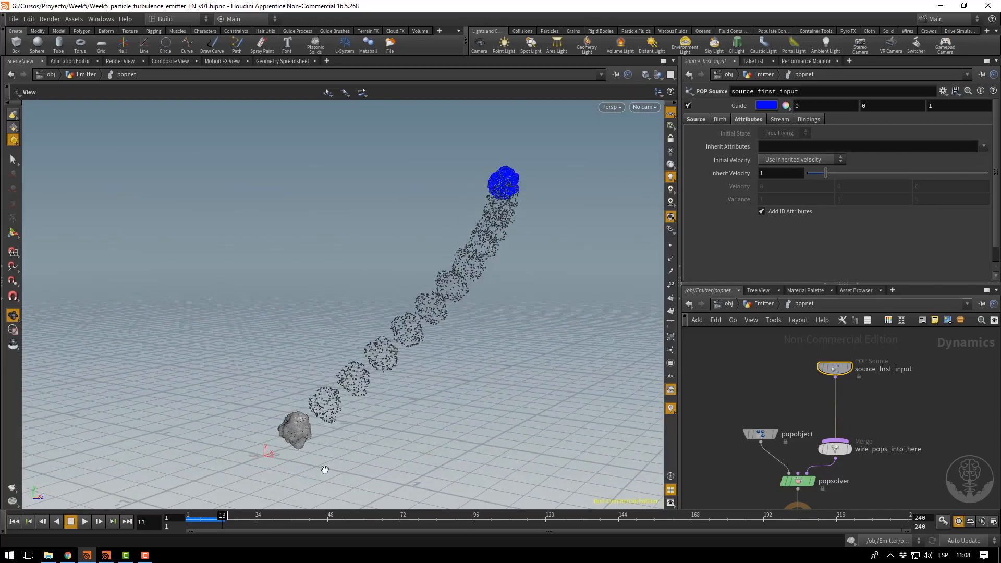
drag(218, 517, 270, 516)
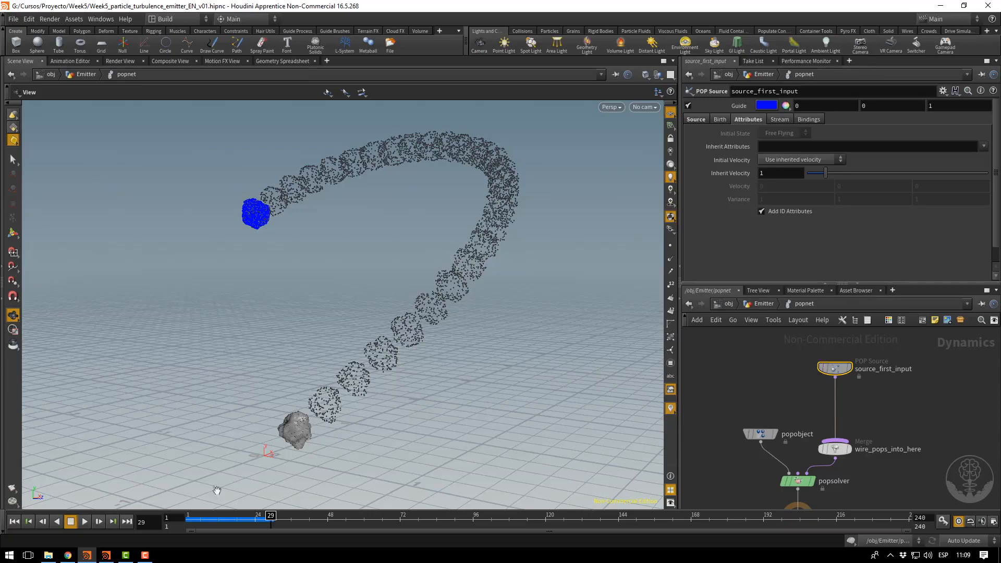
drag(234, 516, 183, 512)
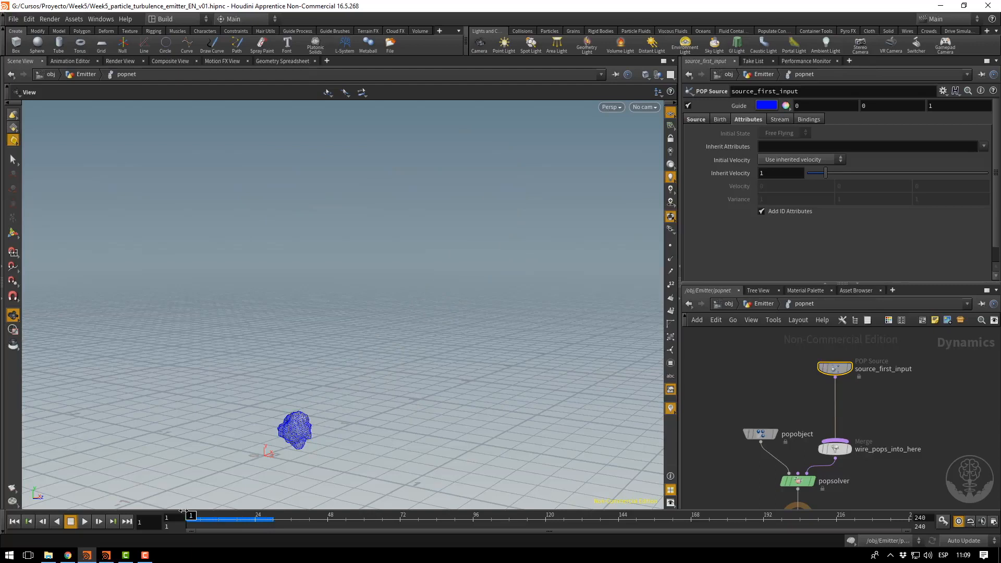
Return to the Emitter network, open popnet's simulation settings and play the particles to frame 44 to examine their spacing.
click(762, 303)
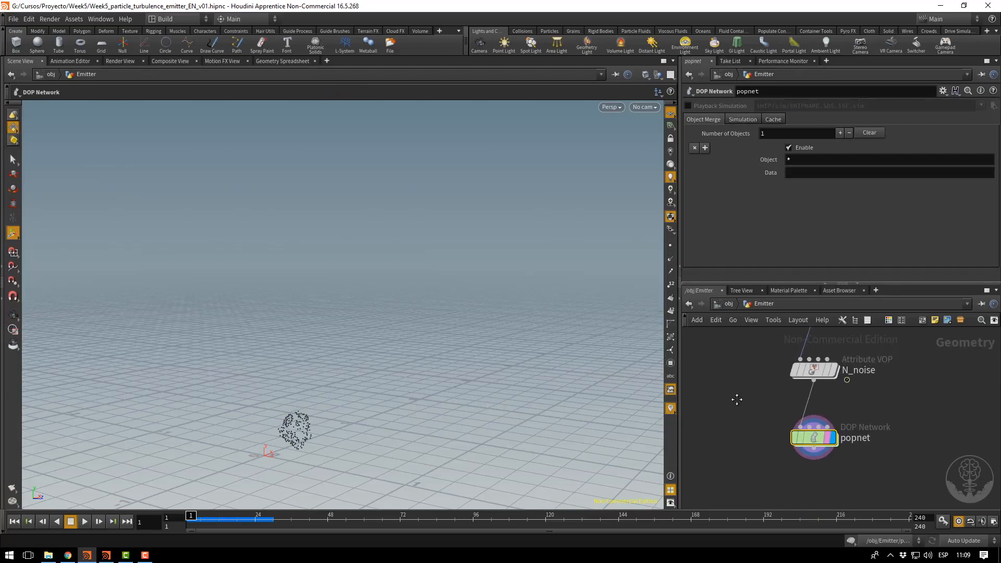
mouse_move(816, 449)
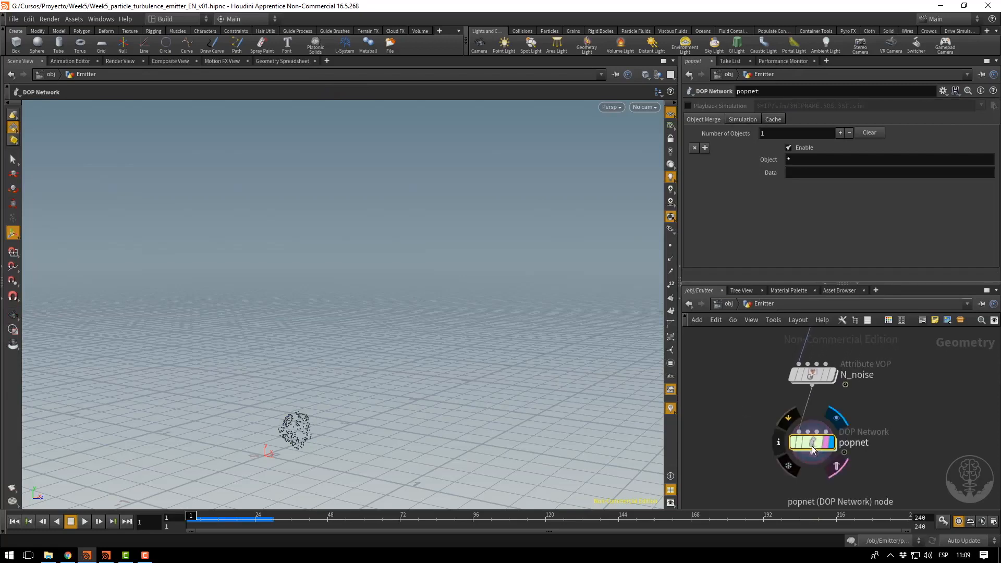
click(742, 119)
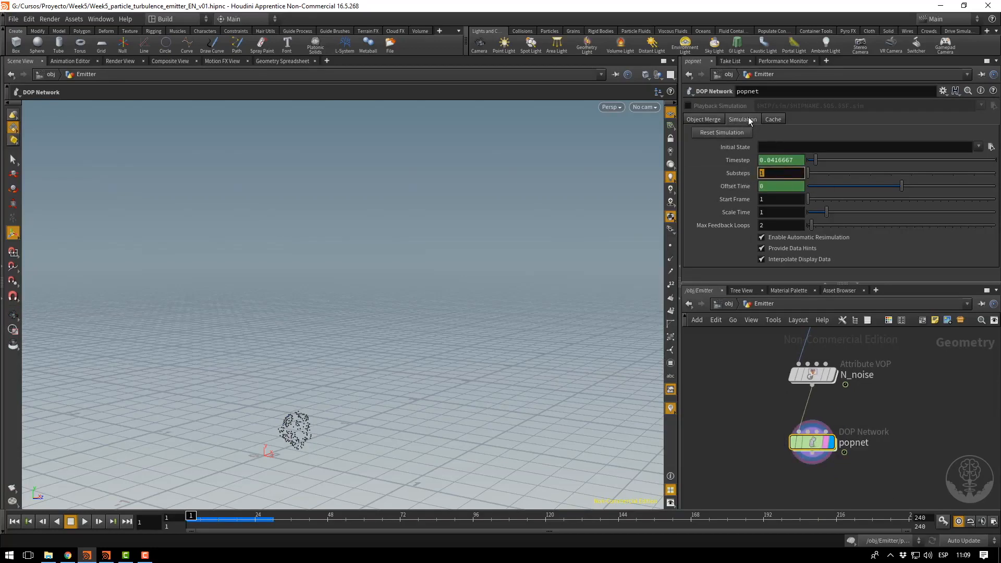
drag(769, 178, 756, 184)
click(85, 521)
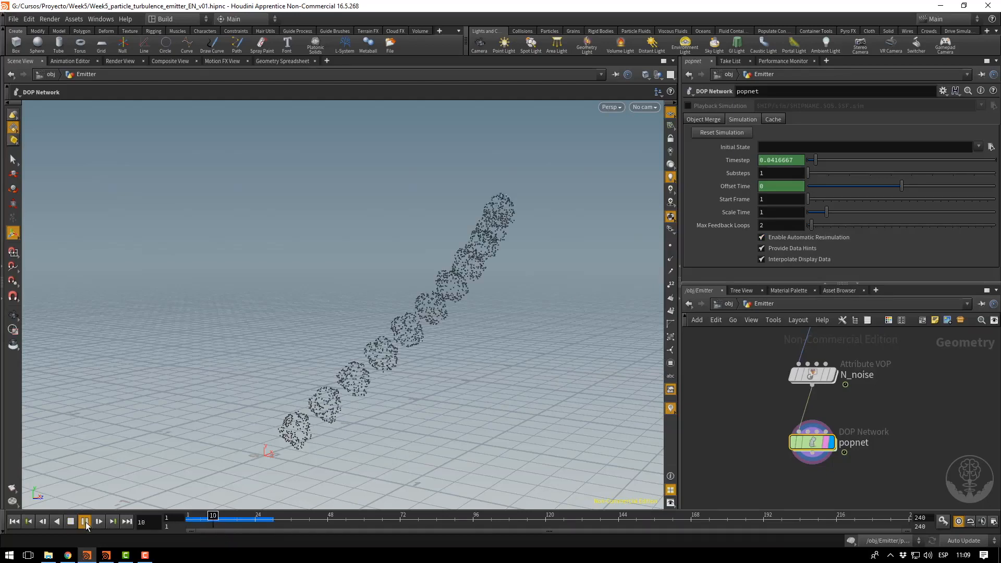
click(73, 523)
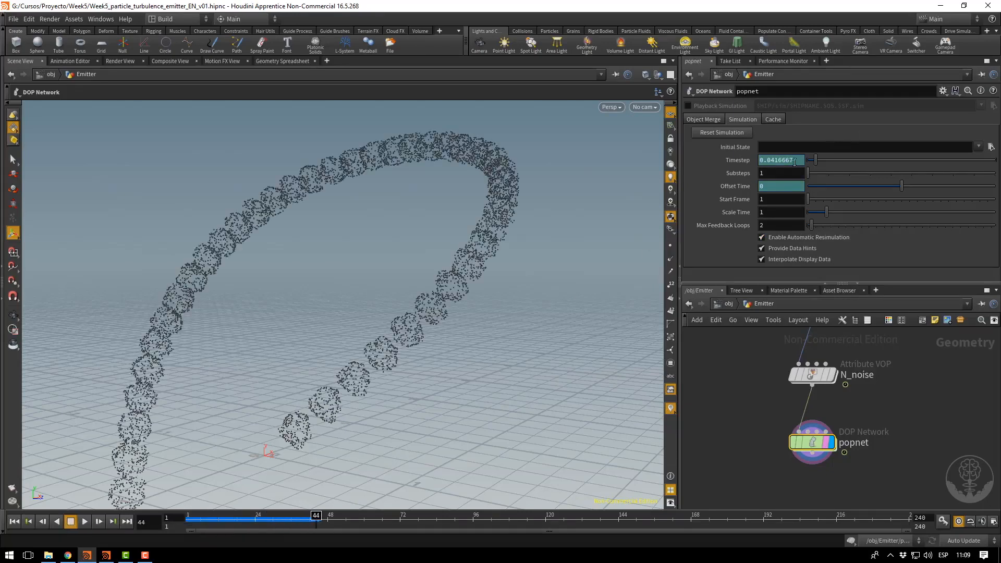
Set popnet's Substeps to 4, then replay from frame 1 and scrub around frame 14 to check the particle spacing.
text(4)
key(Return)
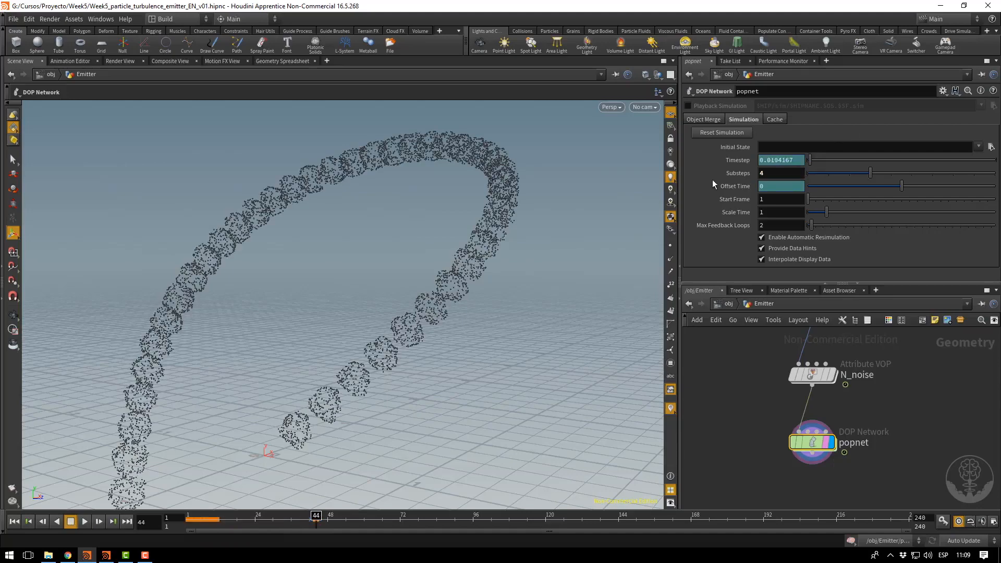
click(14, 521)
click(84, 521)
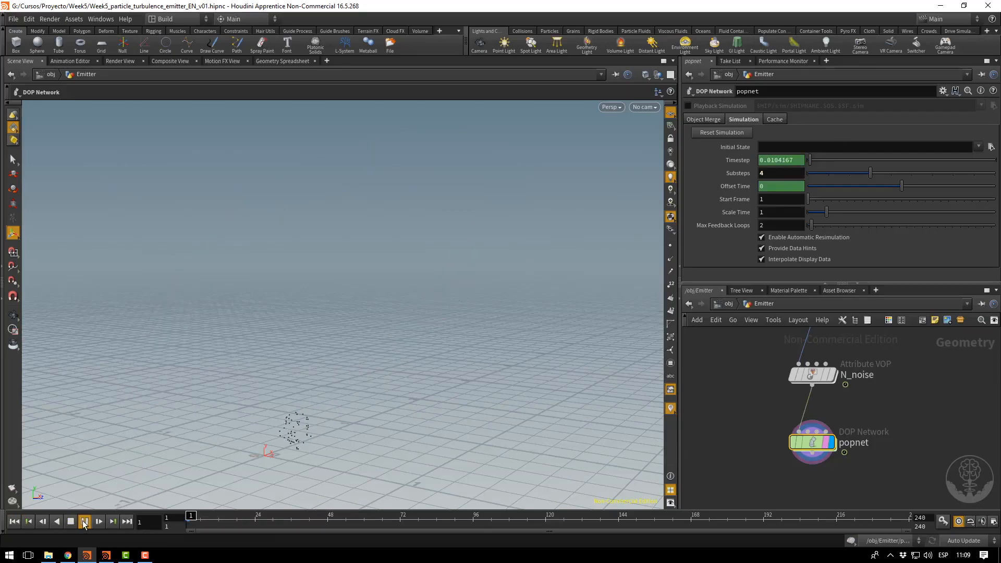
click(84, 523)
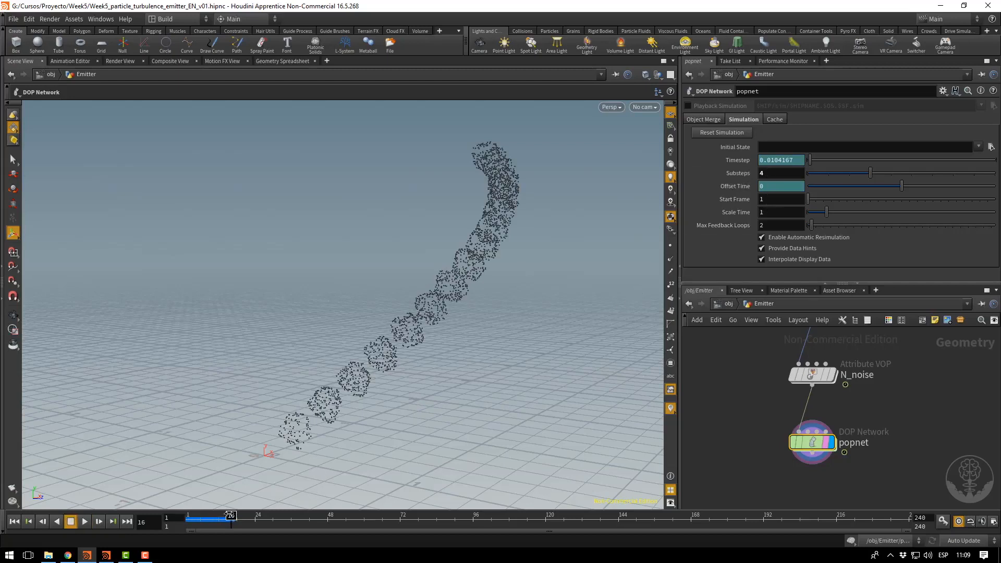
mouse_move(231, 516)
mouse_down()
mouse_move(183, 517)
mouse_move(222, 516)
mouse_move(204, 517)
mouse_move(222, 516)
mouse_move(221, 506)
mouse_up()
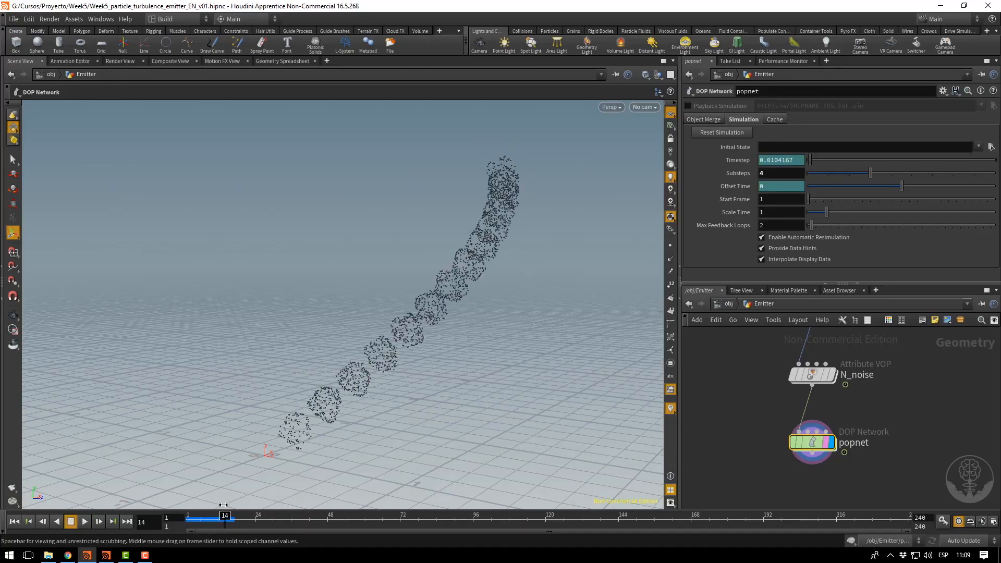
In the global animation options, turn off Integer Frame Values, set the playback step to 0.1, and scrub to about frame 3.6.
middle_drag(880, 424, 881, 465)
middle_drag(876, 395, 868, 420)
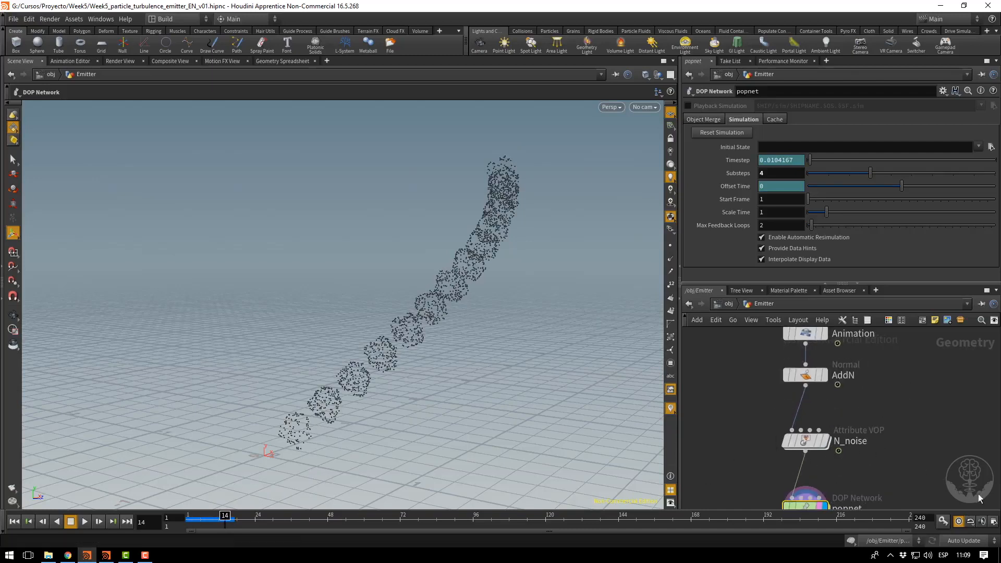
click(993, 523)
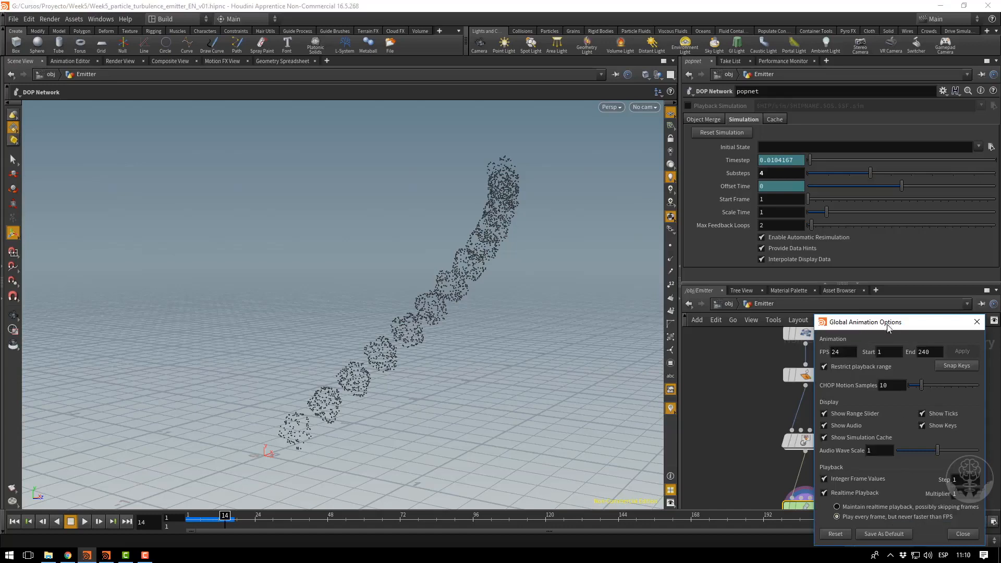
drag(888, 327, 763, 214)
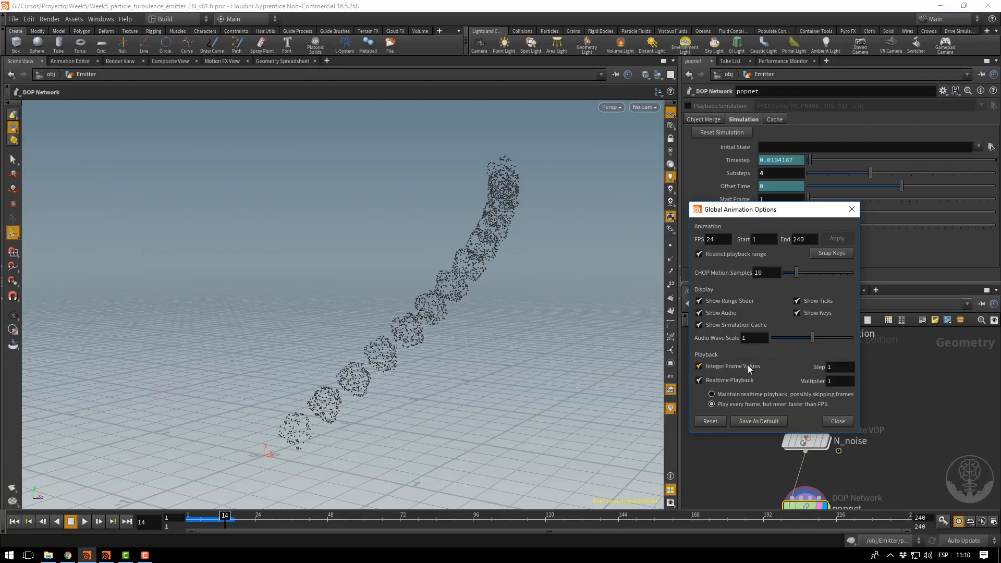
click(698, 367)
click(834, 369)
text(0.1)
key(Return)
drag(206, 523, 193, 520)
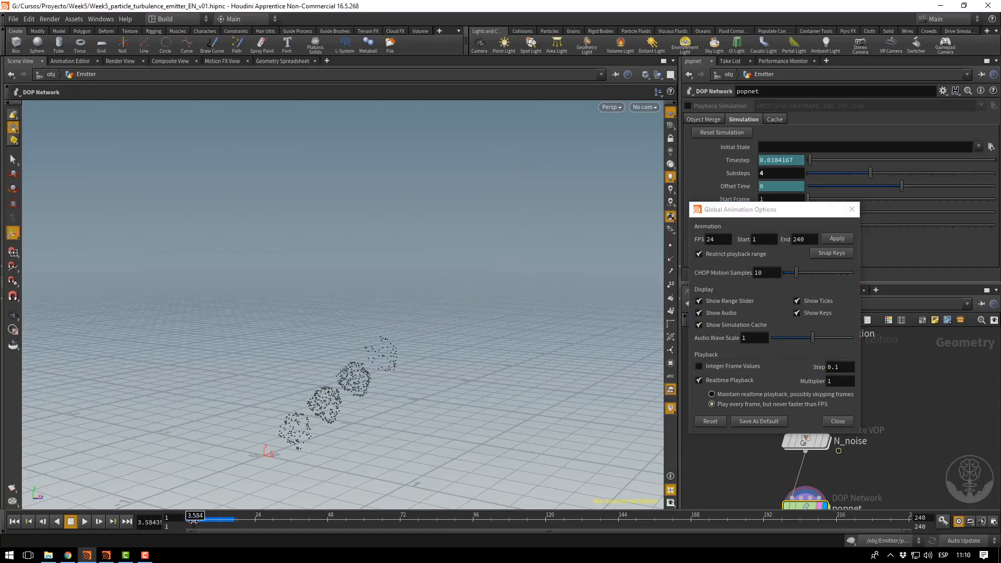
click(857, 211)
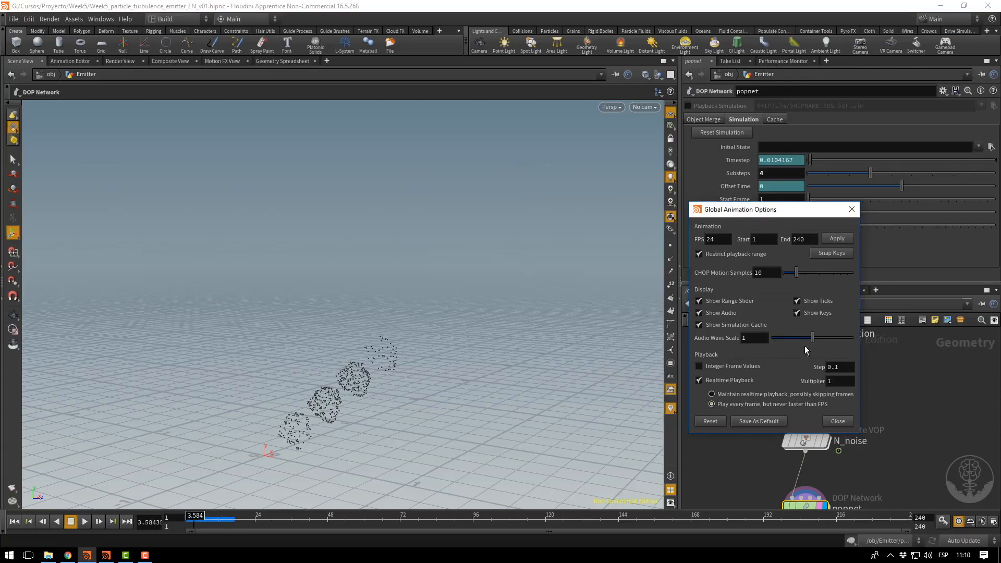
click(837, 421)
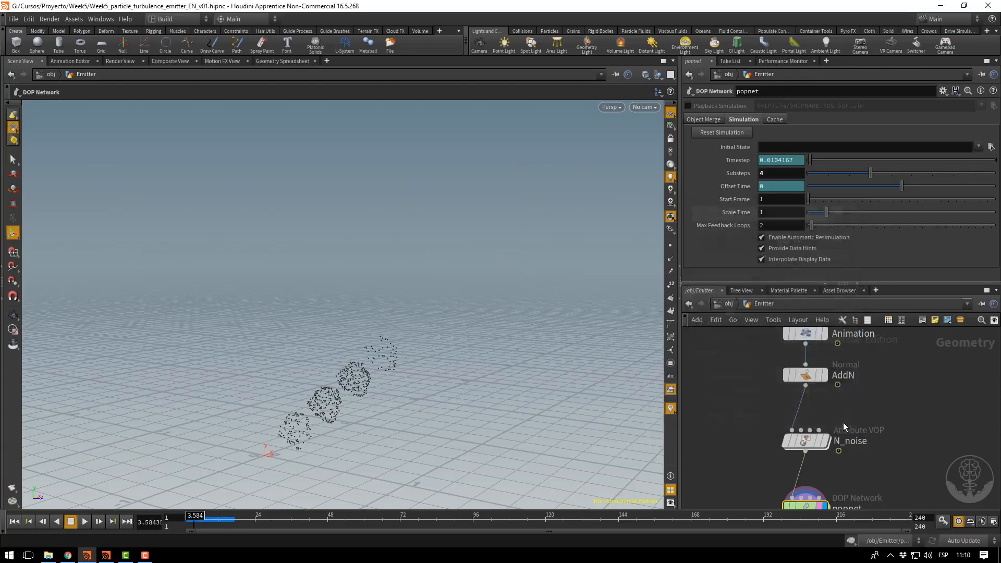
Display the N_noise node and step from the start to frame 6.7 in 0.1-frame increments to examine the emitter's movement between whole frames.
click(805, 440)
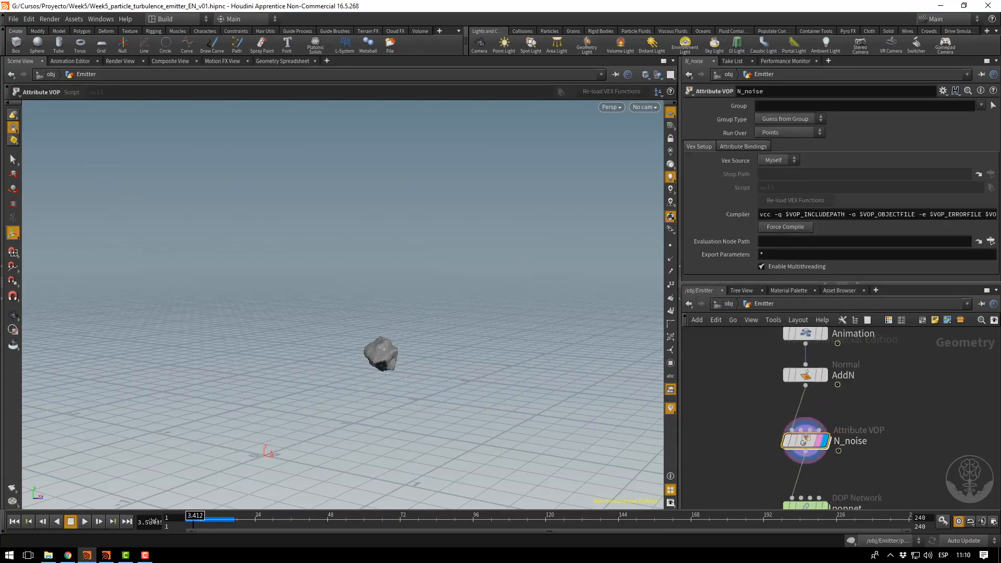
drag(154, 521, 127, 522)
click(99, 521)
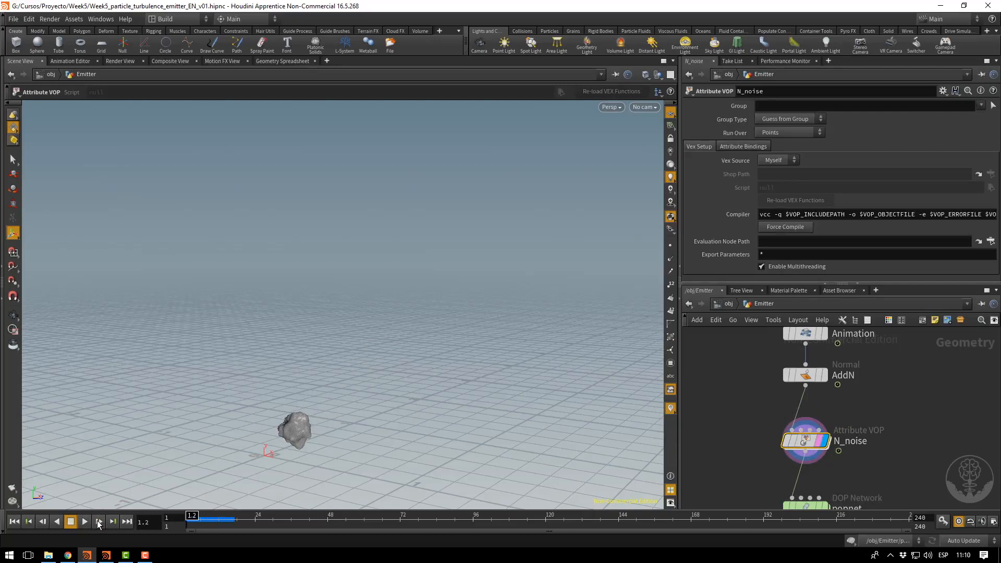
click(99, 521)
click(98, 522)
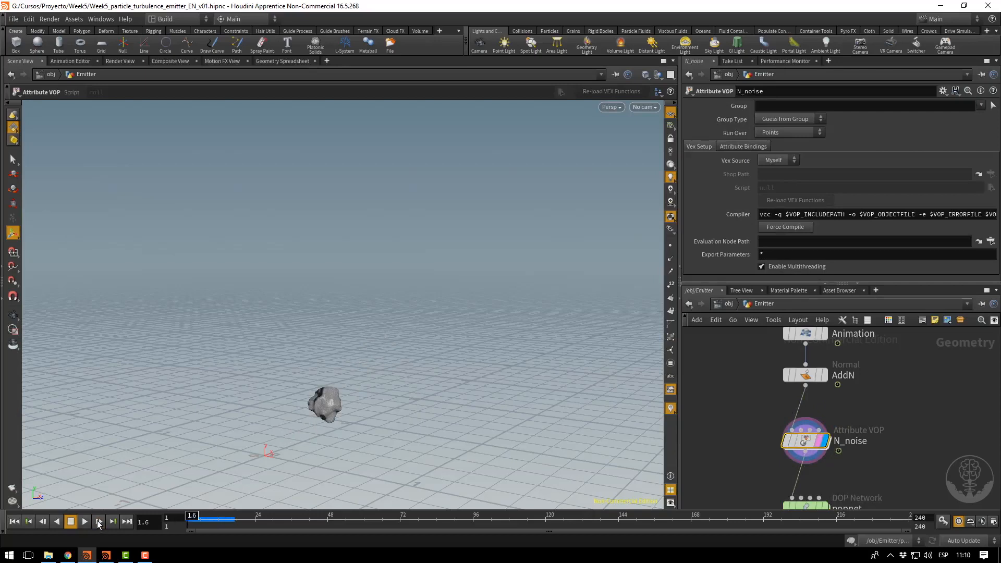
click(99, 521)
click(98, 522)
click(98, 522)
click(99, 521)
click(99, 522)
click(99, 522)
click(99, 522)
click(99, 522)
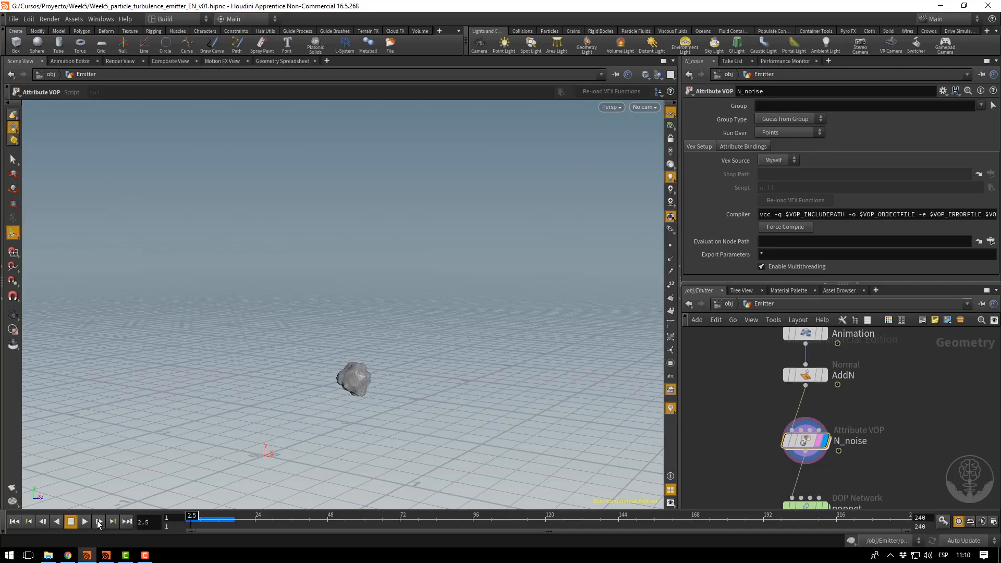
click(98, 521)
click(99, 522)
click(98, 522)
click(99, 522)
click(98, 521)
click(98, 521)
click(98, 522)
click(99, 521)
click(98, 522)
click(98, 521)
click(99, 521)
click(99, 521)
click(99, 522)
click(99, 521)
click(98, 522)
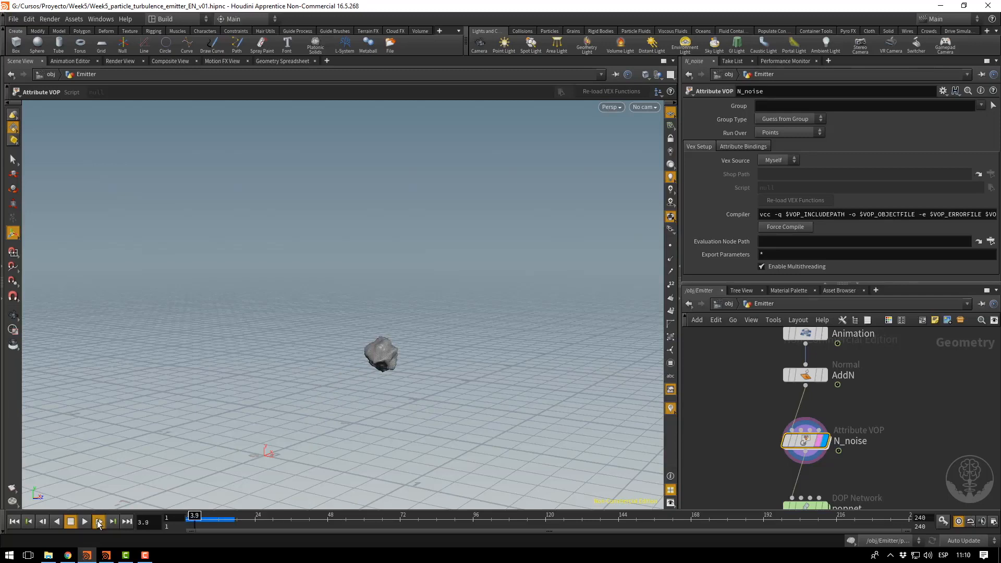
click(99, 522)
click(98, 521)
click(99, 521)
click(99, 522)
click(99, 522)
click(98, 521)
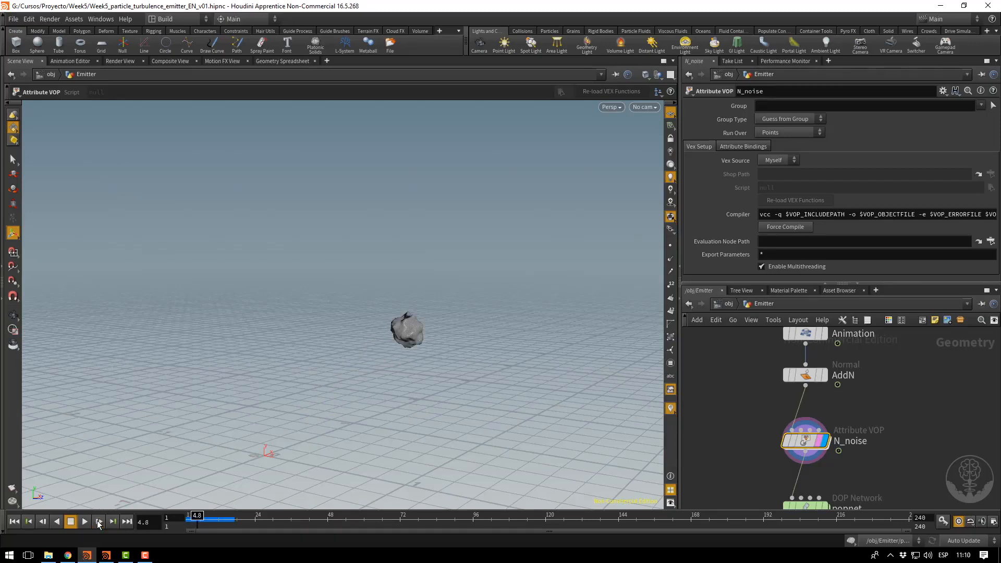
click(98, 522)
click(98, 522)
click(98, 522)
click(99, 522)
click(99, 522)
click(98, 522)
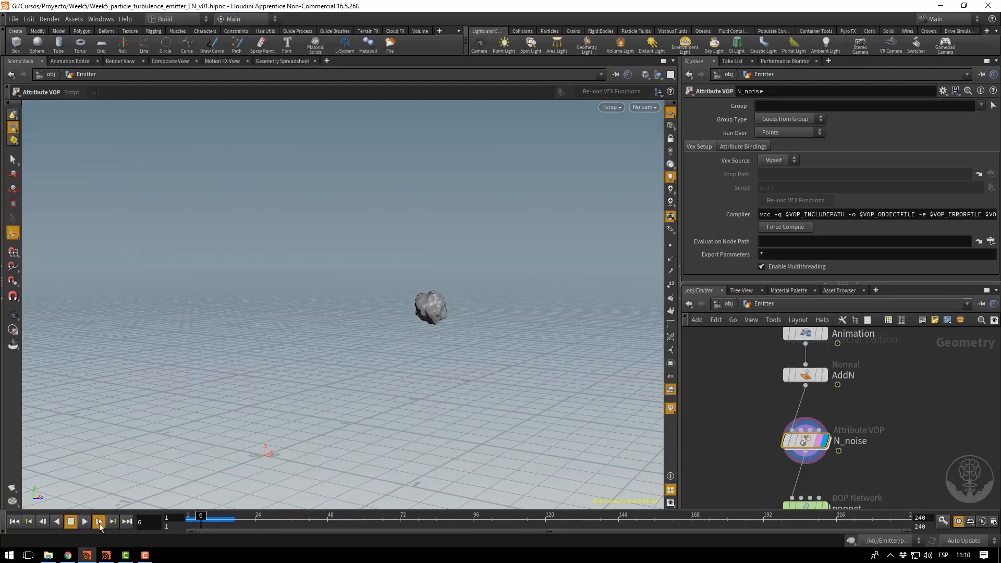
click(99, 522)
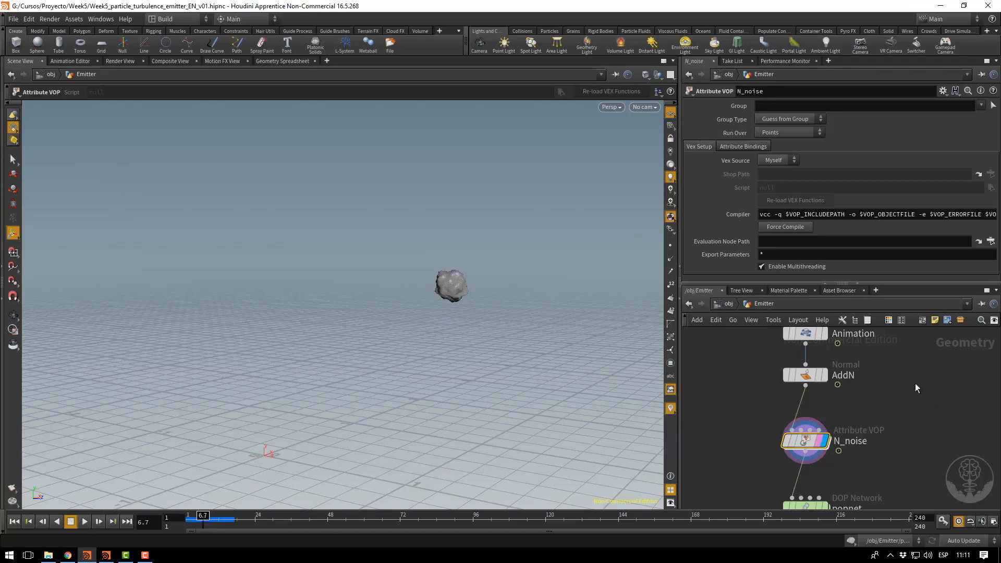
Select the Animation transform, then play and scrub around frame 8 to examine how its $F translate expressions respond to fractional frames.
middle_drag(917, 387, 906, 417)
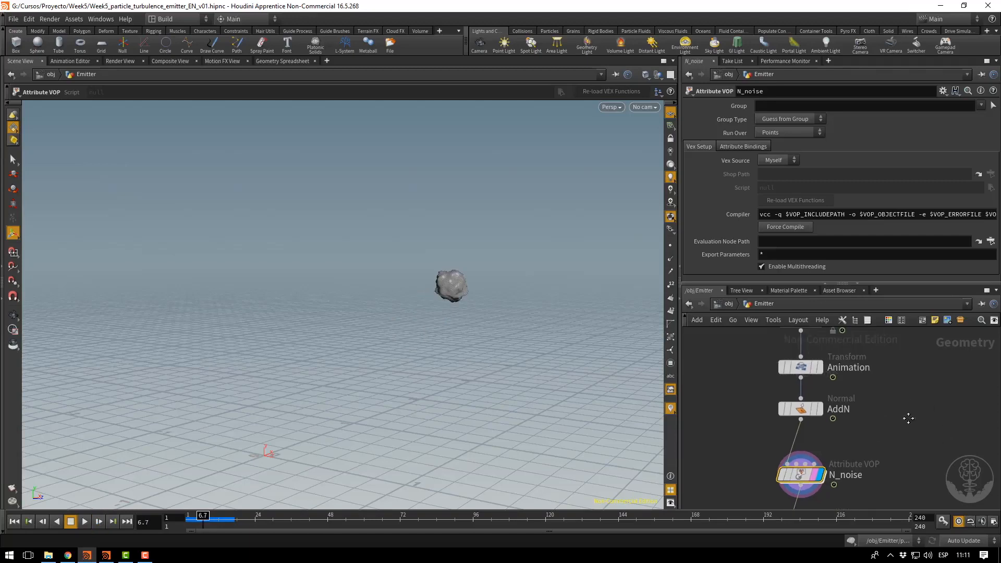
click(799, 367)
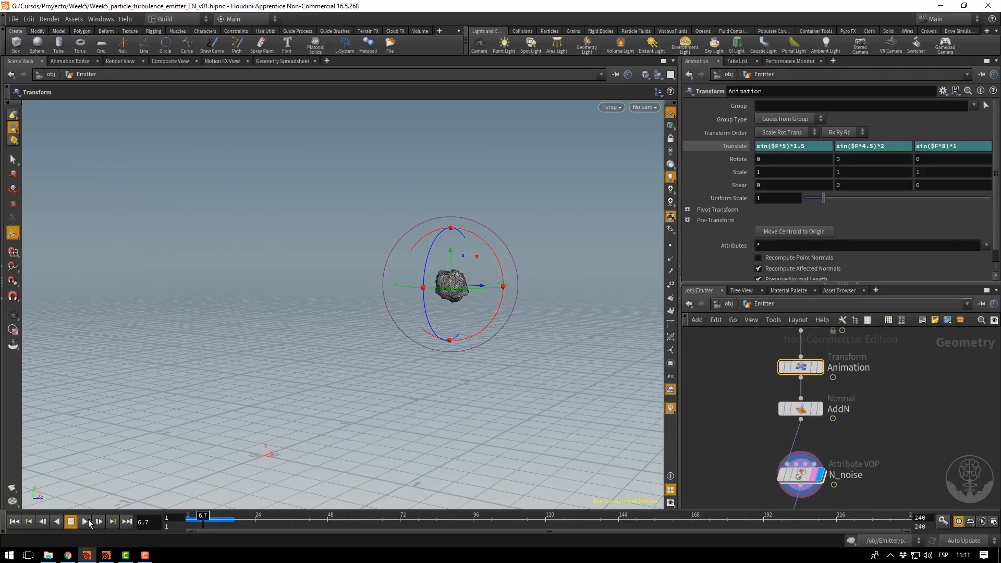
click(85, 521)
click(71, 521)
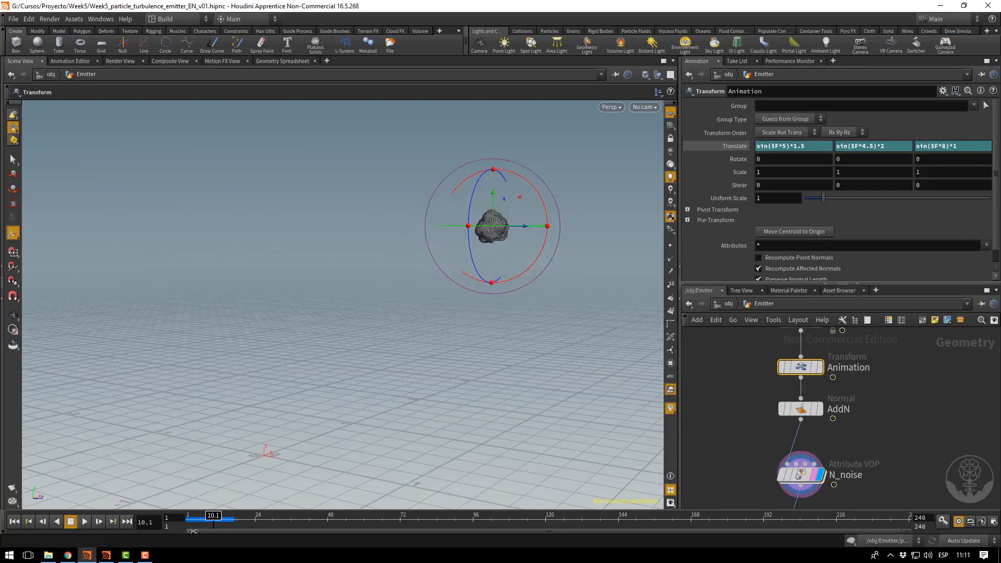
mouse_move(205, 521)
mouse_down()
mouse_move(191, 522)
mouse_move(207, 524)
mouse_up()
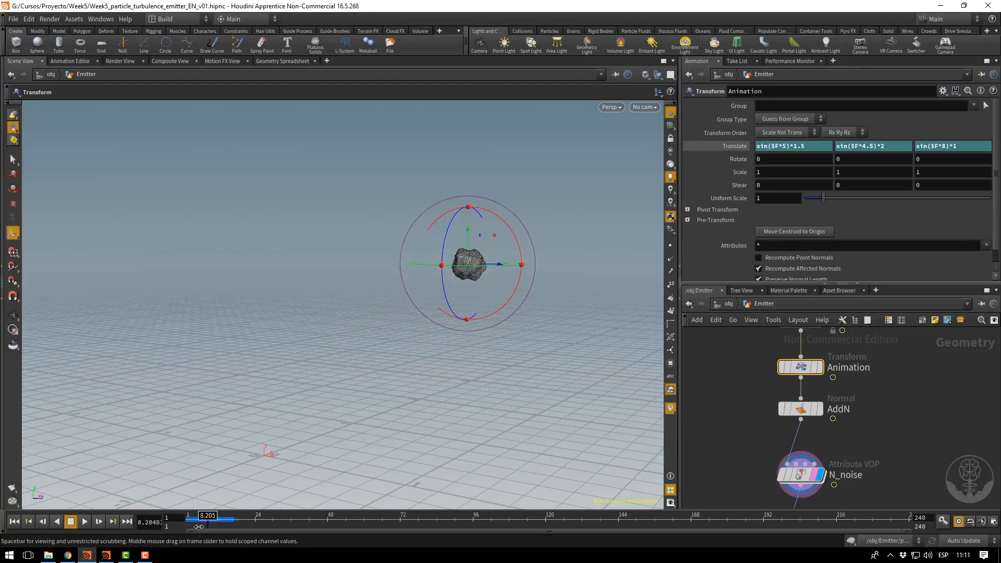
click(771, 147)
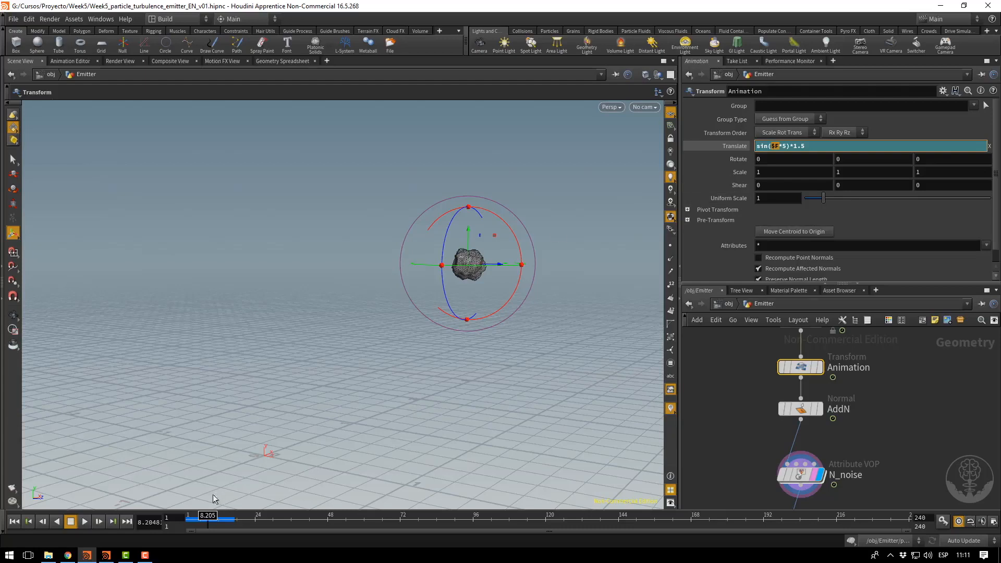
drag(207, 517, 207, 519)
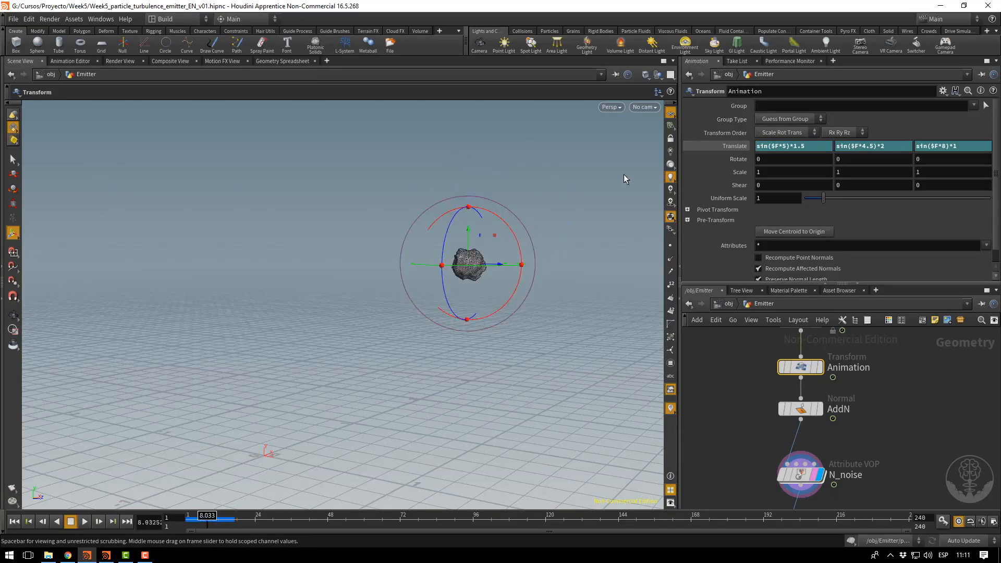
Replace $F with $FF in the Animation transform's translate expressions: sin($FF*5)*1.5, sin($FF*4.5)*2 and sin($FF*8)*1.
click(776, 148)
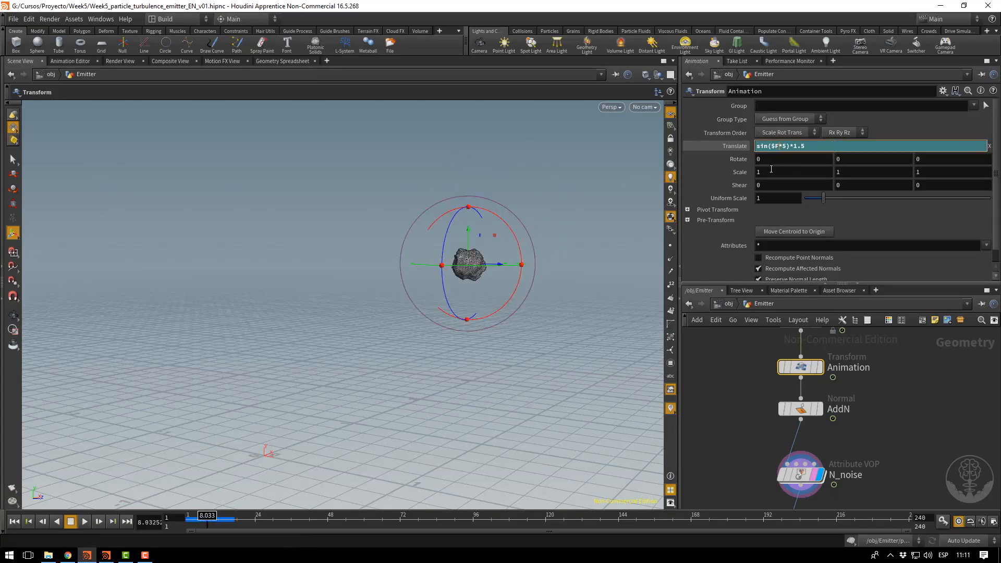
text(F)
key(Tab)
key(Tab)
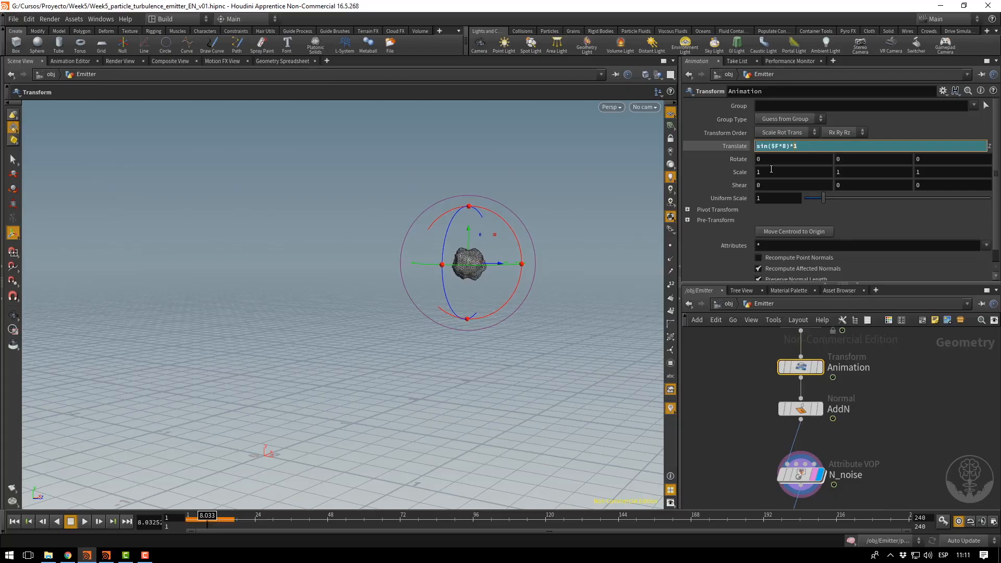
text(F)
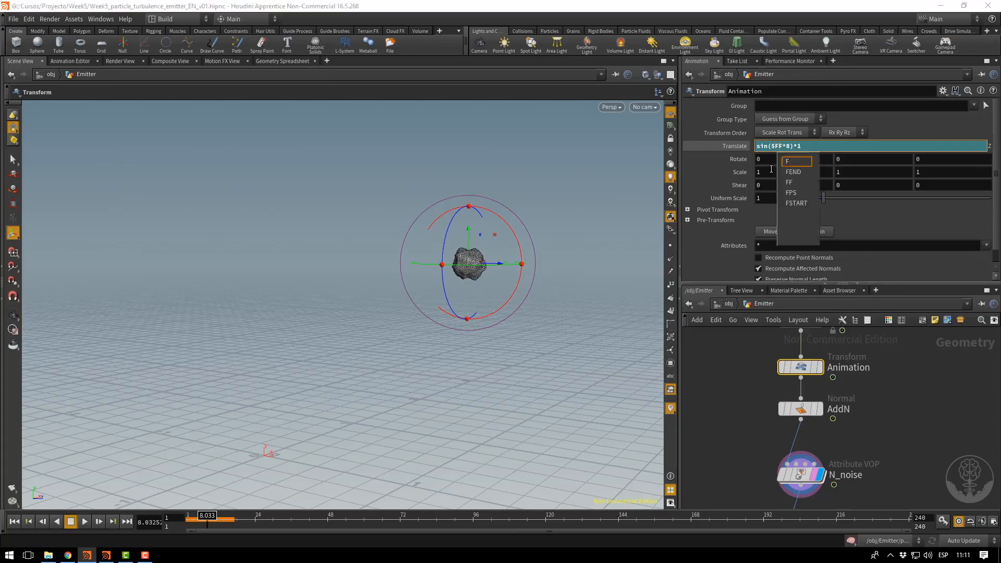
key(Return)
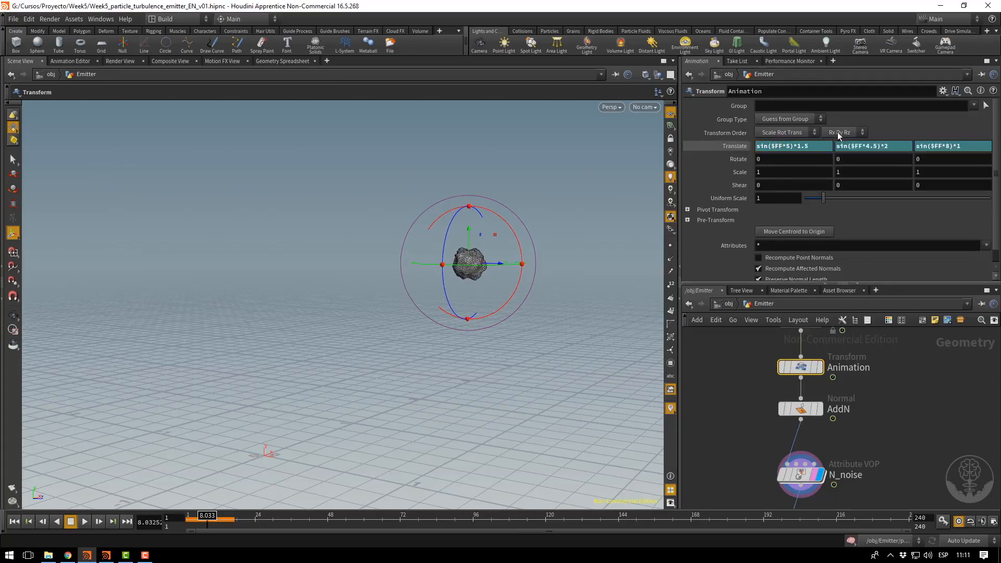
Step from the first frame to about frame 3.8 in 0.1-frame increments to examine the emitter's fractional-frame motion.
click(27, 523)
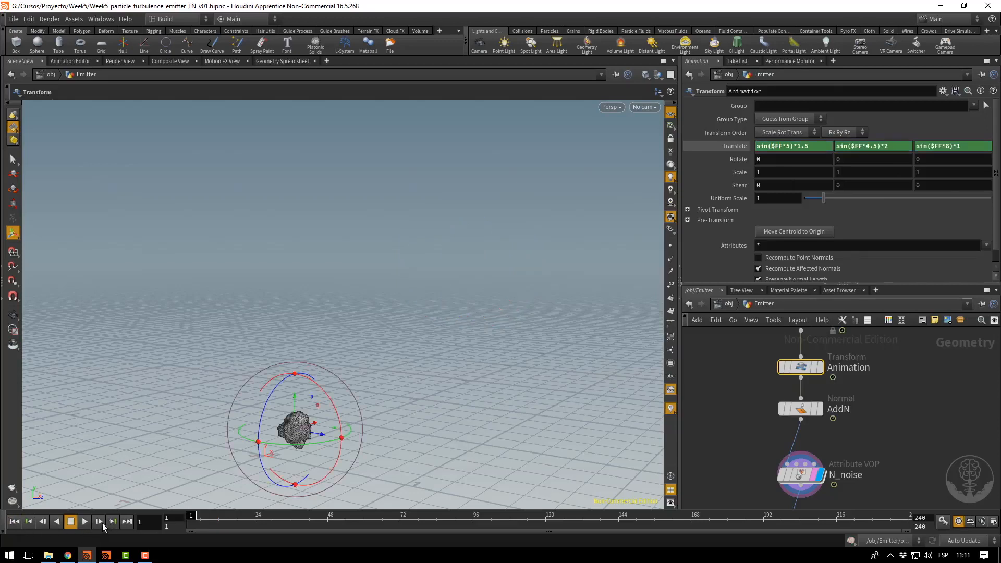
click(99, 521)
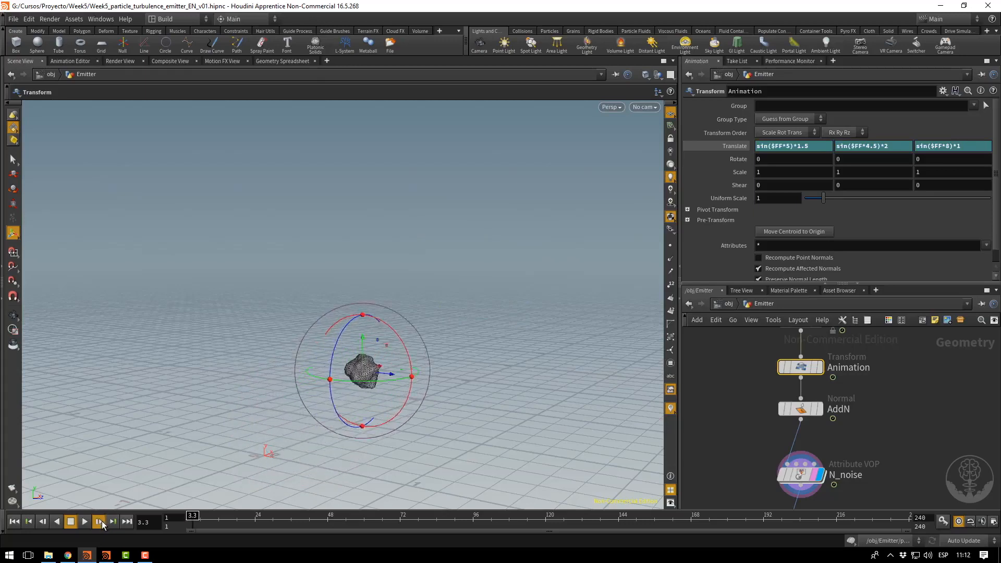
click(101, 521)
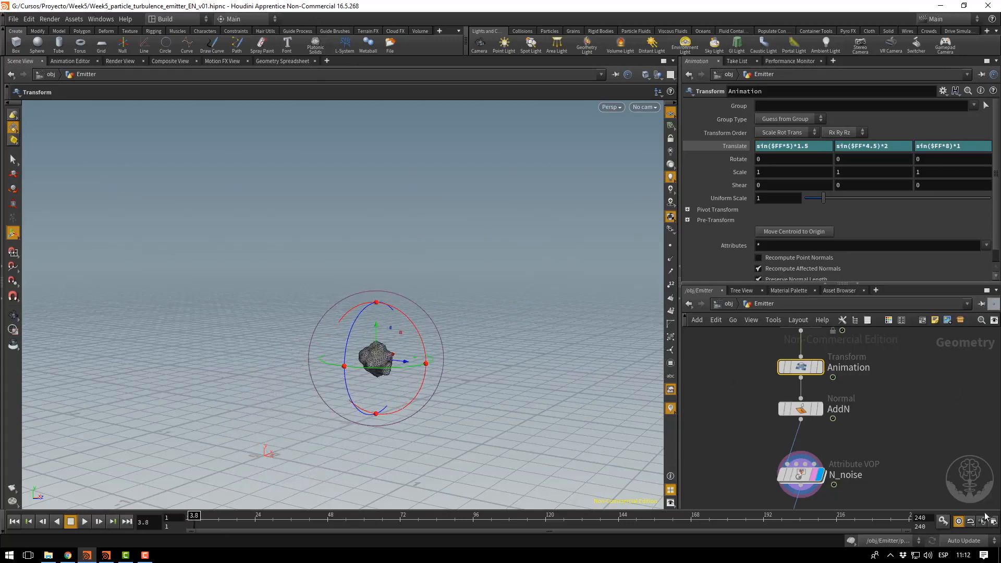
Return to the first frame and turn Integer Frame Values back on in the global animation options.
click(12, 524)
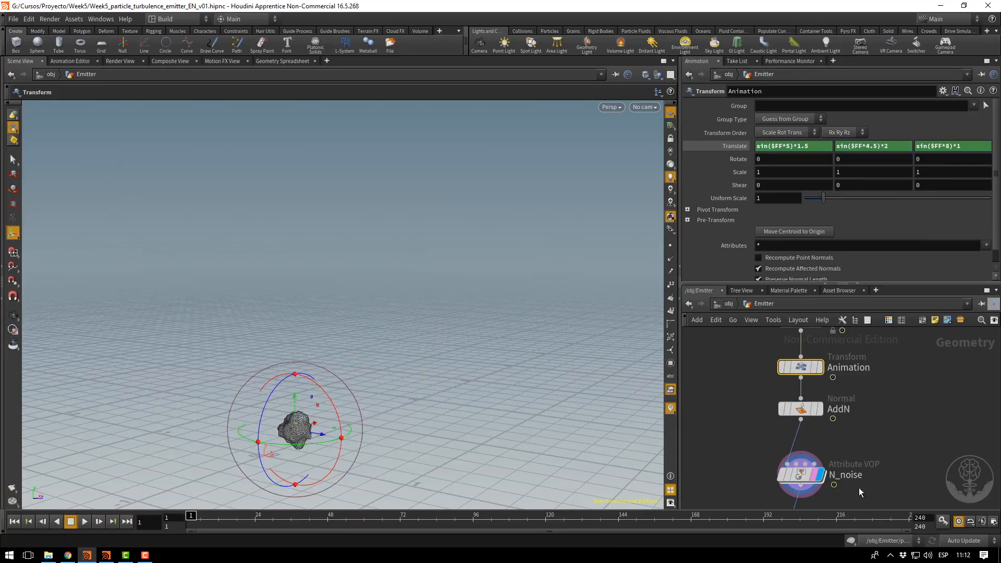
click(993, 522)
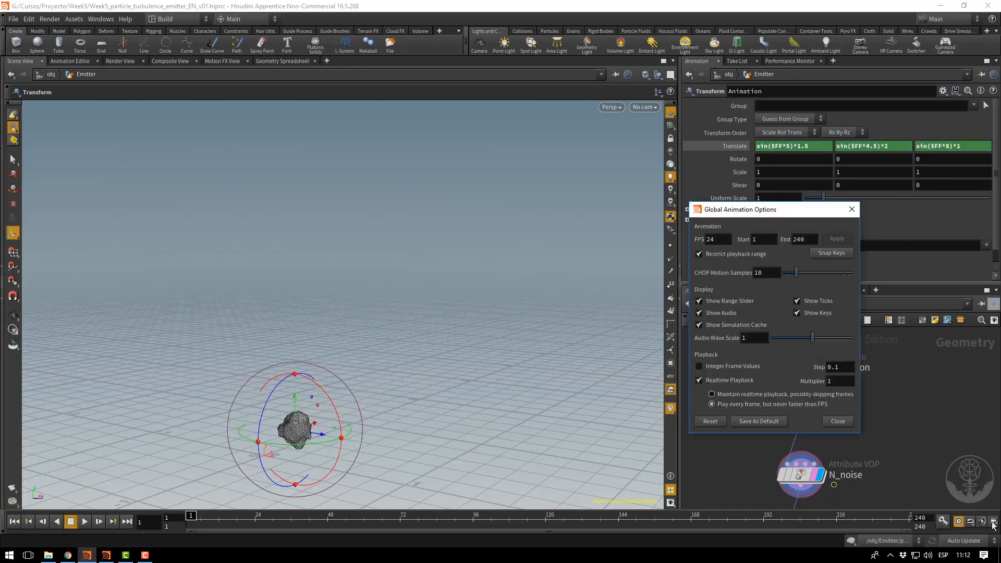
click(718, 367)
click(837, 421)
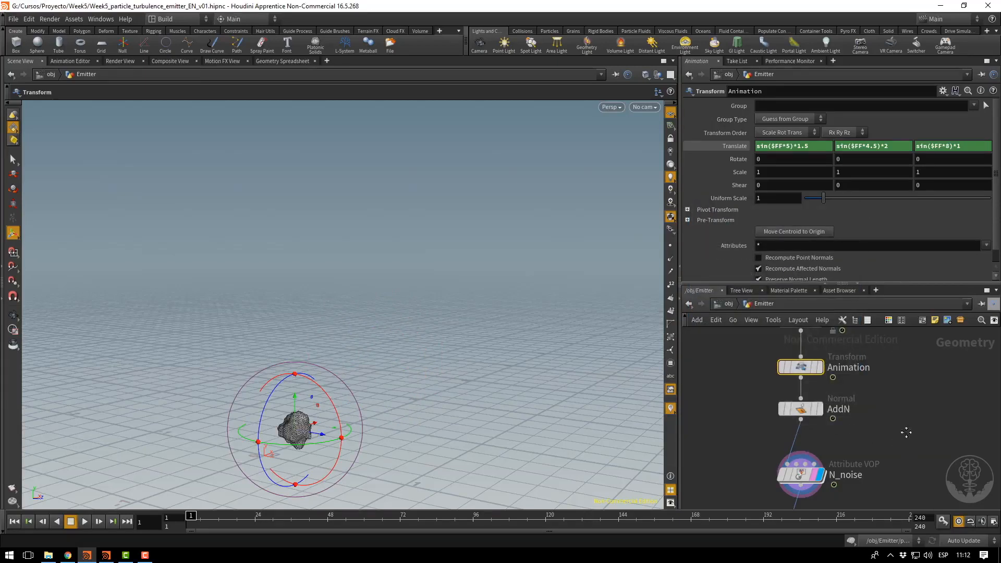
Display the popnet DOP network below N_noise and select it to show its simulation parameters.
middle_drag(906, 432, 907, 358)
mouse_move(805, 456)
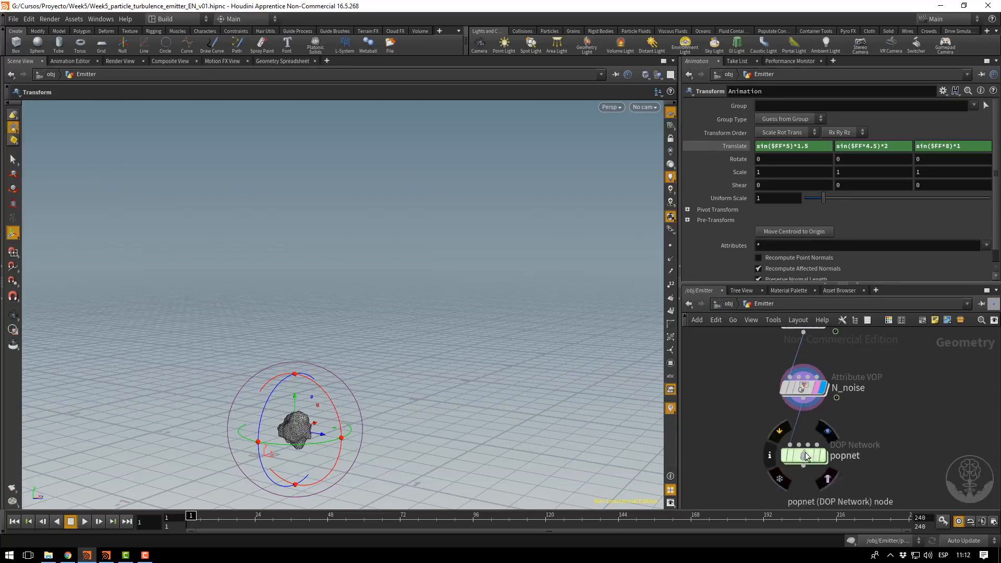
click(827, 432)
click(806, 457)
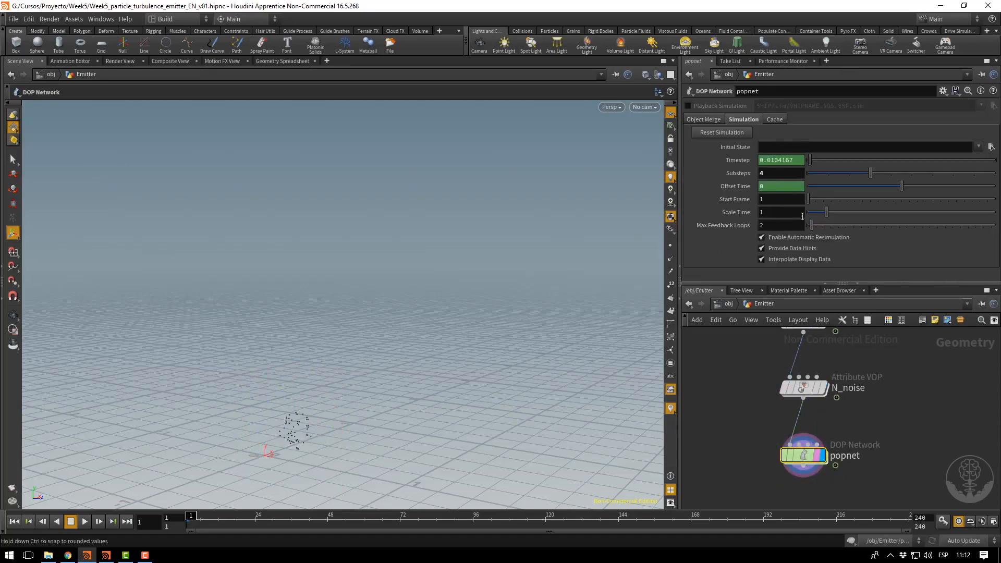
Set the popnet's Substeps to 1 and play to frame 13 to examine the emission along the path.
drag(765, 175, 671, 190)
text(1)
key(Return)
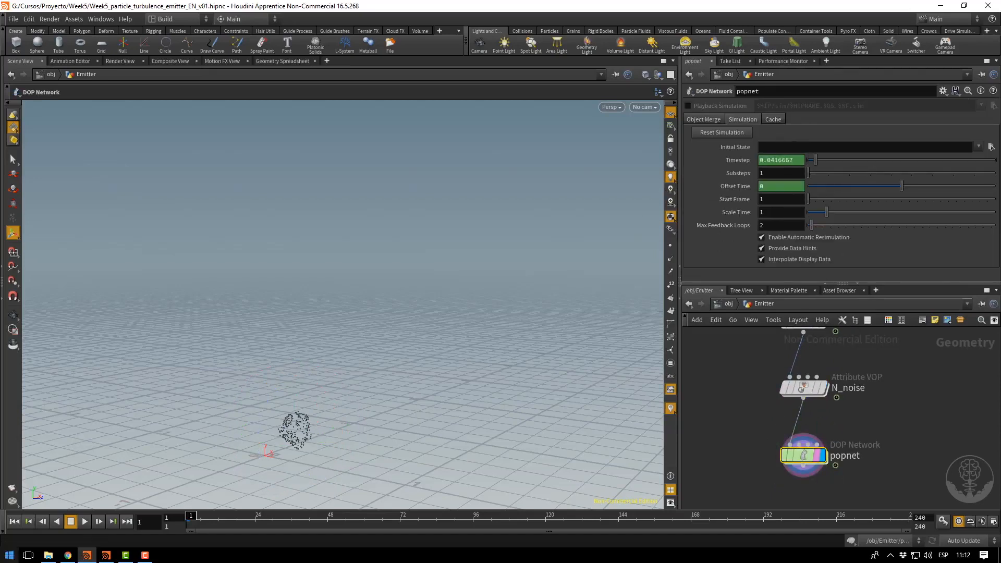
click(85, 521)
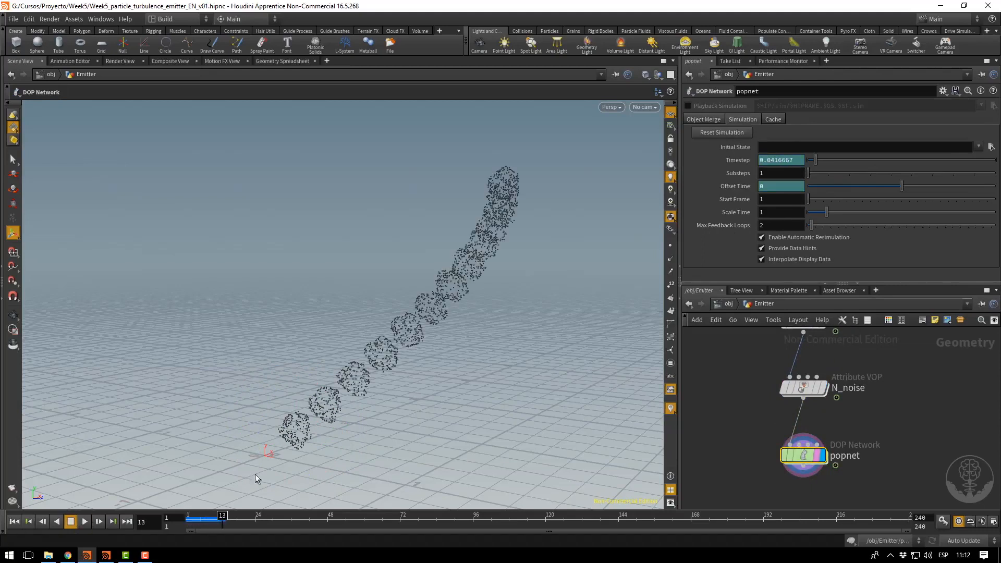
Set the popnet's Substeps to 3 and replay the simulation from the first frame to frame 10.
drag(765, 178, 714, 170)
text(3)
key(Return)
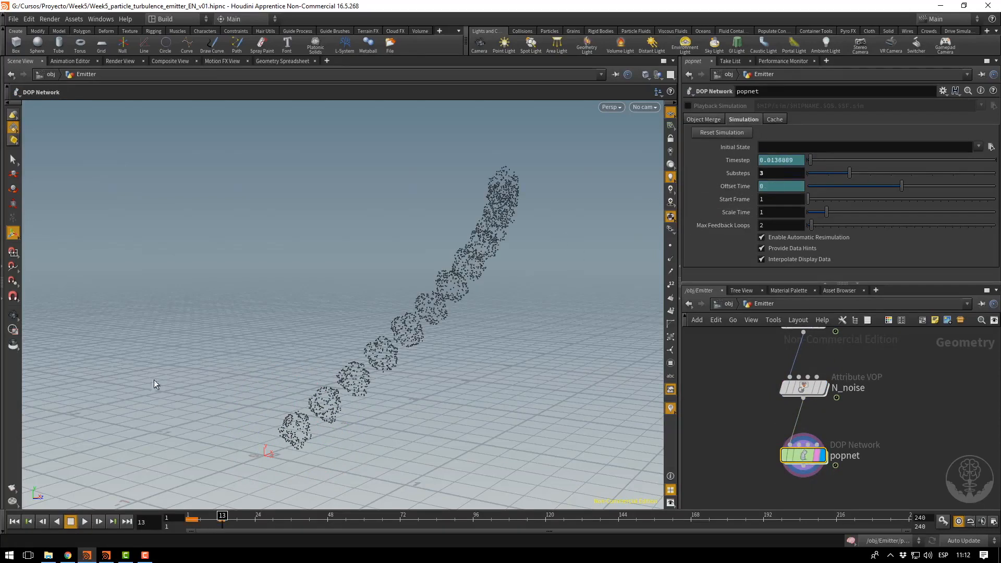
click(14, 522)
click(84, 521)
click(87, 522)
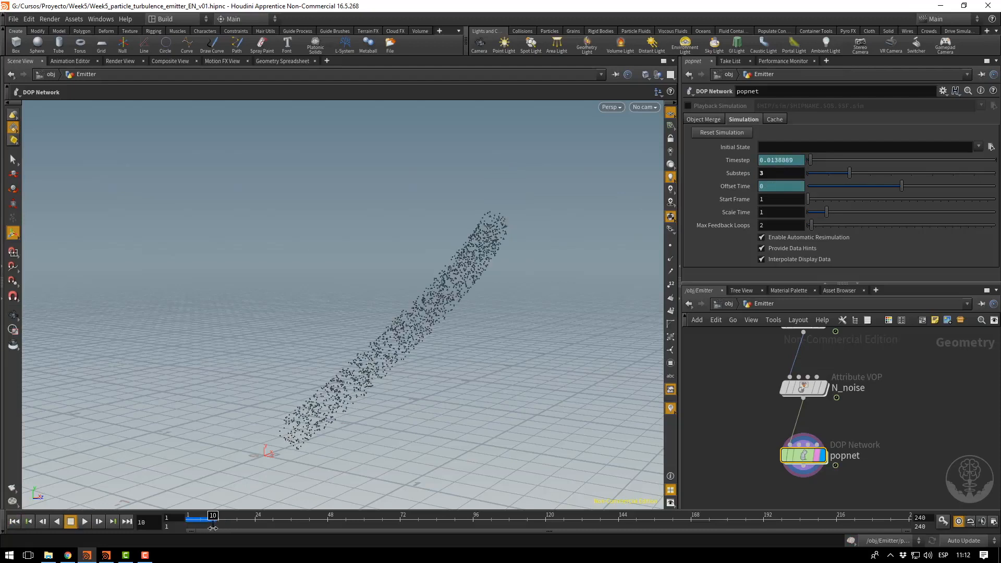
Scrub back to frame 1 and step back and forth through the first frames to examine the particles born per frame.
drag(213, 521, 169, 519)
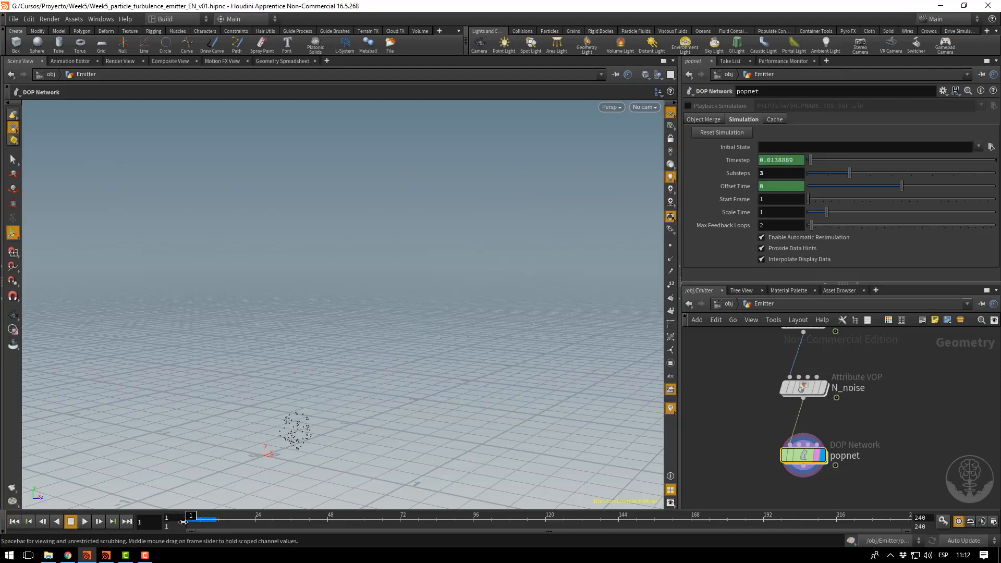
key(Right)
key(Left)
key(Right)
key(Right)
key(Left)
key(Left)
Inside popnet, set source_first_input's Const. Birth Rate to 25000, then return to the Emitter level and view frame 2.
double_click(802, 455)
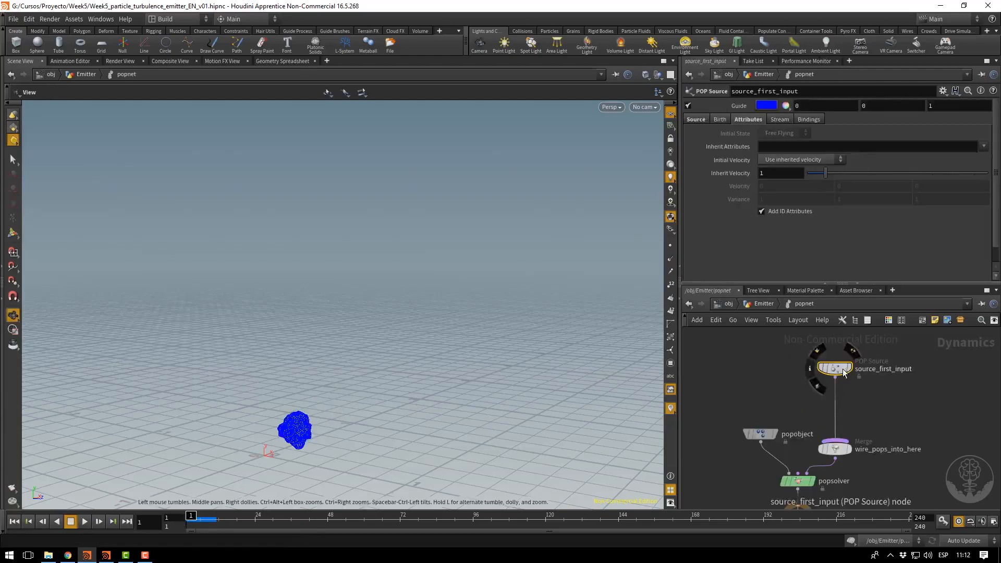
click(704, 120)
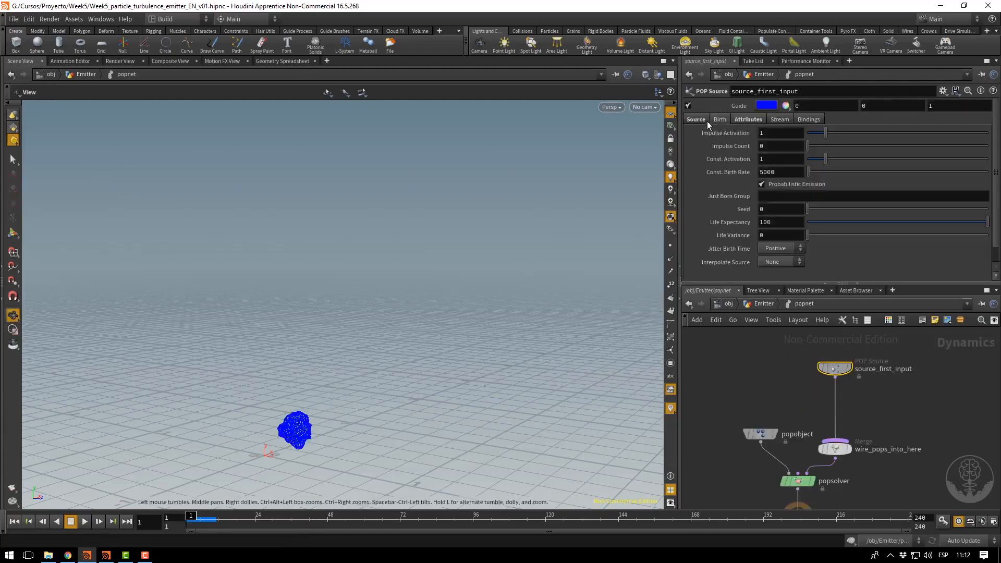
double_click(778, 171)
text(25000)
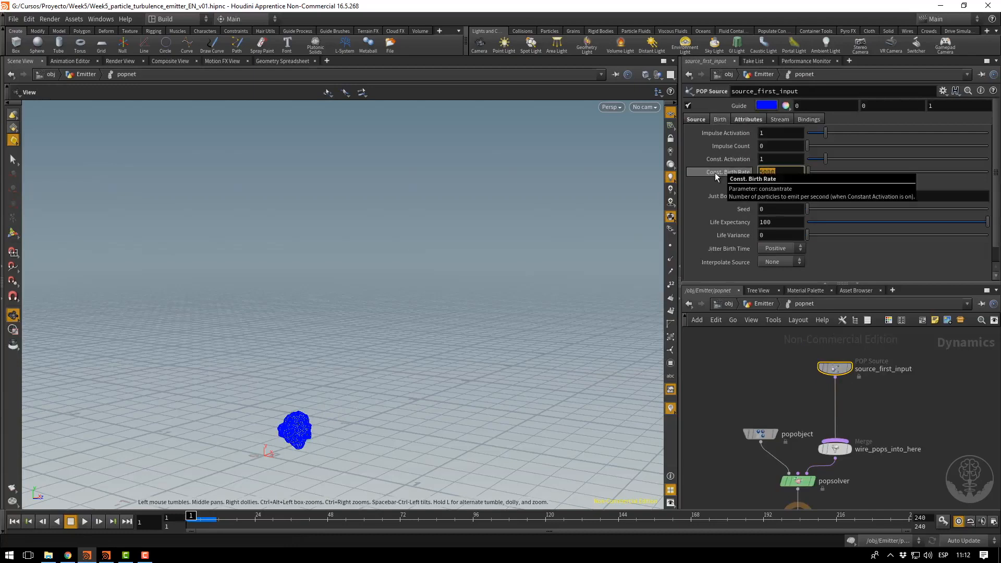
key(Return)
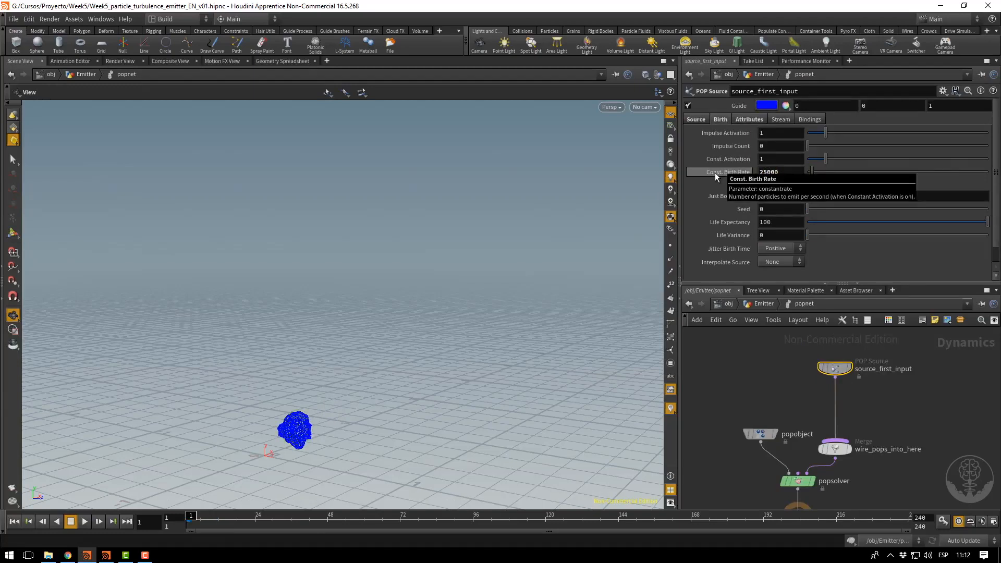
click(762, 306)
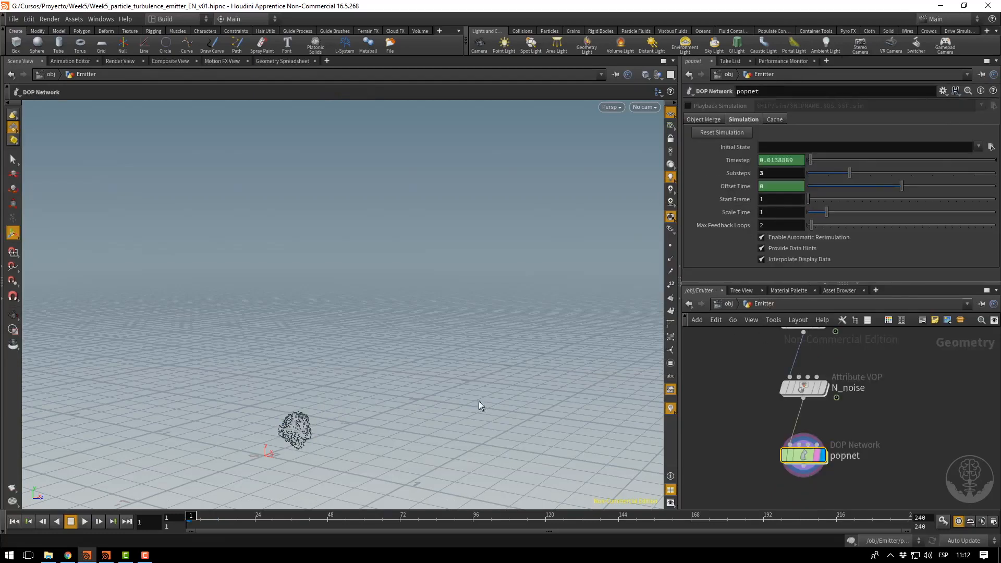
click(98, 521)
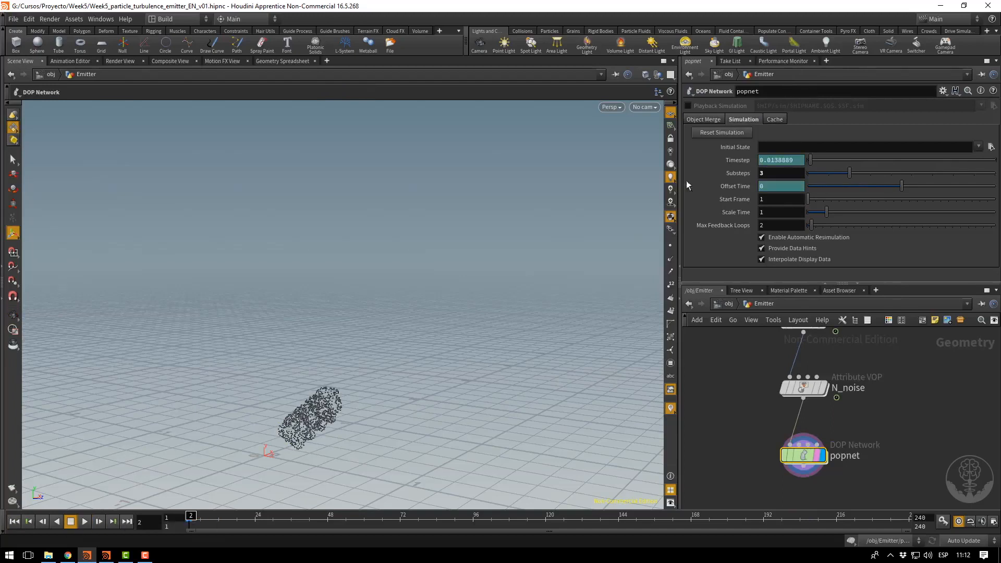
Set the popnet's Substeps to 5 and step from frame 1 to frame 2 to compare the emission.
click(776, 175)
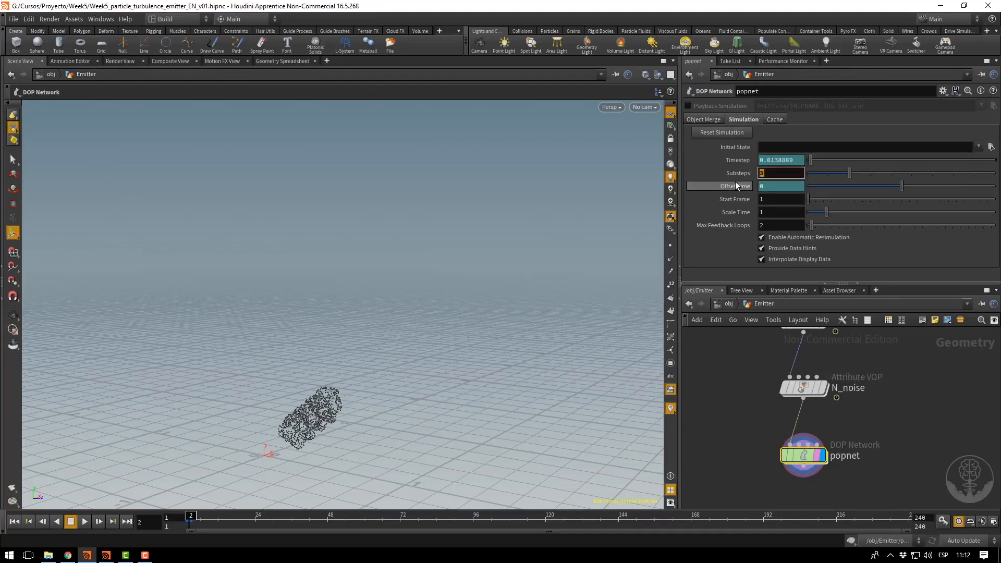
text(5)
key(Return)
click(14, 522)
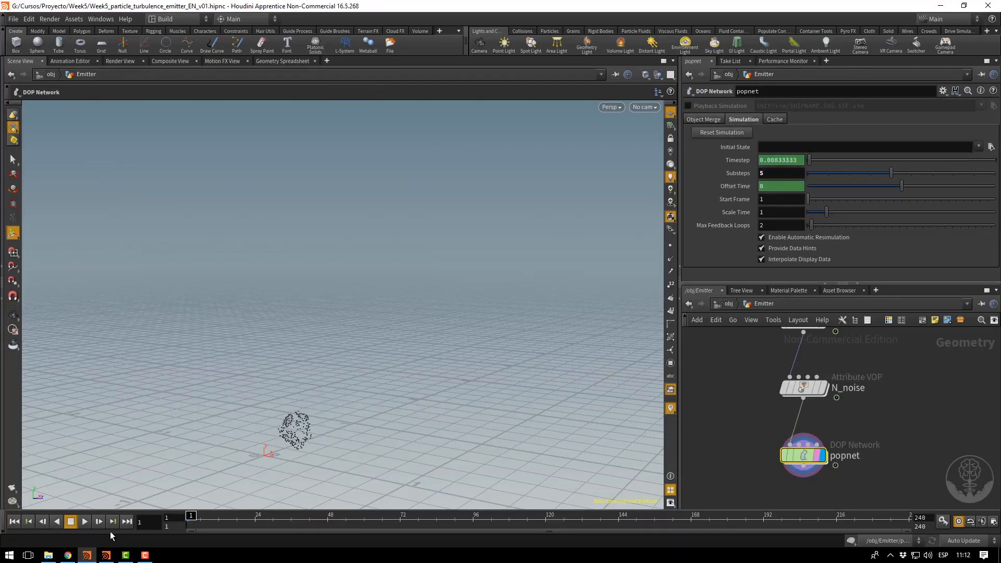
click(99, 523)
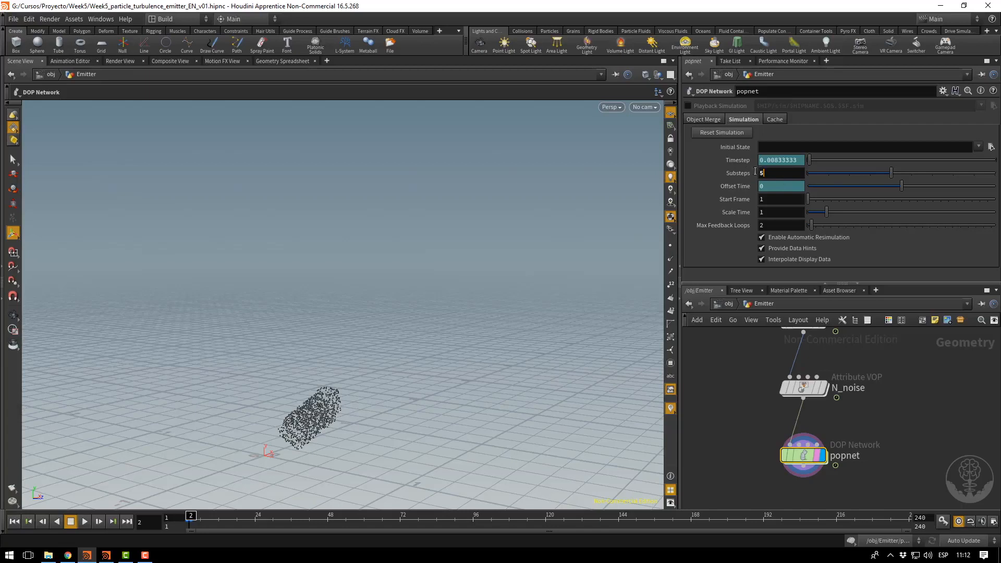
Set the popnet's Substeps back to 3.
drag(755, 170, 700, 170)
text(3)
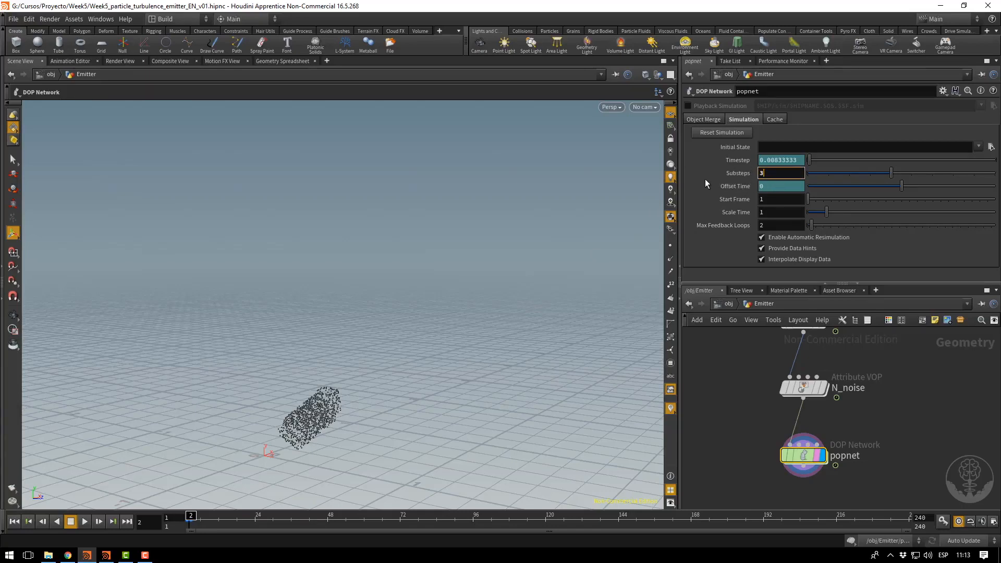
key(Return)
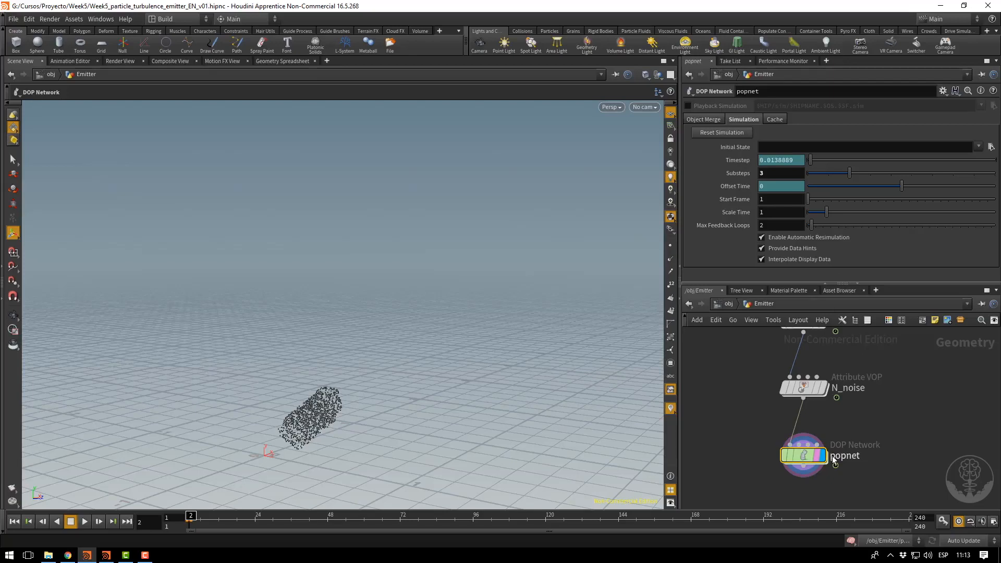
Set the popnet's Substeps to 4.
middle_drag(815, 457, 851, 454)
mouse_move(840, 454)
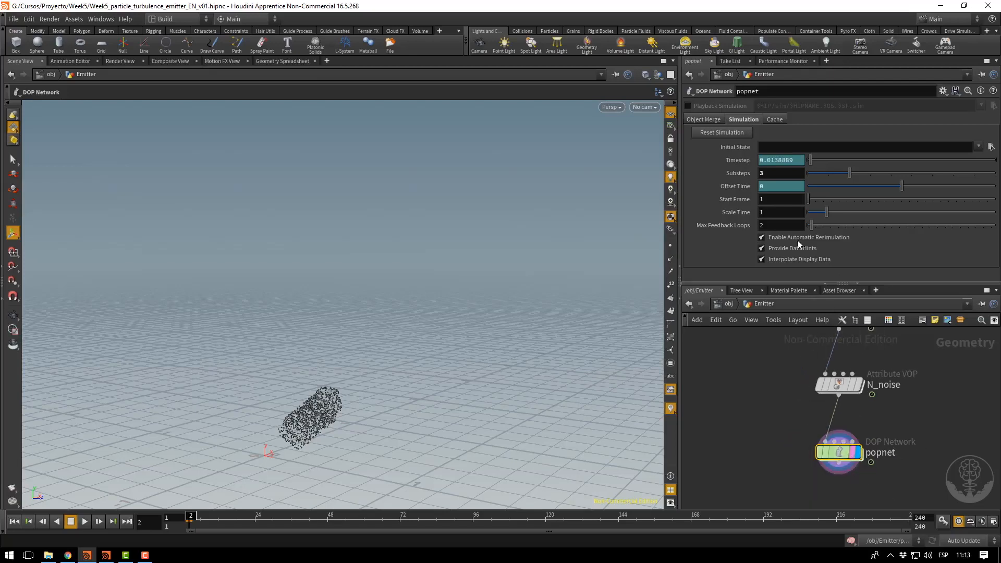
key(BackSpace)
text(4)
key(Return)
Play the simulation from the first frame to about frame 184 to examine the continuity of the particle trail.
alt+right_drag(519, 371, 433, 359)
click(17, 520)
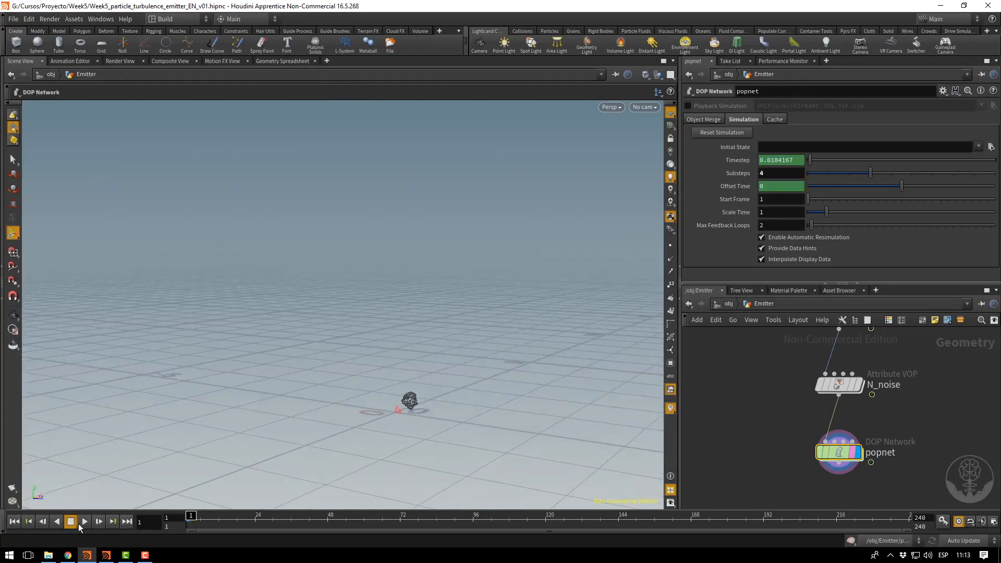
click(84, 521)
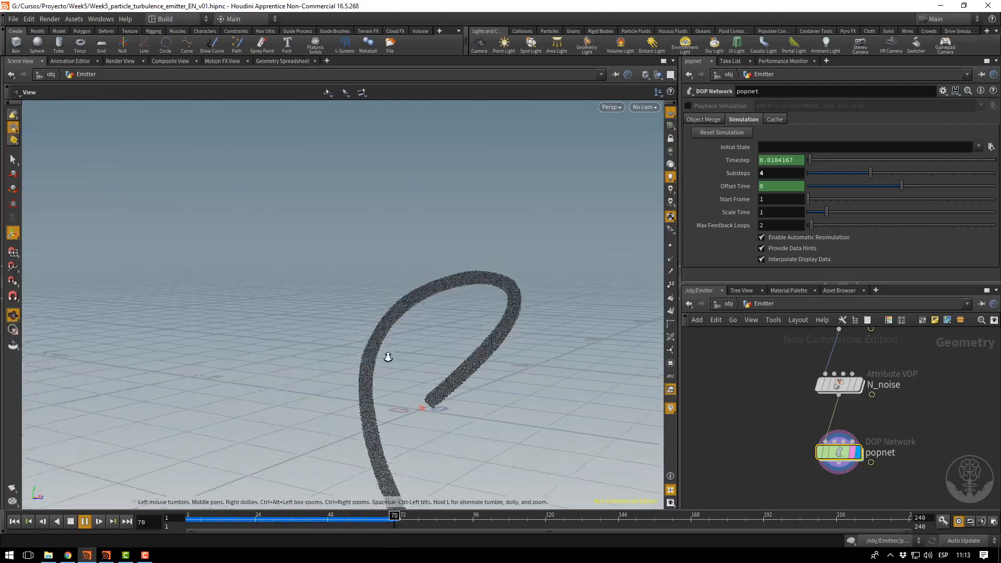
drag(387, 353, 458, 330)
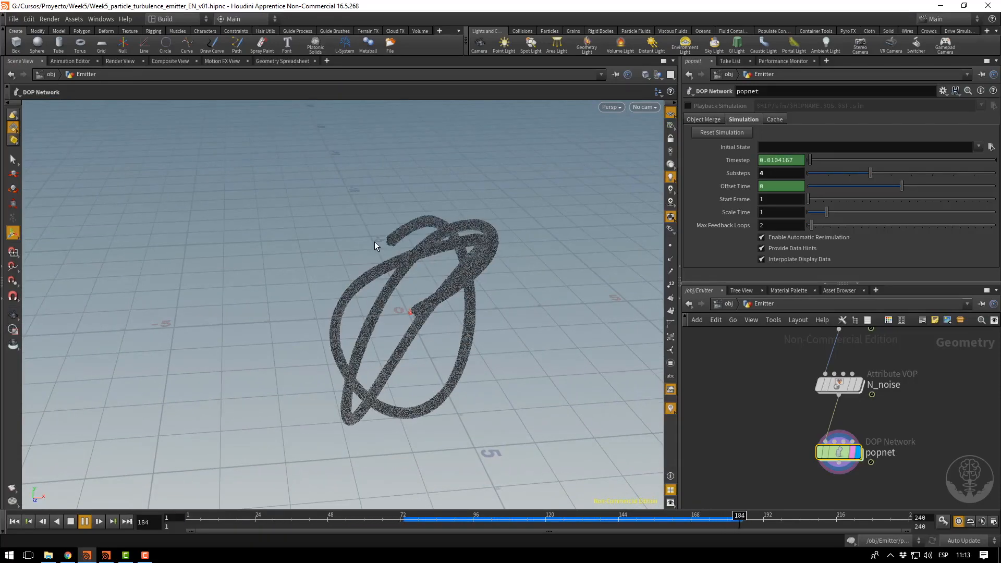
click(71, 521)
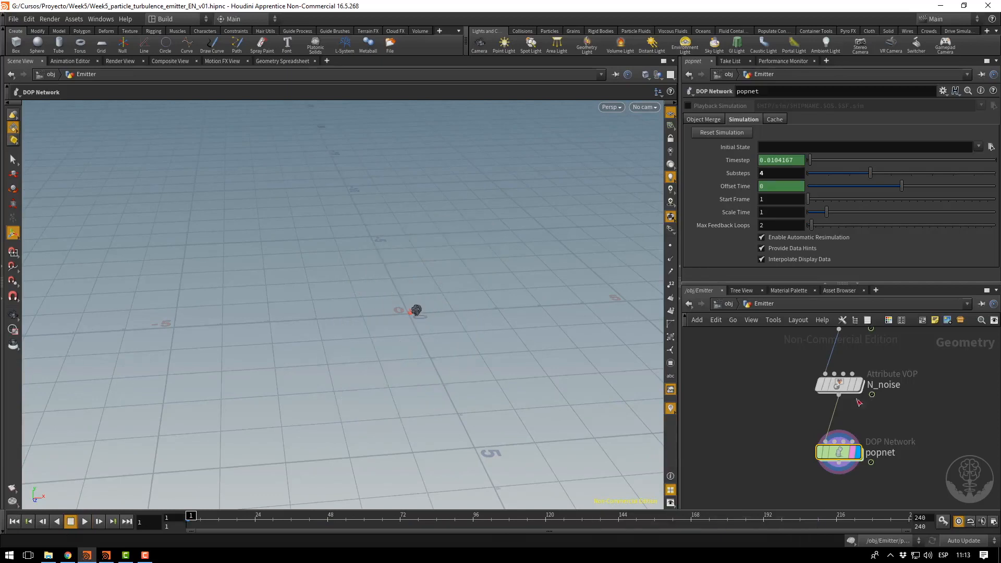
Enter the popnet network and move source_first_input upward to make room above the wire_pops_into_here merge.
double_click(836, 451)
drag(834, 368, 855, 364)
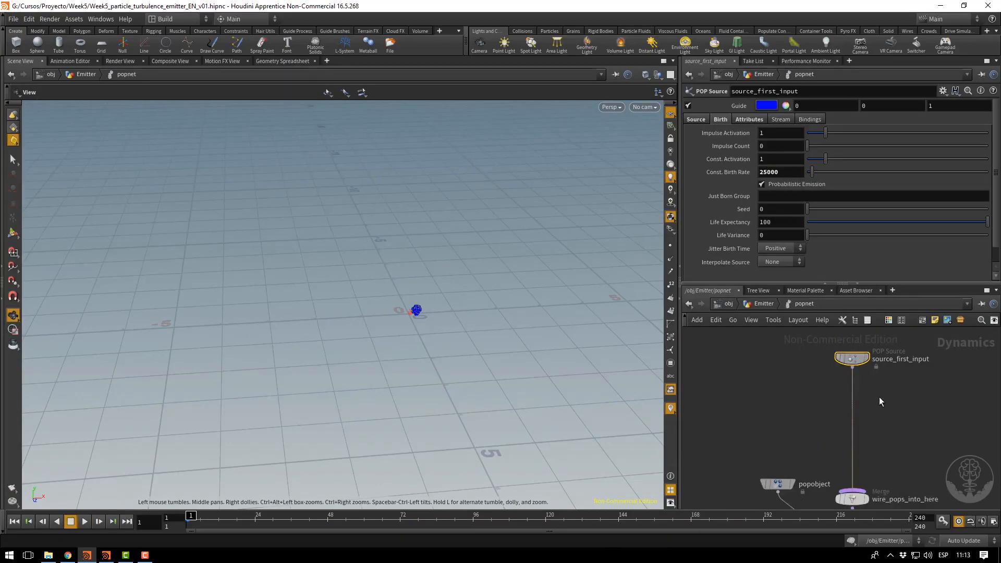
key(Tab)
text(no)
key(BackSpace)
key(BackSpace)
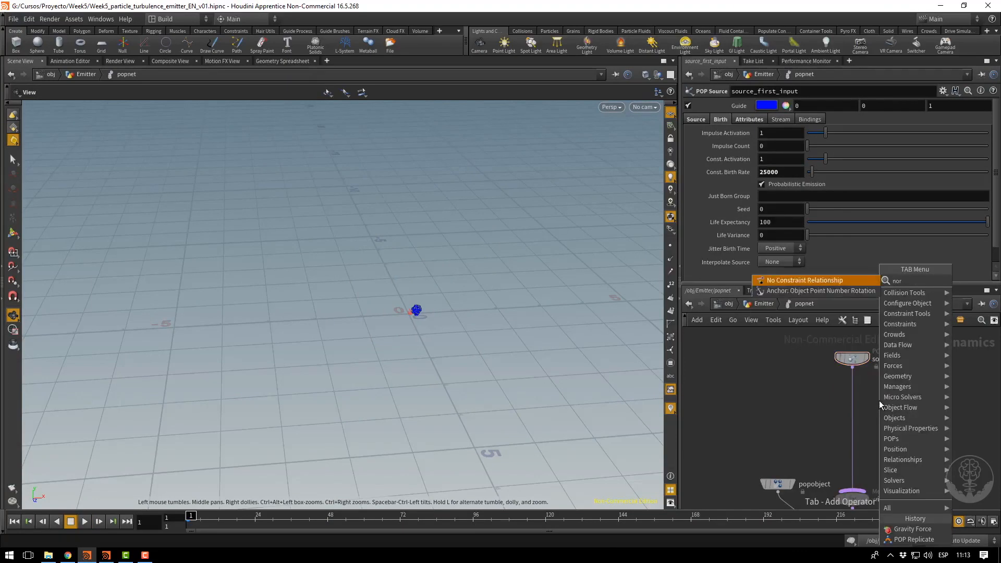
text(tur)
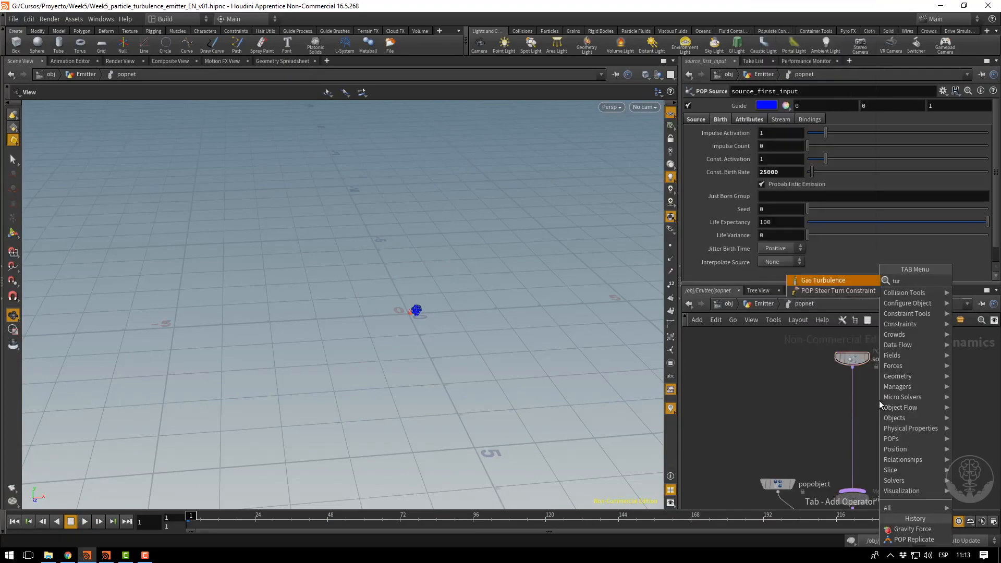
key(Down)
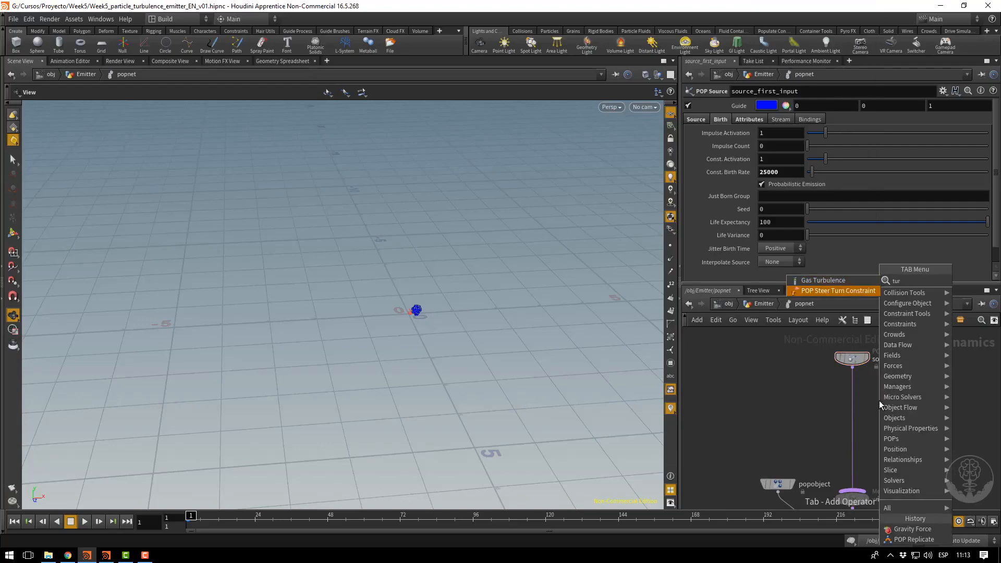
key(Escape)
Insert a POP Wind node on the wire between source_first_input and wire_pops_into_here and rename it TurbBig.
key(Tab)
text(po)
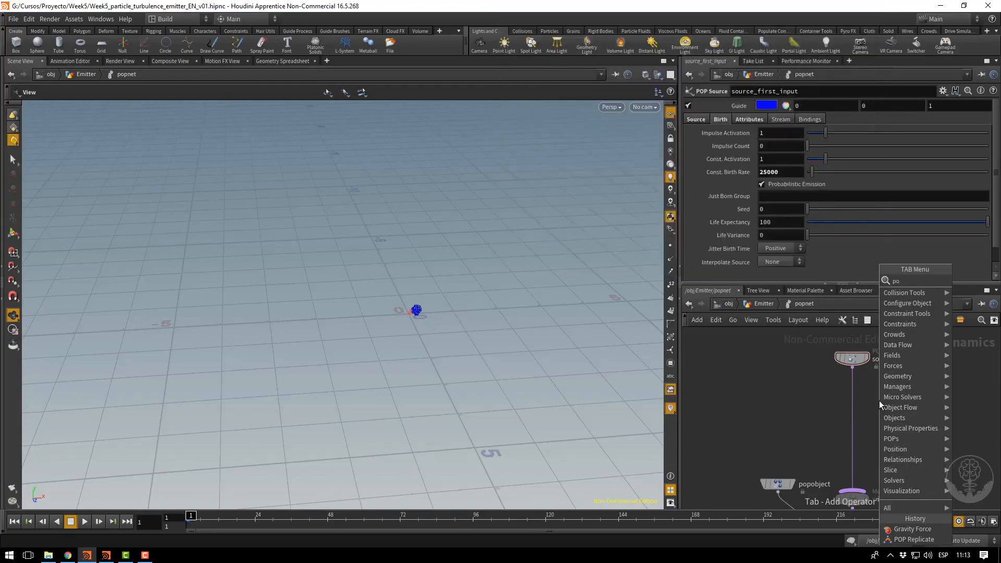
text(pforce)
key(Return)
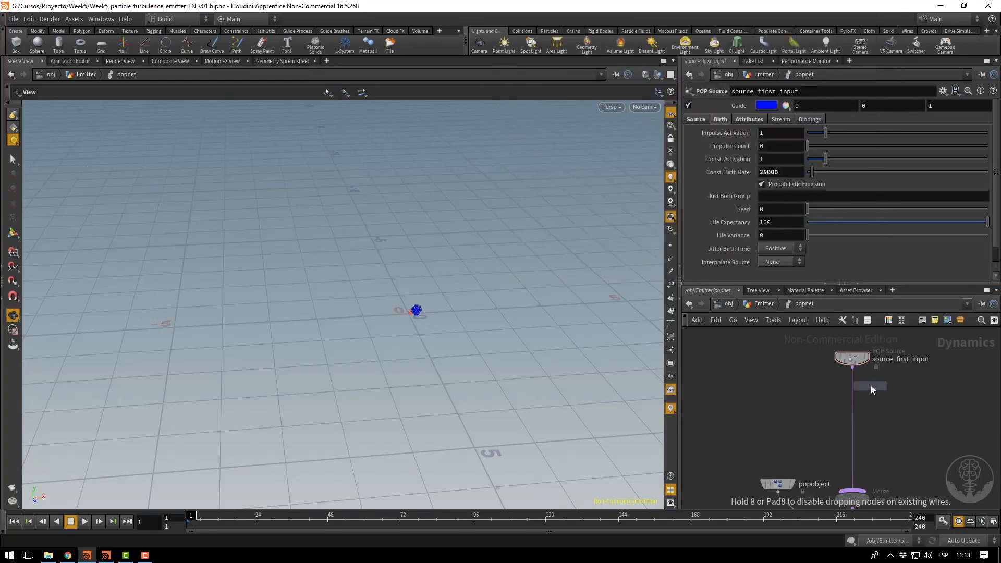
click(872, 399)
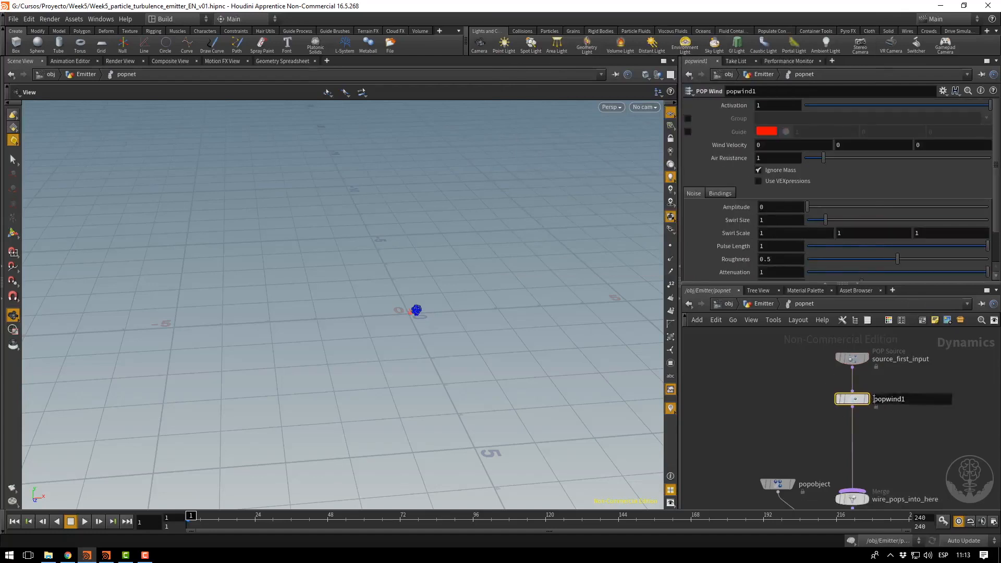
double_click(879, 399)
text(g)
key(Return)
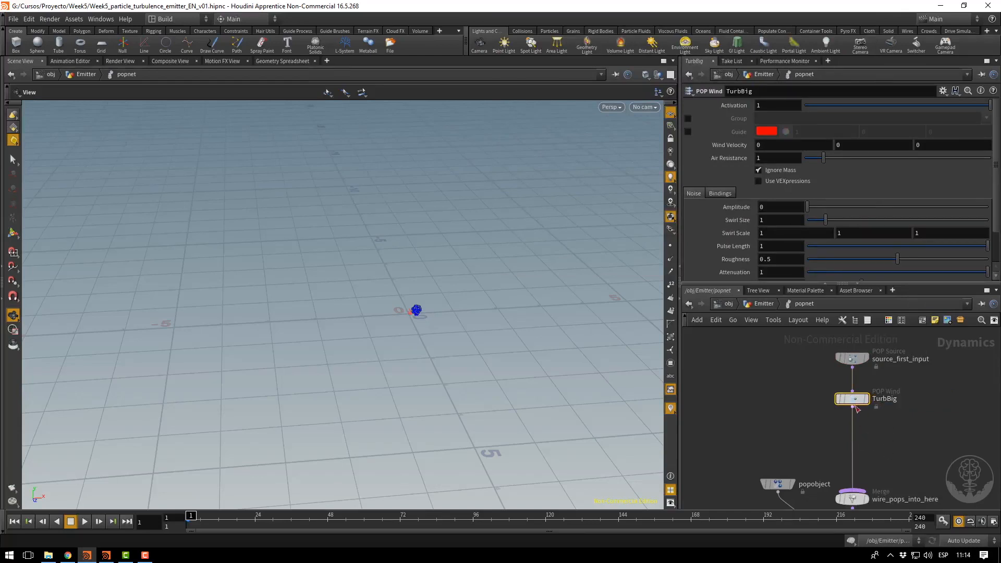
Duplicate TurbBig, insert the copy on the wire directly below it and rename it TurbSmall.
mouse_move(854, 406)
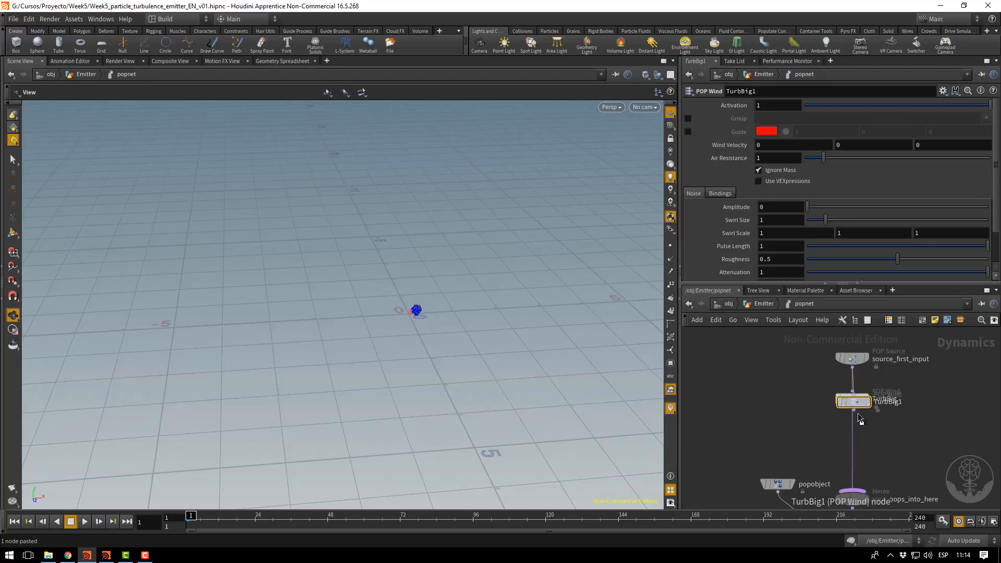
key(ctrl+v)
click(851, 443)
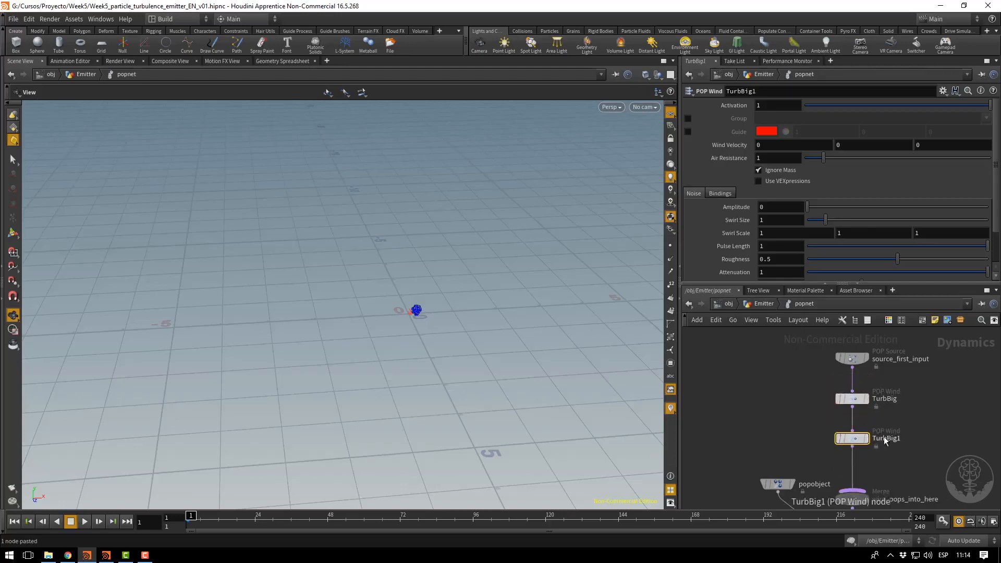
double_click(887, 438)
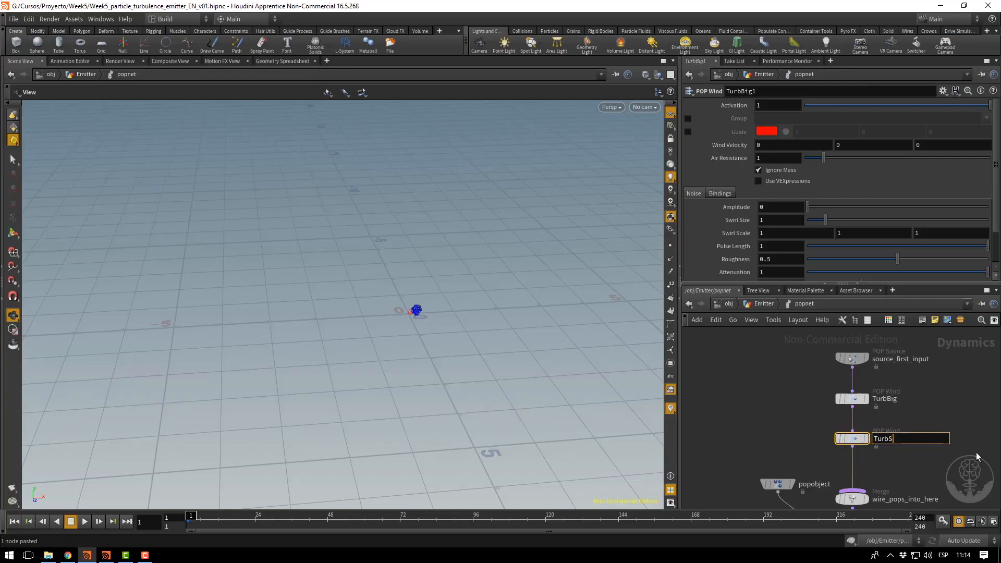
text(TurbSmall)
key(Return)
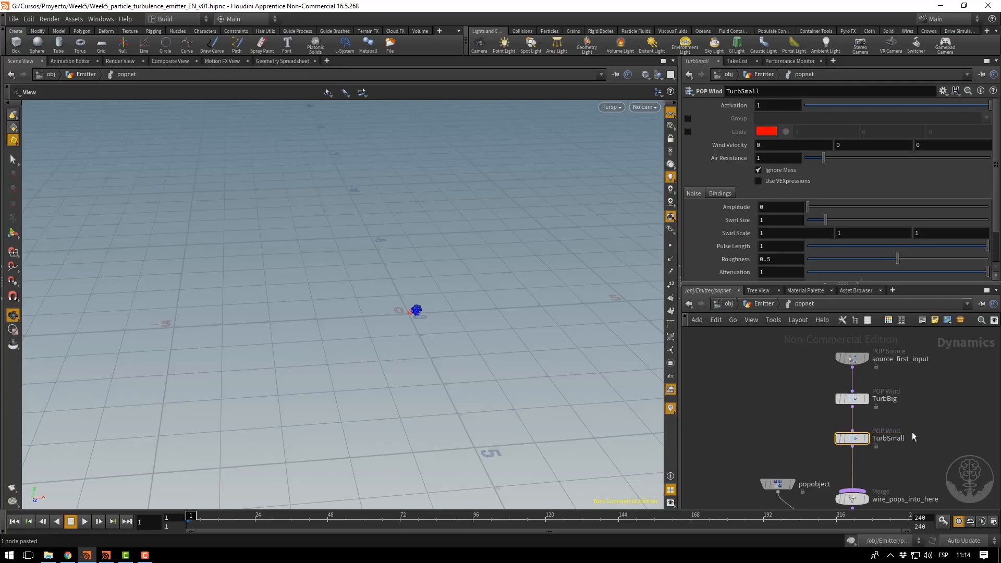
Bypass the TurbSmall node and set the noise Amplitude of TurbBig to 5.
click(837, 439)
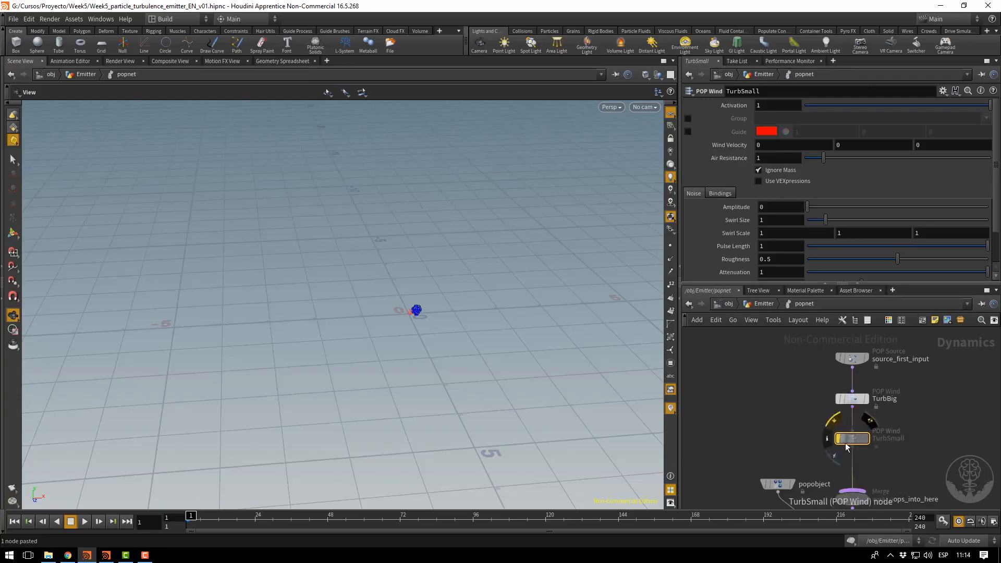
click(858, 400)
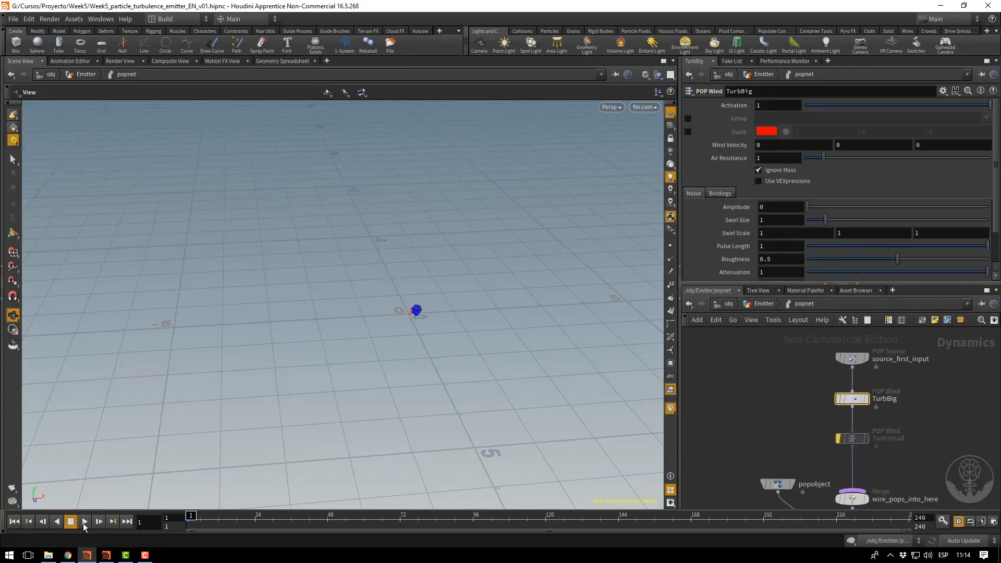
click(85, 524)
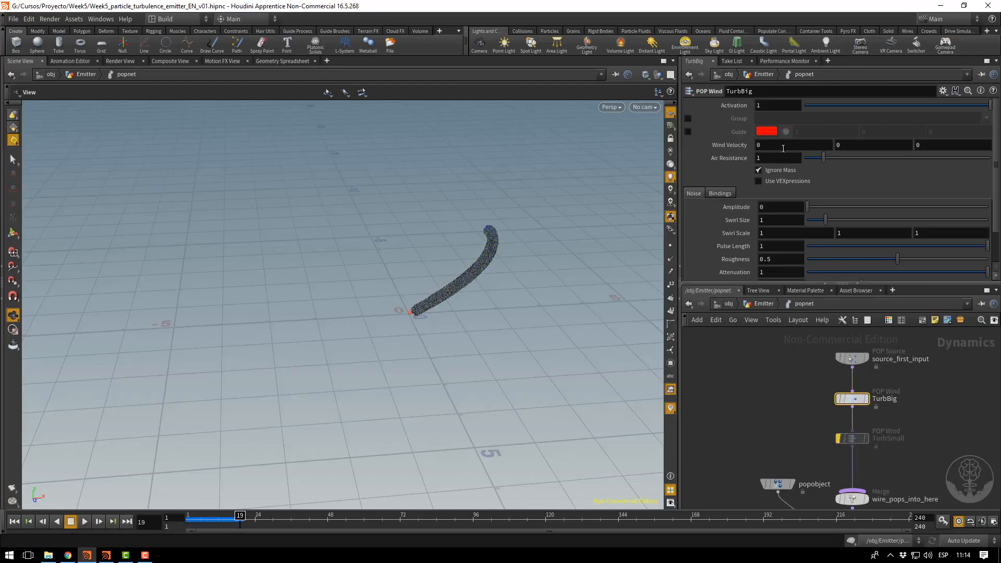
click(792, 208)
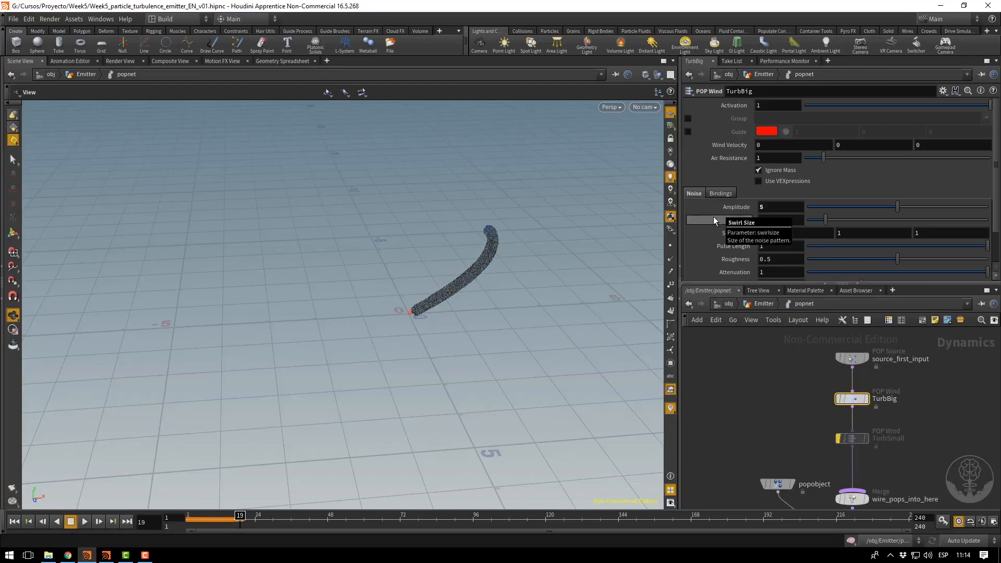
Set the Const. Birth Rate of source_first_input to 7500 and play the simulation from the first frame.
click(852, 358)
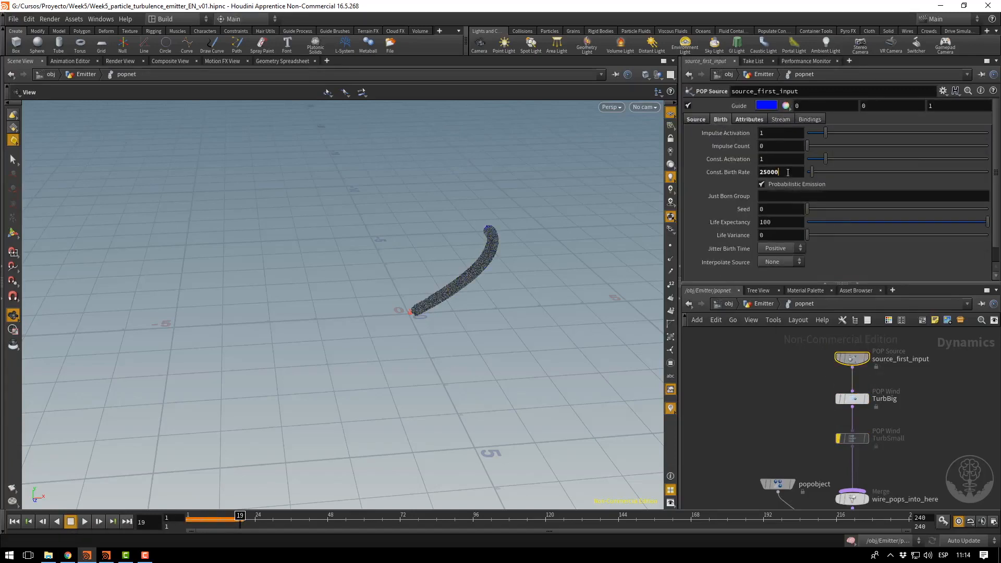
key(Return)
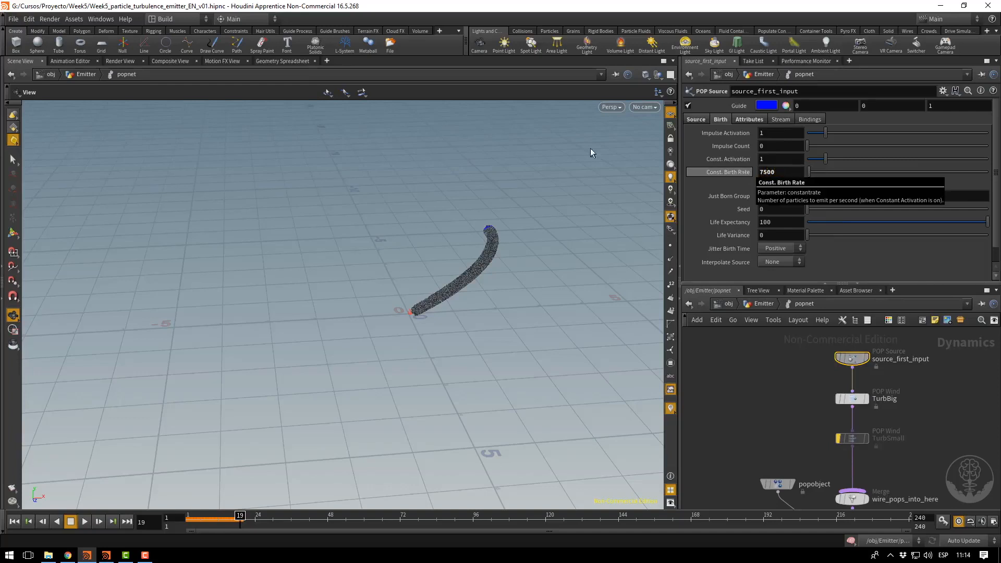
click(13, 522)
click(85, 522)
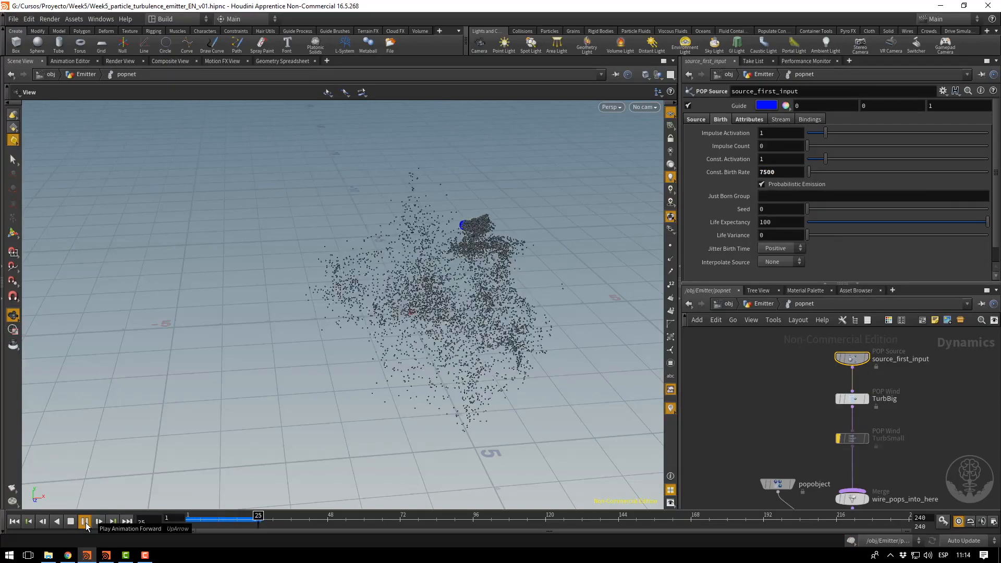
Set the TurbBig wind's noise amplitude to 1 and replay the particle simulation from the first frame.
click(84, 522)
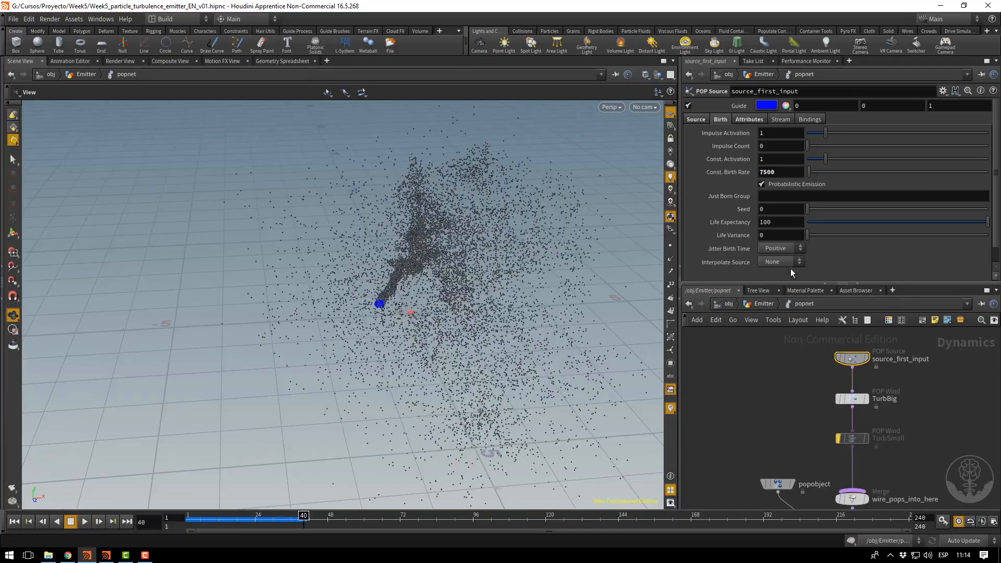
click(850, 399)
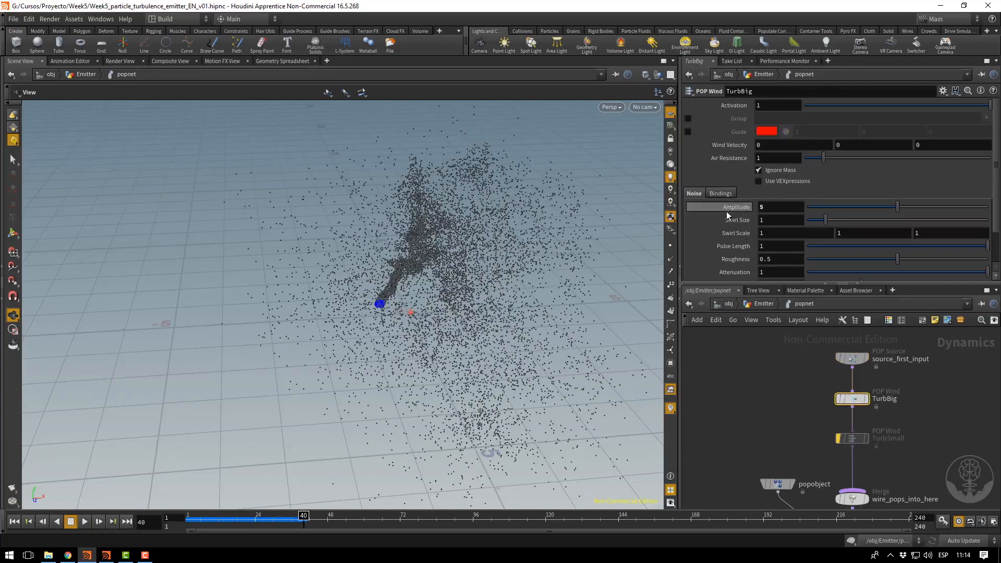
click(761, 207)
text(1)
key(Return)
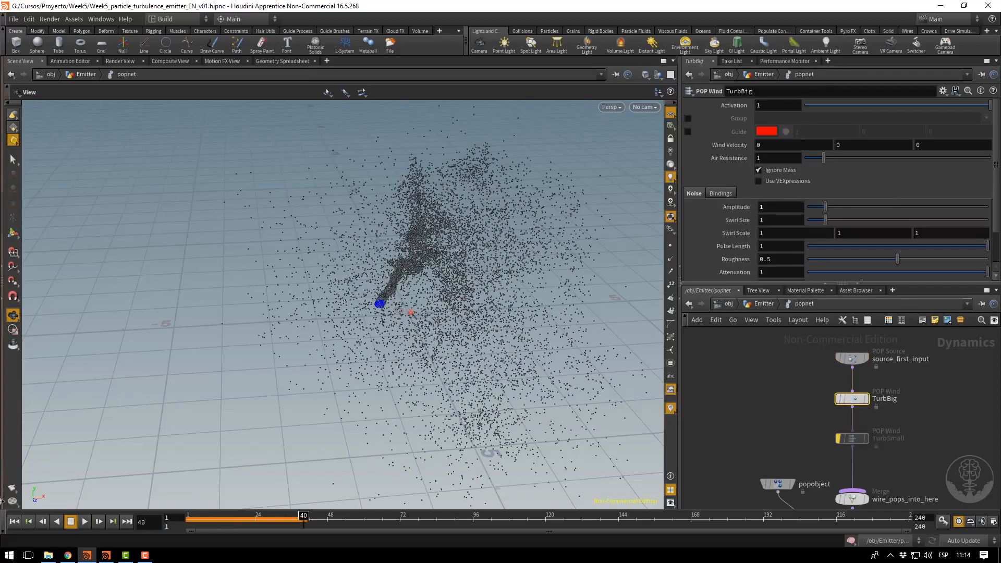
click(14, 522)
click(83, 521)
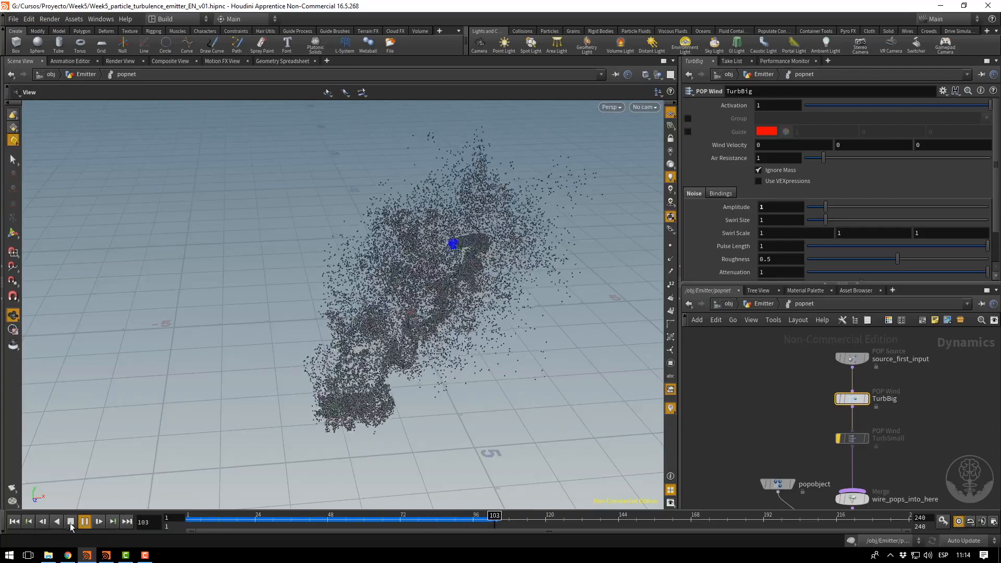
click(71, 522)
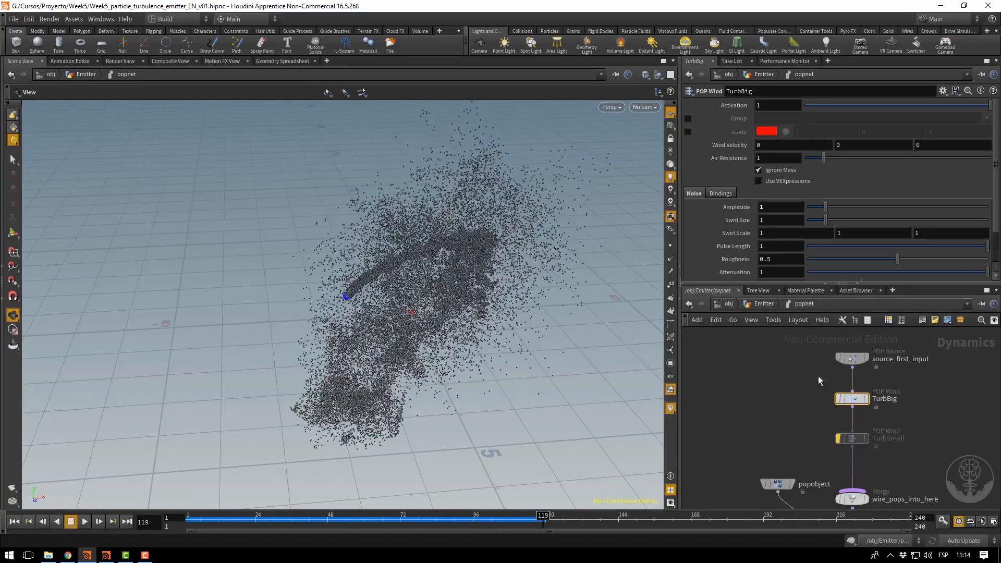
Insert a POP Drag node with air resistance 1.5 between TurbSmall and the merge, and replay the simulation from the start.
drag(852, 440, 855, 395)
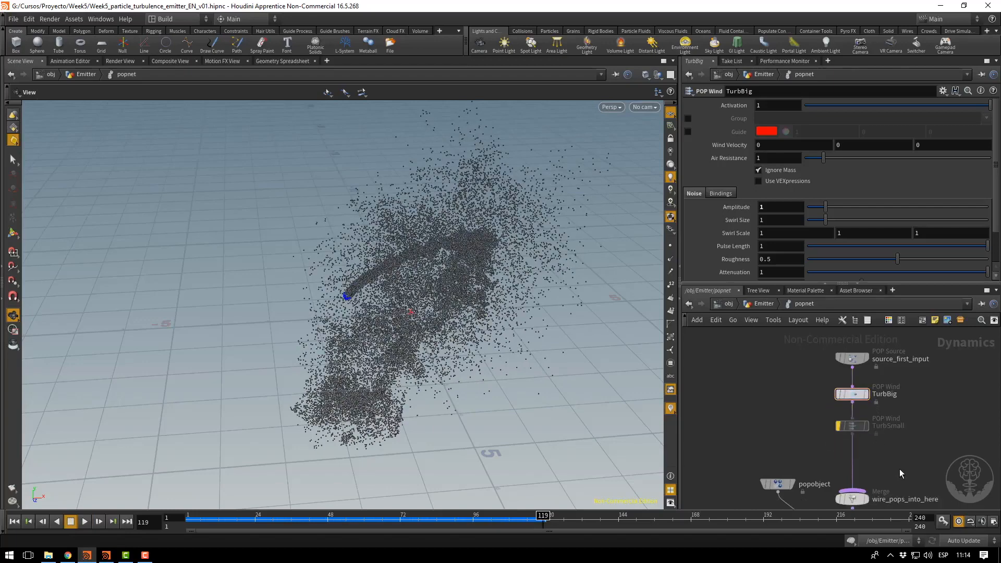
key(Tab)
text(pop d)
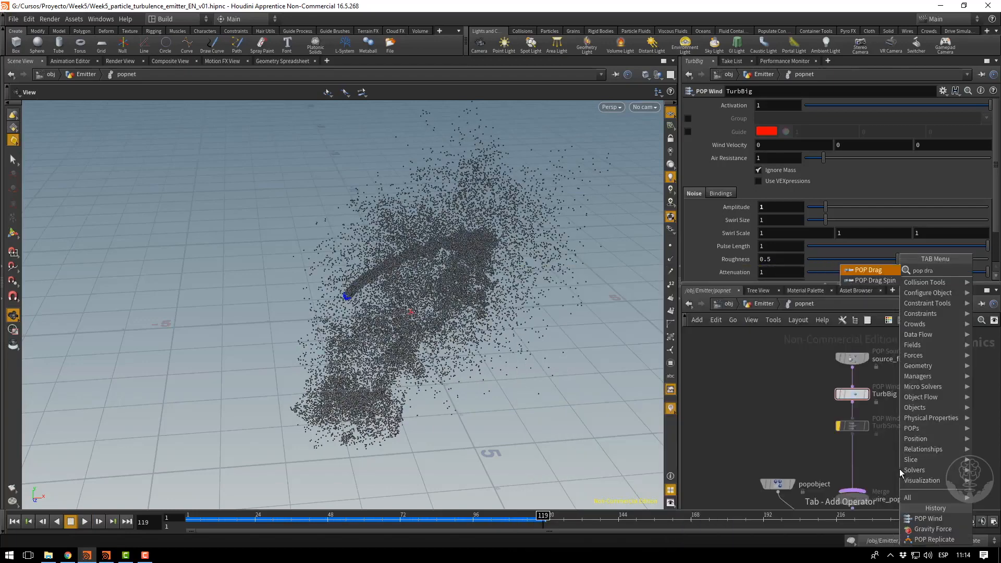
key(Return)
click(854, 462)
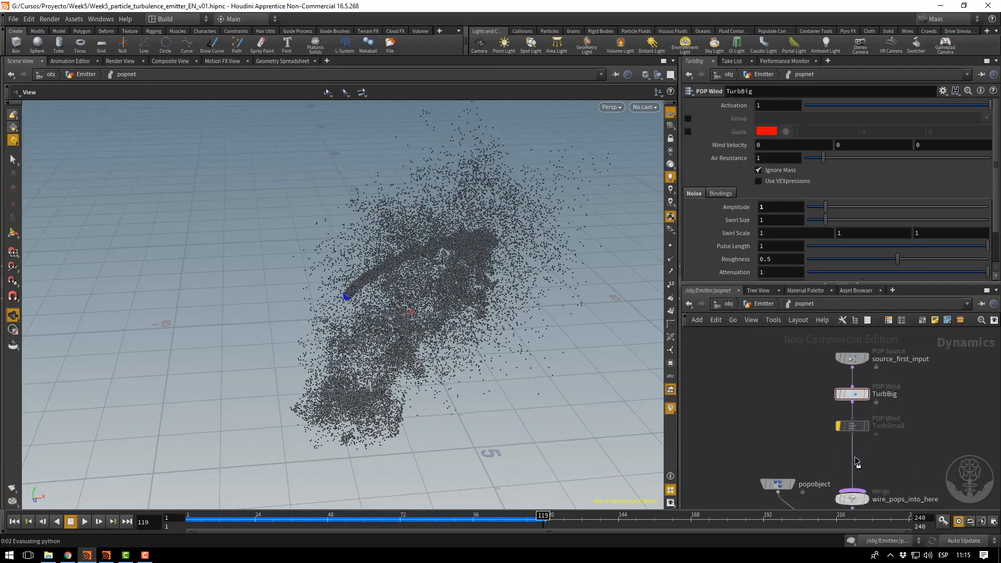
click(856, 460)
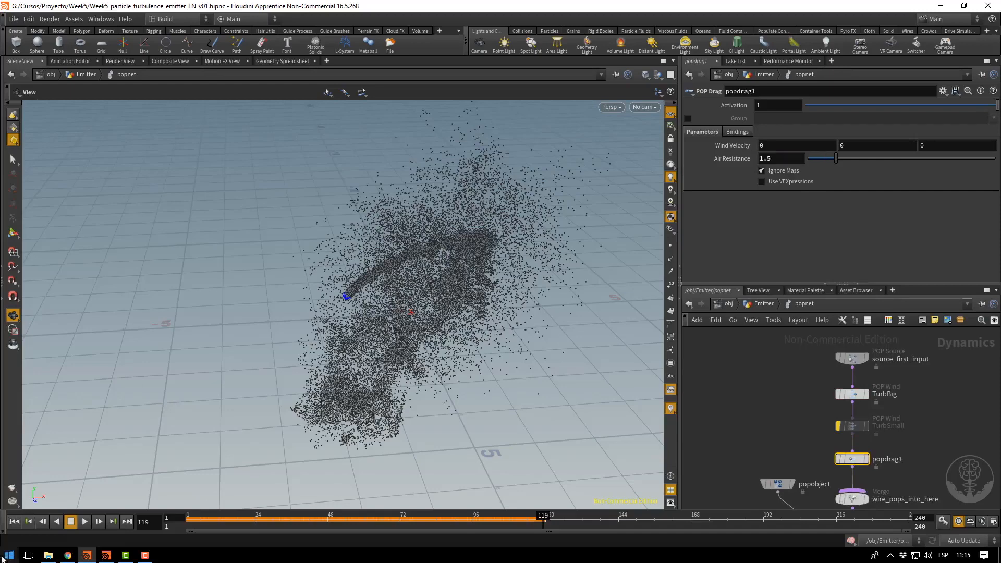
click(14, 523)
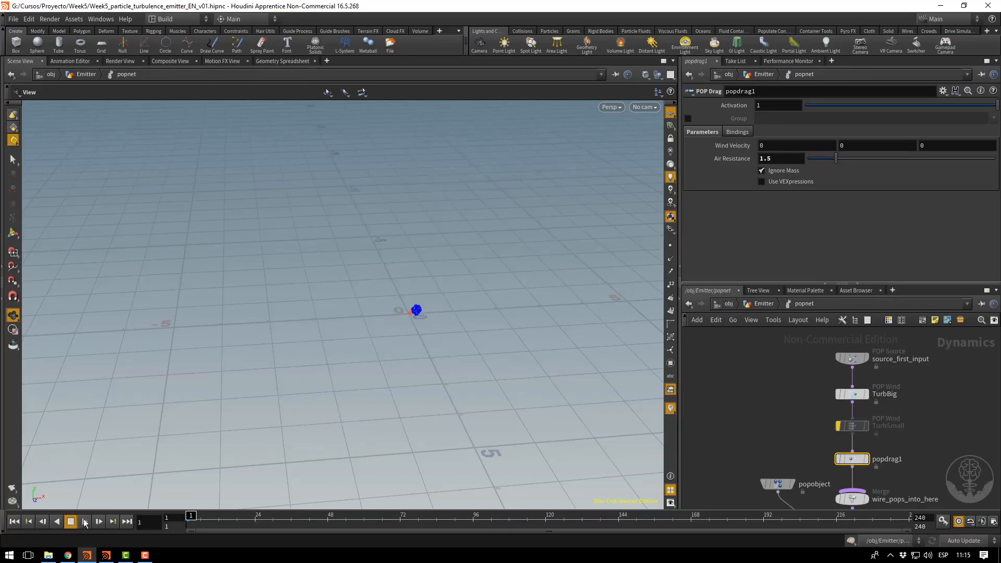
click(85, 521)
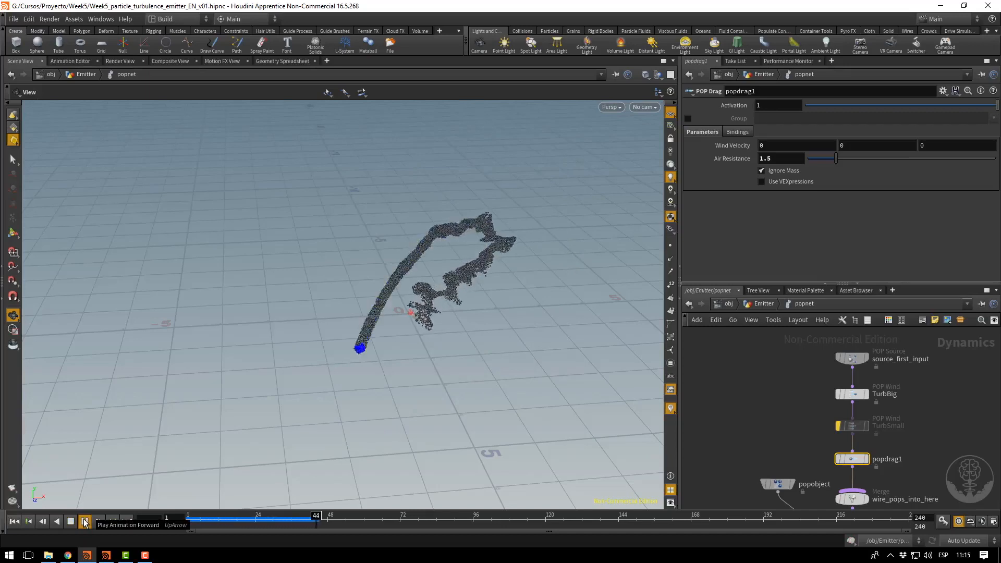
click(85, 523)
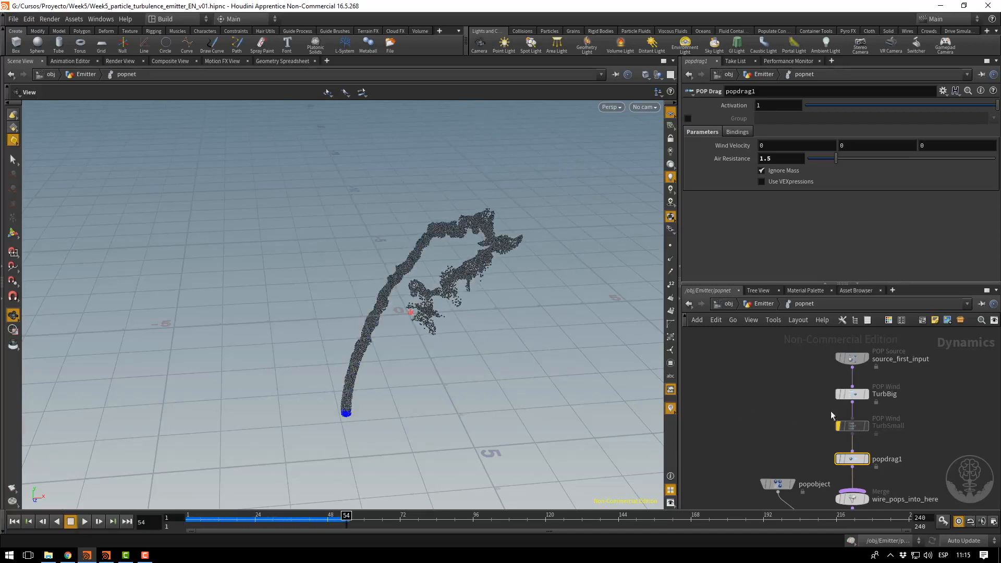
Set TurbBig's noise amplitude to 1.5 and swirl size to 5, and replay the simulation from the start.
click(851, 395)
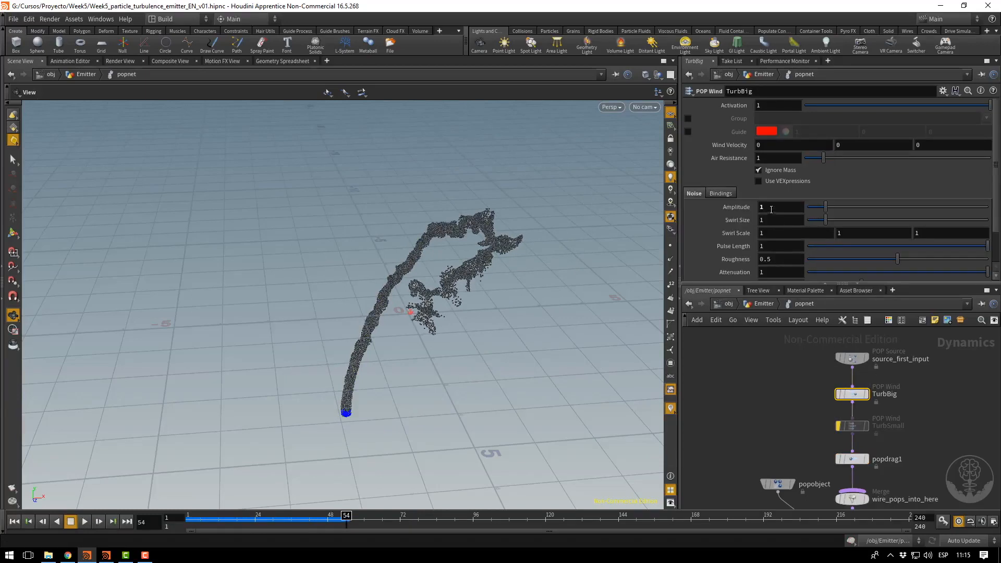
drag(771, 208, 728, 224)
text(1.5)
key(Return)
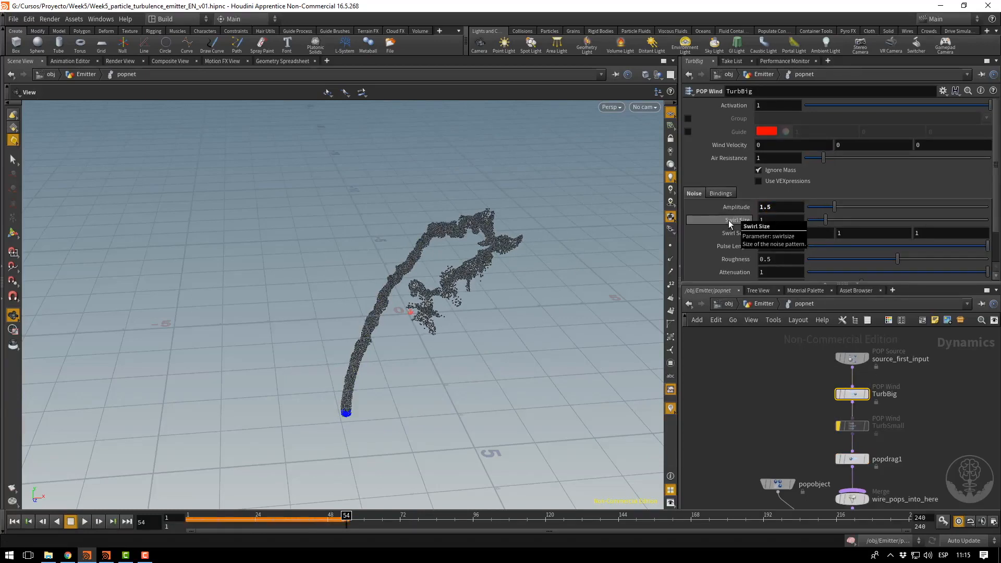
text(5)
key(Return)
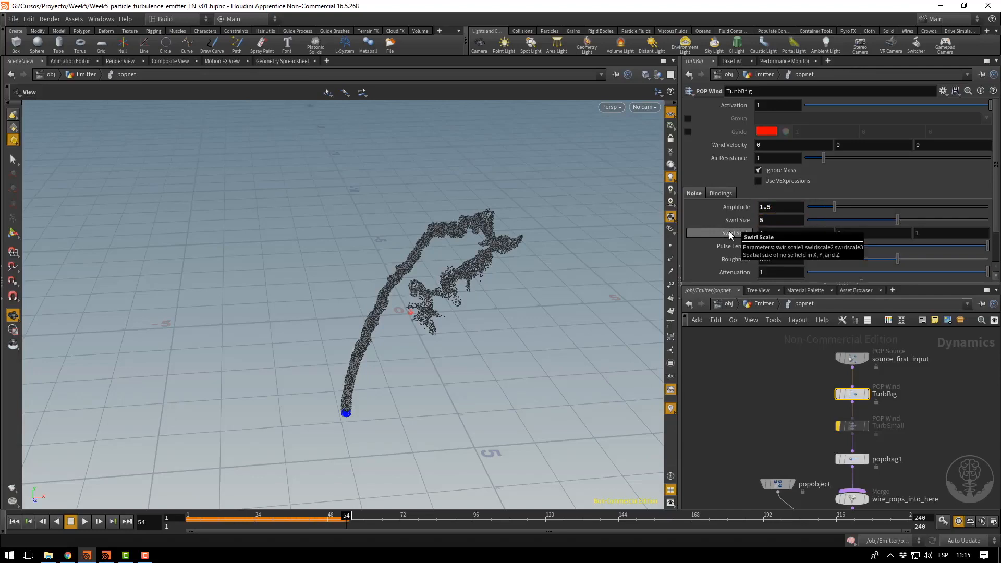
click(14, 521)
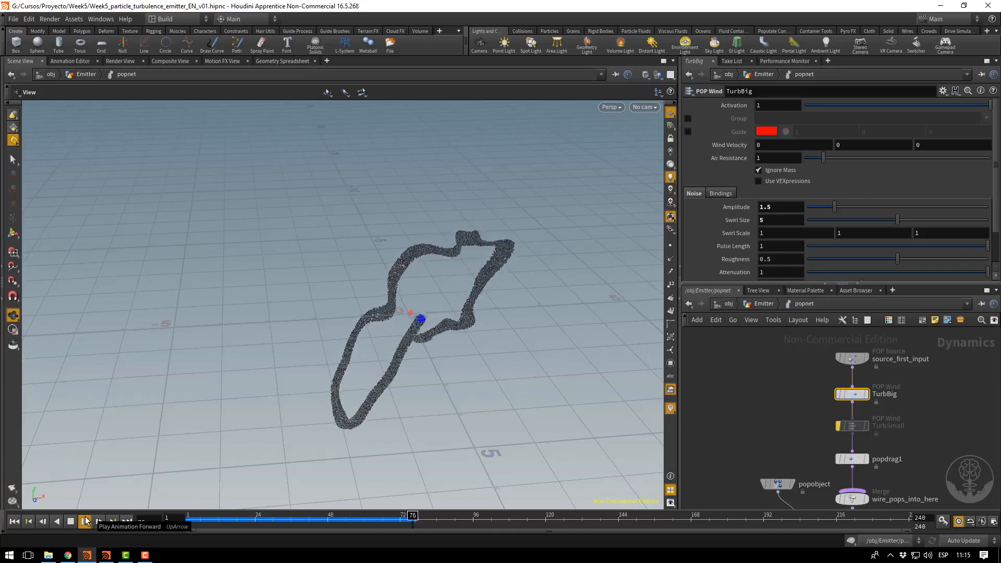
click(86, 521)
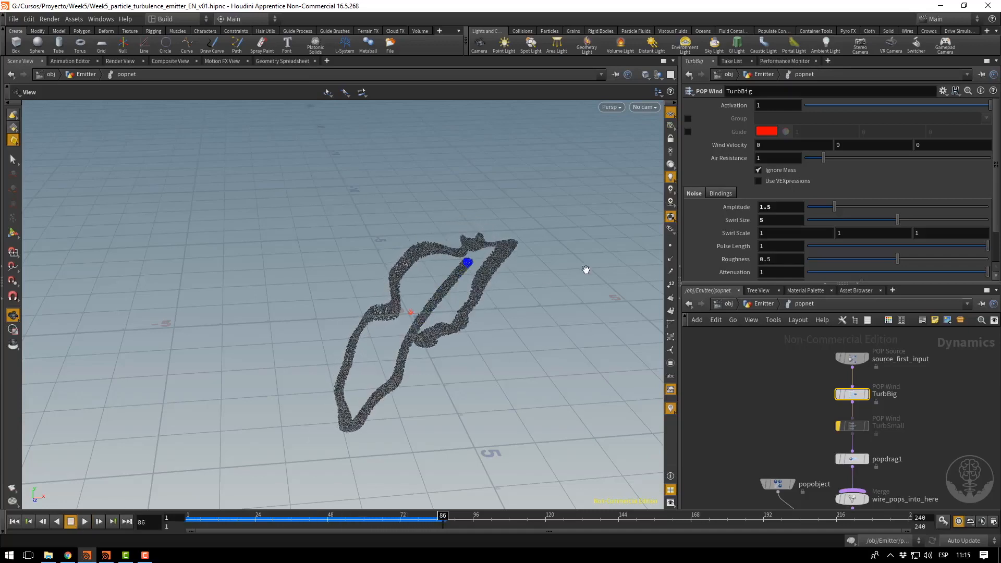
Set TurbBig's pulse length to 5 and replay the simulation from the first frame.
click(780, 246)
text(5)
key(Return)
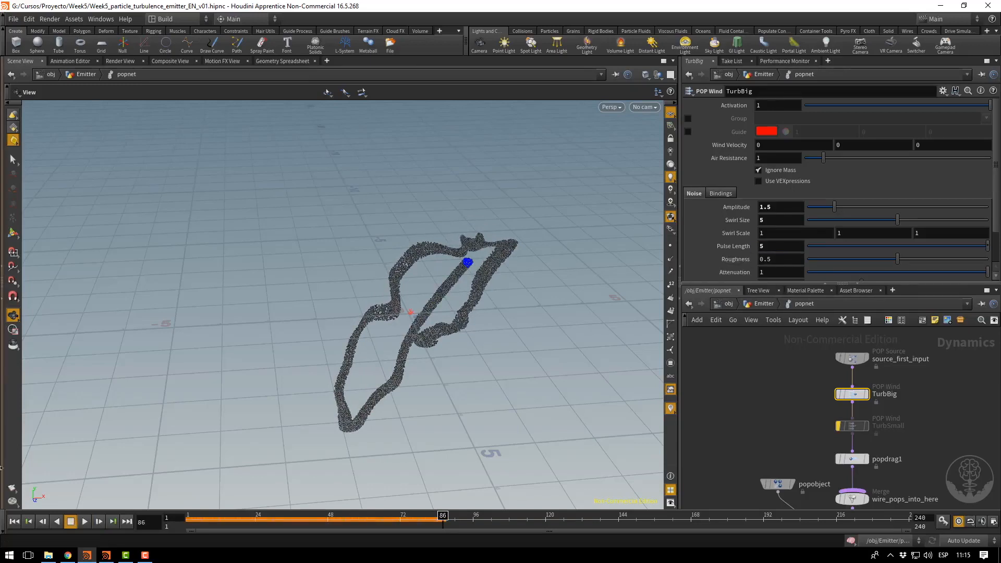
click(16, 522)
click(81, 523)
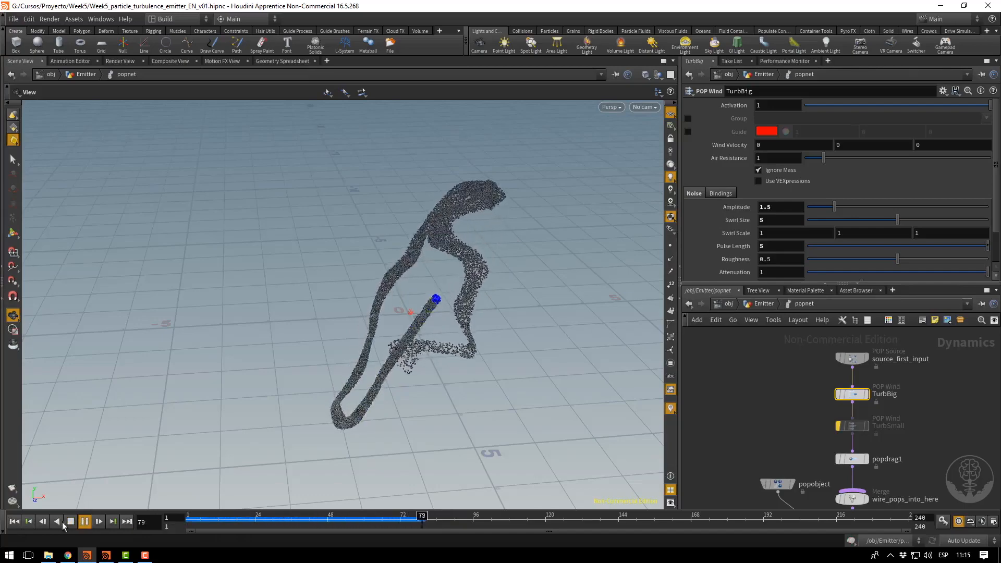
click(72, 522)
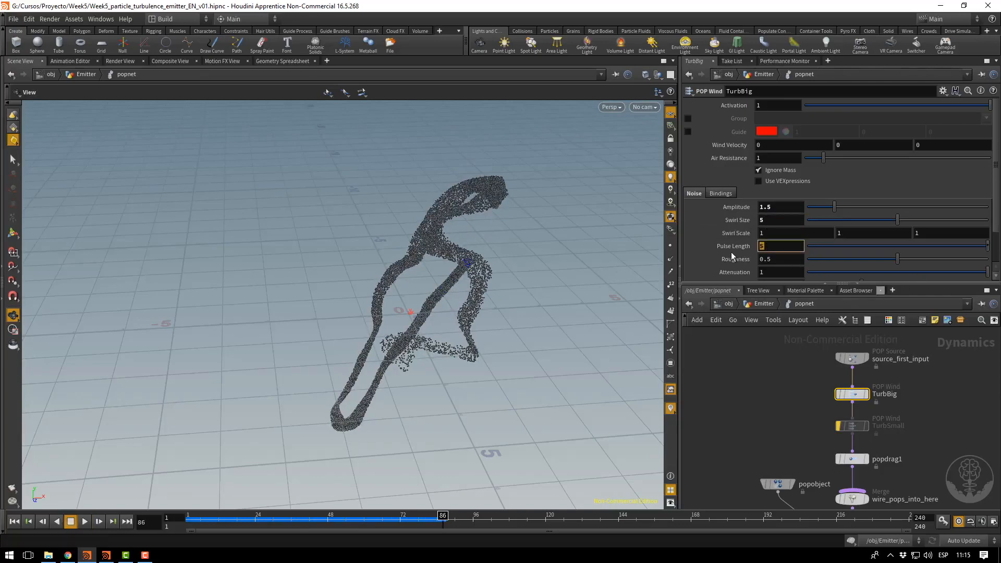
Set TurbBig's pulse length to 0.75 and replay the simulation from the first frame.
text(0.75)
key(Return)
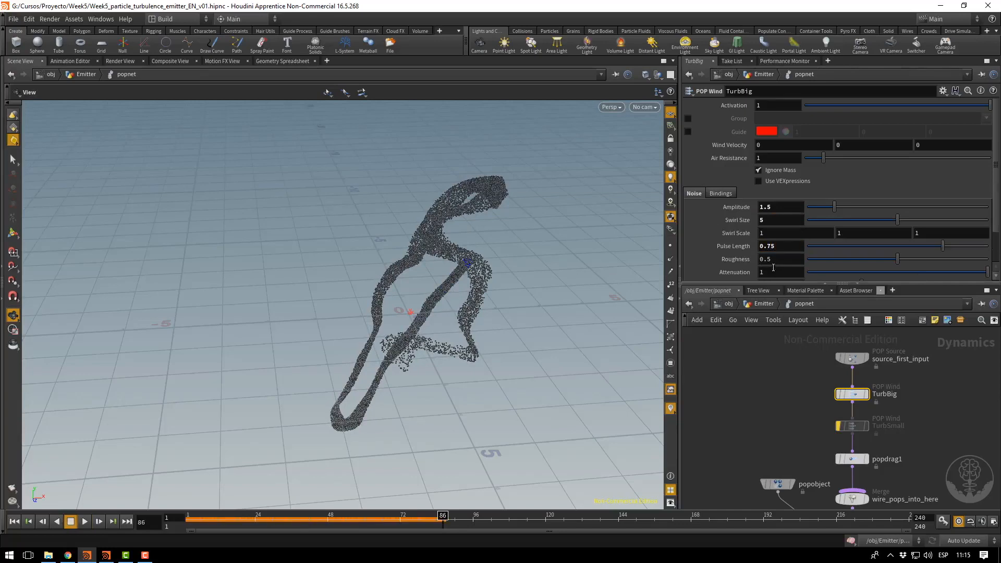
scroll(772, 267, down, 2)
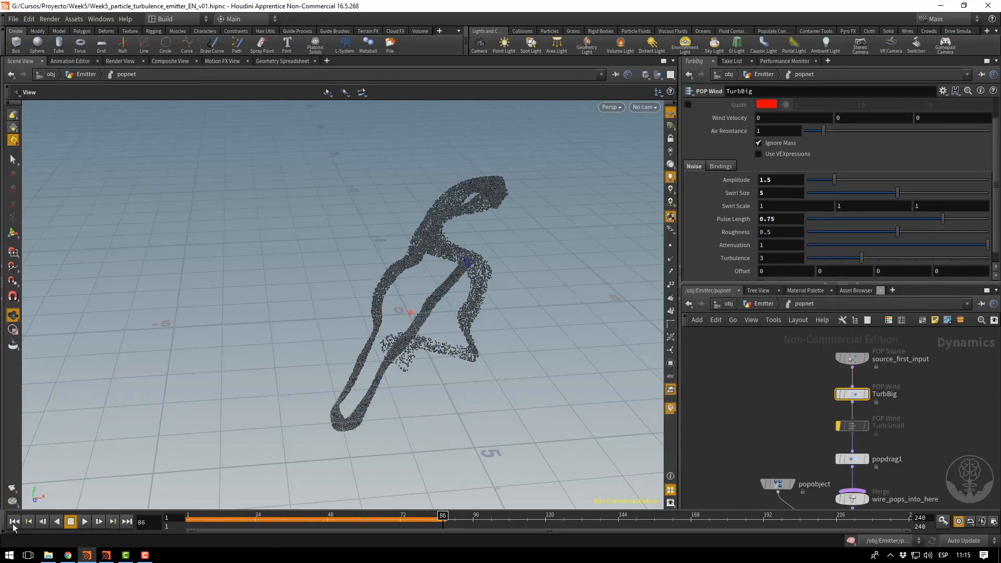
click(13, 523)
click(81, 523)
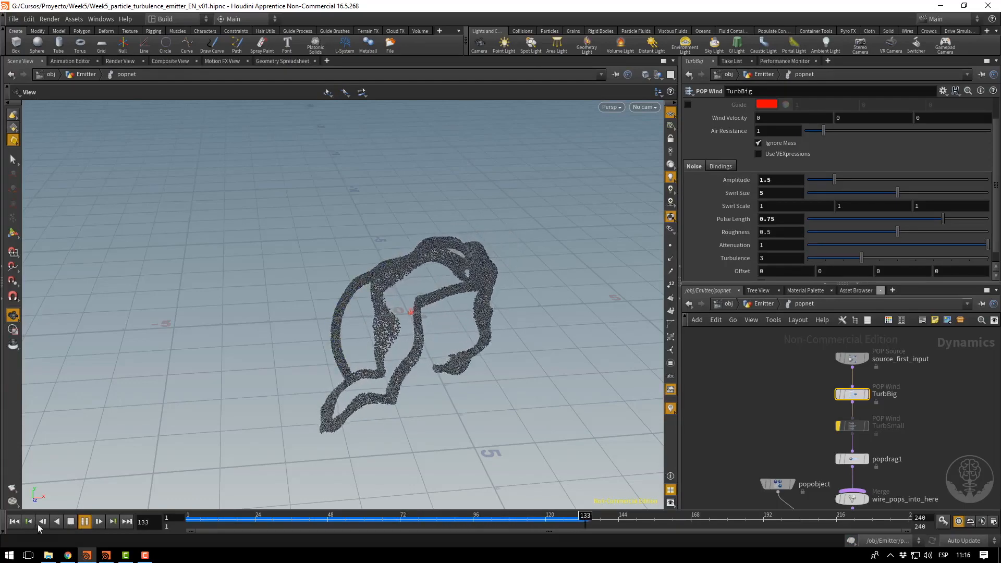
click(70, 521)
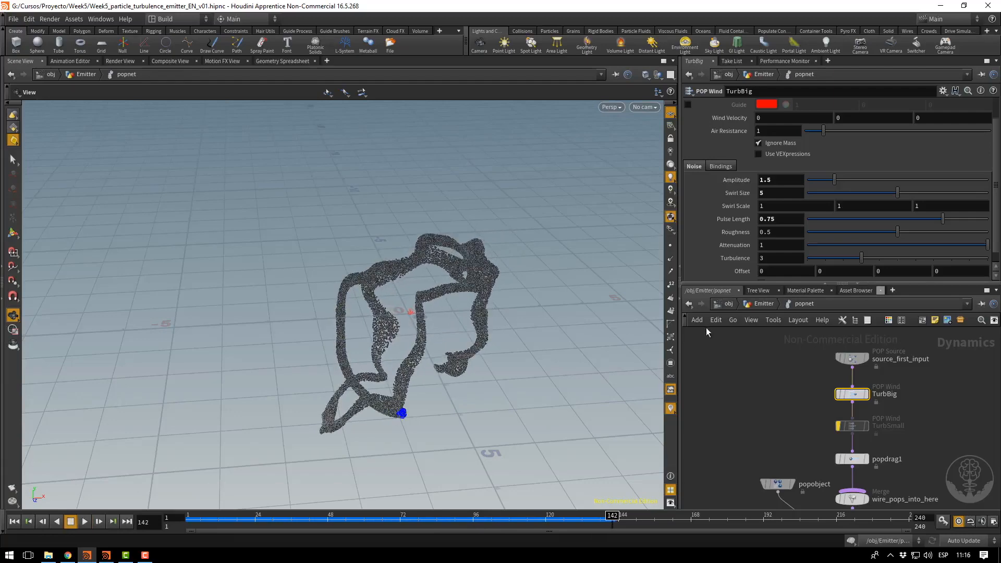
Enable the bypassed TurbSmall wind and set its noise amplitude to 1 and swirl size to 0.75.
click(835, 426)
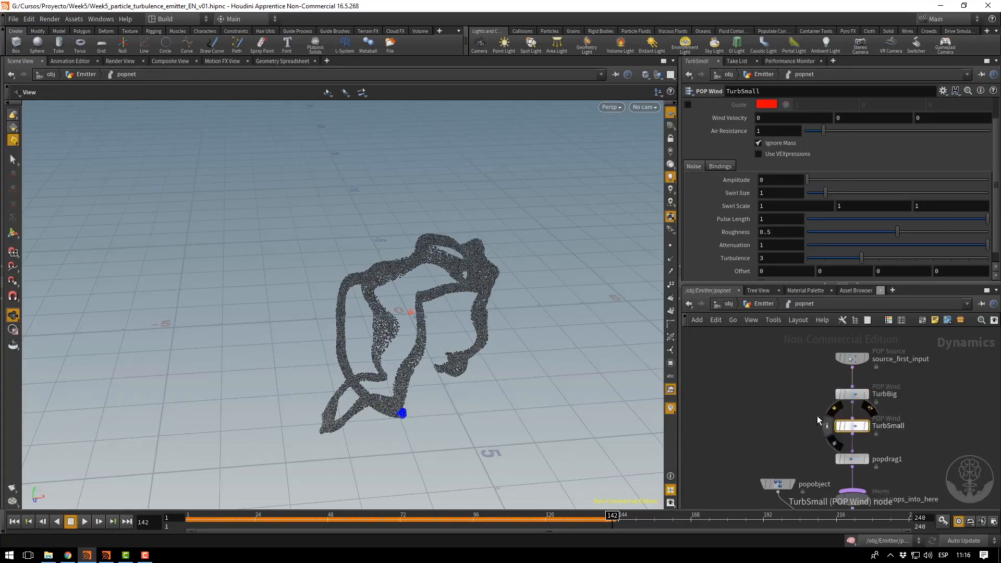
click(17, 523)
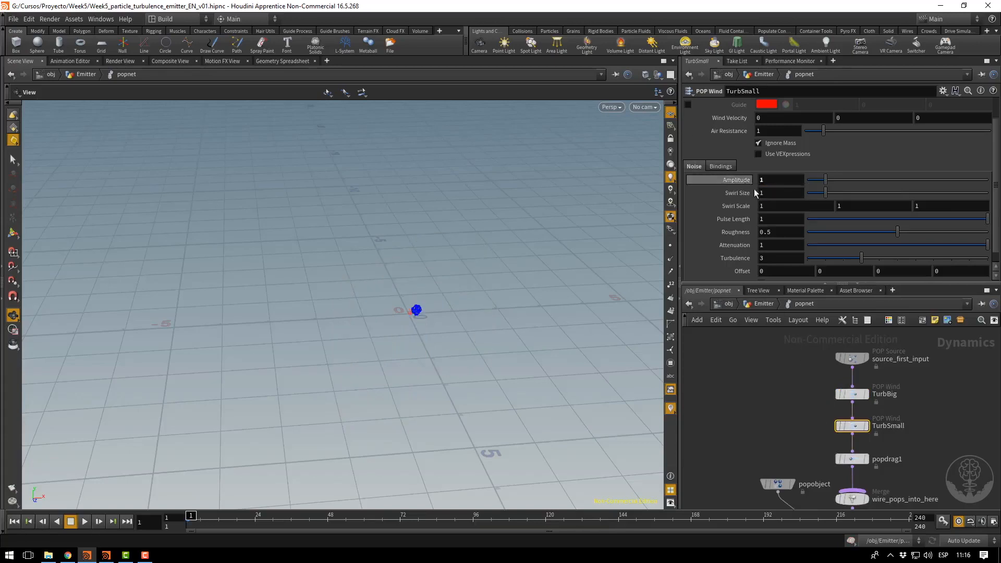
click(779, 193)
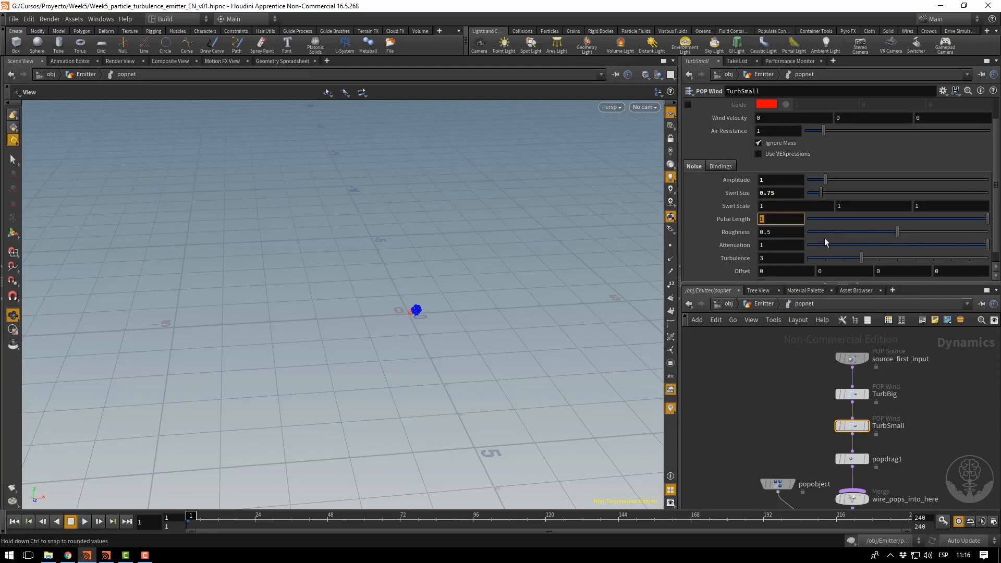
Set TurbSmall's pulse length to 0.25 and play the simulation to check the particle trail up close.
text(0.25)
key(Return)
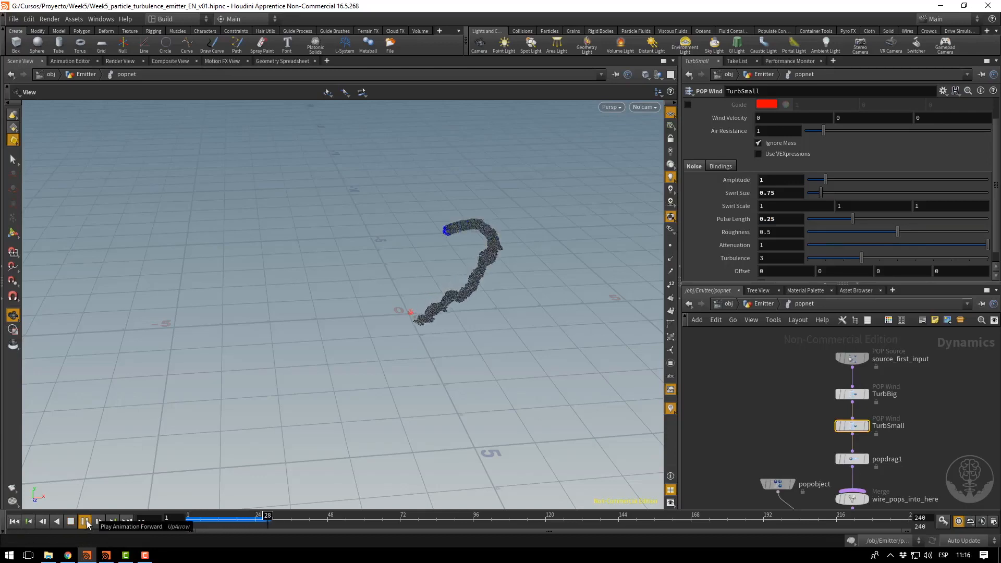
click(72, 521)
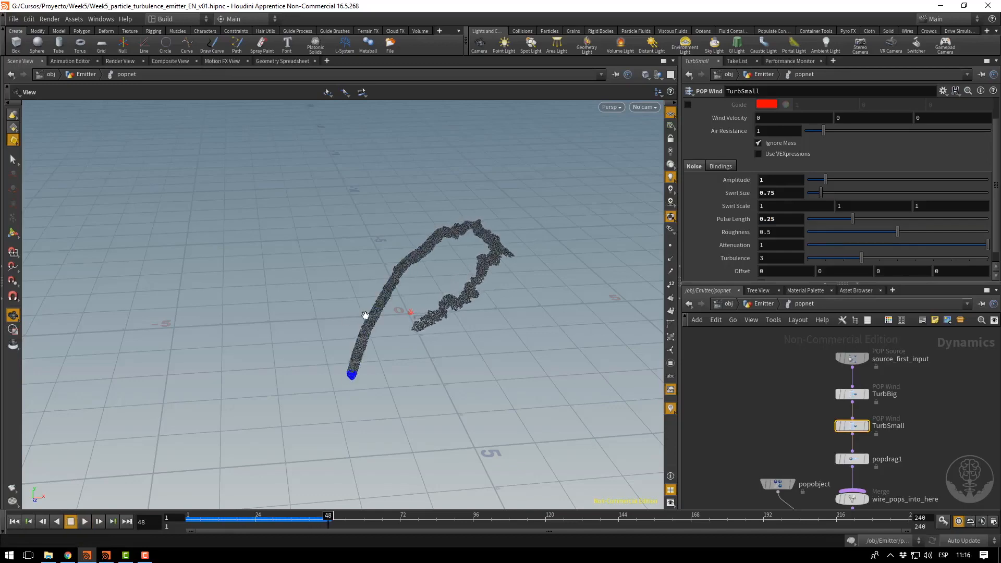
right_drag(502, 325, 630, 325)
drag(631, 326, 579, 389)
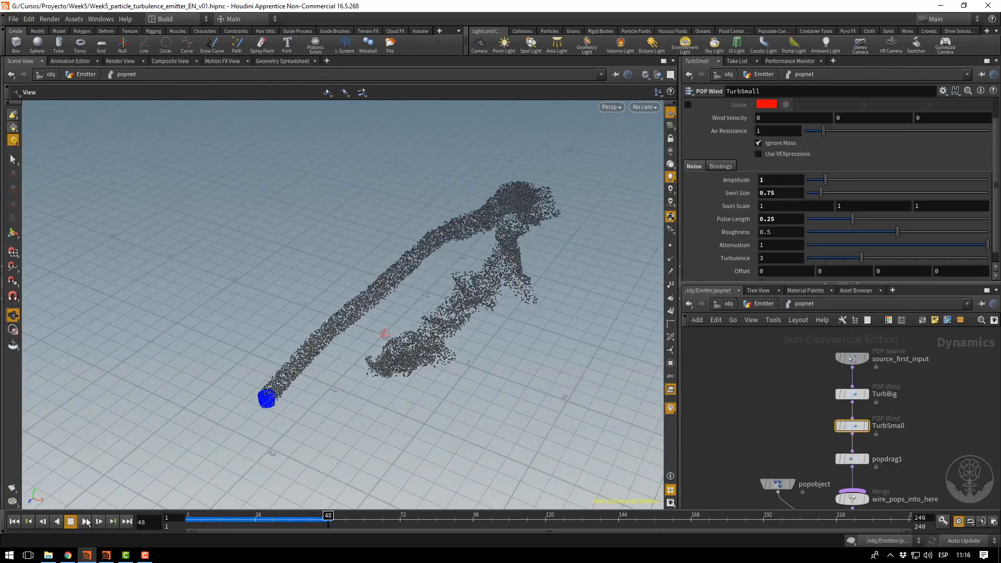
click(86, 521)
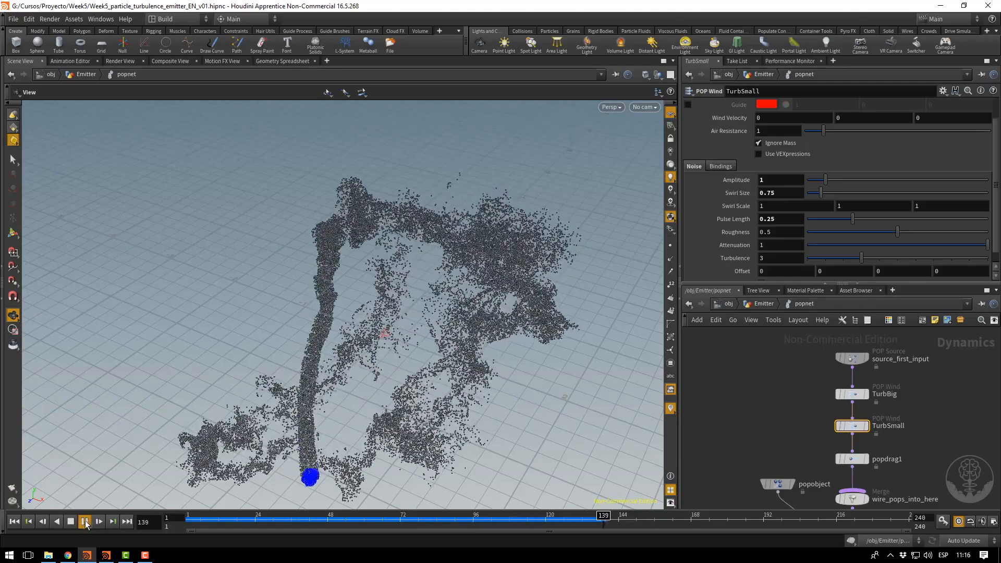
click(84, 521)
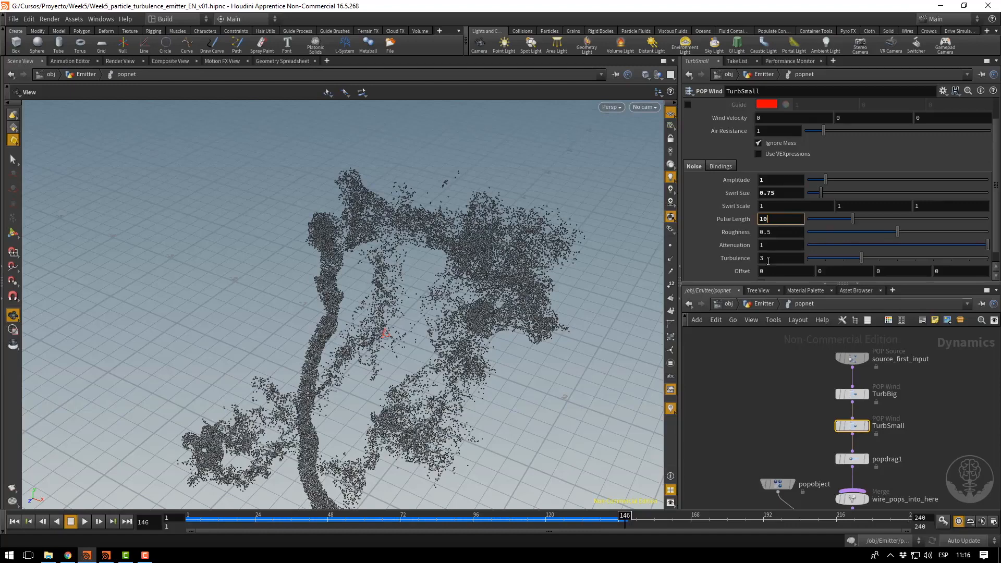
Set TurbSmall's pulse length to 10 and replay the simulation from the first frame.
key(Return)
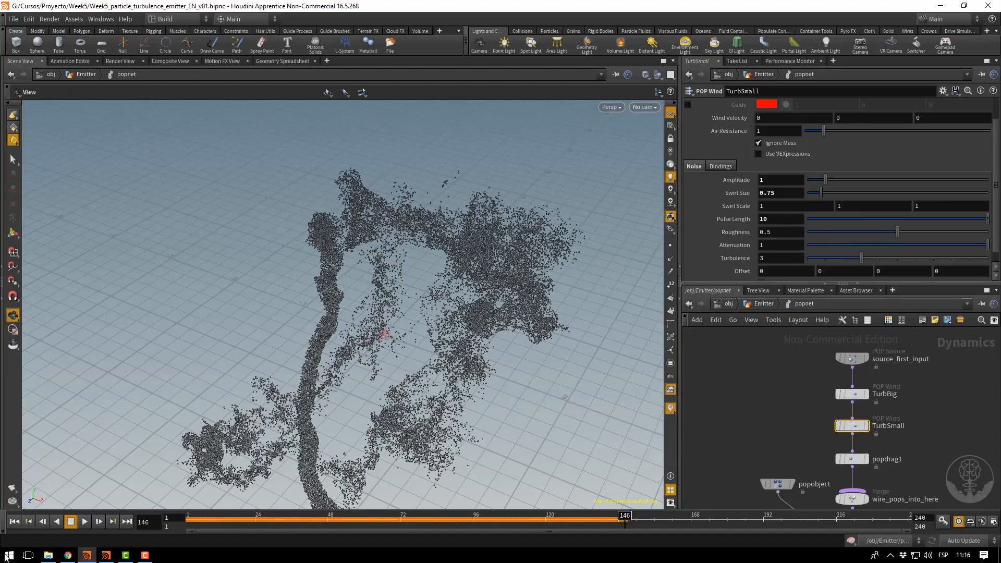
click(14, 521)
click(84, 522)
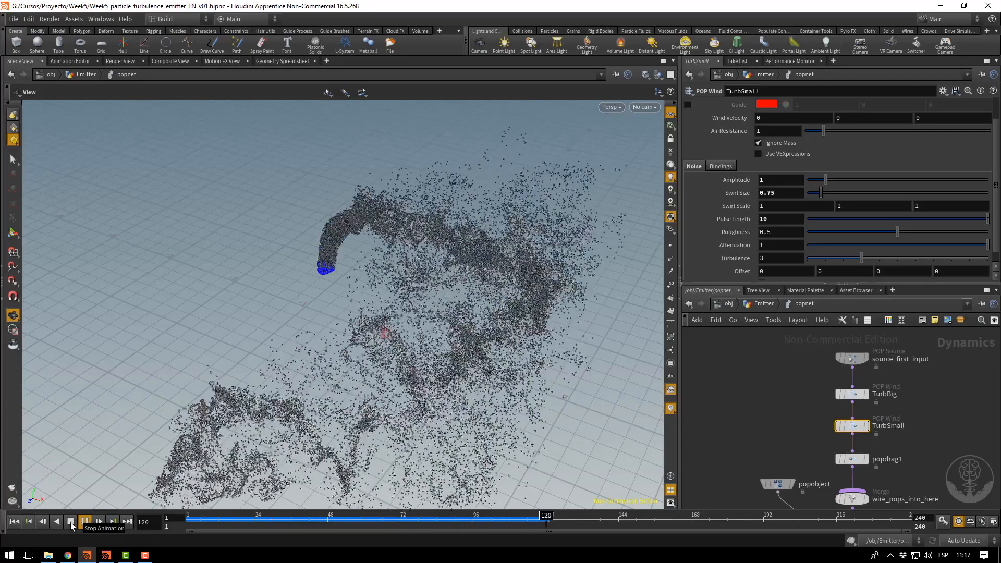
click(71, 523)
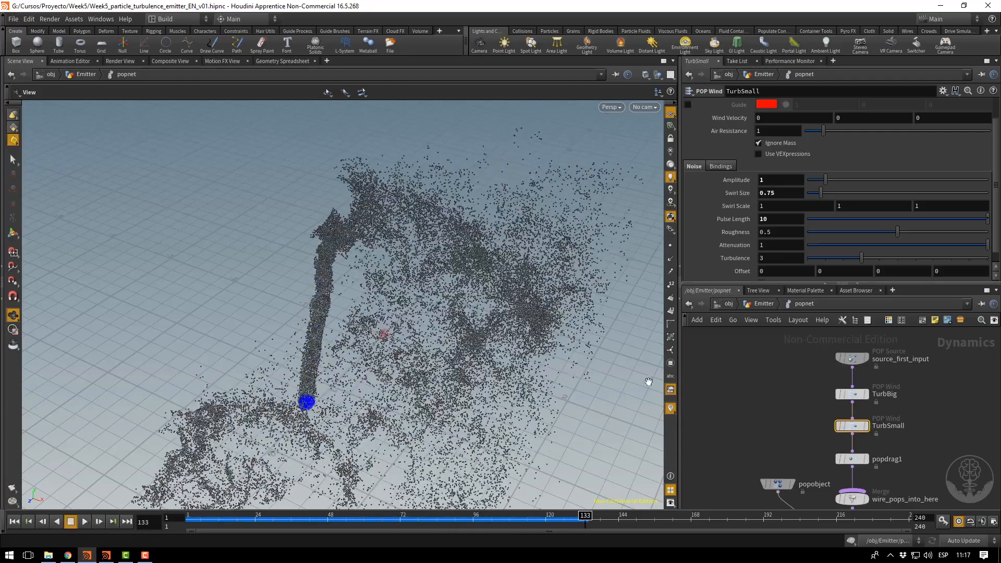
Save the scene and set the constant birth rate of the source_first_input POP Source to 50000.
key(ctrl+s)
click(760, 305)
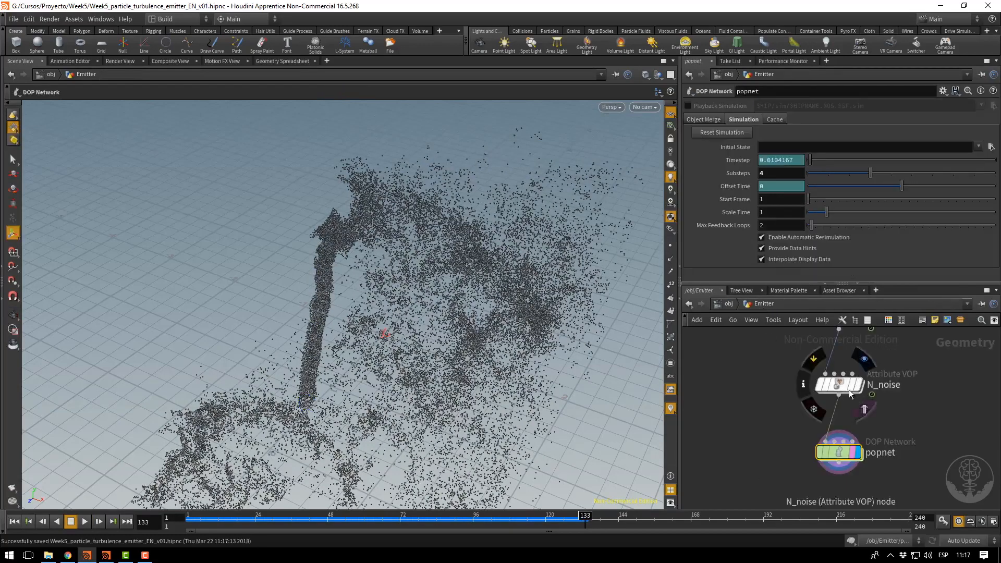
double_click(839, 452)
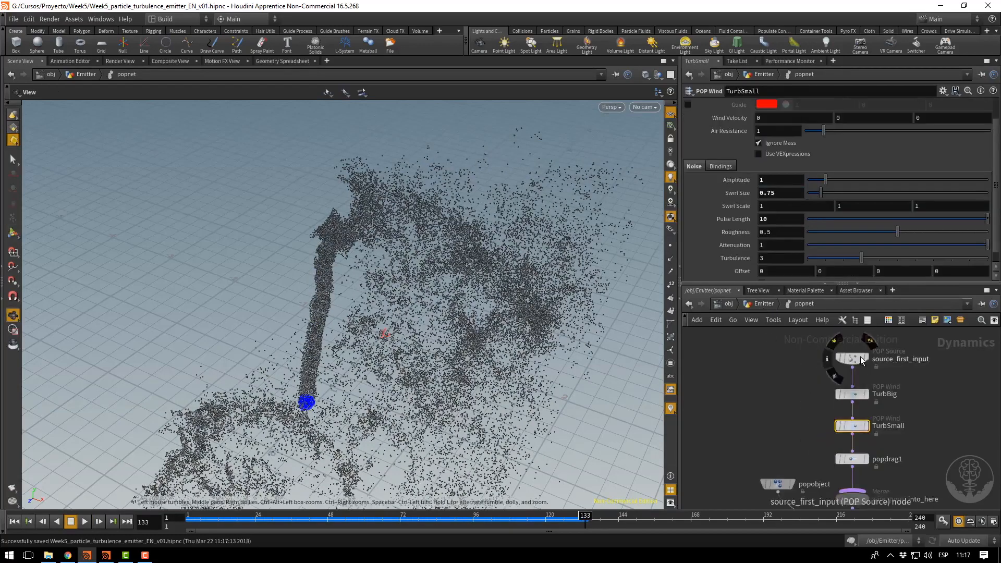
click(850, 359)
click(787, 175)
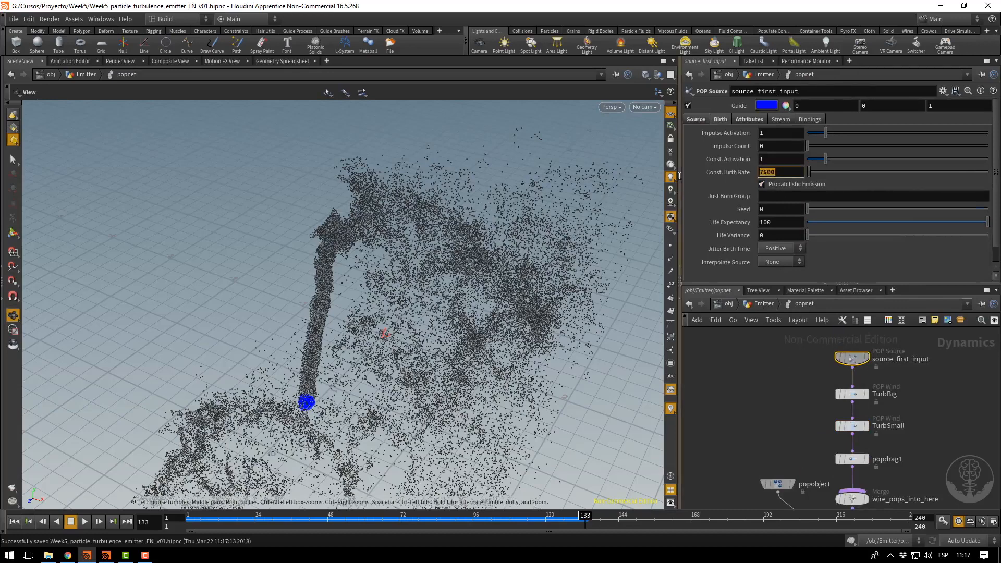
text(0)
key(Return)
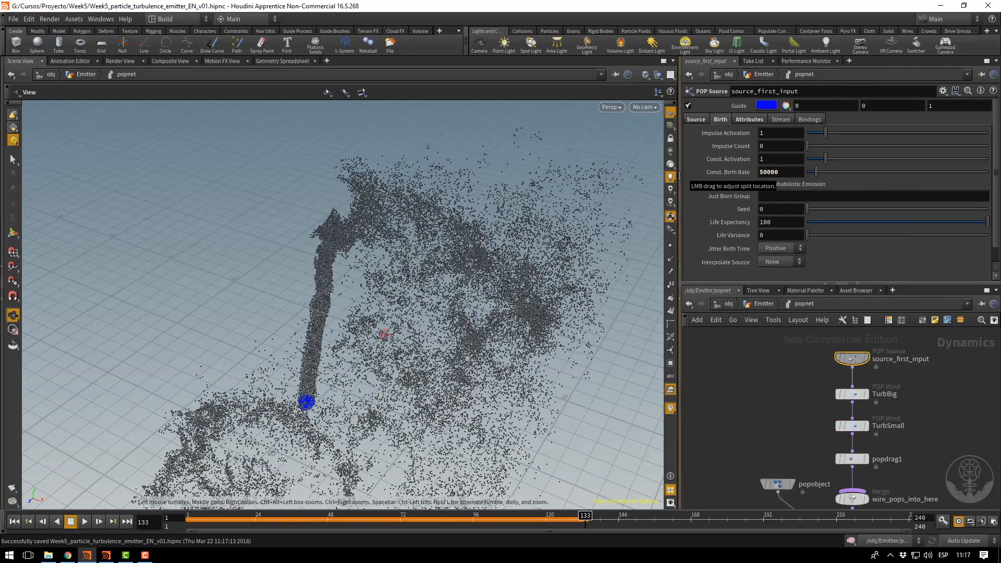
Replay the simulation from the first frame and examine the shape of the particle trail from several angles.
click(15, 522)
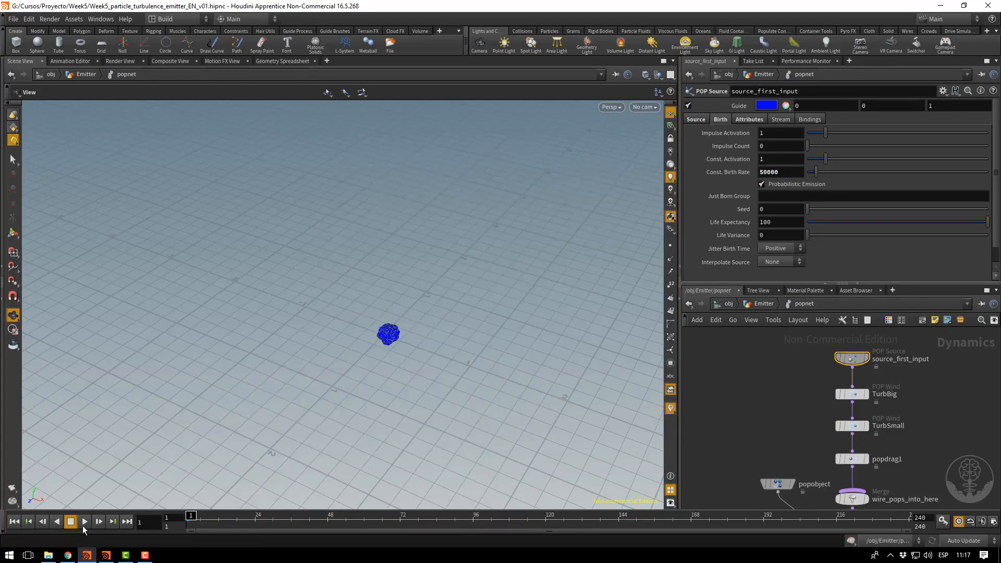
click(82, 524)
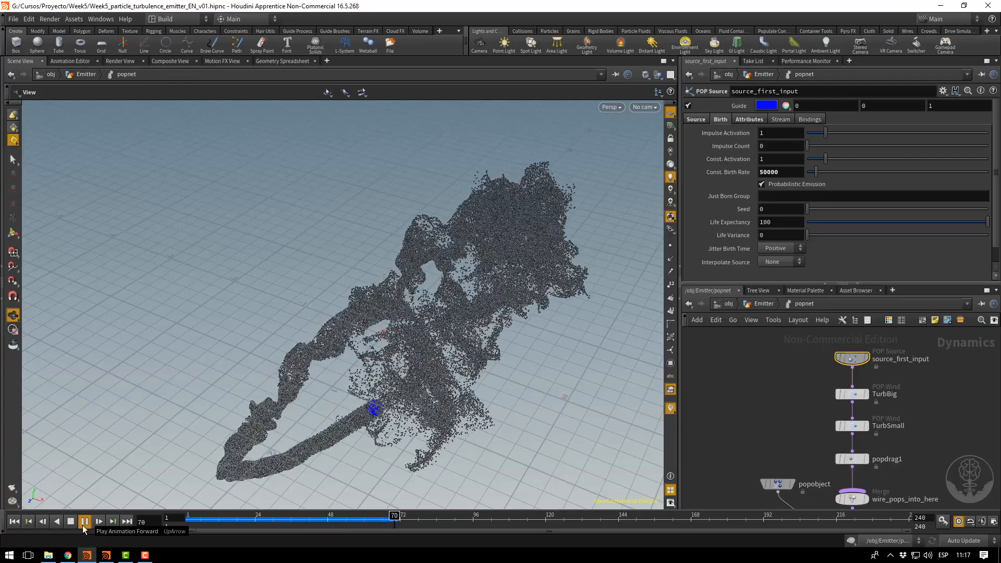
click(83, 521)
drag(365, 265, 371, 386)
right_drag(370, 386, 529, 364)
middle_drag(529, 365, 411, 387)
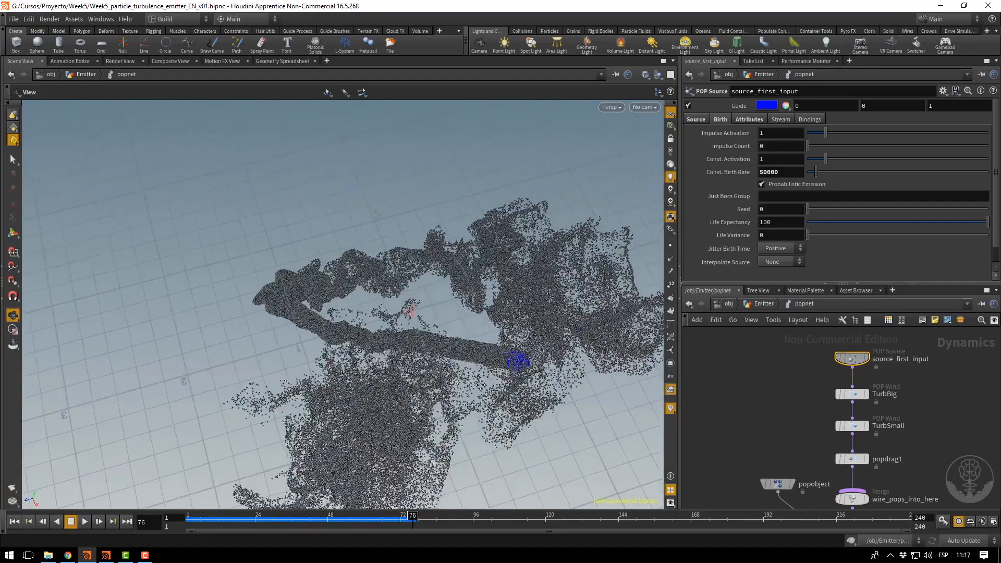
drag(412, 387, 511, 324)
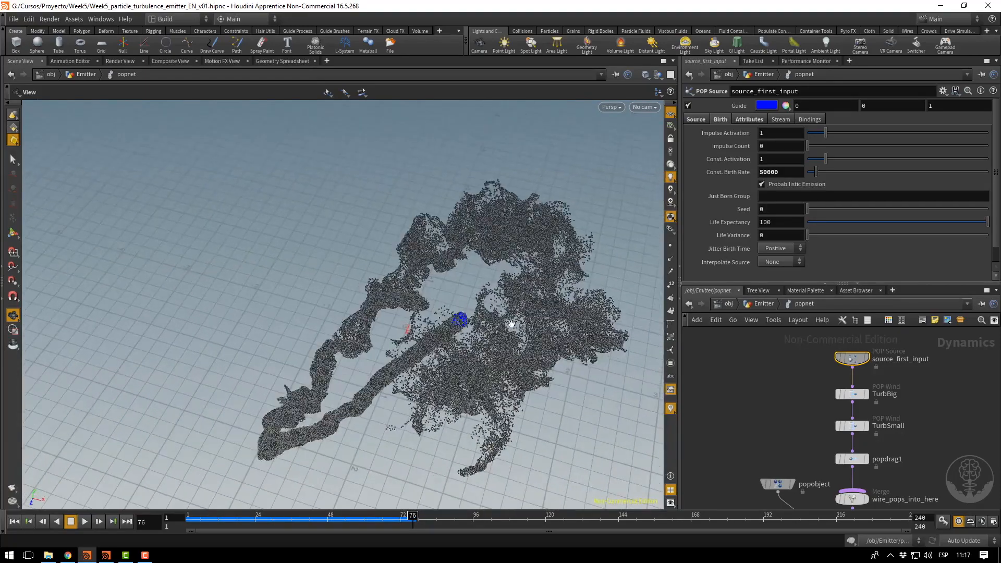
Make the source_first_input POP Source inherit all attributes by setting Inherit Attributes to *.
click(748, 120)
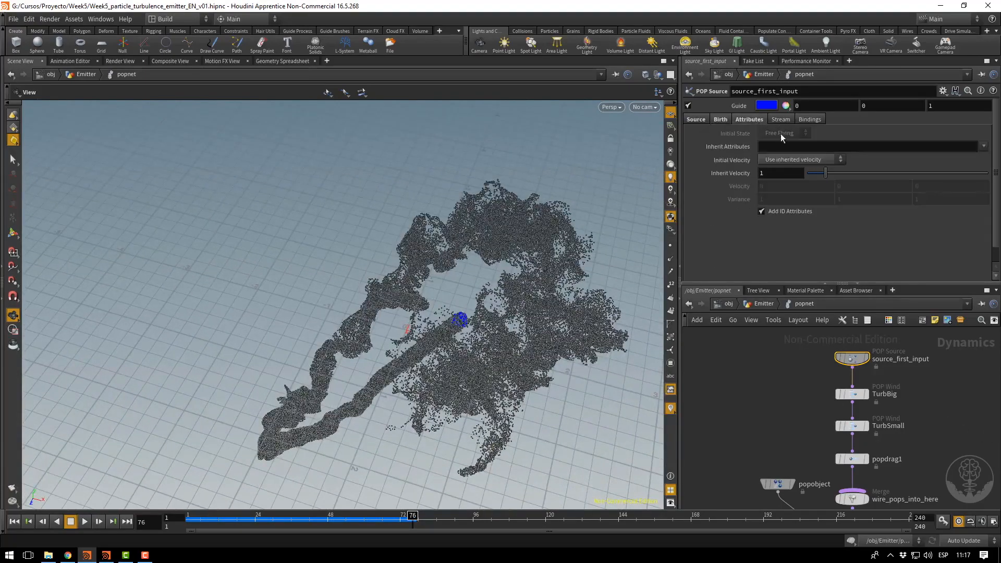
click(766, 151)
text(*)
key(Return)
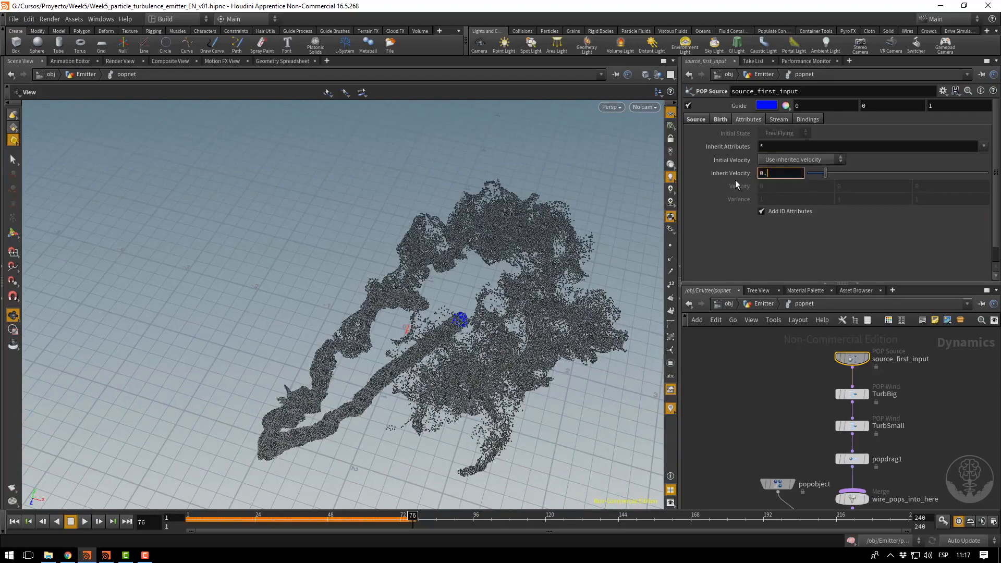
Set the source's Inherit Velocity to 0.25 and replay the first frames of the simulation.
text(0.25)
key(Return)
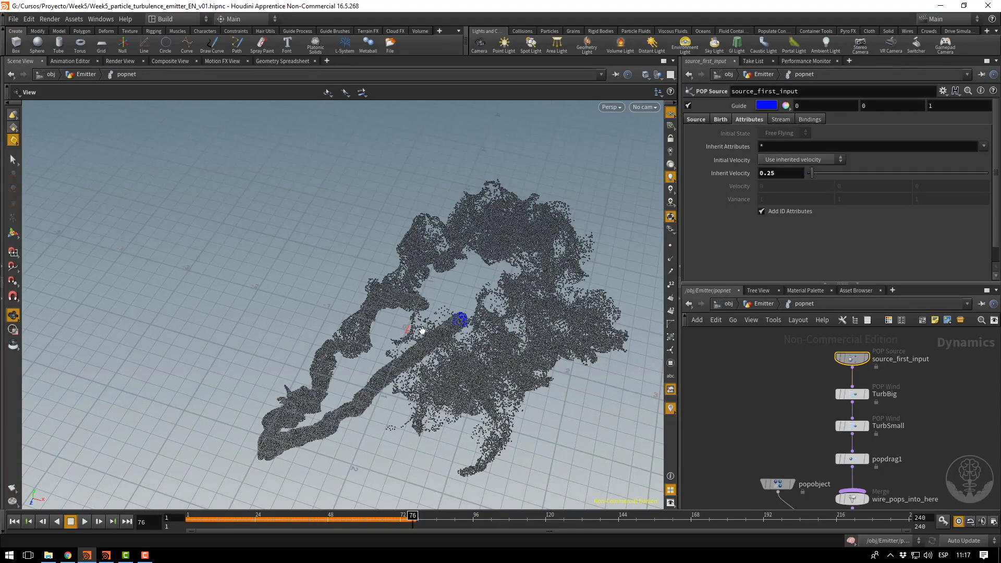
click(14, 521)
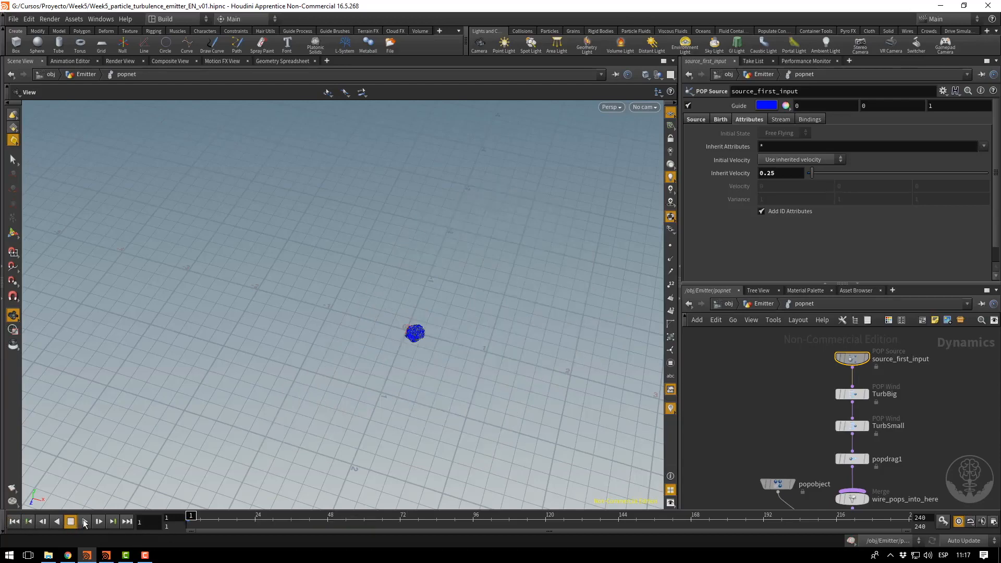
click(84, 521)
click(84, 522)
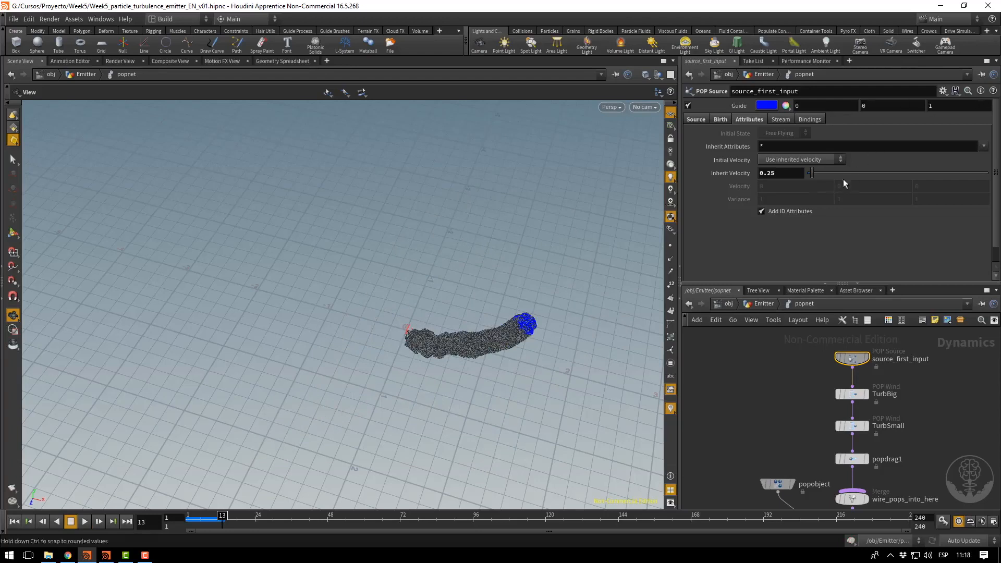
Set the source's Inherit Velocity to 1 and replay the simulation from the first frame.
drag(784, 174, 707, 188)
text(1)
key(Return)
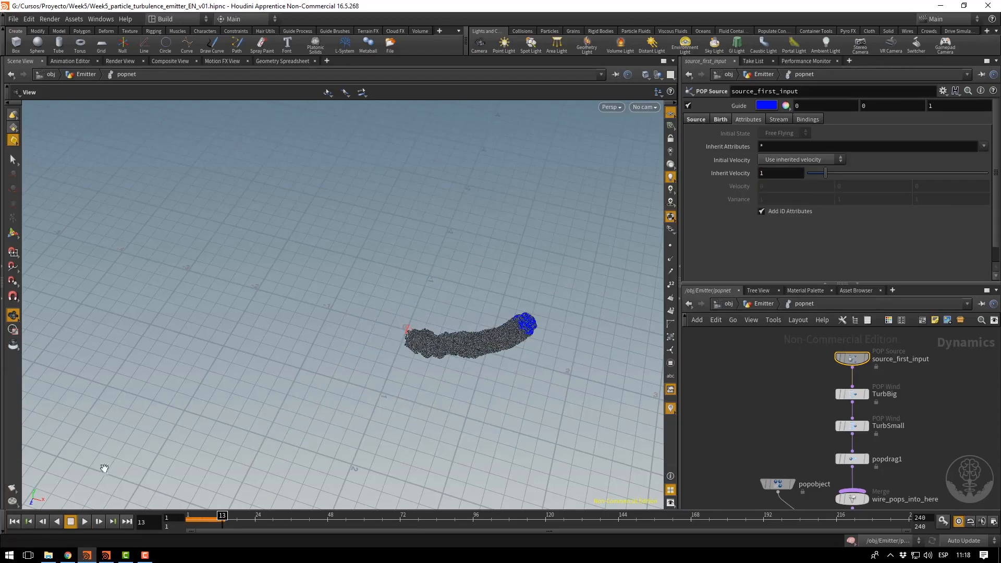
click(15, 521)
click(84, 521)
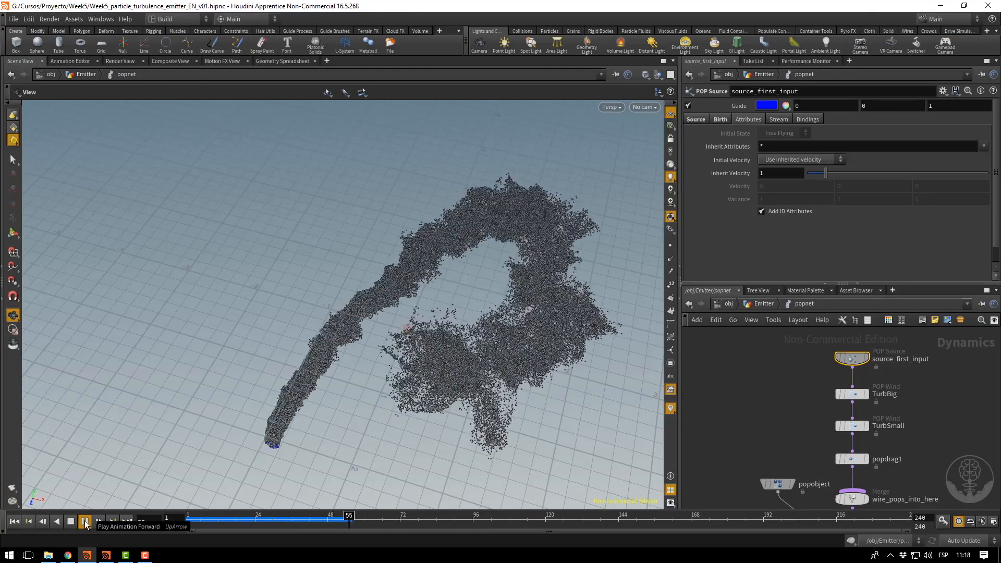
click(85, 522)
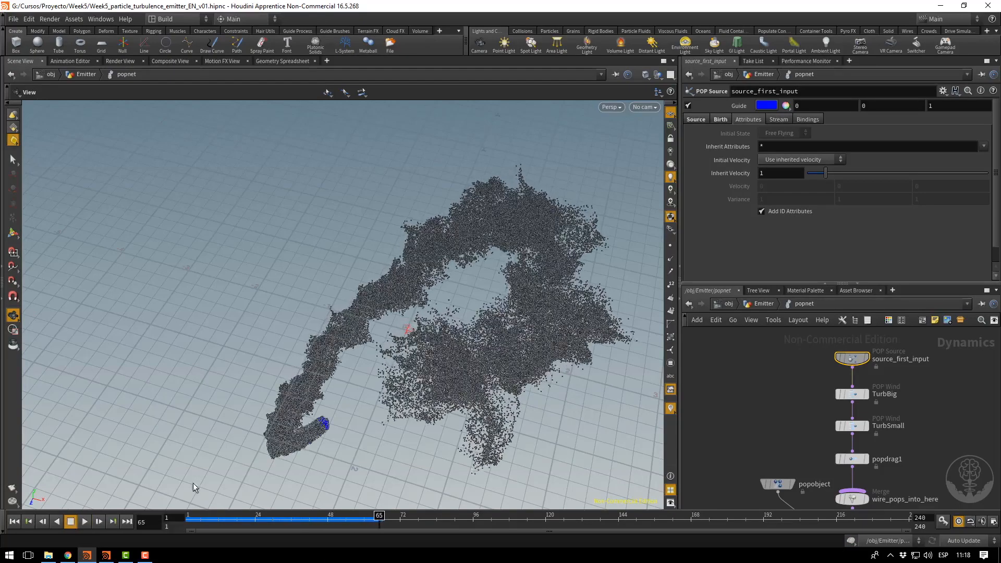
Set the source's Inherit Velocity to 0.5 and replay the simulation to check the particle trail up close.
text(0.5)
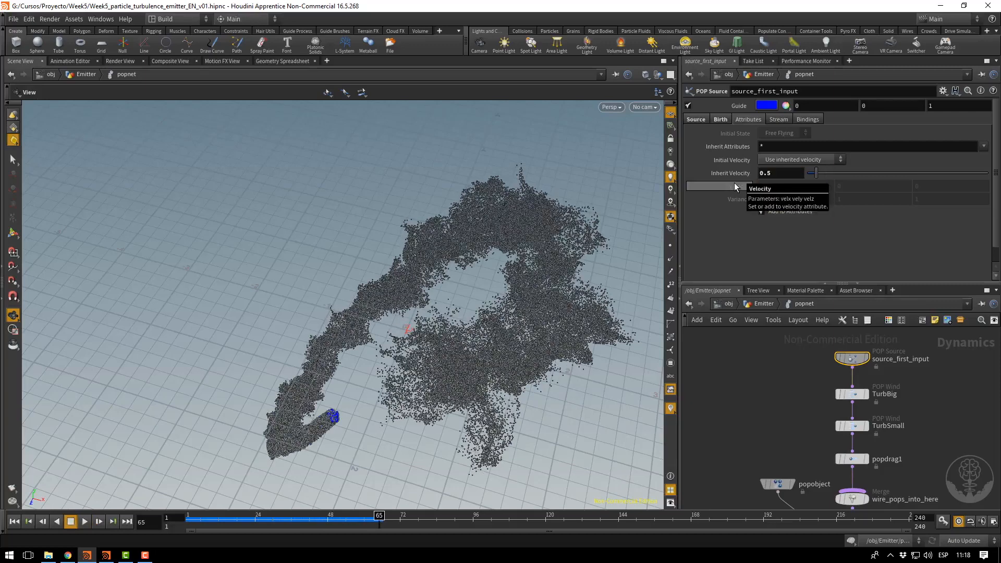
key(Return)
click(14, 521)
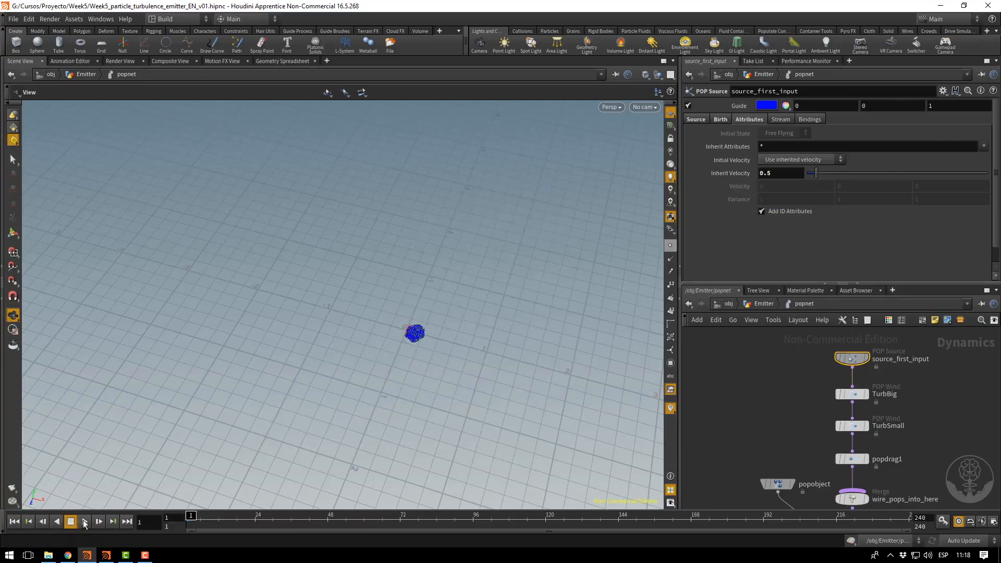
click(84, 522)
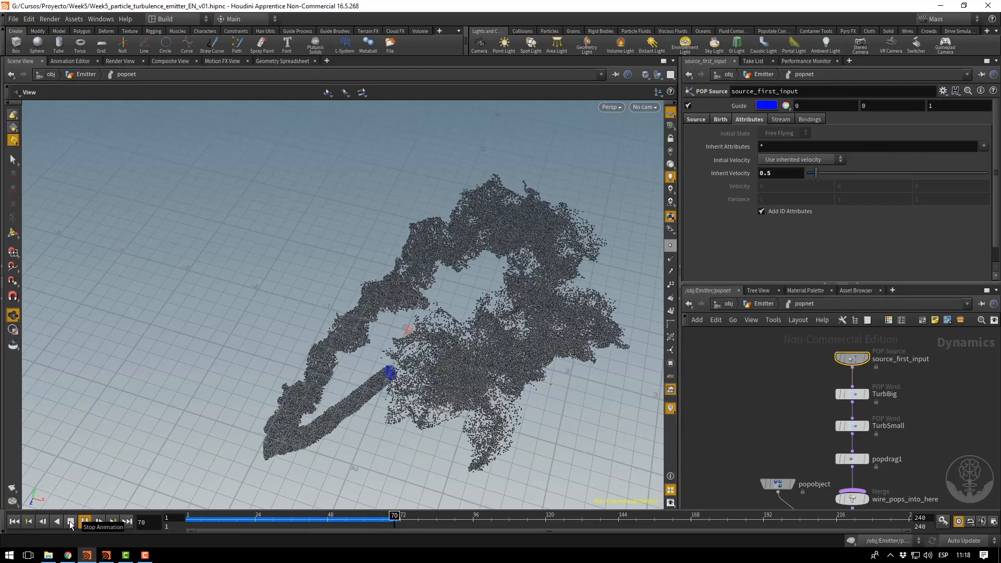
click(70, 522)
drag(434, 302, 531, 421)
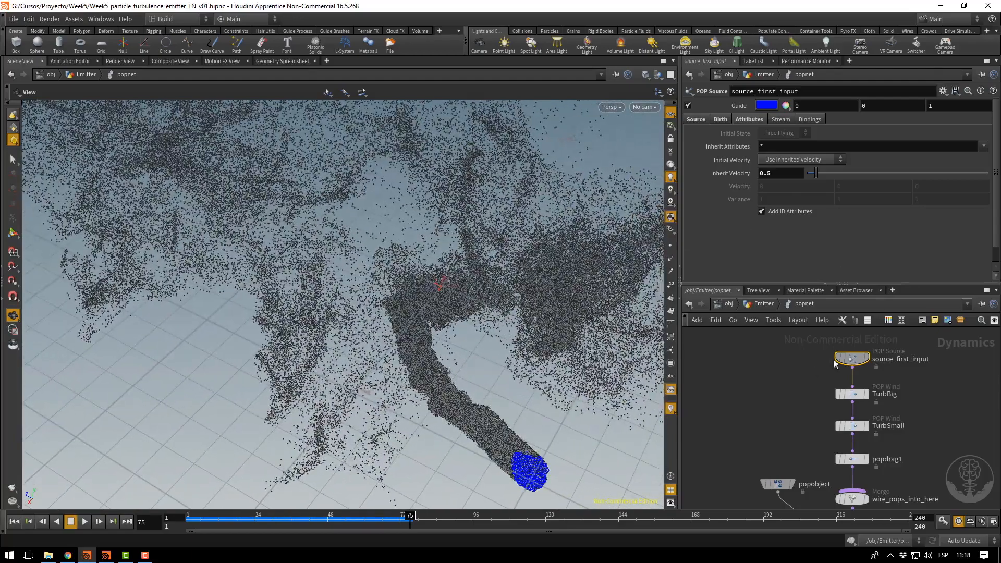
Set the source's constant birth rate to 100000 and save the scene after replaying the simulation.
click(707, 119)
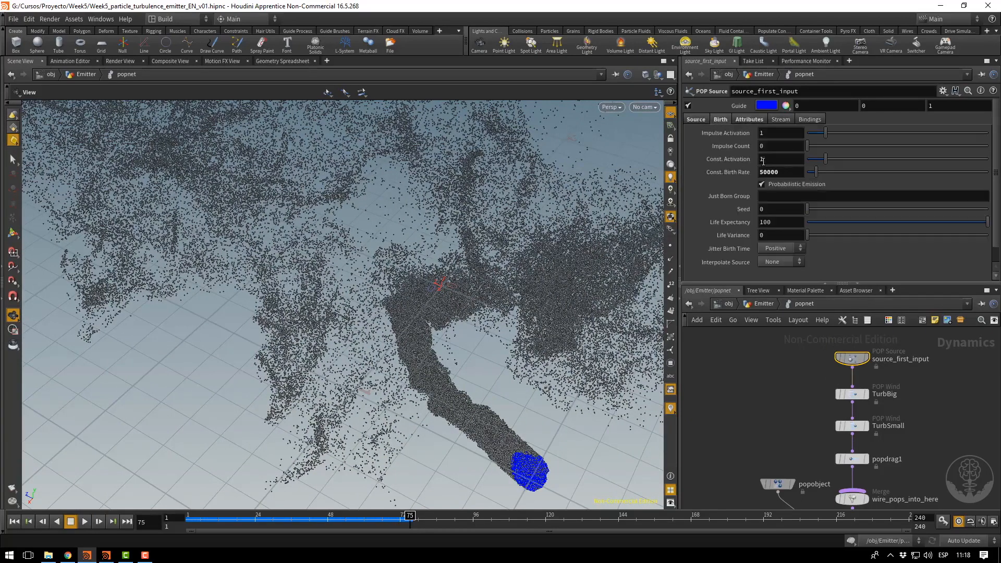
key(Tab)
click(764, 172)
key(Return)
click(14, 521)
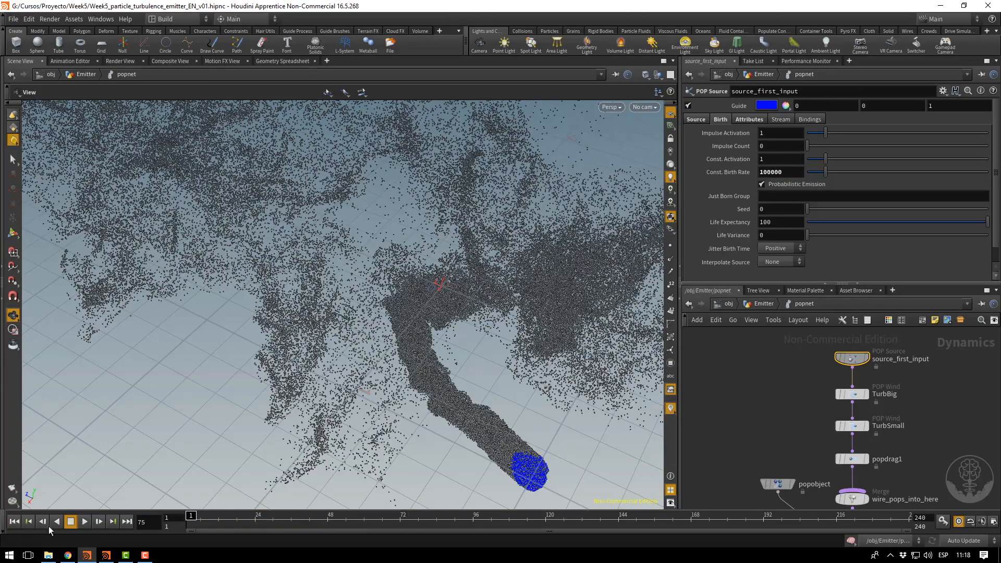
click(83, 522)
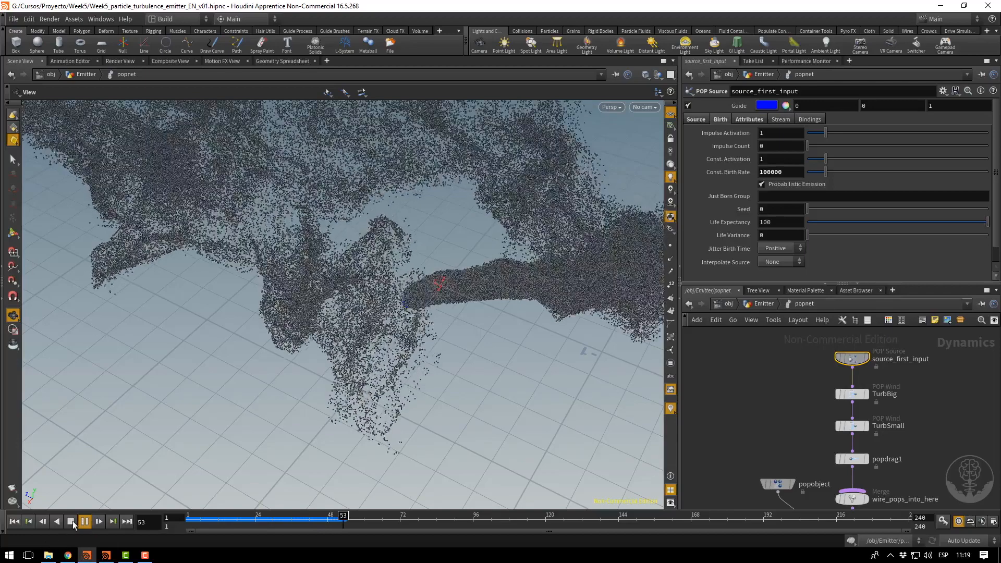
click(71, 521)
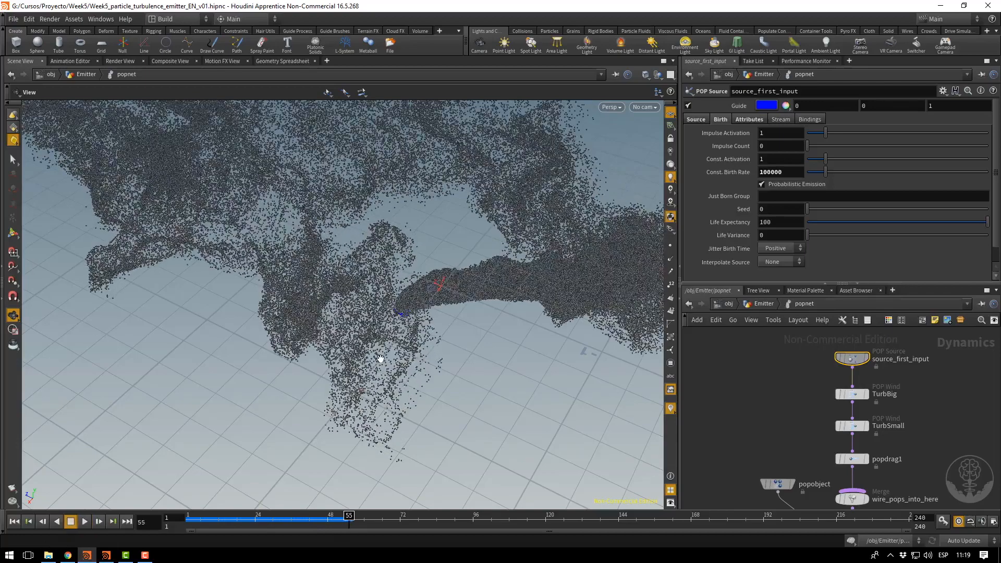
key(ctrl+s)
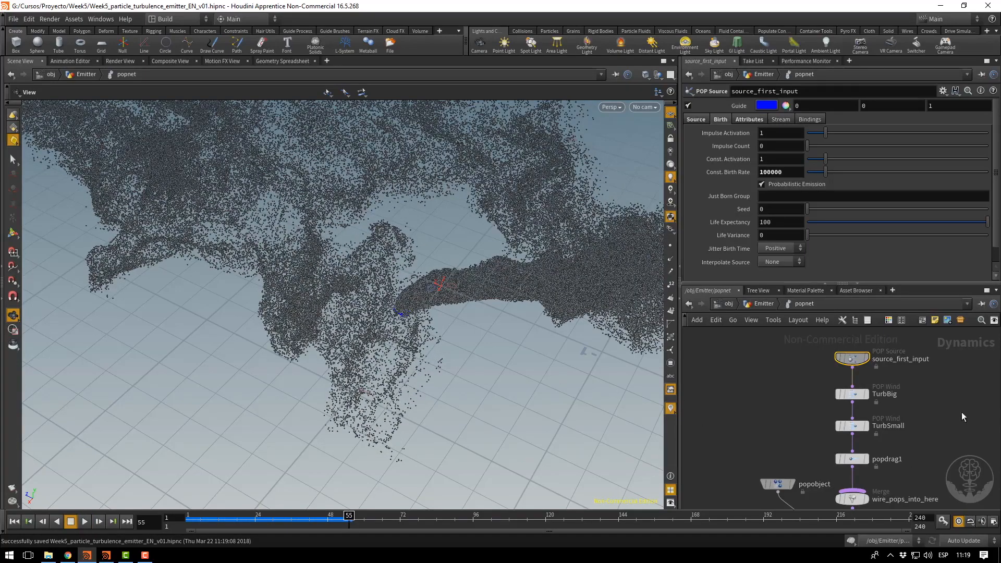
Move the source, wind and drag nodes up to make room above the merge, and rename popdrag1 as Drag.
middle_drag(943, 408, 902, 419)
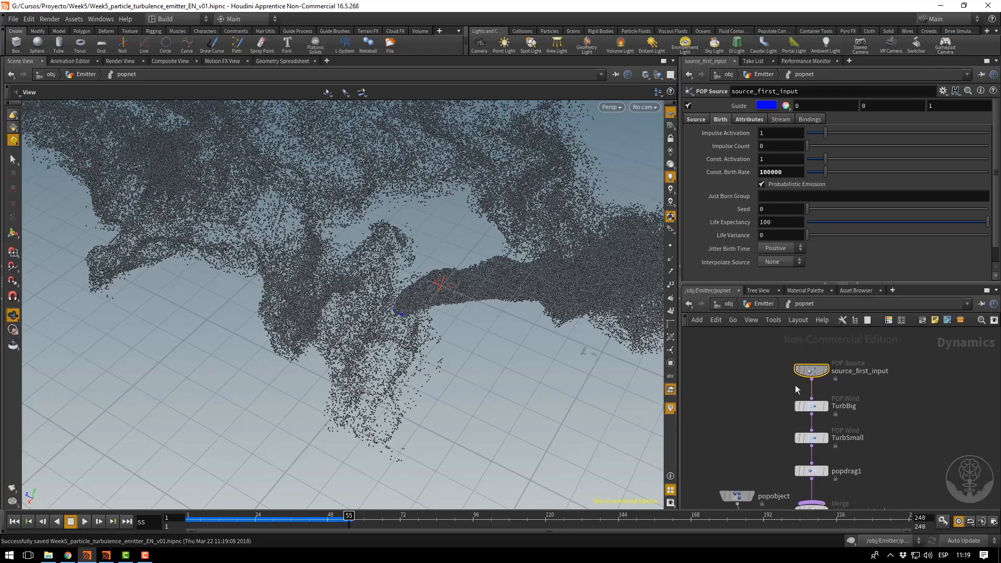
drag(755, 342, 824, 442)
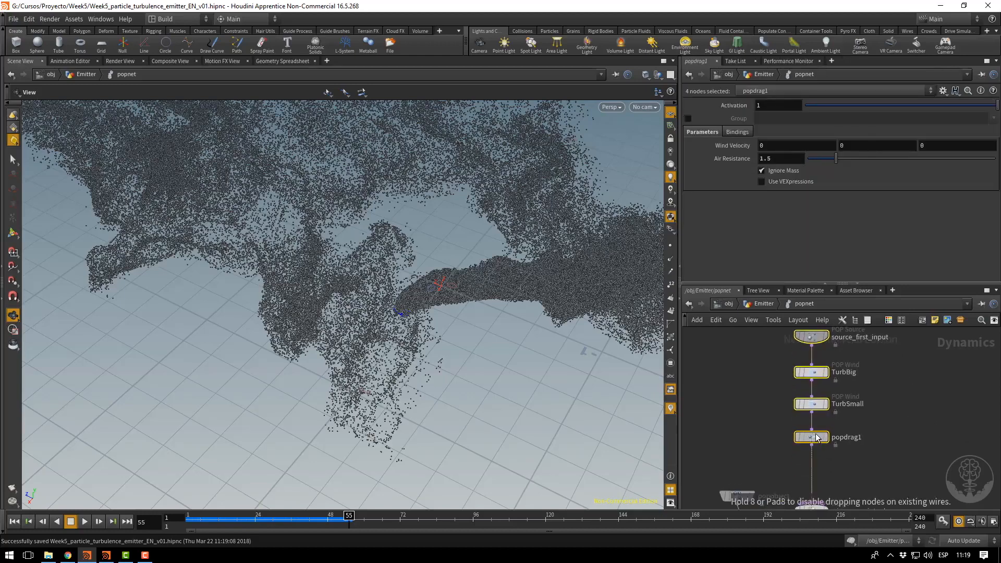
double_click(850, 438)
text(Drag)
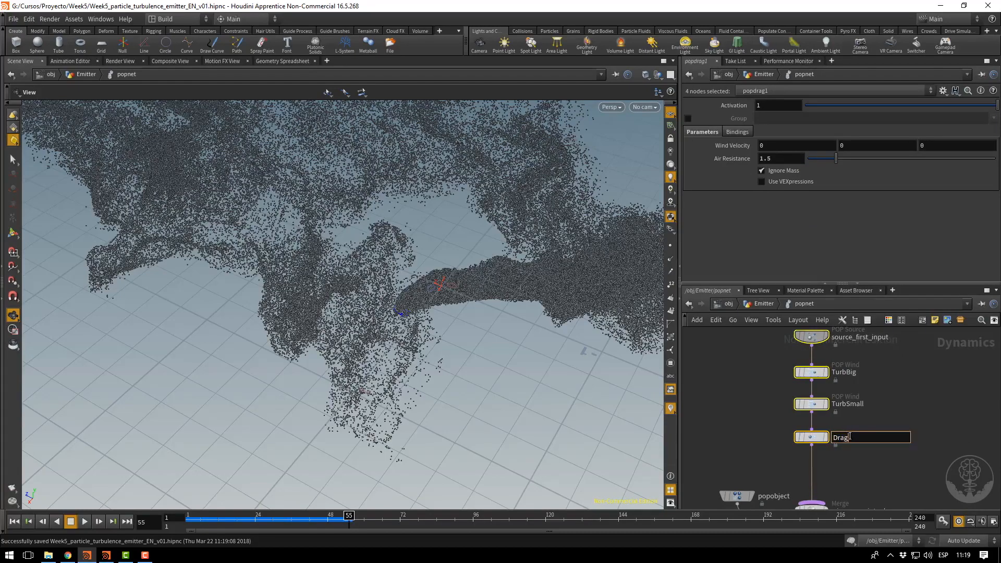
key(Return)
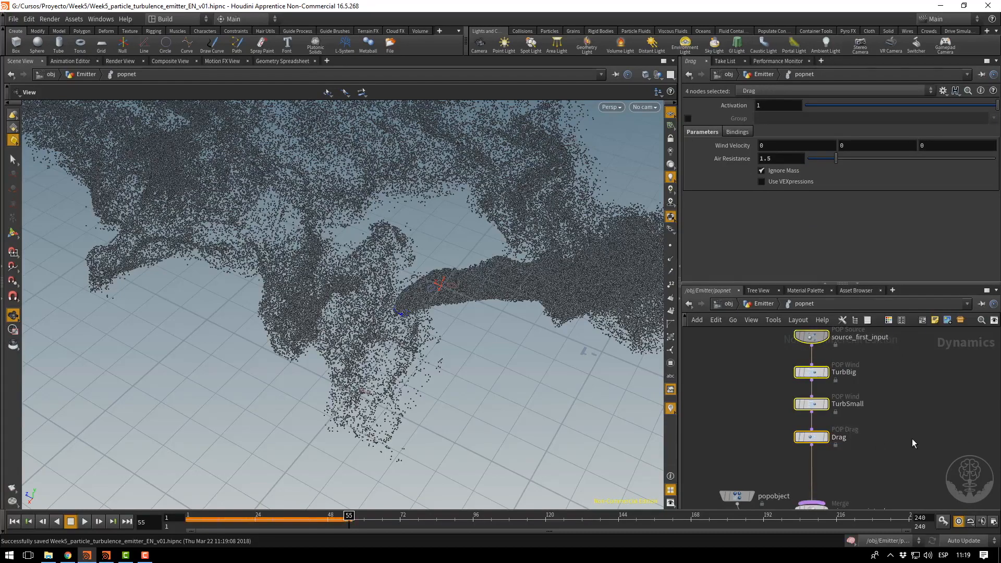
Insert a POP Color node into the chain between Drag and the merge, and replay the simulation from the first frame.
key(Tab)
text(pop)
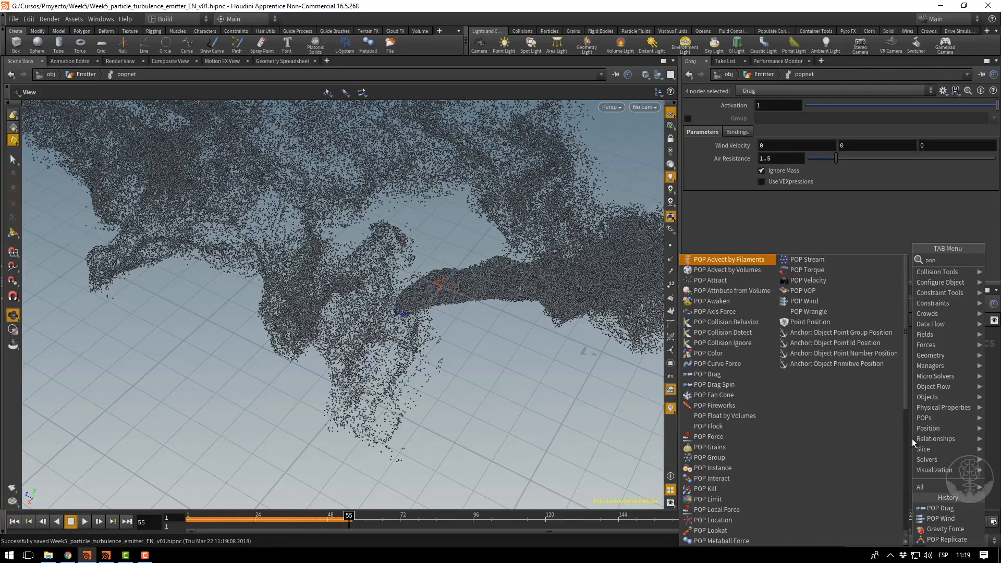
text(color)
key(Return)
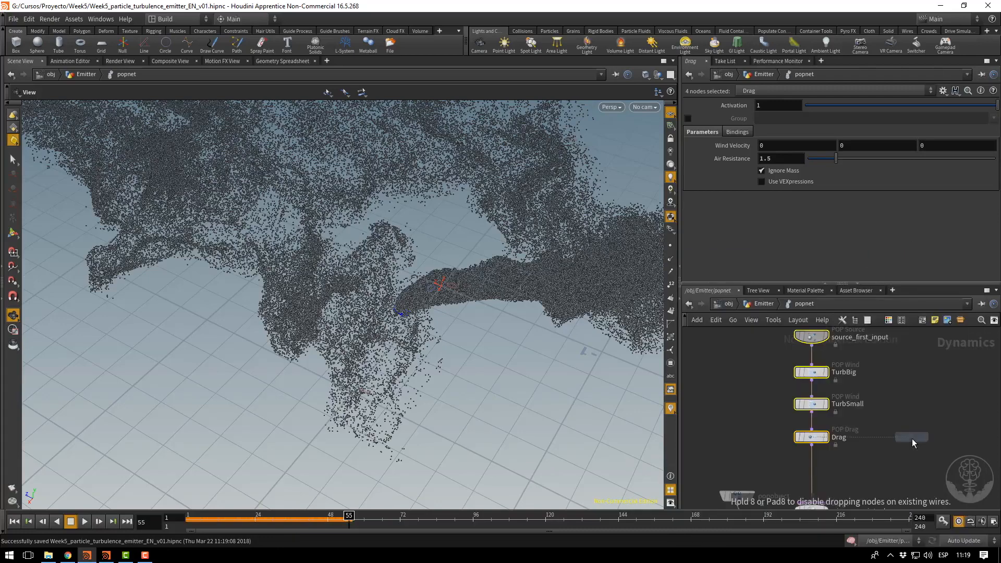
click(812, 473)
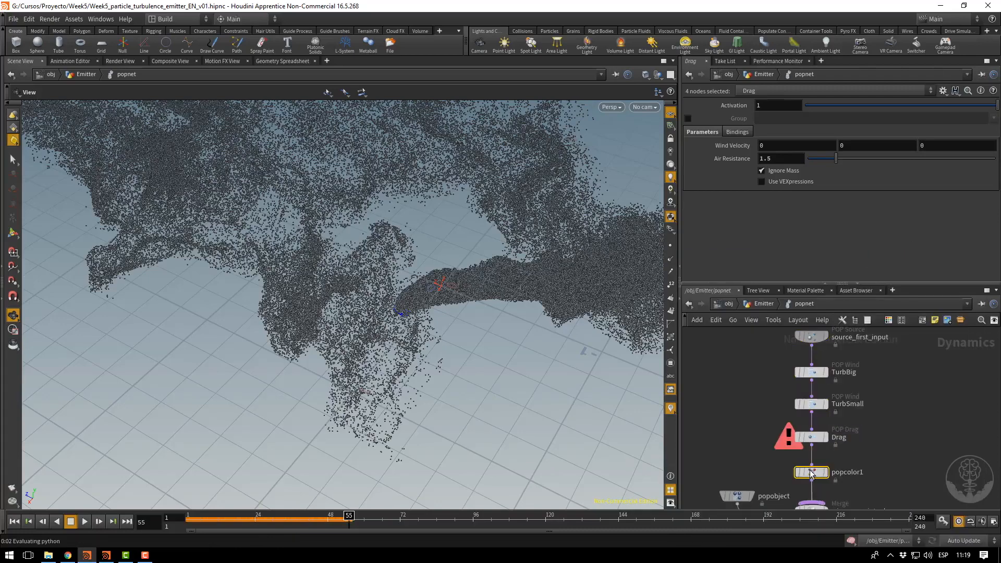
key(ctrl+s)
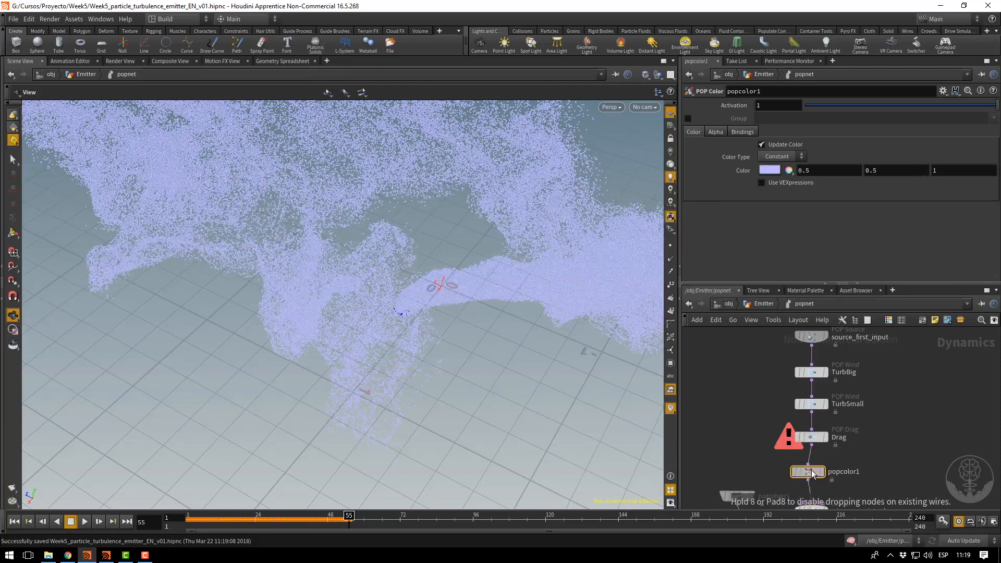
click(14, 521)
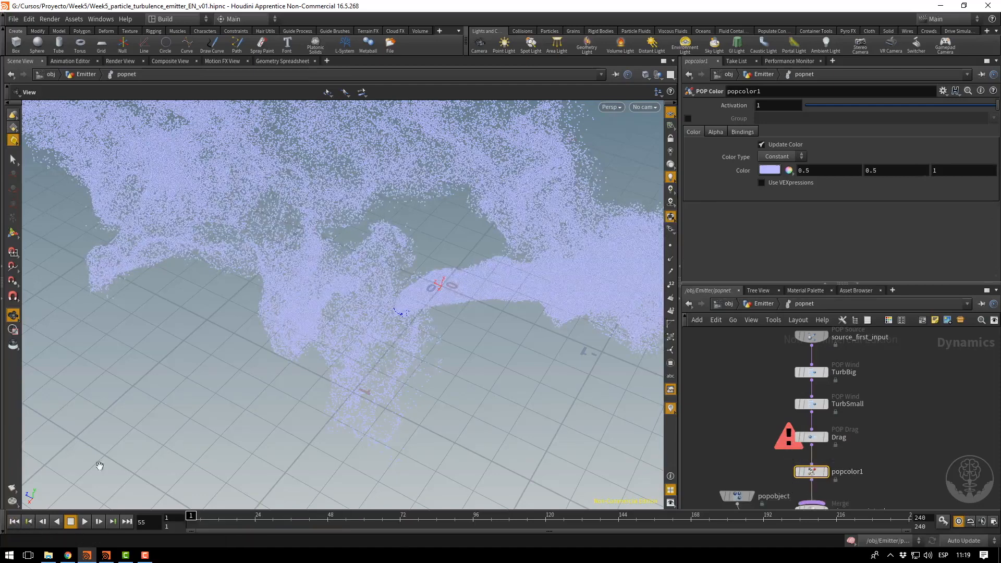
click(85, 521)
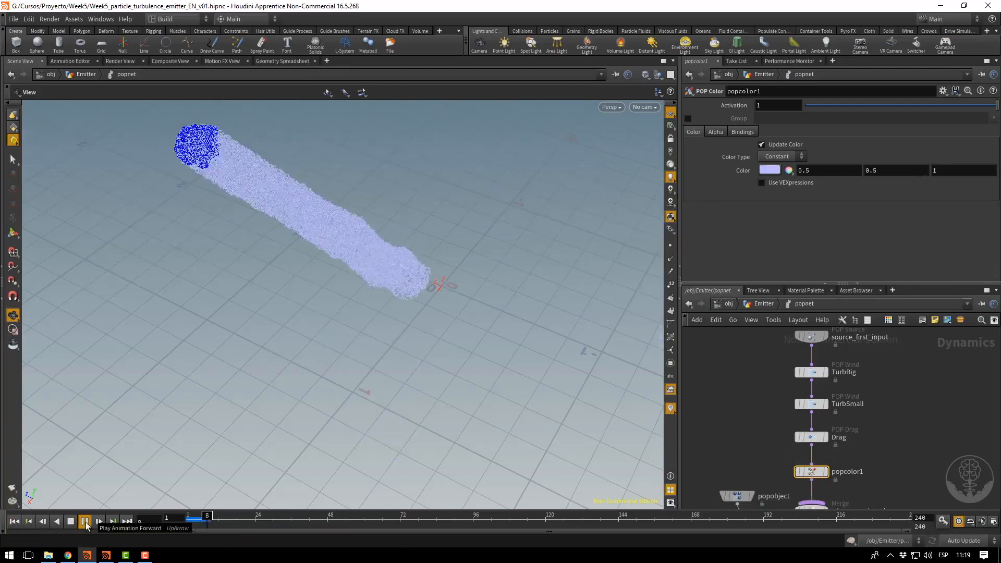
Set the POP Color node's color type to Ramp, check its expression, and play the simulation on to preview the coloring.
middle_drag(440, 311, 467, 312)
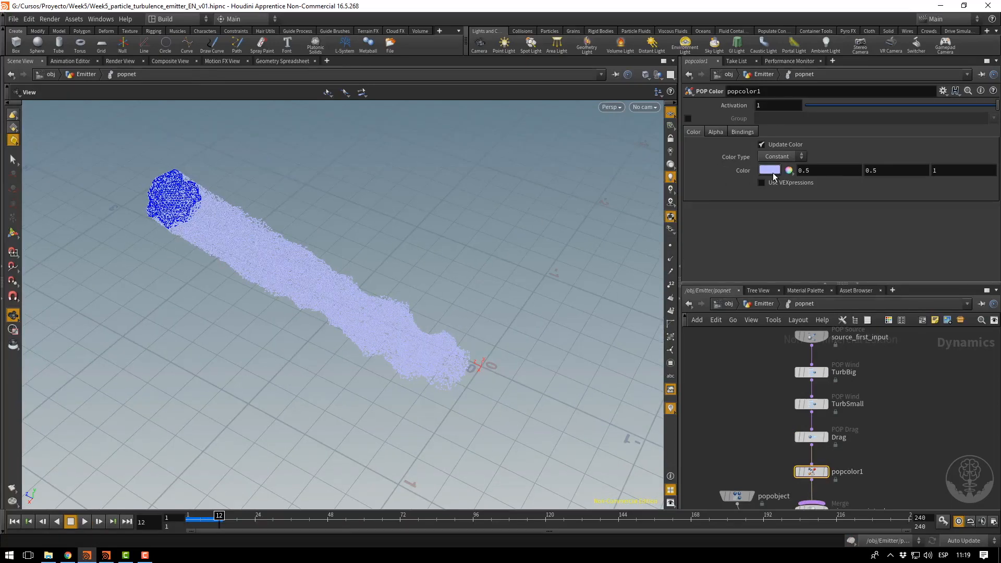
click(777, 156)
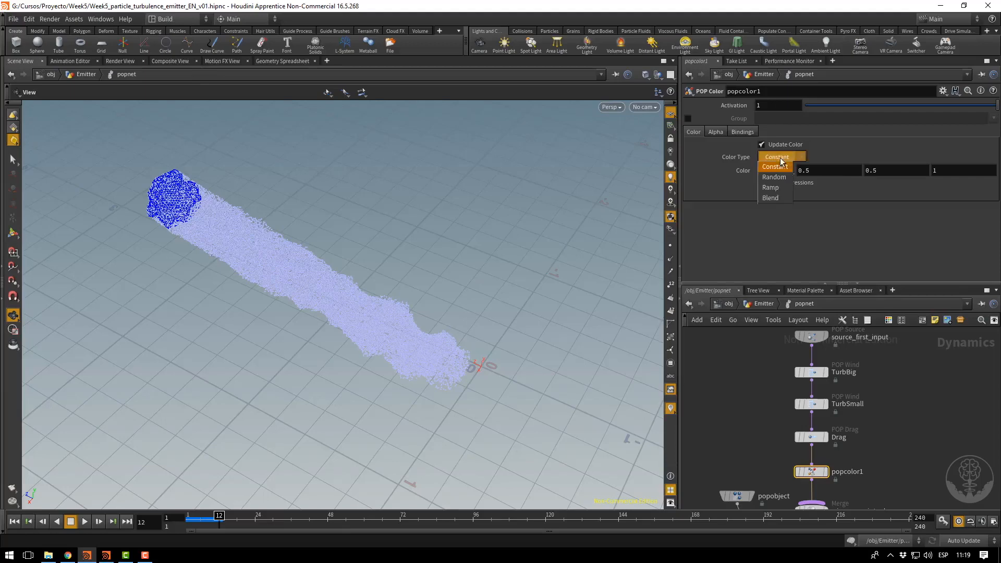
click(771, 189)
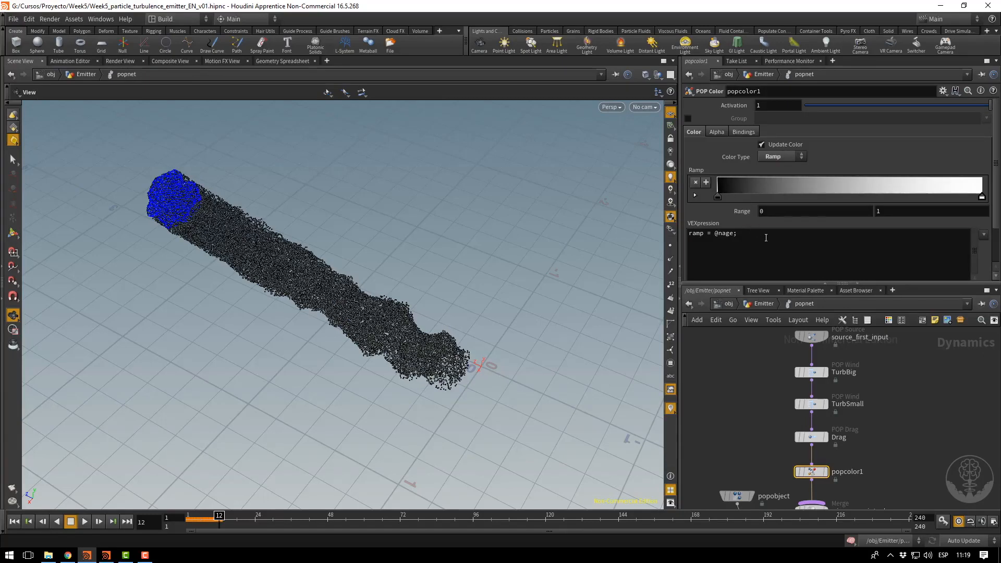
drag(766, 237, 673, 240)
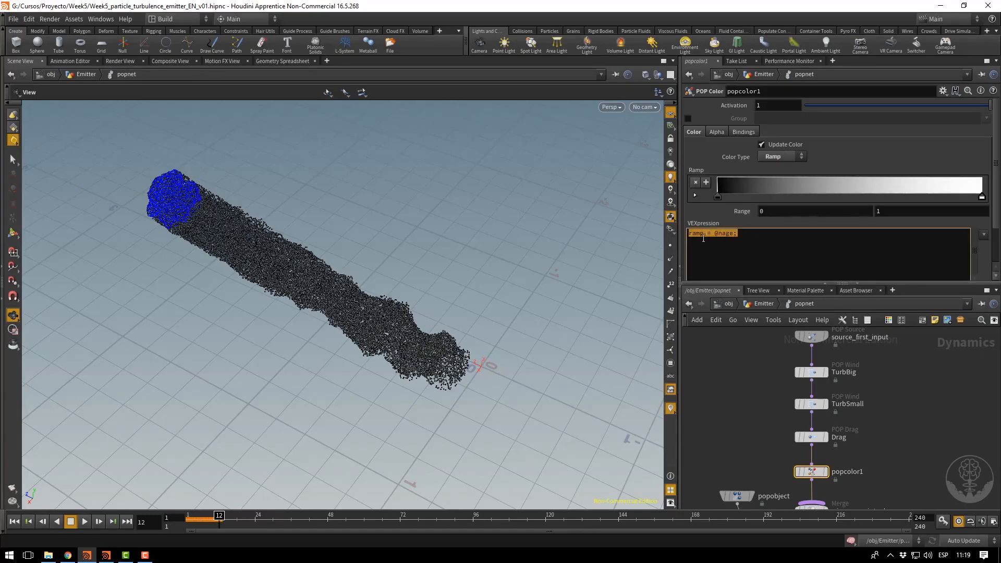
click(776, 240)
middle_drag(903, 367, 897, 388)
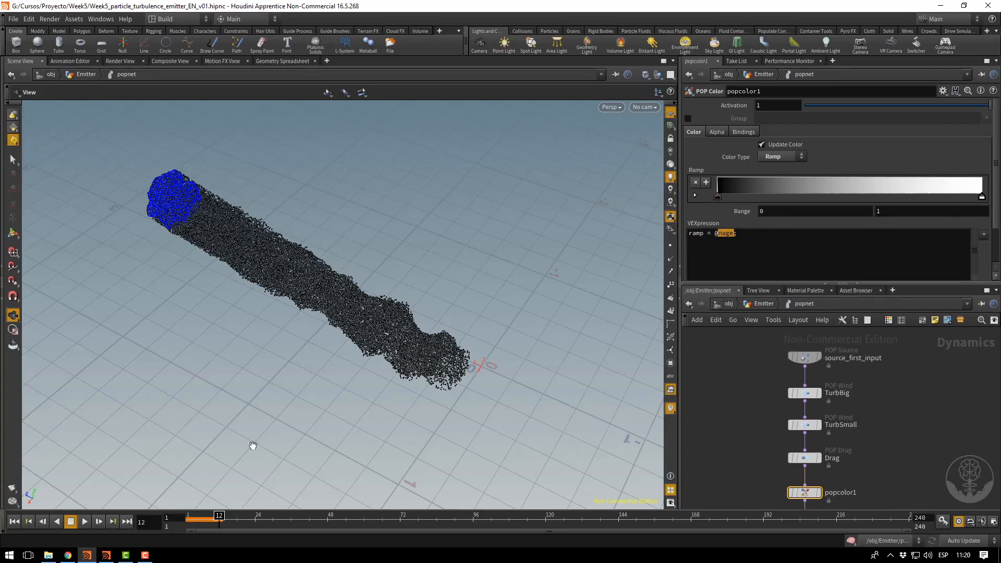
click(83, 521)
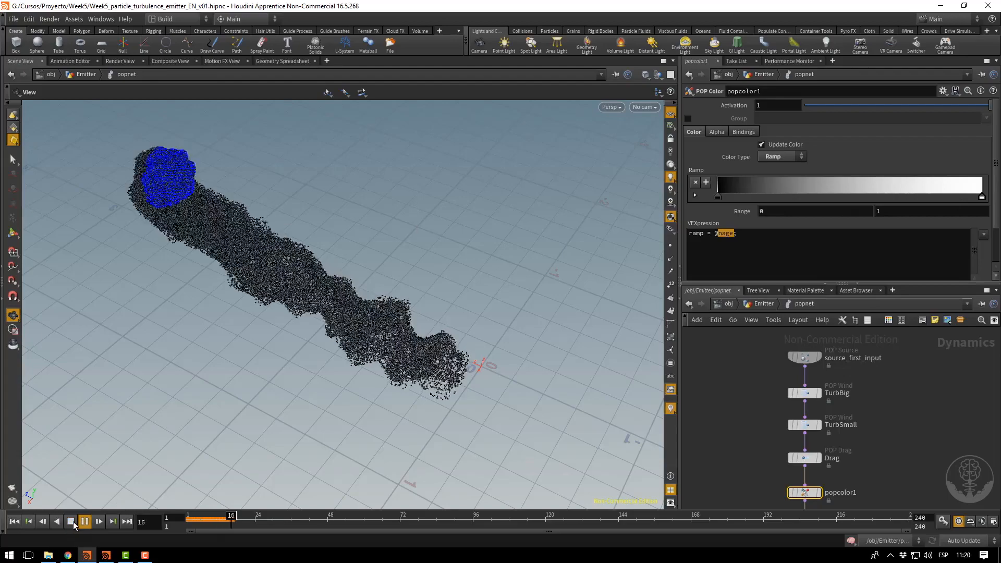
click(72, 522)
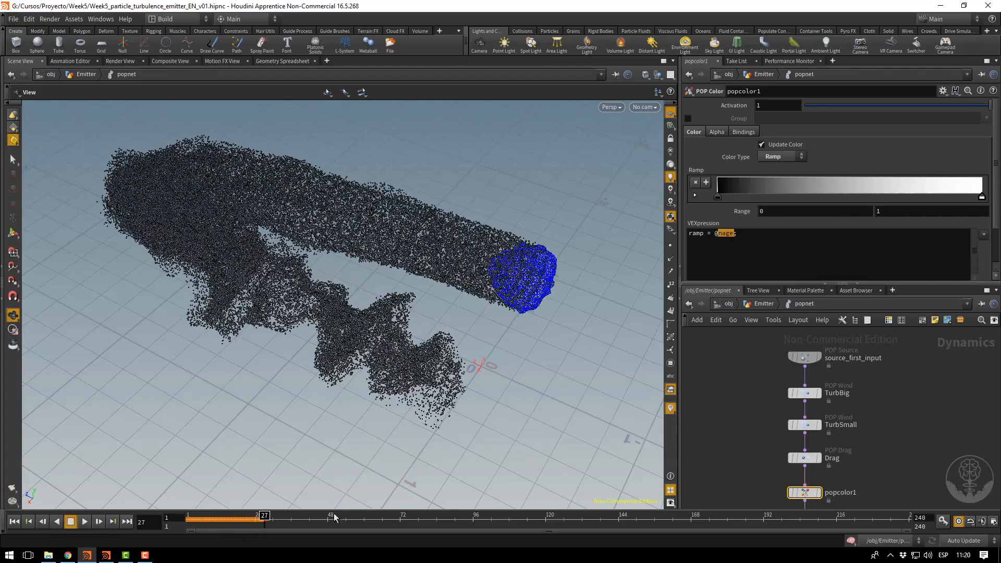
Set the particle source's Life Expectancy to 4 and its Life Variance to 0.25.
click(797, 355)
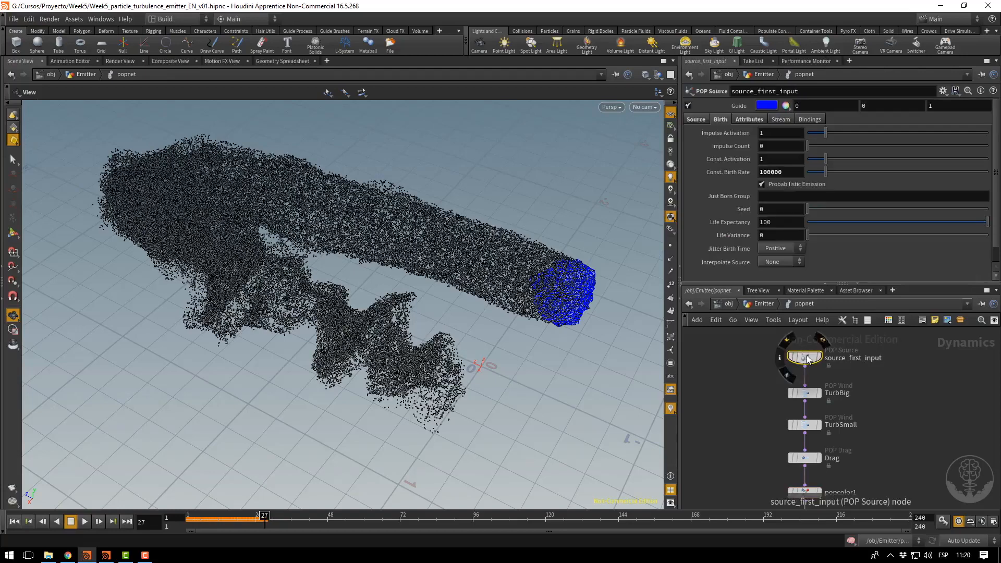
mouse_move(796, 360)
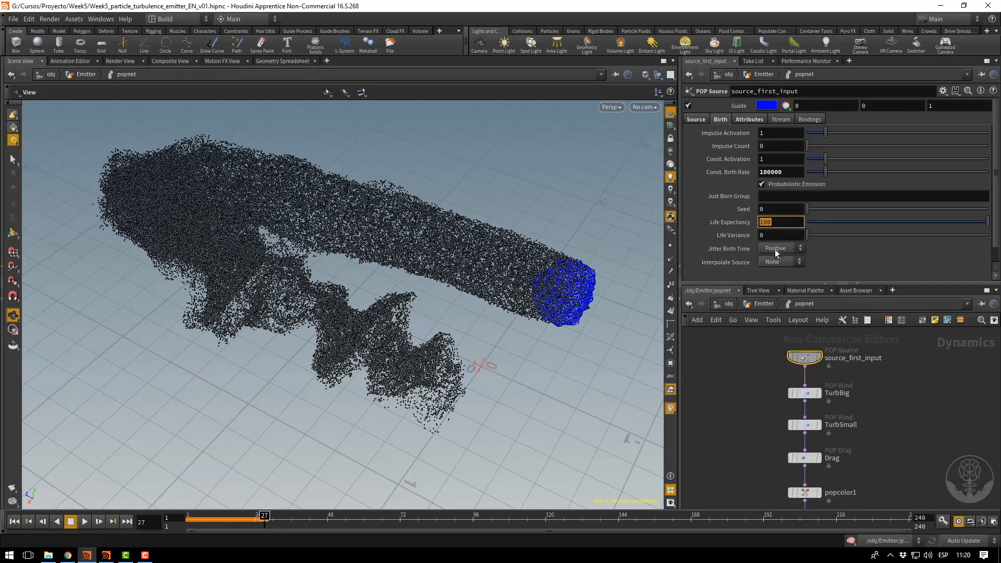
drag(783, 225, 734, 224)
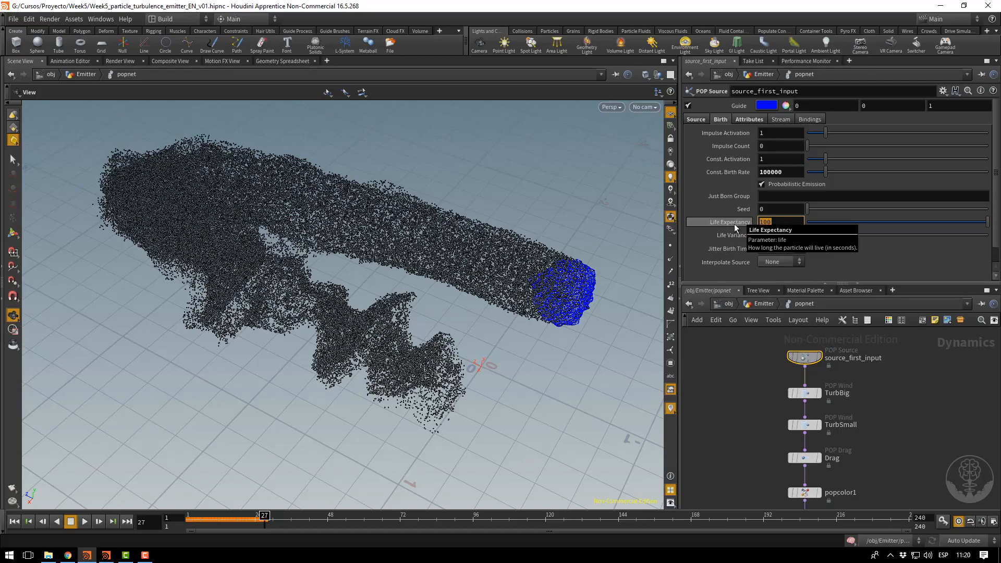
text(4)
key(Return)
drag(755, 236, 718, 237)
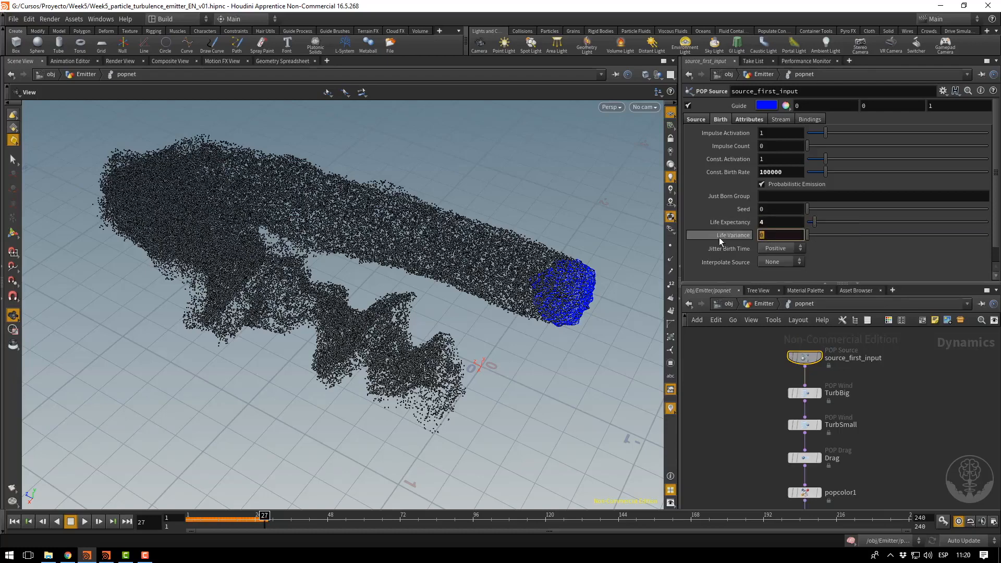
text(0.25)
key(Return)
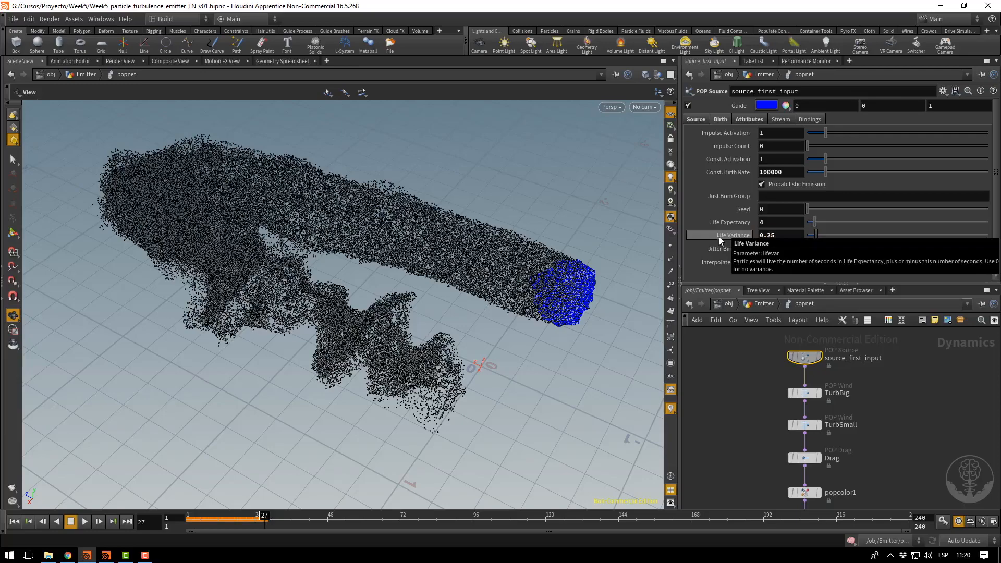
Replay the simulation from the first frame to about frame 45 and frame the whole particle trail to examine its color gradient.
click(15, 521)
click(84, 521)
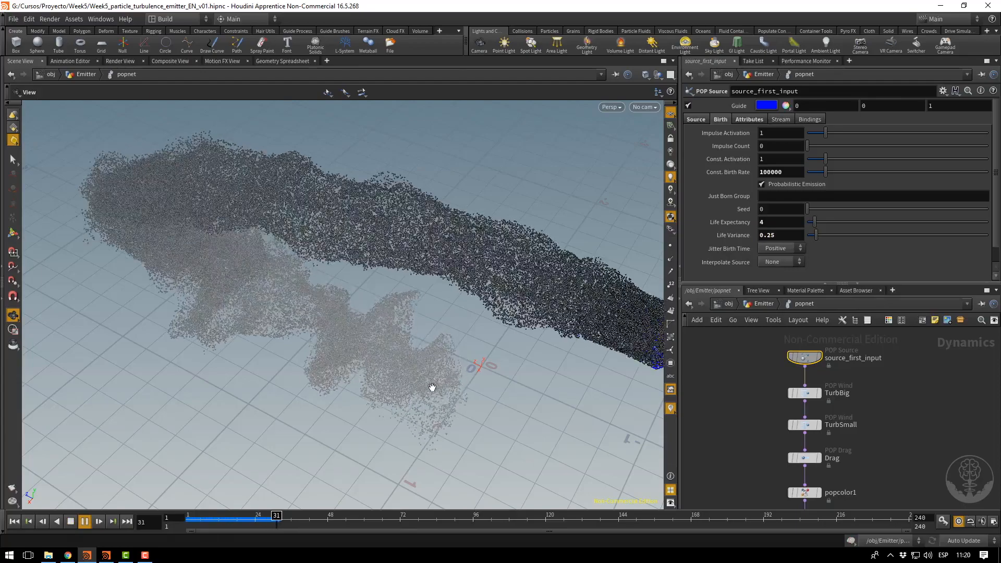
click(69, 522)
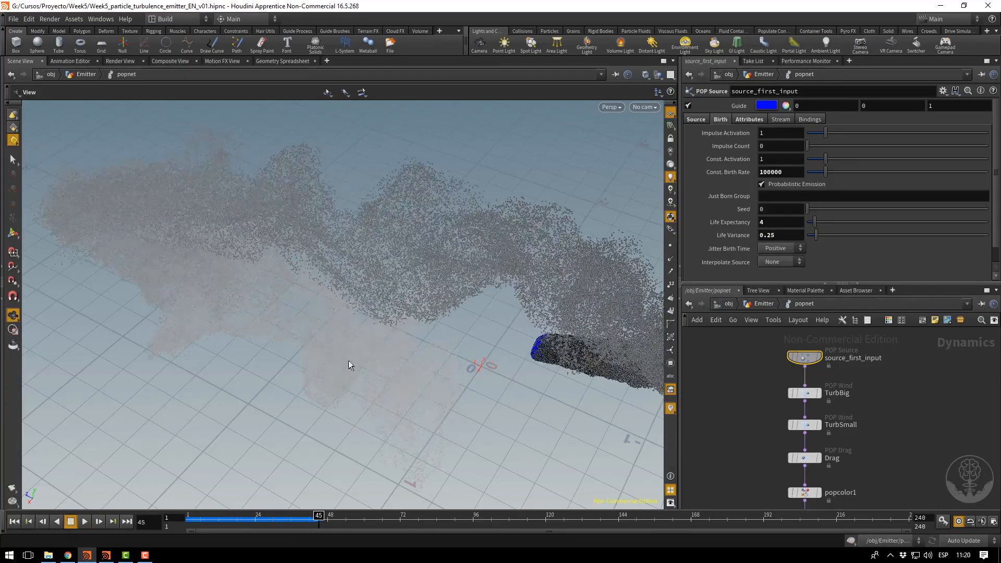
right_drag(558, 324, 452, 305)
drag(451, 306, 183, 350)
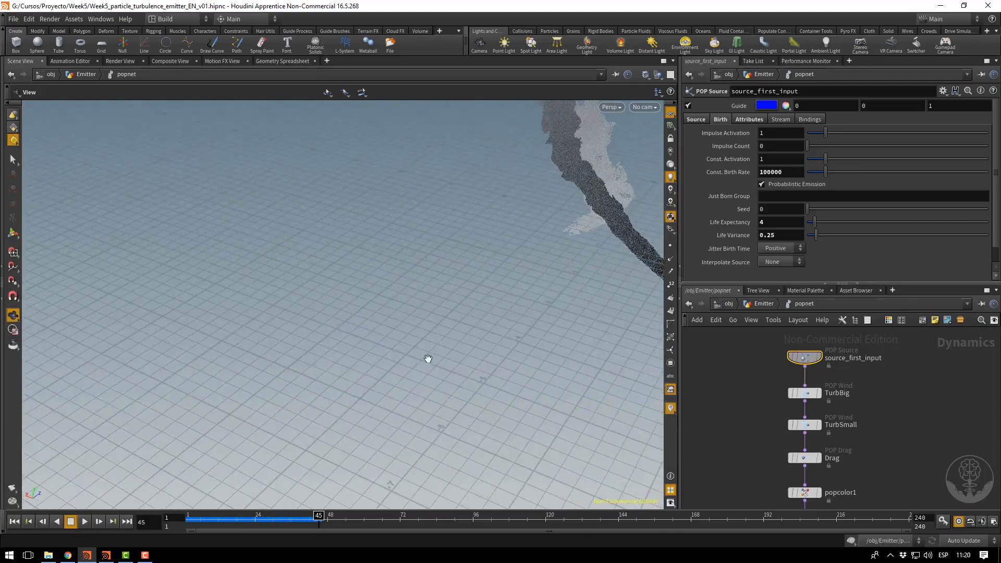
key(f)
drag(408, 377, 365, 358)
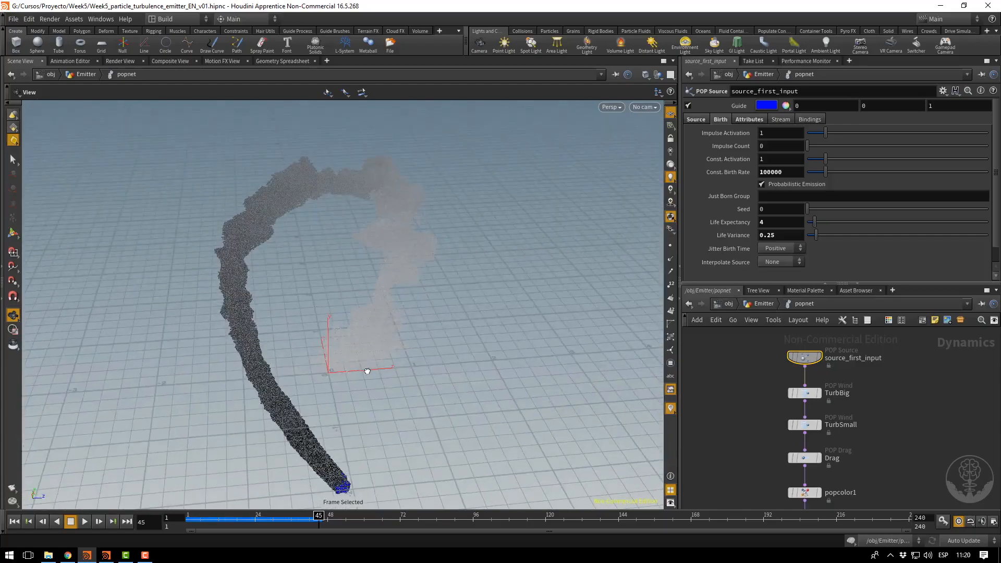
Rename the popcolor1 node as ColorChange.
click(808, 494)
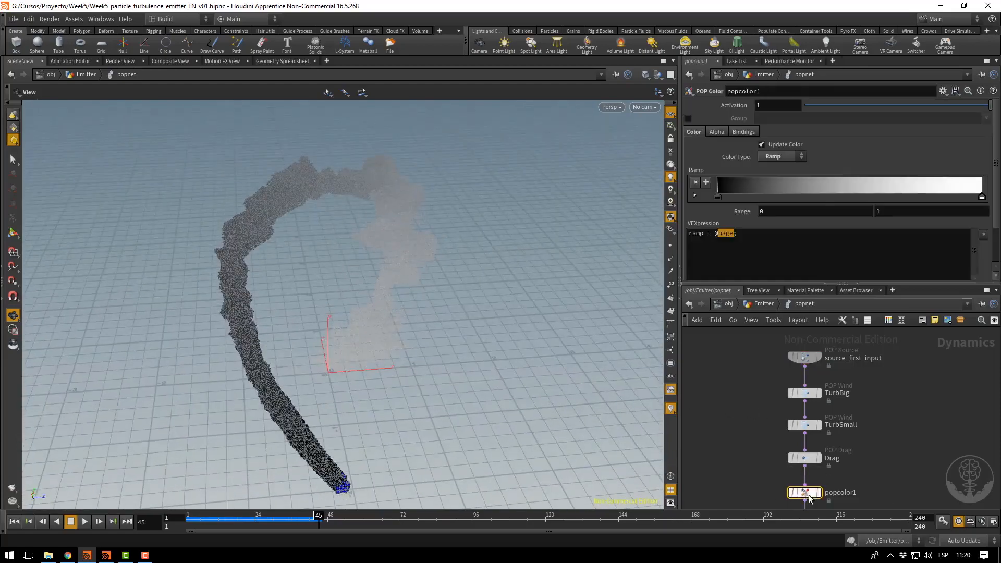
double_click(835, 493)
text(Color)
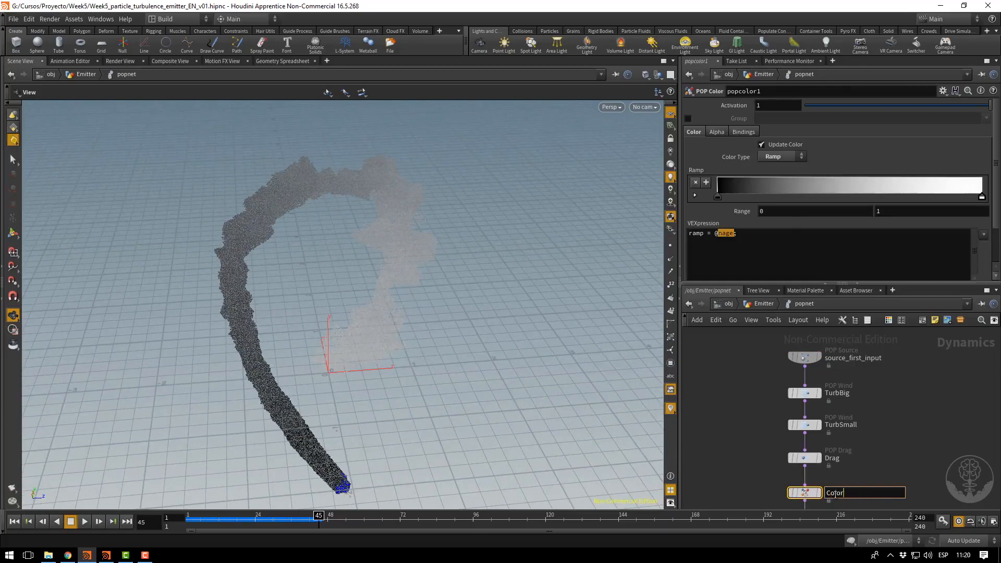
text(Change)
key(Return)
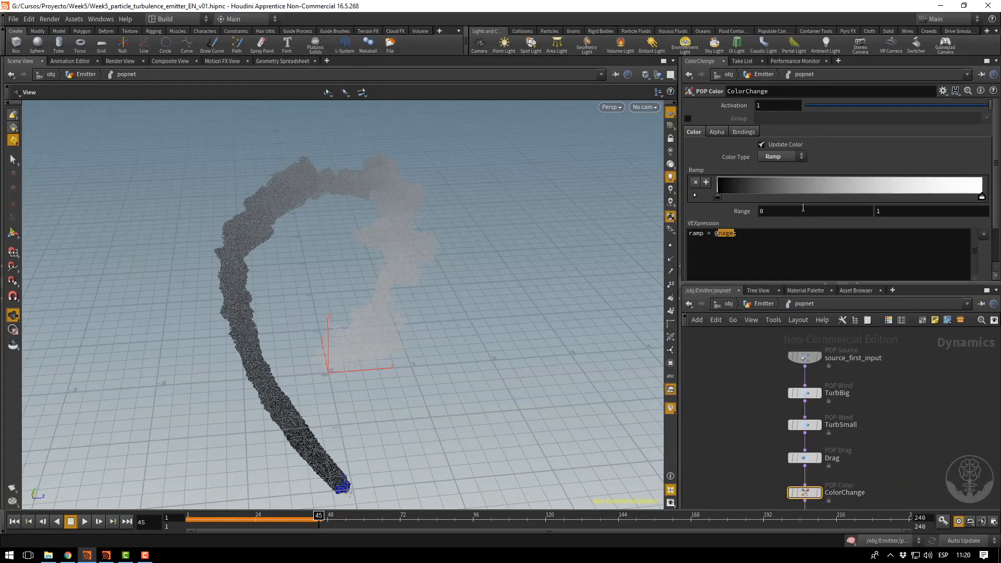
Try the Speed preset for the ColorChange ramp's VEXpression and inspect its length(@v) code.
click(983, 236)
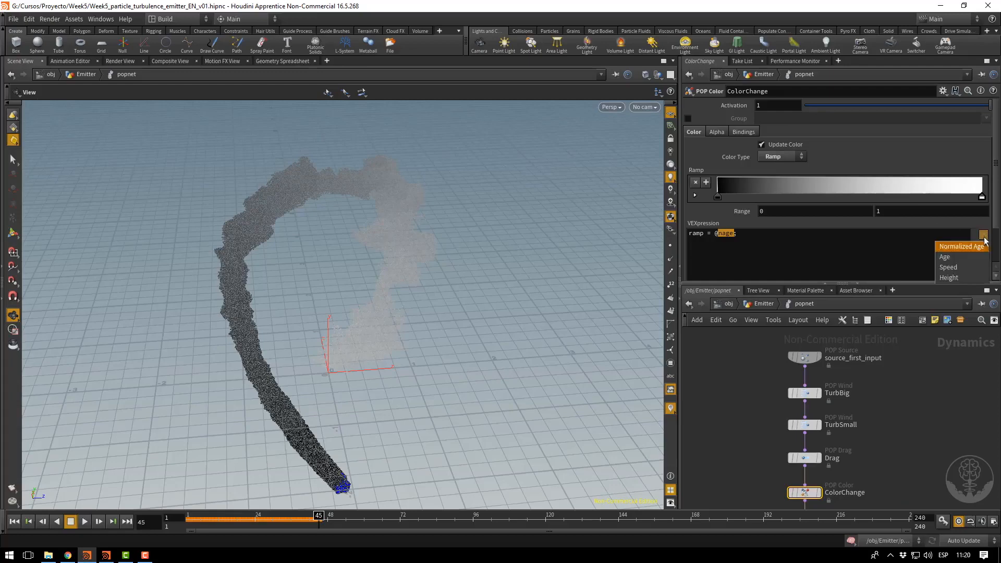
click(954, 267)
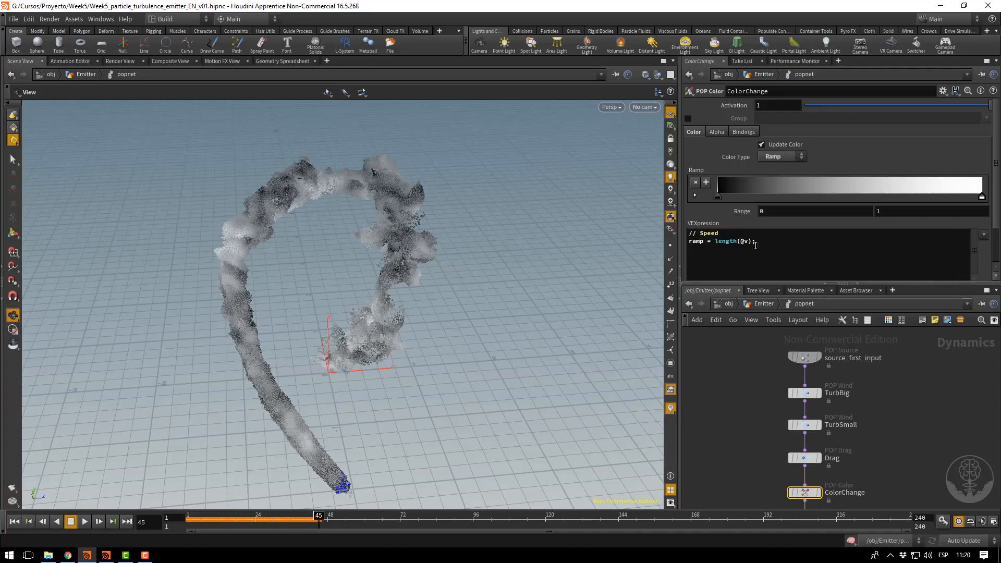
drag(765, 243, 714, 243)
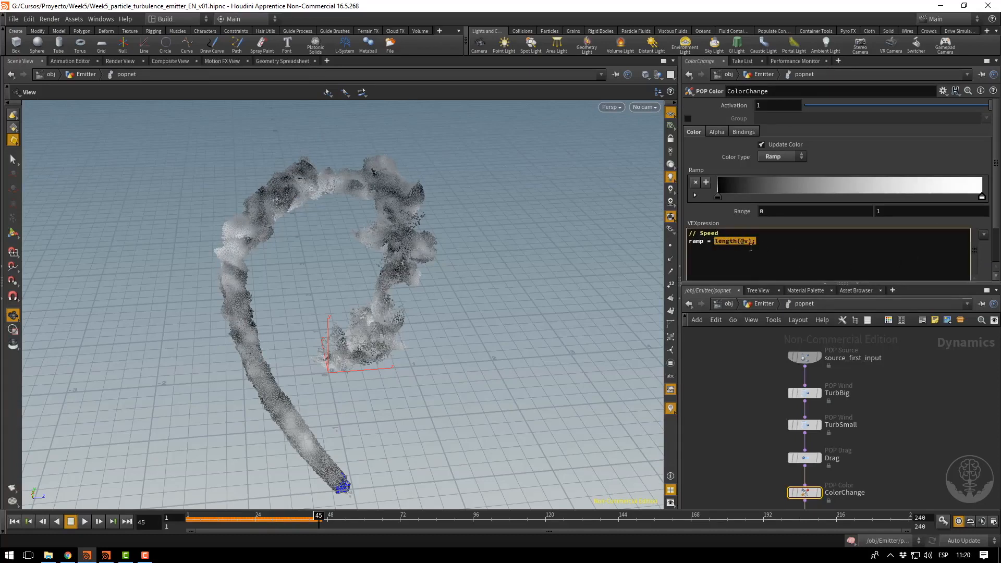
click(796, 240)
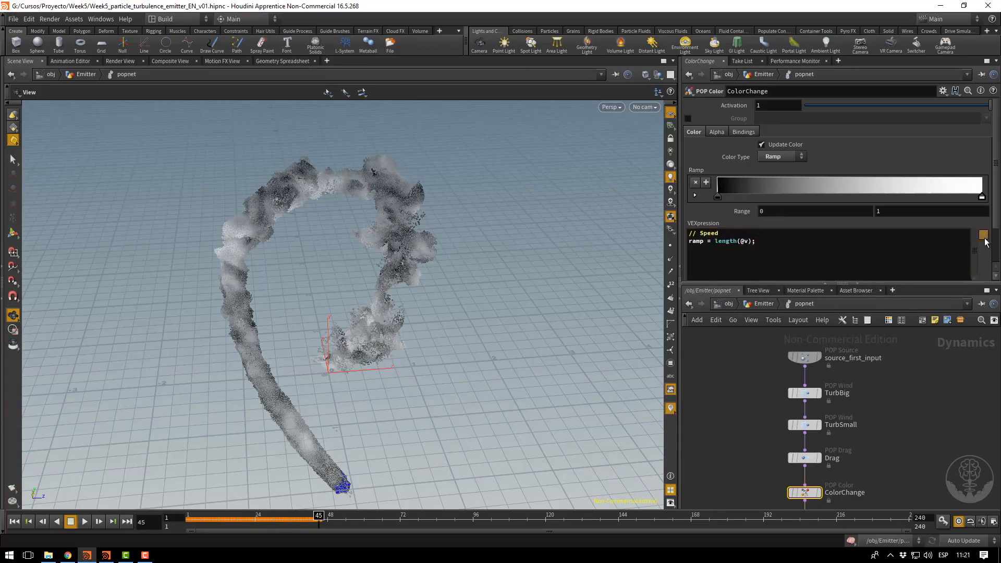
Try the Height, Age and Normalized Age presets for the ramp's VEXpression to compare how each colors the trail.
click(982, 235)
click(967, 278)
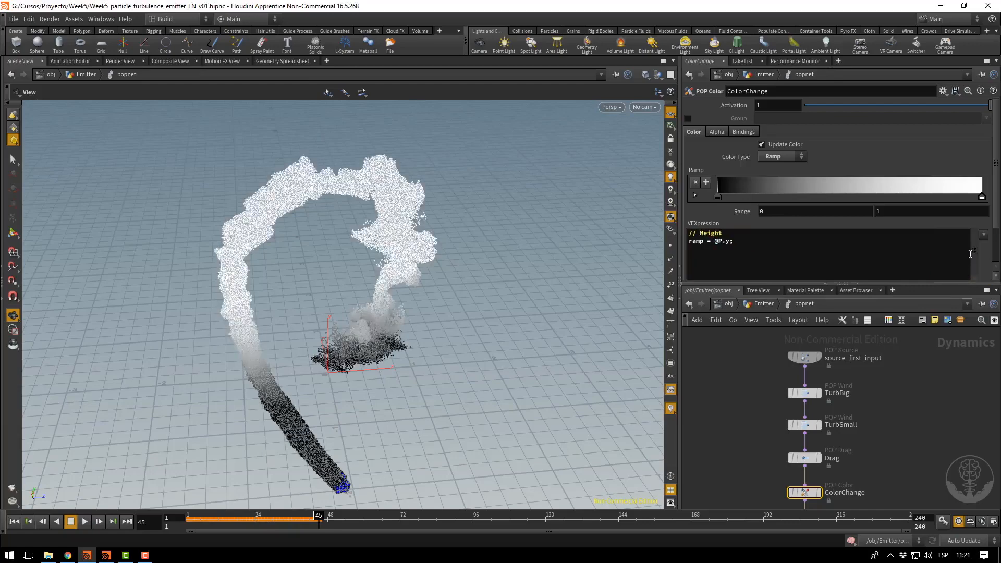
click(983, 235)
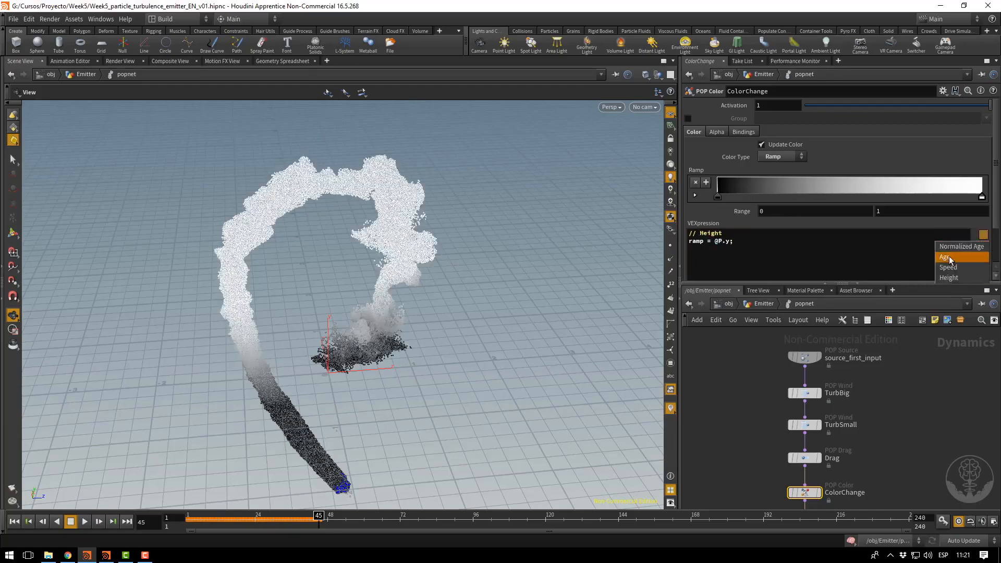
click(958, 249)
click(983, 235)
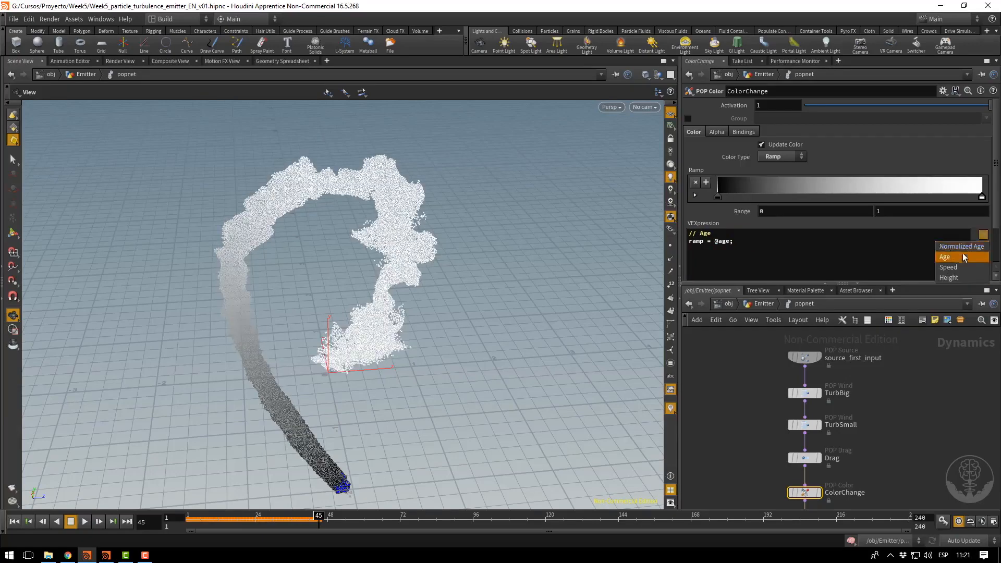
click(962, 247)
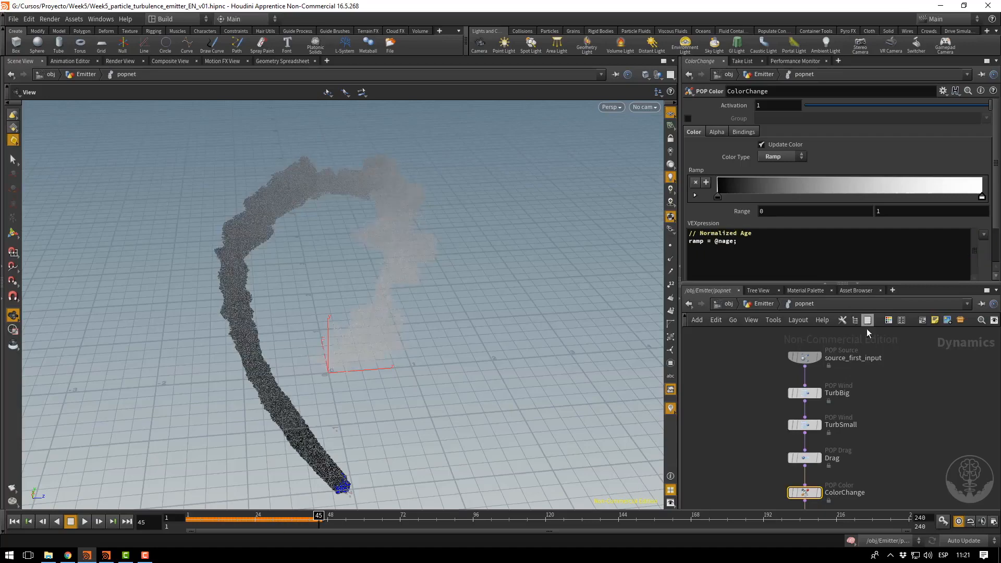
click(983, 235)
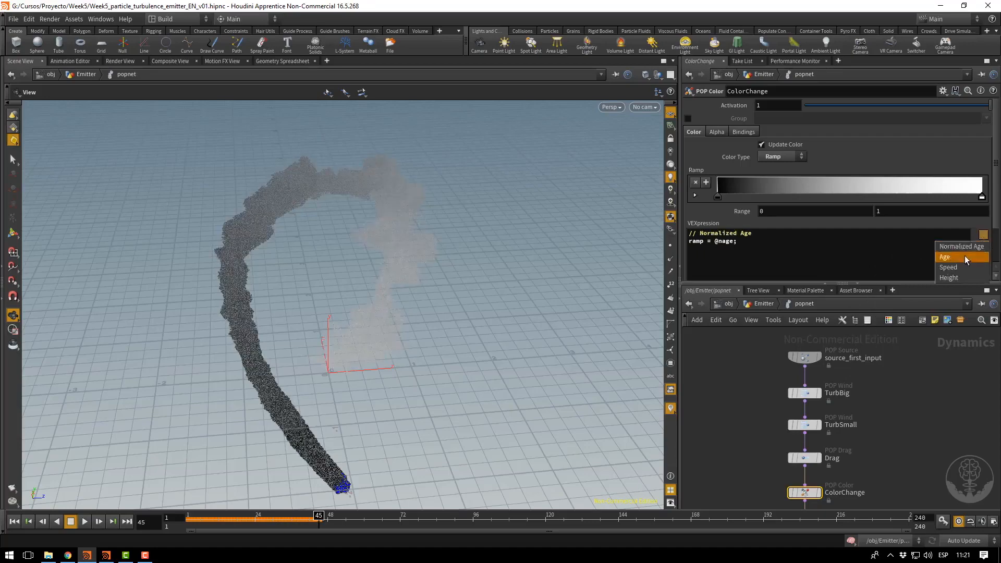
click(965, 257)
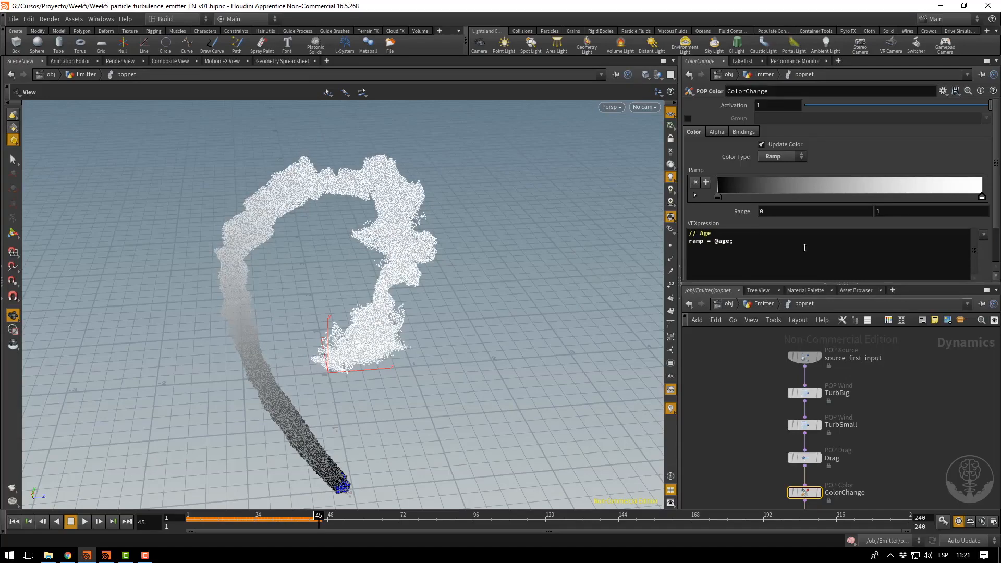
click(983, 235)
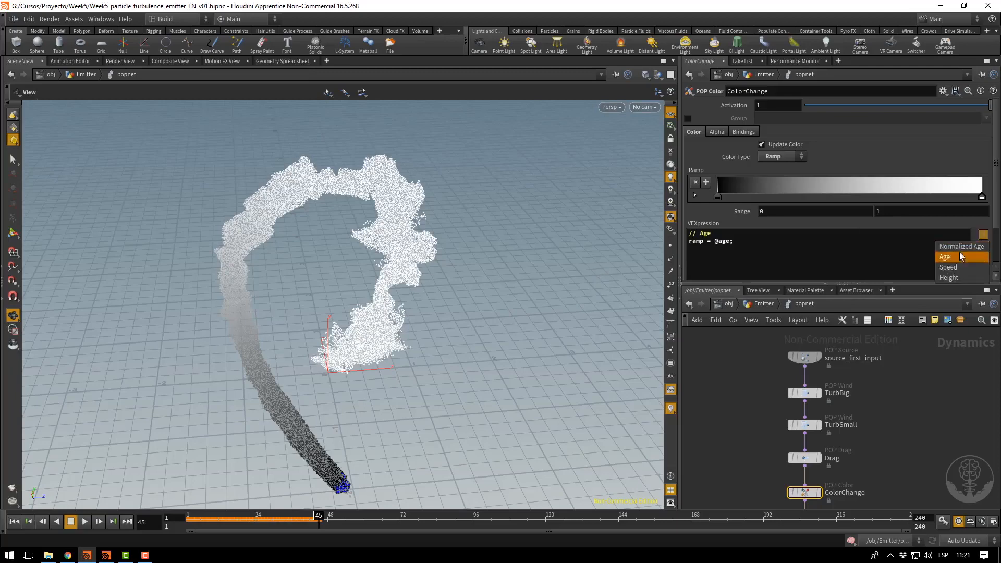
click(959, 247)
Apply the Speed preset to the ramp's VEXpression and color the ramp's first point bright green (0, 0.9, 0).
click(981, 237)
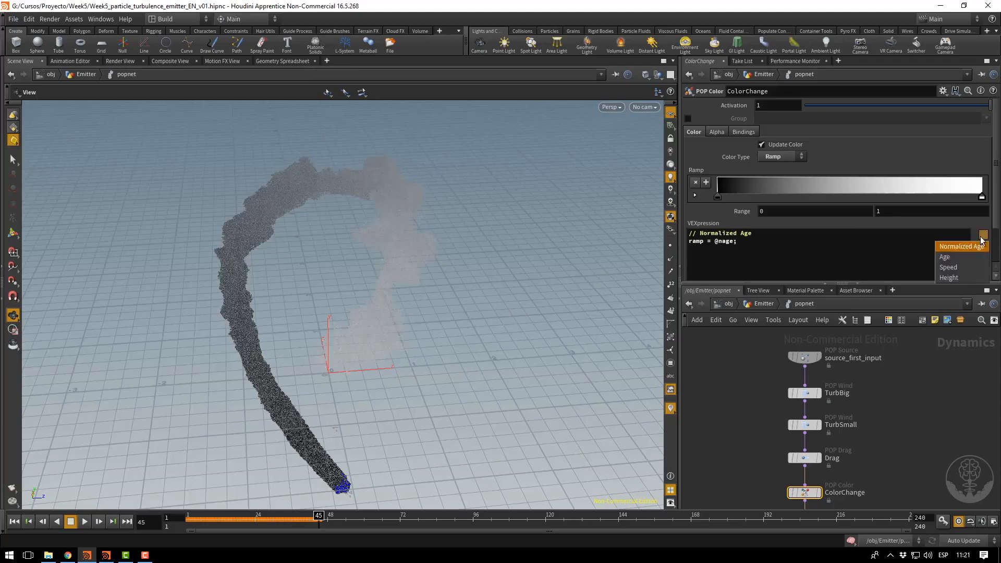
click(962, 268)
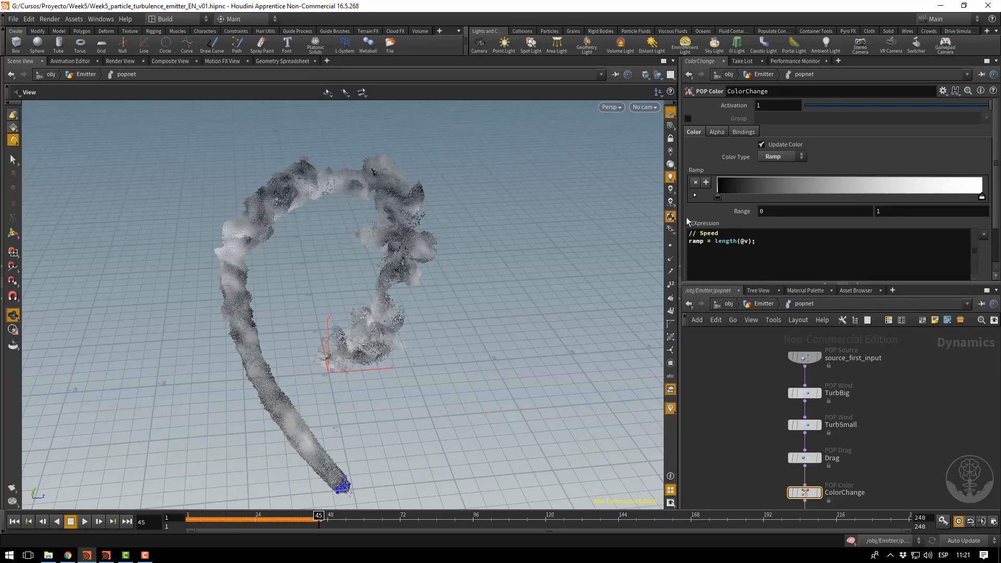
double_click(718, 197)
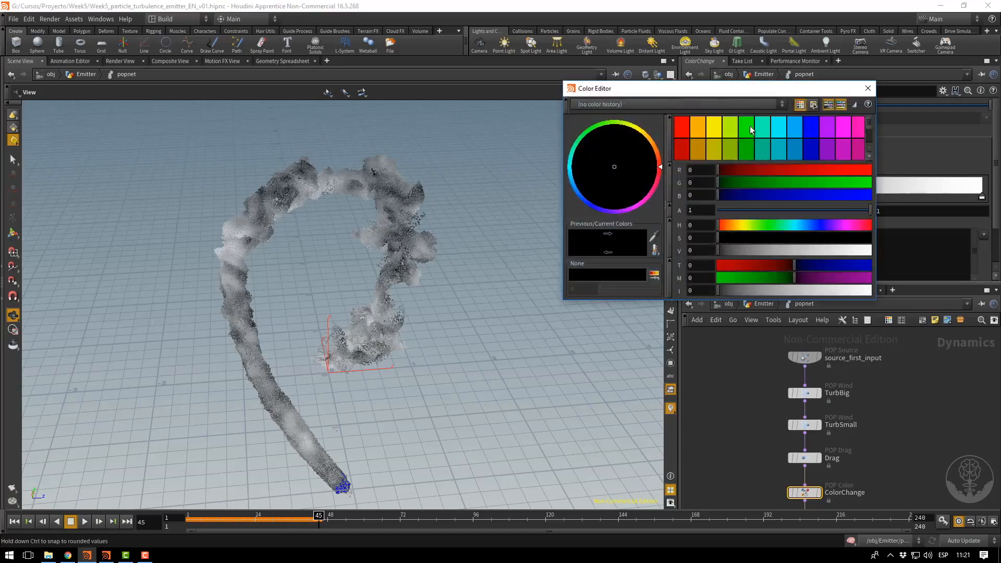
click(808, 135)
click(748, 136)
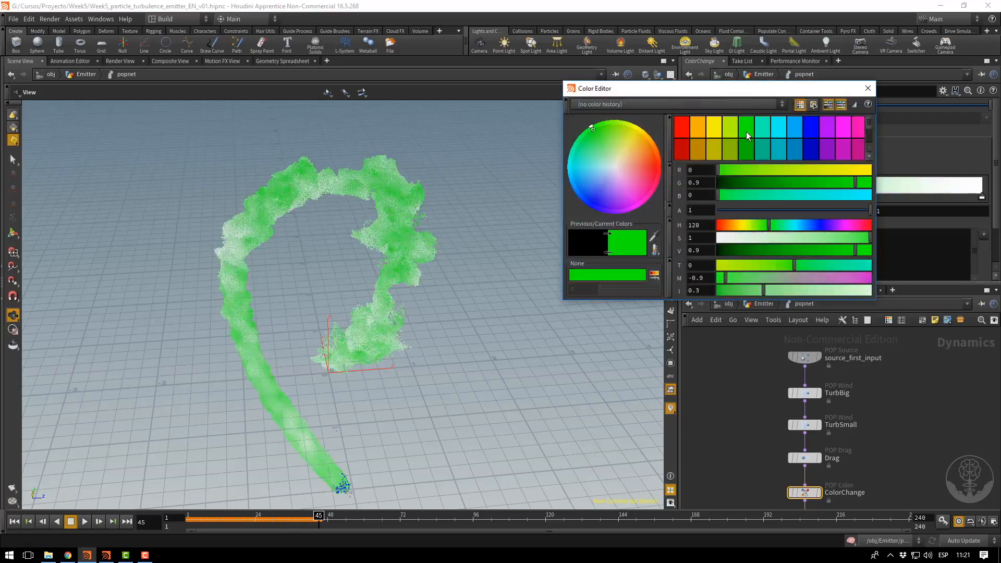
click(734, 133)
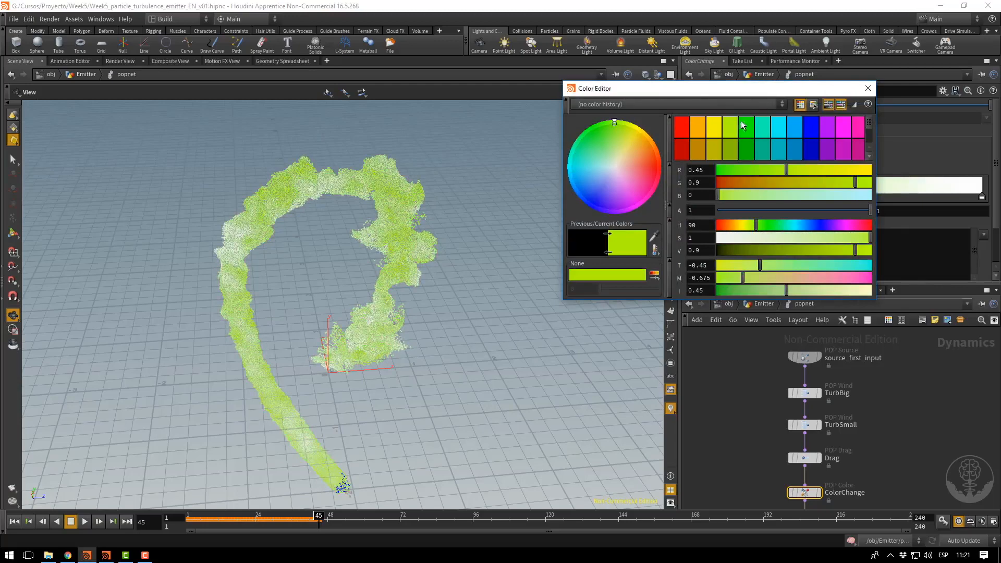
click(743, 126)
click(867, 88)
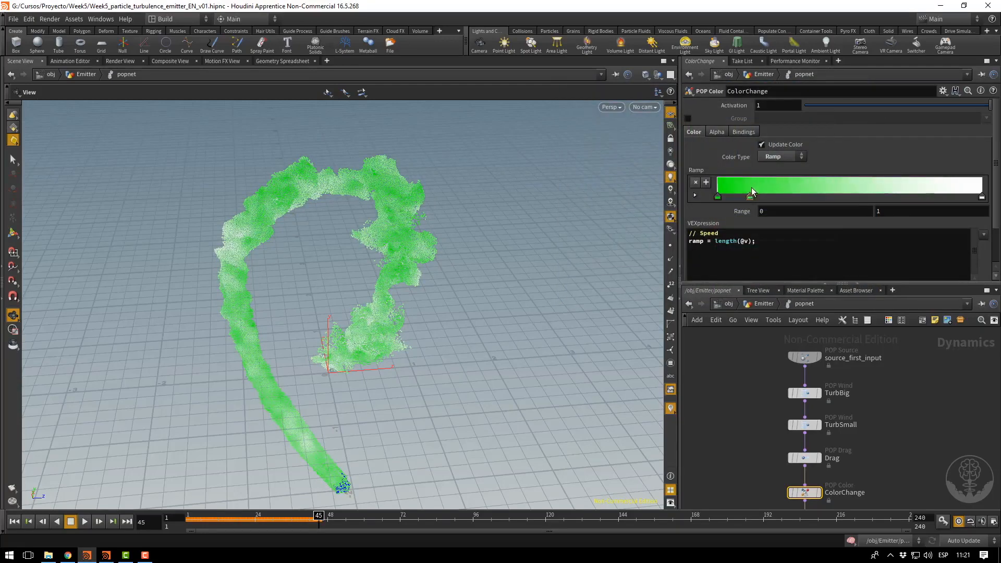
Add a blue point (0, 0.45, 0.9) near the ramp's start and a magenta point (0.9, 0, 0.9) about a third along.
double_click(752, 200)
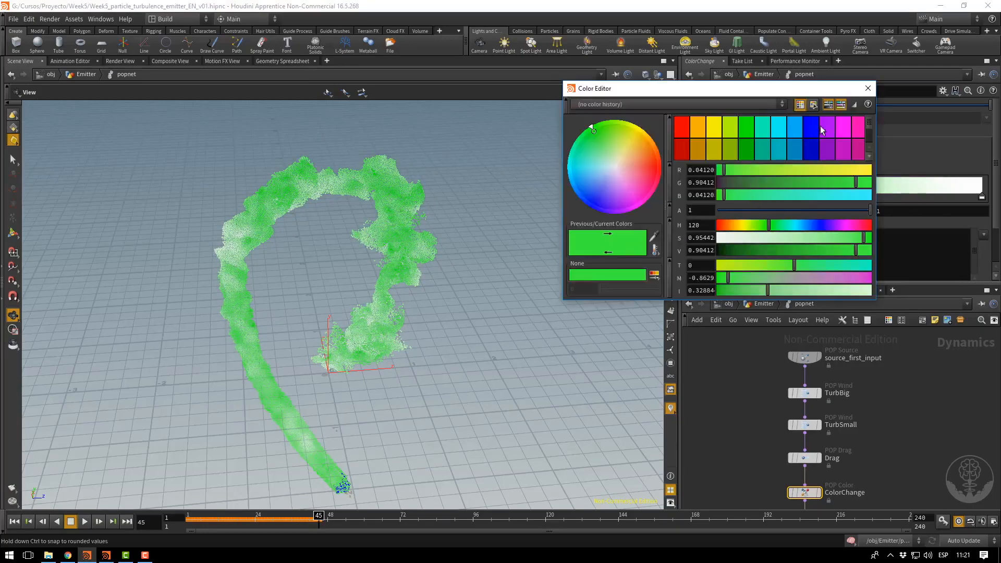
click(794, 132)
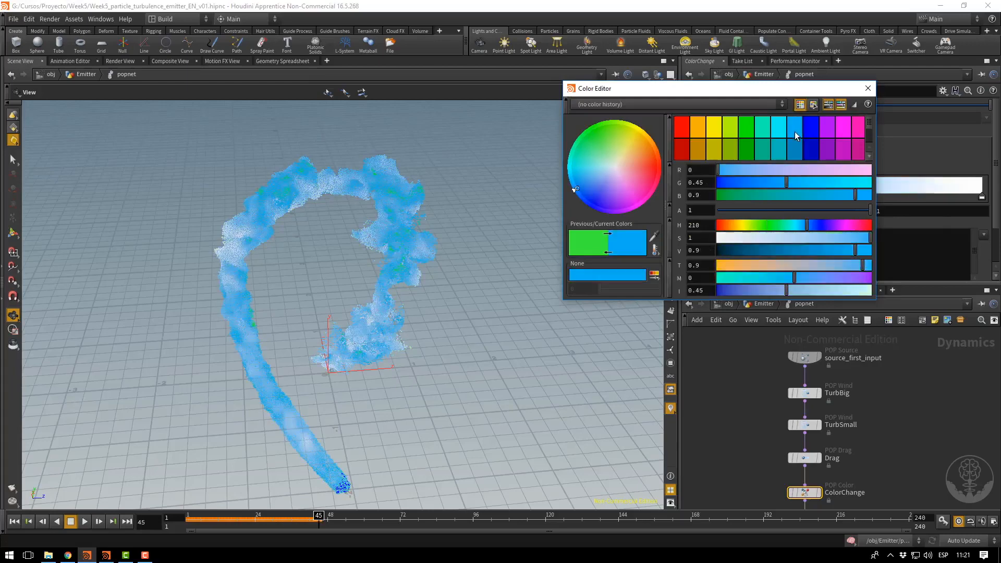
click(868, 88)
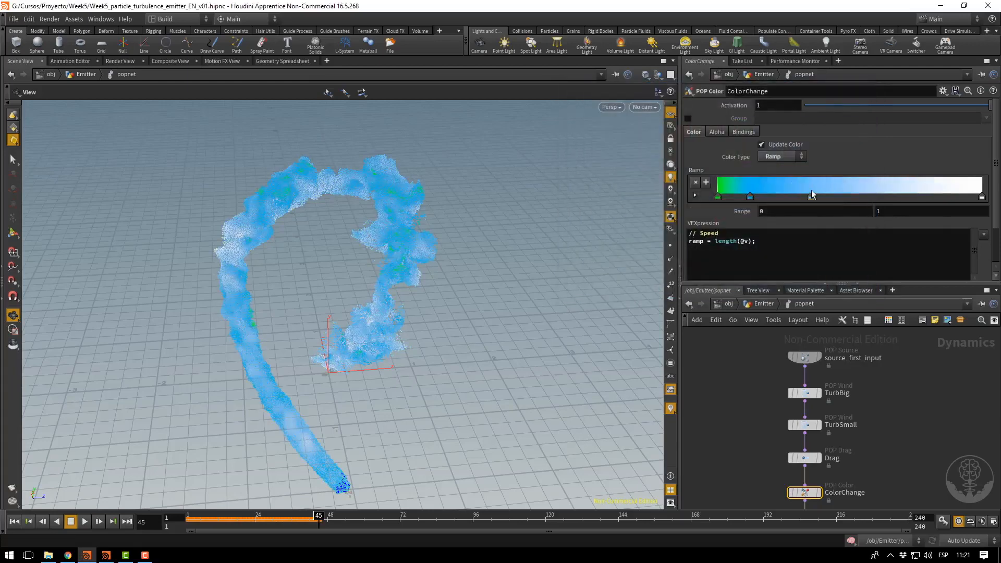
double_click(811, 197)
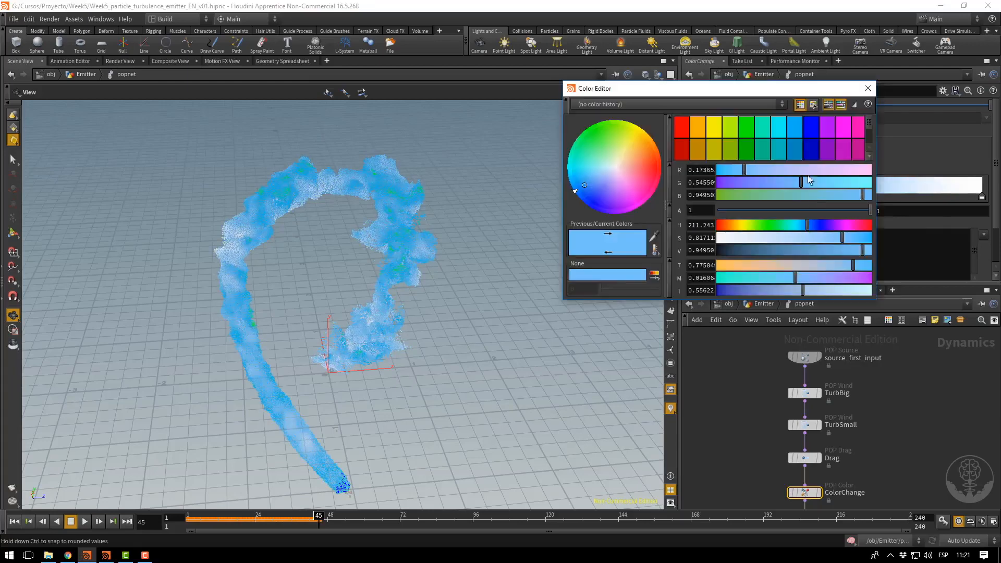
click(842, 129)
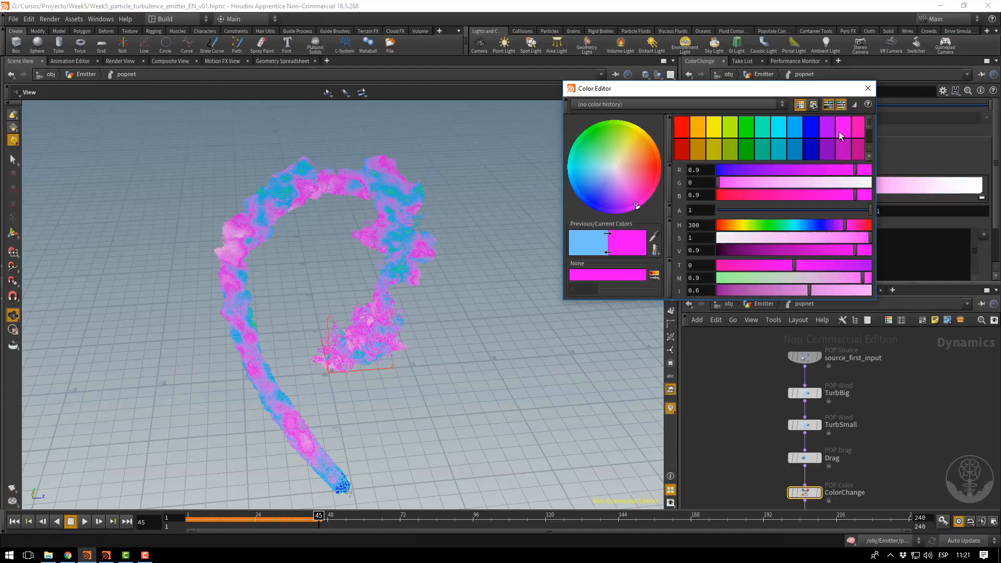
click(868, 88)
Add a ramp point about two thirds along and color it olive green (0.25, 0.5, 0).
double_click(896, 188)
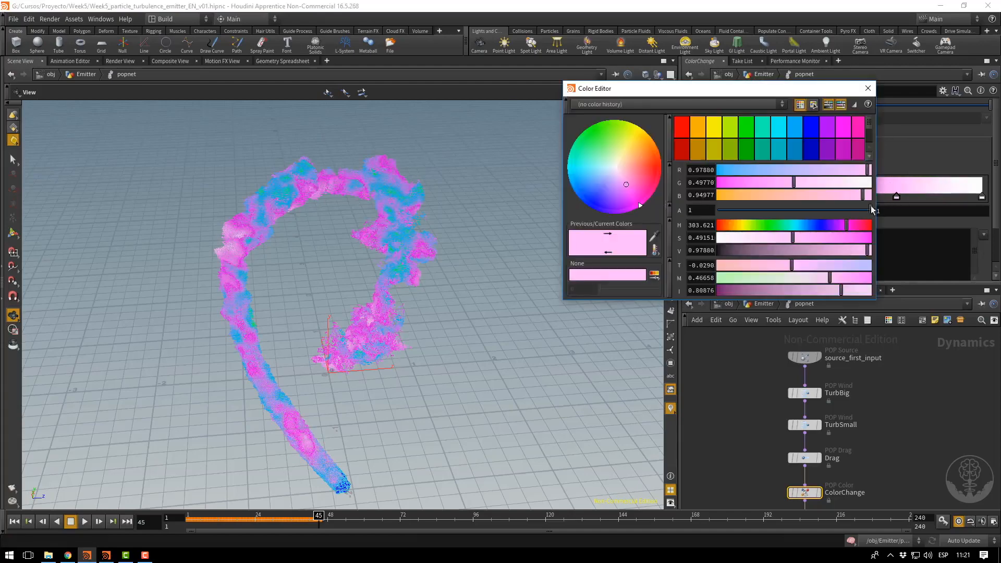
click(796, 125)
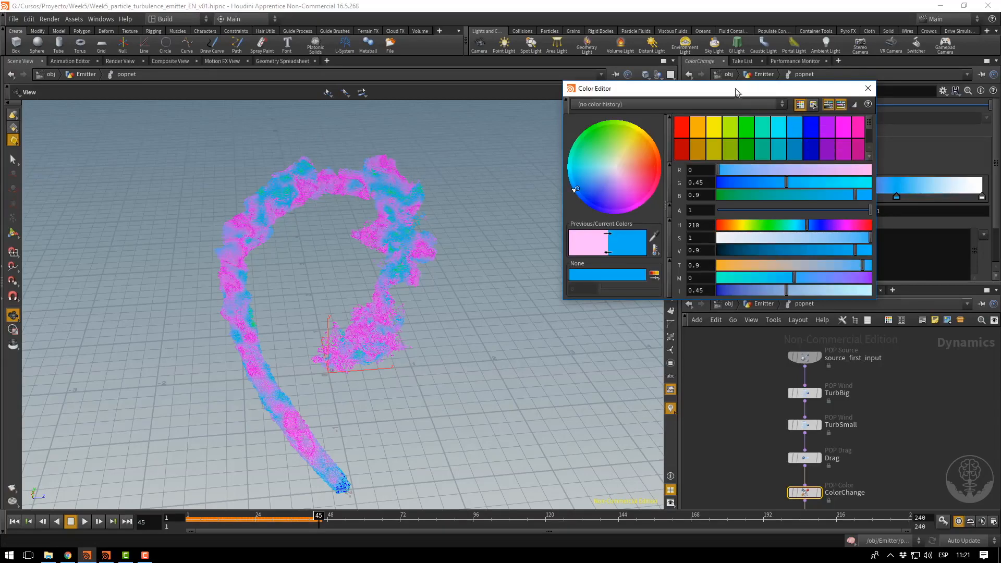
drag(740, 89, 543, 95)
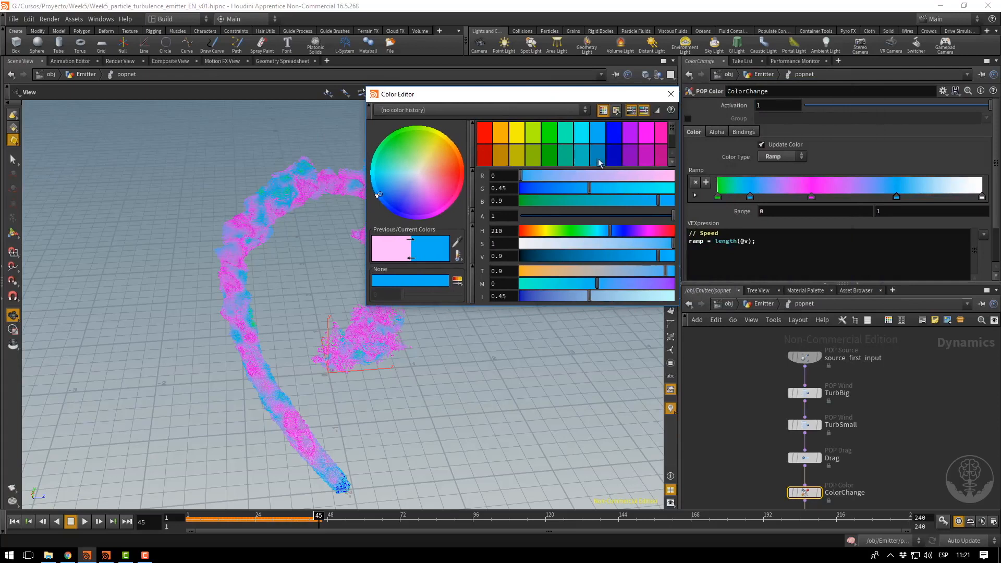
click(548, 155)
click(532, 156)
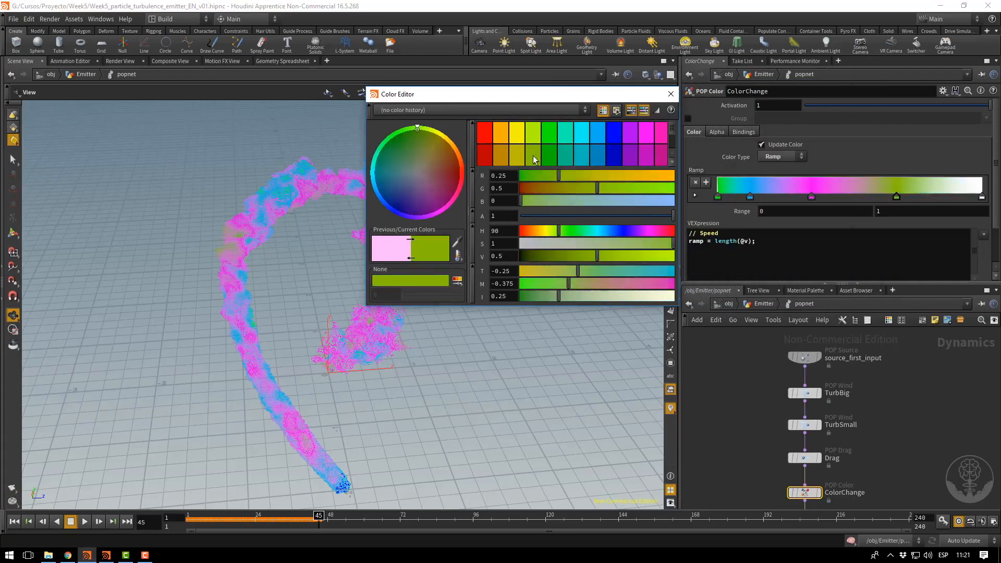
click(669, 93)
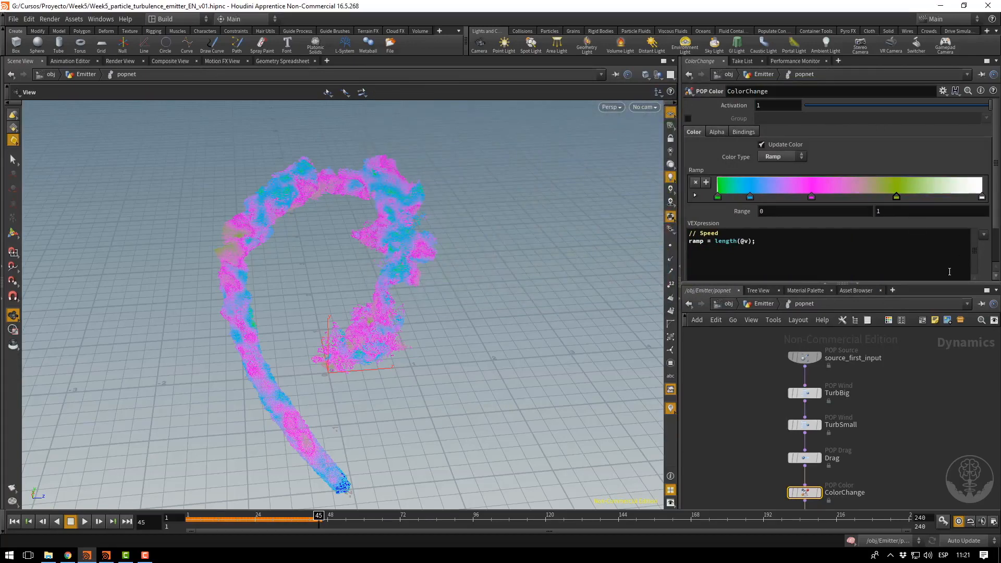
Replay the simulation from the first frame to about frame 79 to check the speed colors on the particles.
click(84, 521)
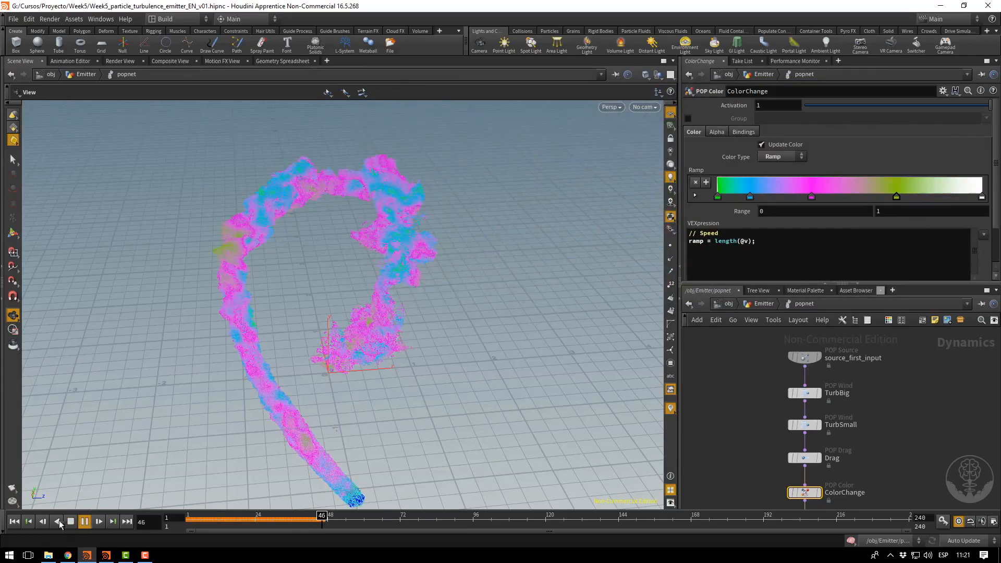
click(14, 524)
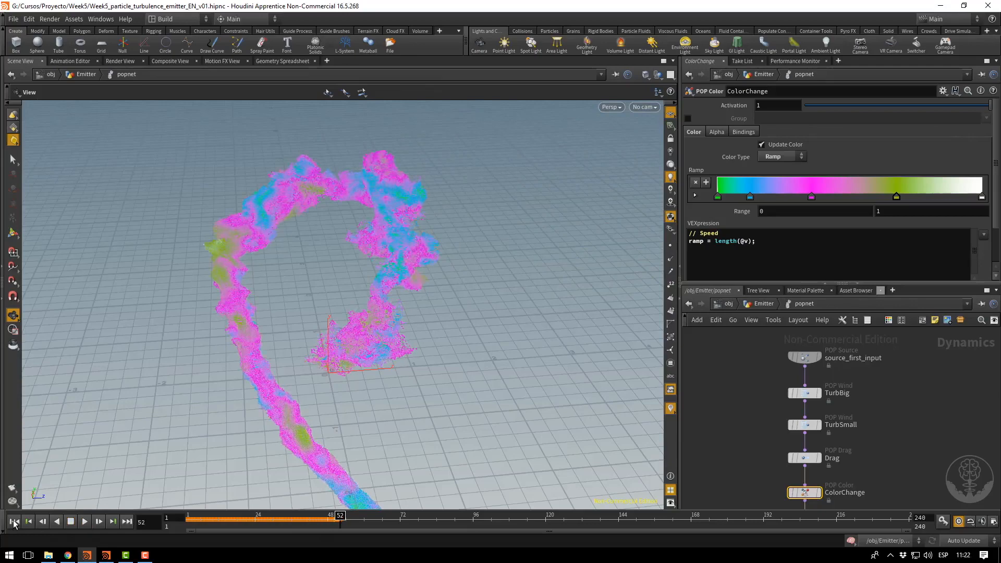
click(15, 521)
click(85, 521)
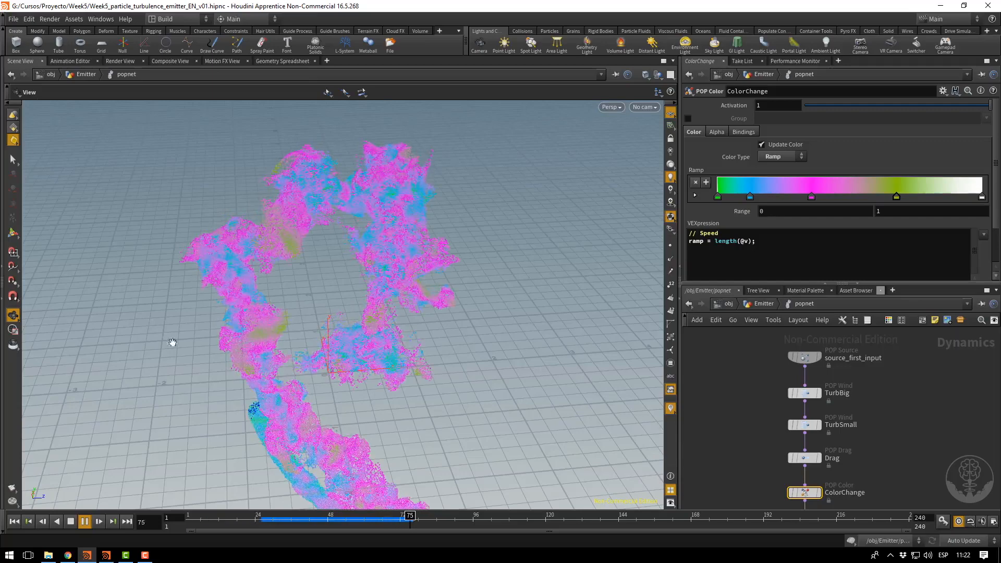
click(71, 521)
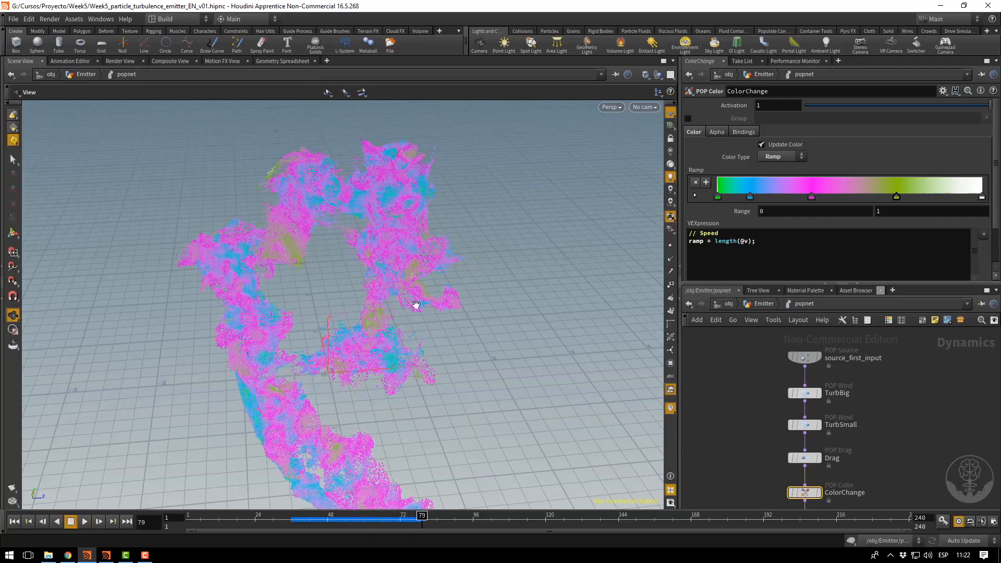
Frame a close-up of the emitter with its fresh trail and create a new camera from this view.
drag(329, 296, 409, 303)
right_drag(409, 303, 681, 366)
drag(566, 341, 408, 350)
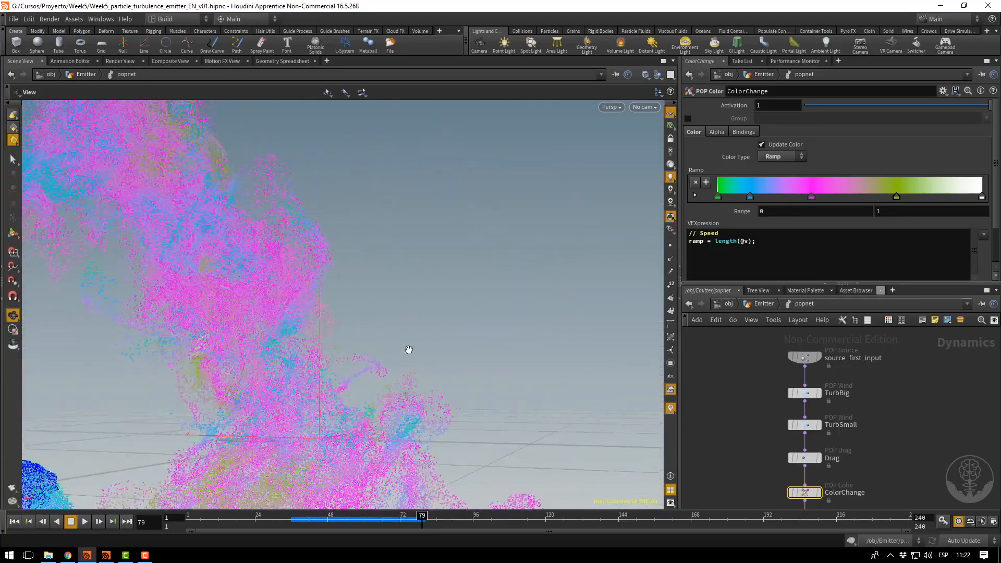
middle_drag(409, 350, 548, 280)
drag(548, 280, 386, 344)
middle_drag(385, 344, 418, 374)
right_drag(417, 374, 543, 374)
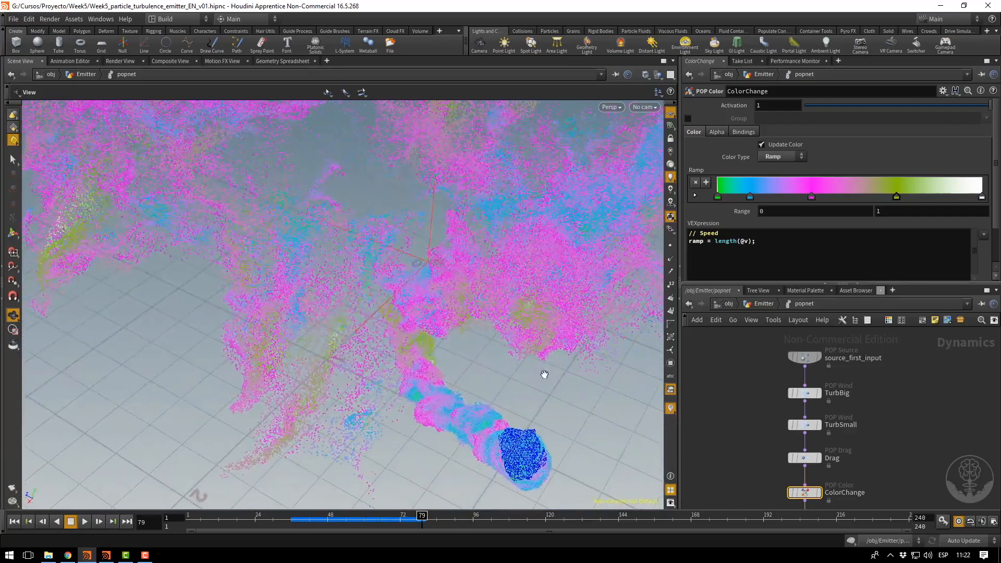
middle_drag(552, 382, 580, 443)
drag(484, 378, 516, 390)
middle_drag(511, 406, 502, 429)
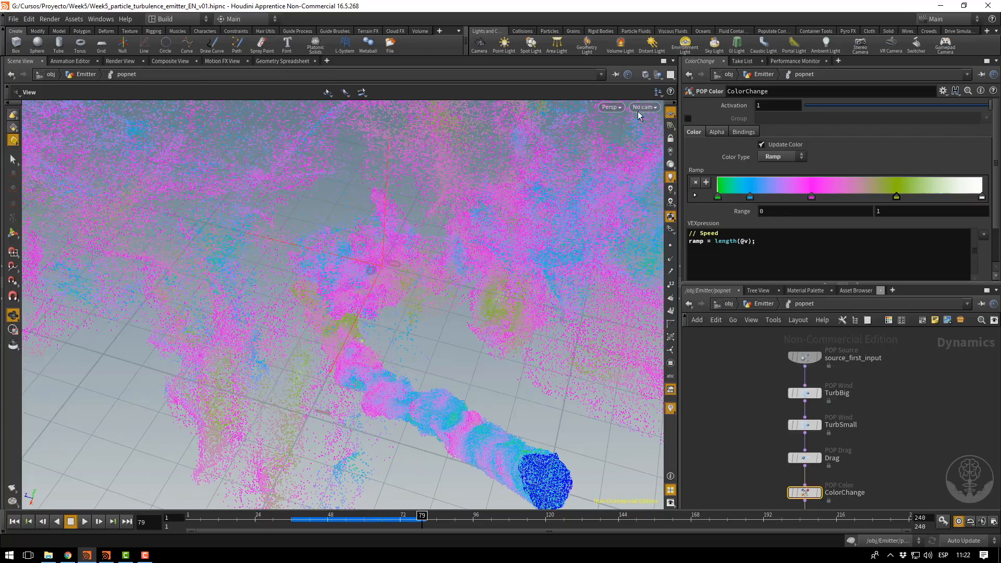
click(641, 108)
click(656, 145)
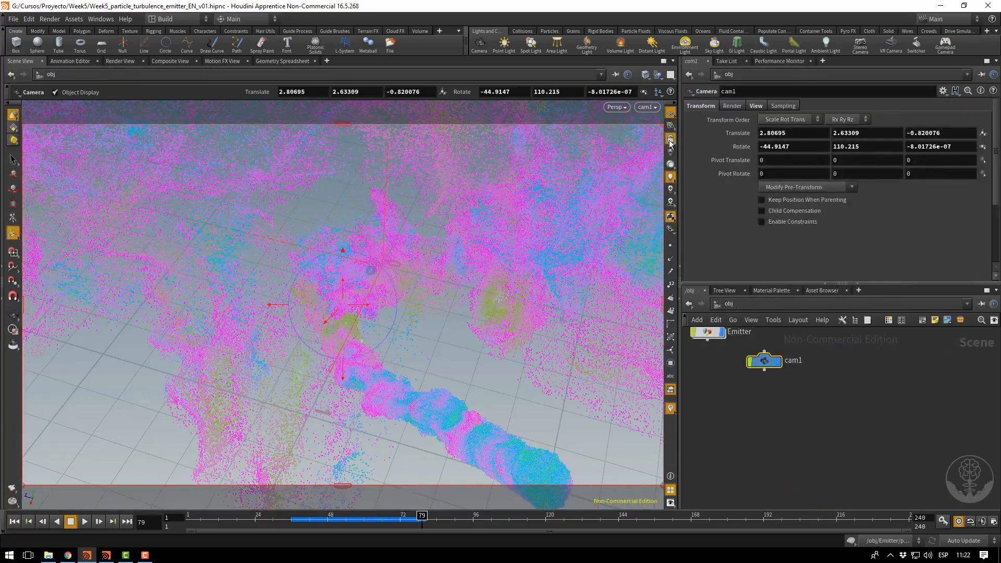
Lock the camera to the view and fine-tune its framing of the particle trail.
click(671, 139)
middle_drag(565, 248, 571, 272)
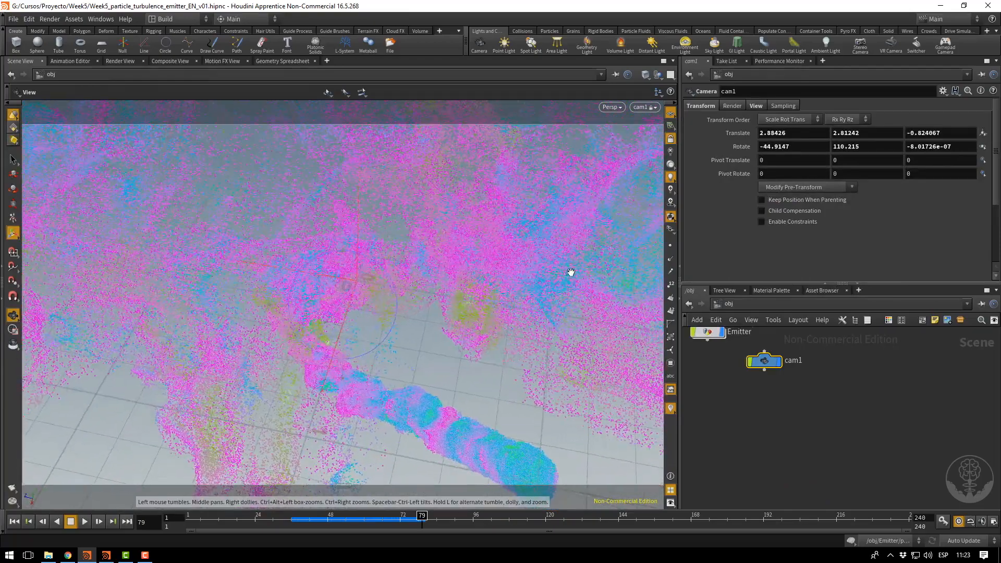
mouse_move(571, 272)
mouse_down()
mouse_move(570, 252)
mouse_move(583, 259)
mouse_up()
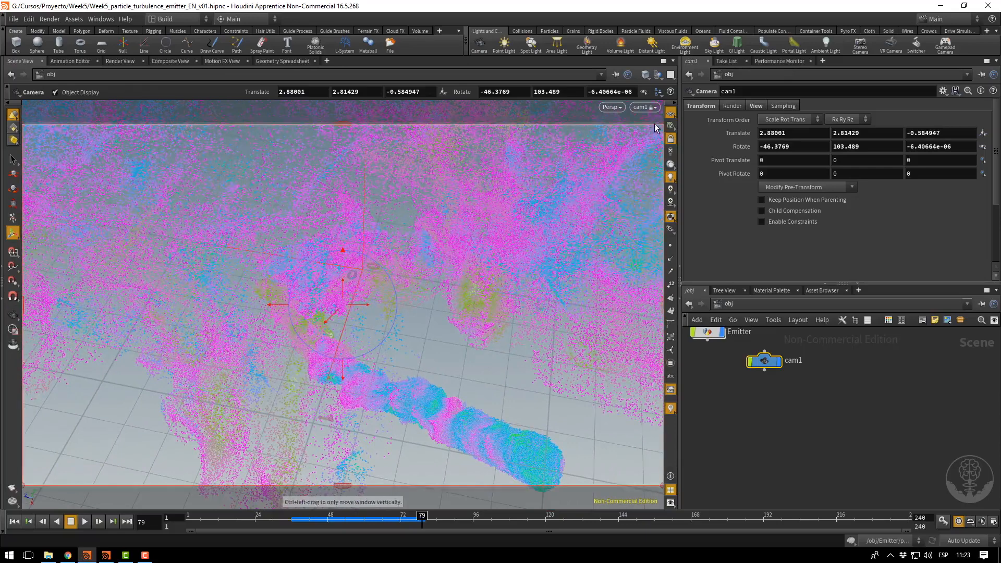
Rename the cam1 camera as RenderCamera.
double_click(730, 92)
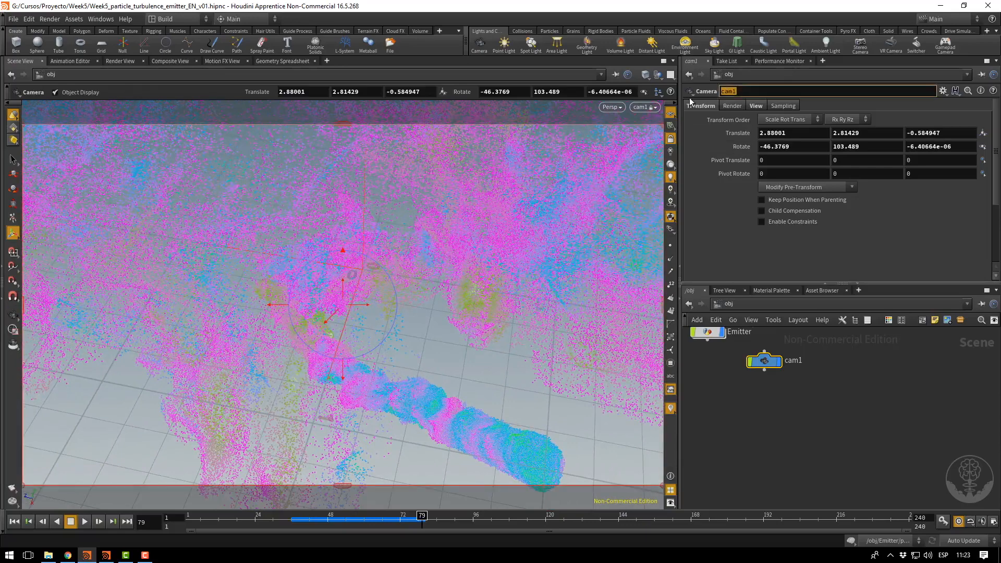
text(RenderCamera)
key(Return)
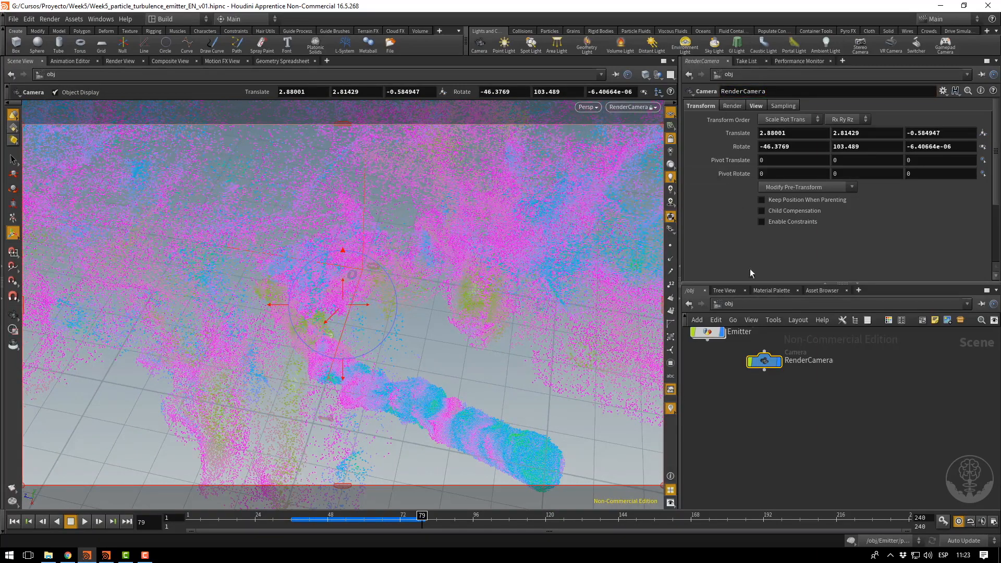
Inside the Emitter object, add a File Cache node directly after popnet.
middle_drag(748, 402, 834, 422)
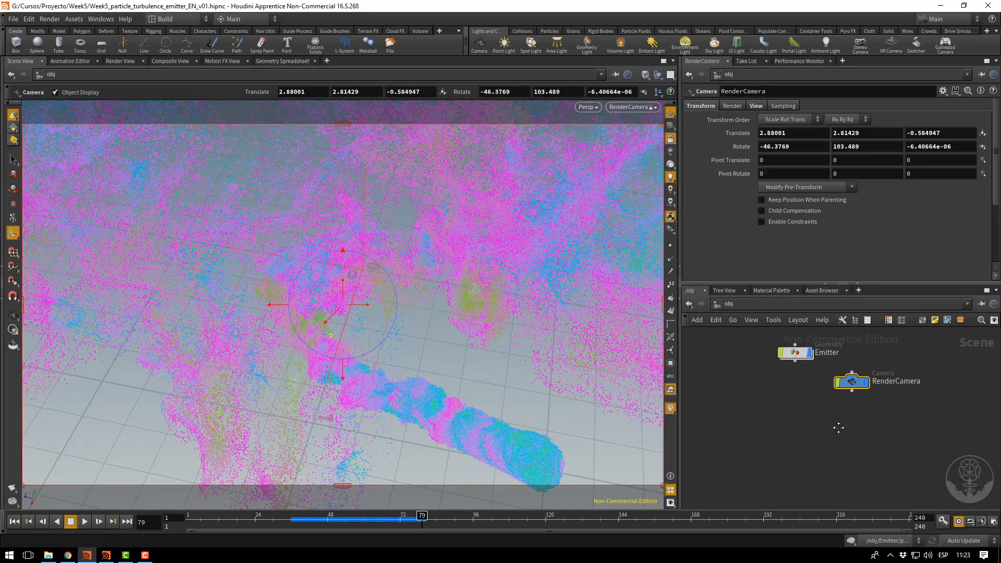
double_click(792, 352)
middle_drag(880, 479, 868, 433)
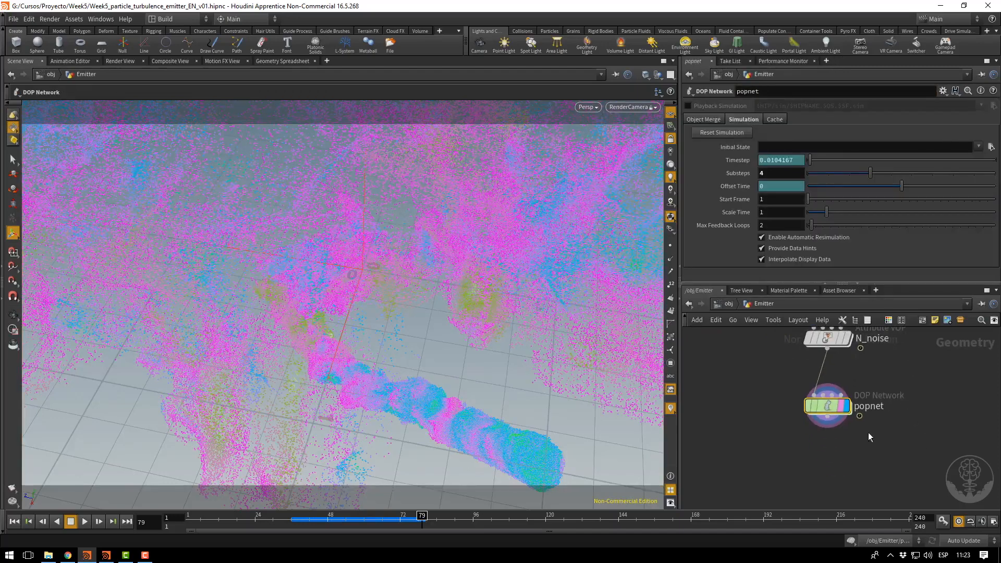
key(Tab)
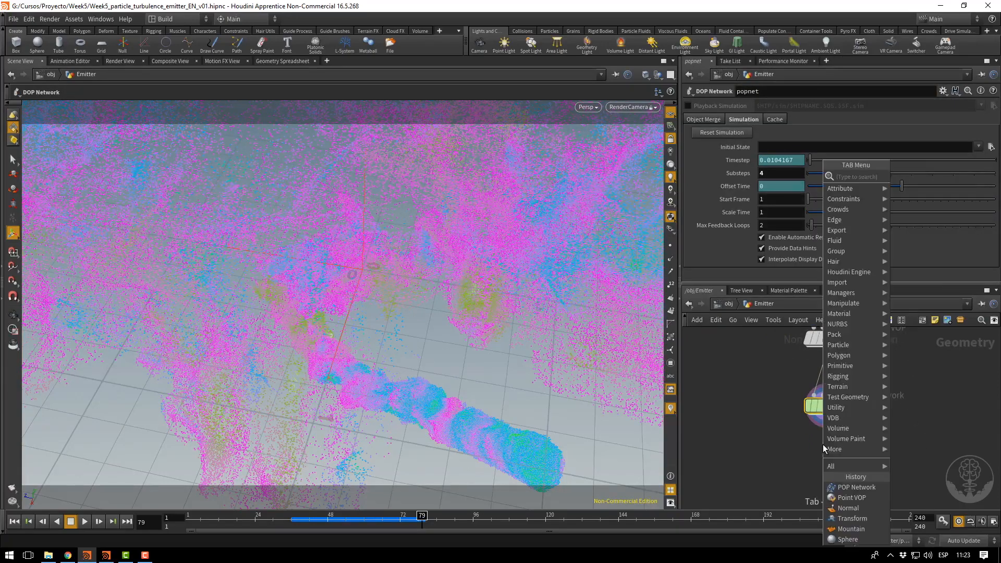
text(file)
key(Down)
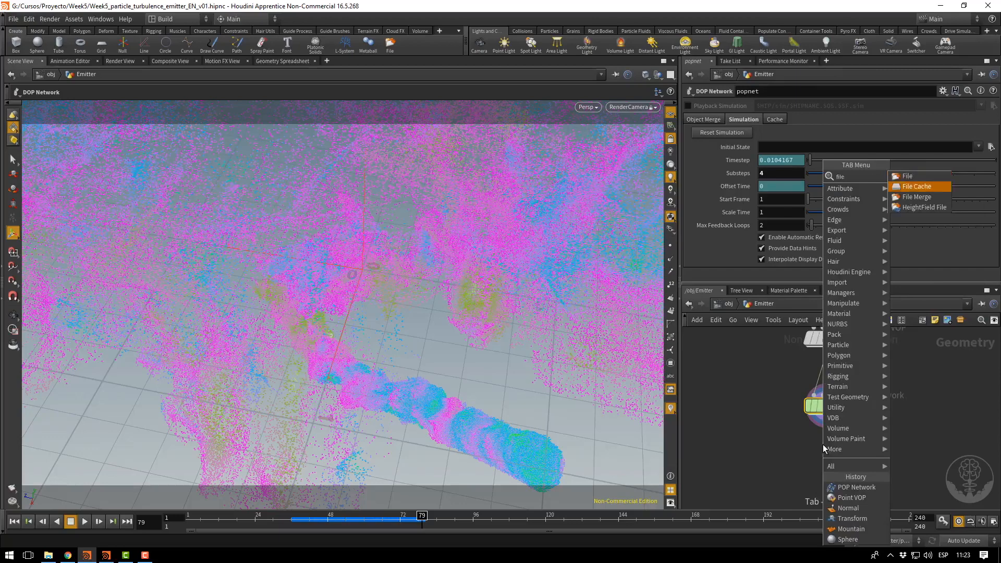
key(Return)
click(836, 473)
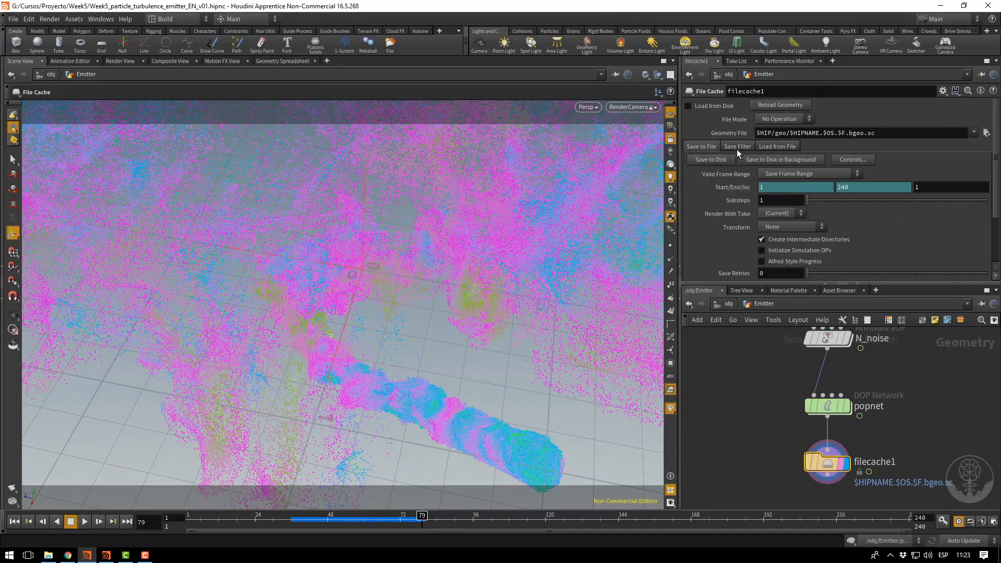
Save only the current frame of filecache1 to disk as $HIP/geo/Part.bgeo and turn on Load from Disk.
click(770, 173)
click(775, 184)
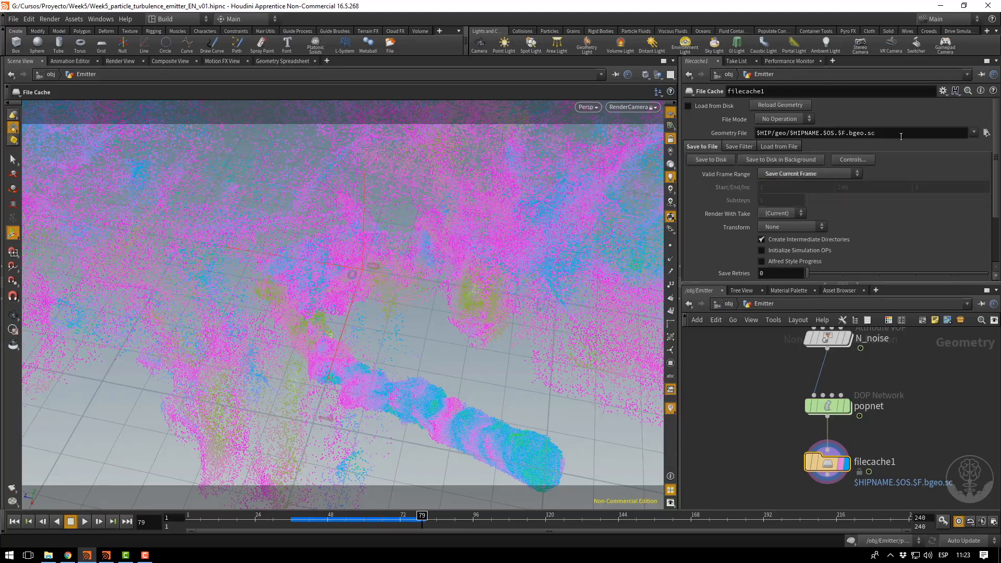
drag(905, 135, 792, 137)
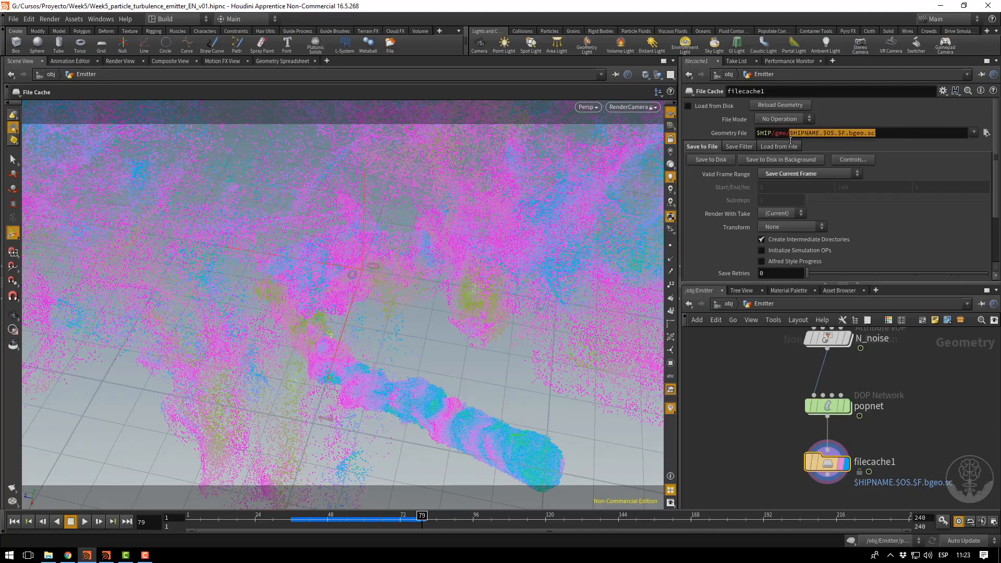
text(P/geo/Part.)
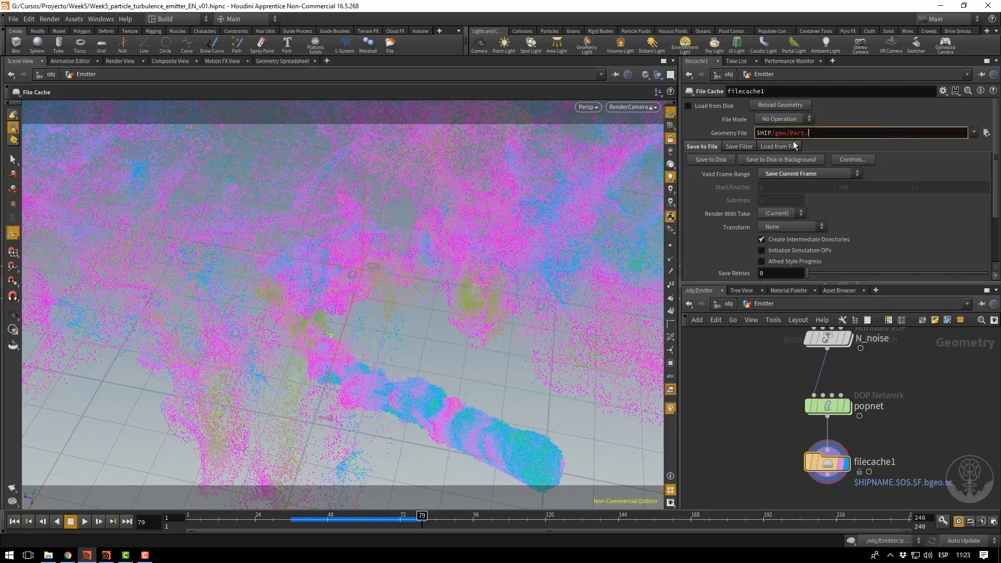
text(bgeo)
key(Return)
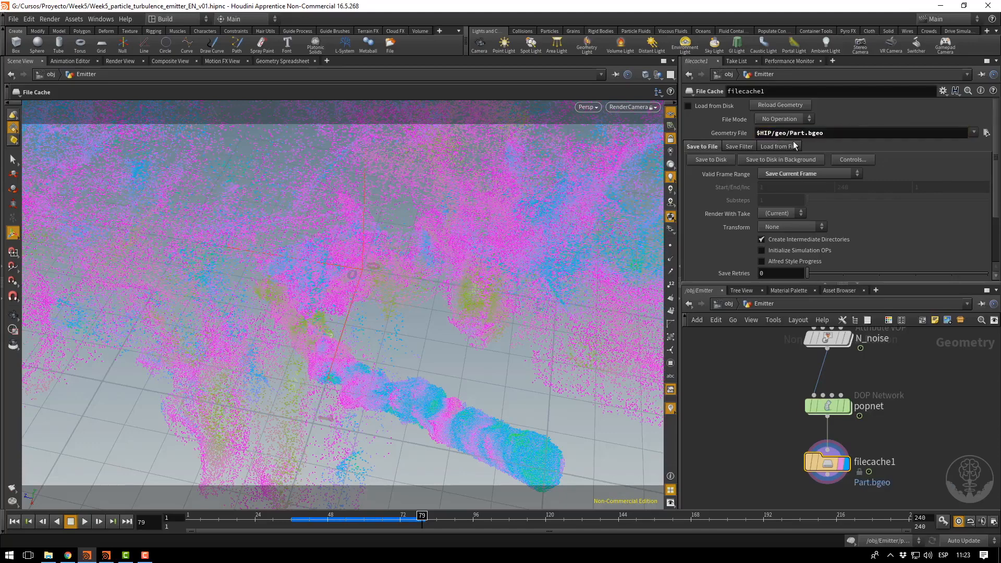
click(711, 159)
click(689, 106)
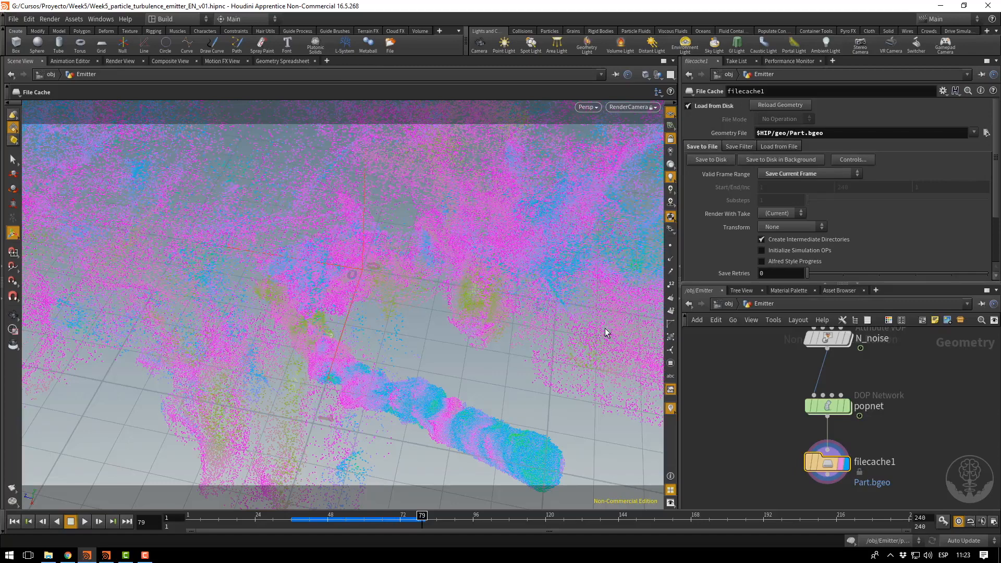
Start a test render of the particles in Render View using /obj/RenderCamera.
click(117, 60)
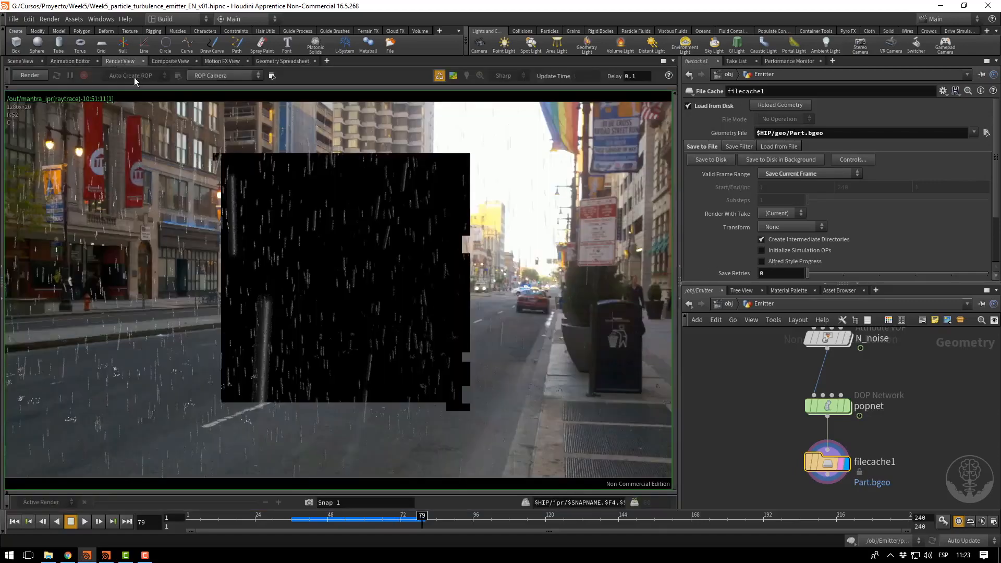
click(200, 77)
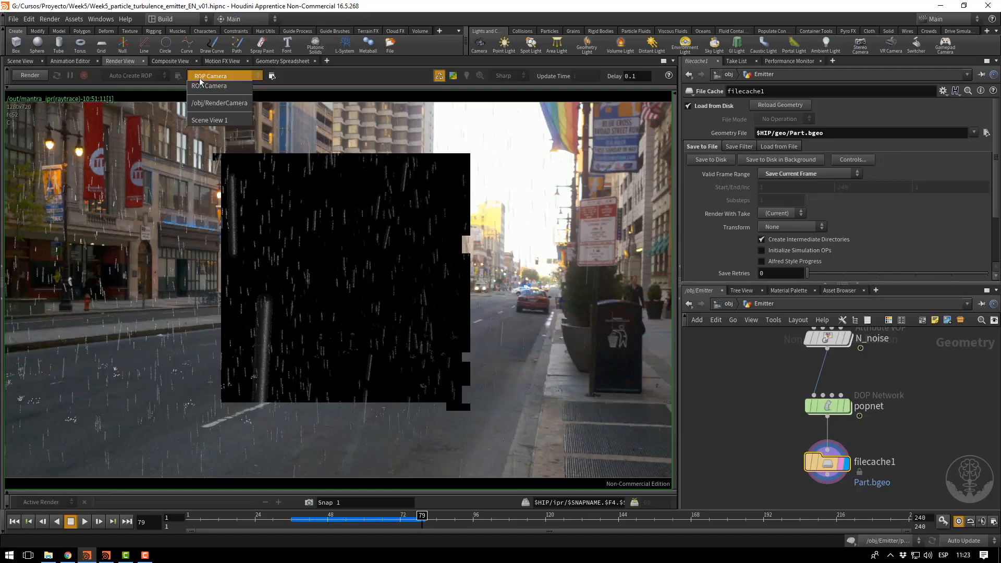
click(212, 103)
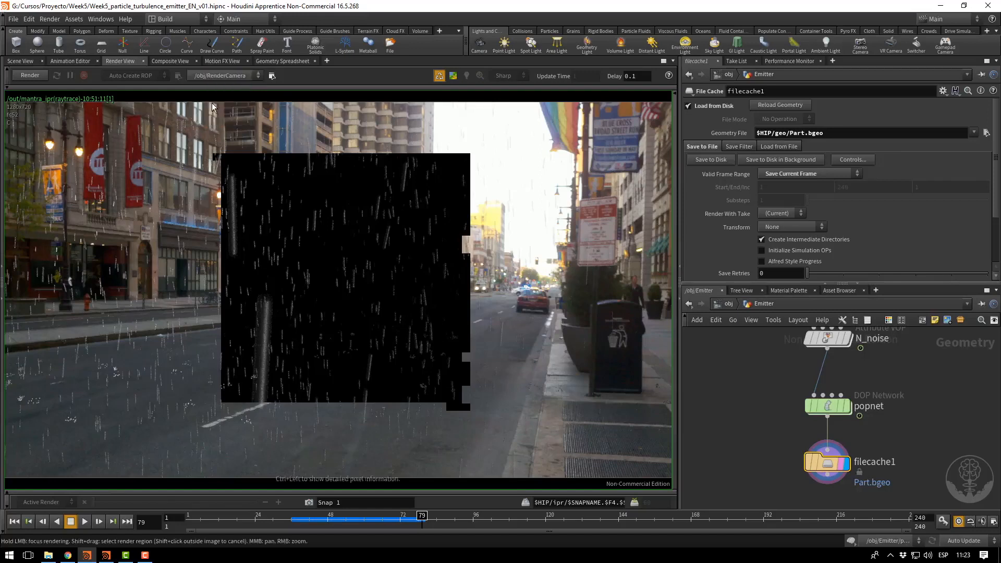
click(39, 77)
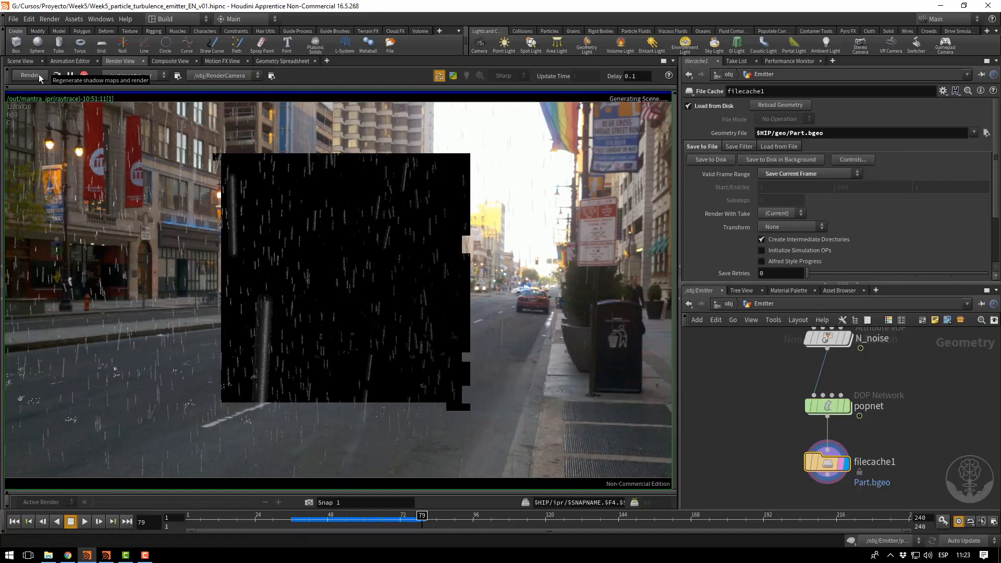
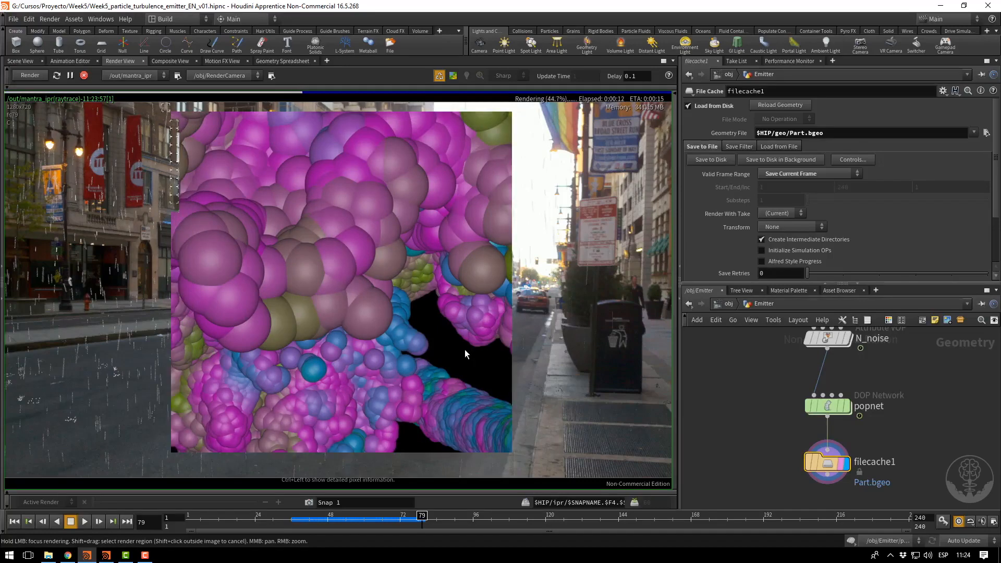
Add an Attribute Create node after filecache1 and name its attribute pscale.
middle_drag(908, 439, 894, 377)
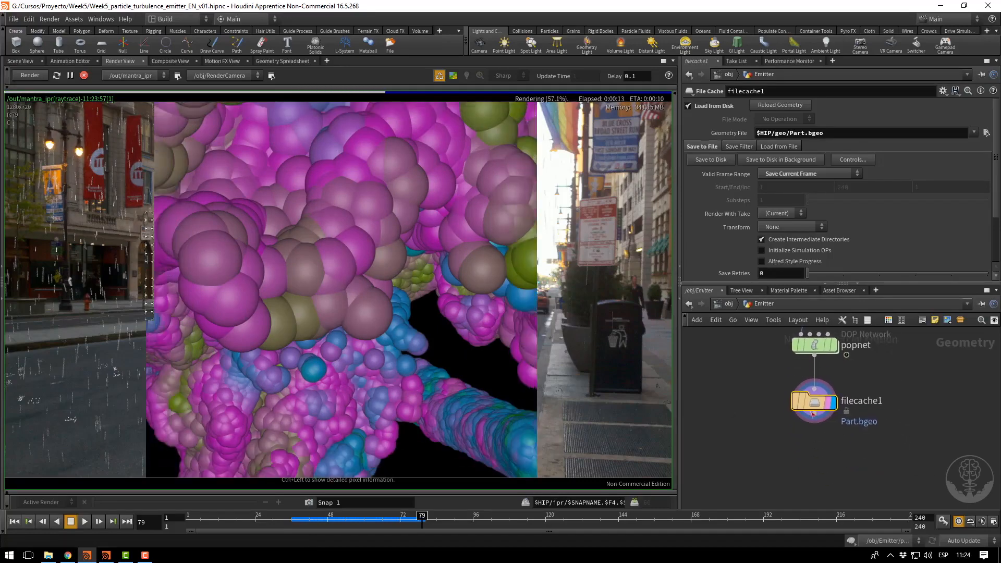
click(814, 412)
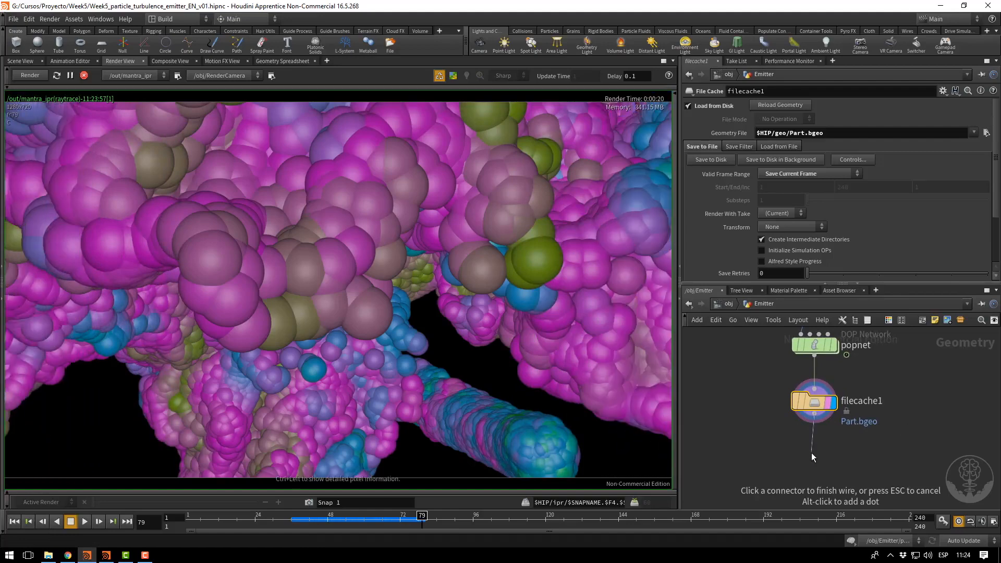
click(811, 453)
text(create)
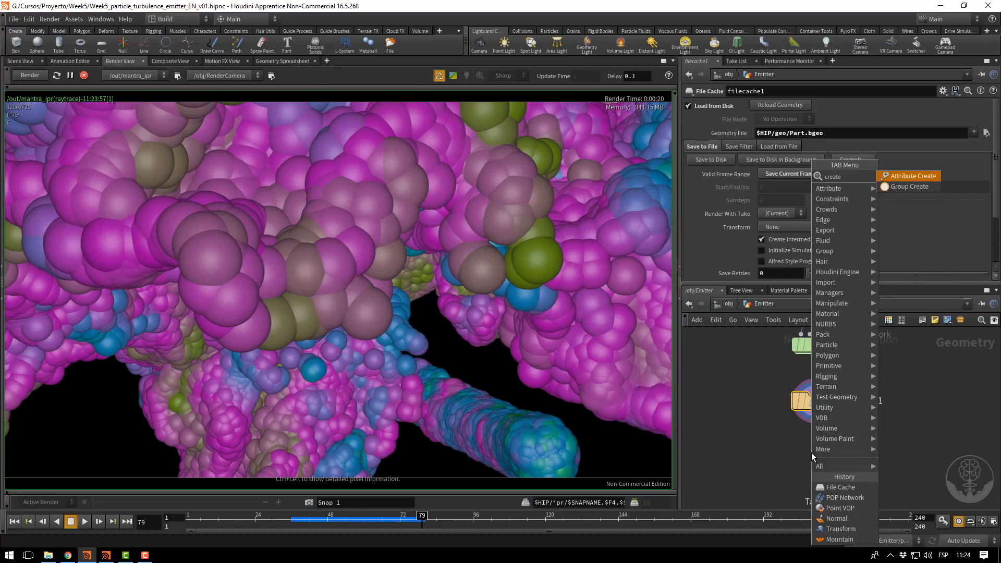
key(Return)
click(811, 452)
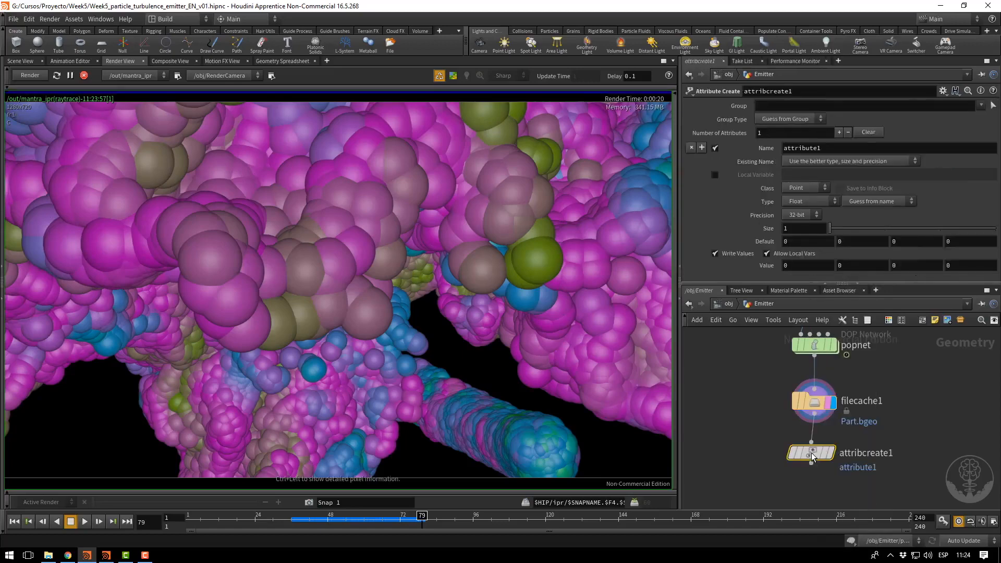
drag(828, 146, 753, 148)
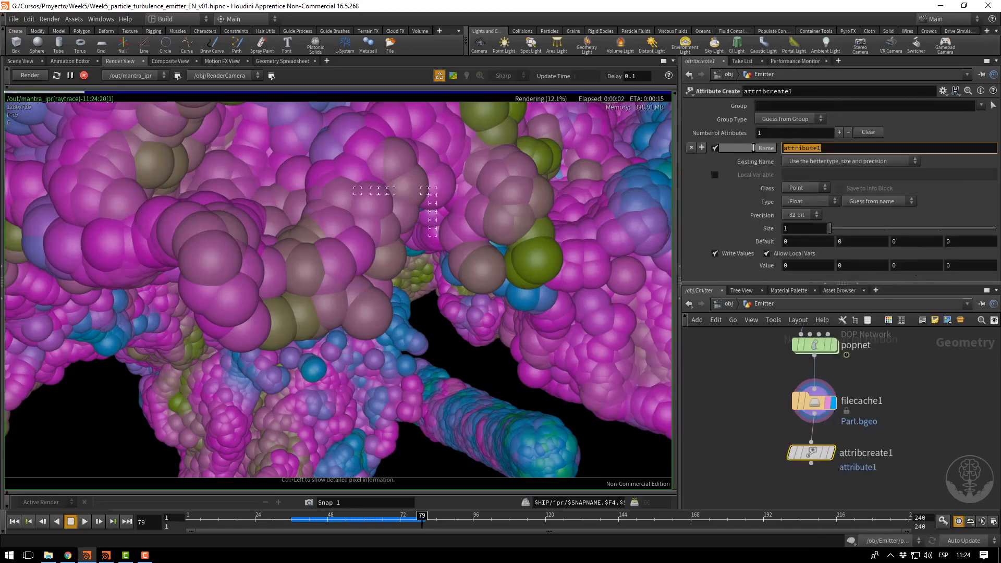
text(pscale)
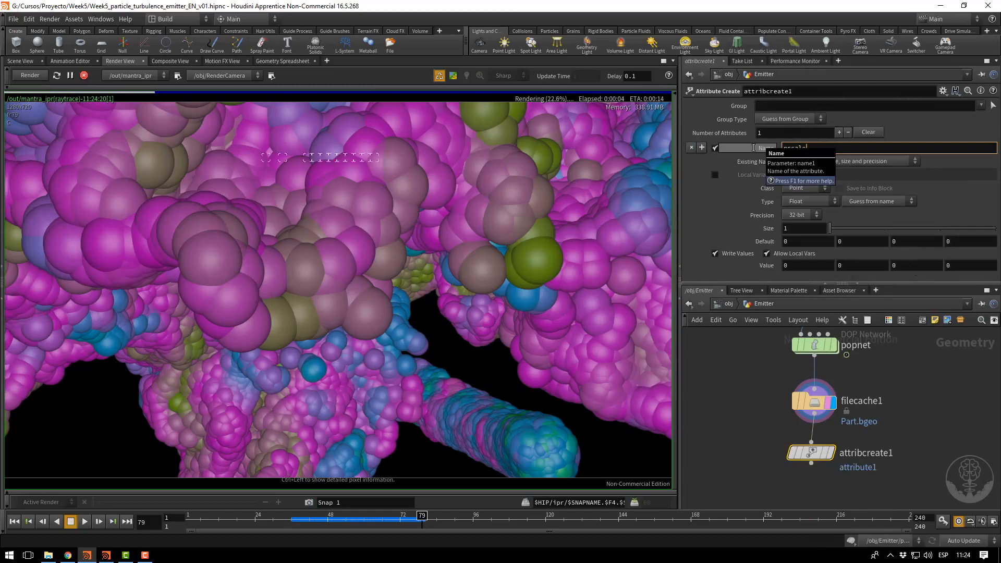
key(Return)
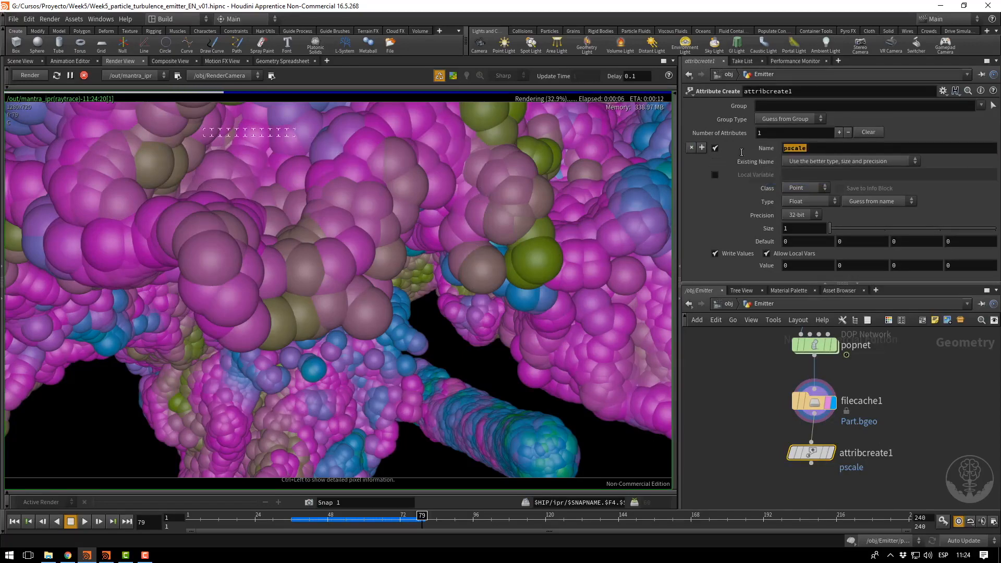
Make attribcreate1 the displayed node and set the first pscale value to 0.002.
click(824, 456)
drag(794, 266, 732, 283)
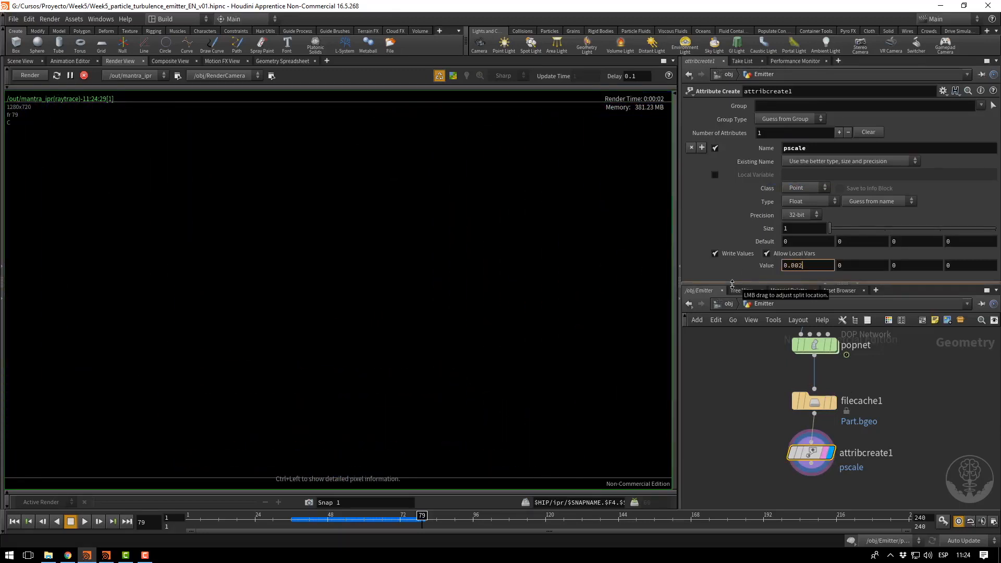
text(0.002)
key(Return)
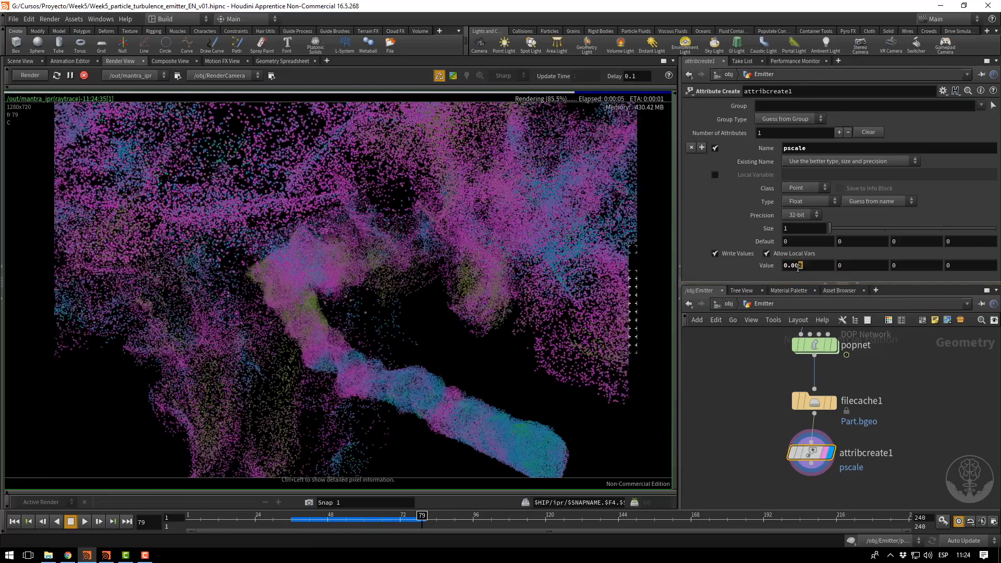
Reduce the pscale value to 0.0015 and stop the running render after checking the particle size.
text(15)
key(Return)
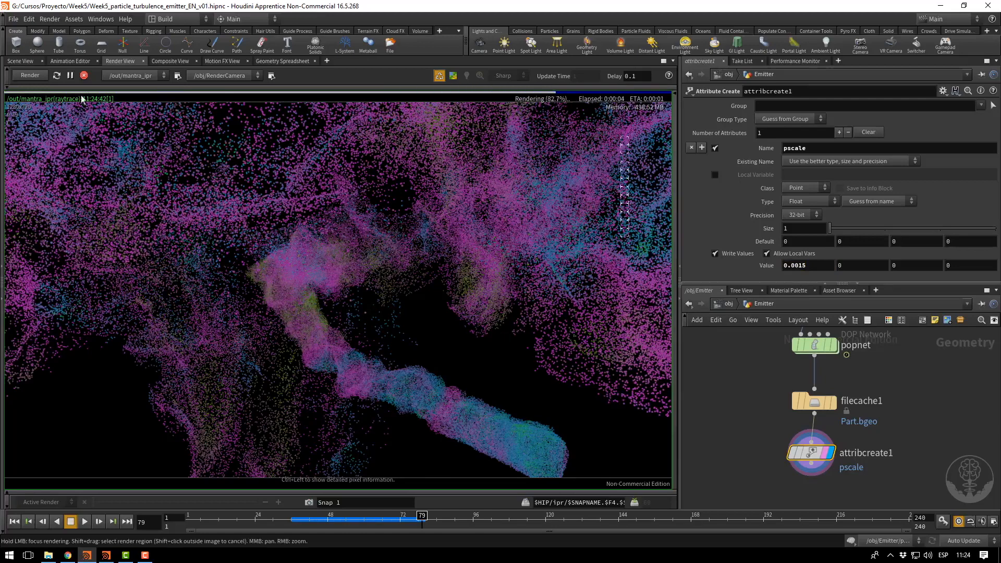
click(84, 75)
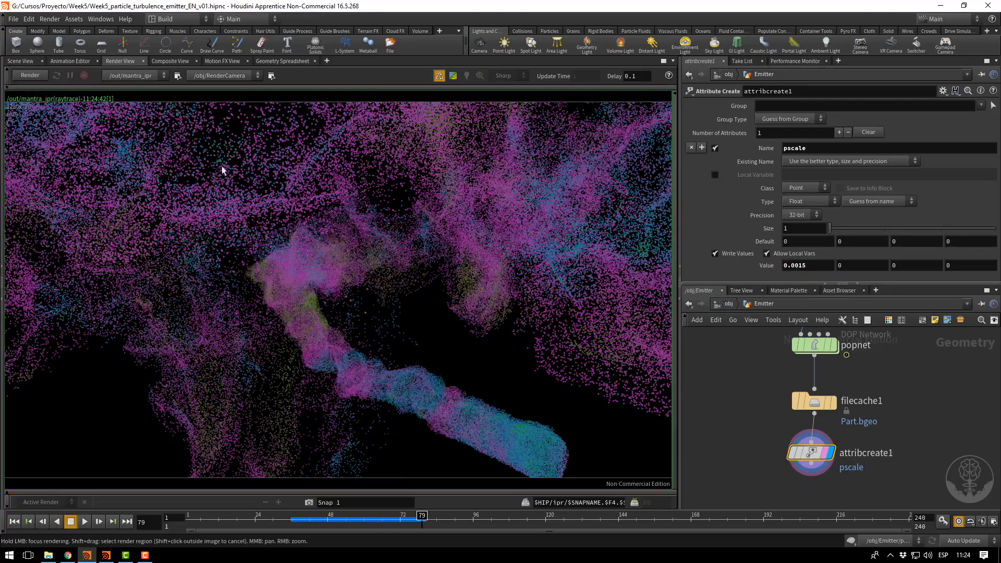
Return to the object level and the scene view, and add a new Geometry object beside Emitter.
click(726, 305)
middle_drag(846, 446, 920, 500)
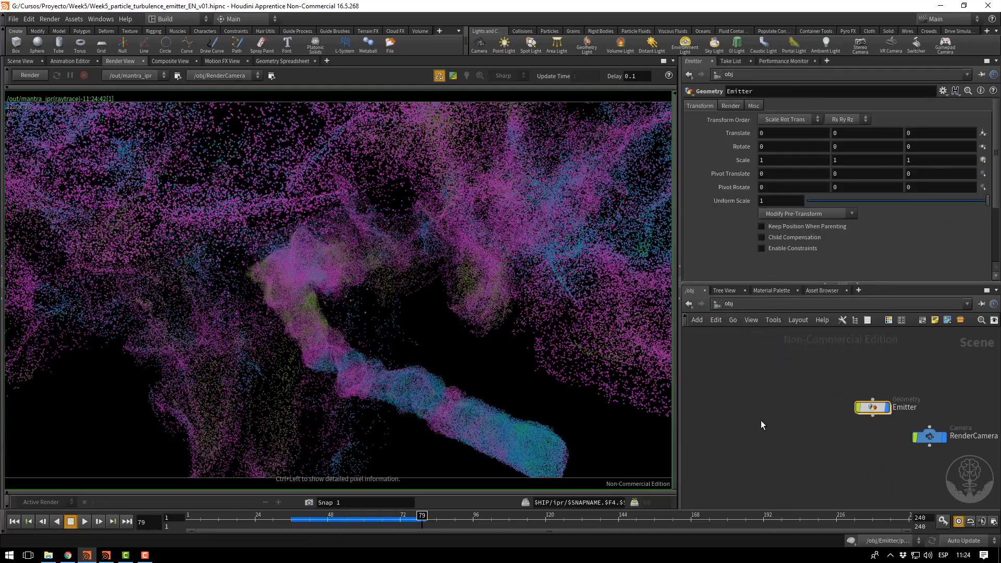
middle_drag(761, 403, 749, 396)
click(19, 61)
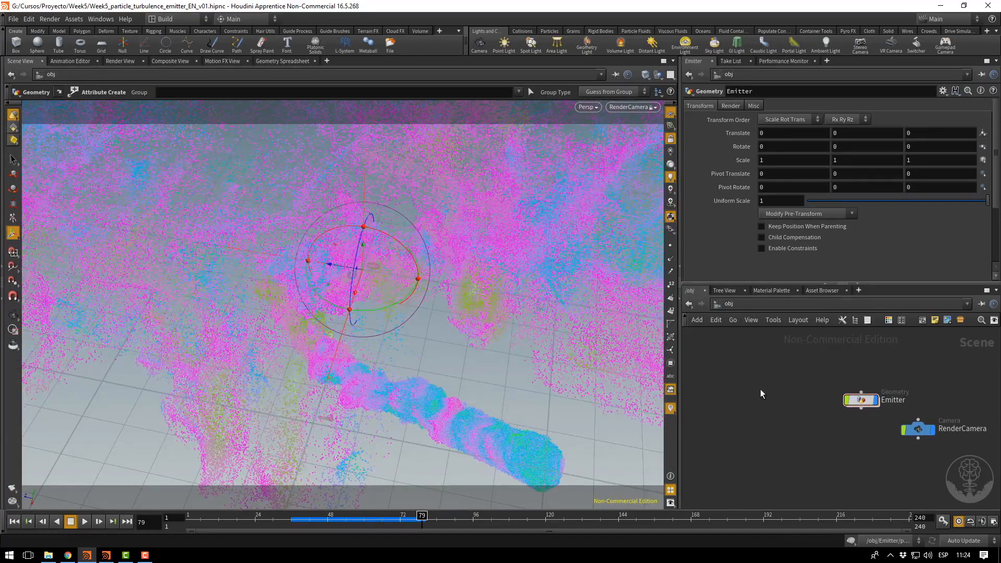
key(Tab)
text(geo)
key(Return)
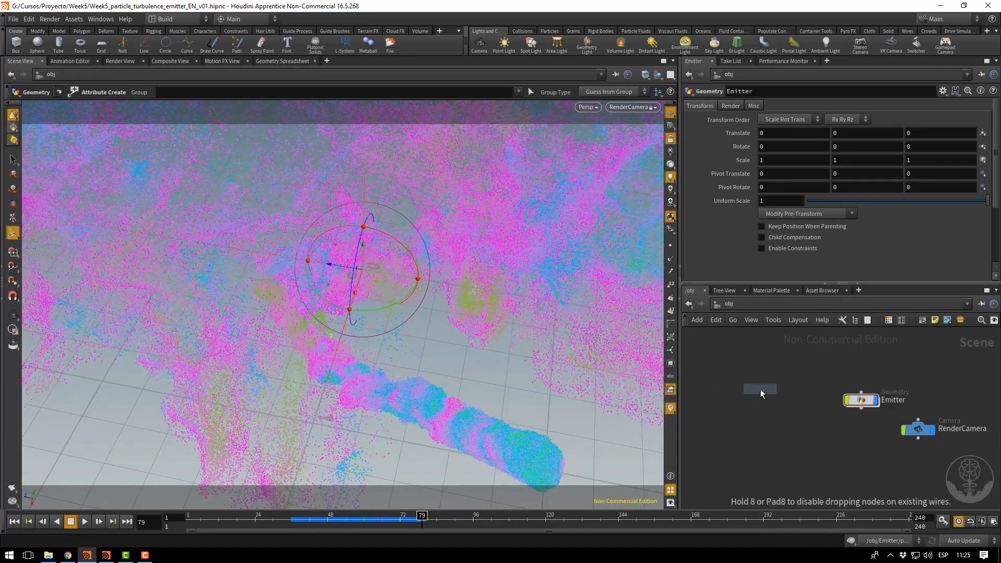
click(724, 401)
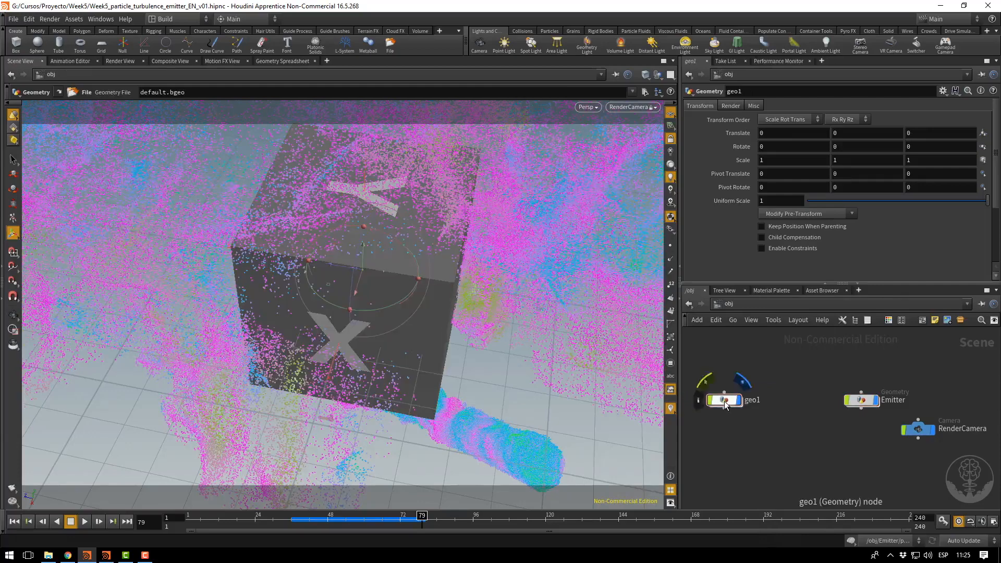
Rename the new Geometry object as ENV.
double_click(756, 400)
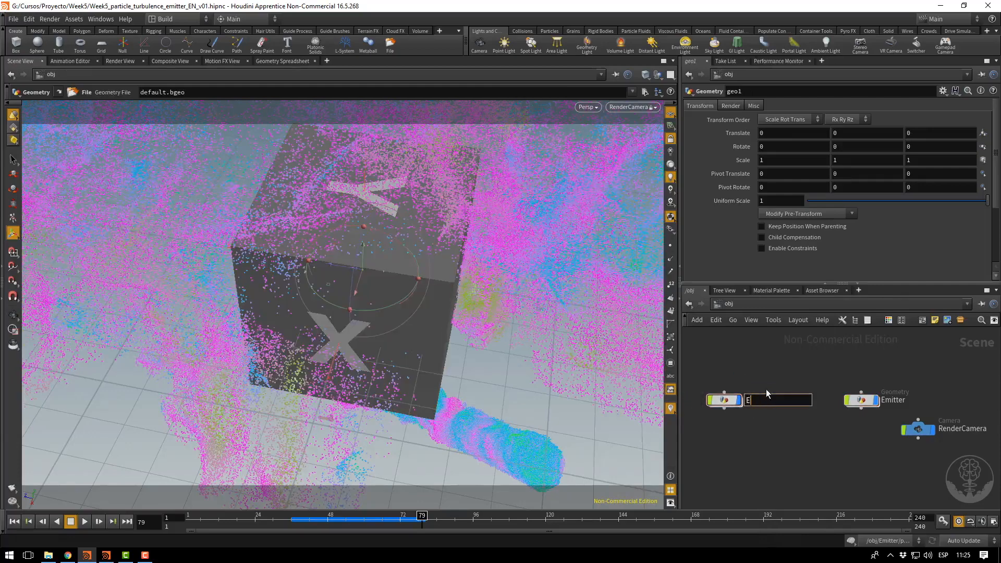
text(ENV)
key(Return)
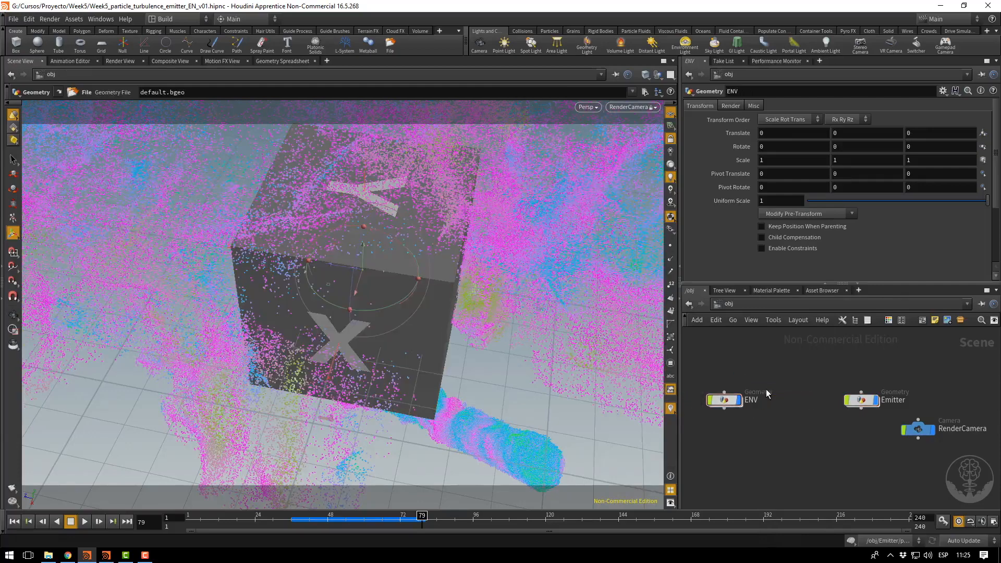
Inside ENV, delete the default file node and add a Box node.
double_click(732, 400)
key(Delete)
key(Tab)
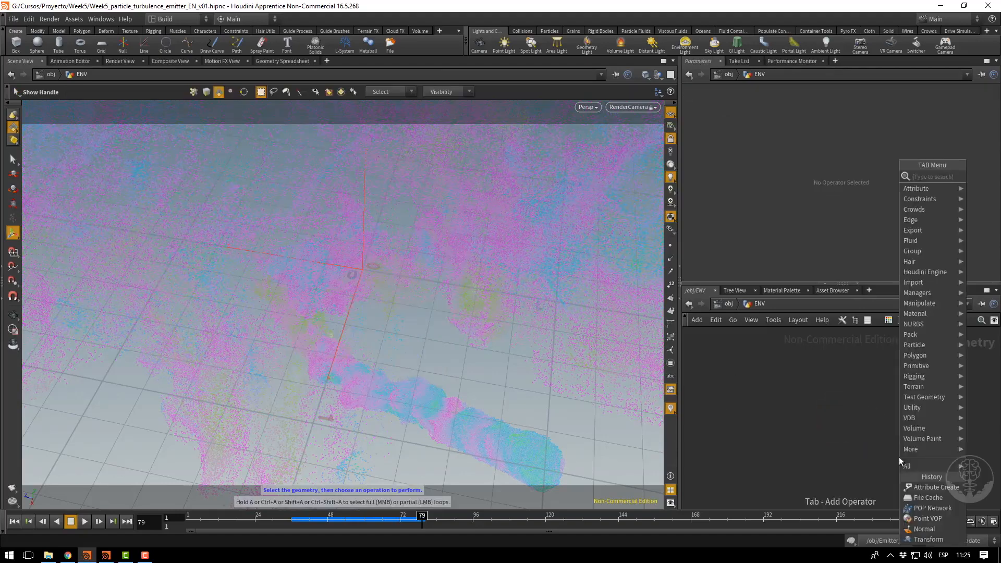
text(grid)
key(Return)
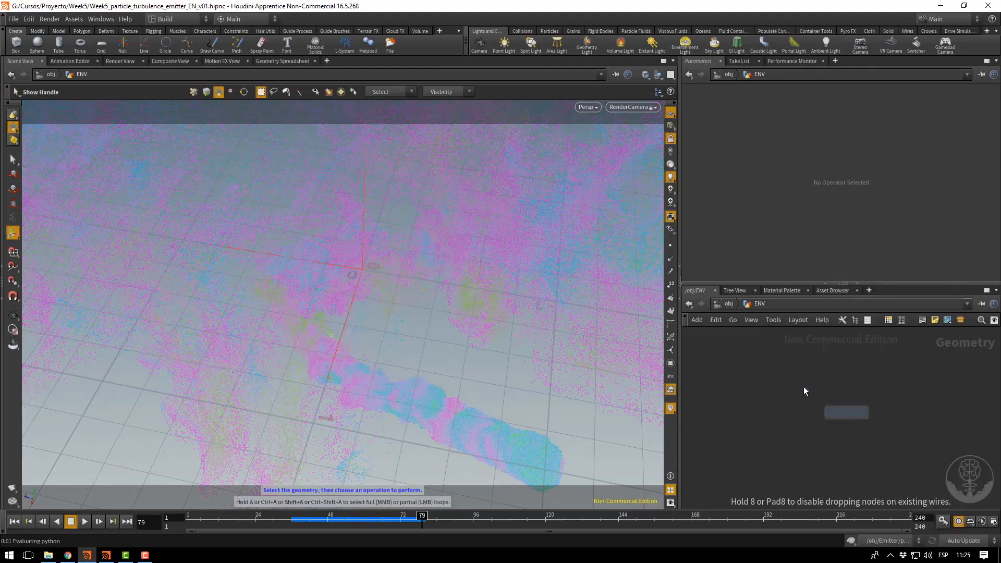
click(792, 374)
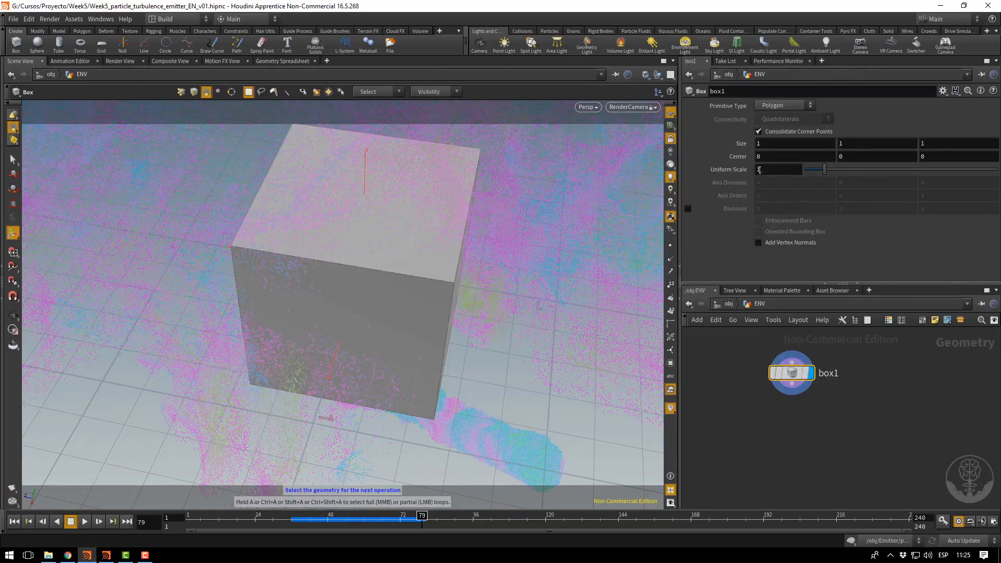
Set the box's Uniform Scale to 5 and unlock the camera from the view to see the box from outside.
text(5)
key(Return)
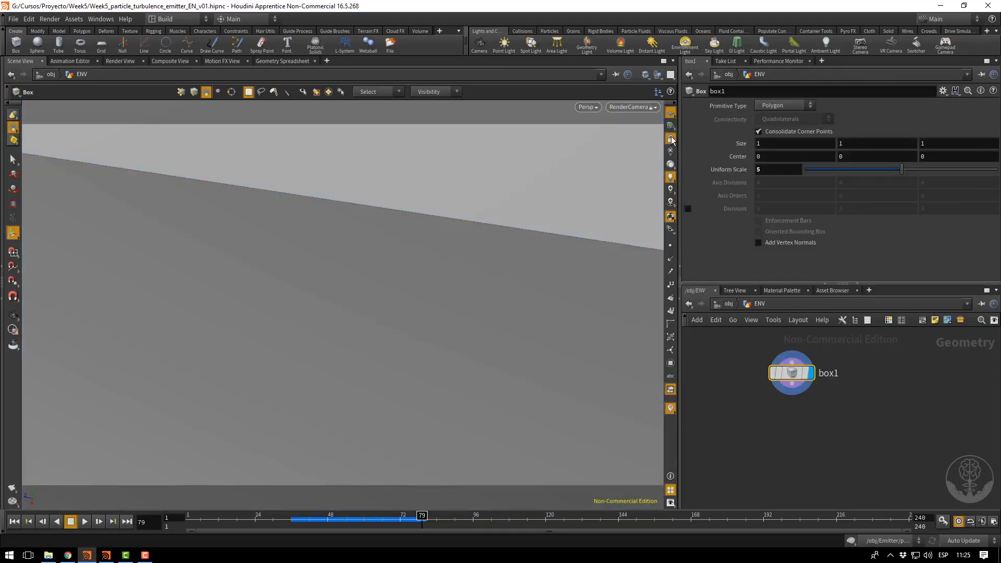
click(671, 139)
alt+right_drag(493, 325, 376, 338)
alt+drag(376, 338, 257, 306)
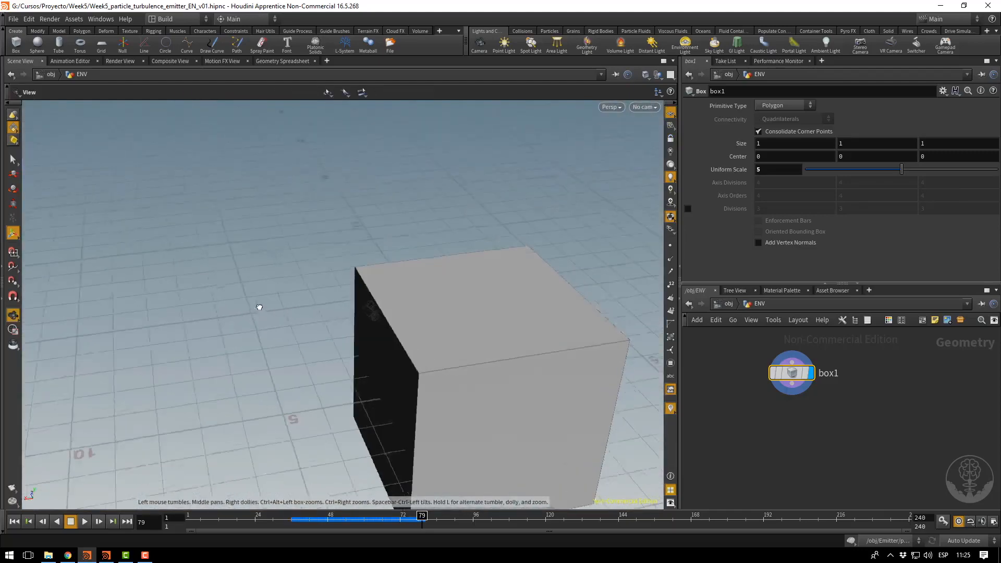
Set the box's Uniform Scale to 10 and switch the viewport back to RenderCamera.
click(766, 168)
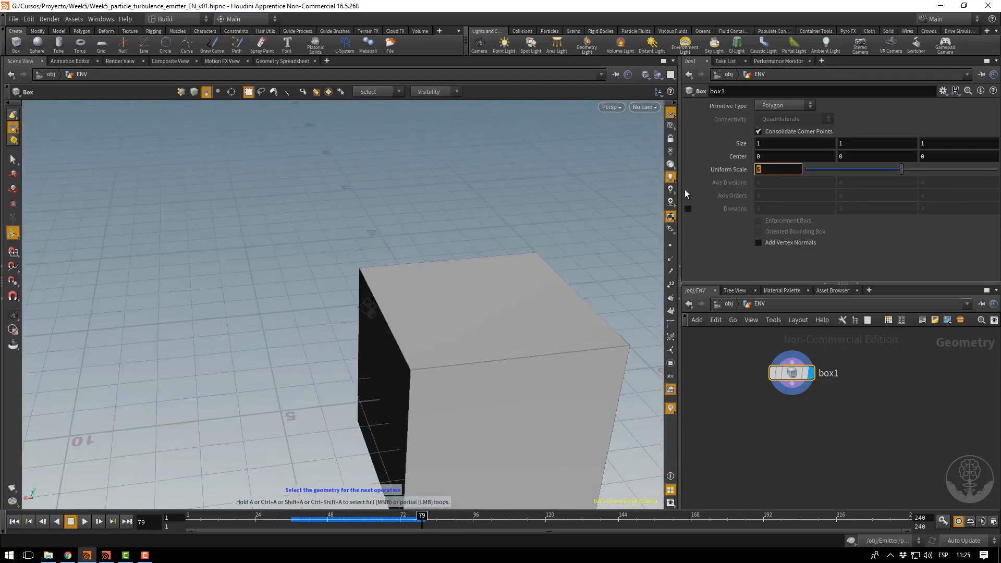
text(10)
key(Return)
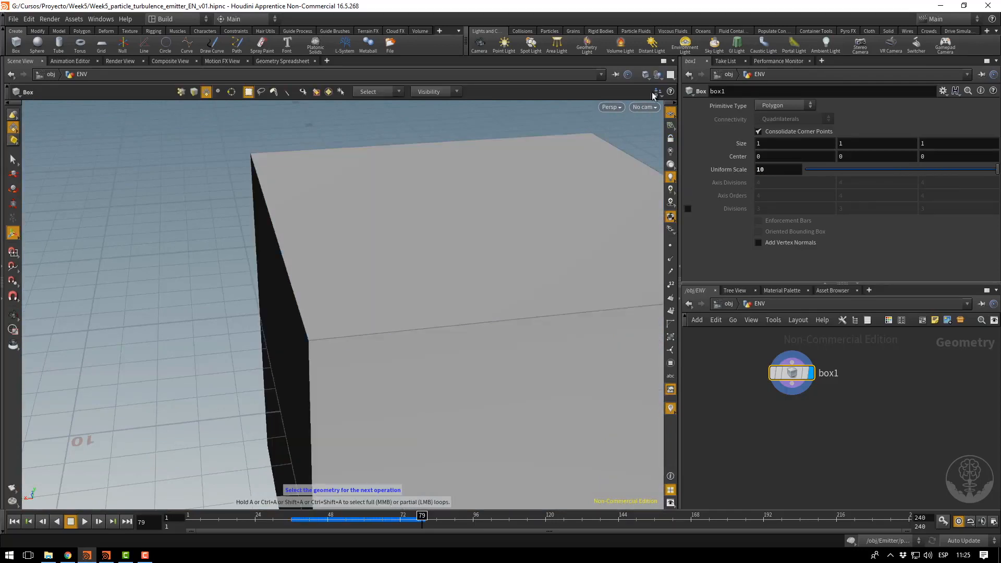
click(644, 107)
click(667, 151)
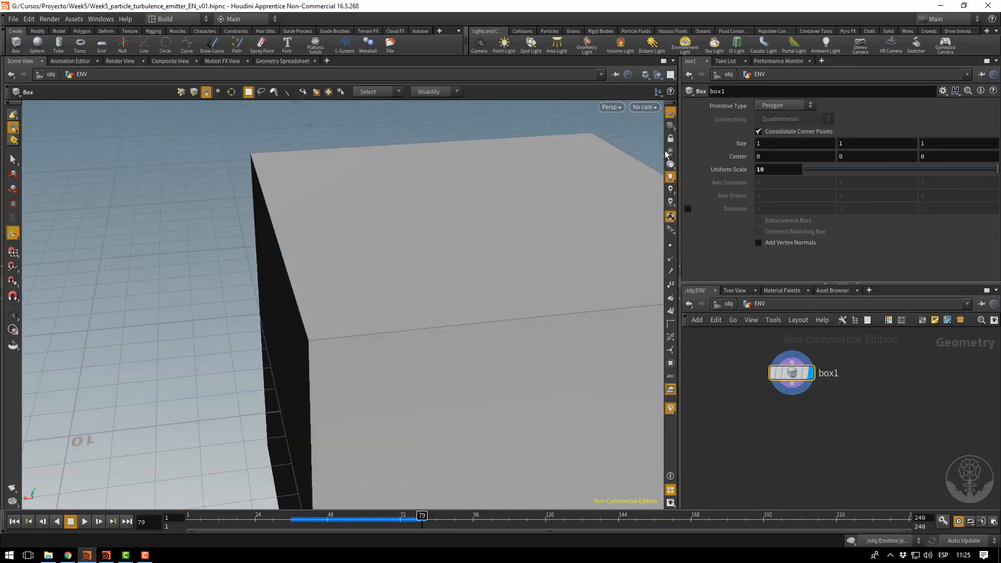
Set the viewport to look through RenderCamera.
click(651, 107)
click(644, 106)
click(644, 107)
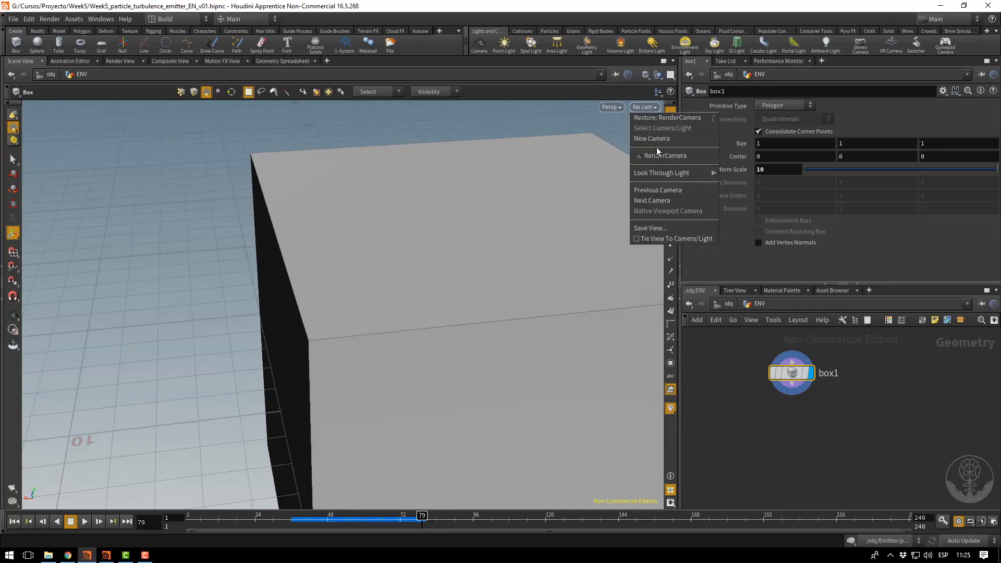
click(663, 155)
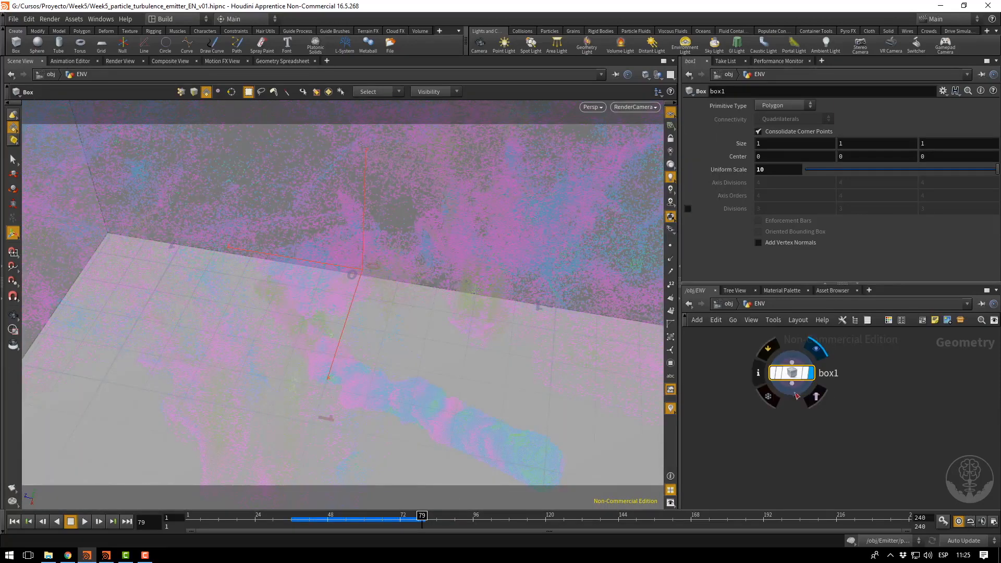
Rename the box node as BaseEnv.
double_click(833, 375)
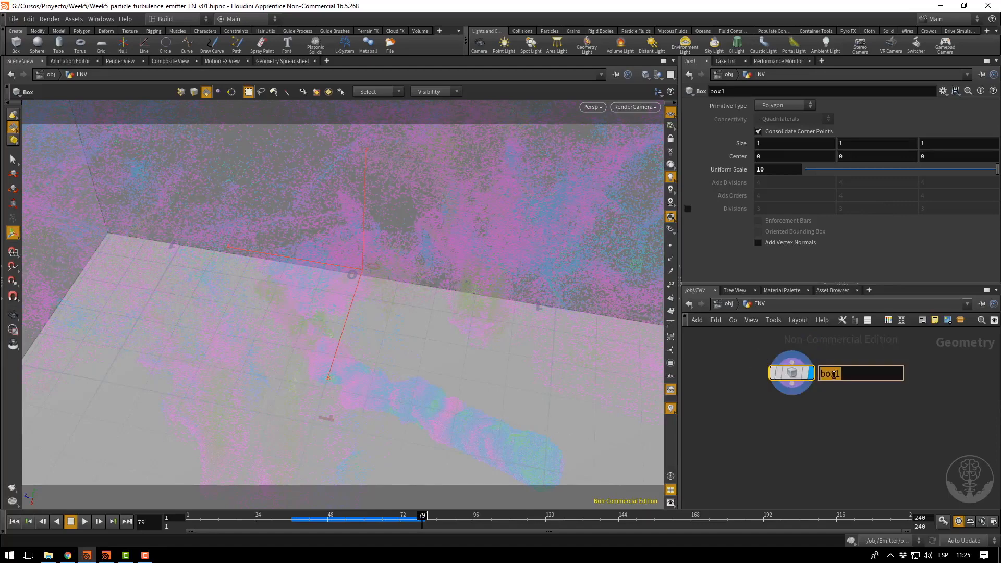
text(BaseEnv)
key(Return)
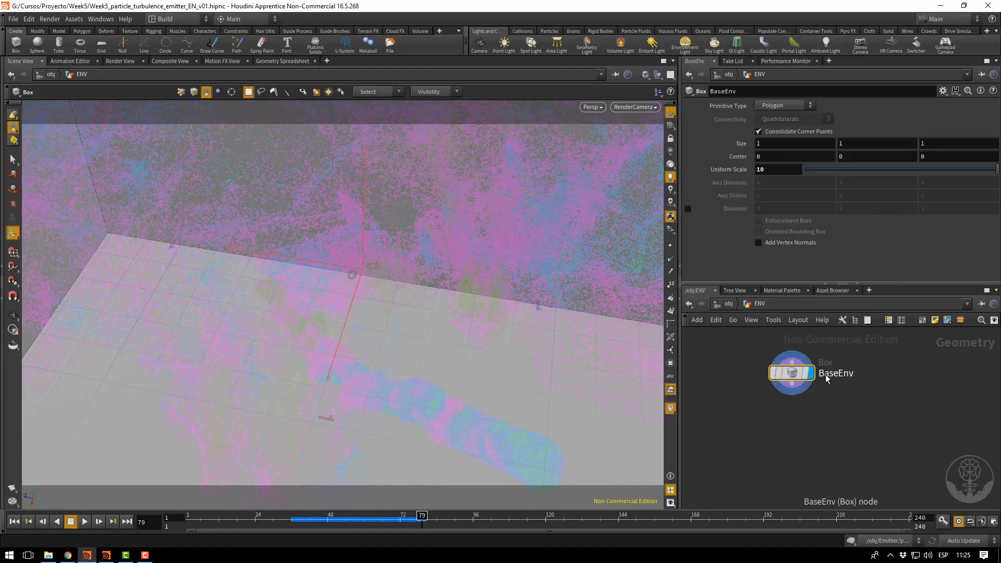
click(791, 392)
key(Tab)
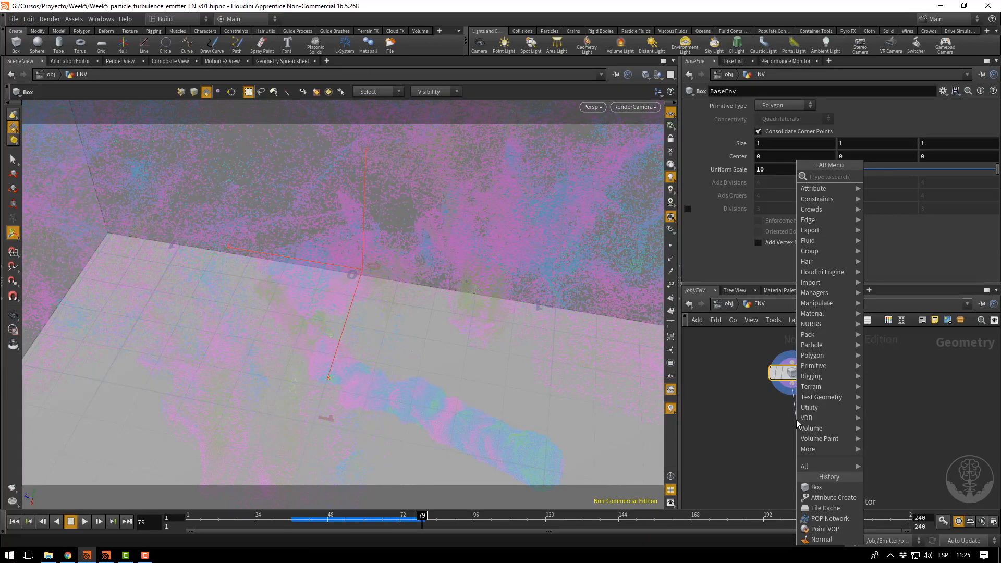
text(vdb)
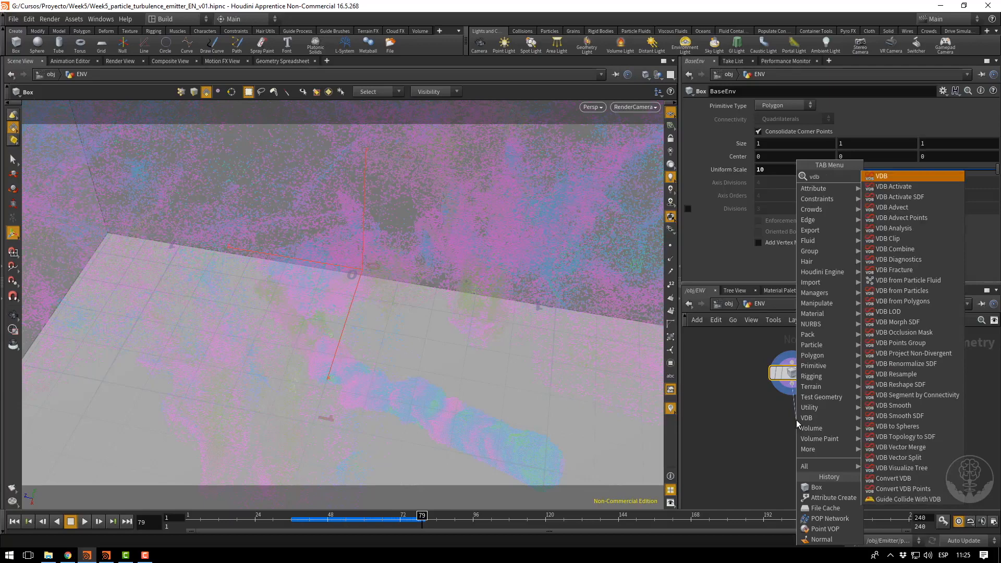
key(Return)
click(796, 420)
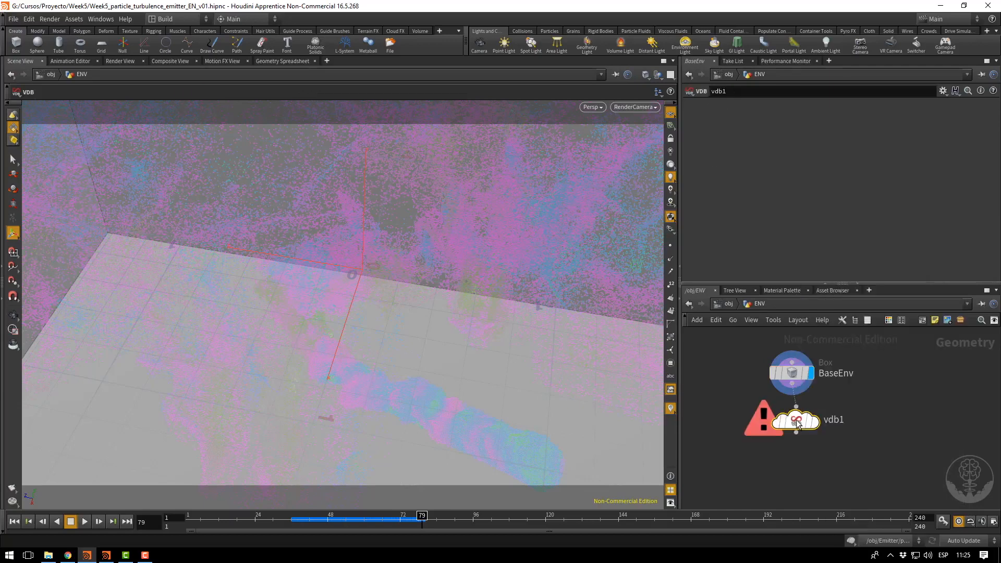
key(Delete)
Start a new node from BaseEnv's output and look through the available Convert operators.
click(792, 385)
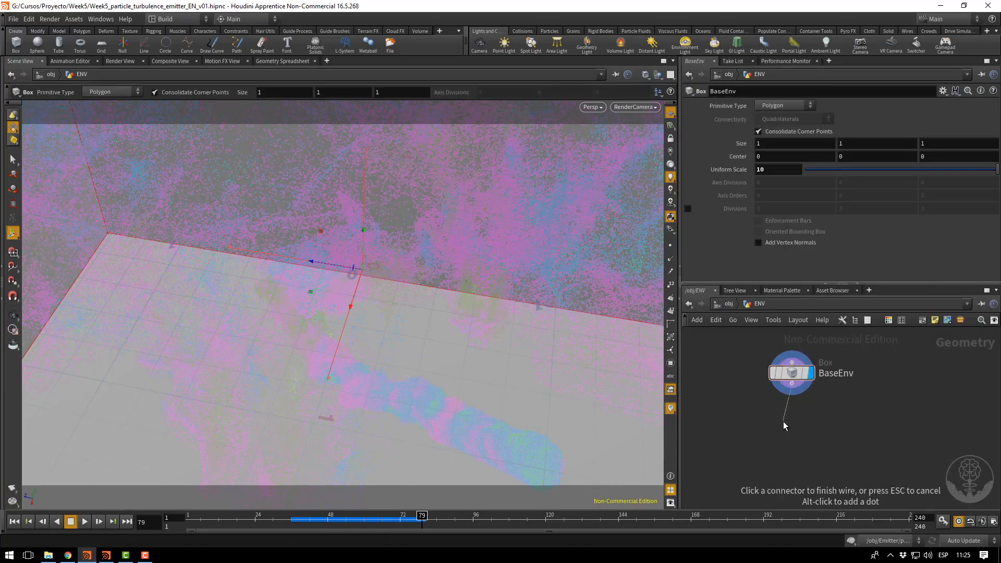
key(Tab)
text(conver)
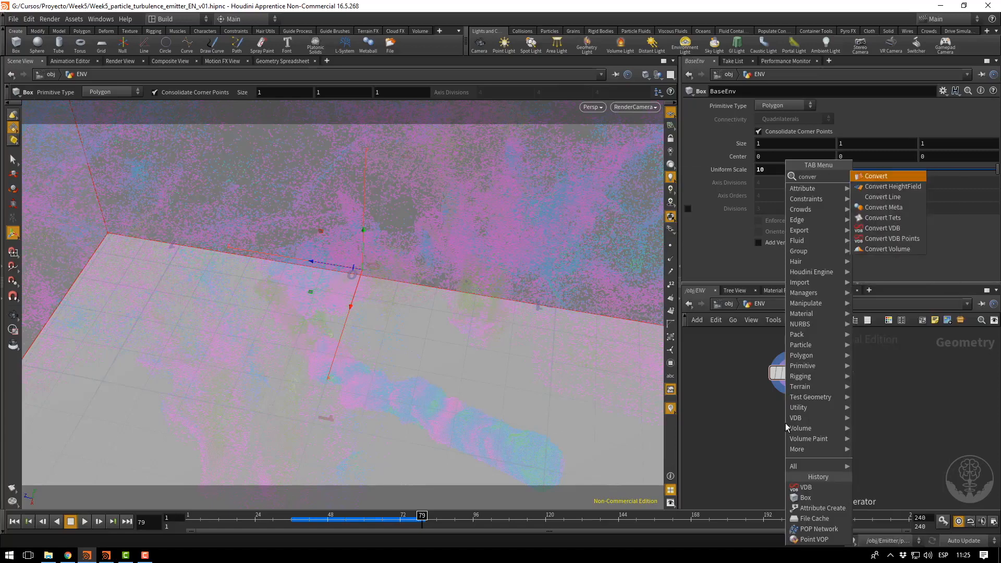
key(Down)
key(Down)
key(Down)
key(Down)
key(Down)
key(Down)
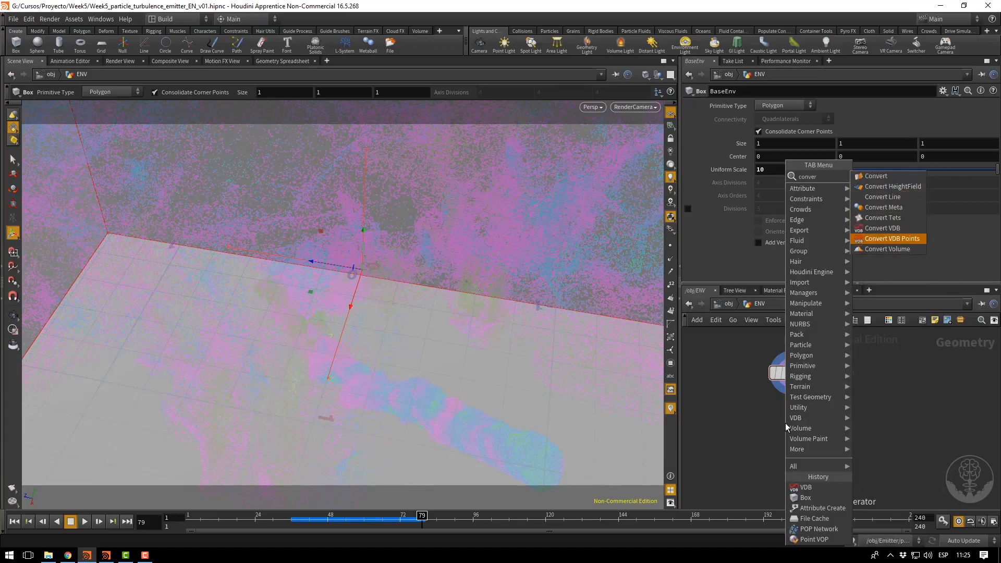
key(BackSpace)
key(BackSpace)
key(BackSpace)
key(BackSpace)
key(BackSpace)
key(BackSpace)
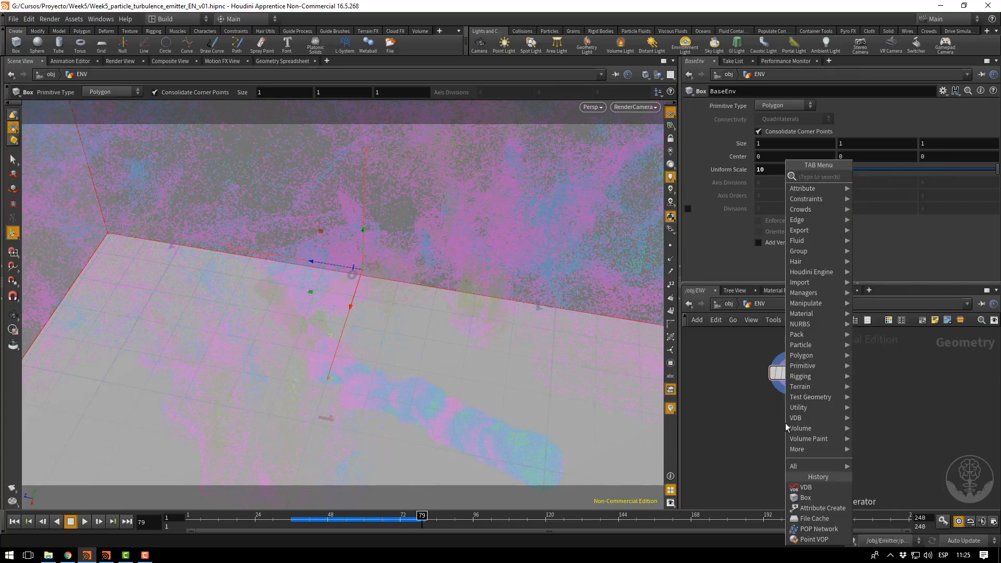
Add a VDB from Polygons node below BaseEnv and make it the displayed node.
text(vdb from po)
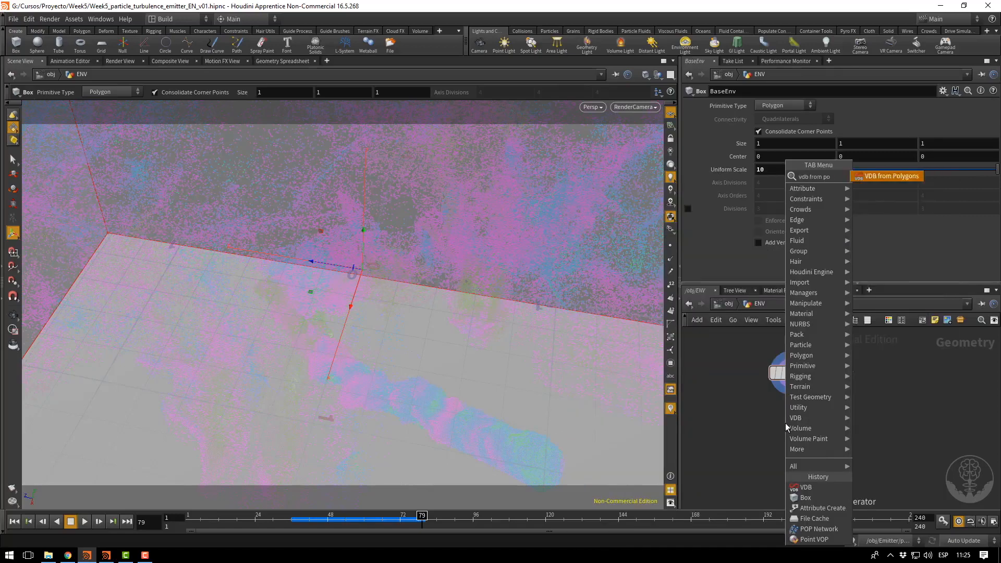
key(Return)
drag(785, 423, 797, 434)
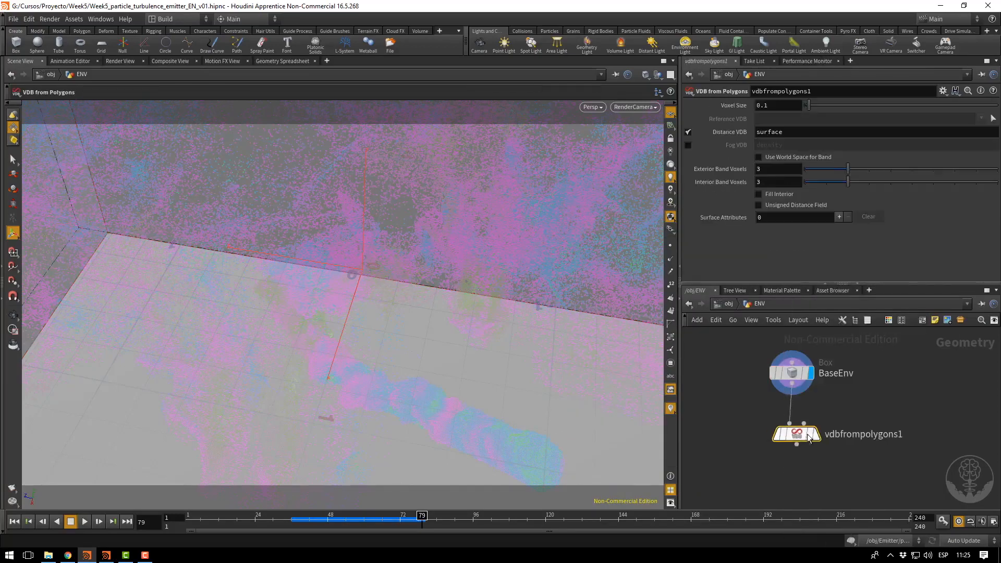
click(814, 437)
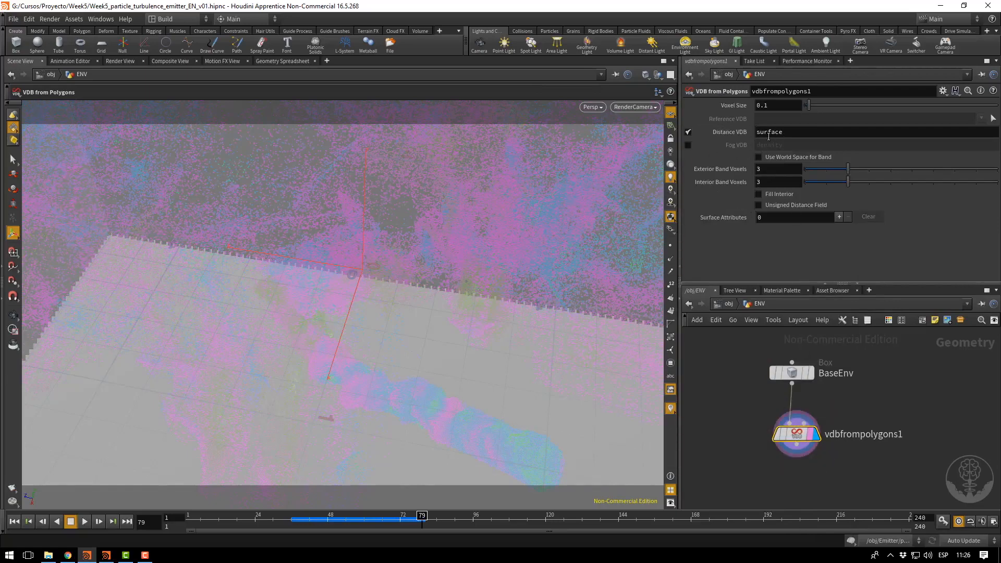
On the VDB from Polygons node, turn off Distance VDB and enable Fog VDB.
click(688, 132)
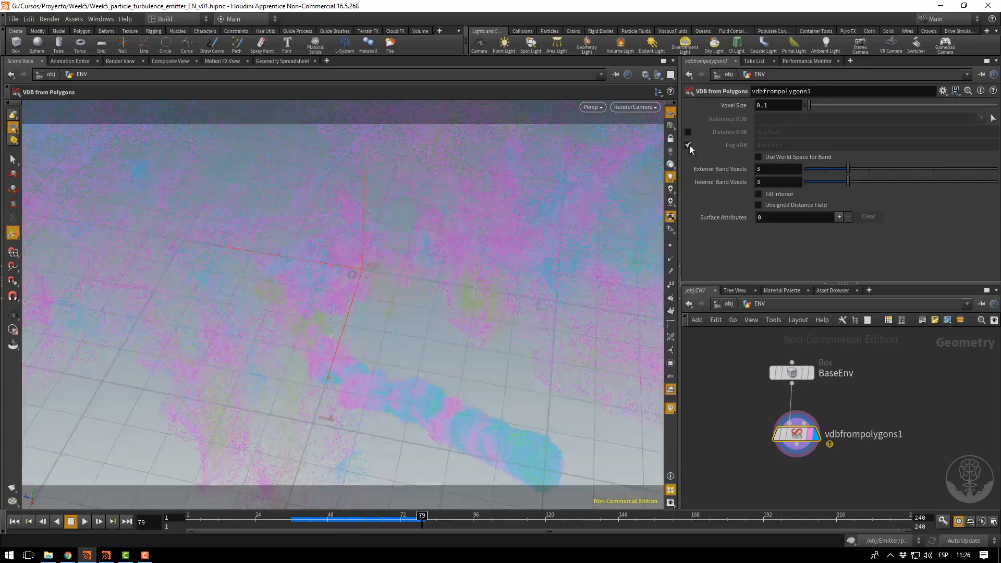
click(687, 144)
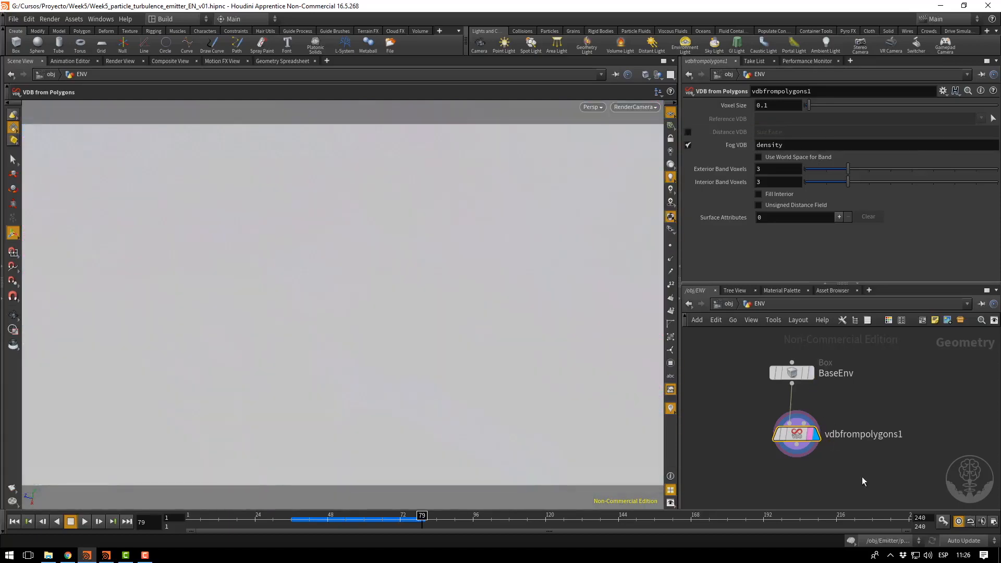
middle_drag(862, 477, 861, 449)
double_click(775, 107)
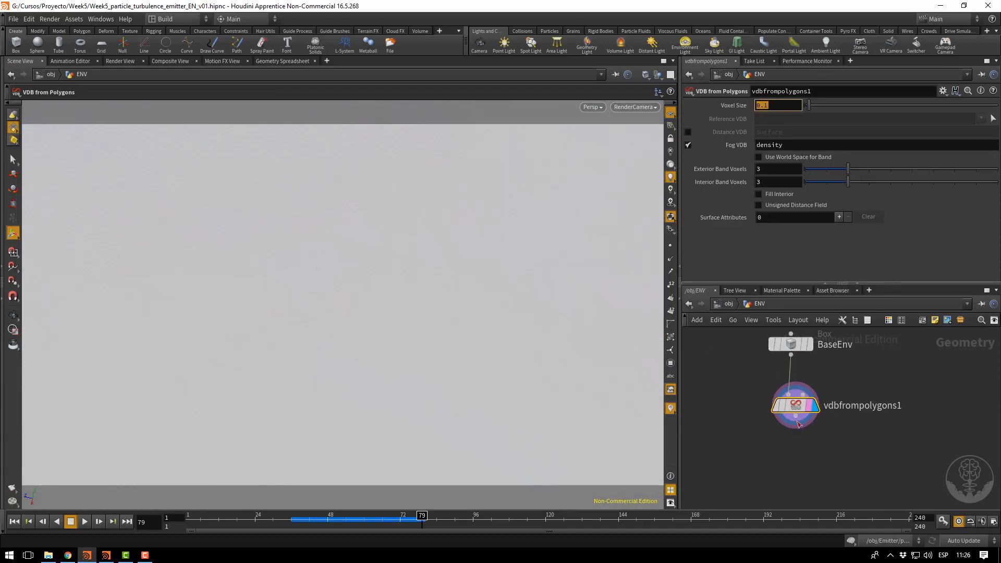
Add a Volume VOP node wired to the output of the VDB from Polygons node.
click(798, 424)
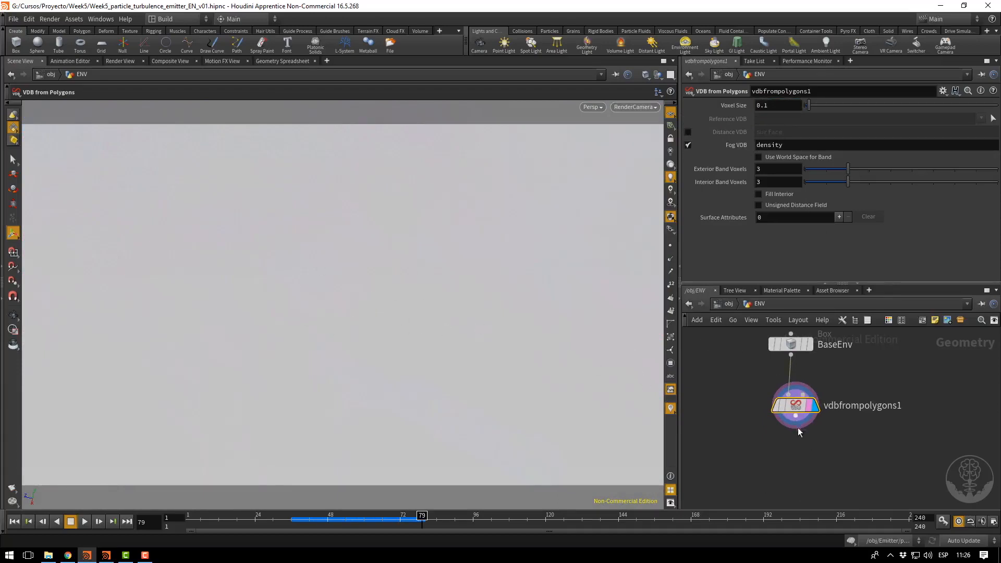
click(796, 462)
text(v)
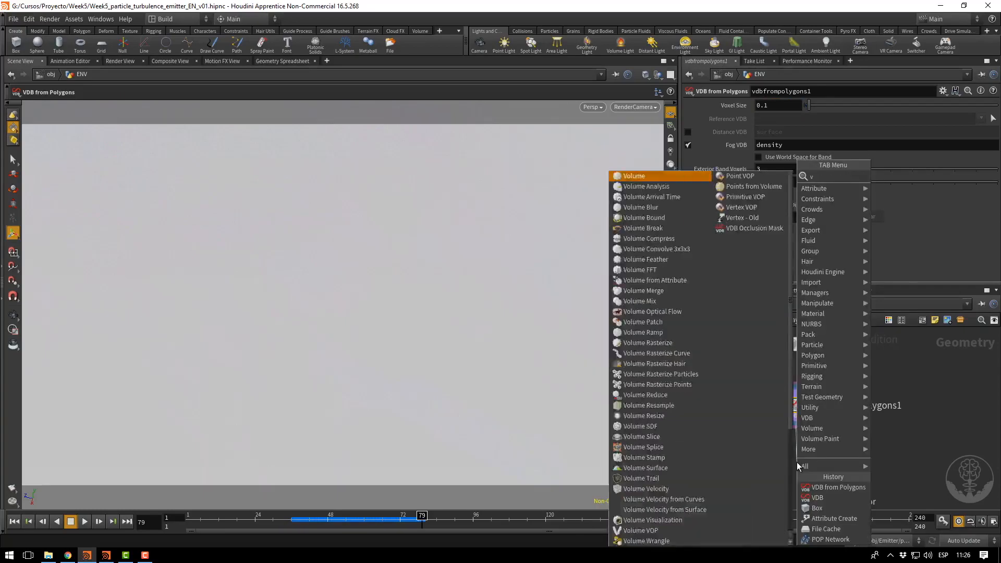
text(olumevop)
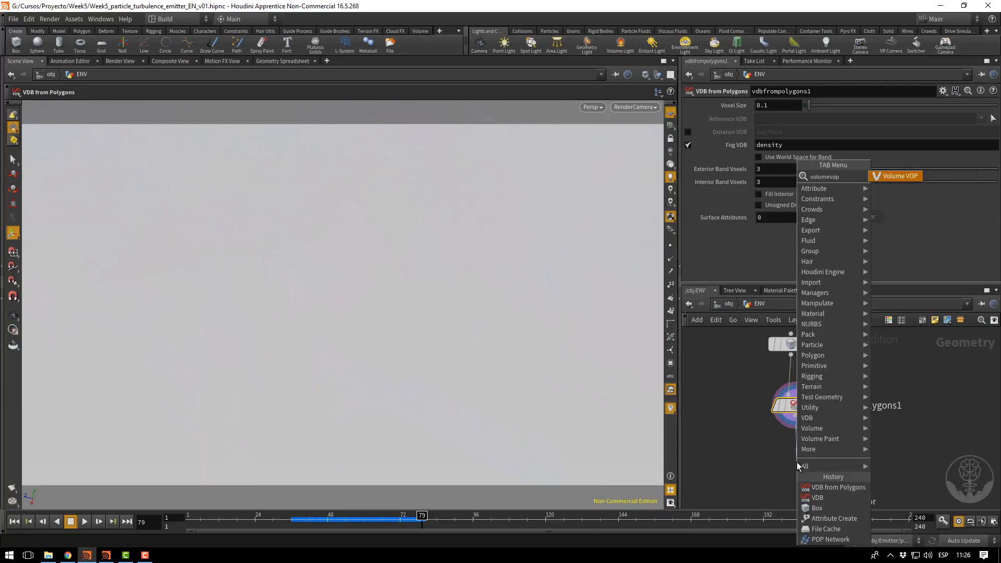
key(Return)
click(796, 462)
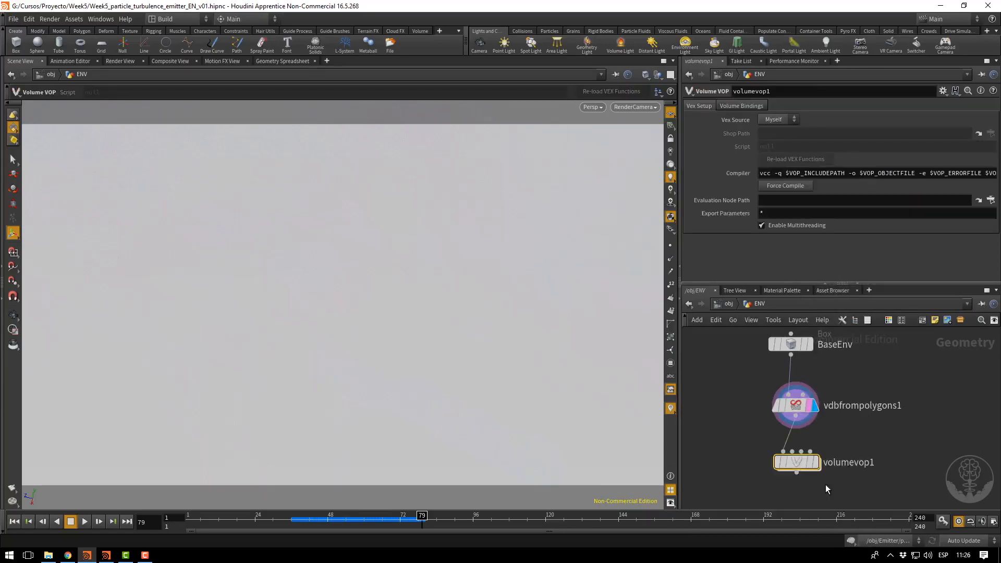
Inside the Volume VOP, spread out the nodes and insert a Multiply Constant on the density wire between the global parameters and the output.
double_click(805, 462)
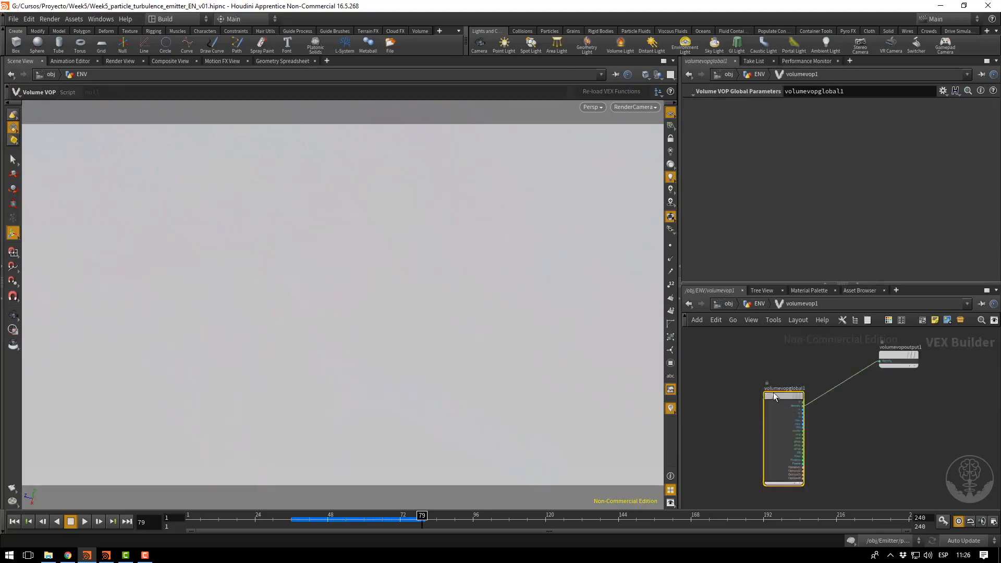
drag(780, 400, 729, 360)
scroll(772, 422, up, 5)
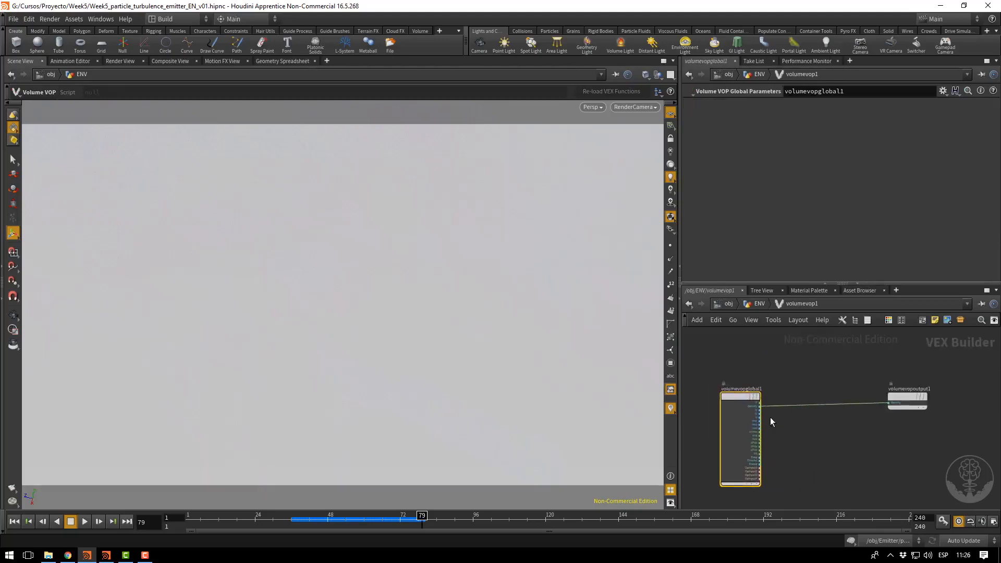
middle_drag(884, 453, 830, 455)
scroll(912, 415, down, 2)
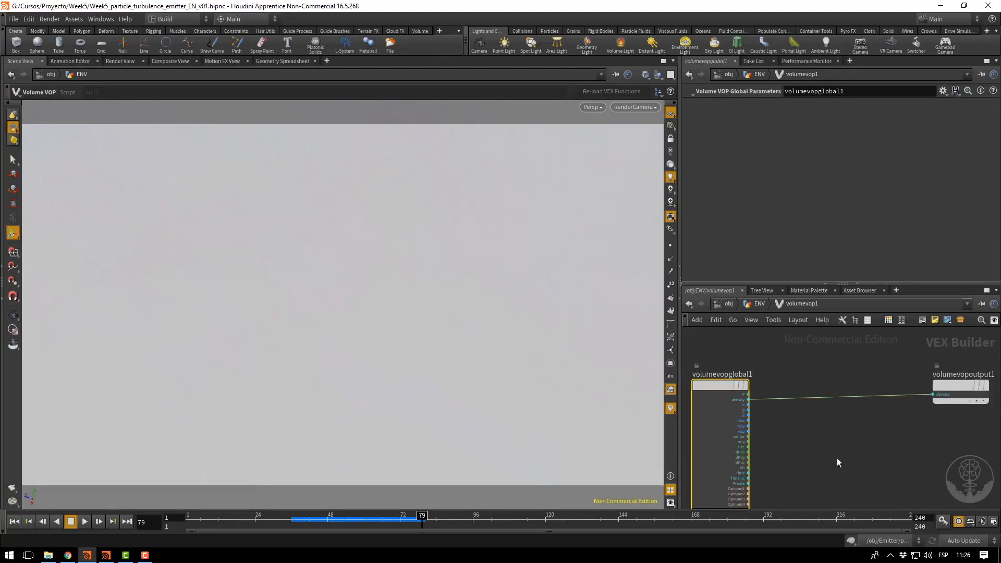
key(Tab)
text(mult)
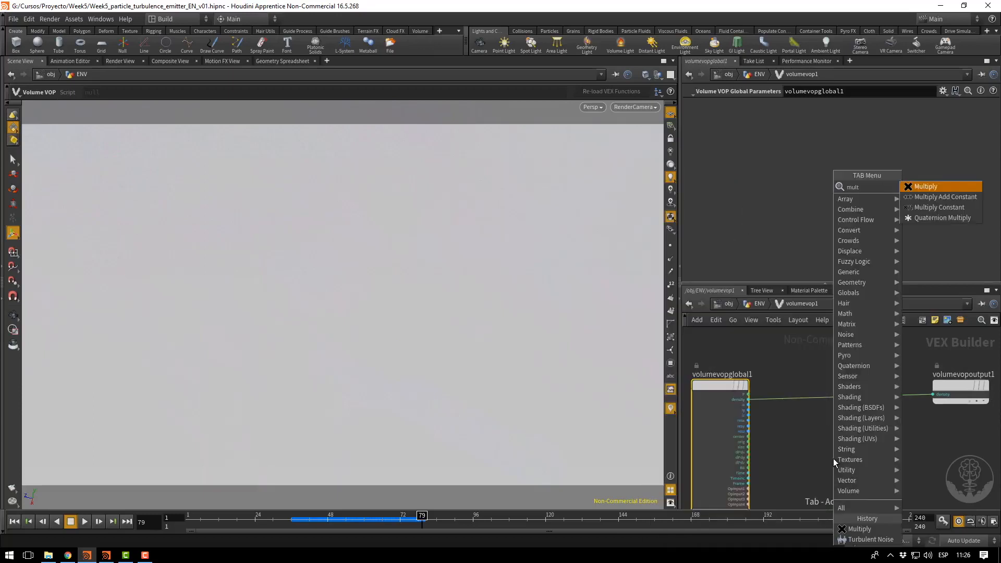
key(Down)
key(Down)
key(Return)
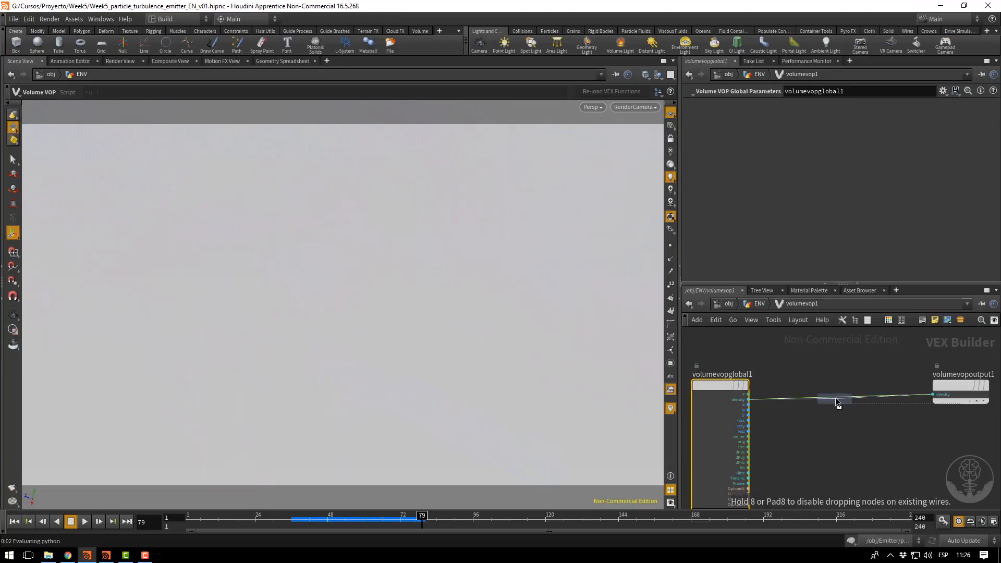
click(833, 405)
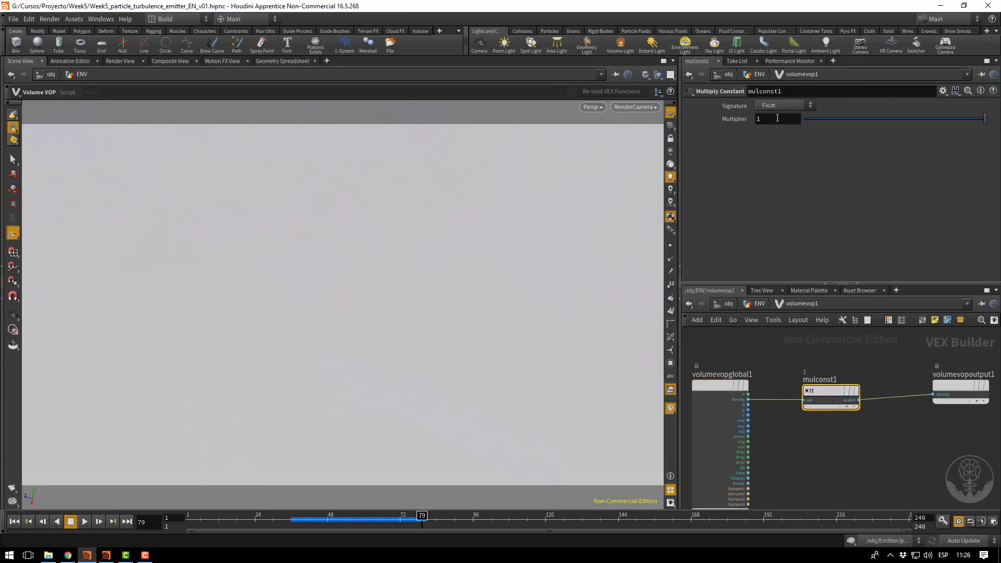
Try density multipliers of 0.2, 0.15 and 0.1 on the Multiply Constant node.
text(0.2)
key(Return)
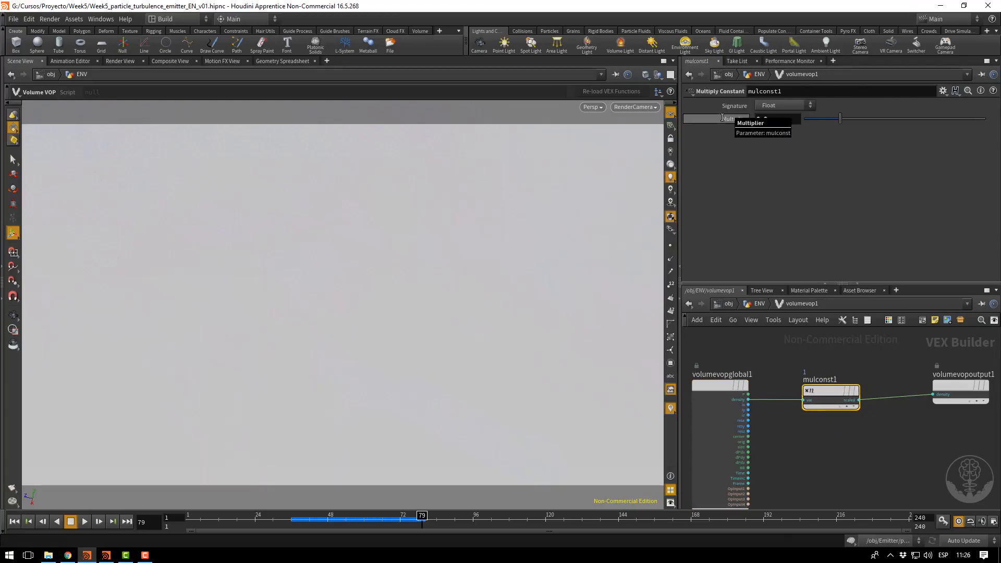
drag(775, 119, 700, 129)
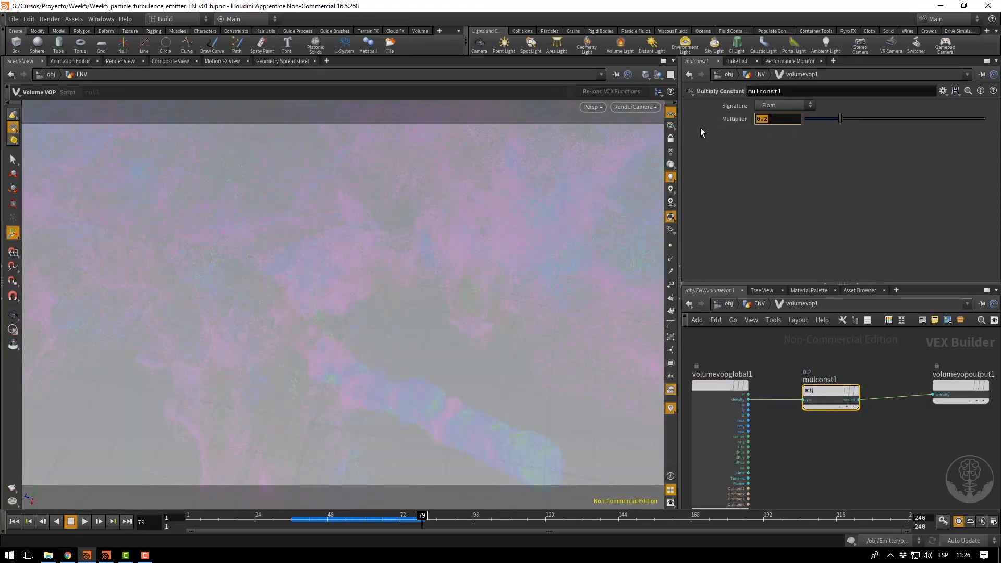
text(0.15)
key(Return)
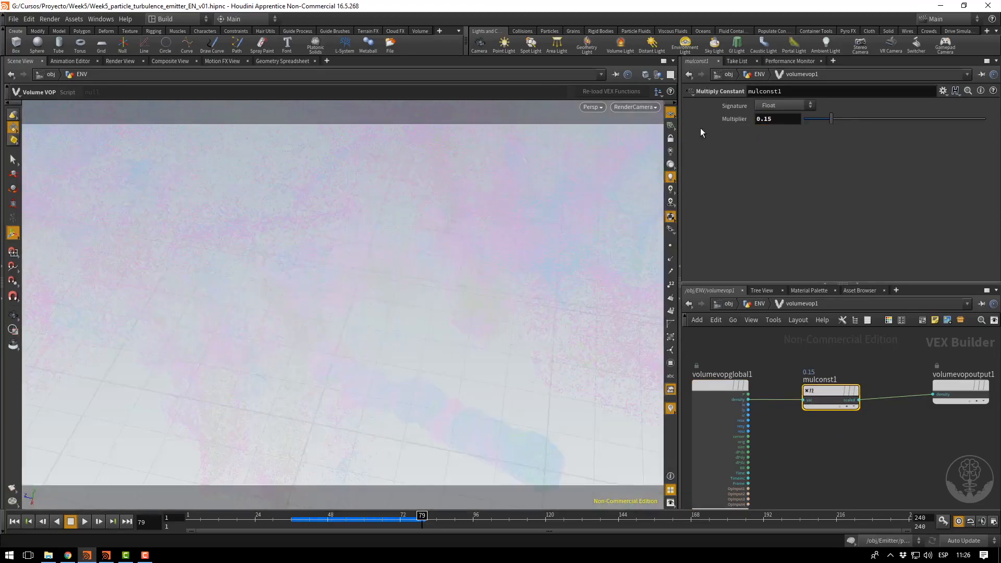
drag(773, 119, 685, 130)
text(0.1)
key(Return)
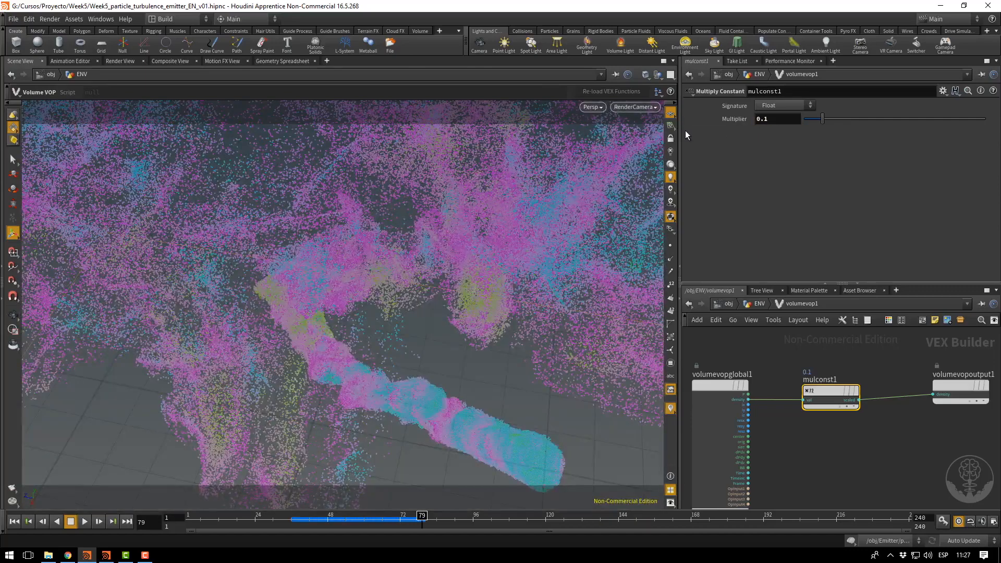
Set the Multiply Constant's multiplier to 0.25 and return to the obj level.
drag(771, 119, 720, 130)
text(0.25)
key(Return)
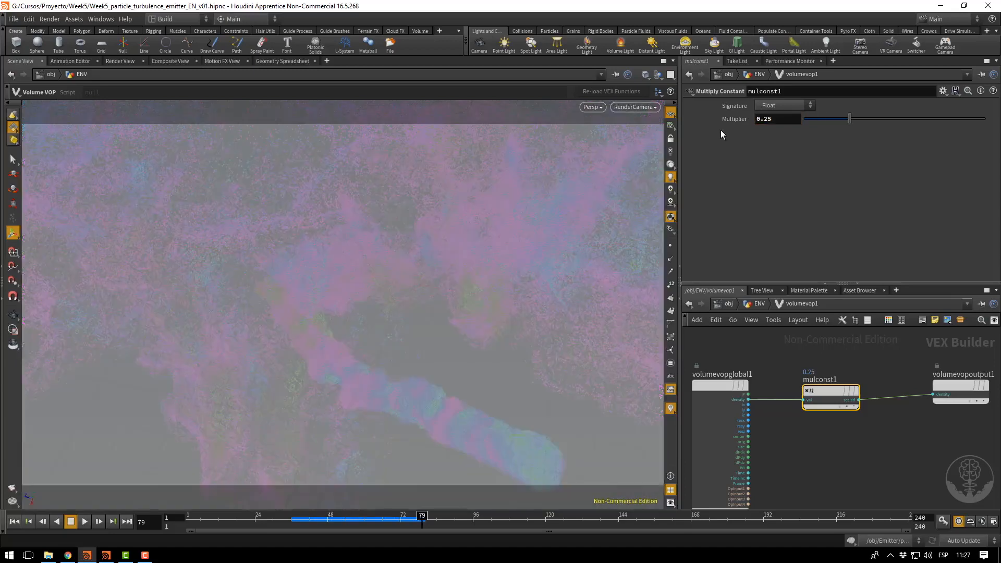
click(754, 304)
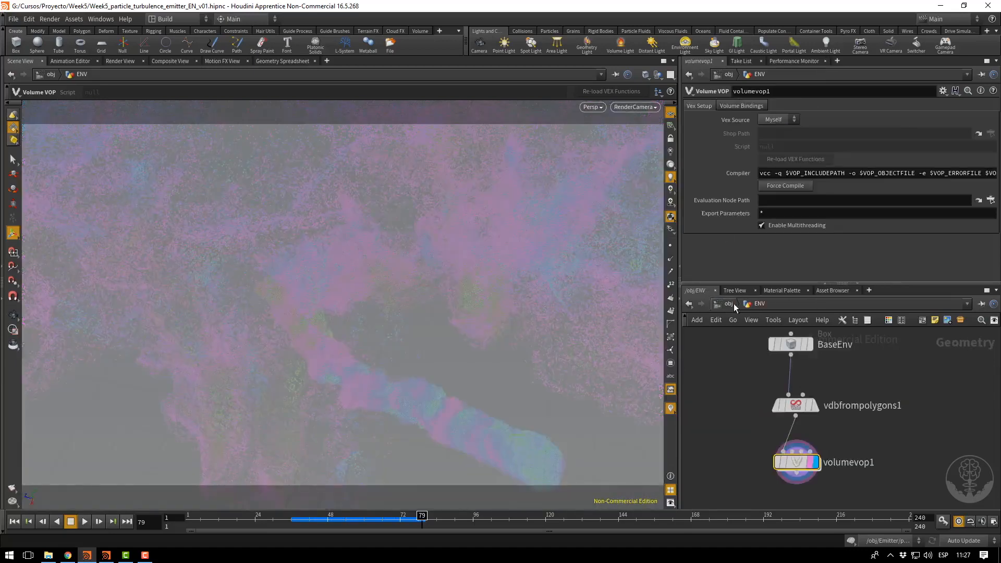
click(732, 303)
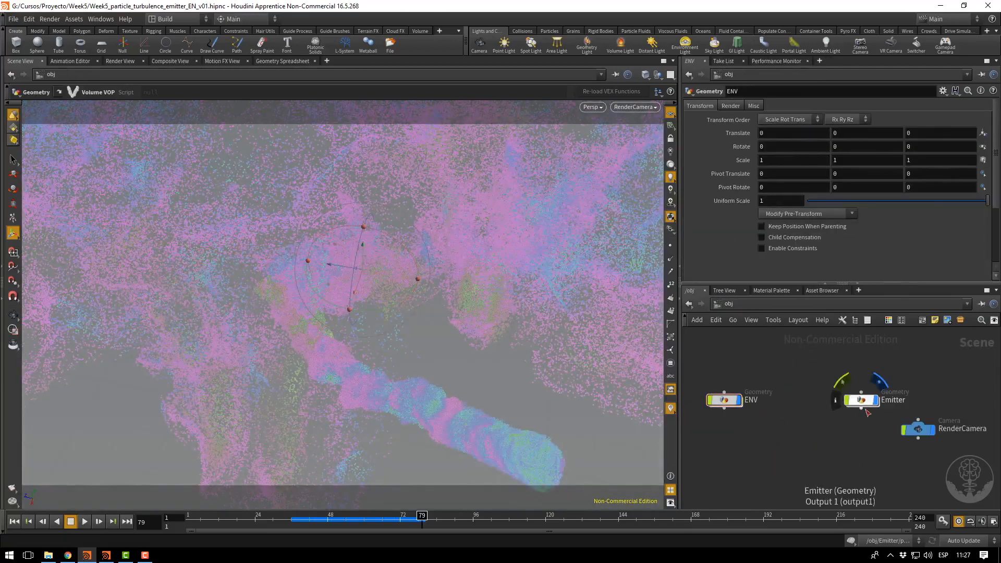
middle_drag(854, 444, 875, 427)
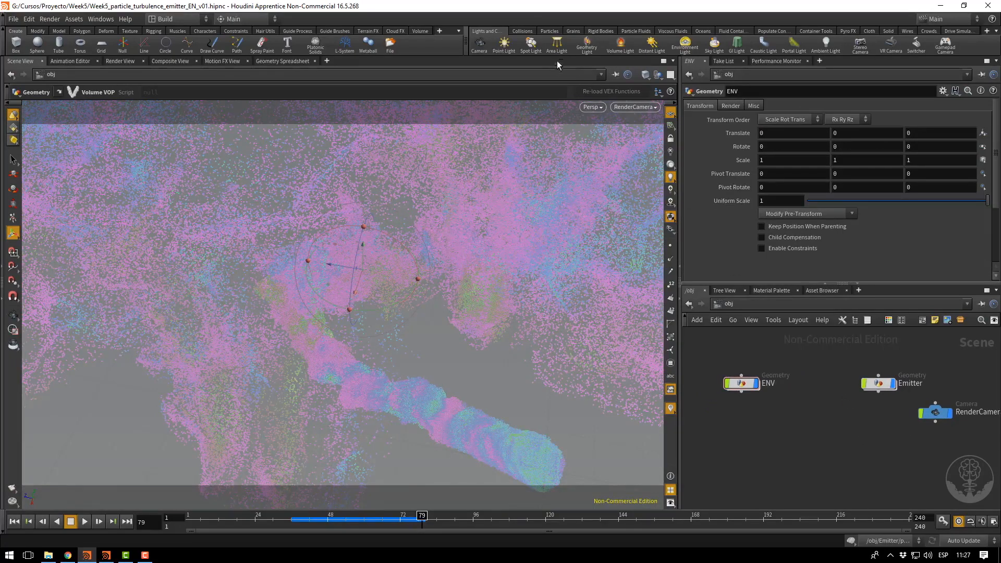
Add a spot light to the scene, placed on the construction plane beside the particle cloud.
click(532, 46)
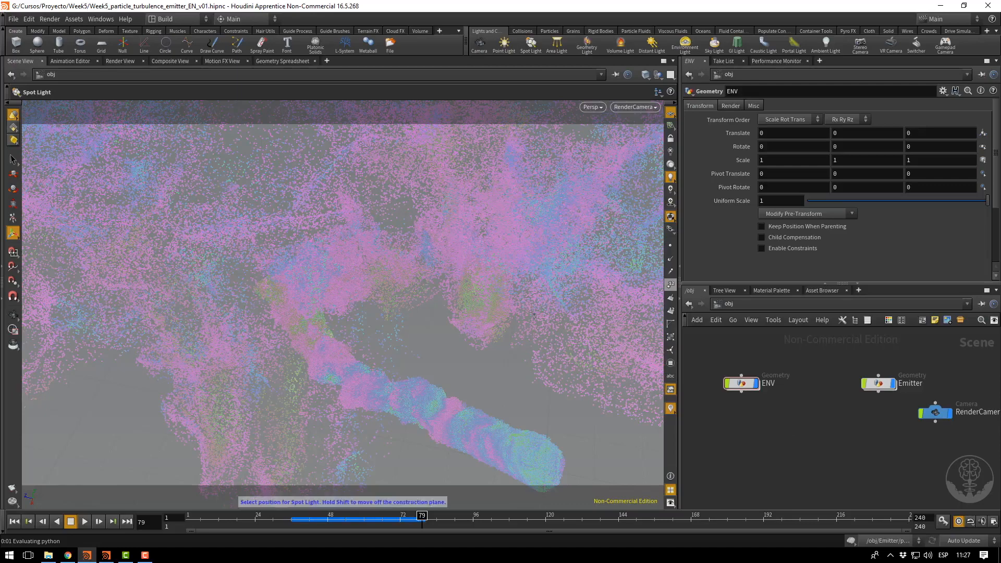
alt+right_drag(573, 337, 402, 281)
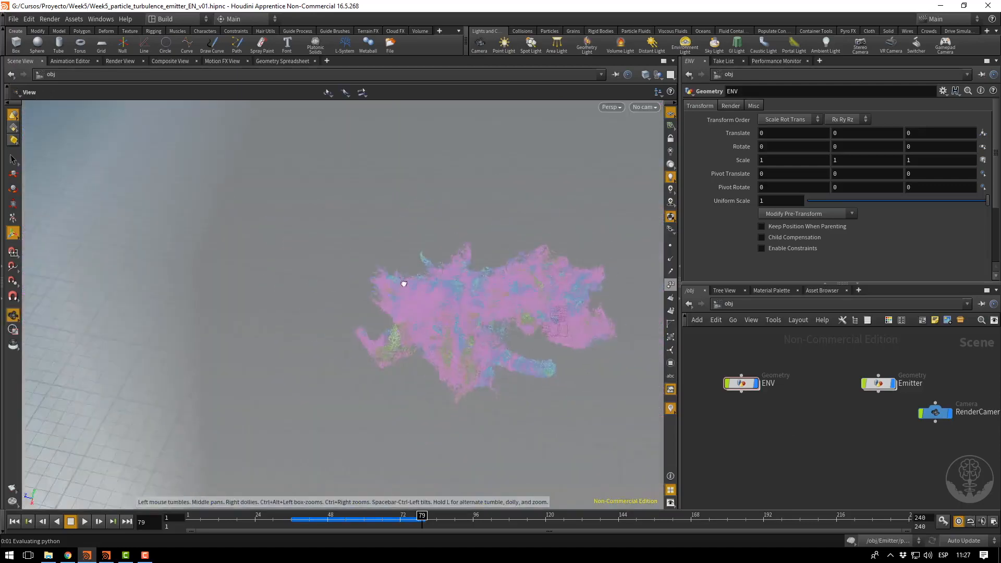
alt+drag(401, 282, 600, 258)
click(238, 314)
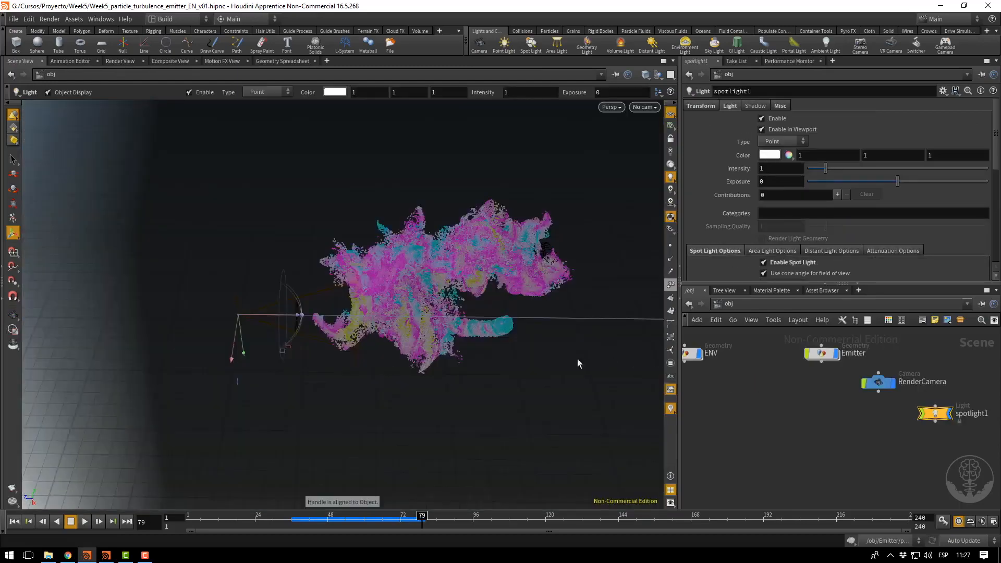
Raise the spot light above the particles and move its target so it aims diagonally down through the cloud.
alt+drag(417, 382, 480, 237)
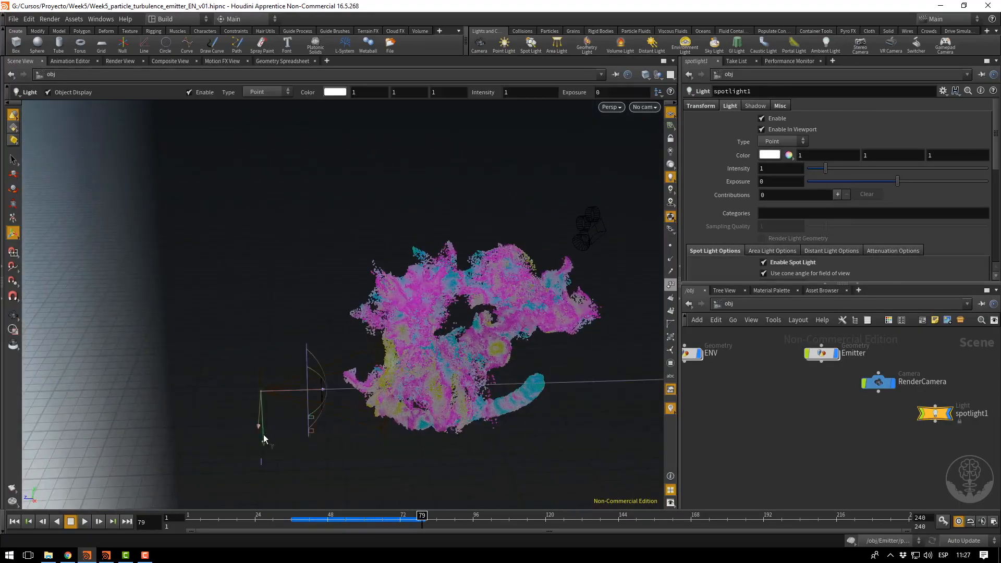
drag(269, 390, 270, 275)
alt+right_drag(568, 345, 521, 357)
alt+drag(520, 358, 482, 323)
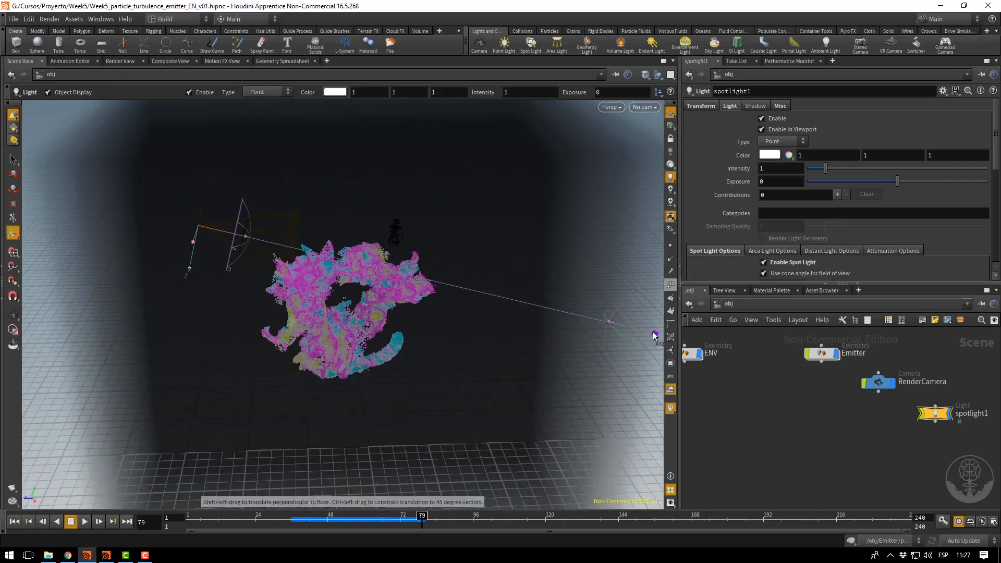
drag(614, 360, 579, 394)
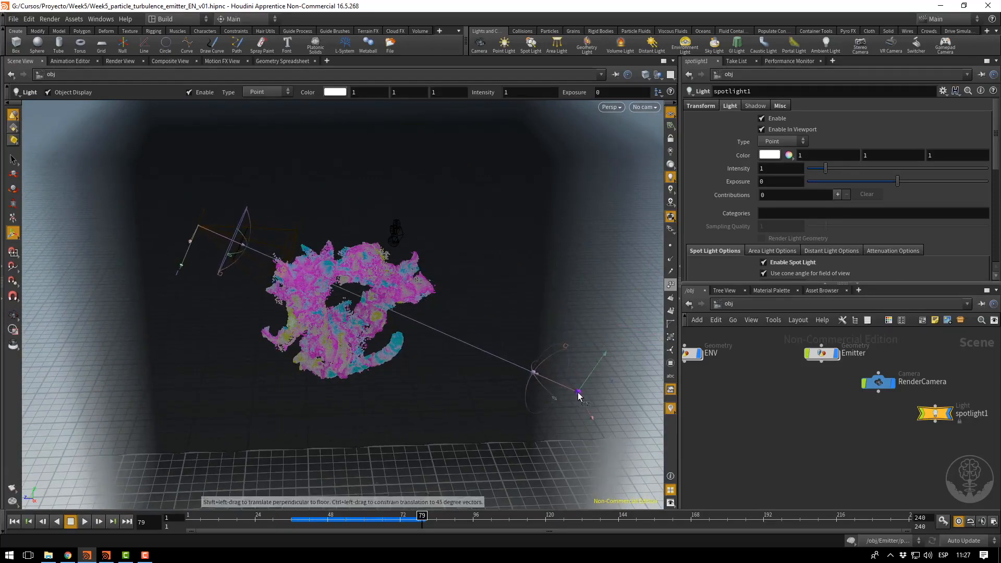
Look through spotlight1 in the viewport and lock the view to the light.
click(646, 108)
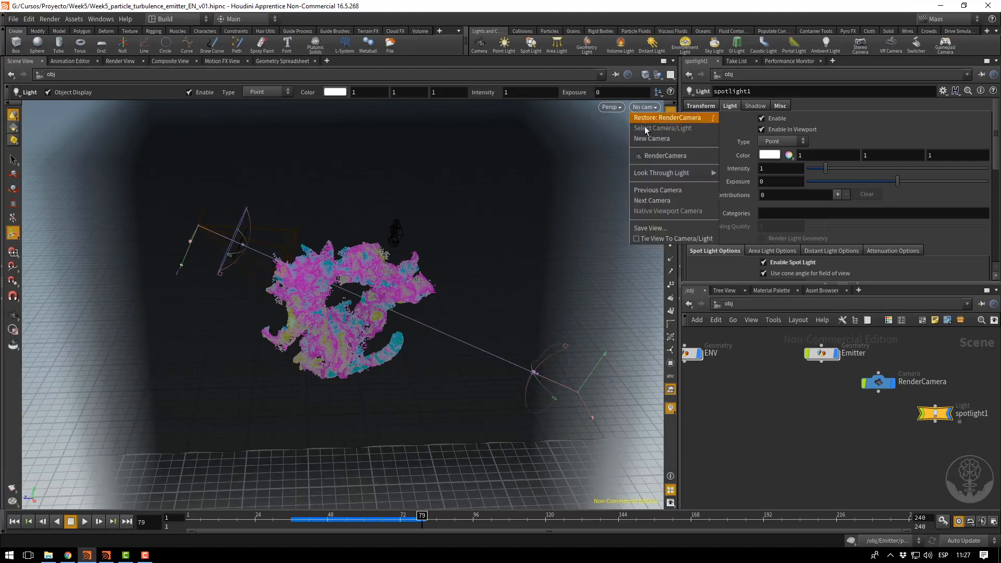
mouse_move(658, 173)
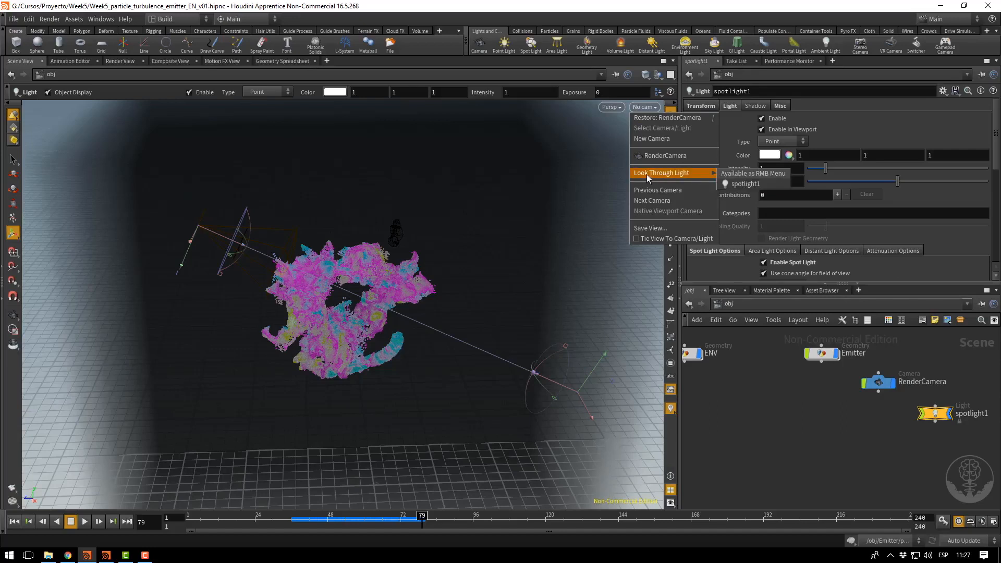
click(749, 184)
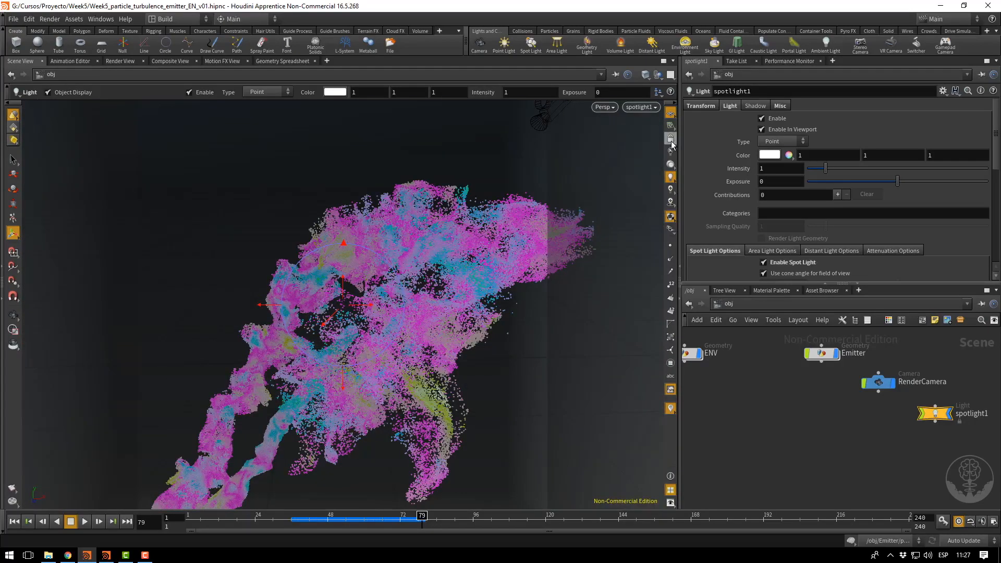
click(670, 140)
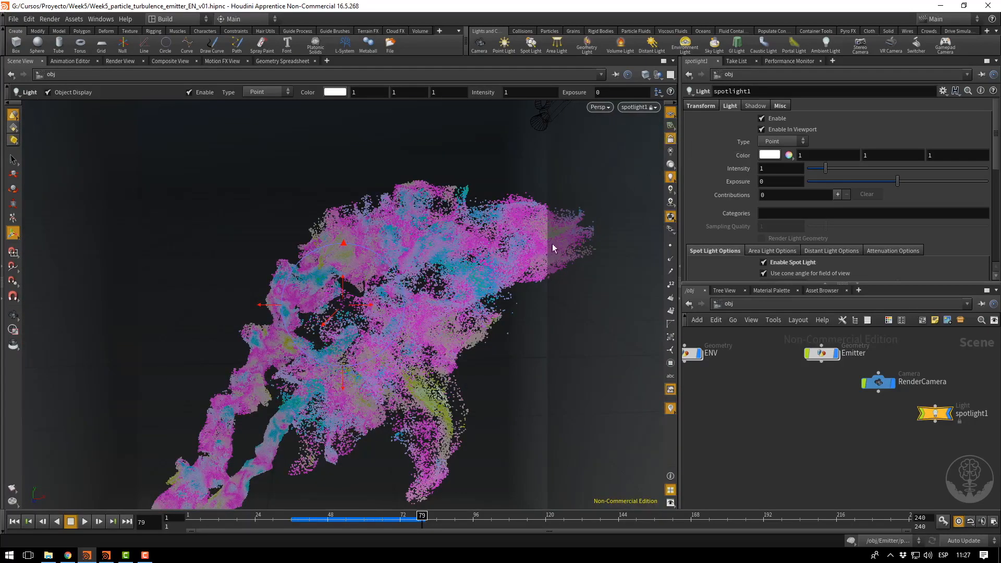
Reposition spotlight1 through its own view until it frames the whole particle cloud, and switch the viewport back to RenderCamera.
key(Escape)
drag(487, 261, 348, 313)
middle_drag(348, 313, 198, 359)
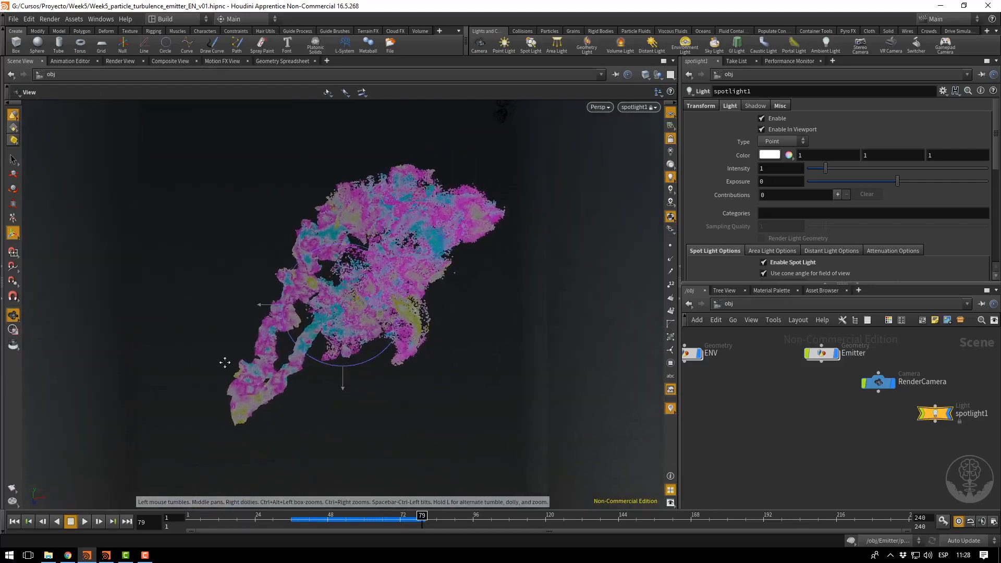
middle_drag(451, 306, 351, 341)
right_drag(352, 341, 368, 328)
middle_drag(369, 328, 551, 143)
click(637, 106)
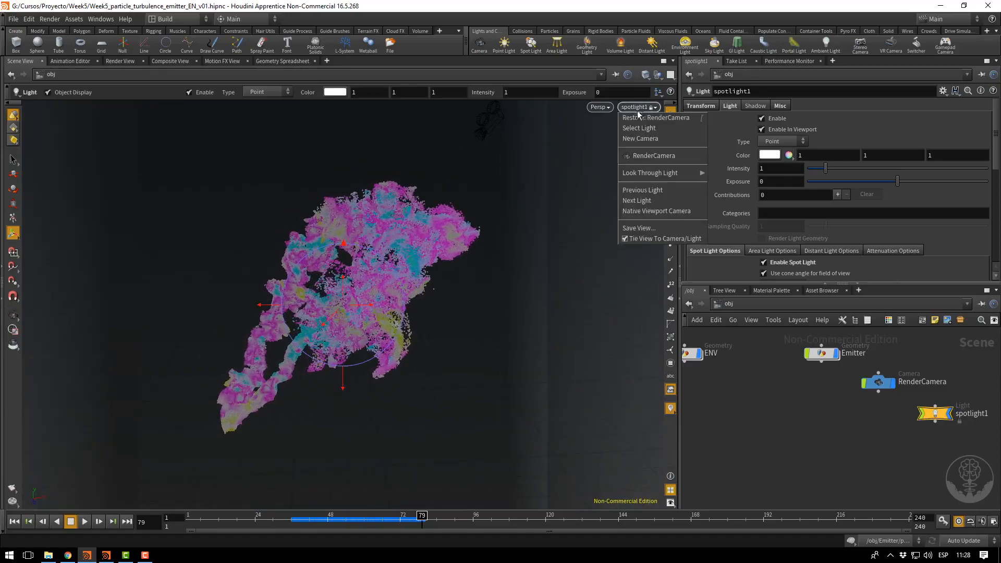
click(645, 148)
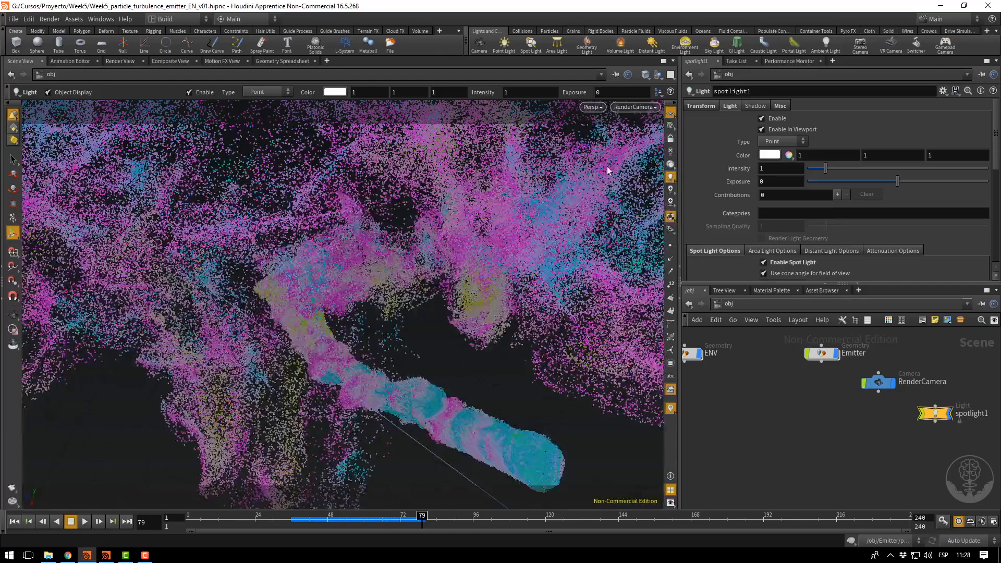
Set spotlight1's cone angle to 38.6 and move the light closer to the particle cloud along its aim.
alt+right_drag(564, 244, 308, 243)
alt+drag(308, 244, 299, 178)
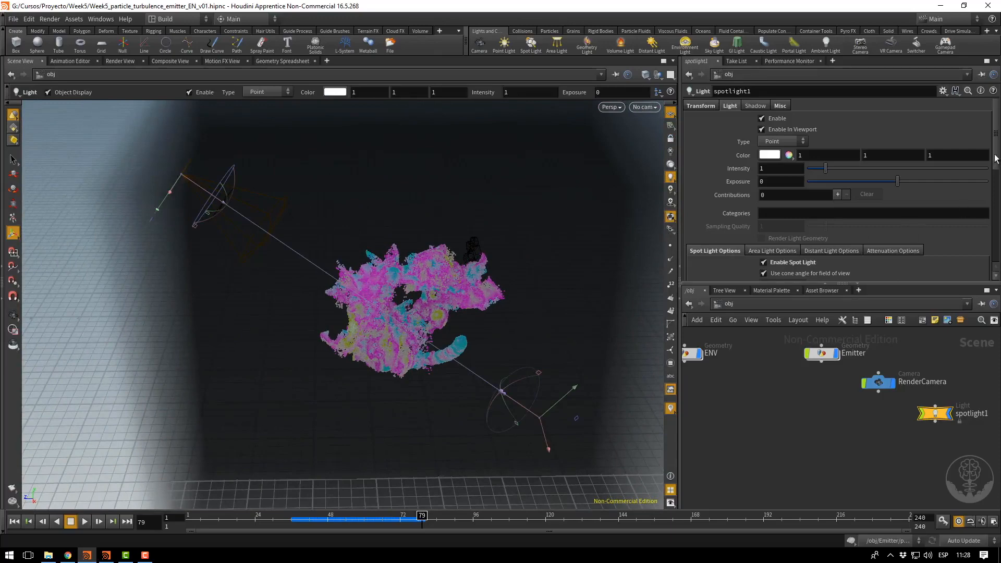
scroll(996, 159, down, 4)
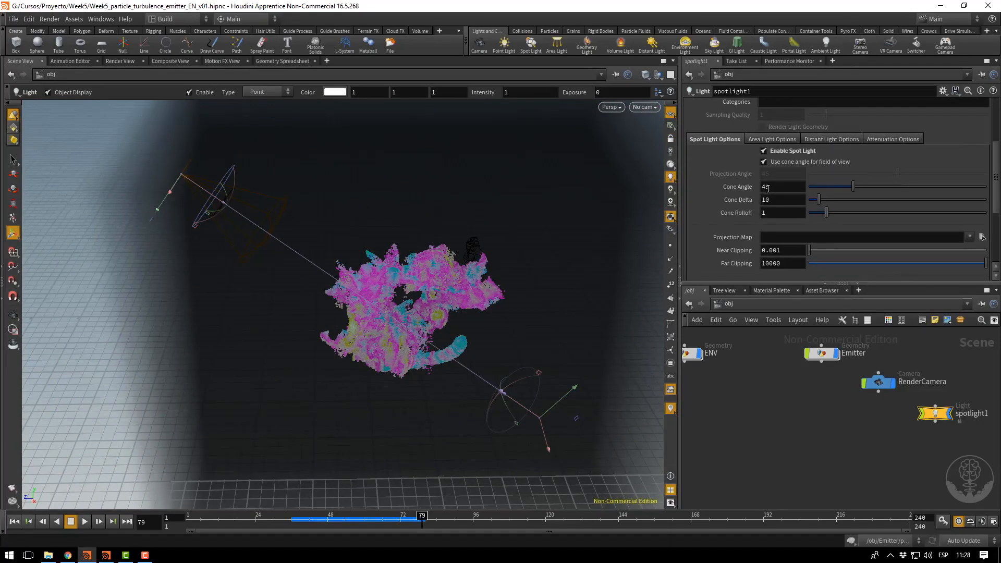
scroll(697, 148, up, 2)
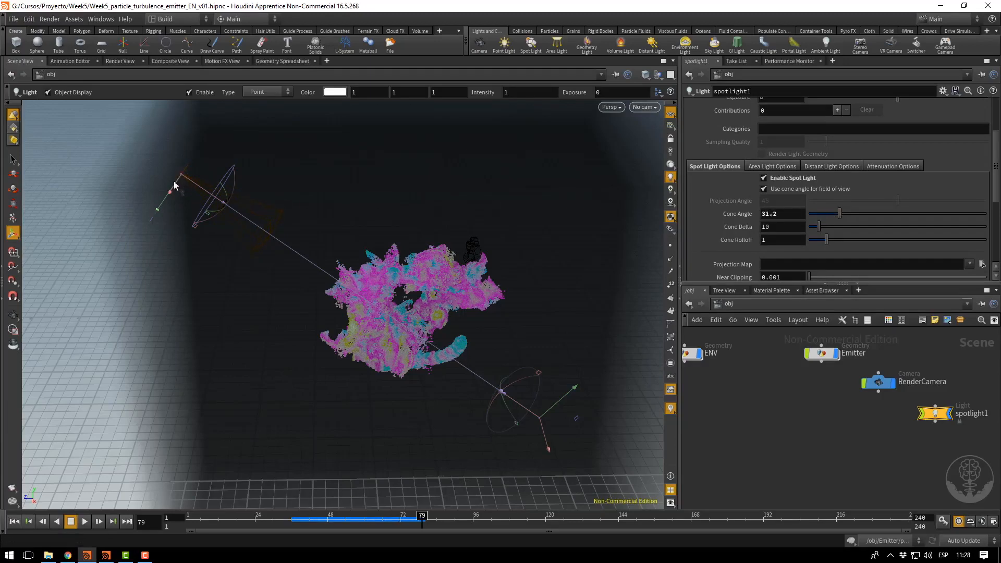
drag(191, 182, 245, 221)
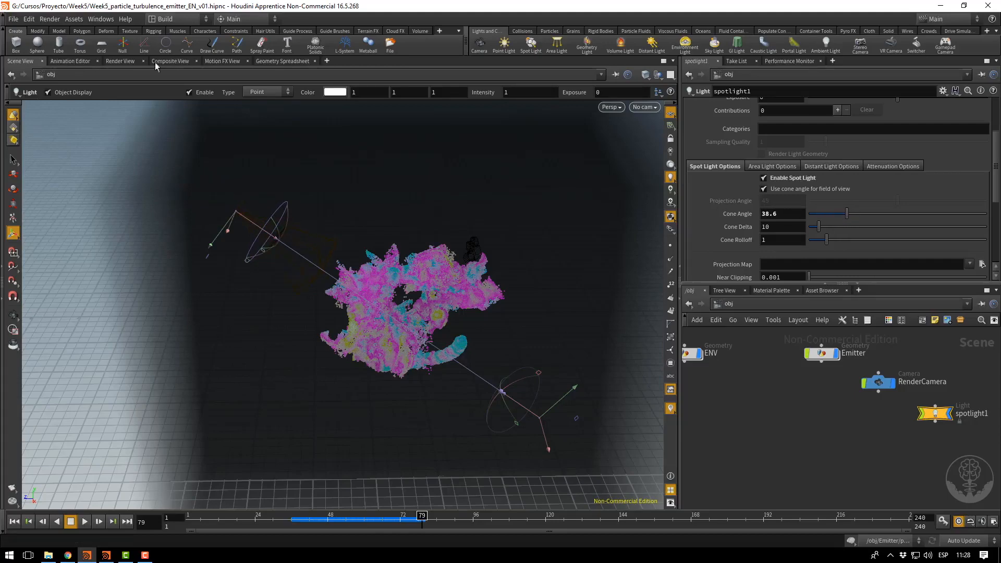
Save the scene and start an IPR render with mantra_ipr through RenderCamera.
click(119, 61)
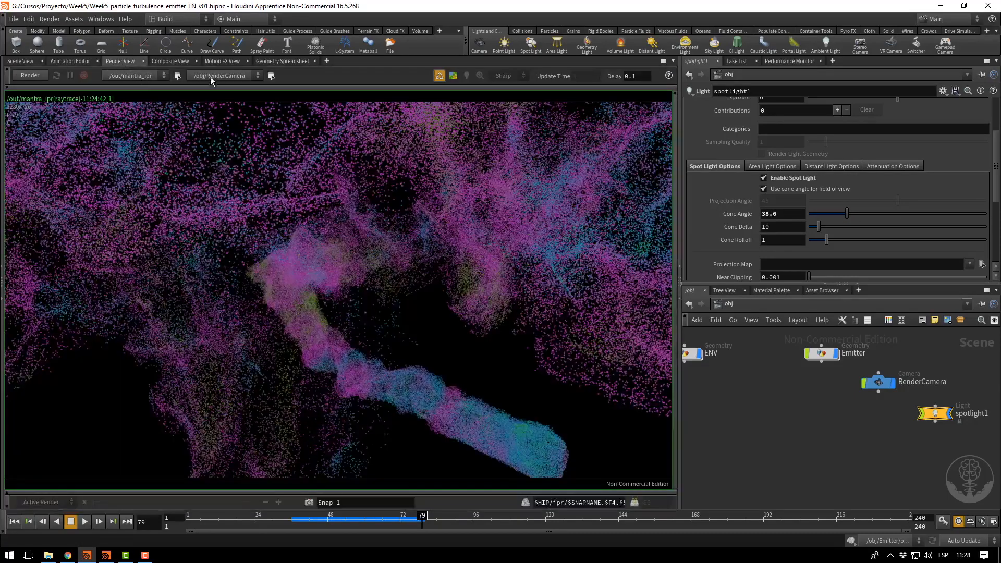
key(ctrl+s)
click(20, 77)
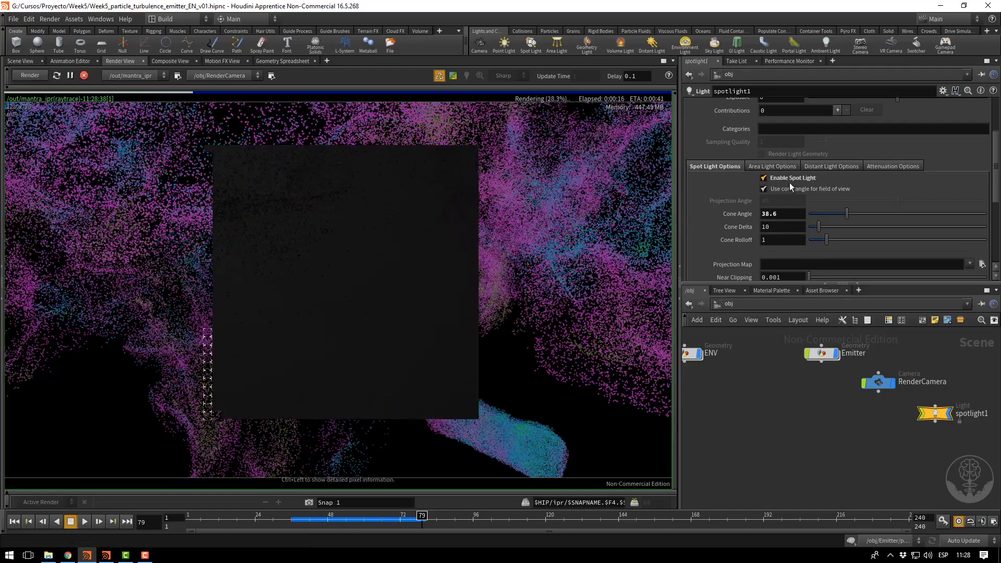
Set spotlight1's intensity to 25, show its attenuation options and check the updated render.
scroll(789, 182, up, 3)
click(764, 139)
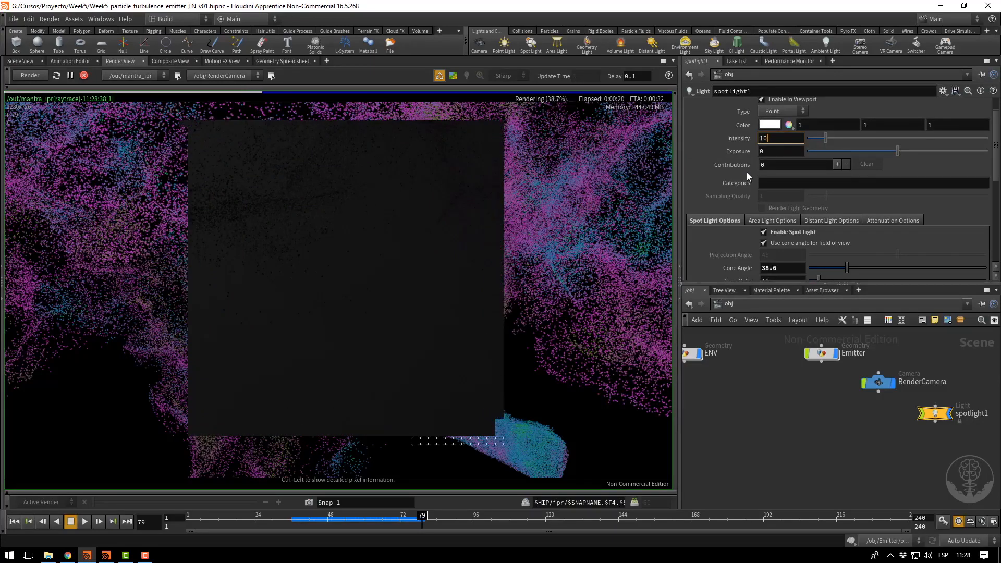
key(BackSpace)
text(25)
key(Return)
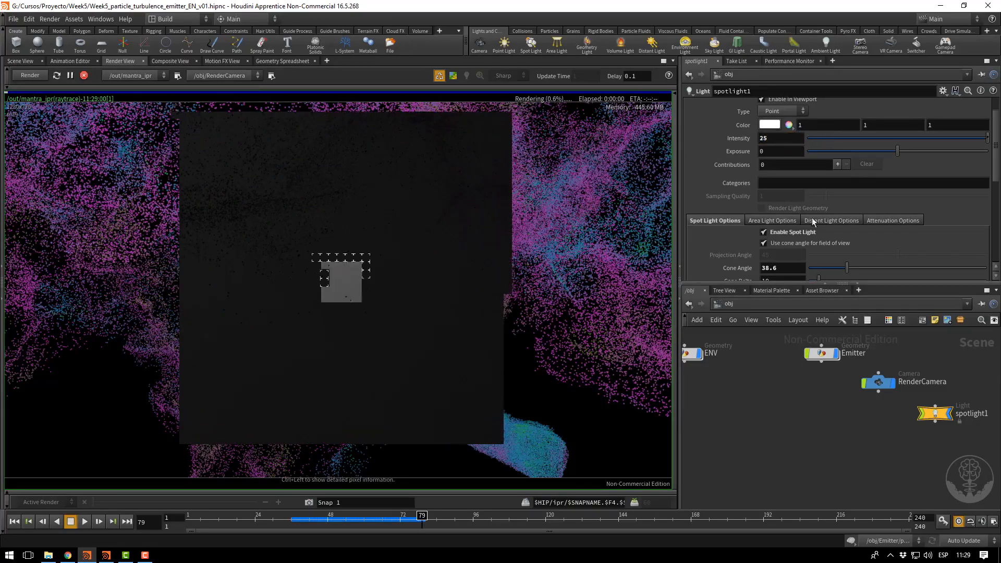
click(880, 222)
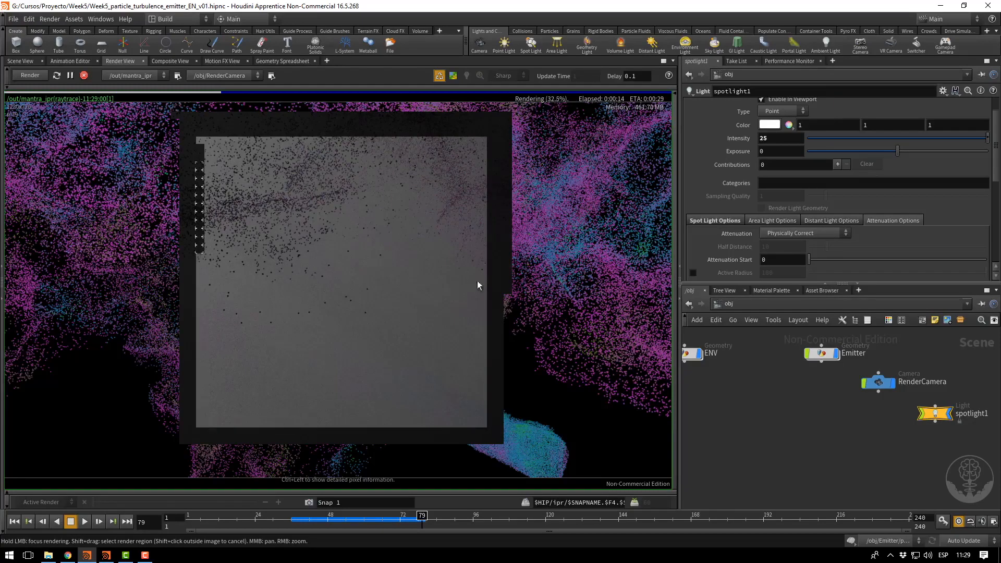
scroll(596, 396, down, 2)
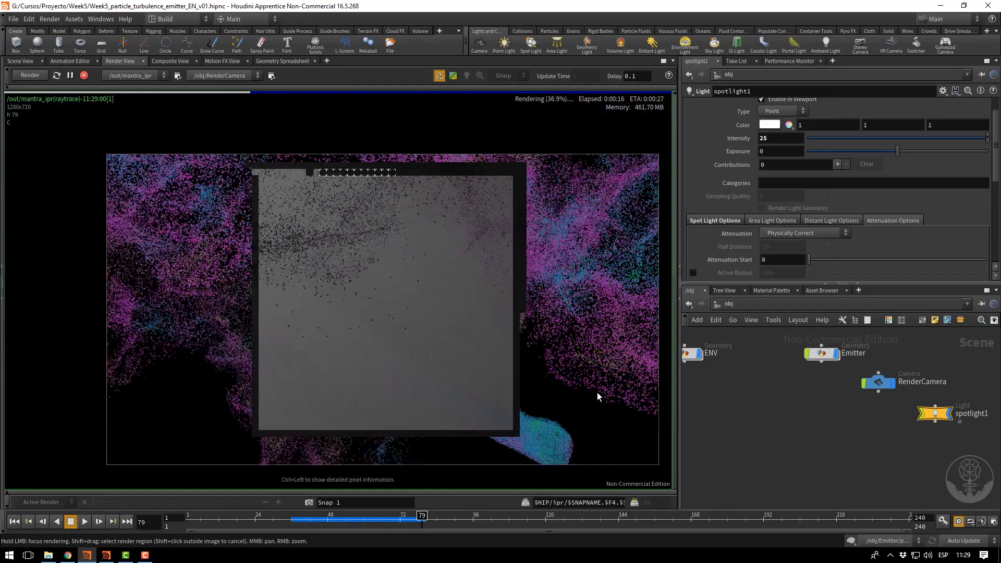
middle_drag(596, 392, 567, 322)
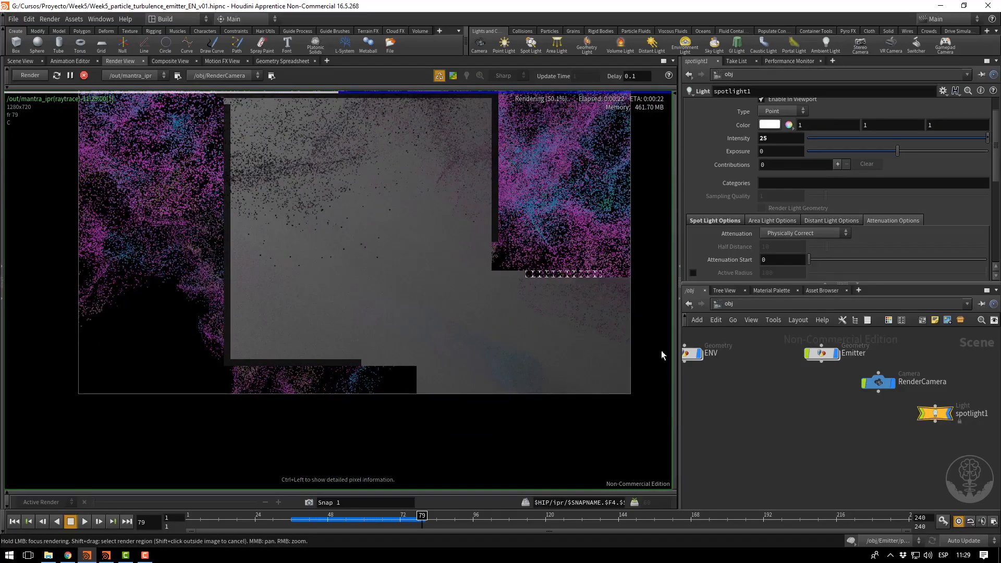
Set the Multiply Constant's multiplier inside ENV's volumevop1 to 0.1 and return to the obj level.
middle_drag(753, 363, 805, 398)
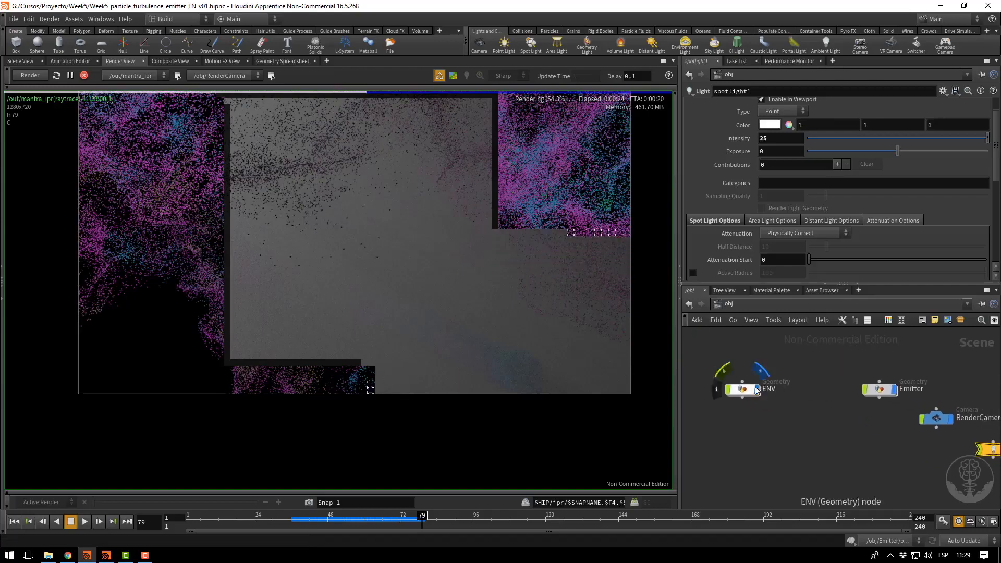
double_click(750, 391)
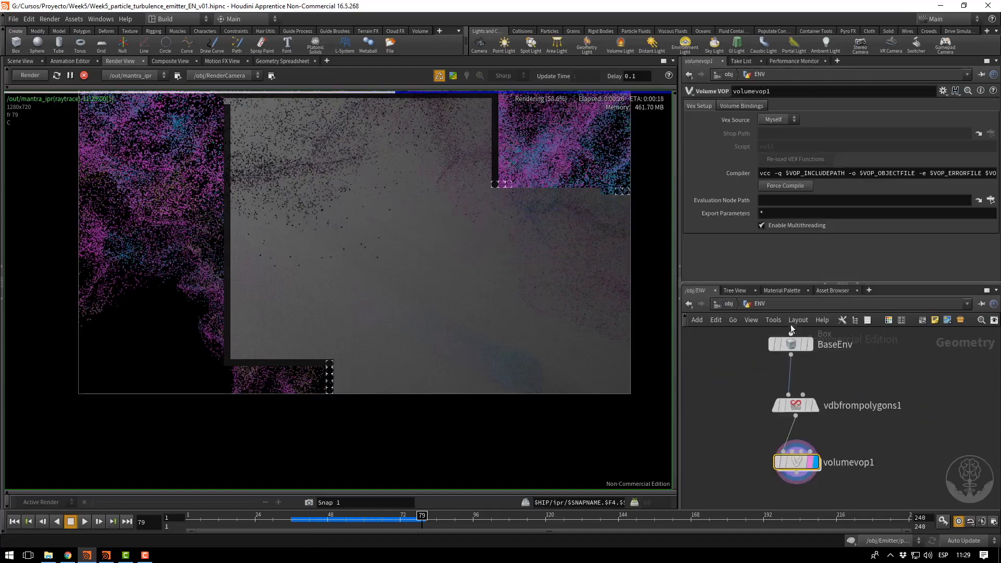
double_click(796, 468)
click(776, 118)
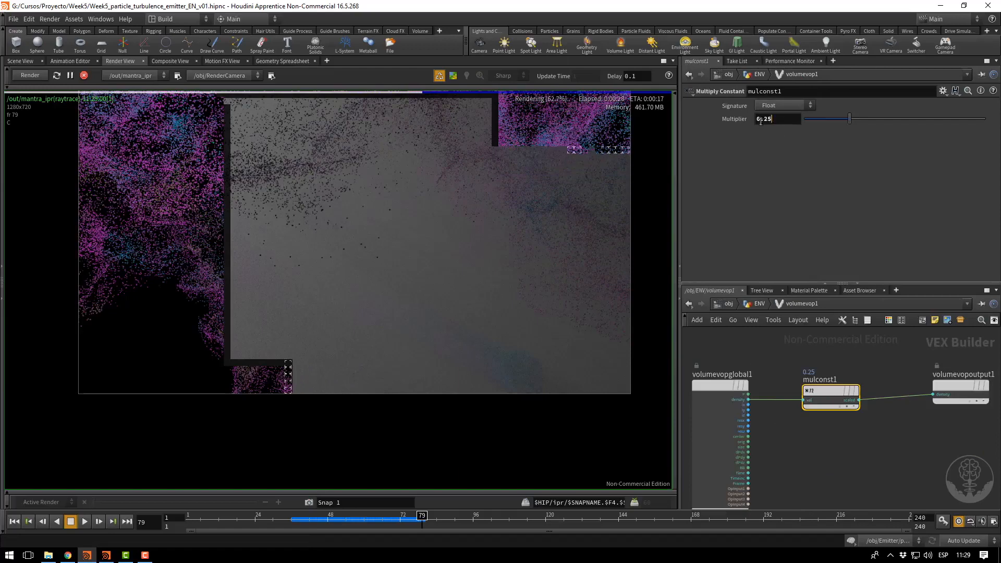
text(0.1)
key(Return)
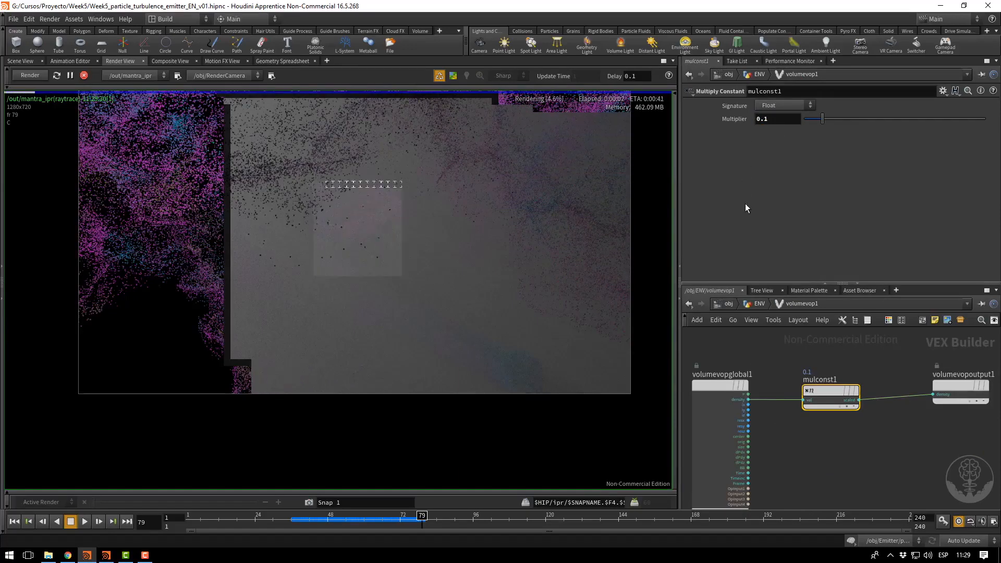
click(759, 304)
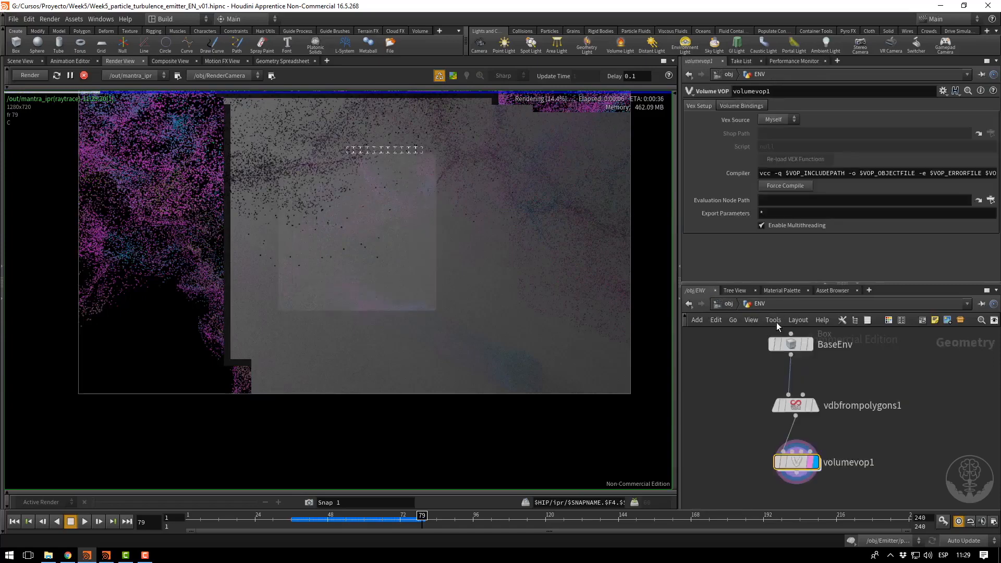
click(729, 304)
Set spotlight1's cone angle to 10 in its spot light options.
middle_drag(915, 429, 807, 411)
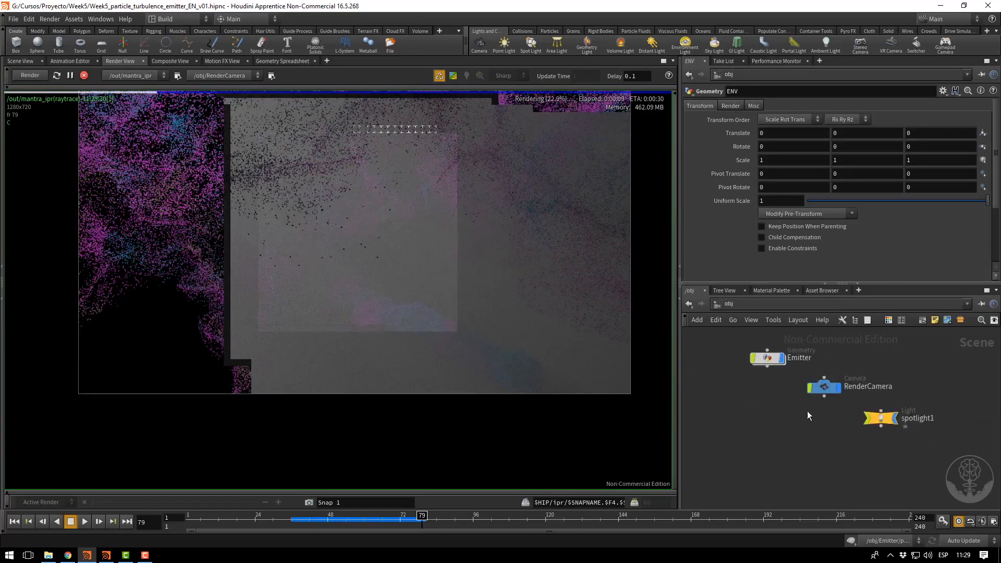
click(881, 417)
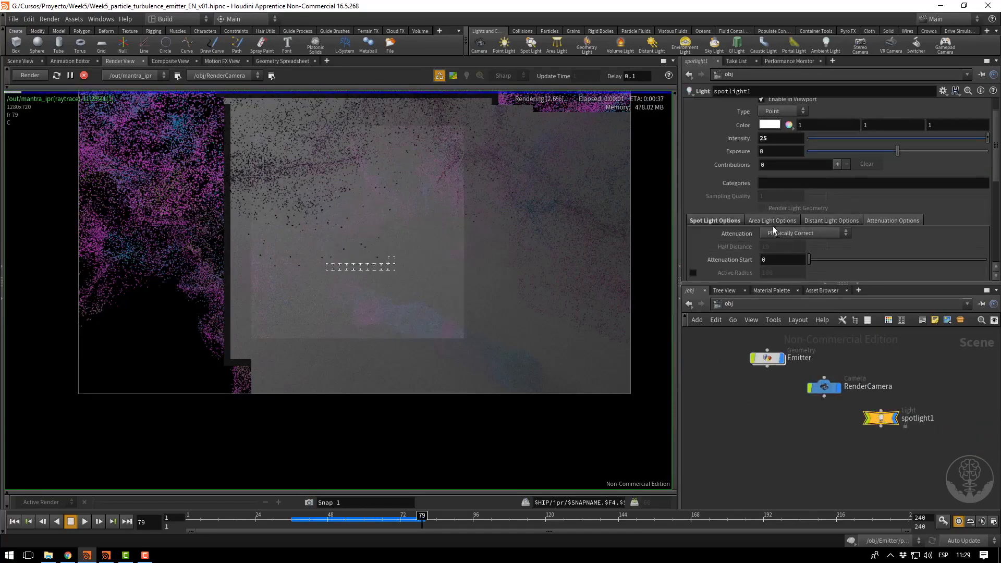
click(776, 221)
click(728, 220)
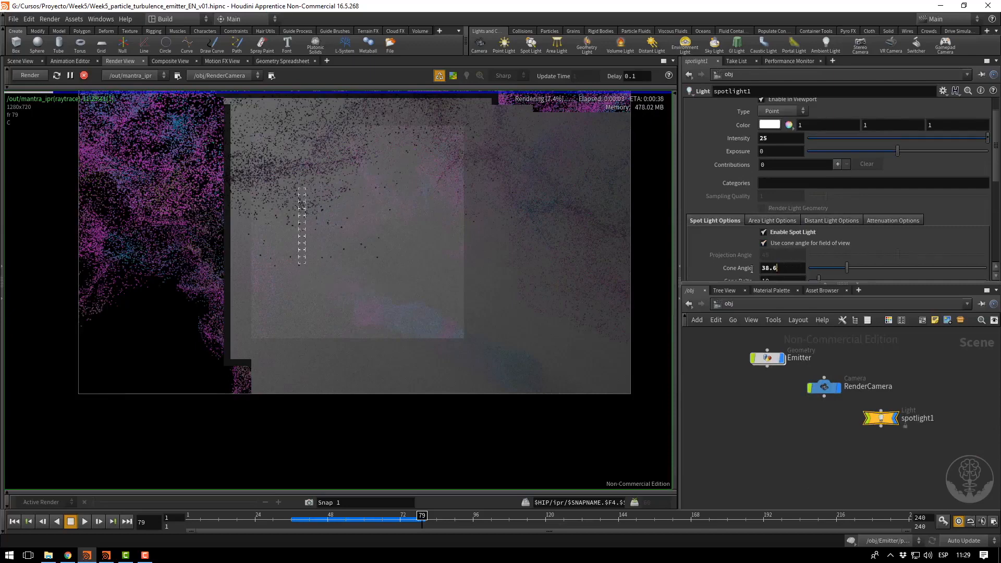
text(10)
key(Return)
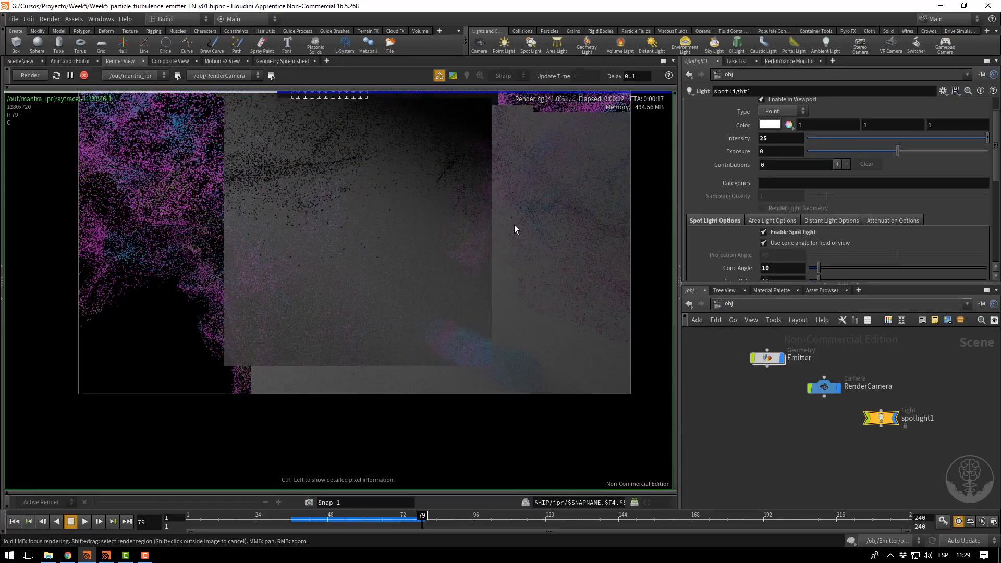
Set mantra_ipr's pixel samples to 8 by 8 in its rendering settings in the out network.
click(729, 306)
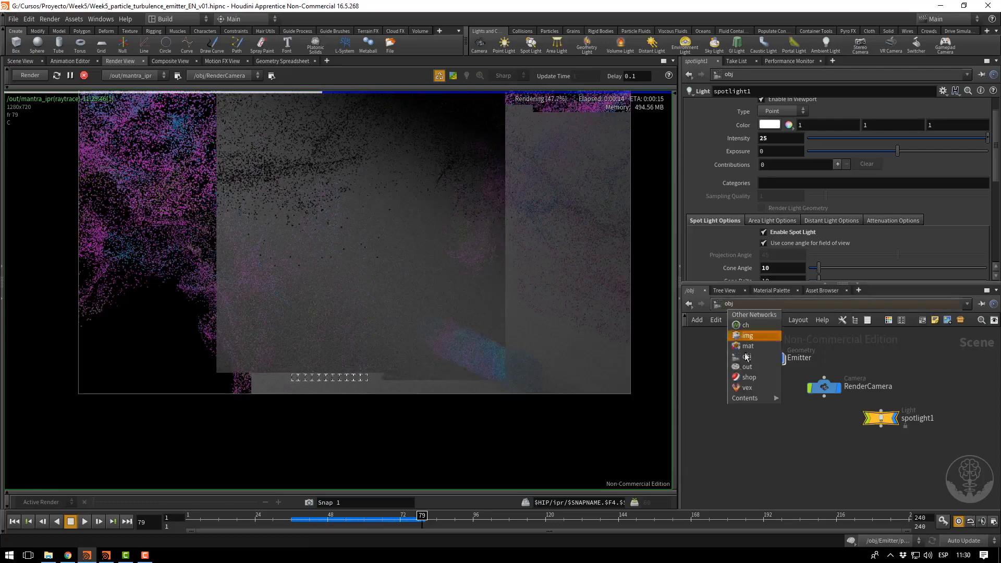
click(746, 356)
click(731, 307)
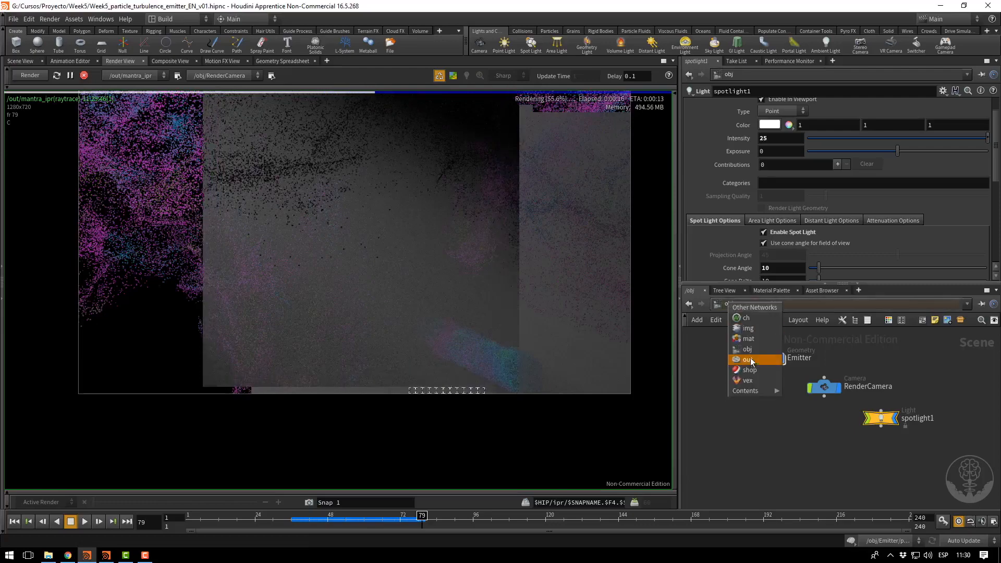
click(748, 360)
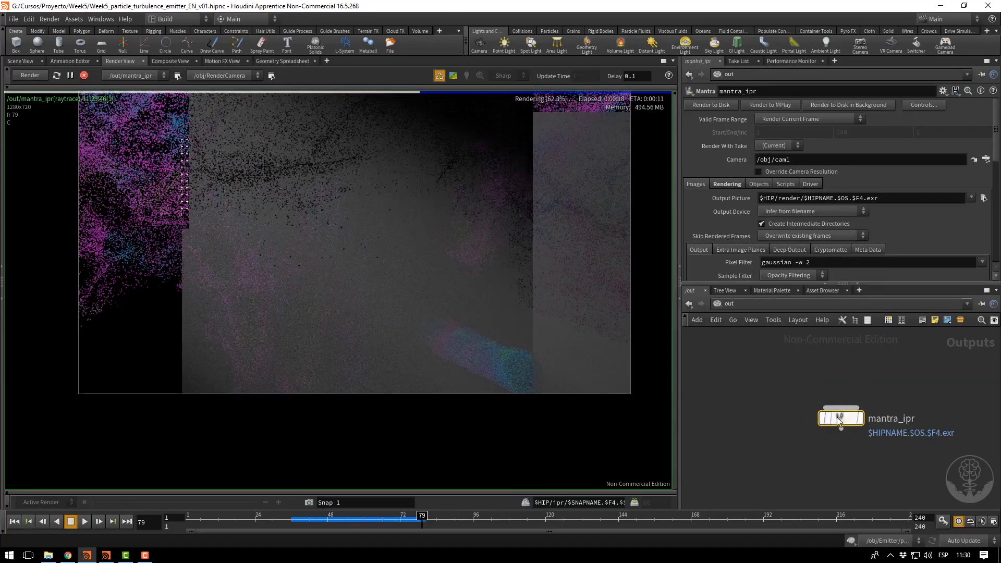
click(751, 185)
click(720, 185)
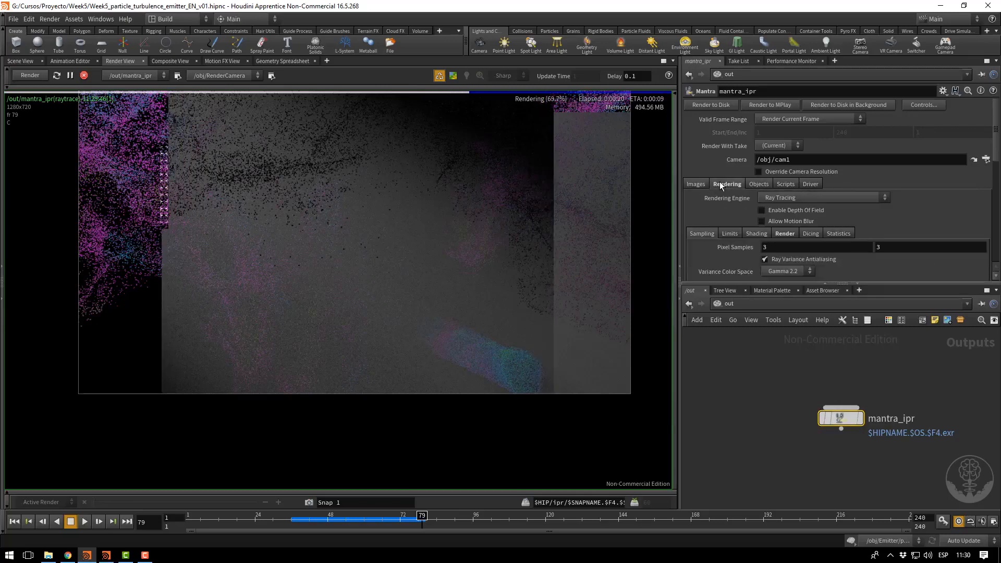
click(764, 247)
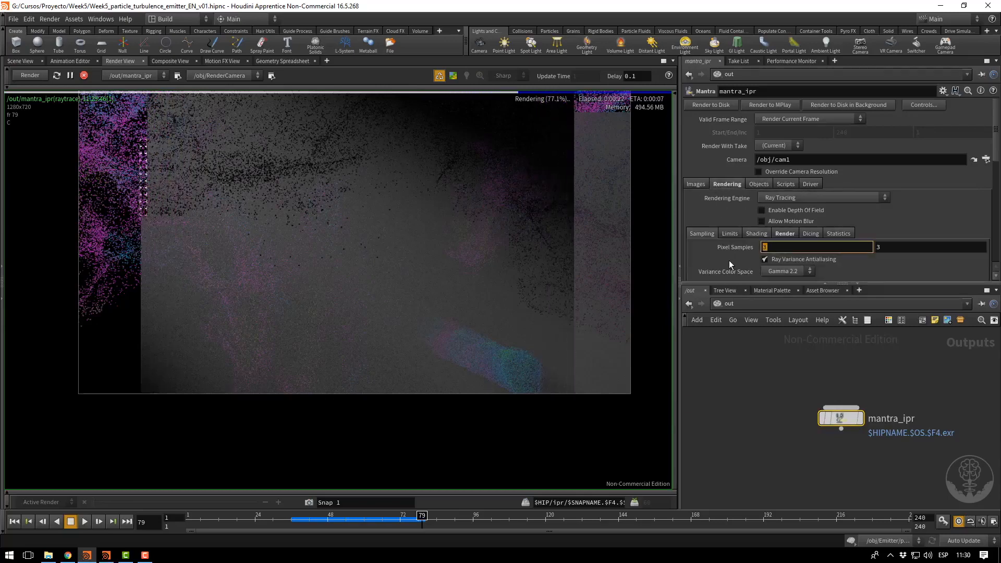
text(8)
key(Return)
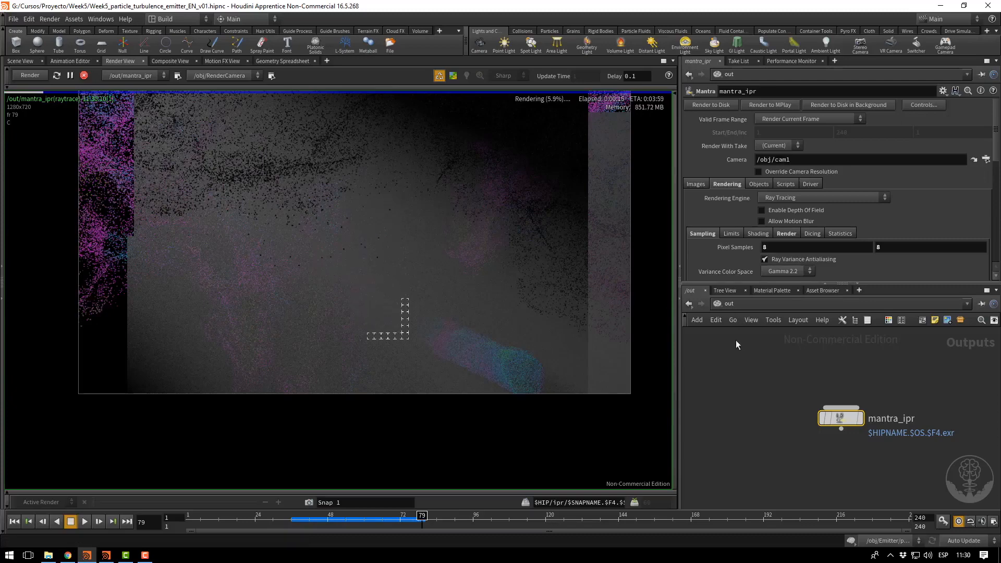
Set attribcreate1's pscale value inside the Emitter object to 0.05 and focus the render on the particle areas.
click(720, 304)
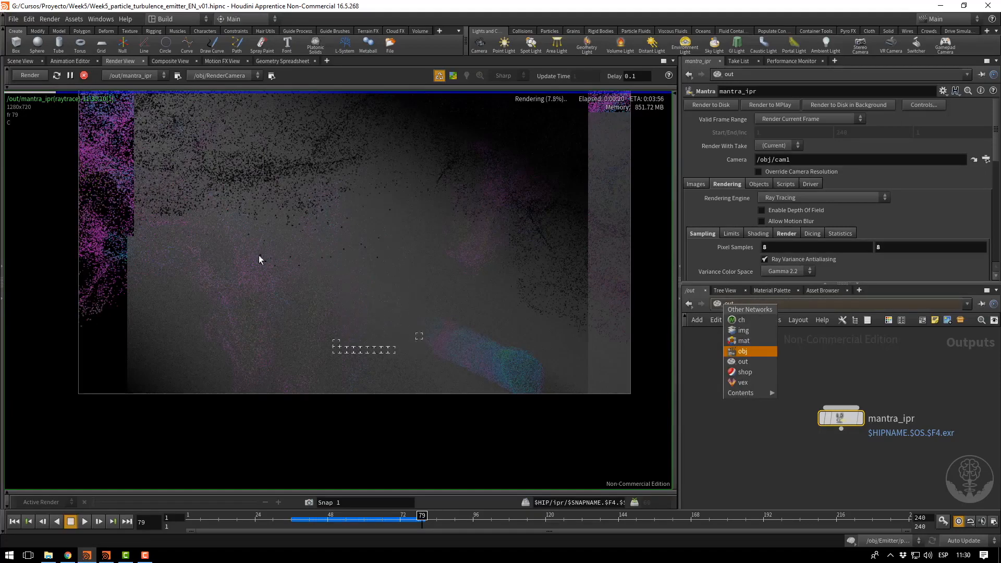
click(744, 362)
click(722, 310)
click(742, 347)
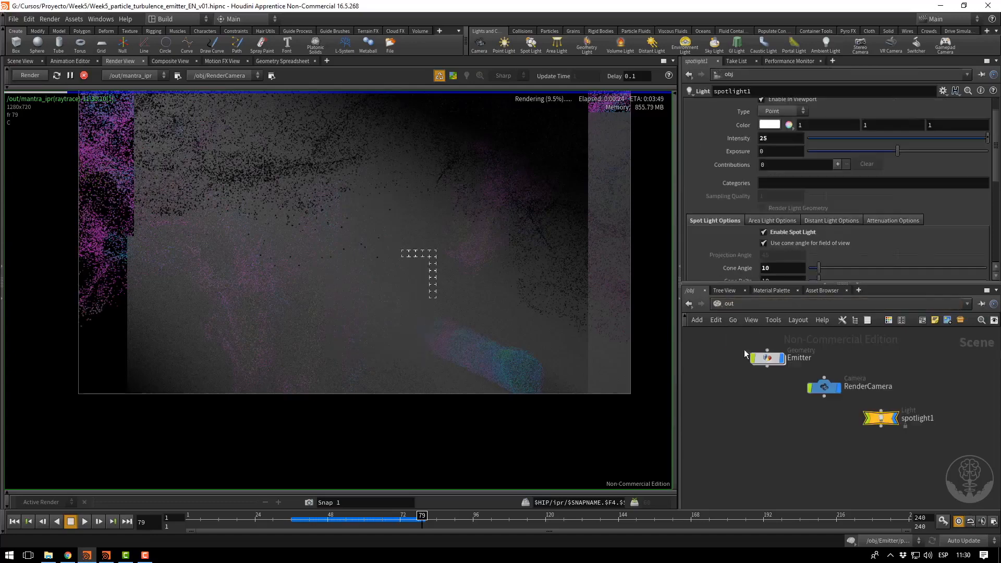
double_click(770, 359)
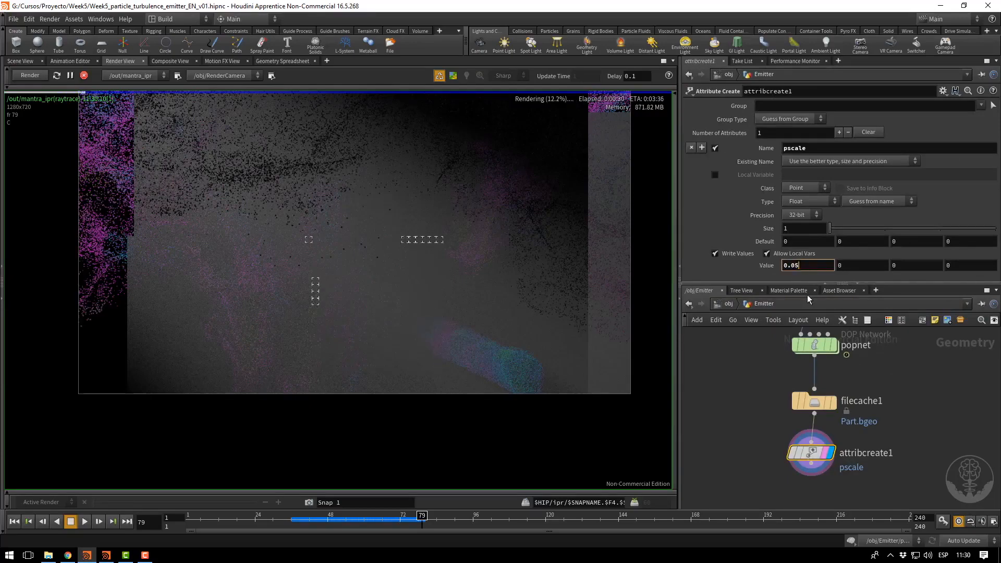
text(5)
key(Return)
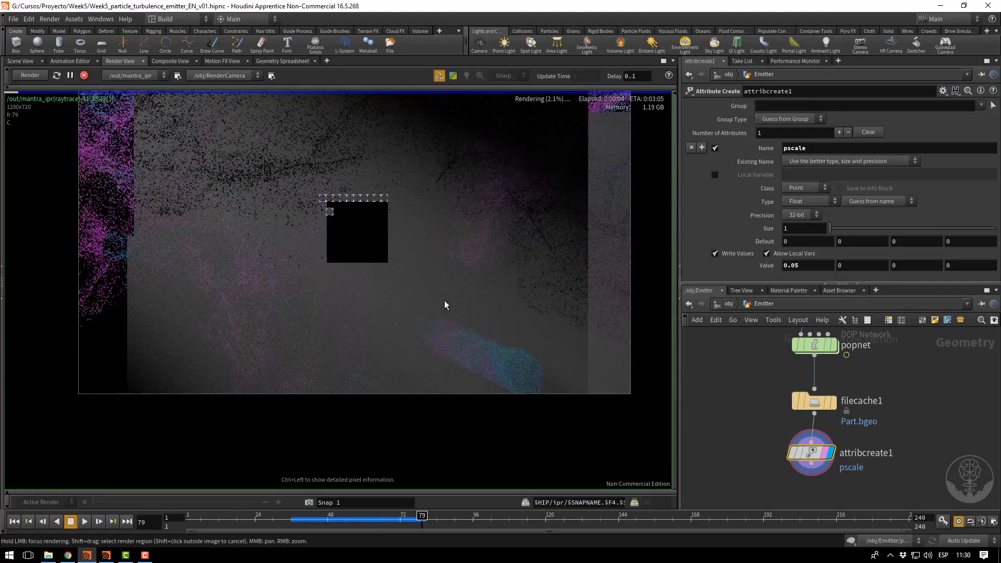
click(396, 318)
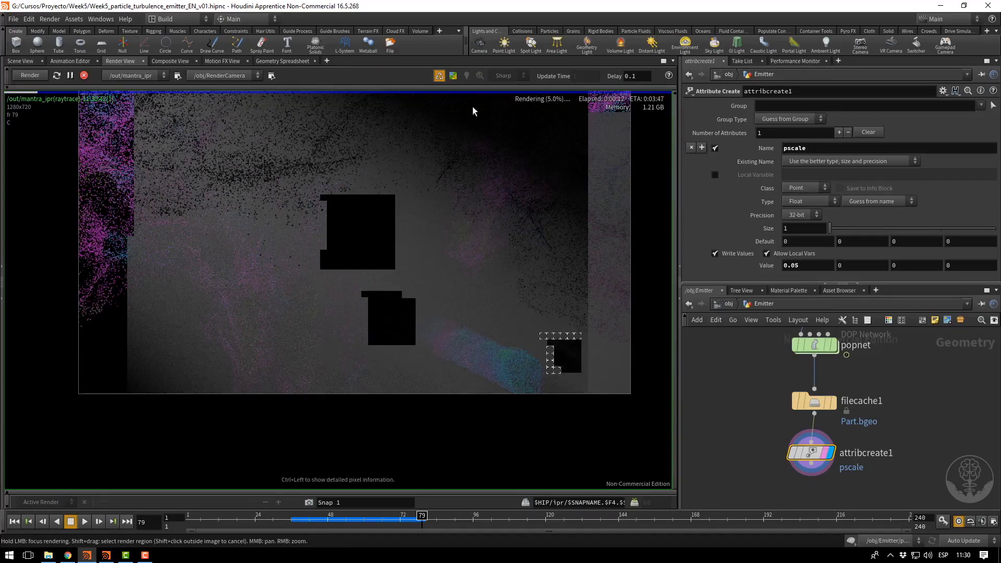
Enable the preview mode of the render and set attribcreate1's pscale value to 0.01.
click(453, 76)
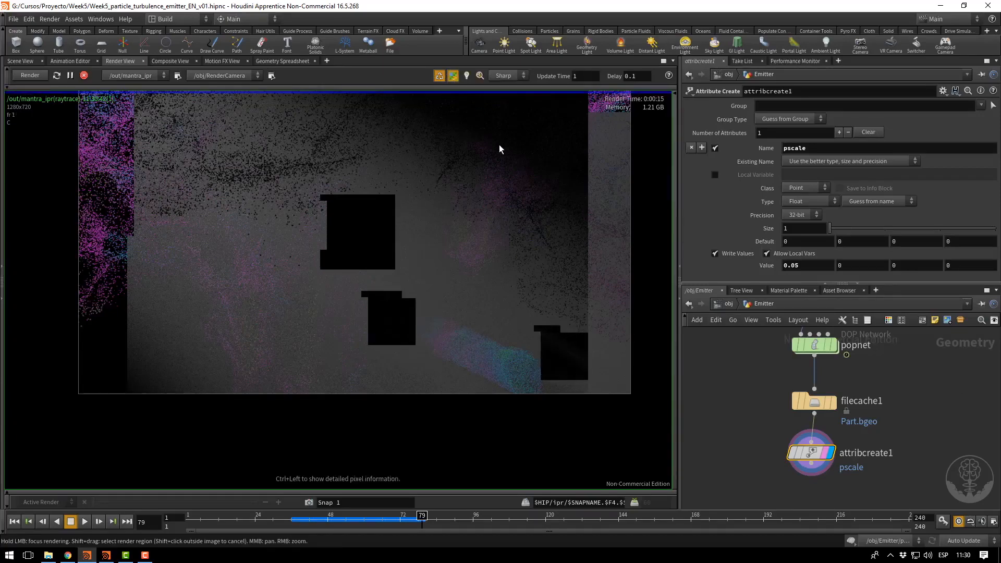
click(800, 265)
key(BackSpace)
text(1)
key(Return)
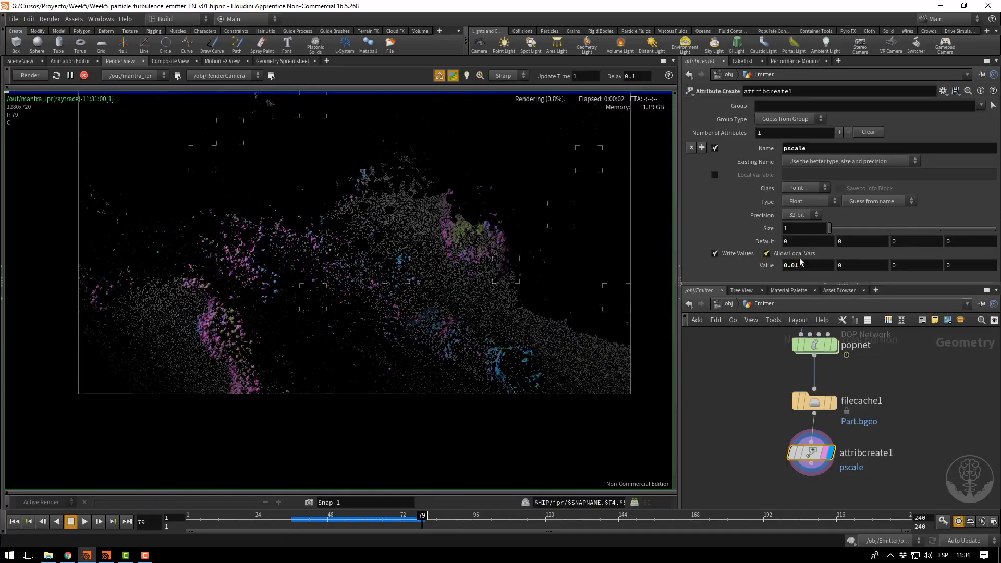
Set attribcreate1's pscale value to 0.005 and turn off the render's preview mode.
click(801, 266)
key(BackSpace)
text(05)
key(Return)
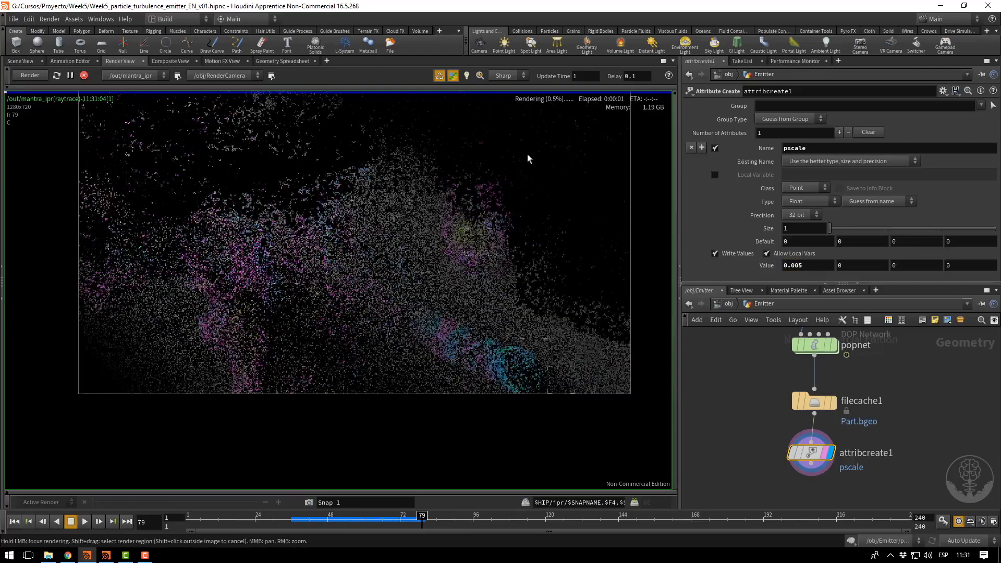
click(453, 75)
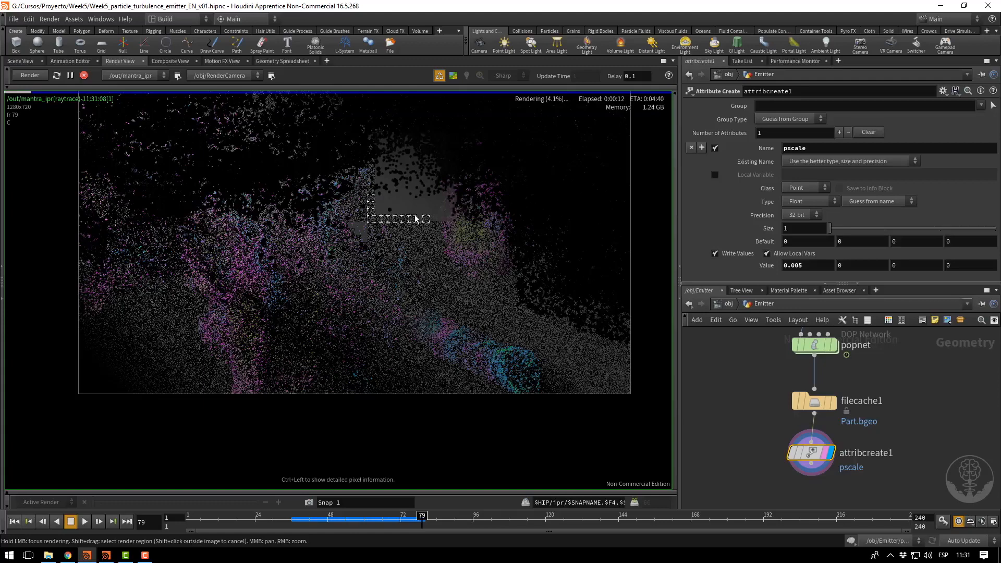
Stop the IPR render and hide the Emitter object in the scene view at the obj level.
click(83, 75)
click(20, 61)
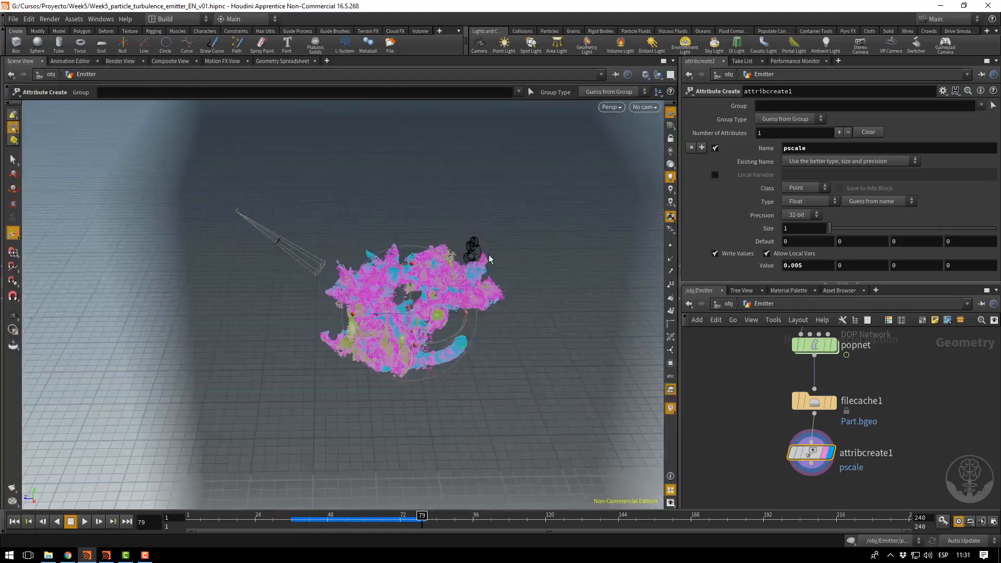
click(730, 304)
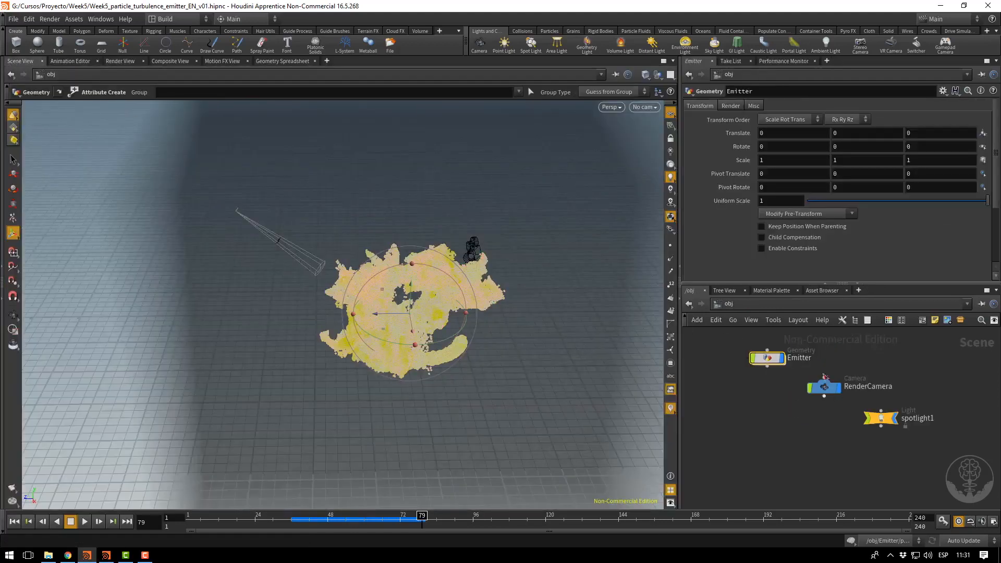
middle_drag(825, 359, 925, 394)
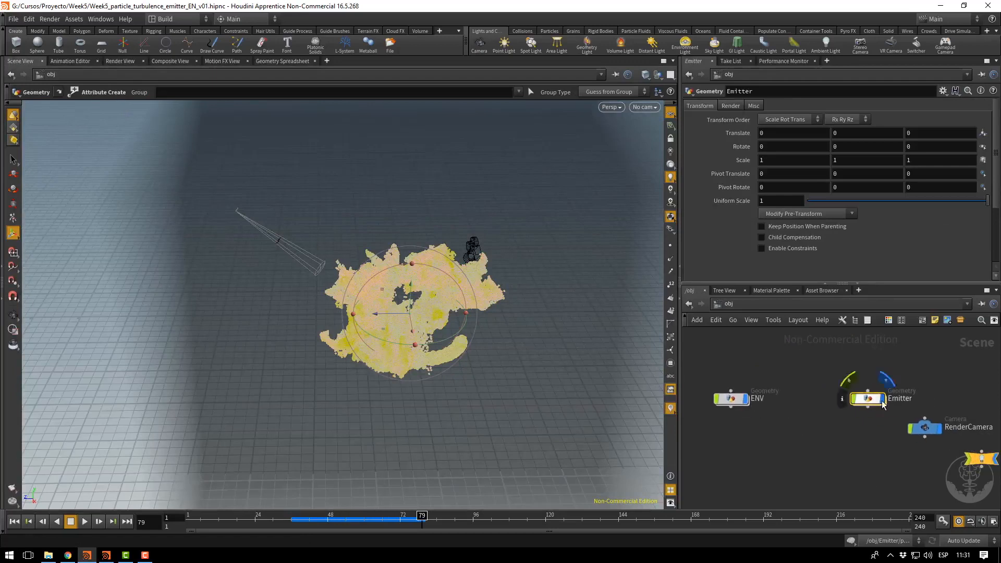
click(882, 404)
Add a Geometry object below ENV and delete the default file node inside it.
middle_drag(757, 443, 796, 437)
key(Tab)
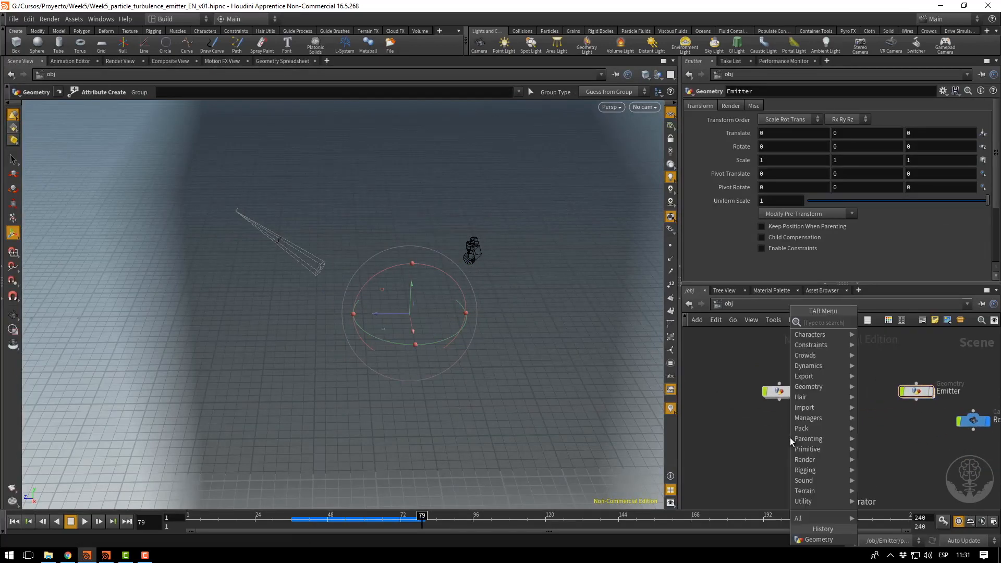
text(env)
key(BackSpace)
key(BackSpace)
key(BackSpace)
text(geo)
key(Return)
click(789, 437)
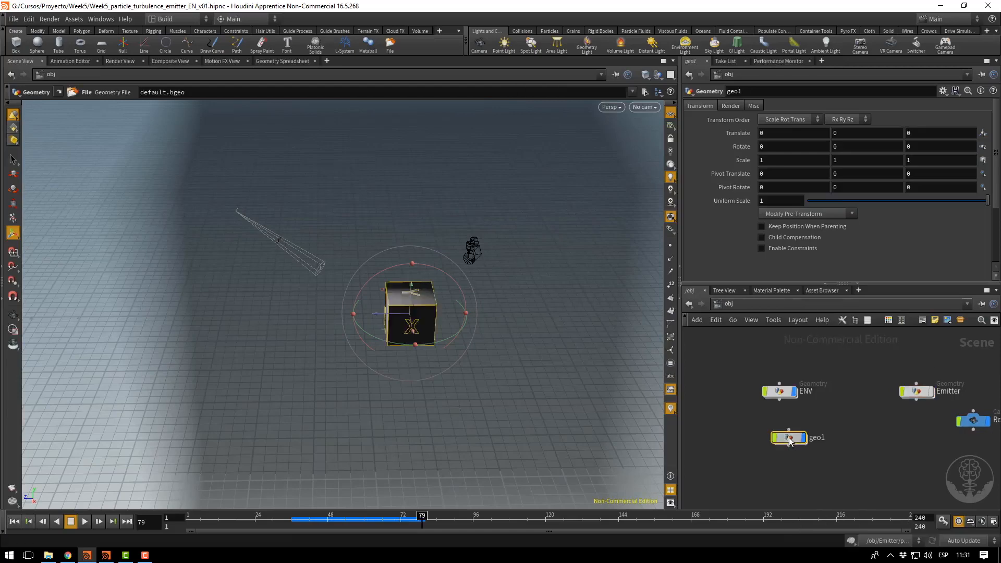
double_click(790, 437)
key(Delete)
Add a Sphere node inside geo1 with its primitive type set to Polygon.
key(Tab)
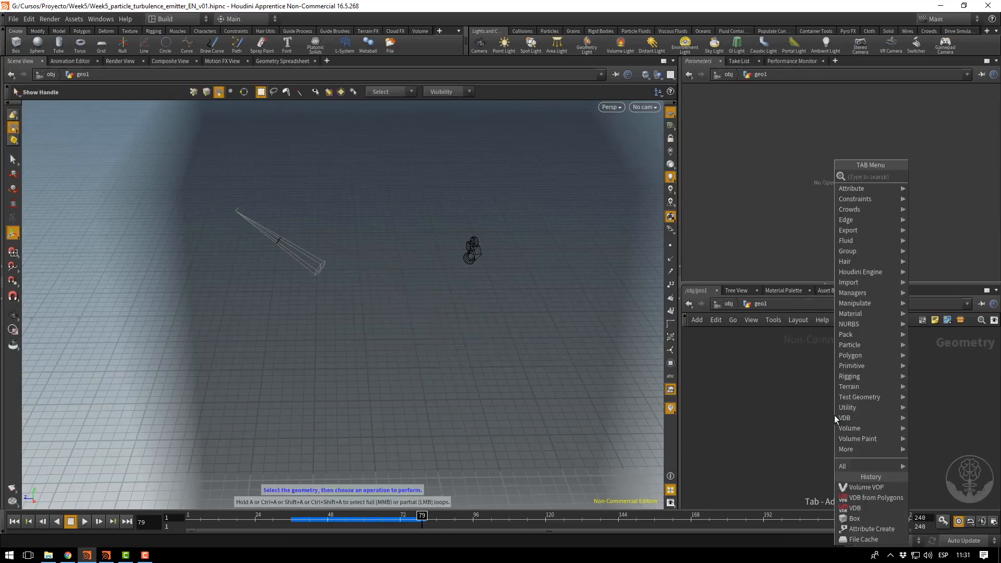
text(sphe)
key(Return)
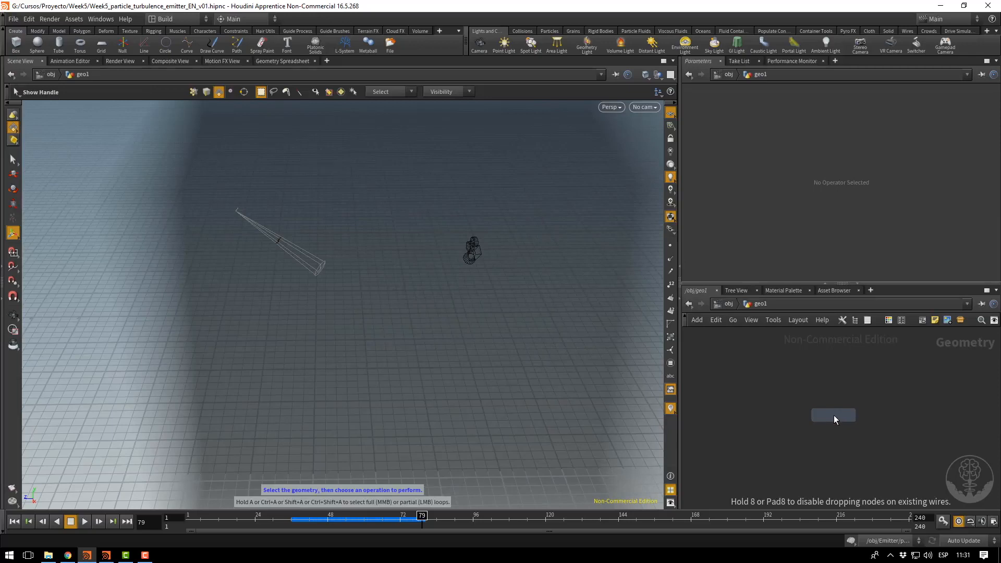
click(834, 415)
click(787, 106)
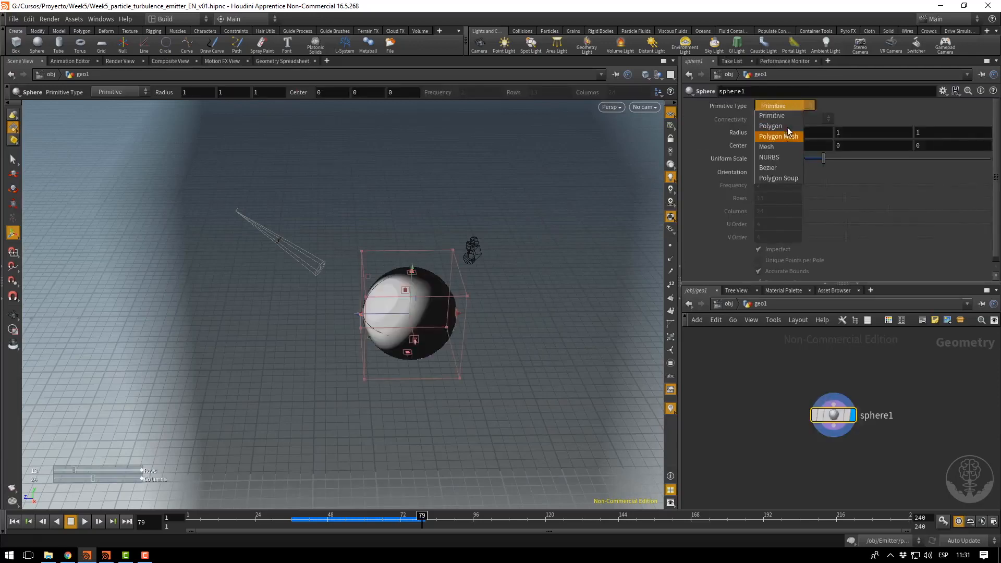
click(787, 126)
Set the polygon sphere's uniform scale to 0.48.
key(s)
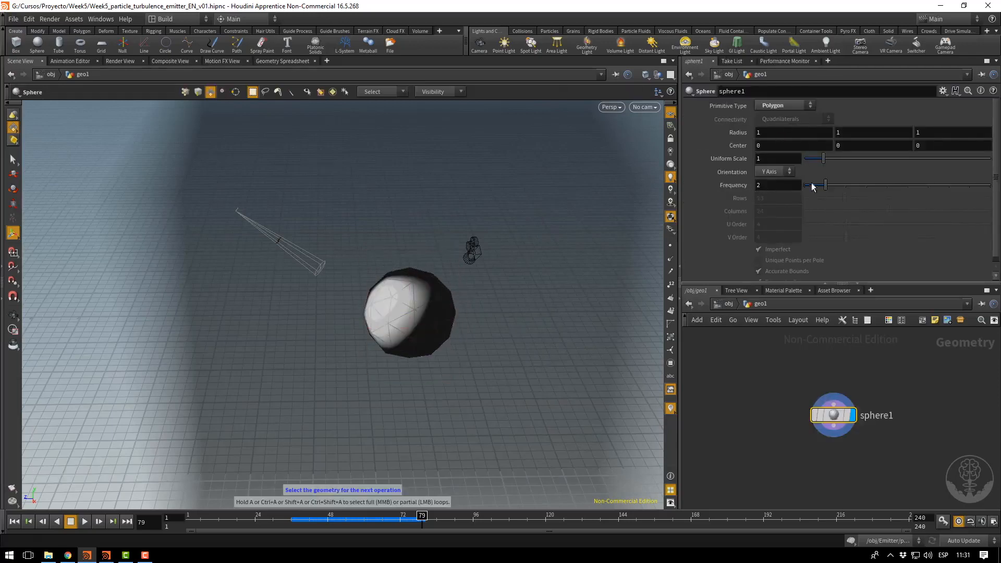
drag(822, 158, 814, 158)
key(Escape)
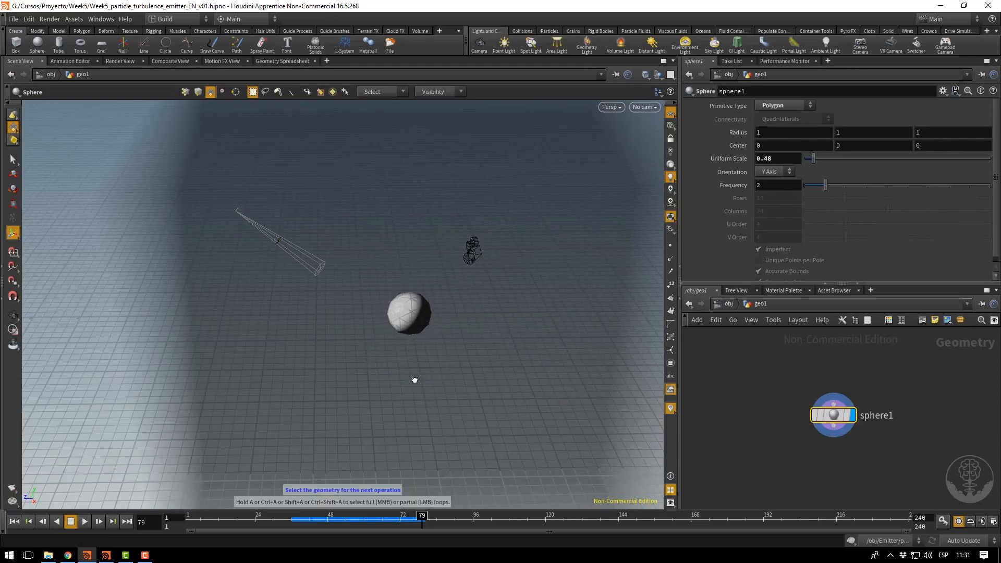
drag(414, 379, 437, 320)
key(Return)
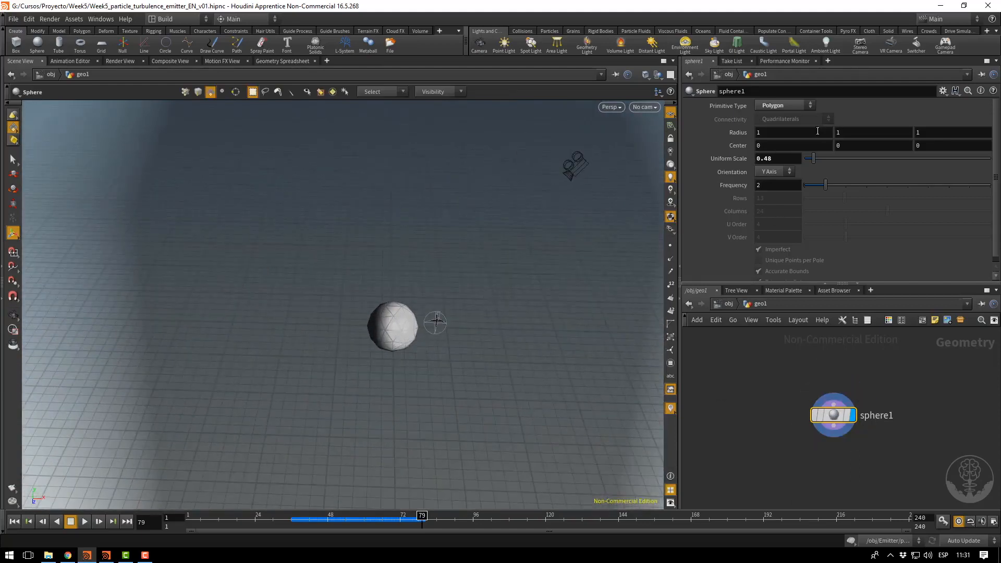
Return to the obj level and set spotlight1's cone angle to 18.5.
click(721, 304)
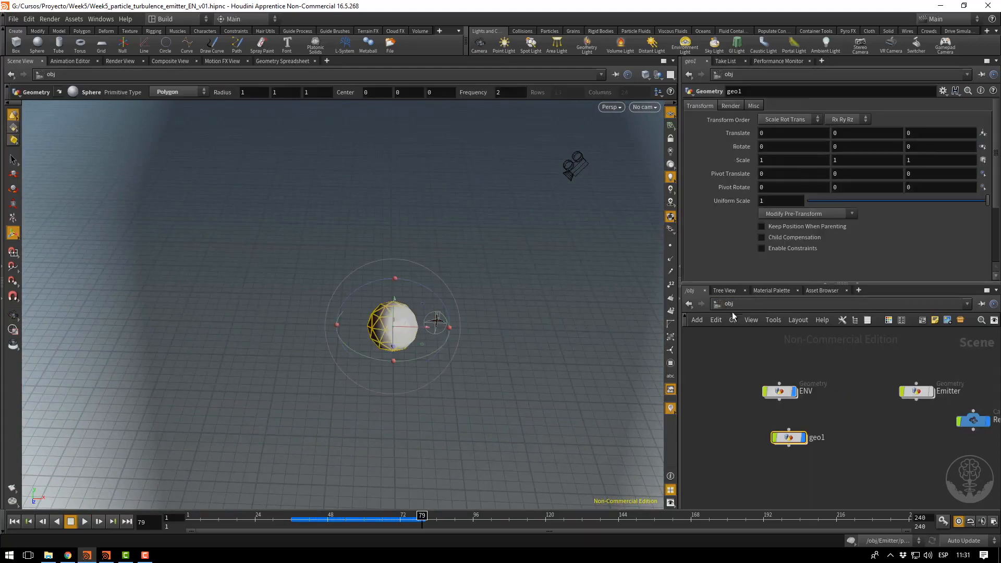
middle_drag(927, 433, 850, 406)
click(954, 420)
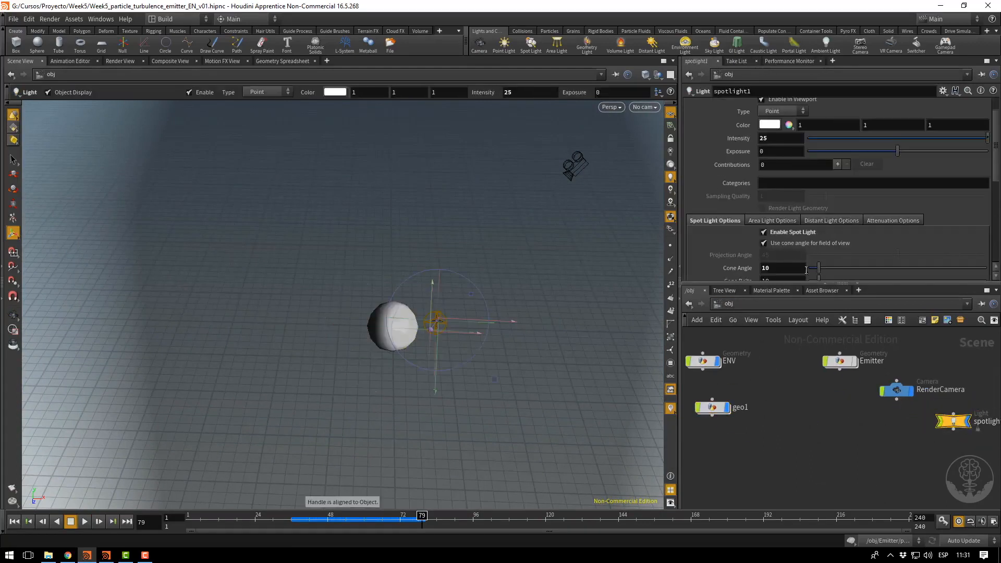
drag(818, 268, 827, 270)
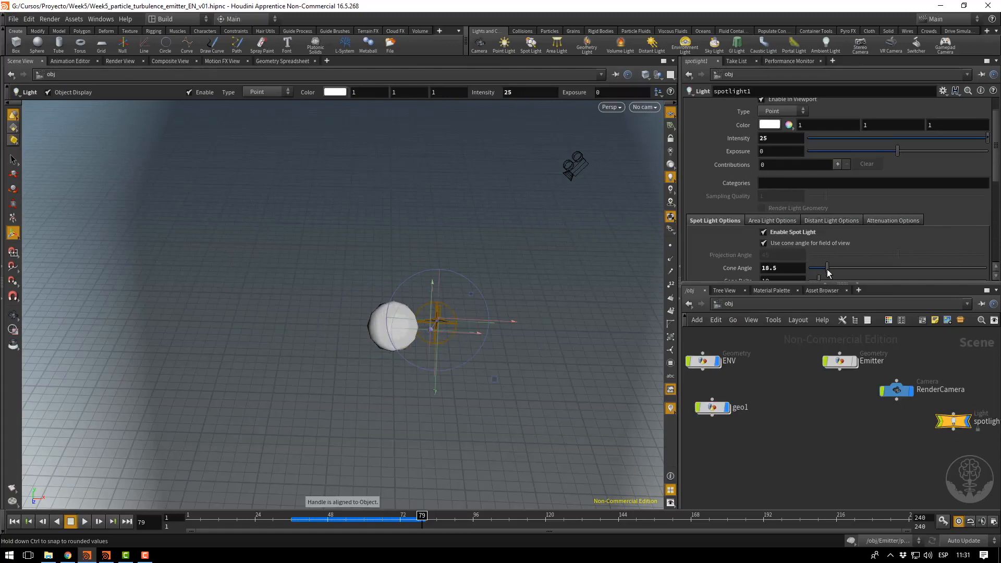
Look through RenderCamera in the viewport, run an IPR test render of the sphere and stop it.
click(645, 106)
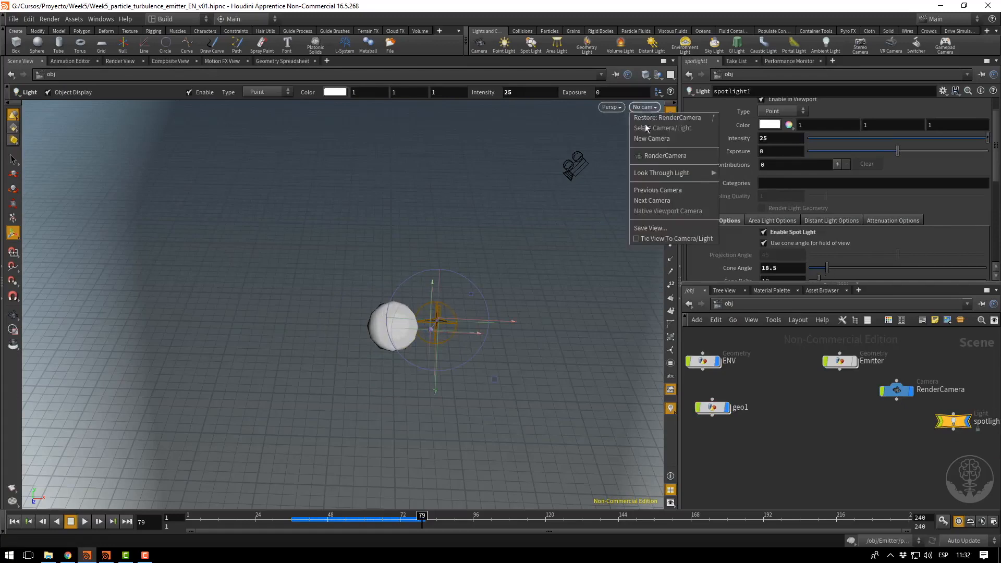
click(658, 156)
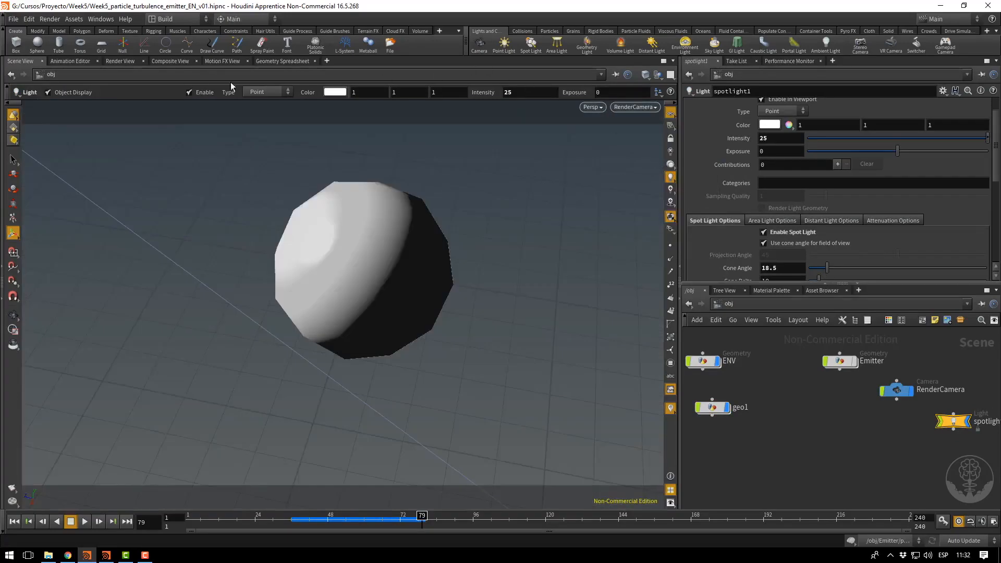
click(120, 61)
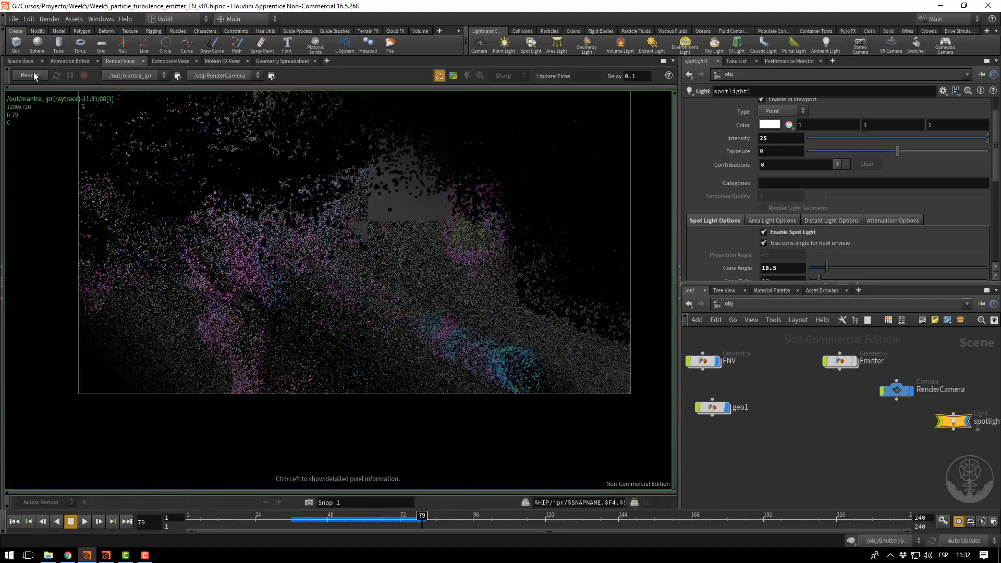
click(30, 75)
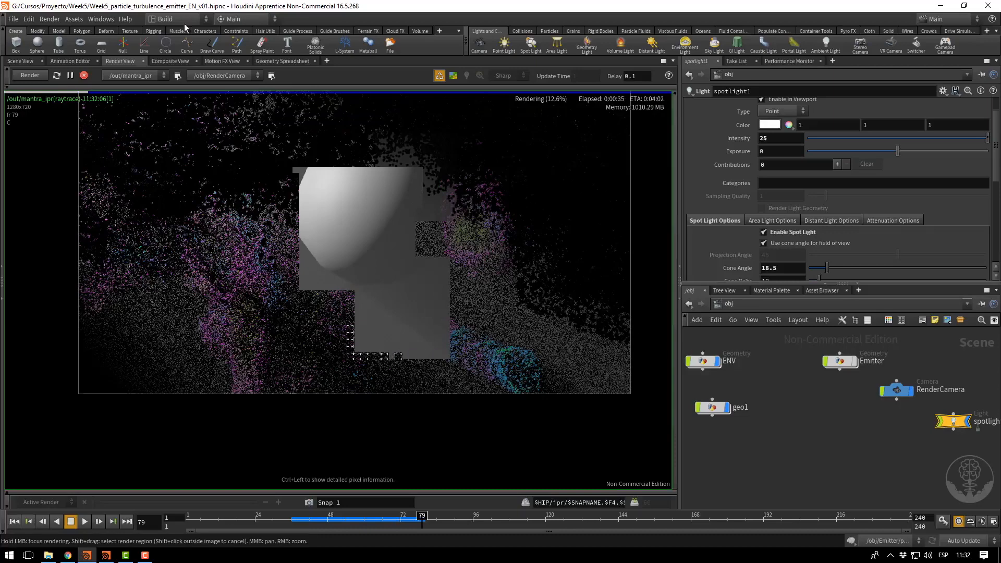
click(83, 77)
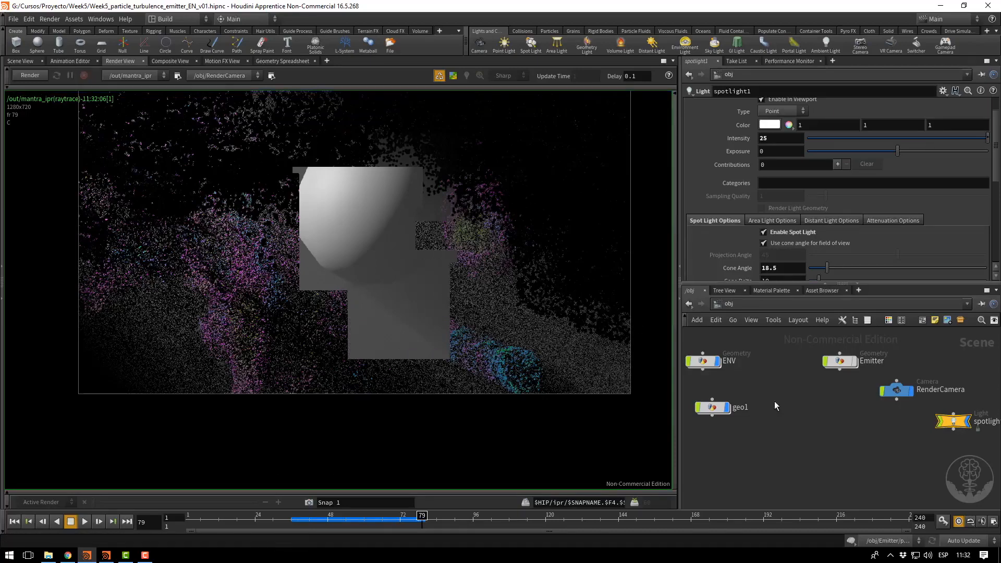
middle_drag(777, 406, 794, 423)
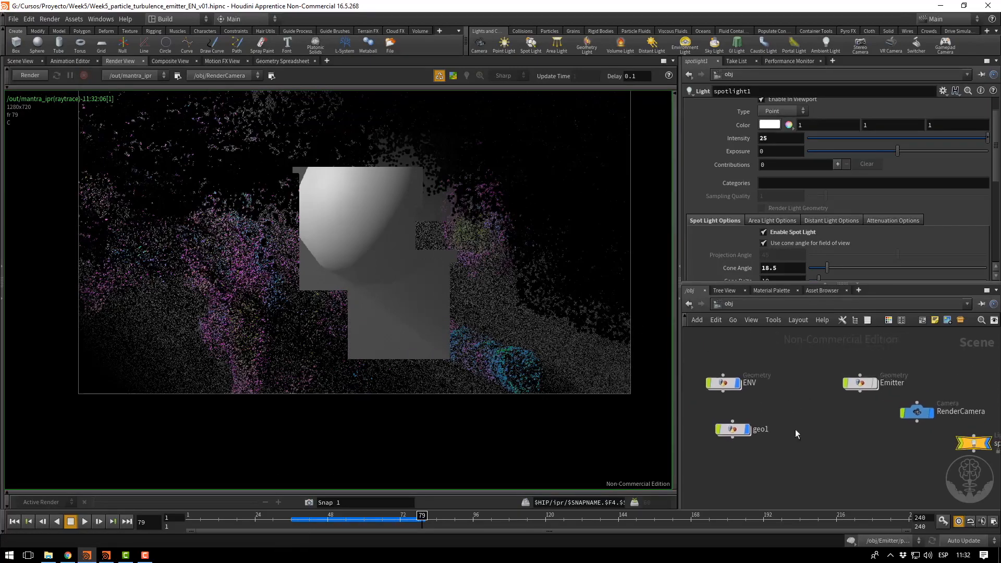
Delete the geo1 test sphere object and go inside the Emitter geometry network.
click(728, 431)
key(Delete)
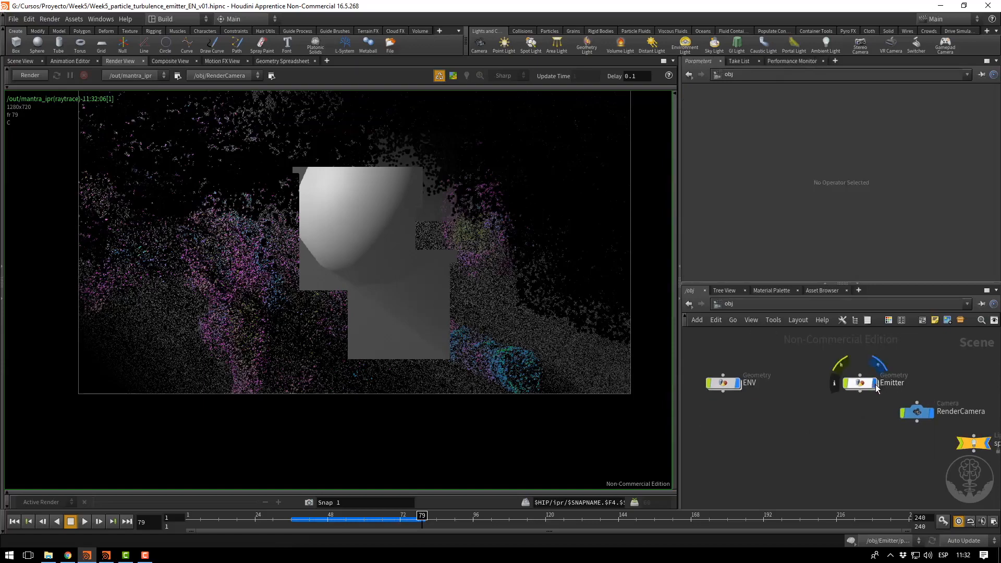
click(859, 385)
double_click(858, 384)
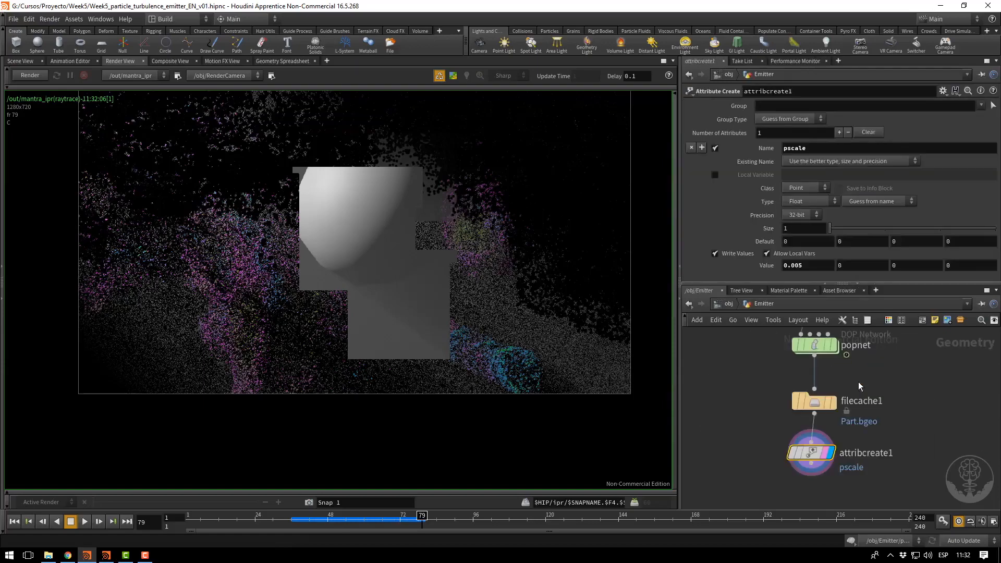
middle_drag(758, 355, 740, 379)
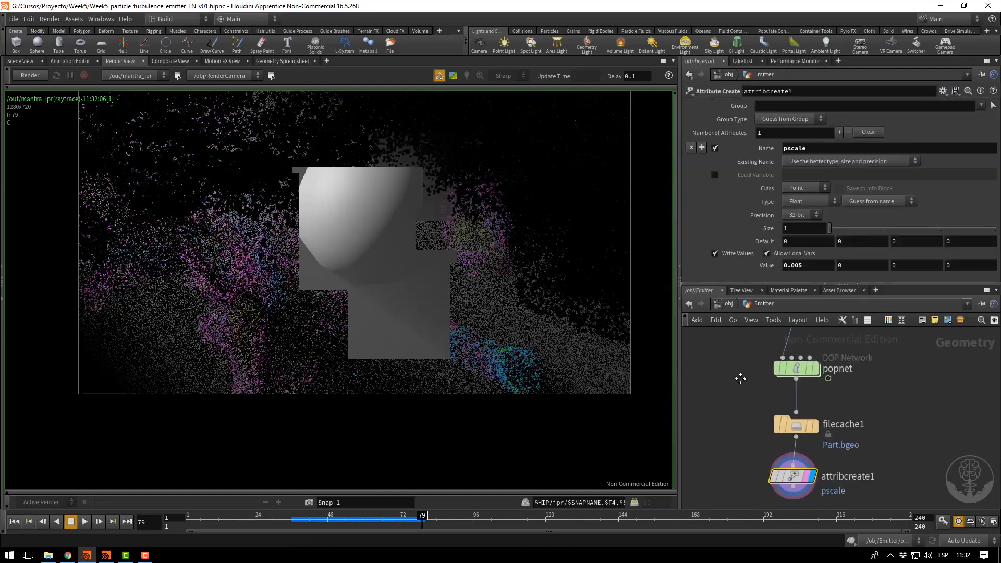
Pull RenderCamera back and re-angle it to frame the whole particle cloud from higher up, with the camera unlocked from the view at the end.
click(8, 61)
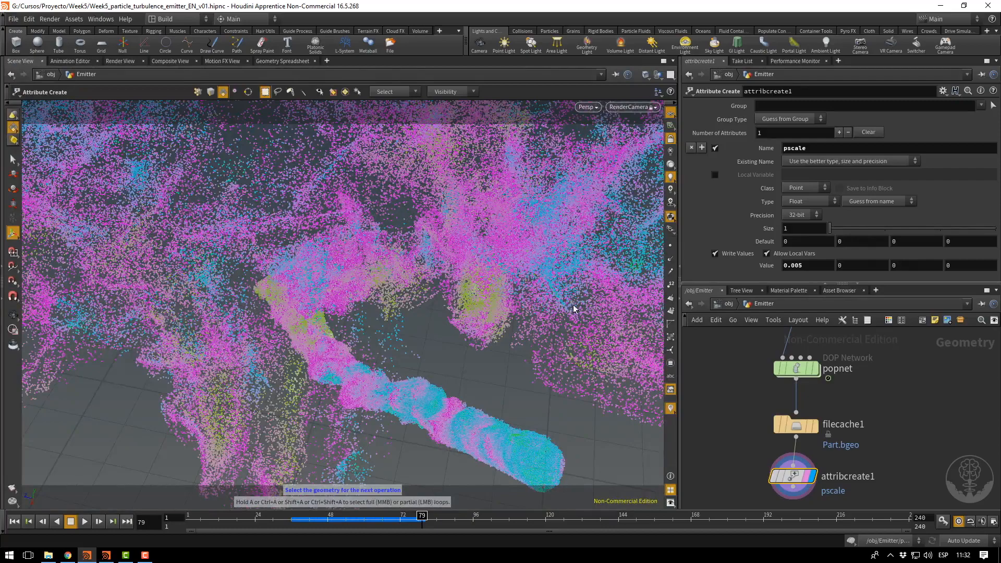
key(Escape)
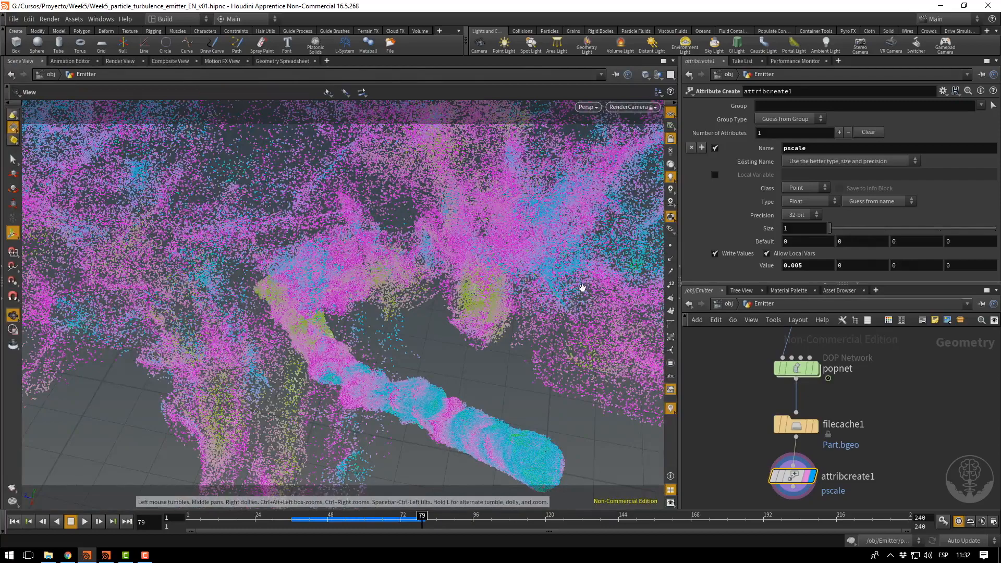
right_drag(582, 287, 409, 264)
middle_drag(391, 262, 358, 258)
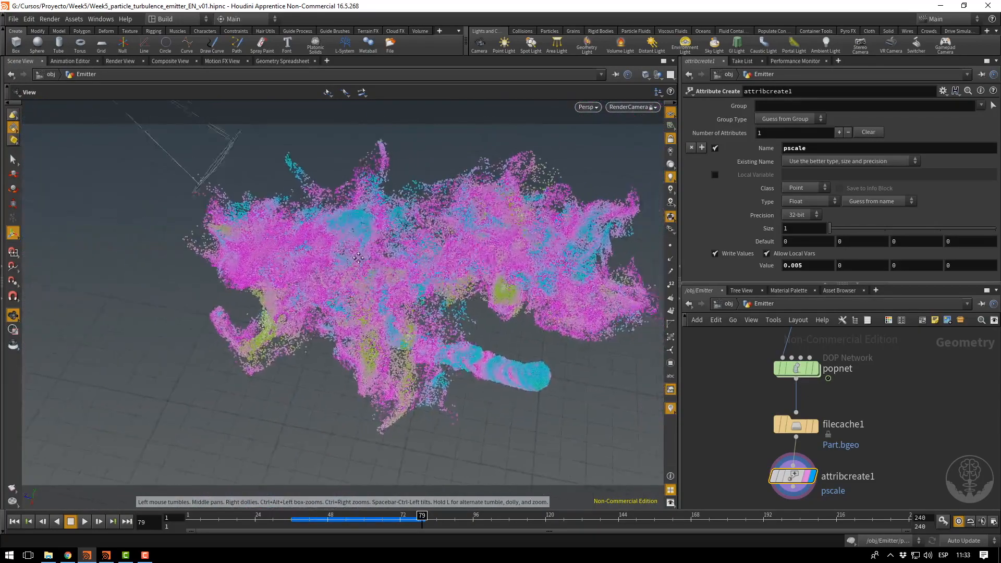
drag(358, 257, 364, 214)
middle_drag(384, 230, 332, 189)
key(Return)
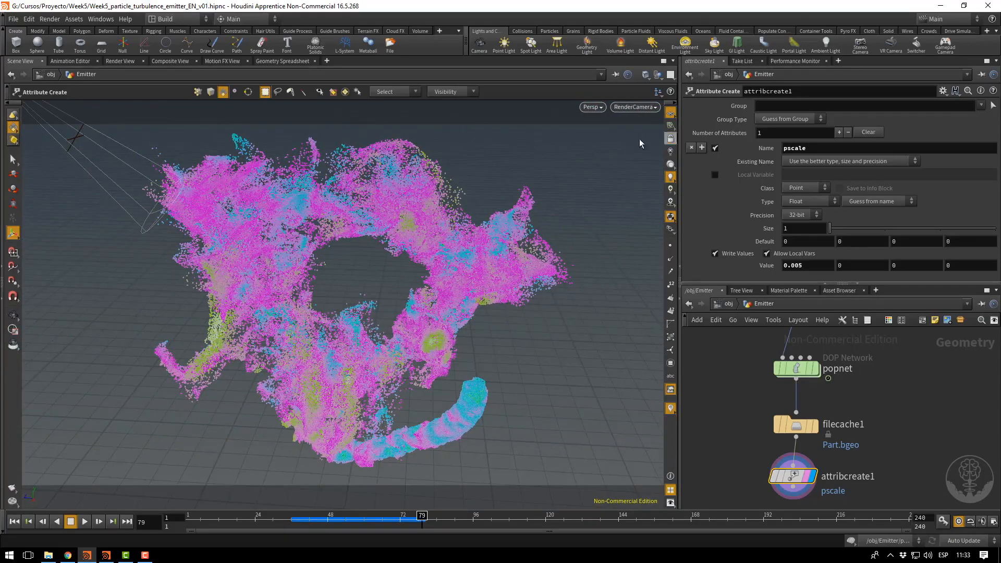
Start a new mantra_ipr render of the particles from the reframed RenderCamera.
click(125, 61)
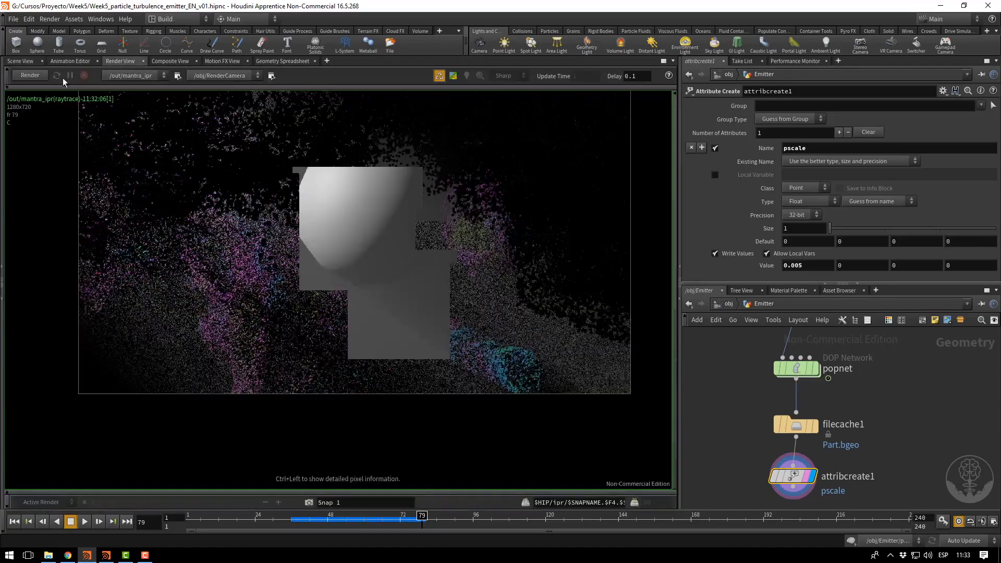
click(33, 74)
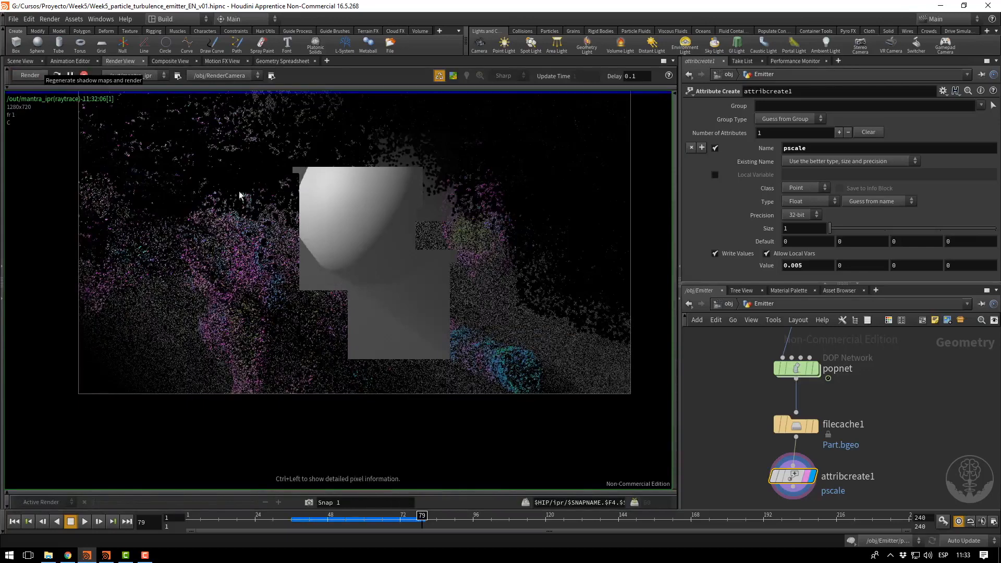